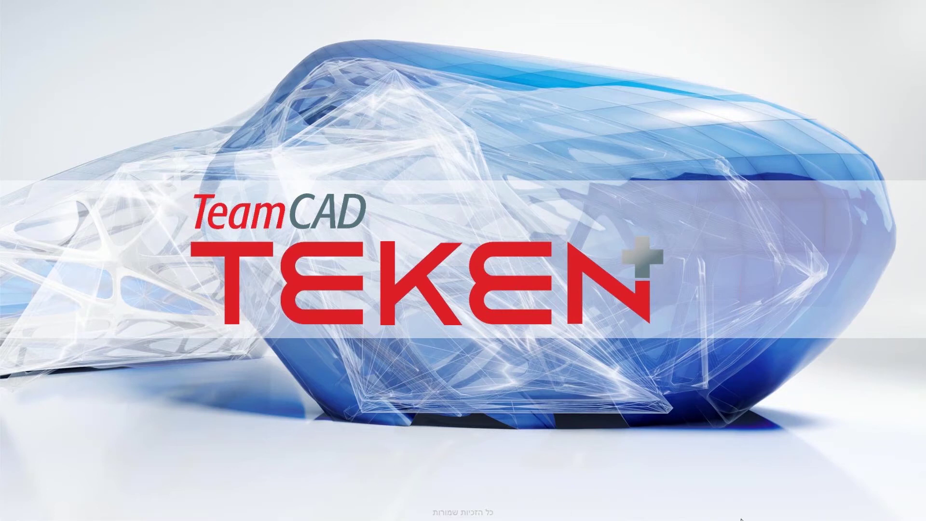
- Advance past the TekenPLUS intro slides to the pm_demo.dwg drawing in AutoCAD
key("Right")
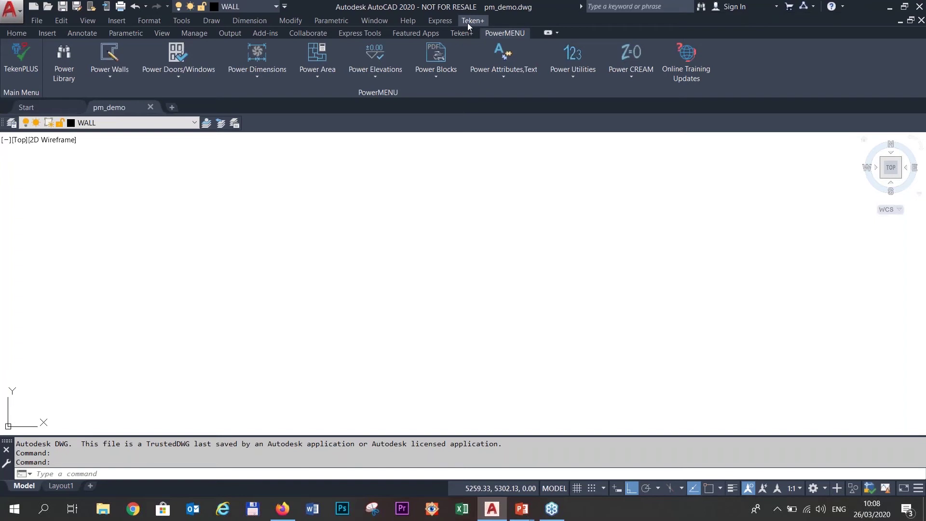
- Show the TekenPLUS main menu listing Reshimot, TabaMAVAT, AutoAREA and PowerMAP
left_click(467, 22)
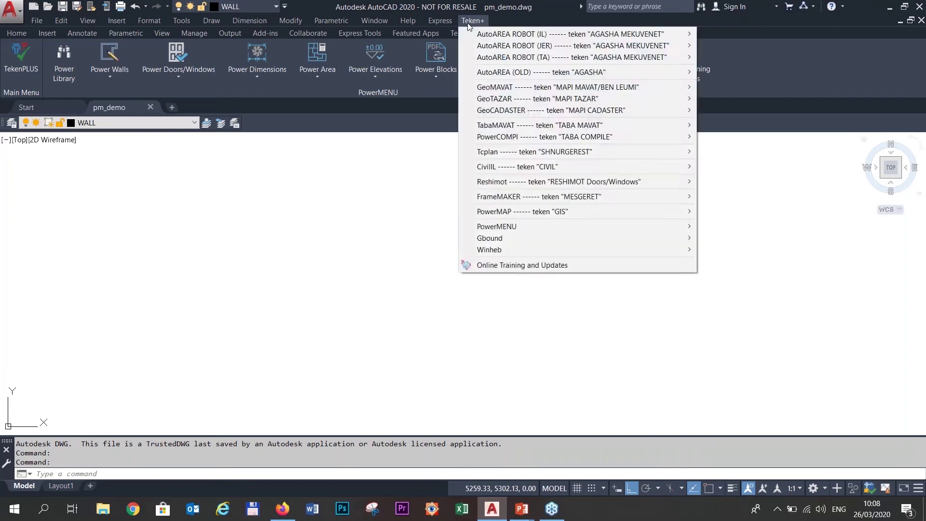
left_click(467, 23)
left_click(462, 34)
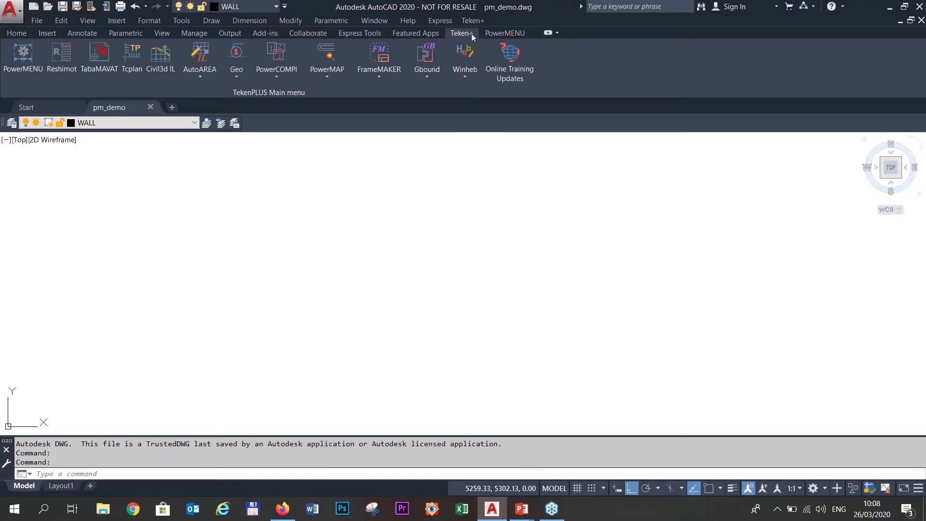
right_click(446, 119)
mouse_move(481, 148)
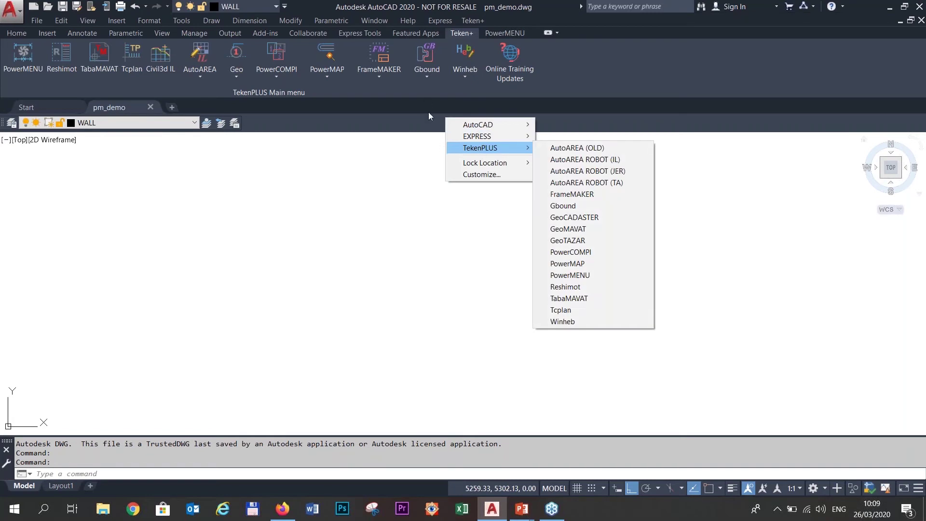
left_click(327, 233)
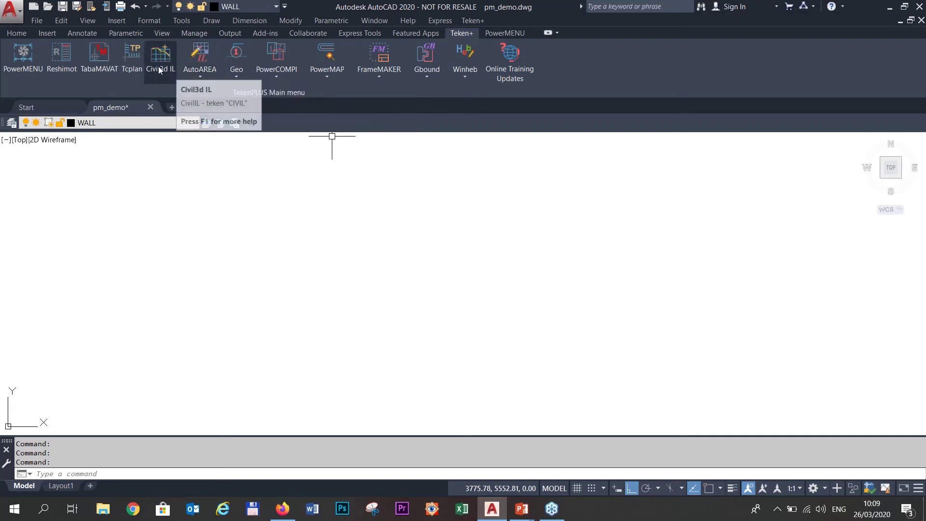
- Preview the AutoAREA IL, JER, TA and OLD variants, then return to PowerMENU
left_click(201, 76)
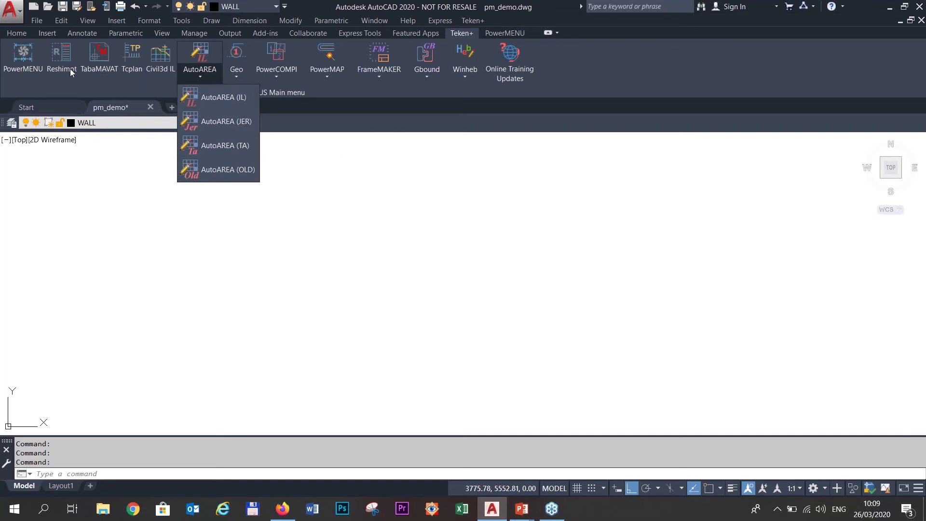
left_click(22, 67)
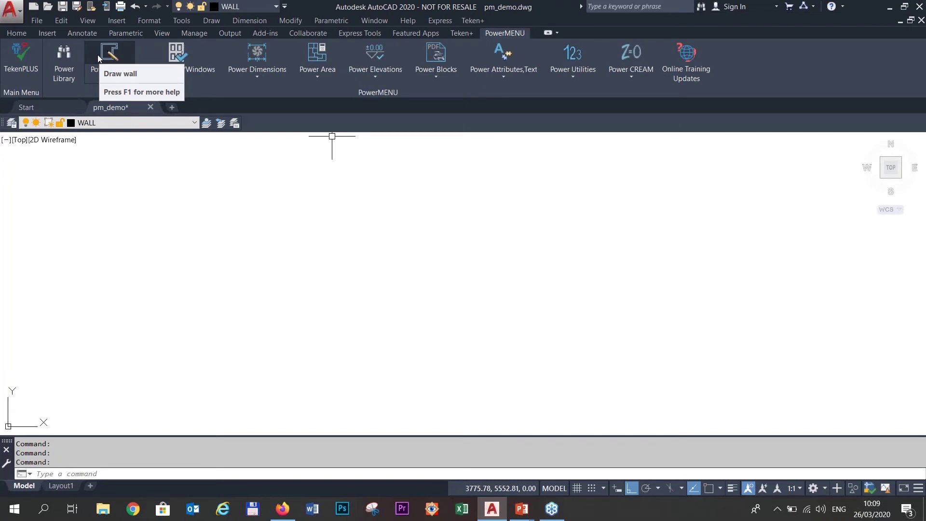
- Run PMOnLineHelp to open PowerMENU's online training and updates page
left_click(97, 54)
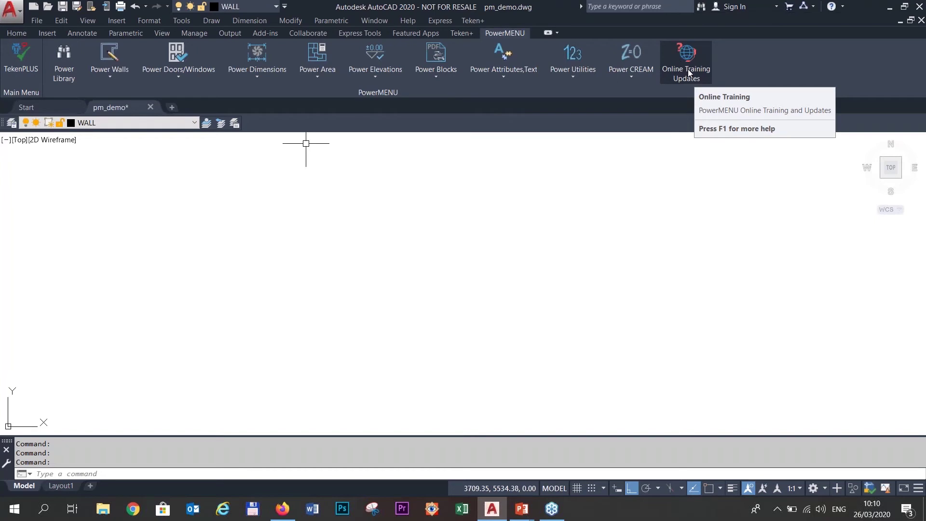
left_click(688, 73)
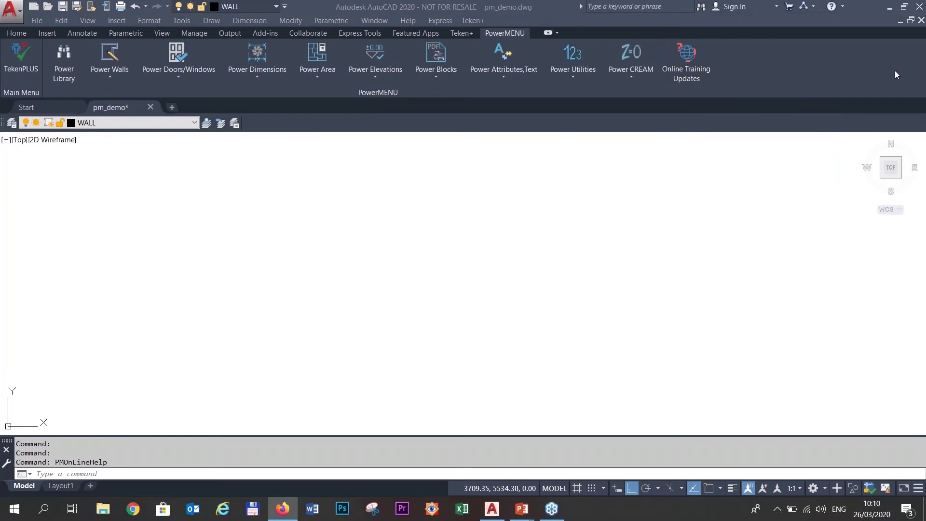
double_click(653, 21)
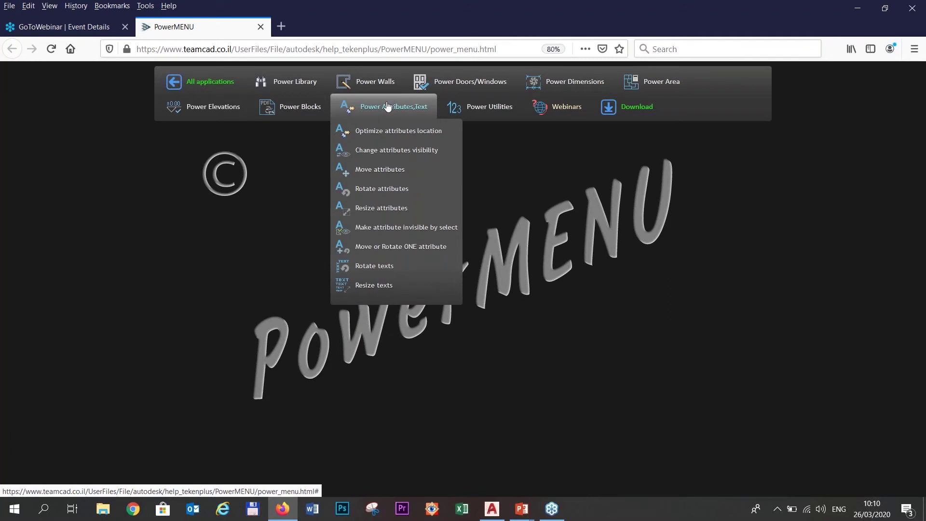
mouse_move(290, 106)
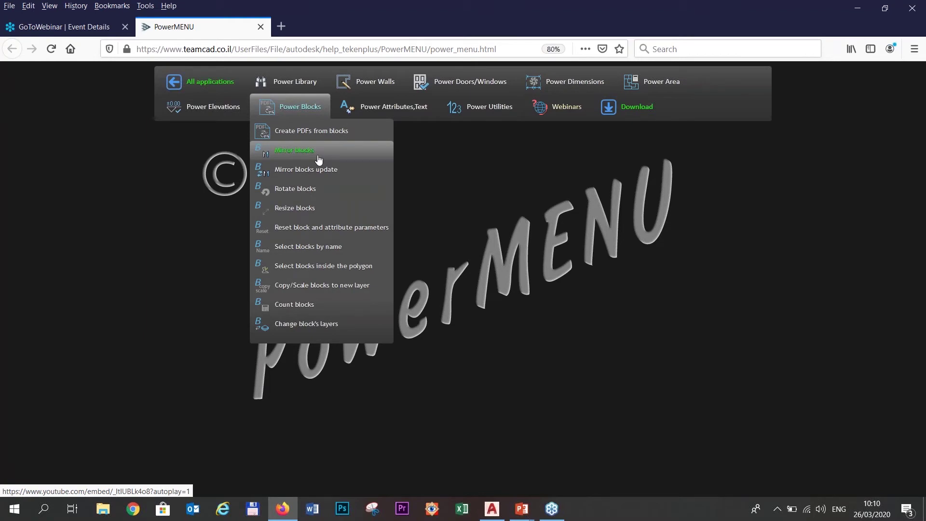
left_click(318, 159)
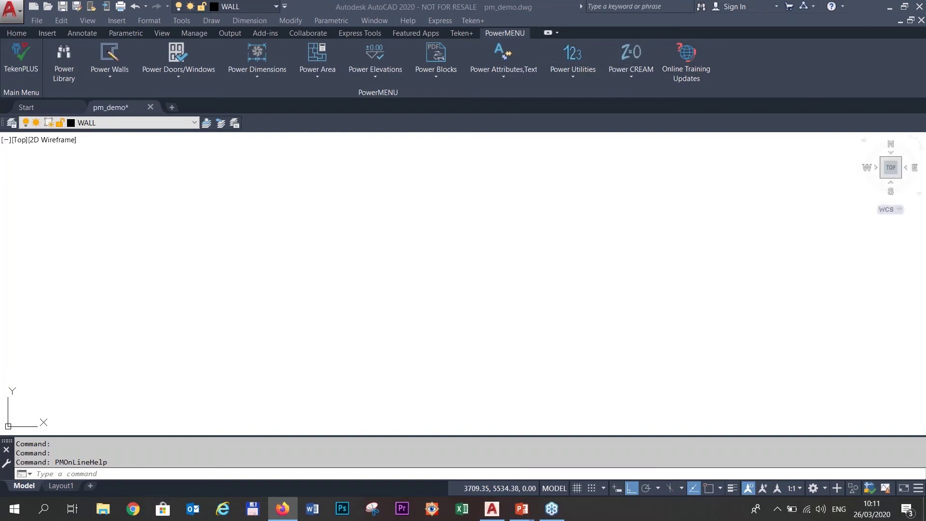
- Start Power Walls Draw wall with the WALL_20 style and Top justification
left_click(298, 241)
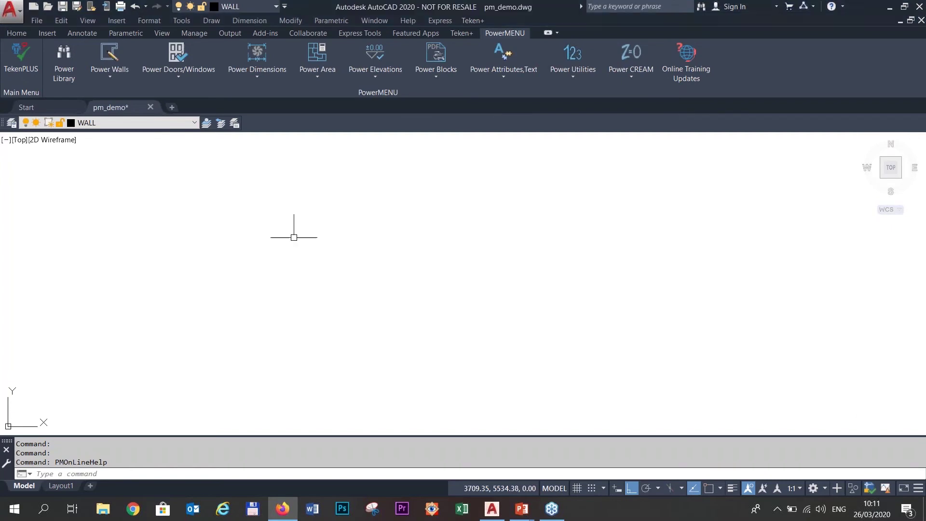
left_click(107, 82)
left_click(114, 97)
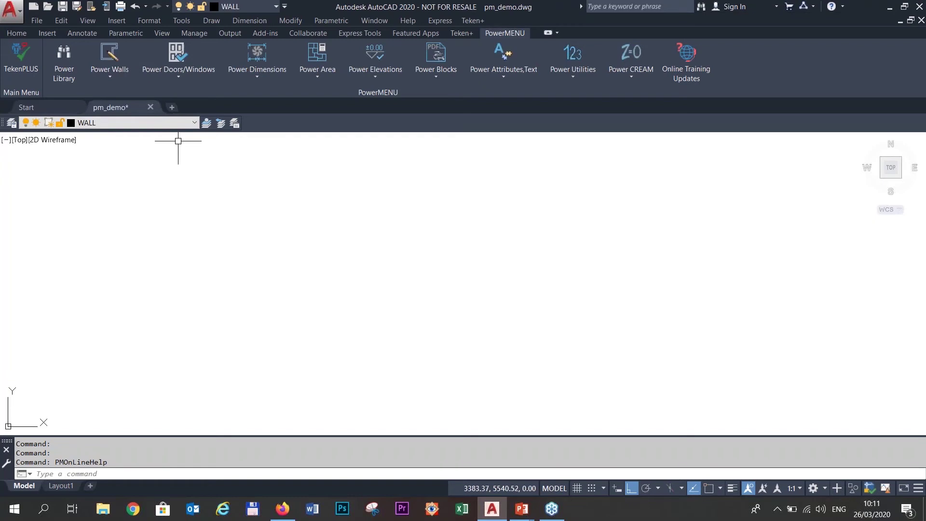
left_click(113, 80)
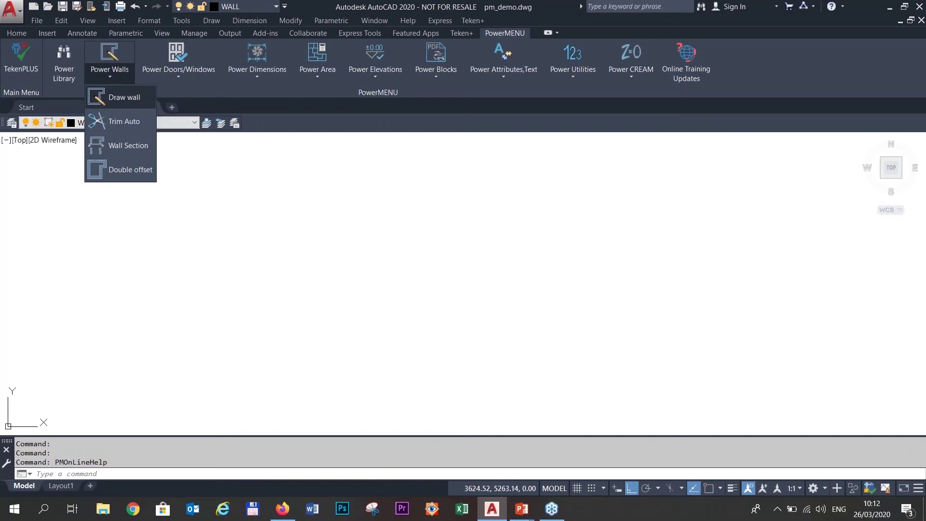
left_click(115, 98)
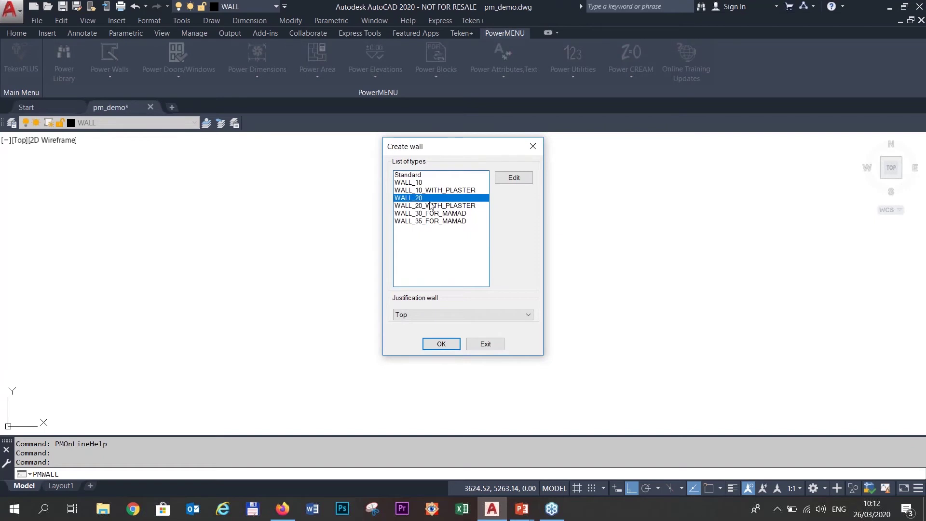
left_click(512, 178)
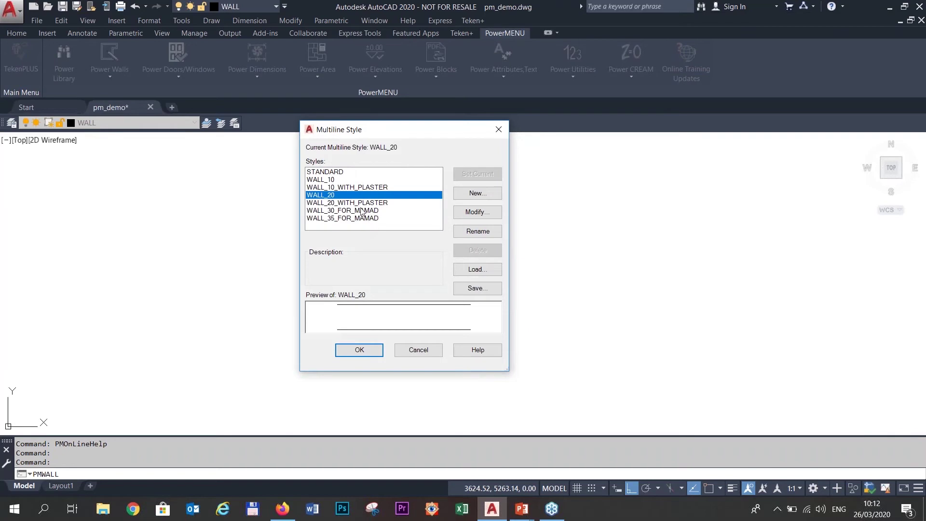
left_click(421, 354)
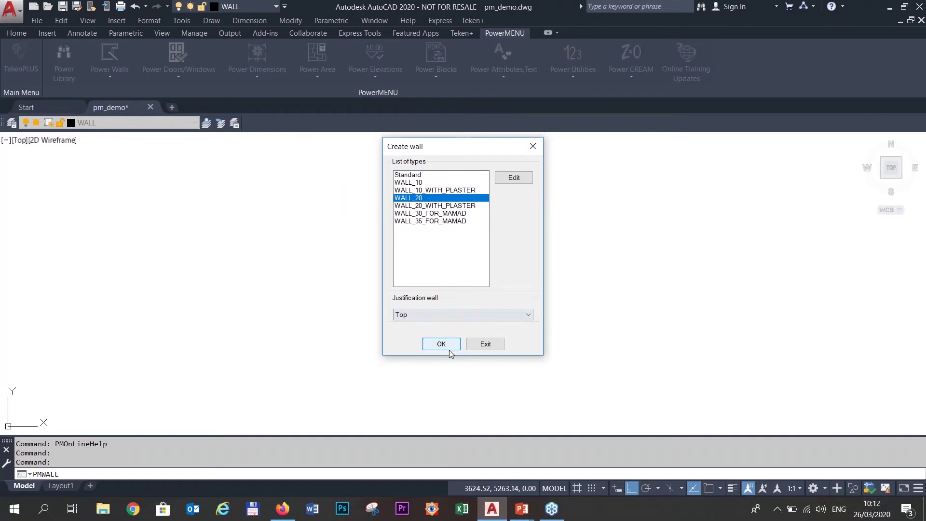
left_click(441, 344)
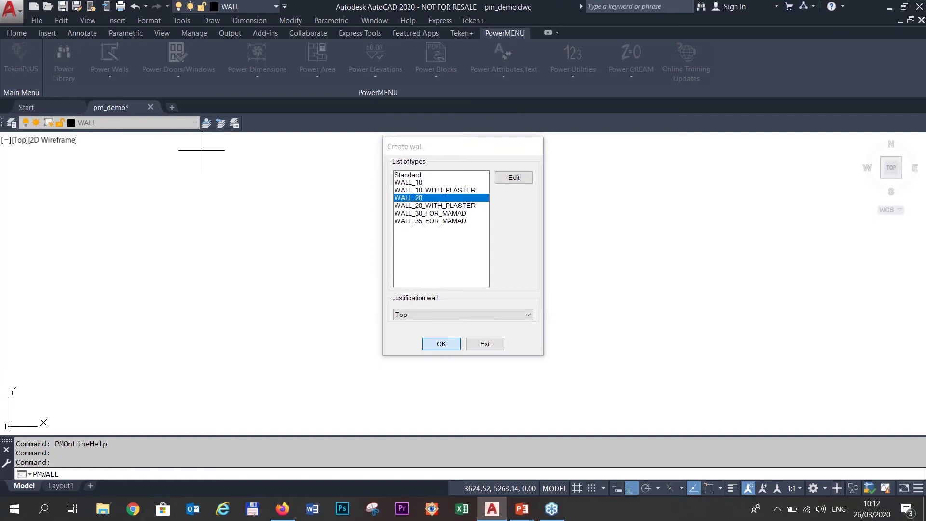
- Draw the stepped WALL_20 outer wall outline, closing it back at the top wall
left_click(215, 222)
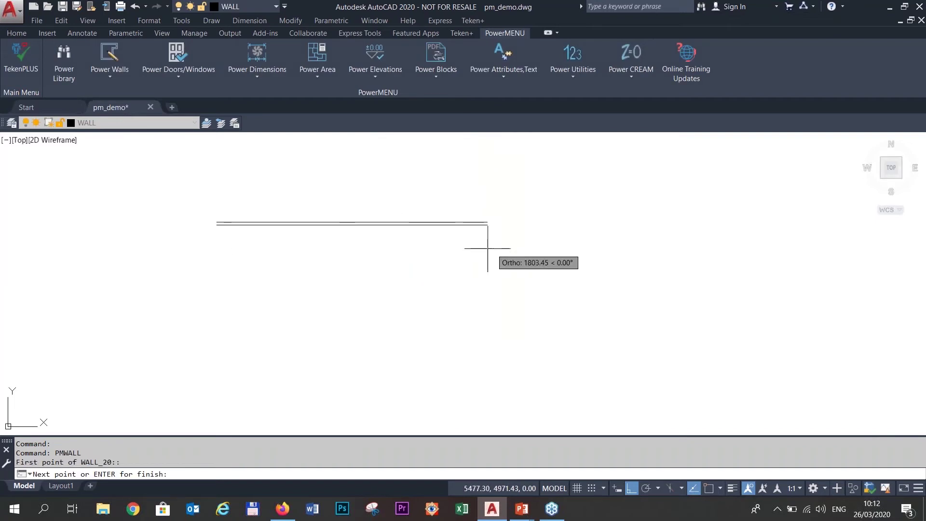
left_click(484, 223)
left_click(477, 305)
left_click(623, 306)
scroll(627, 323, "down", 2)
left_click(625, 385)
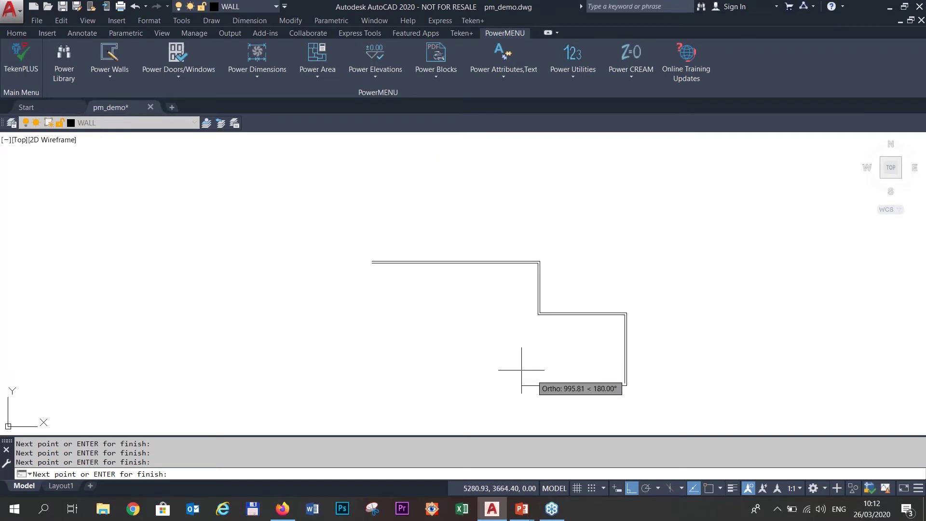
left_click(390, 371)
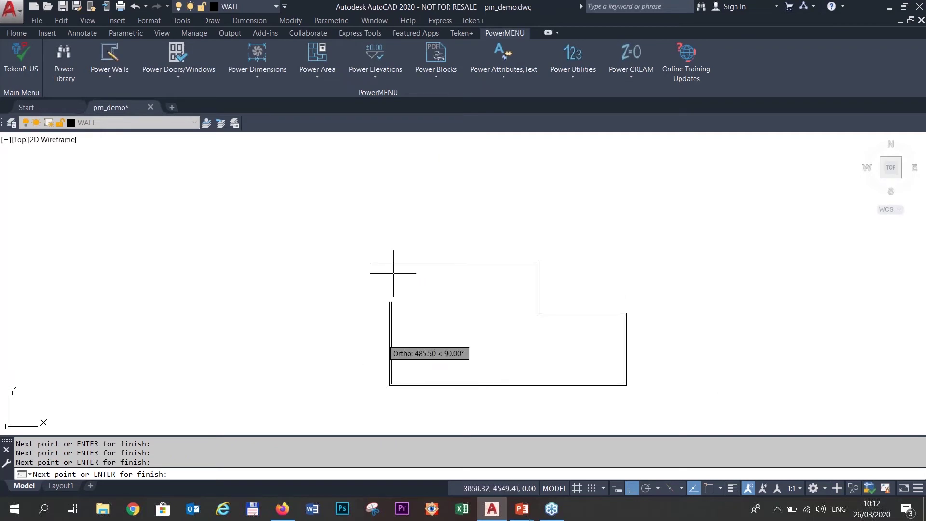
left_click(383, 246)
key("Return")
scroll(416, 267, "up", 5)
mouse_move(409, 288)
middle_mouse_down()
mouse_move(399, 200)
mouse_move(383, 222)
middle_mouse_up()
scroll(399, 200, "down", 2)
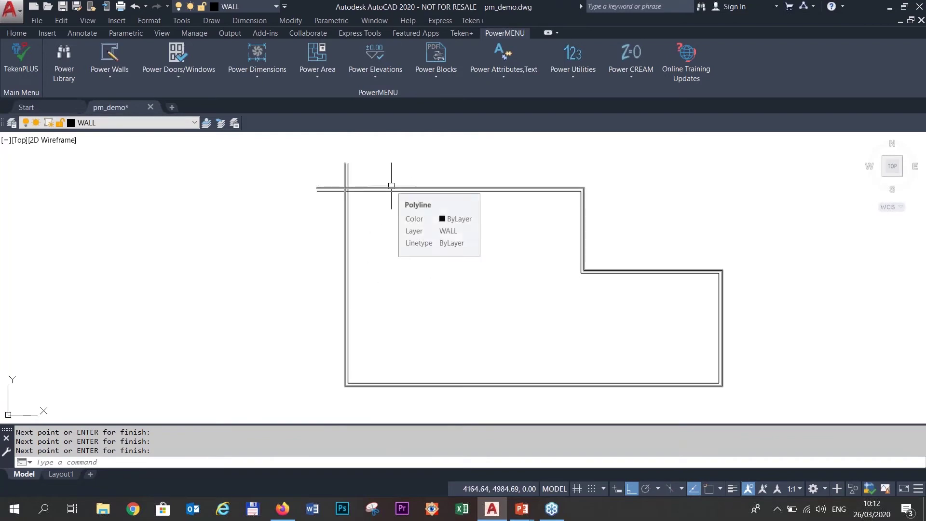
- Draw a vertical WALL_10 interior wall from the top wall to the bottom wall
left_click(111, 78)
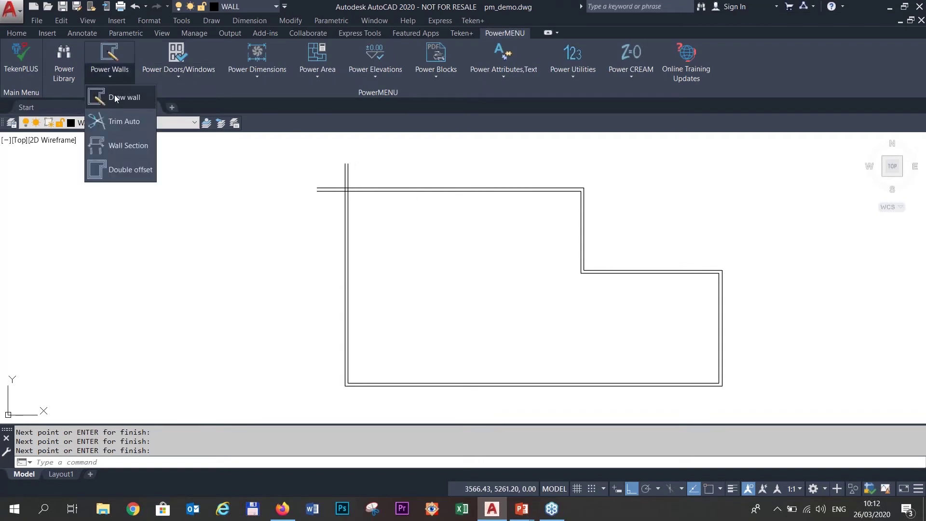
left_click(116, 98)
left_click(422, 184)
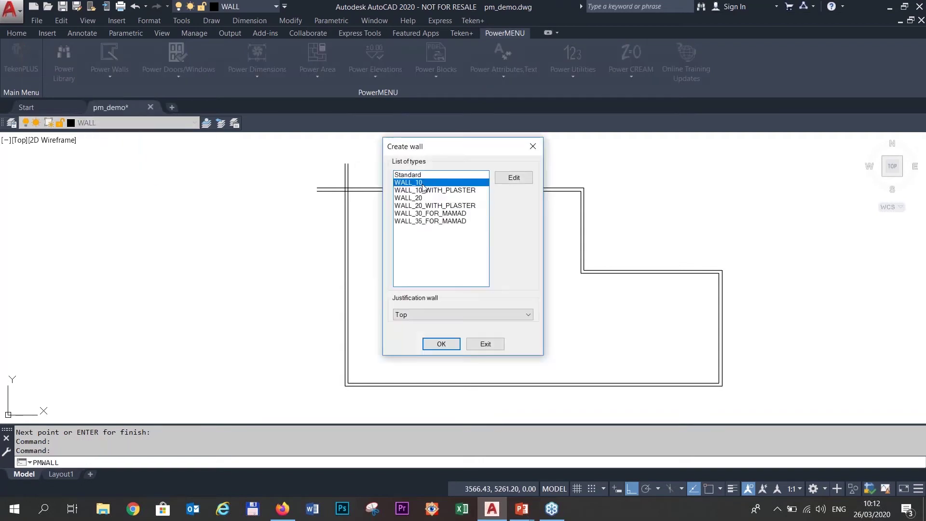
left_click(441, 344)
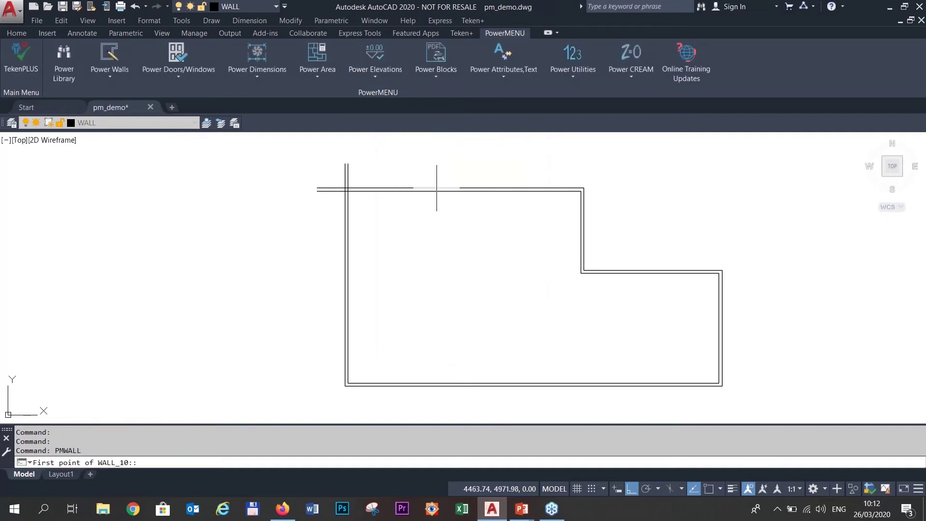
left_click(421, 176)
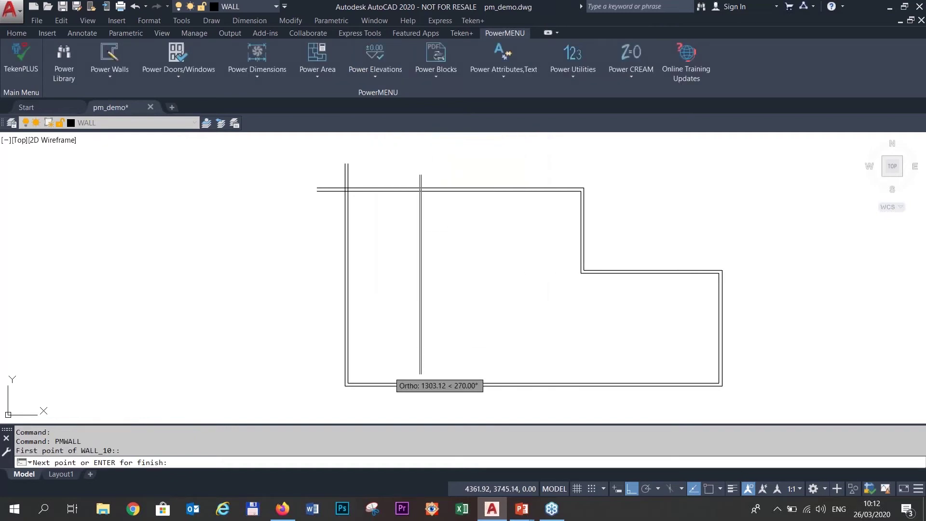
left_click(392, 392)
key("Return")
key("Return")
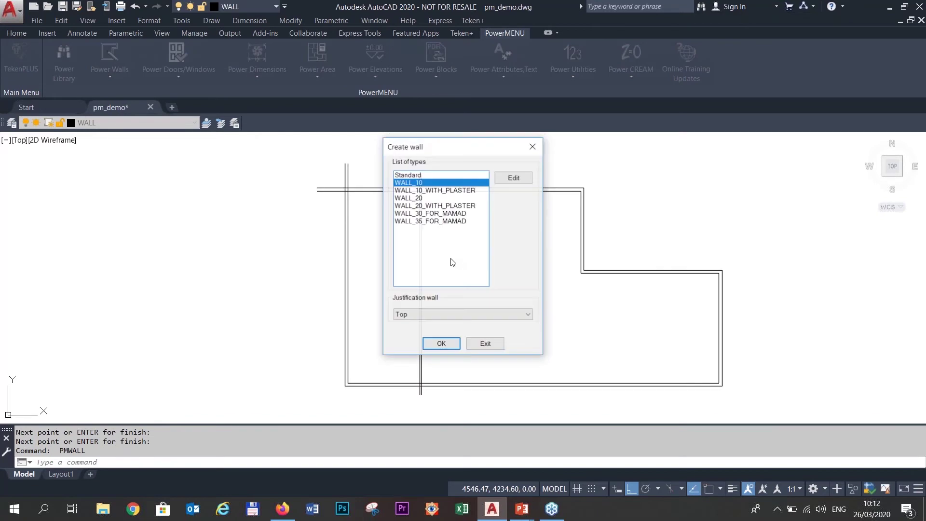
- Add a short horizontal WALL_10 partition between the interior wall and the left side
left_click(441, 344)
left_click(439, 238)
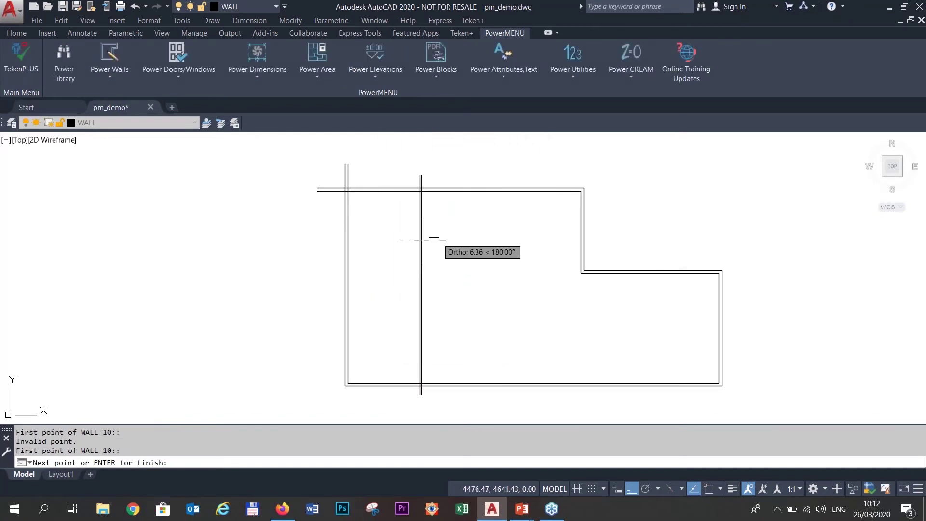
left_click(327, 268)
key("Return")
key("Return")
- Draw another horizontal Top-justified WALL_10 wall from the interior wall to the left outer wall
left_click(452, 314)
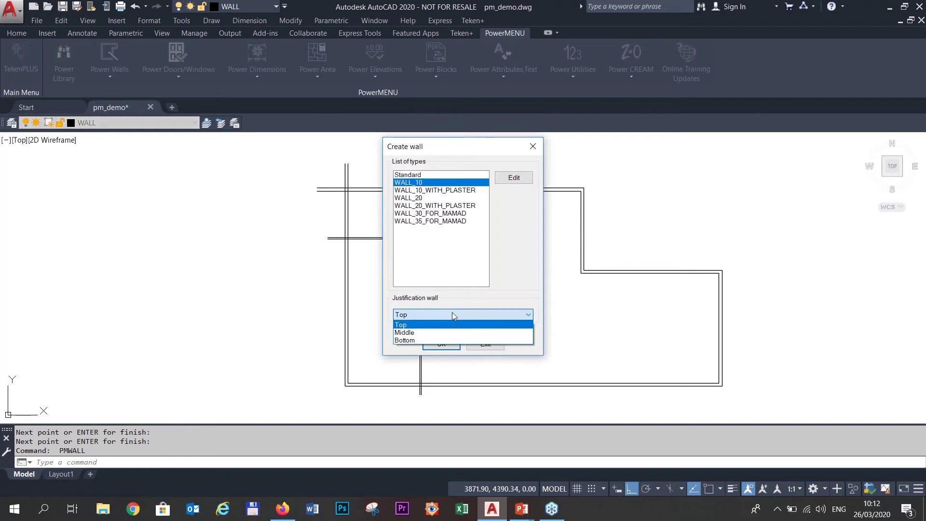
left_click(452, 312)
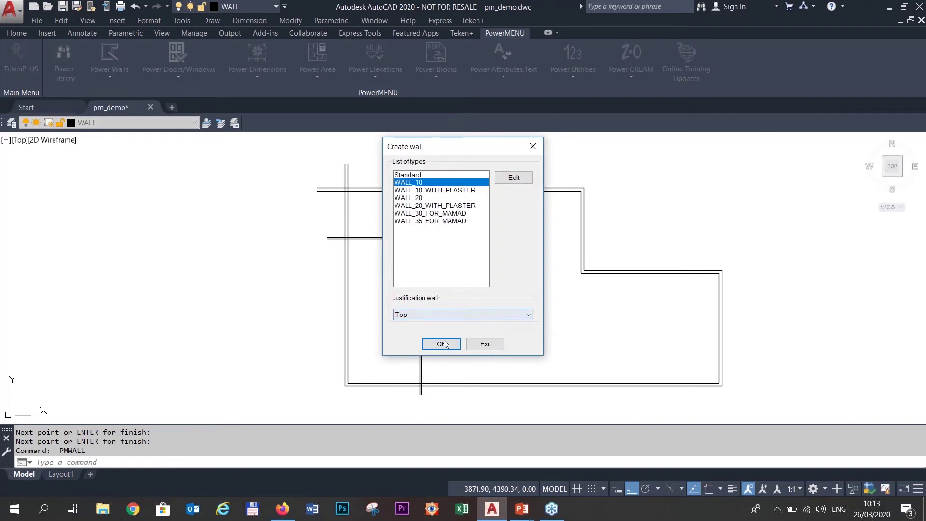
left_click(444, 344)
left_click(449, 307)
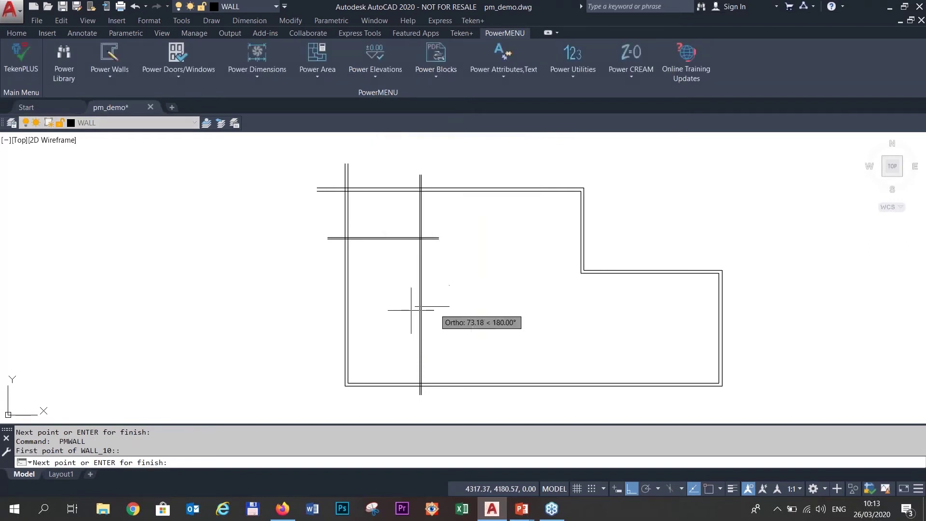
left_click(329, 307)
key("Escape")
scroll(393, 264, "up", 4)
scroll(405, 251, "down", 4)
scroll(422, 239, "down", 2)
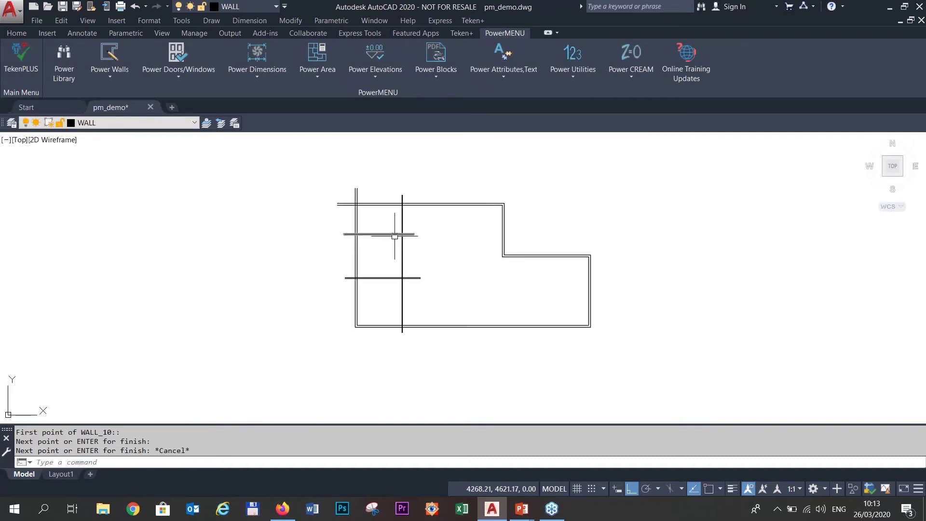
- Cancel the half-typed EXP command and zoom into the upper-left wall crossings
scroll(425, 200, "up", 1)
scroll(441, 213, "up", 1)
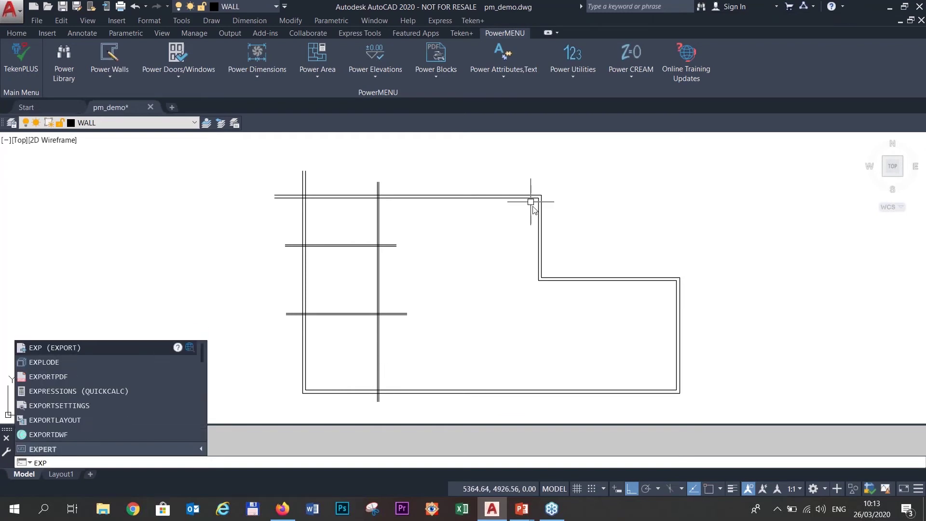
key("Escape")
key("Escape")
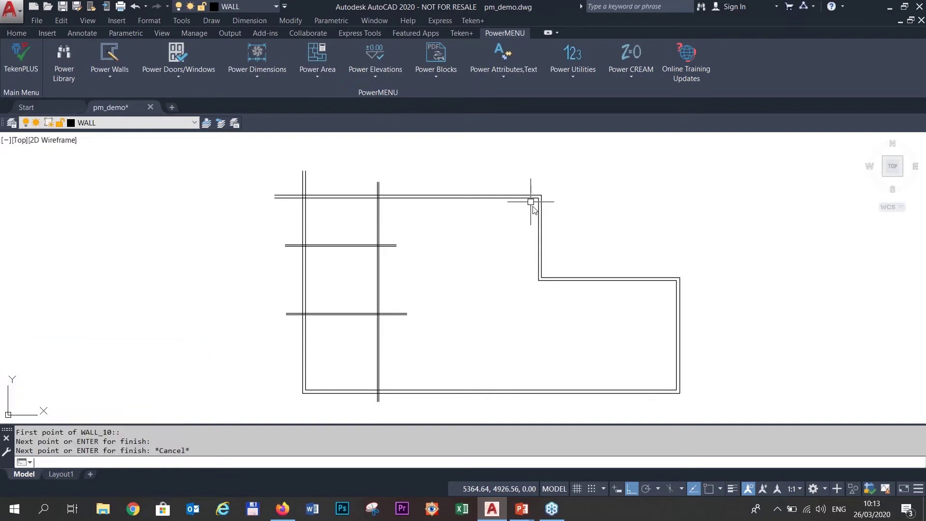
scroll(273, 214, "up", 2)
scroll(366, 205, "up", 2)
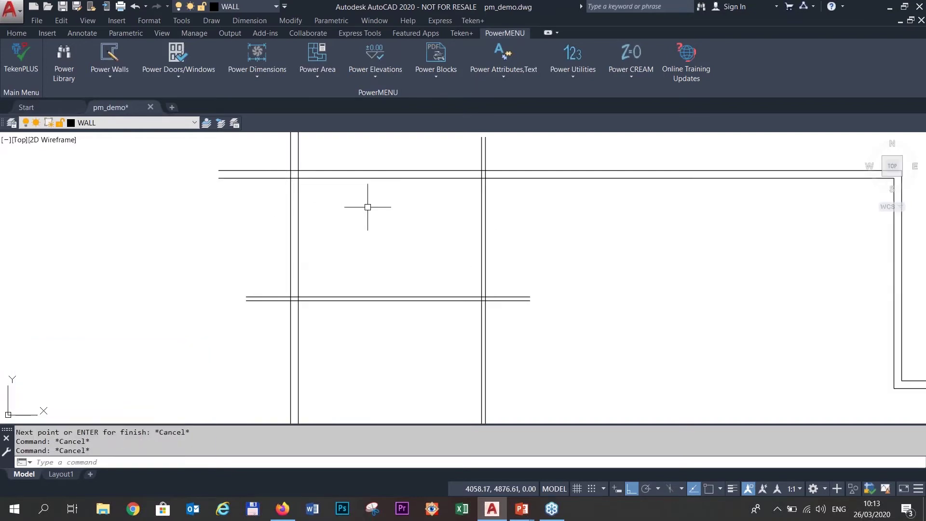
middle_click_drag(368, 208, 362, 263)
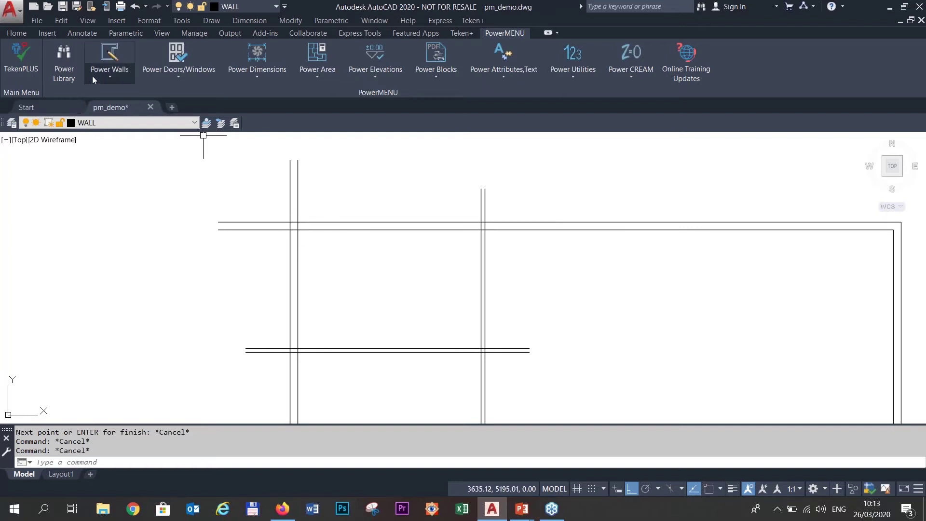
left_click(109, 80)
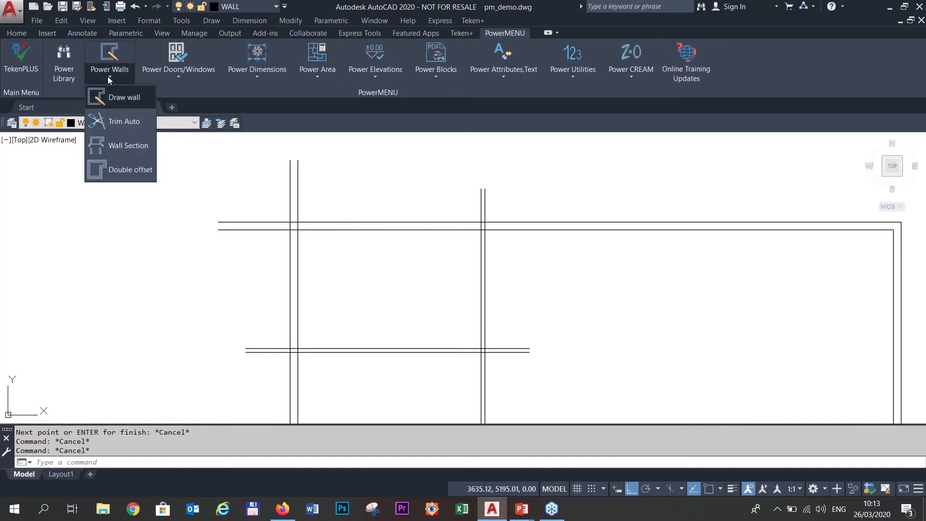
- Auto-trim the top-left corner and top junction walls into a clean corner and T
left_click(123, 122)
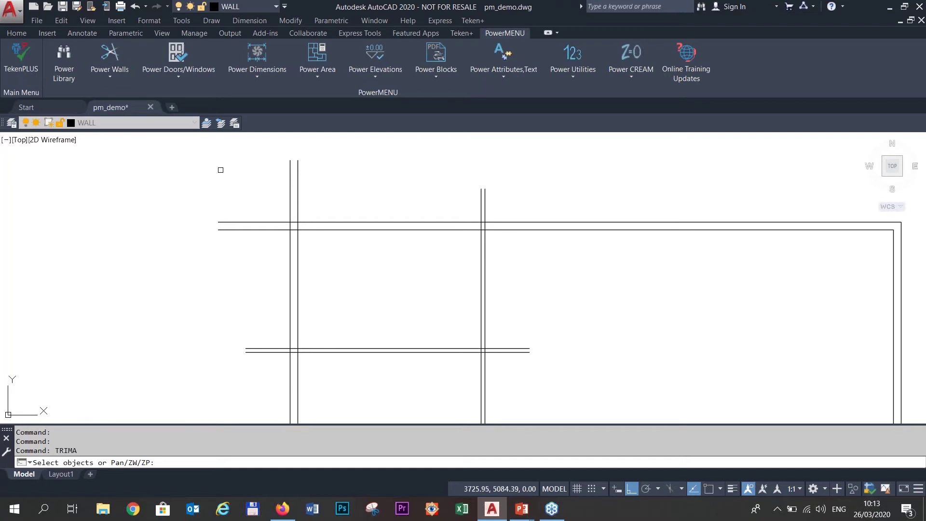
left_click(310, 205)
left_click(256, 260)
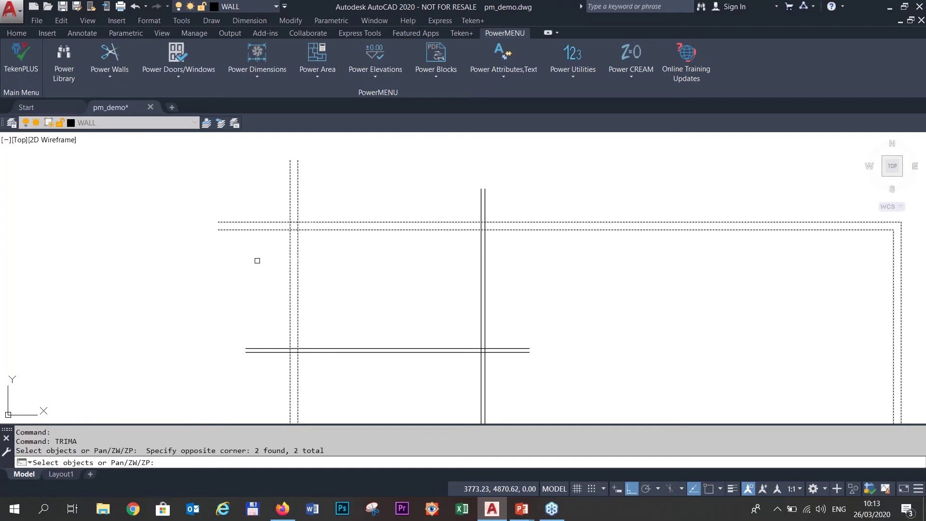
key("Return")
left_click(333, 268)
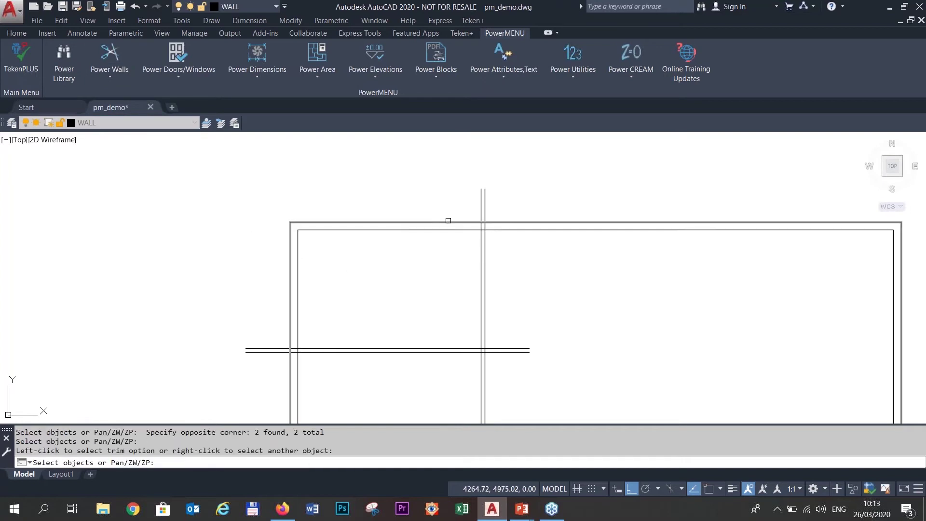
left_click(498, 193)
left_click(458, 263)
key("Return")
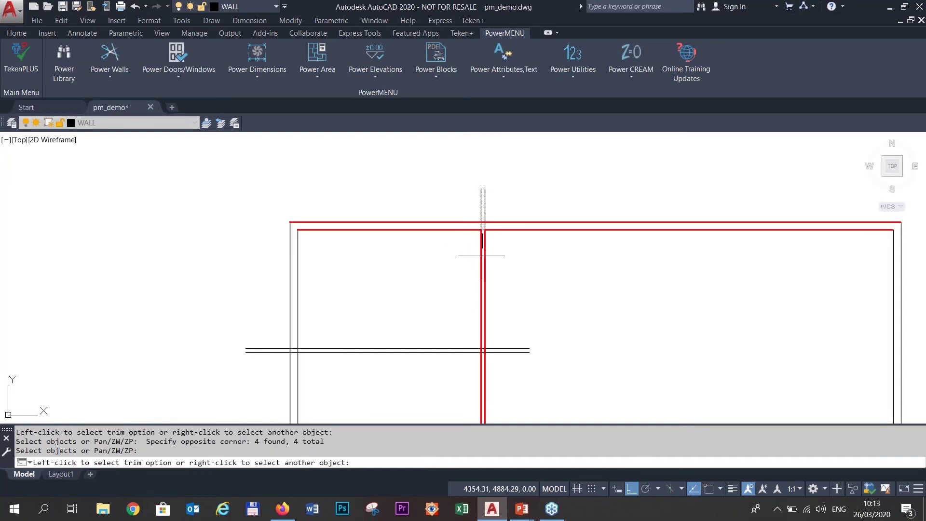
left_click(482, 255)
- Trim the middle and left wall crossings into T-junctions
middle_click_drag(498, 330, 484, 242)
scroll(482, 246, "up", 3)
left_click(479, 254)
scroll(446, 289, "down", 2)
left_click(422, 310)
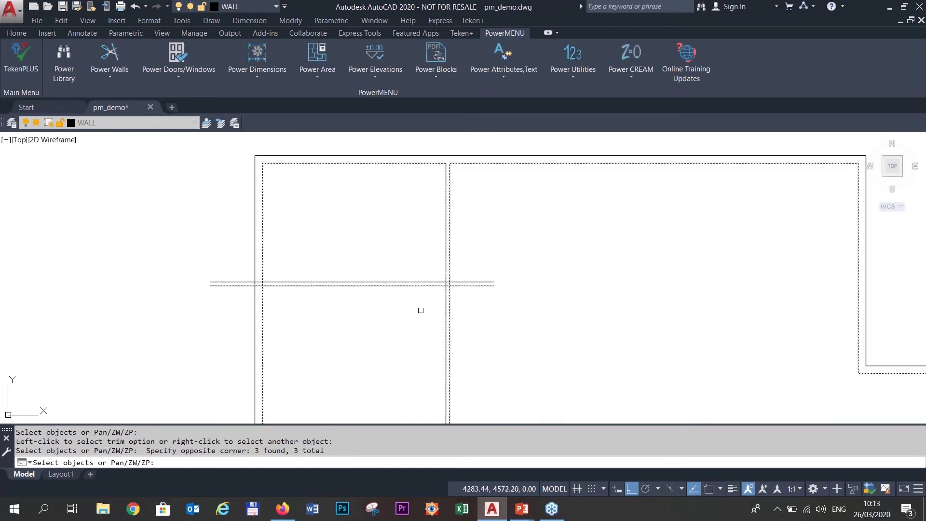
left_click(417, 283)
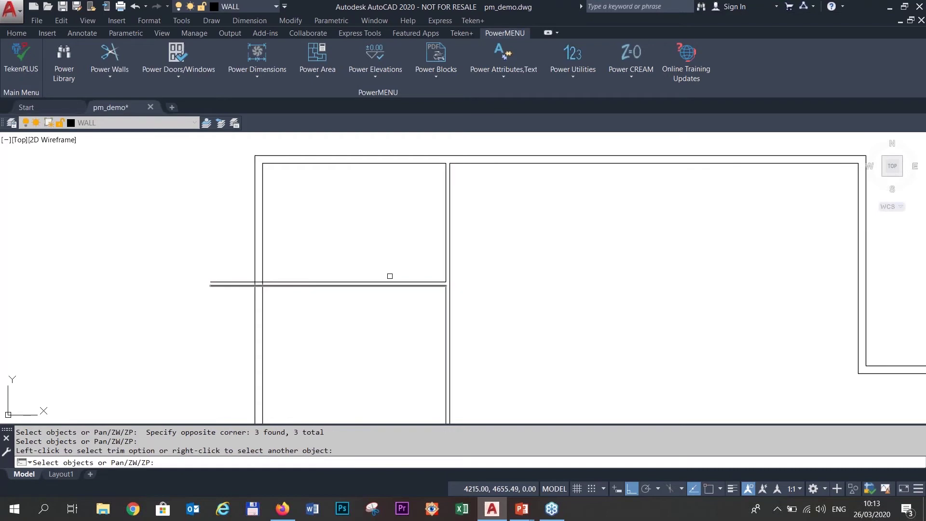
left_click(276, 273)
left_click(234, 298)
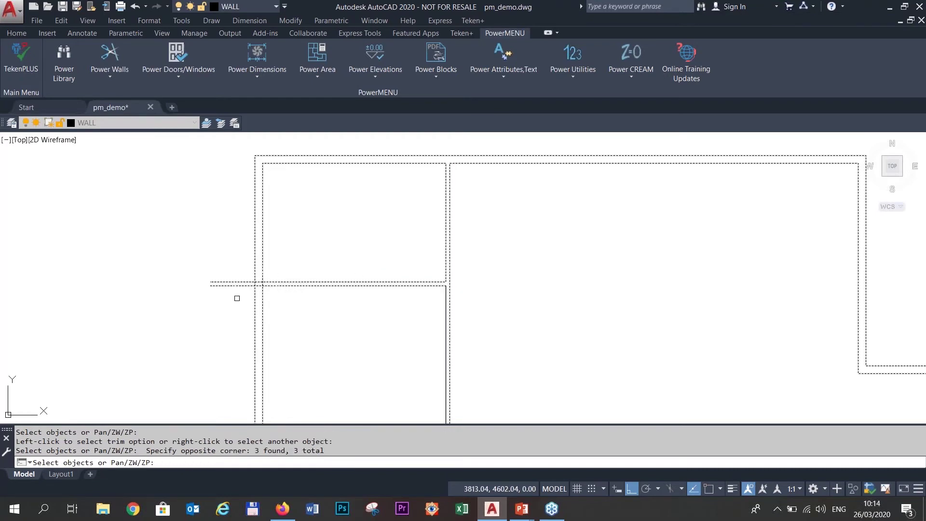
left_click(279, 291)
- Trim the lower crossing's right and left ends into T-junctions
middle_click_drag(313, 289, 324, 134)
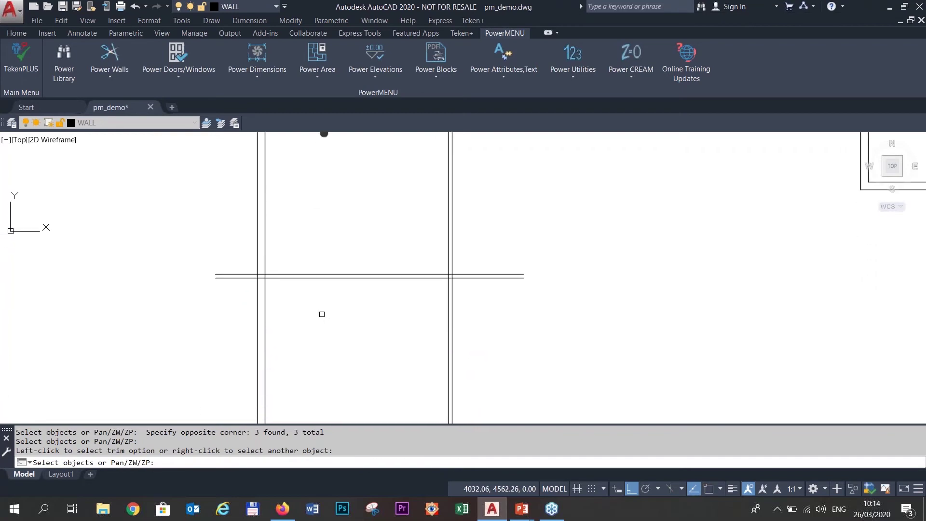
left_click(461, 263)
left_click(432, 290)
right_click(427, 284)
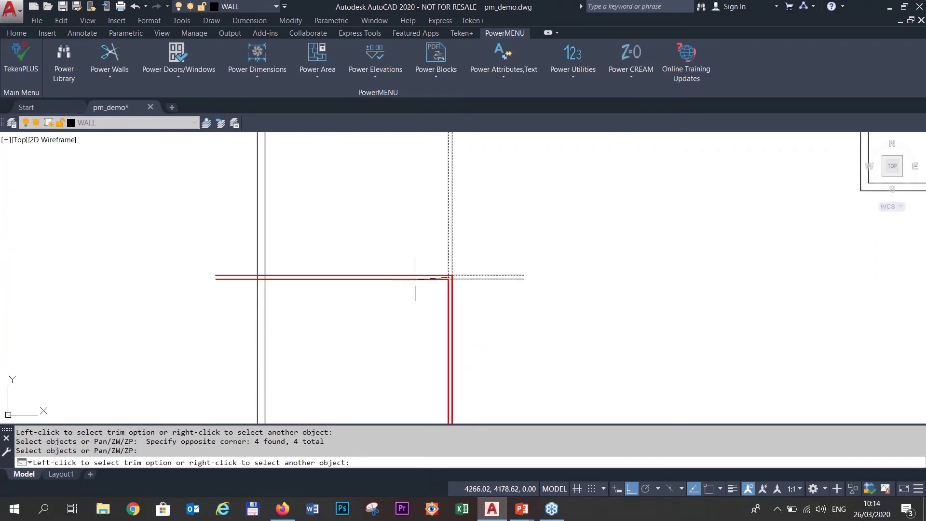
left_click(411, 277)
left_click(337, 259)
left_click(223, 303)
right_click(277, 276)
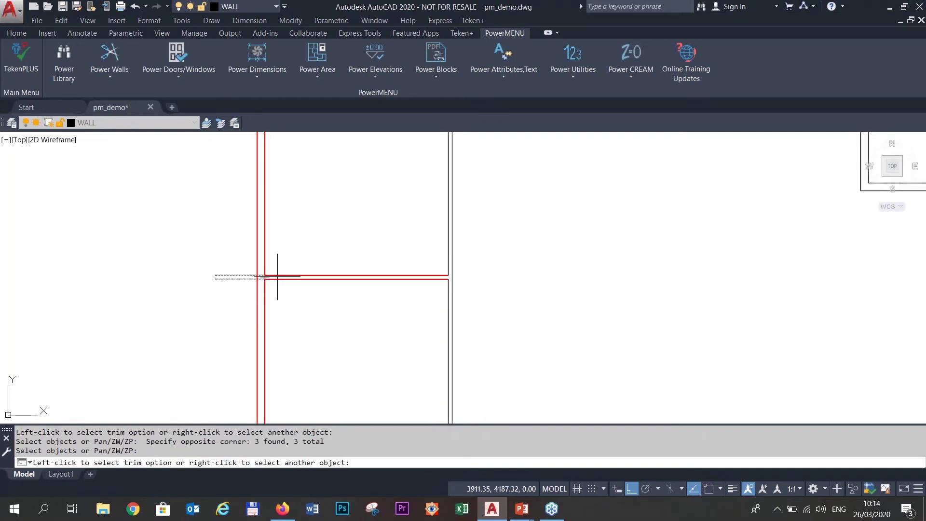
left_click(278, 277)
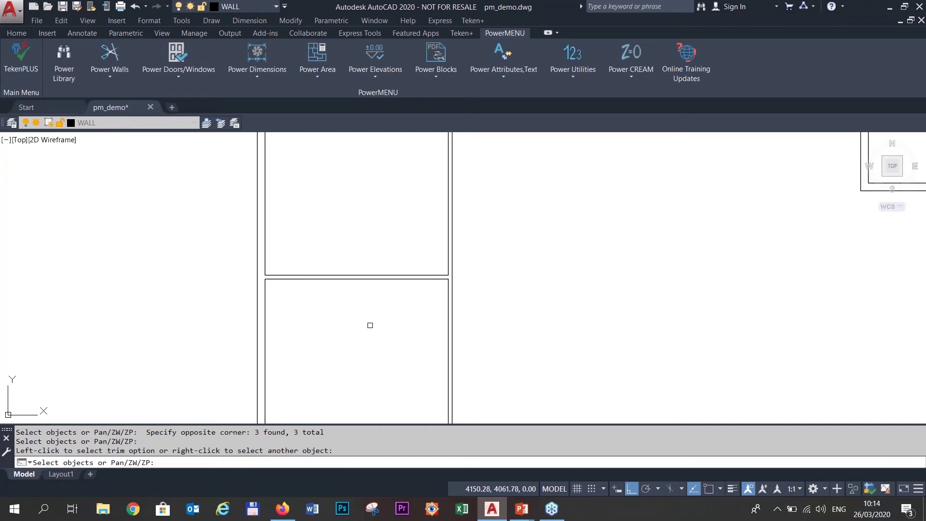
- Clean up the bottom wall junction, end trimming, and recenter the whole plan
scroll(367, 325, "down", 5)
scroll(390, 354, "up", 3)
scroll(388, 367, "up", 2)
left_click(389, 365)
left_click(352, 406)
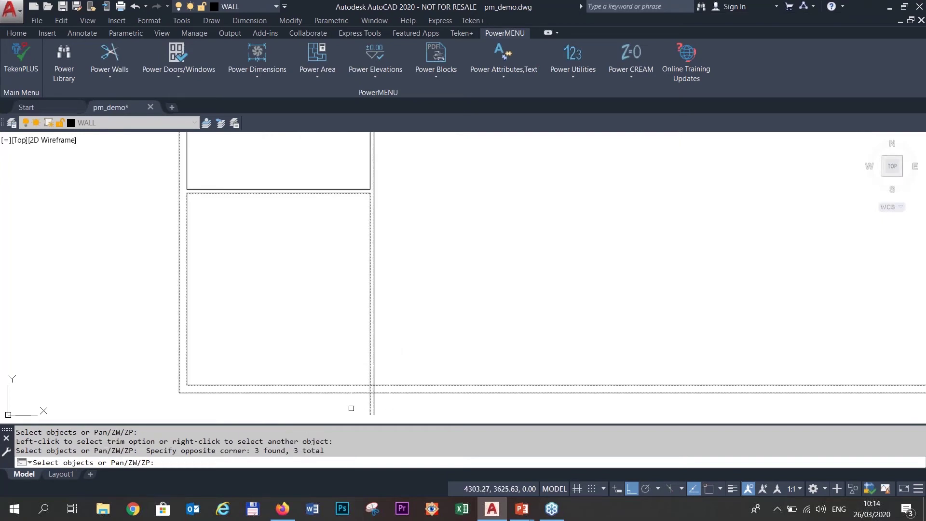
left_click(373, 371)
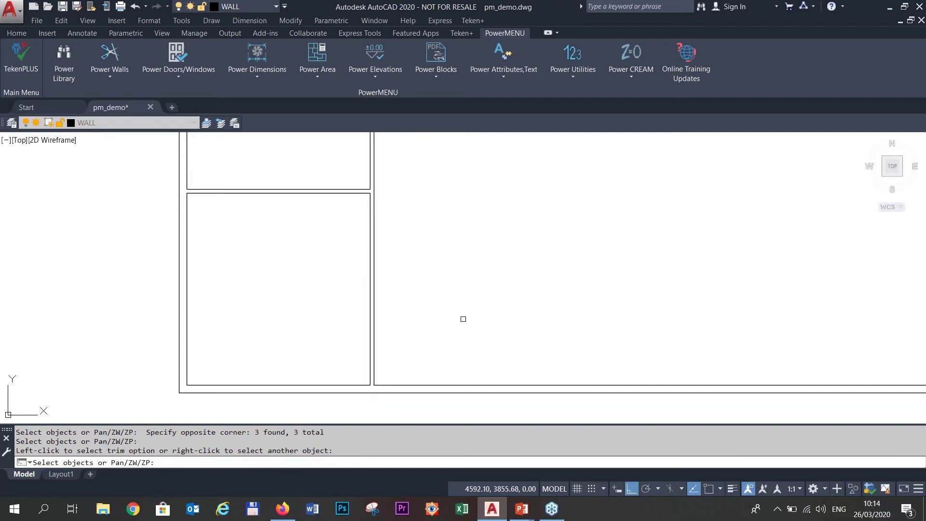
key("Escape")
scroll(464, 317, "up", 4)
scroll(463, 310, "down", 6)
scroll(476, 304, "down", 1)
scroll(455, 264, "up", 4)
middle_click_drag(468, 267, 330, 241)
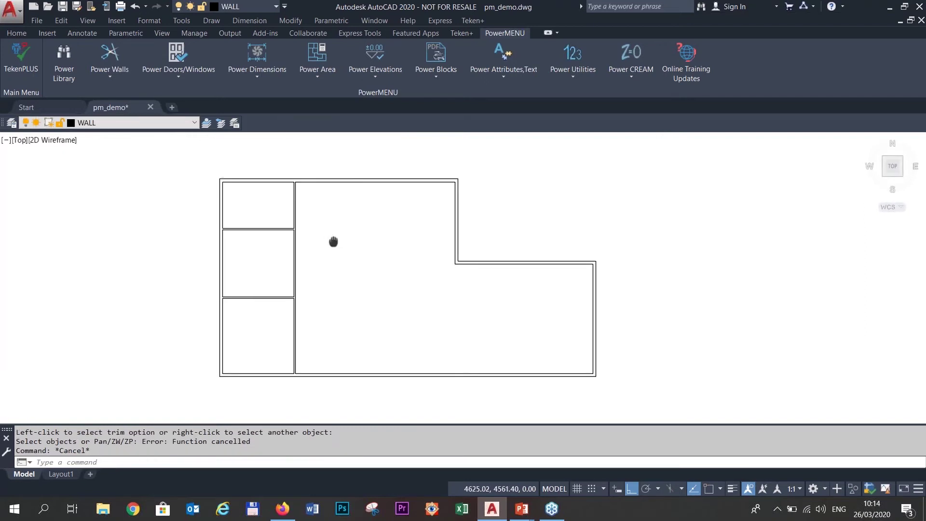
- Run EXPLODE on all the floor plan's walls using a selection window
left_click(116, 76)
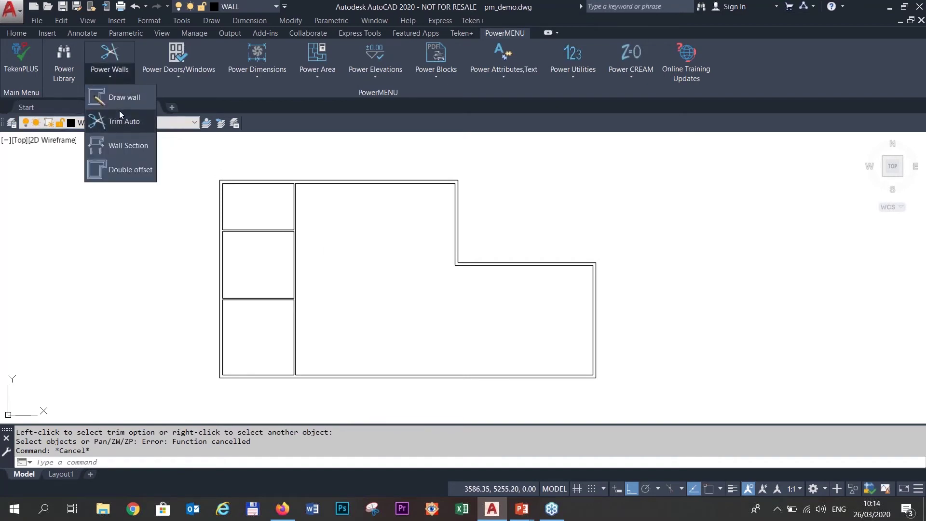
key("Escape")
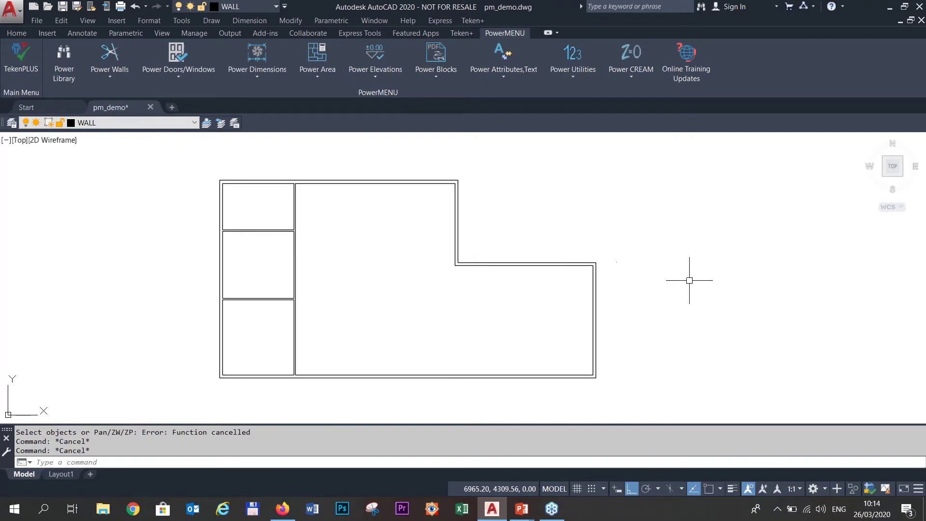
type("E")
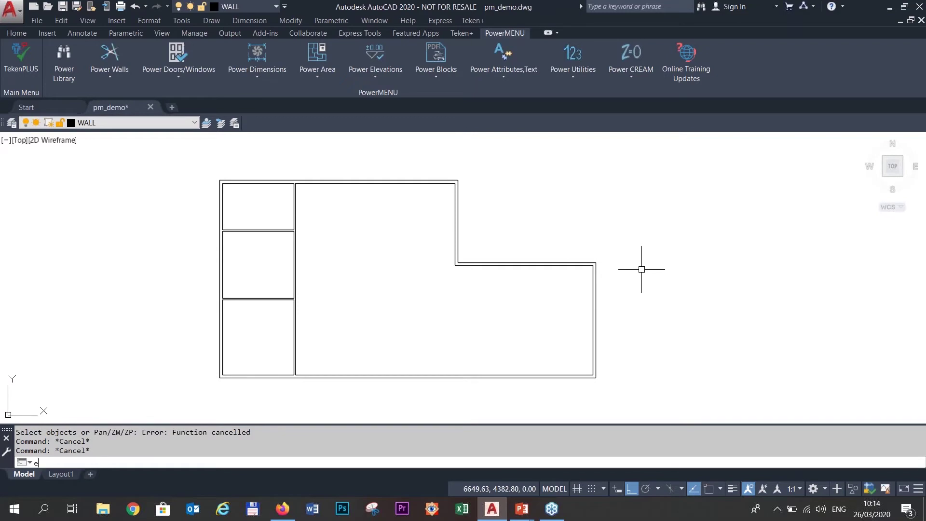
type("XPlODE")
key("Return")
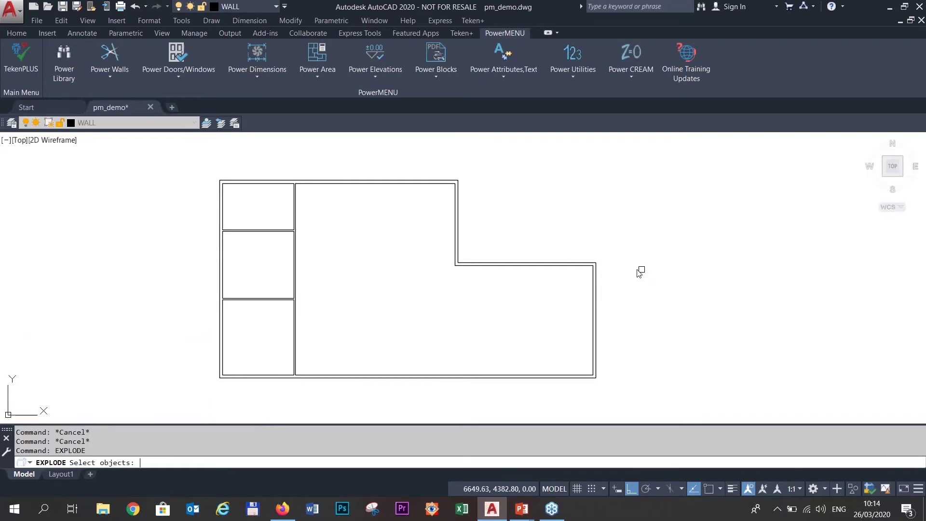
left_click(686, 155)
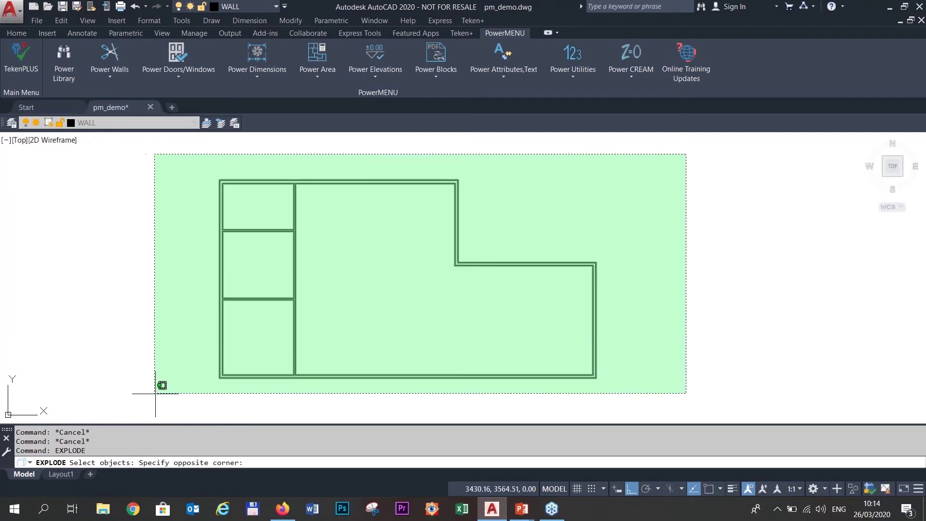
left_click(153, 388)
key("Return")
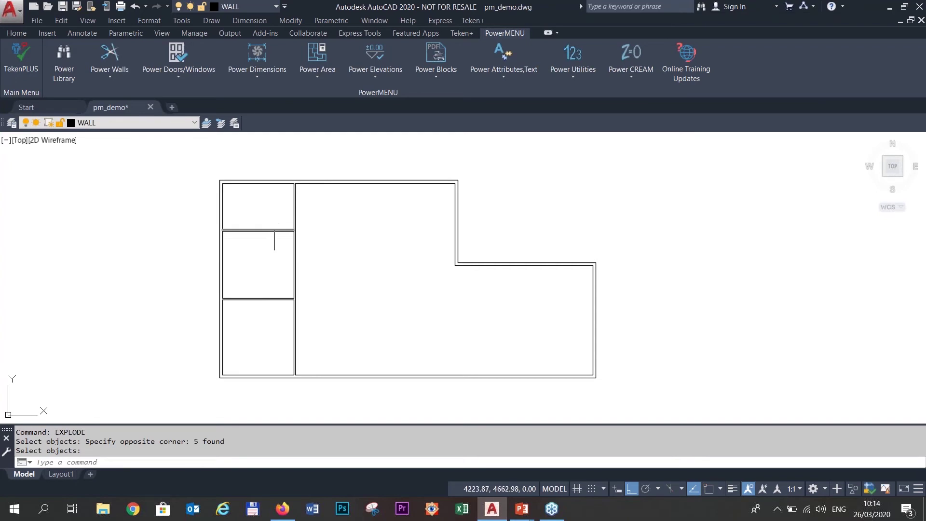
- Cancel the pending explode and pan so the whole floor plan is visible
scroll(274, 228, "up", 4)
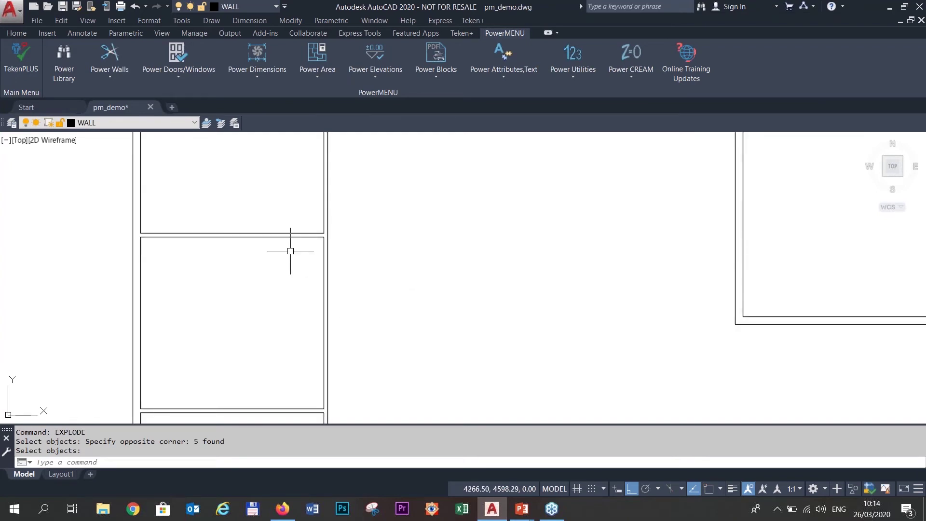
key("Escape")
scroll(249, 253, "down", 5)
mouse_move(252, 253)
middle_mouse_down()
mouse_move(292, 247)
mouse_move(277, 209)
middle_mouse_up()
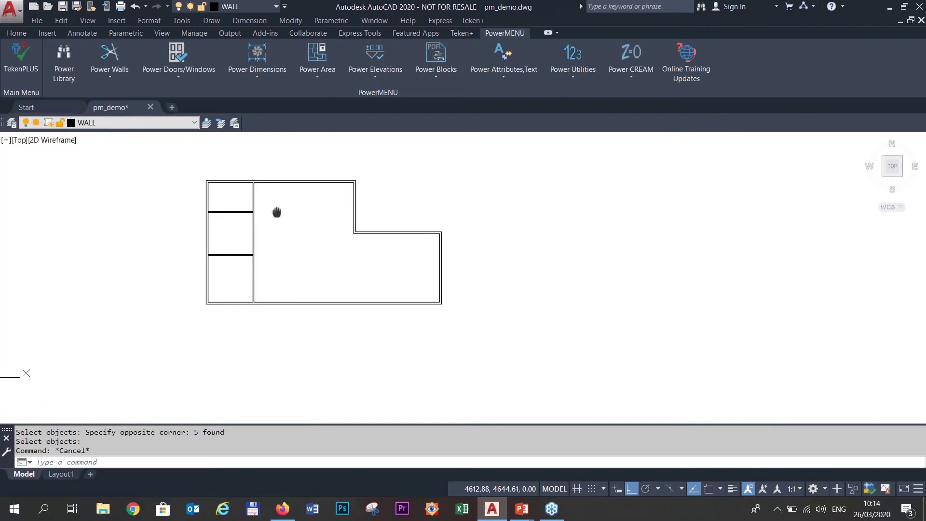
scroll(207, 180, "up", 2)
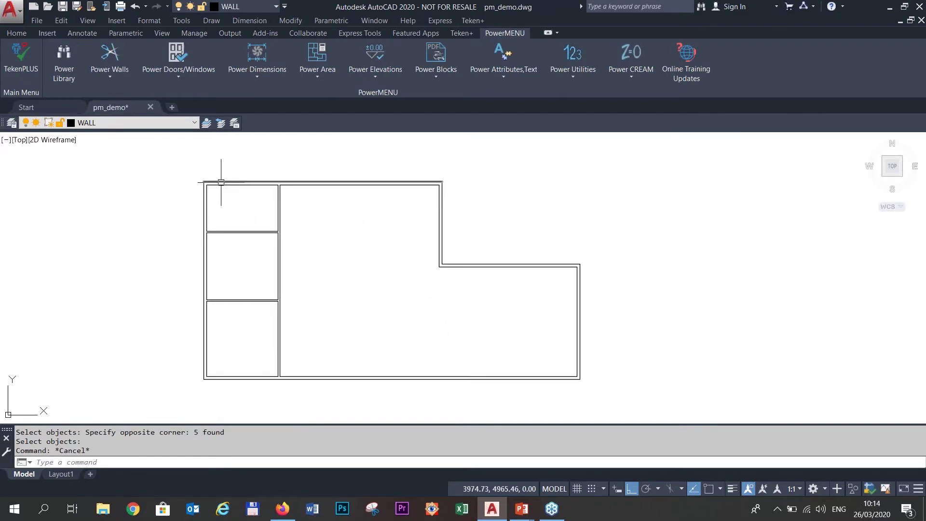
- Insert the baj101p corner bathtub from the Power Bathroom library into the large room, unrotated
left_click(183, 78)
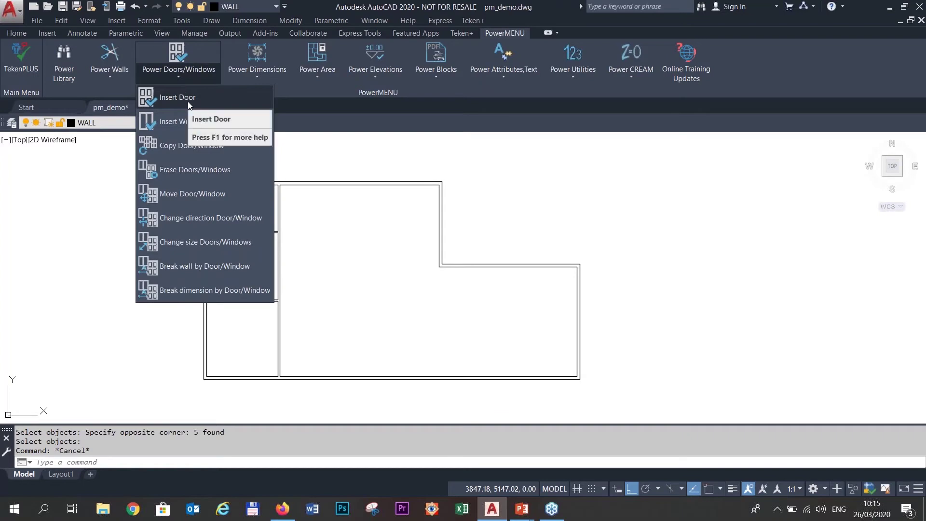
left_click(188, 102)
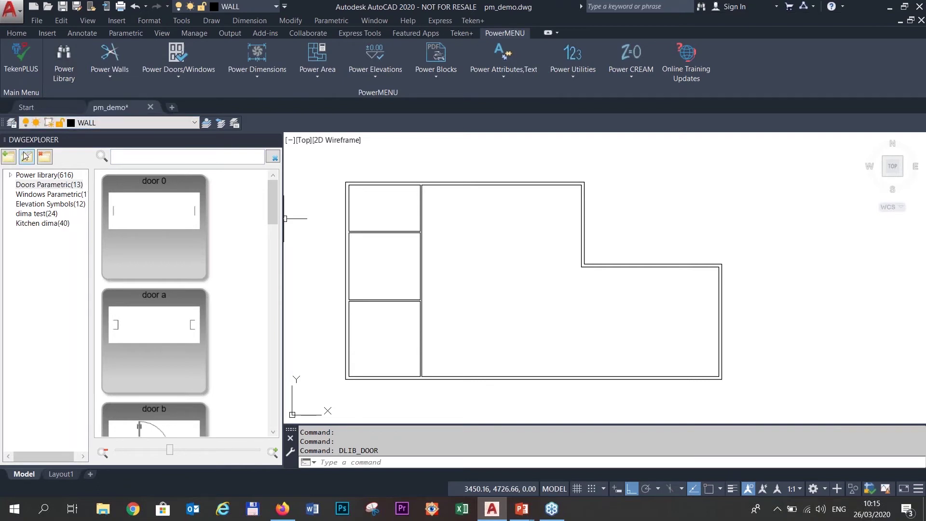
left_click(10, 176)
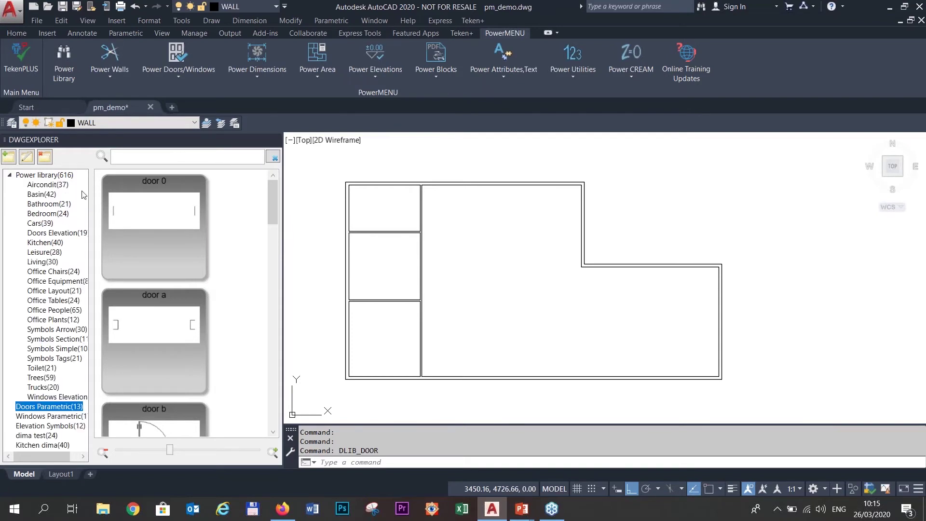
left_click(48, 184)
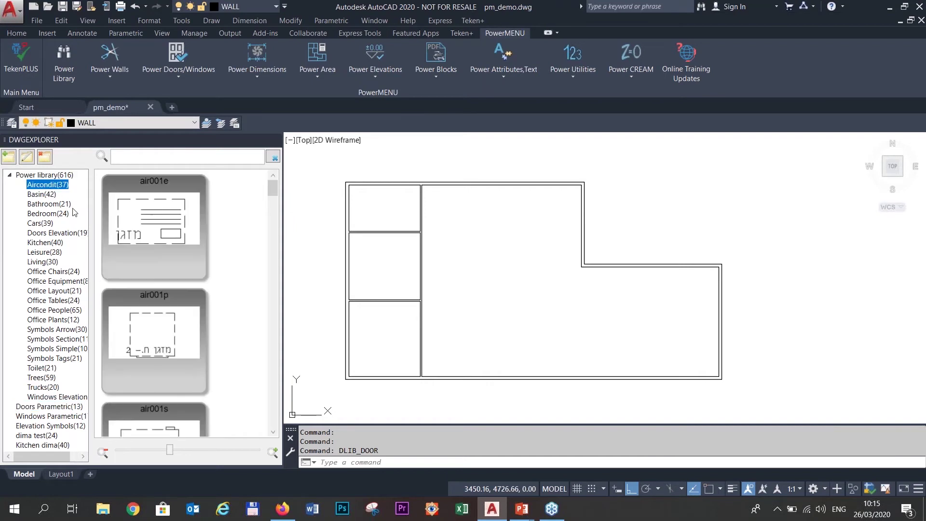
left_click(50, 204)
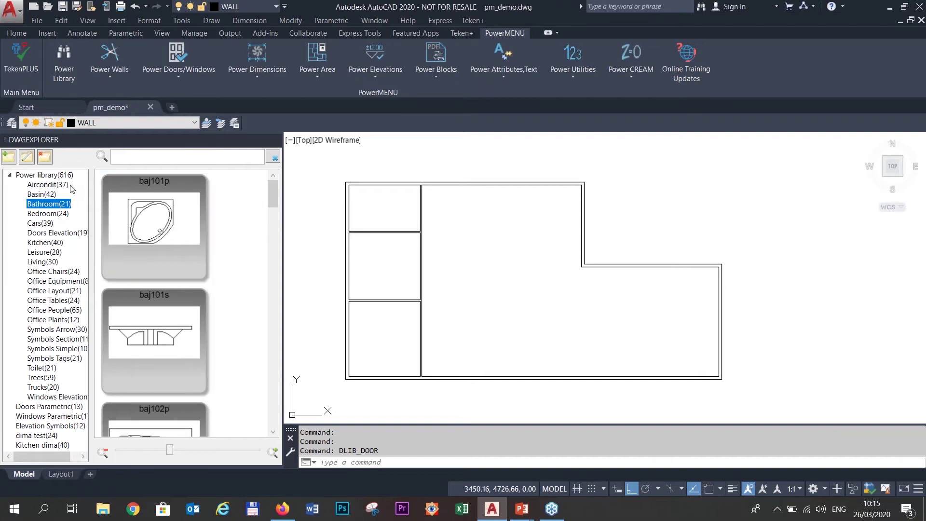
left_click(153, 234)
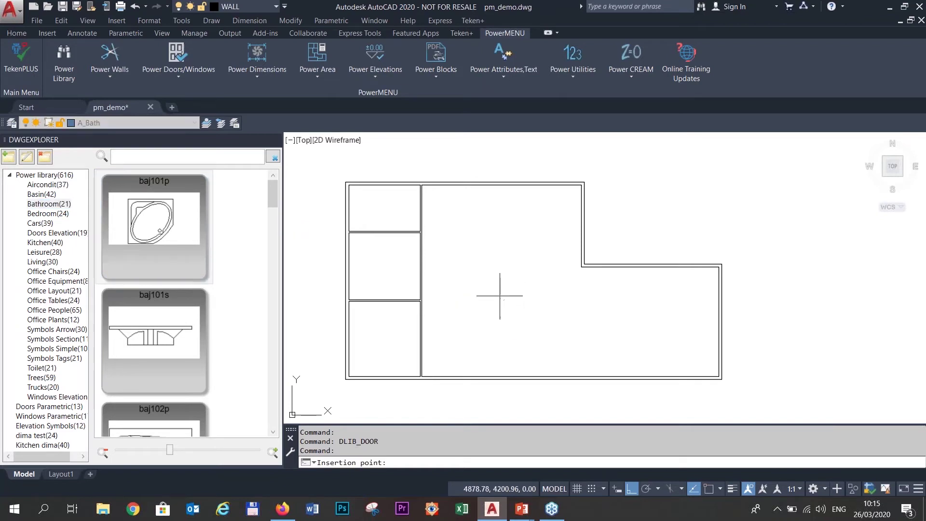
left_click(520, 214)
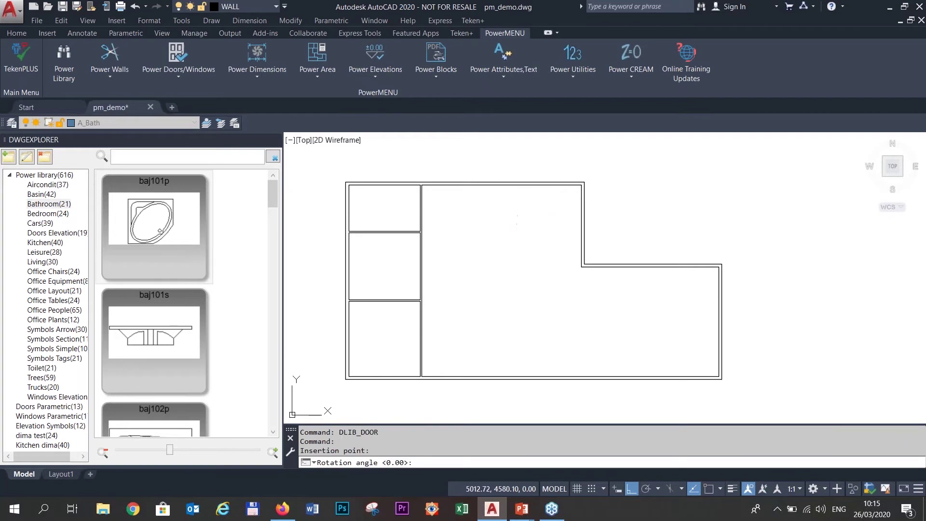
key("Return")
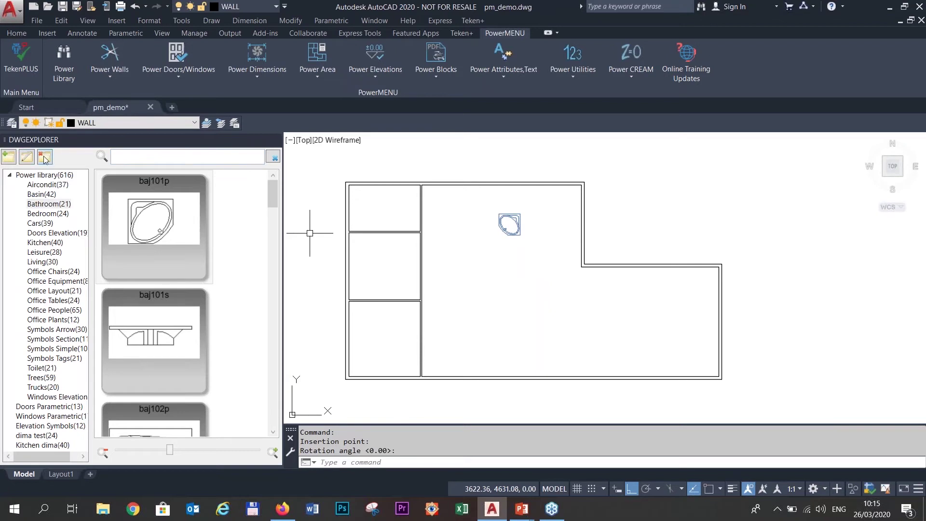
- Start a new block library sourced from the PowerMENU\Library\Power\Bedroom folder
left_click(9, 157)
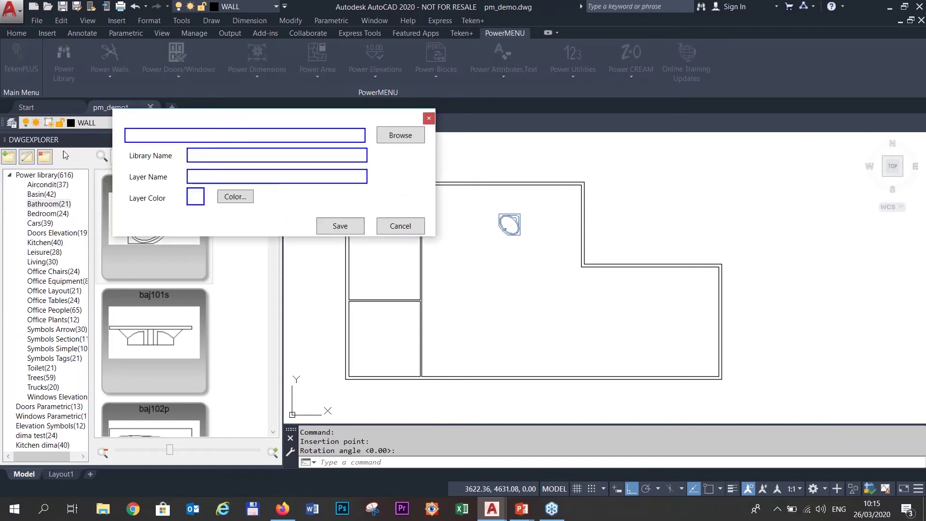
left_click(421, 136)
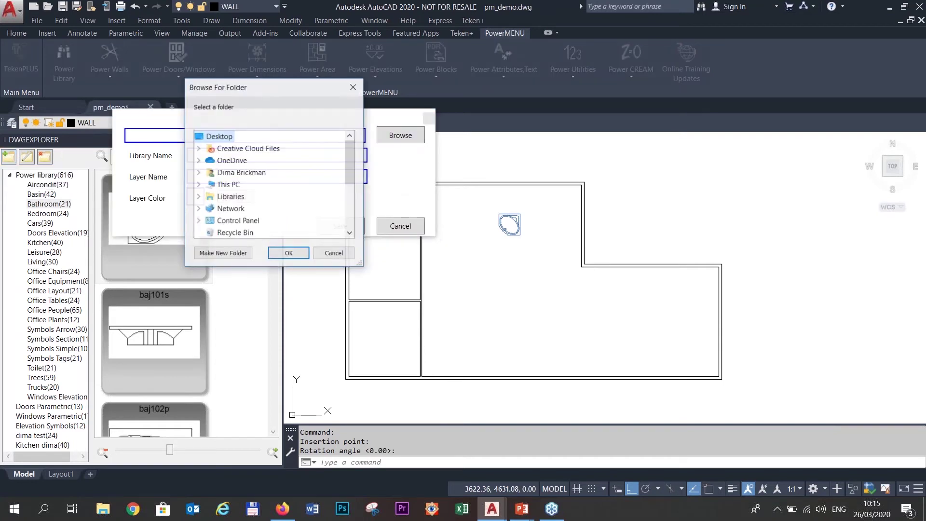
left_click_drag(348, 154, 357, 165)
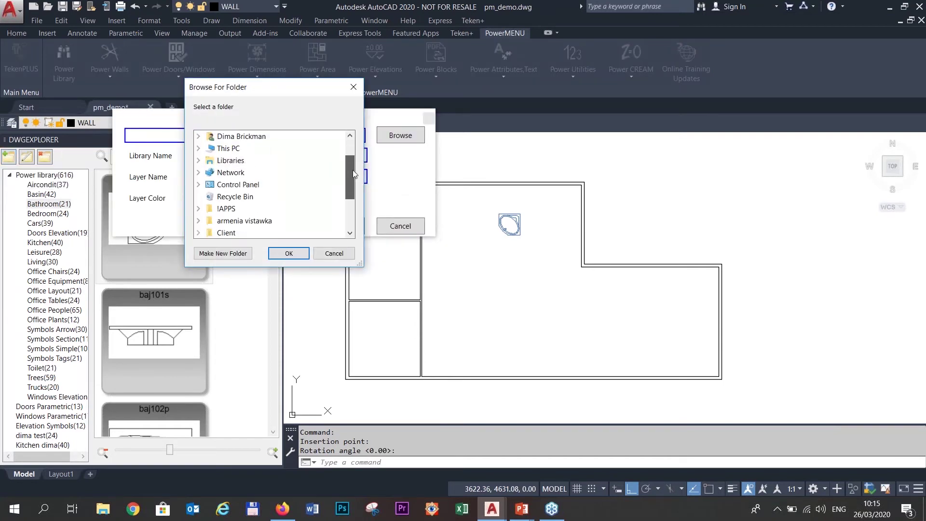
scroll(357, 165, "down", 5)
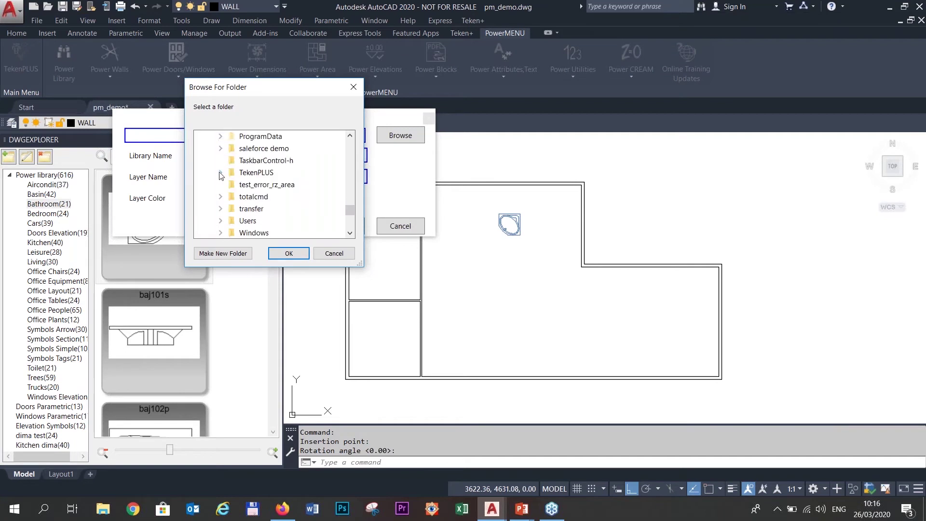
scroll(241, 183, "down", 5)
scroll(254, 206, "down", 3)
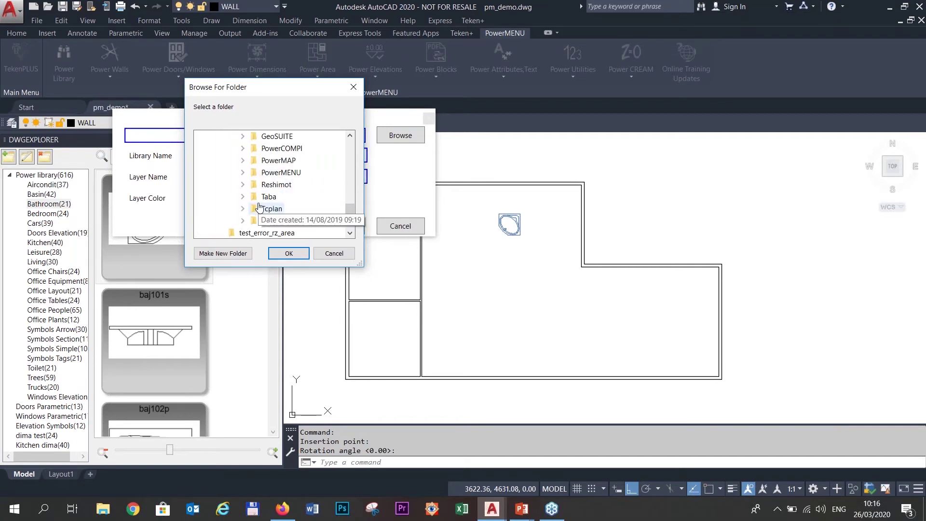
left_click(242, 175)
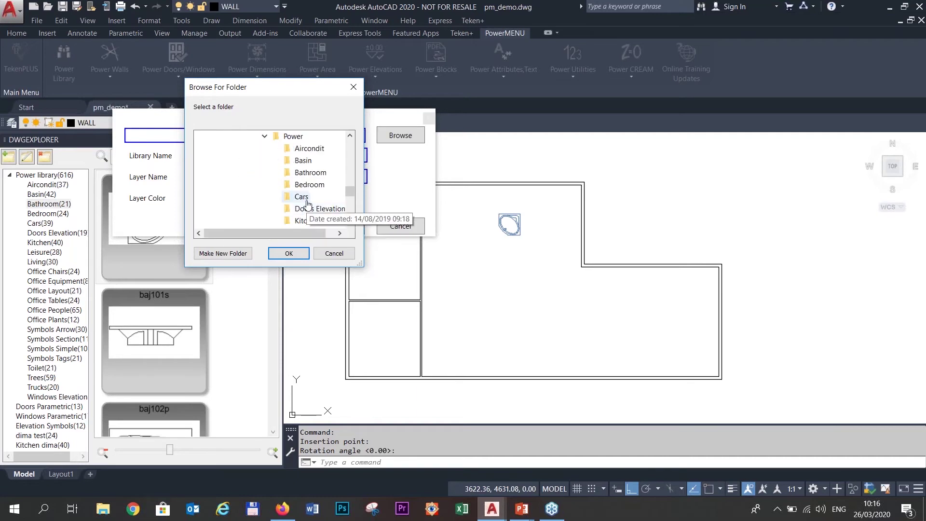
left_click(306, 201)
left_click(317, 188)
left_click(298, 254)
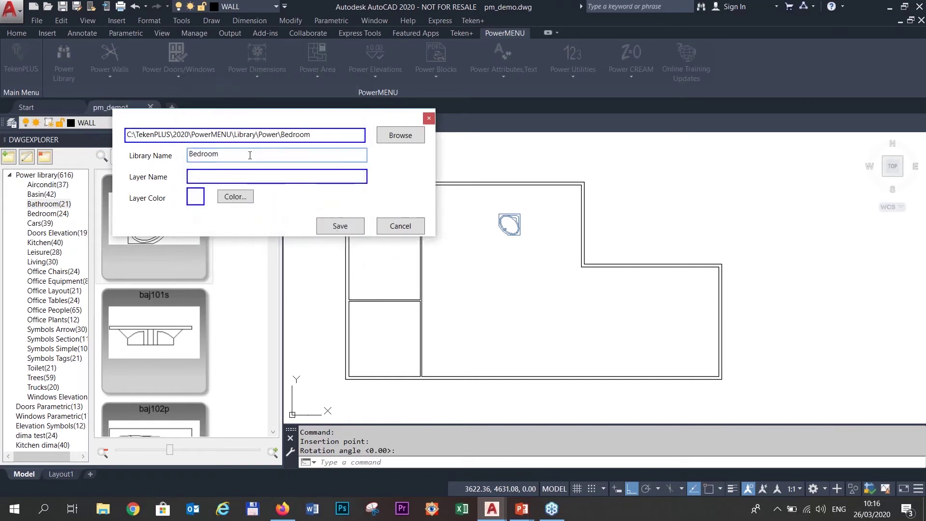
- Enter the library and layer names, set the layer colour to red, and save
left_click_drag(219, 154, 184, 153)
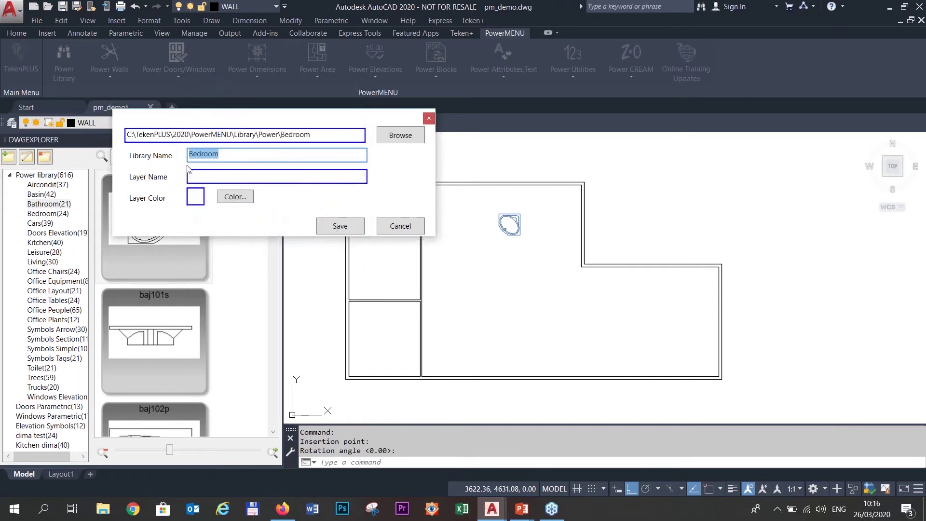
type("dima test123")
left_click(265, 177)
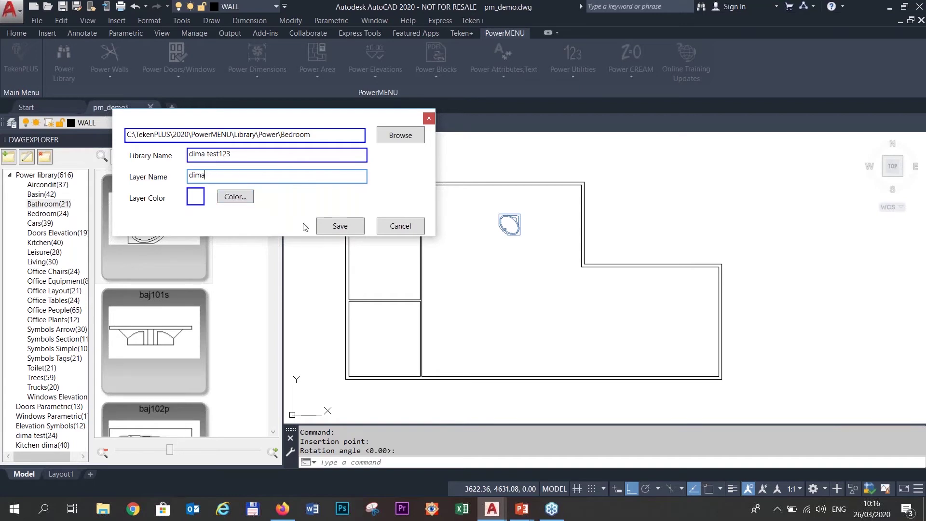
left_click(228, 198)
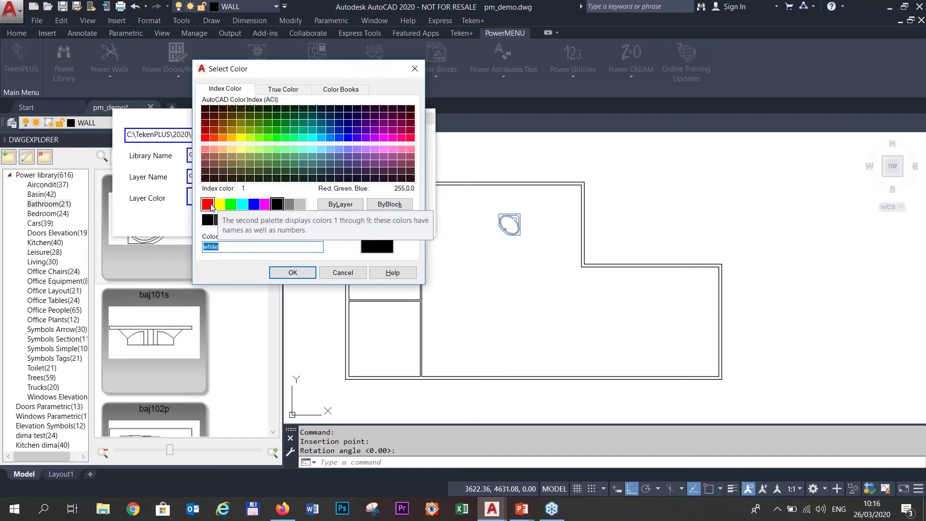
left_click(207, 204)
left_click(292, 274)
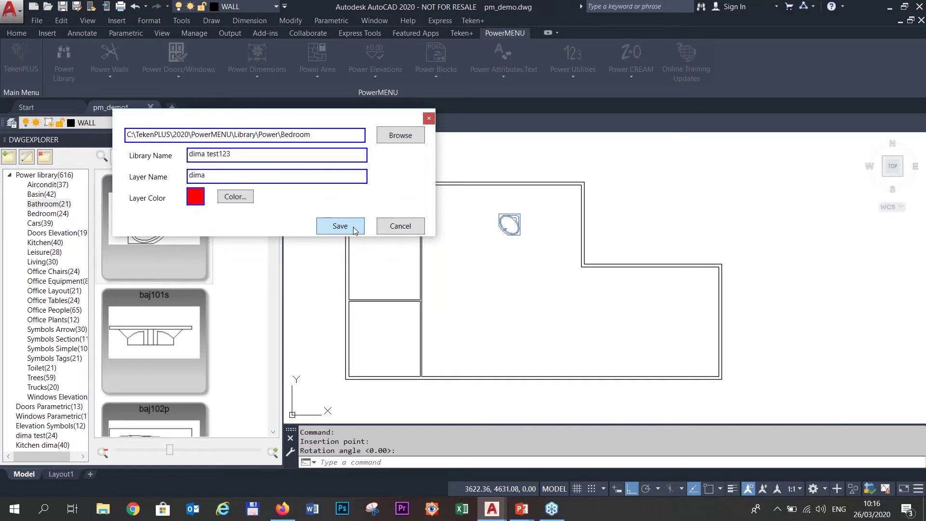
left_click(353, 226)
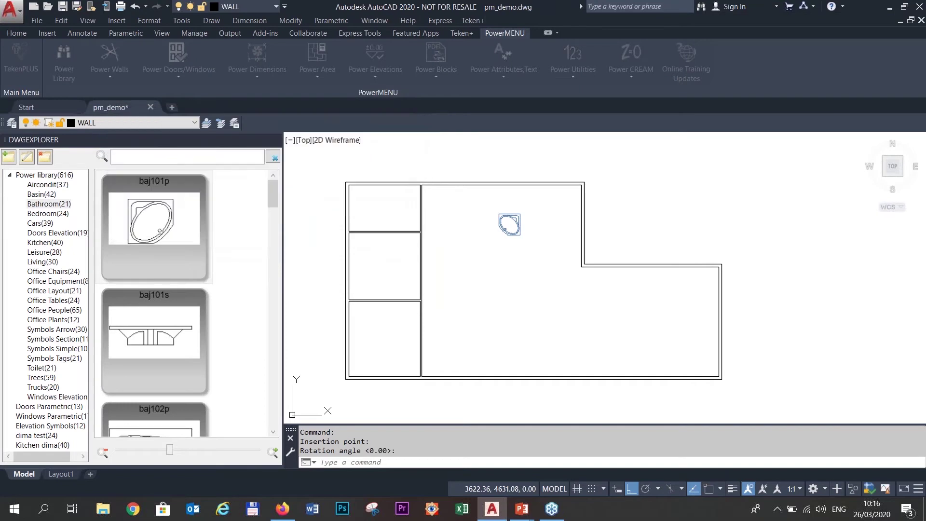
- Place the beb013 bed from the new Bedroom library to the right of the plan
left_click(10, 175)
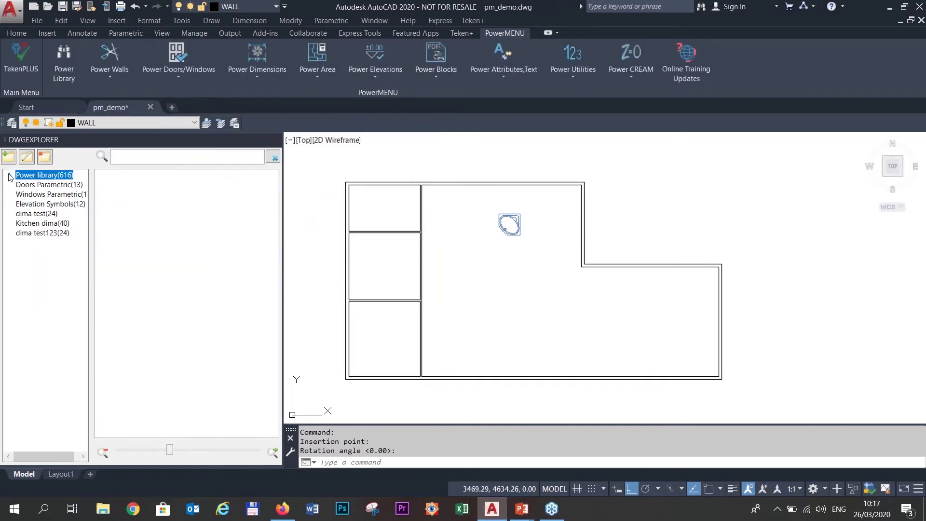
left_click(47, 235)
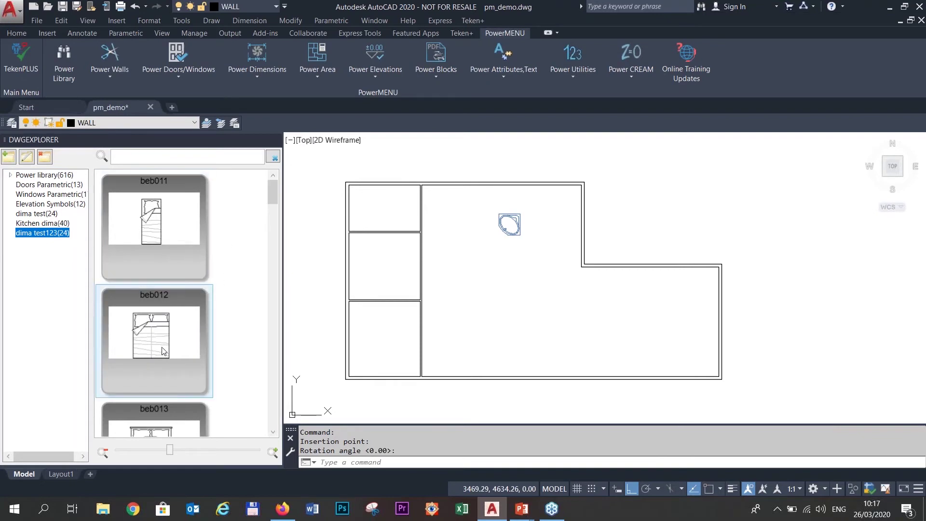
scroll(215, 319, "down", 1)
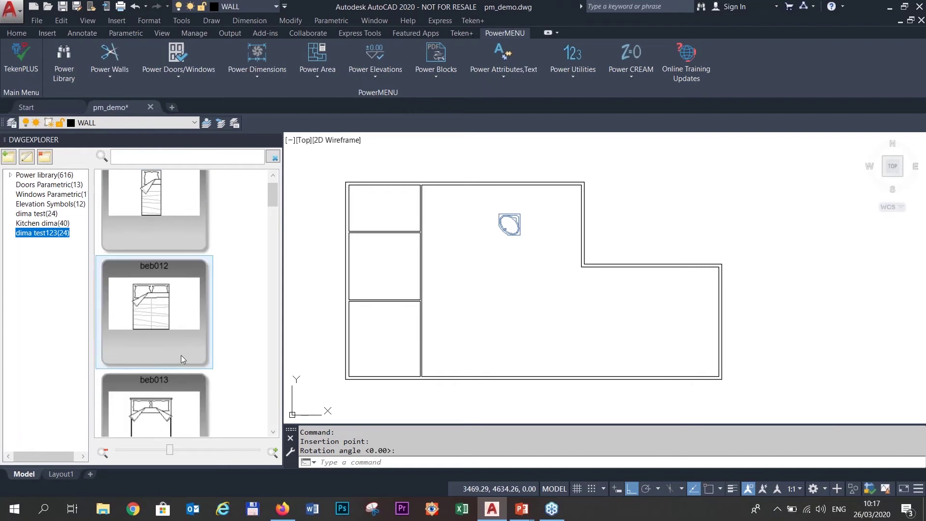
scroll(180, 355, "down", 1)
left_click(176, 374)
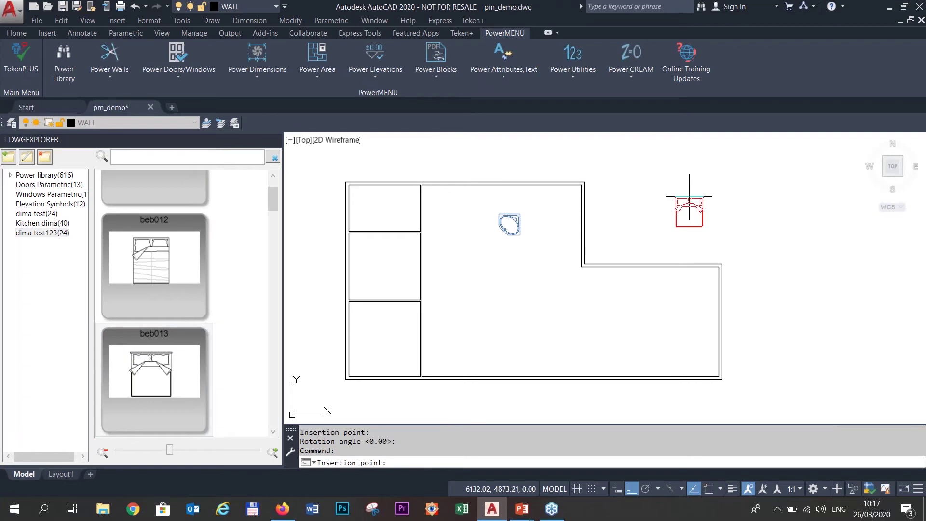
left_click(689, 196)
left_click(719, 202)
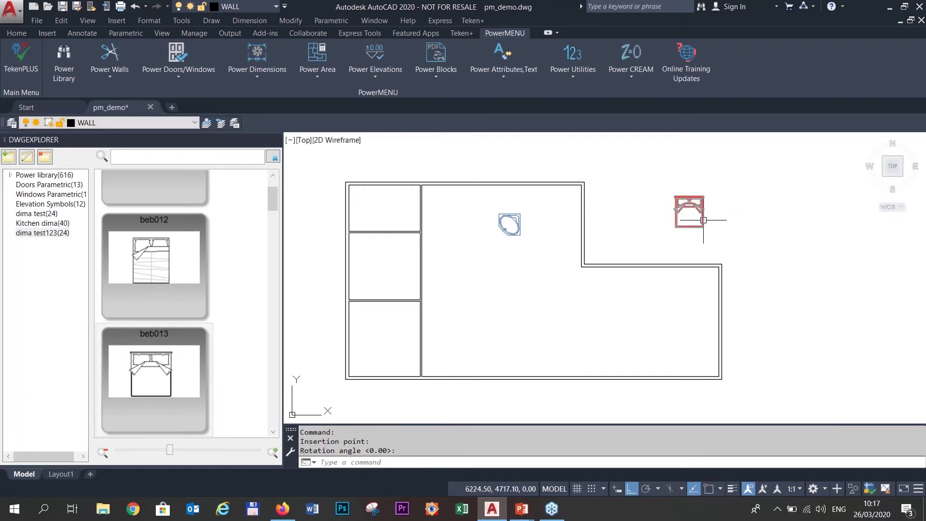
left_click(703, 220)
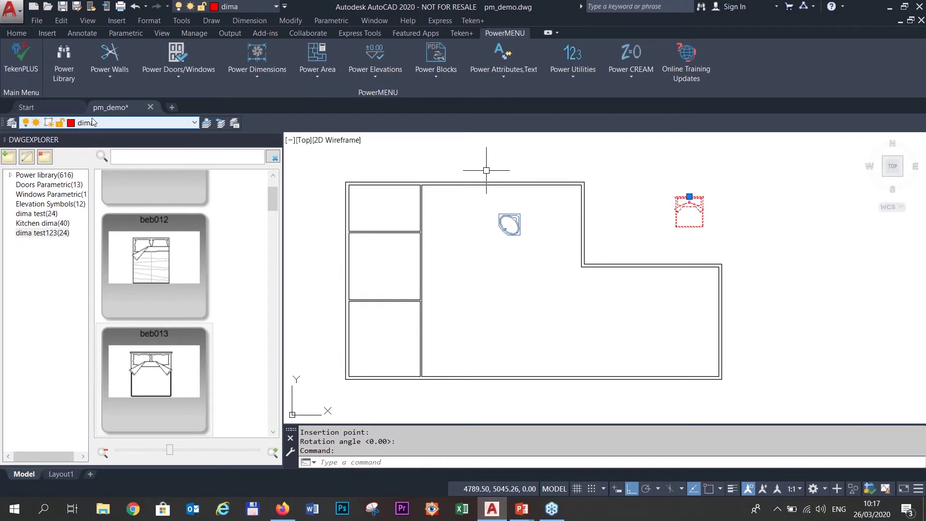
key("Escape")
key("Escape")
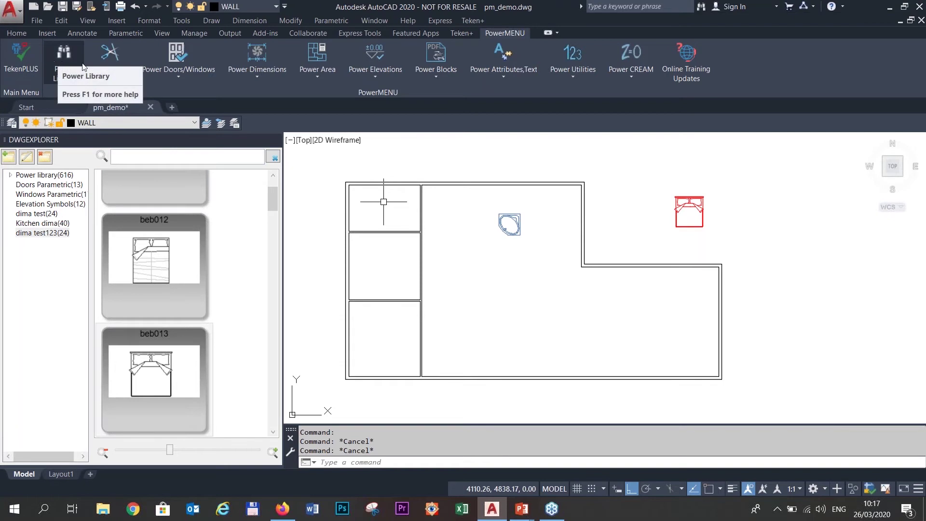
- Window-select and delete the red bed and the small round fixture
left_click(728, 173)
left_click(660, 248)
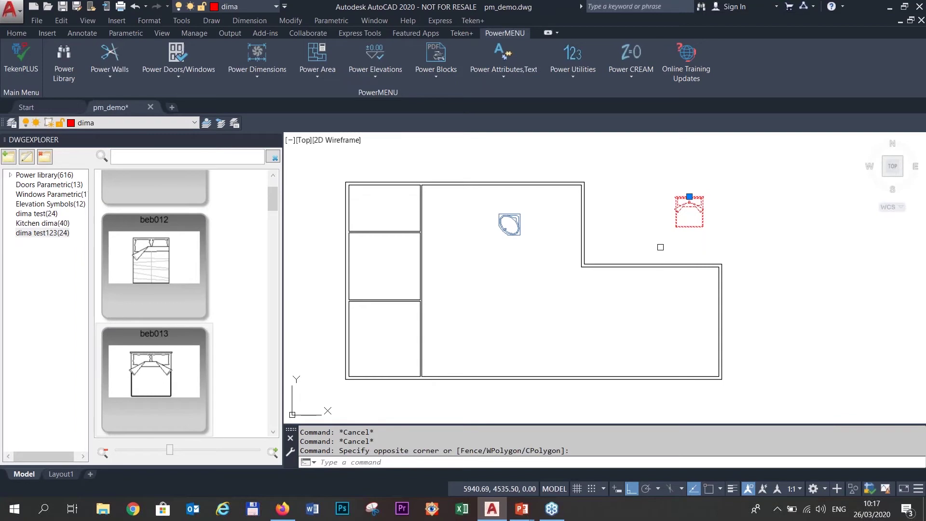
key("Delete")
left_click(524, 208)
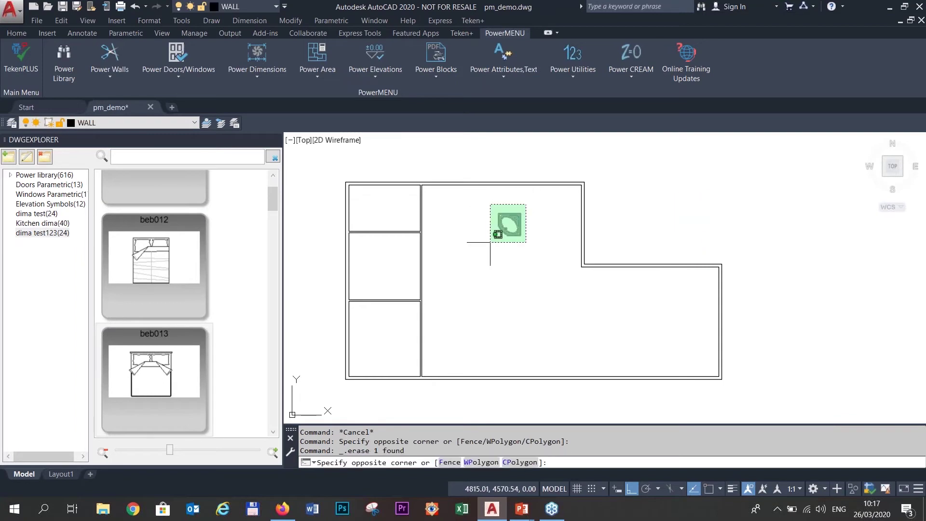
left_click(487, 243)
key("Delete")
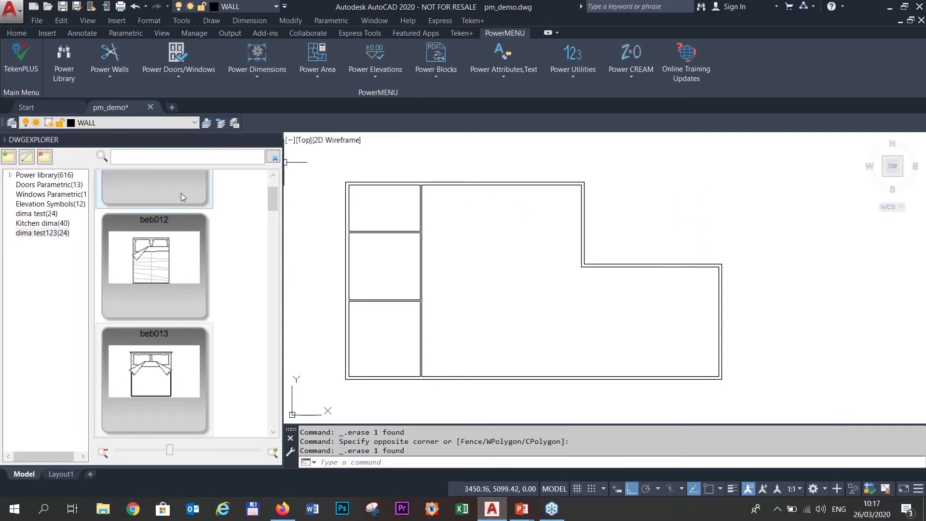
- Pick door b from the resized door library panel and zoom to the upper-left rooms
left_click(174, 76)
left_click(185, 100)
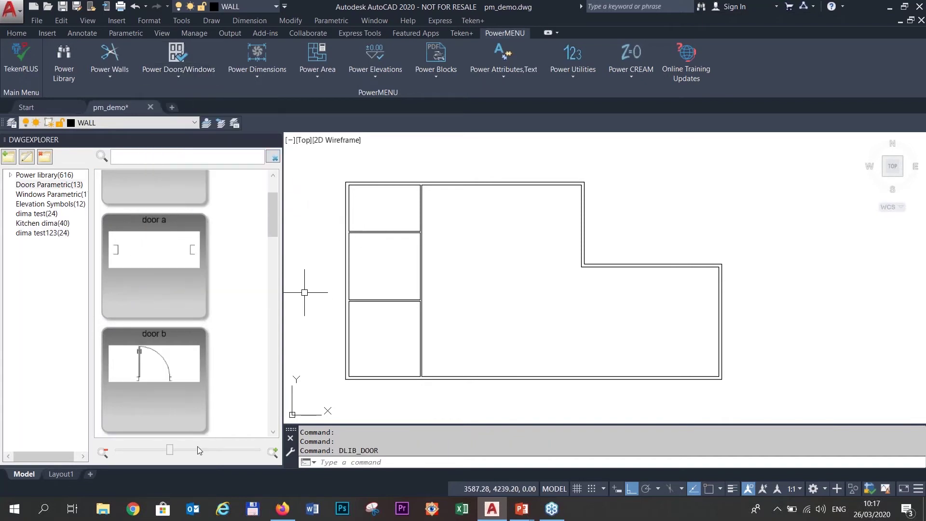
left_click_drag(169, 454, 149, 450)
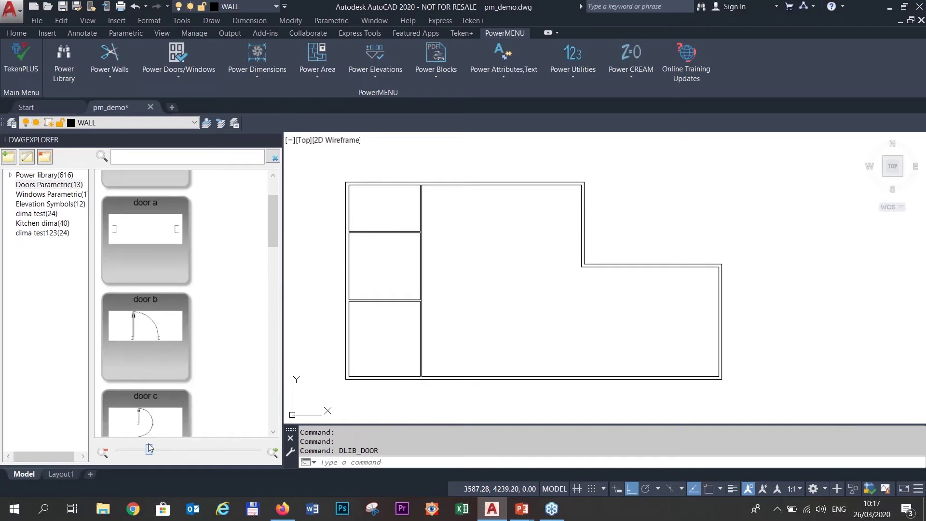
mouse_move(284, 367)
left_mouse_down()
mouse_move(285, 379)
mouse_move(313, 380)
left_mouse_up()
left_click_drag(148, 449, 164, 449)
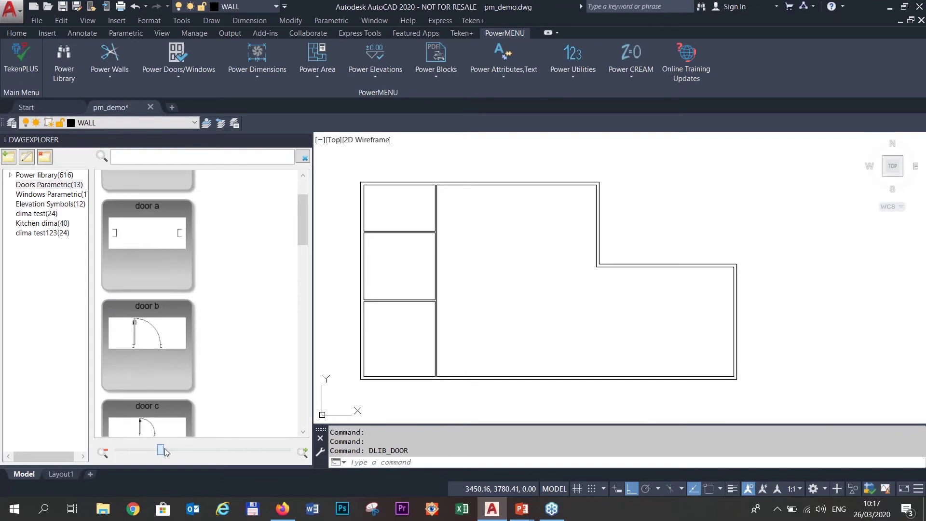
left_click(167, 355)
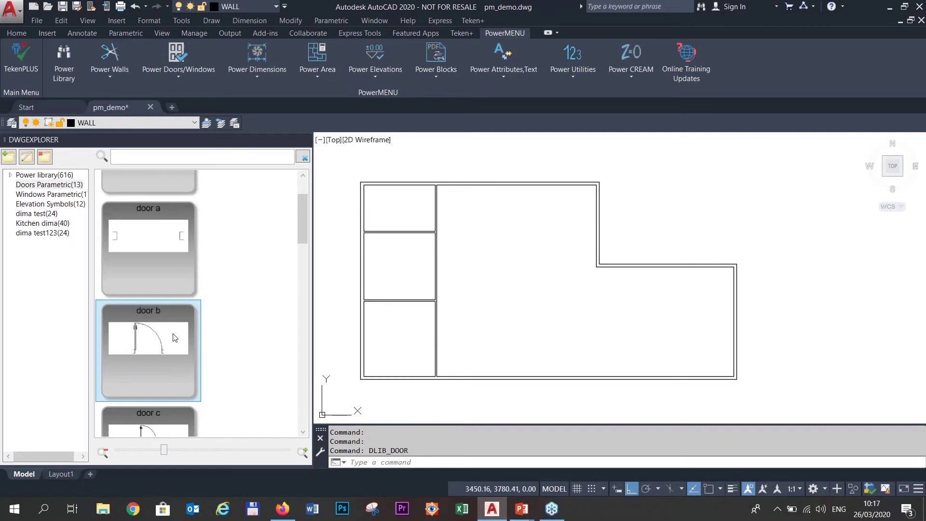
scroll(427, 200, "up", 2)
scroll(426, 201, "up", 1)
mouse_move(445, 221)
middle_mouse_down()
mouse_move(601, 240)
mouse_move(585, 229)
middle_mouse_up()
scroll(585, 229, "up", 3)
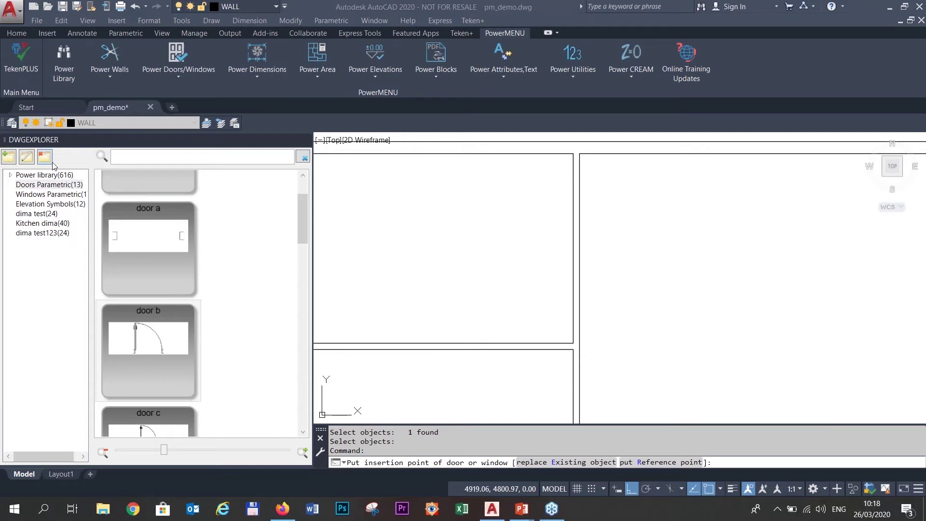
- Insert a 90×210 door b in the wall between the top-left and large rooms, swinging into the top-left room
left_click(171, 348)
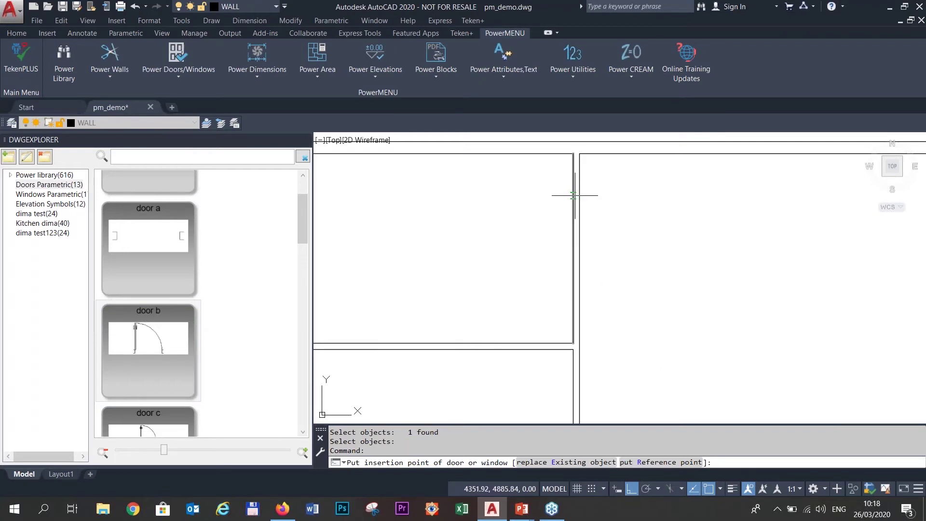
scroll(581, 204, "up", 2)
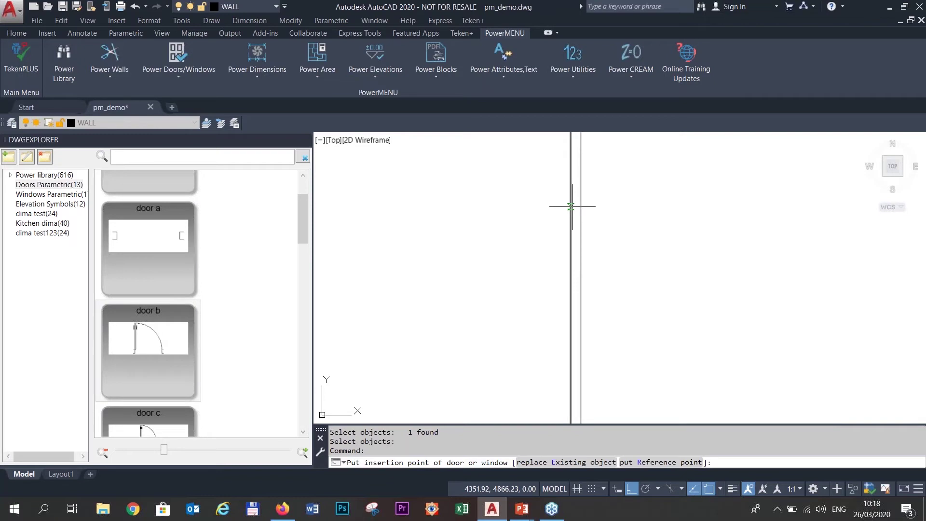
left_click(571, 206)
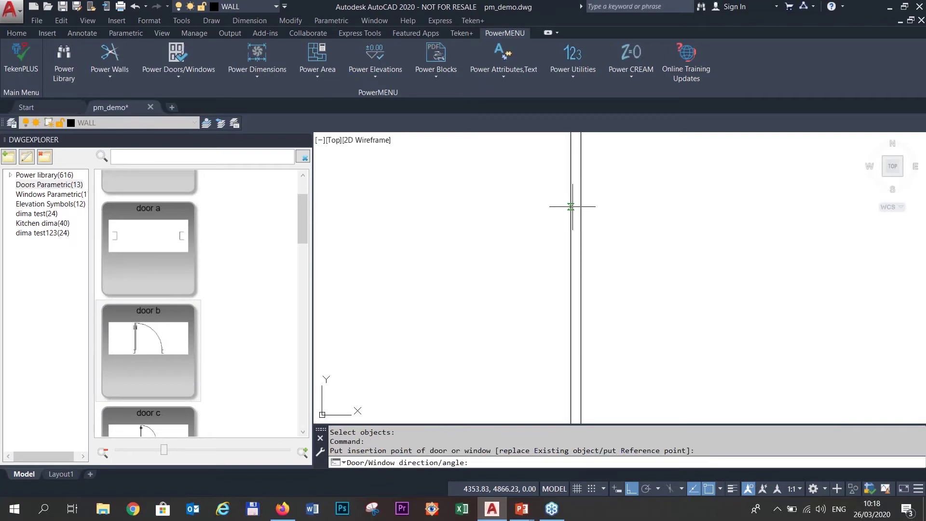
key("F8")
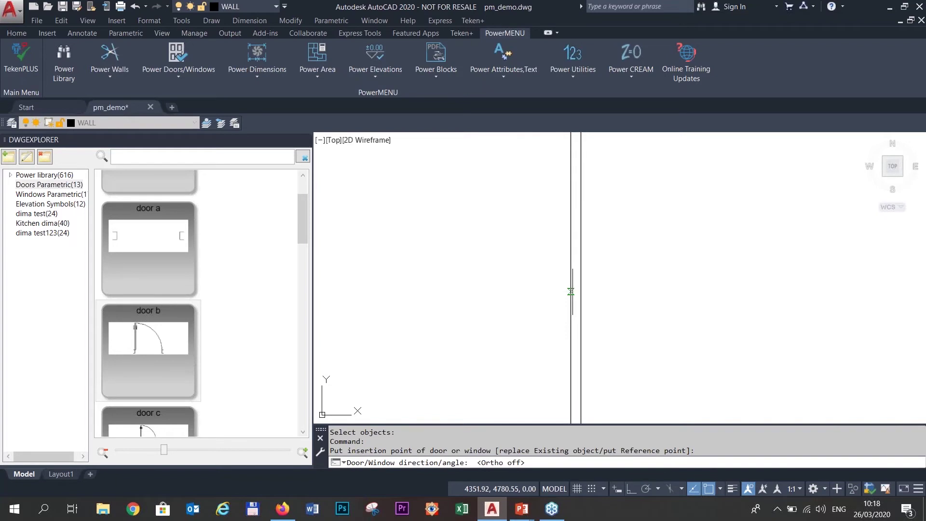
left_click(571, 292)
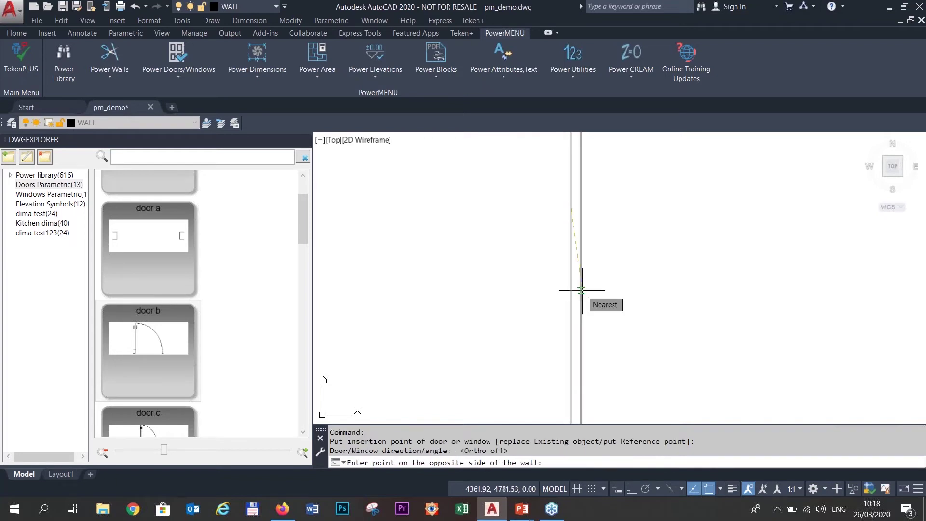
left_click(581, 291)
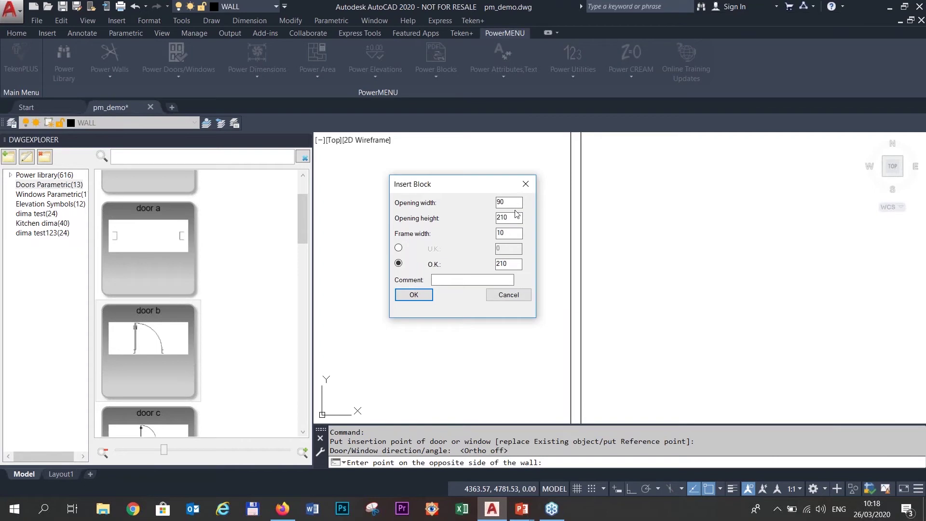
left_click(421, 298)
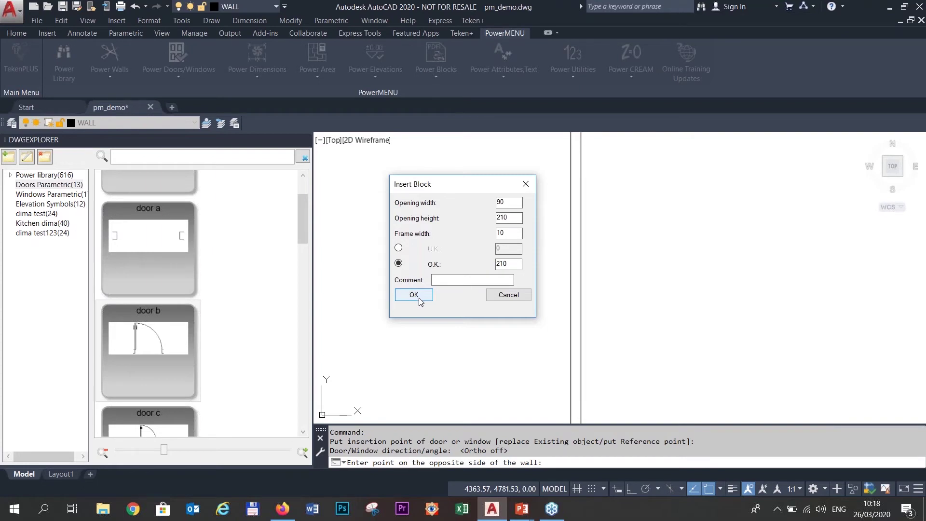
left_click(420, 299)
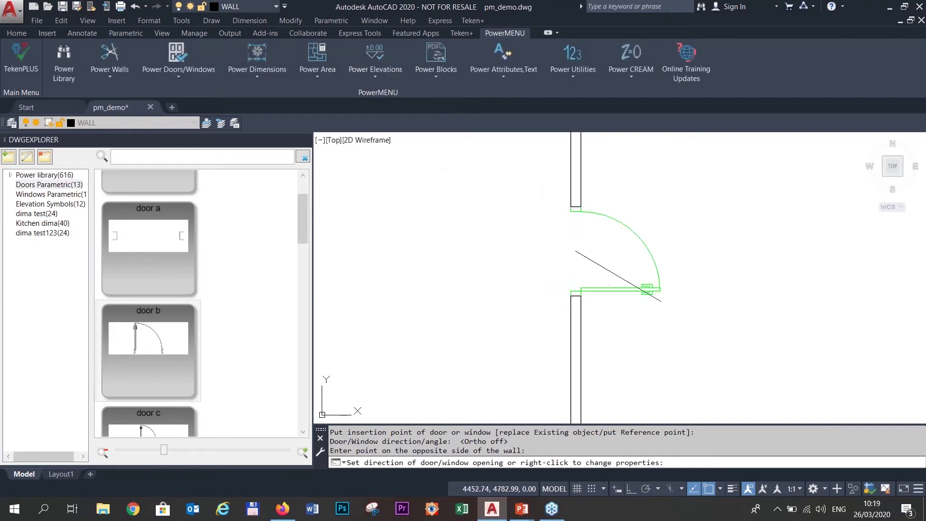
left_click(481, 159)
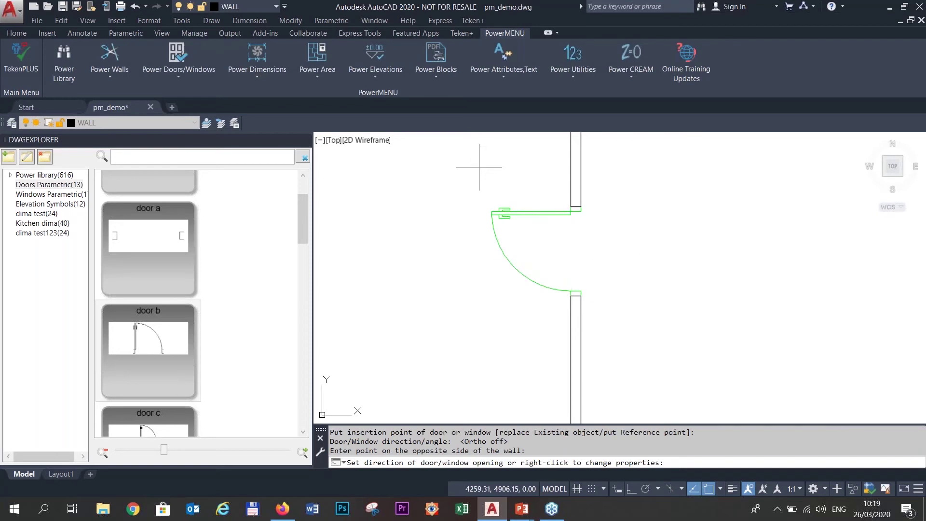
scroll(646, 253, "down", 3)
mouse_move(552, 208)
middle_mouse_down()
mouse_move(586, 303)
mouse_move(581, 266)
mouse_move(551, 270)
mouse_move(558, 226)
mouse_move(571, 249)
middle_mouse_up()
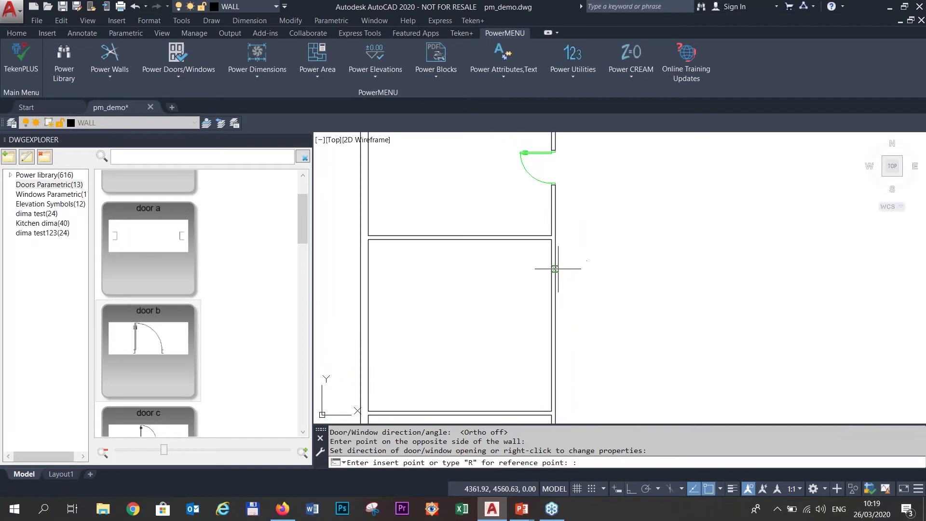
- Start a second door b, placed 20 units from the lower room's wall-corner endpoint
scroll(545, 238, "up", 2)
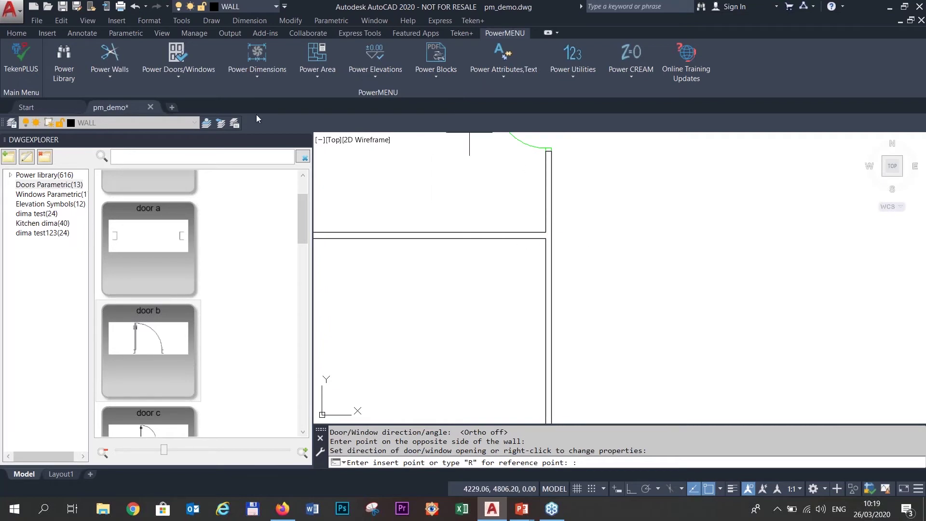
left_click(188, 331)
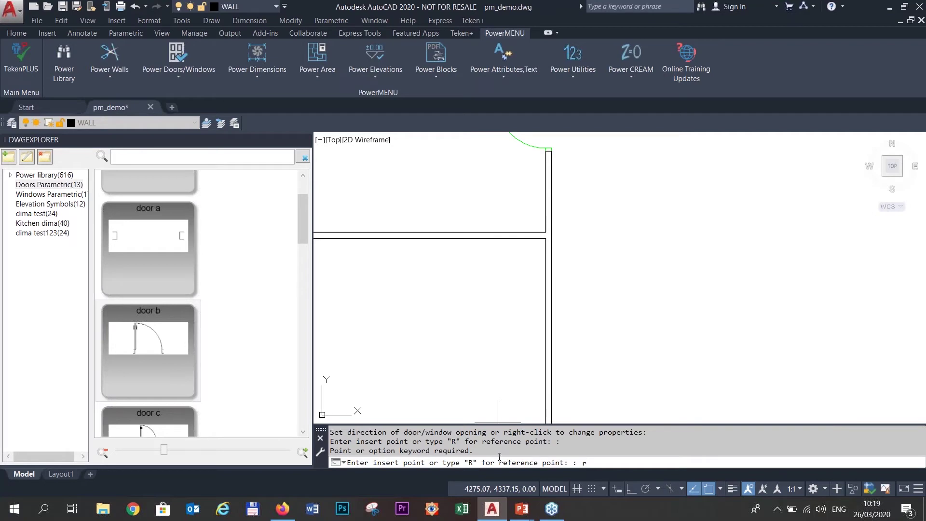
key("Return")
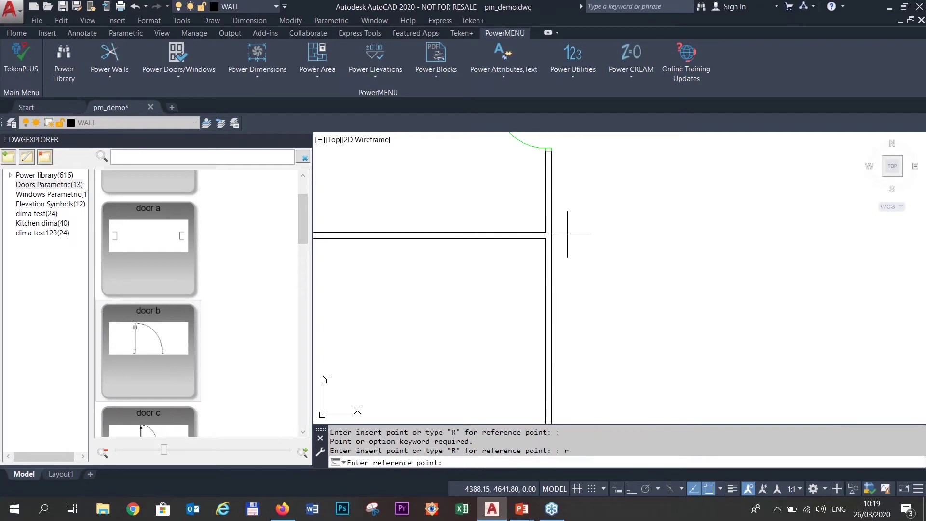
type("en")
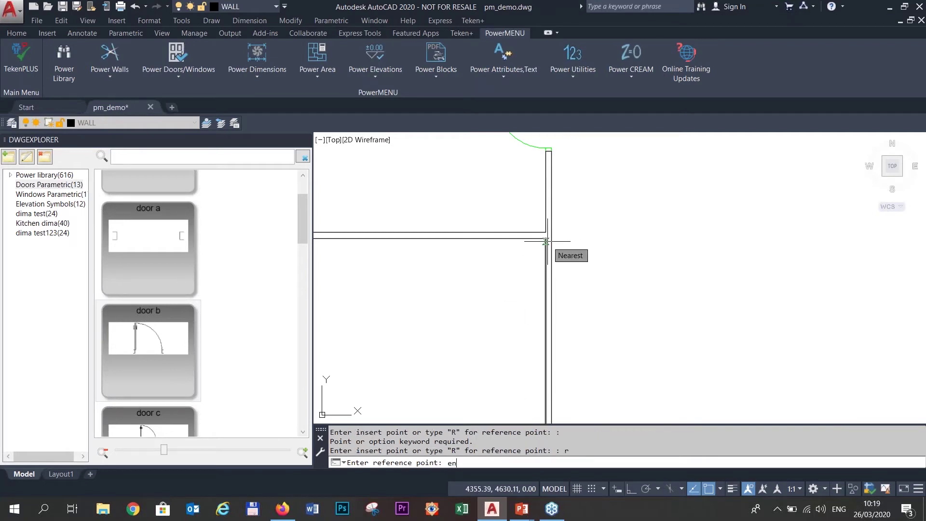
type("d")
key("space")
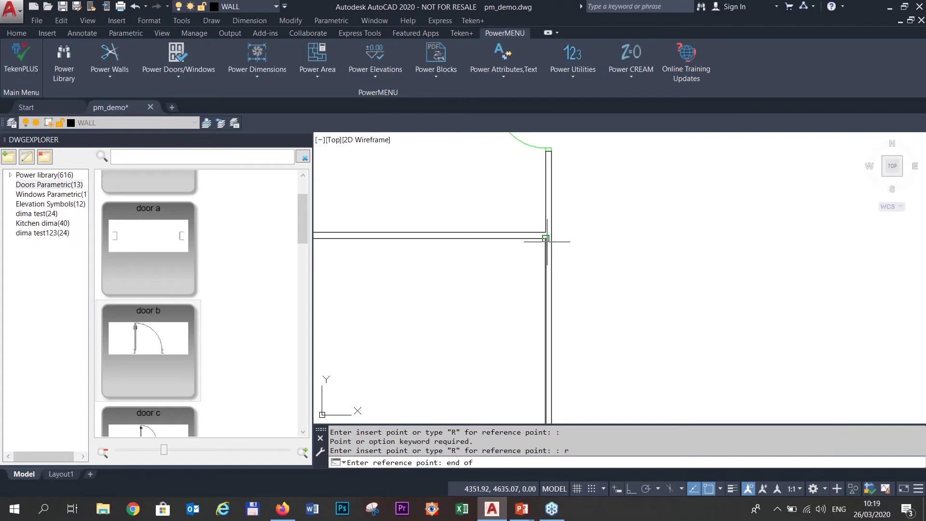
left_click(547, 241)
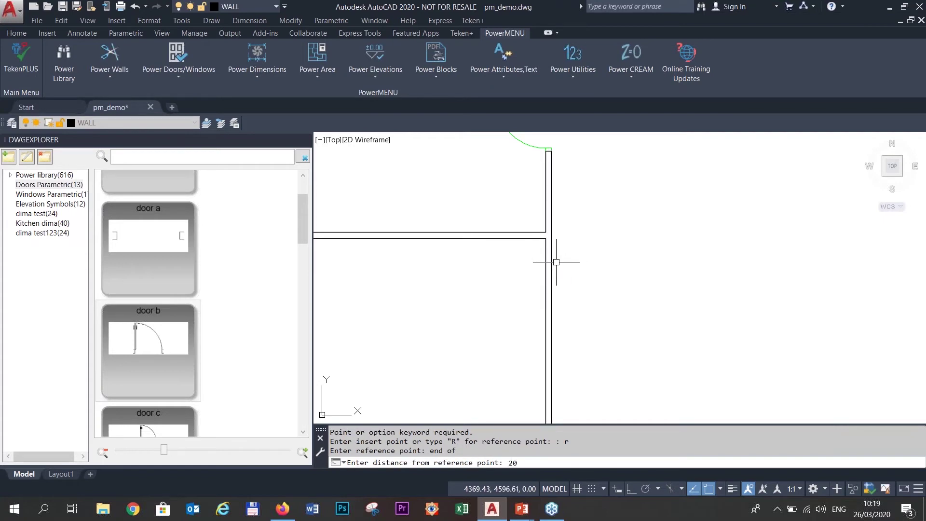
key("Return")
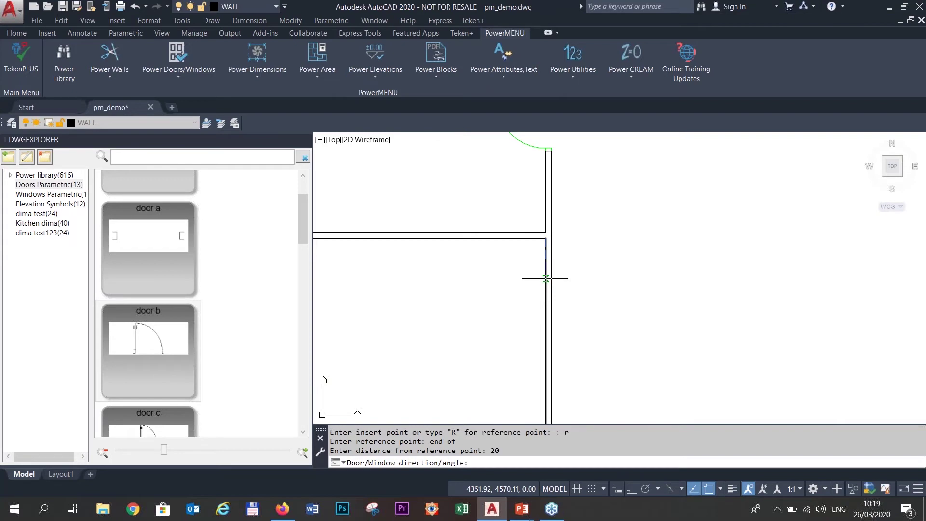
- Orient the second door along the wall, accept its size, and swing it into the left room
left_click(550, 282)
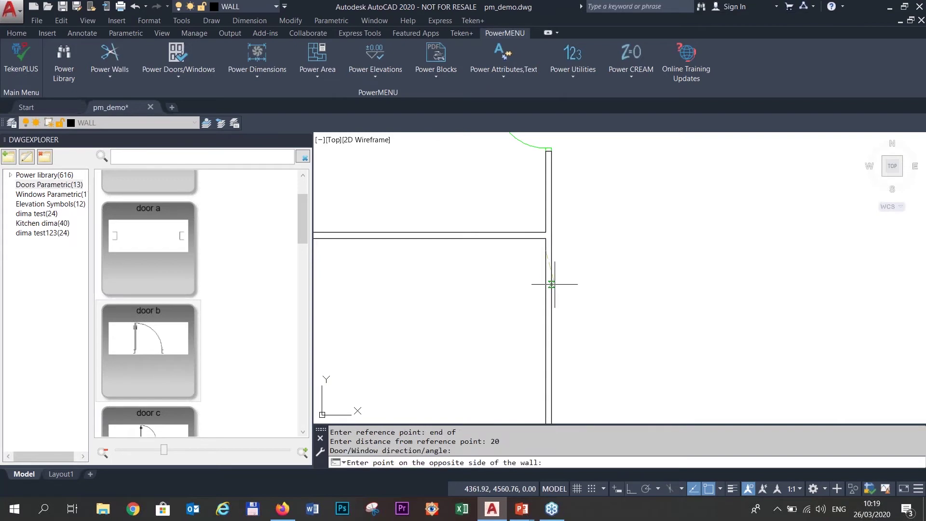
left_click(555, 284)
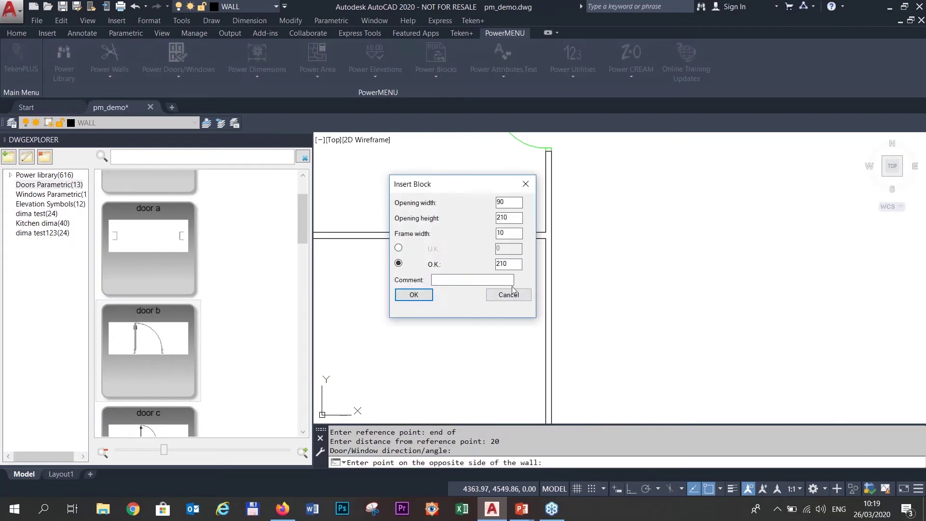
left_click(410, 295)
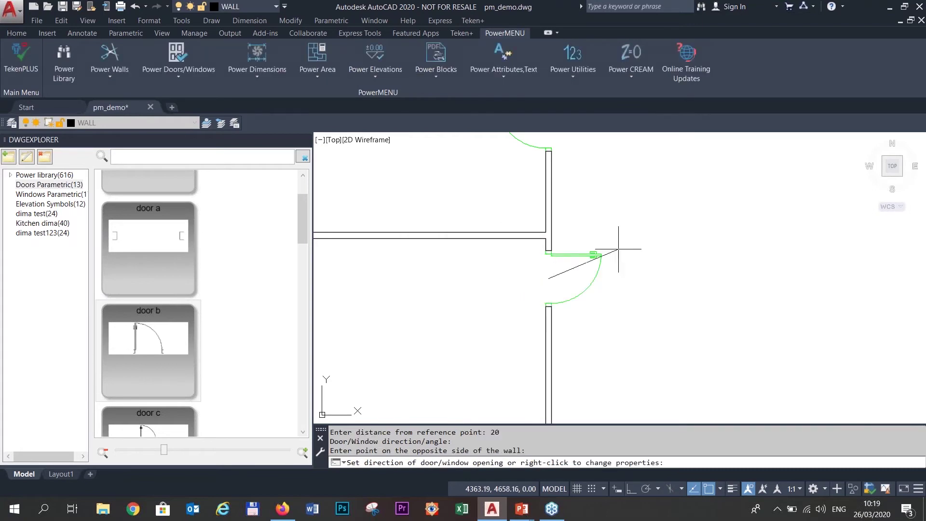
left_click(468, 241)
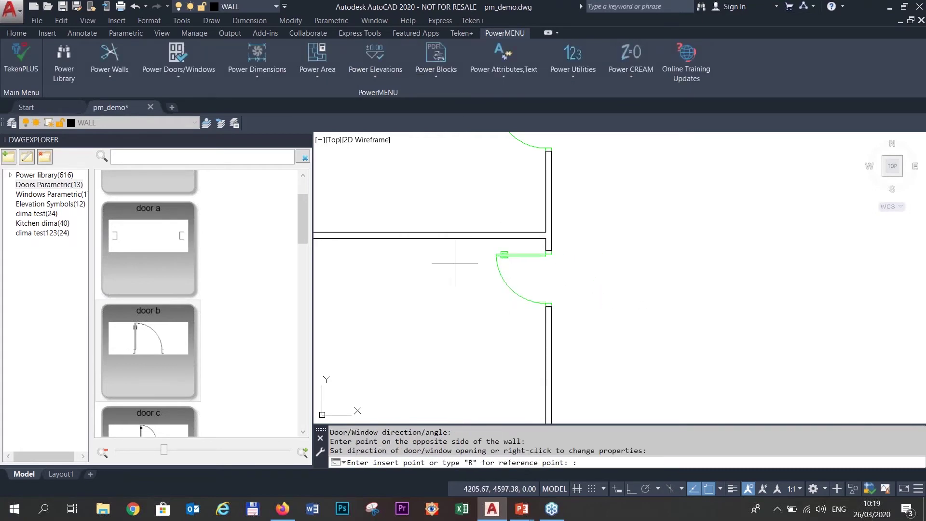
key("Escape")
scroll(599, 320, "down", 4)
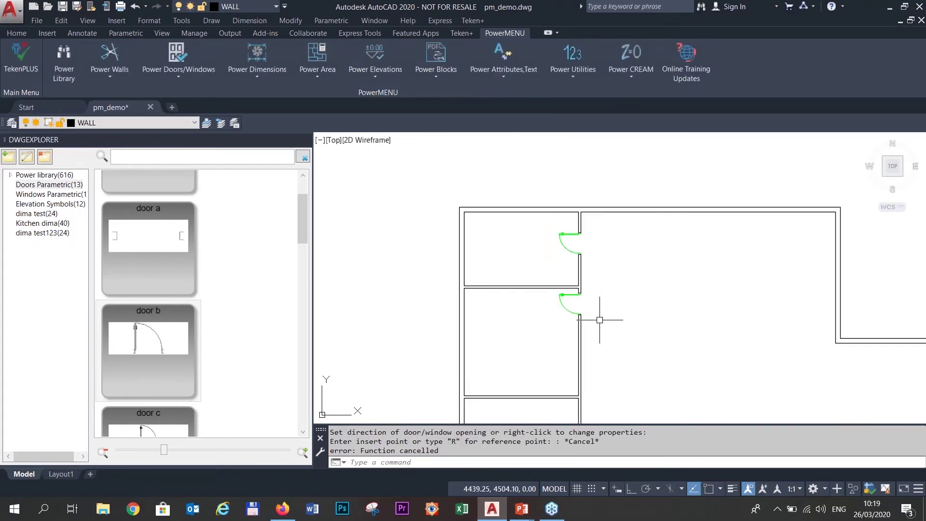
scroll(569, 314, "up", 2)
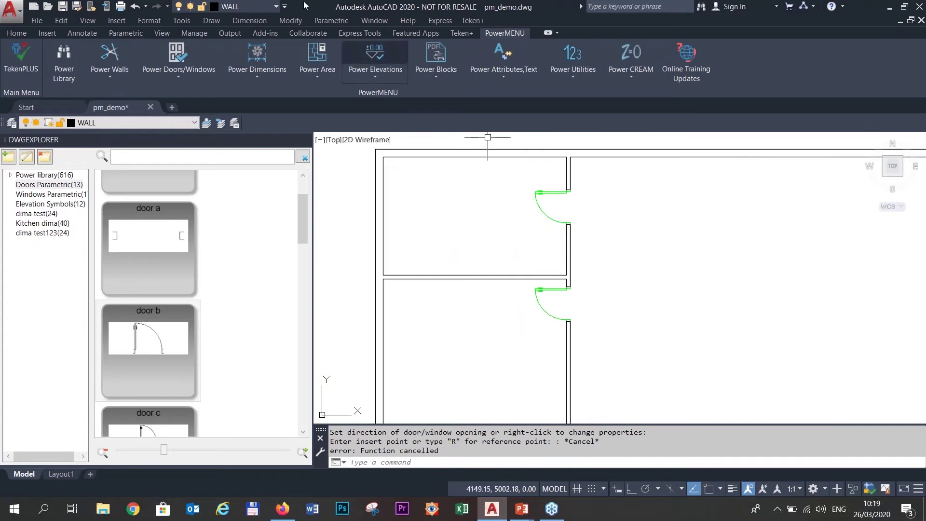
- Flip the lower door's opening side with Change direction Door/Window
left_click(195, 77)
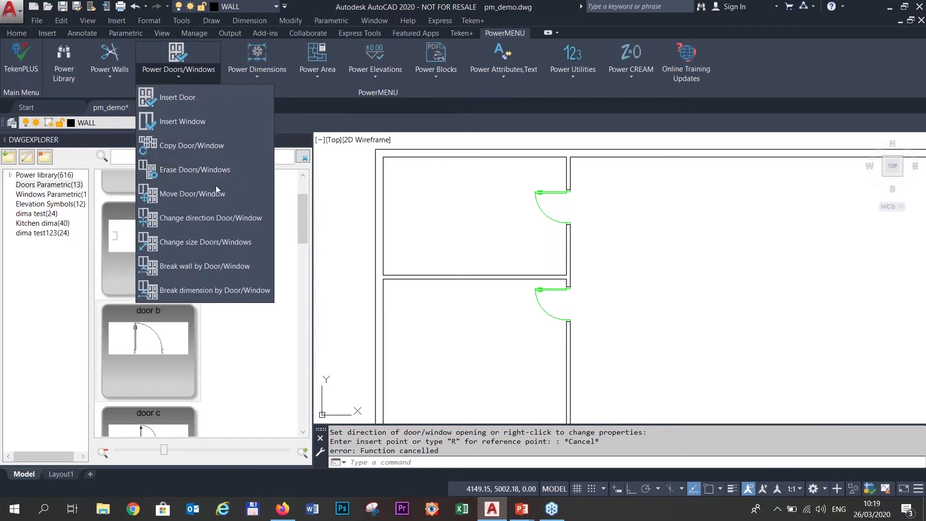
left_click(222, 222)
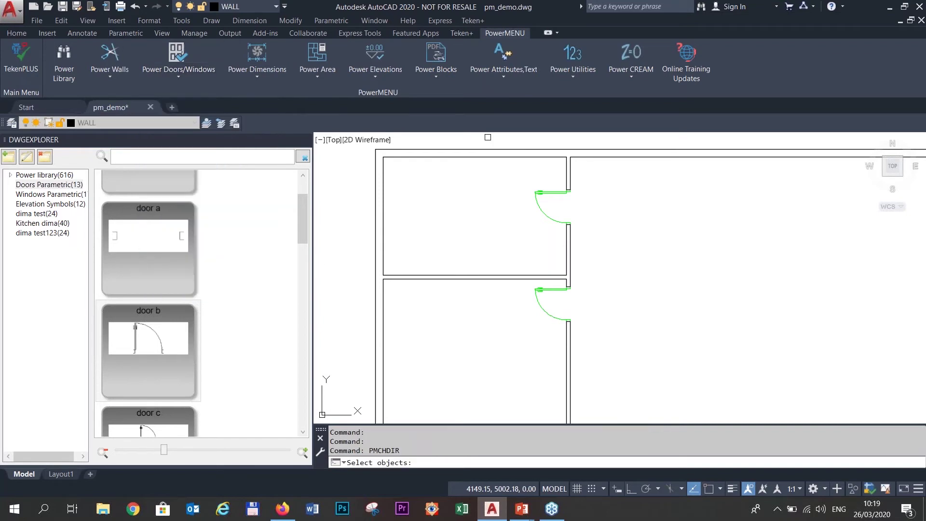
left_click(568, 318)
key("Return")
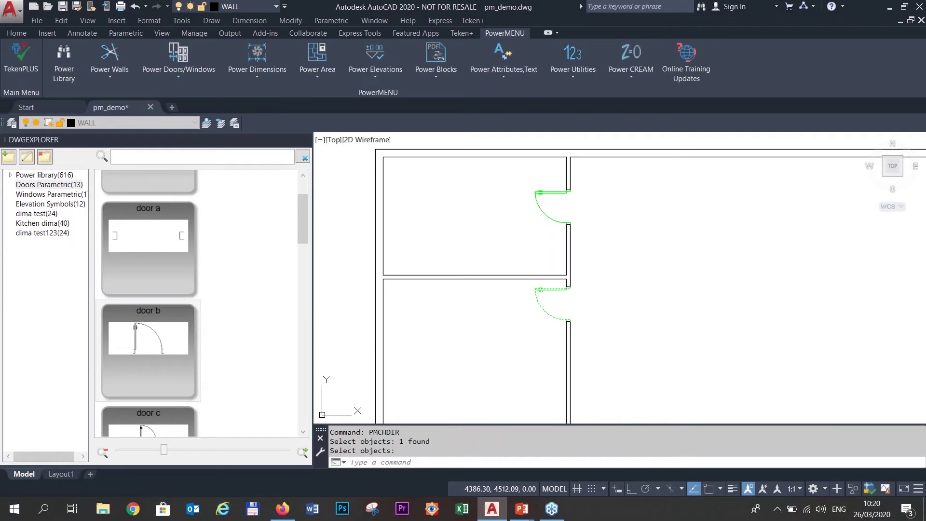
left_click(519, 320)
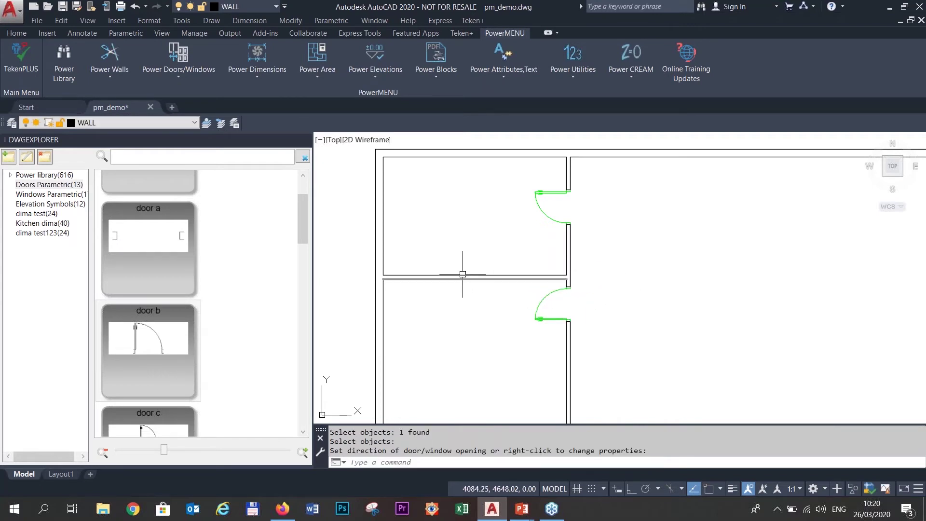
left_click(187, 80)
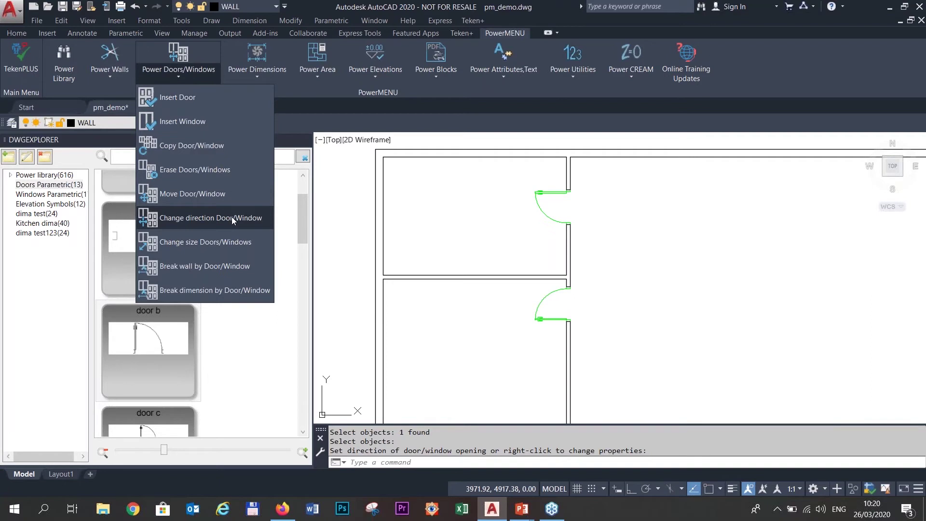
- Change the lower door's opening width from 90 to 80 via Change size Doors/Windows
left_click(233, 241)
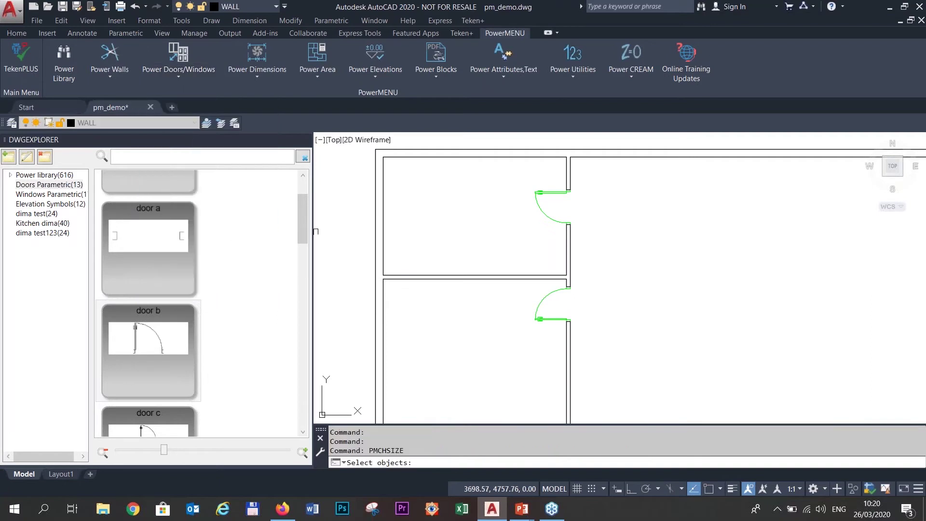
left_click(551, 316)
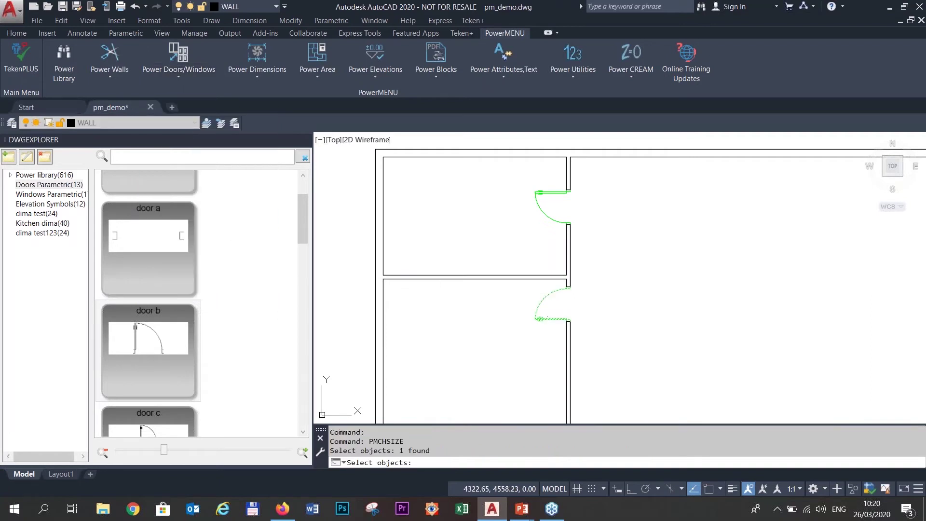
key("Return")
left_click_drag(530, 209, 514, 206)
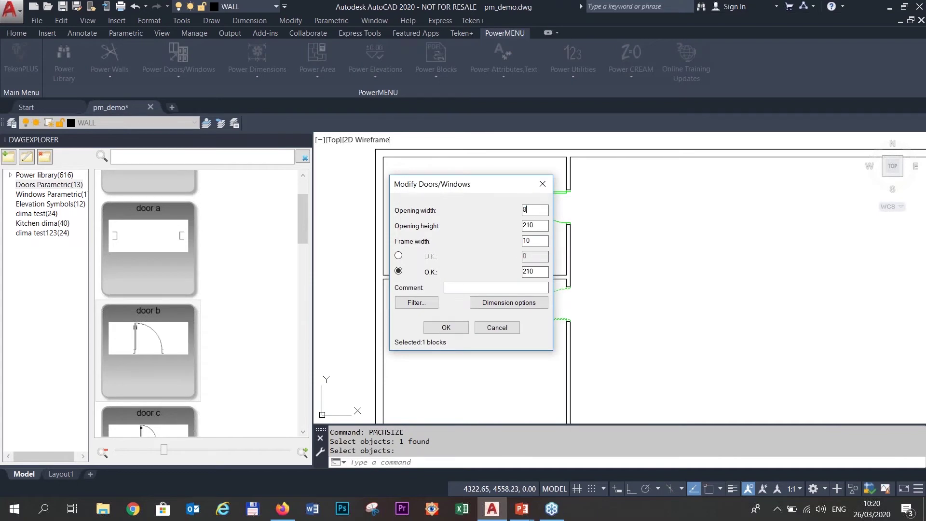
left_click(456, 327)
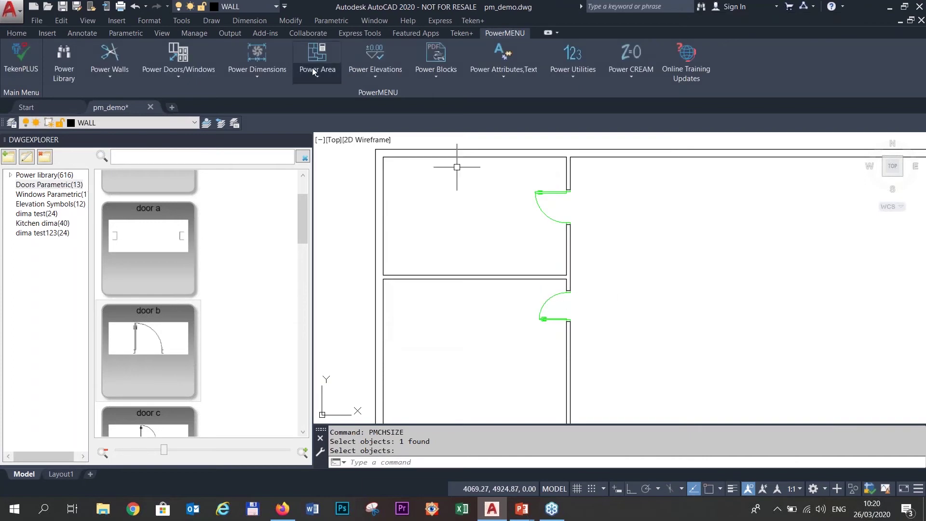
left_click(179, 77)
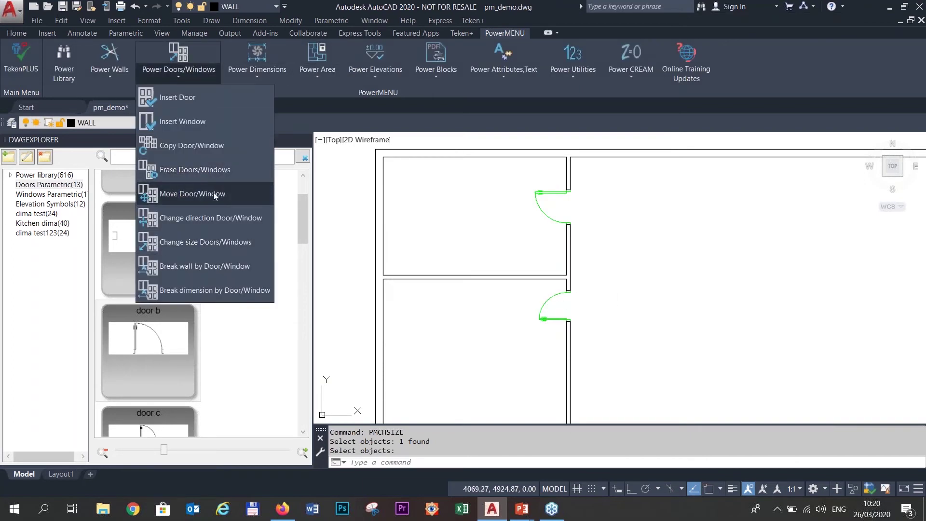
left_click(198, 170)
left_click(543, 315)
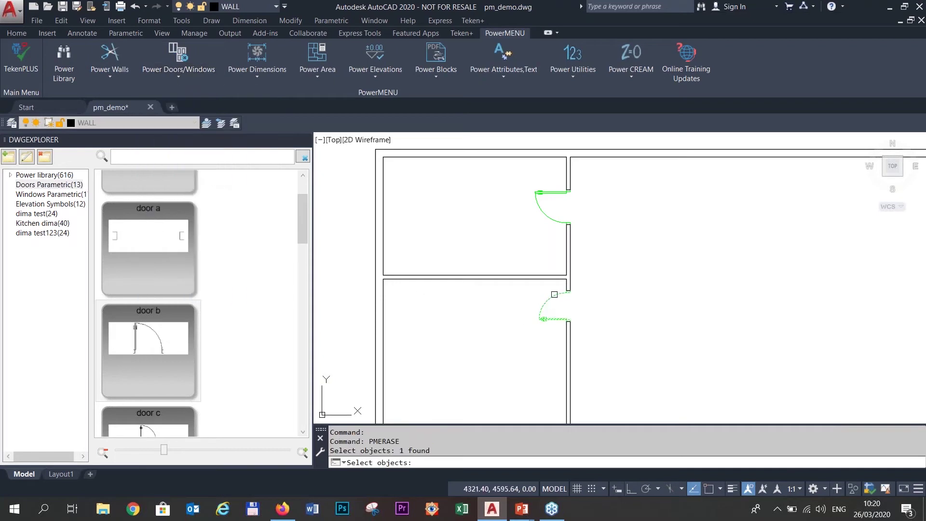
left_click(545, 211)
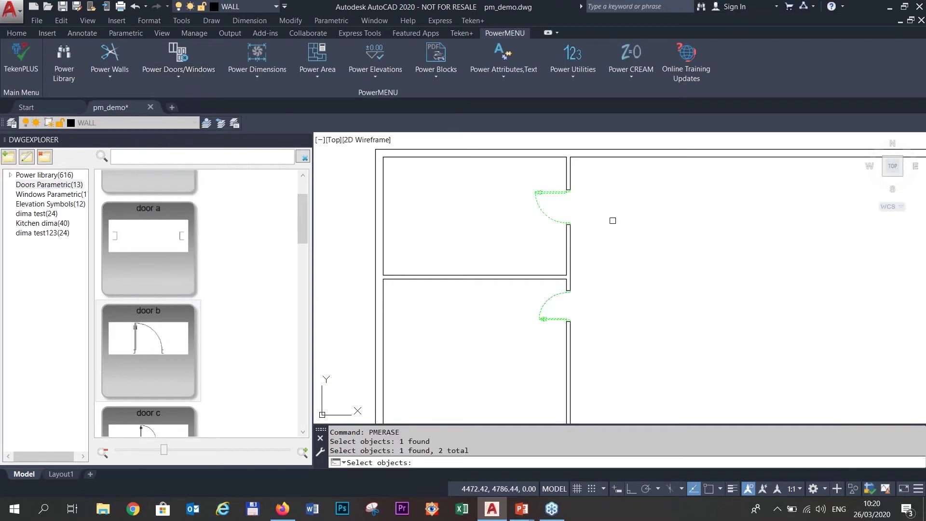
key("Return")
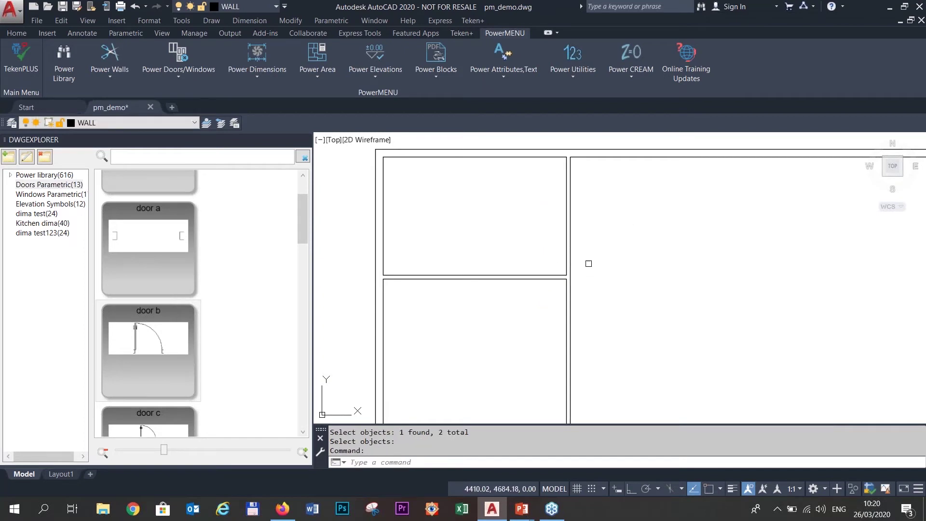
key("ctrl+z")
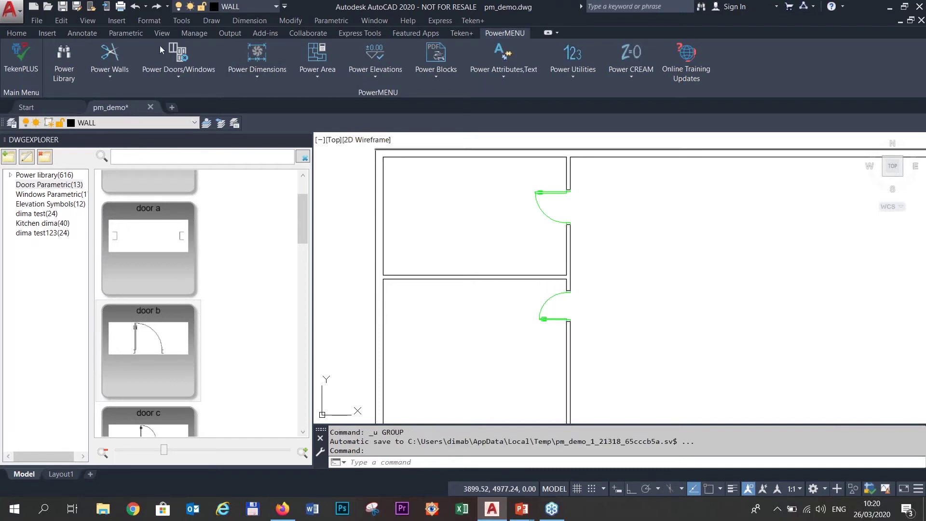
- Move the lower door further down the wall with Move Door/Window
left_click(188, 83)
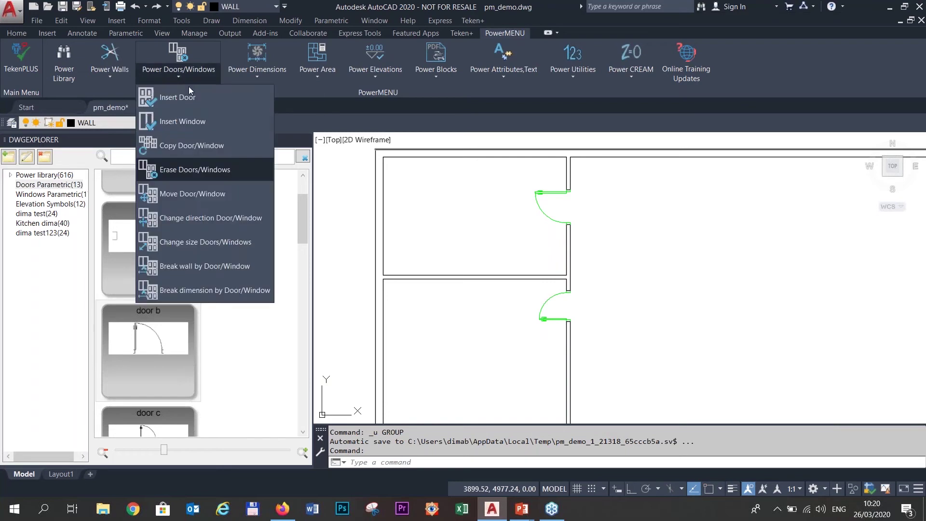
left_click(206, 190)
left_click(567, 295)
left_click(570, 303)
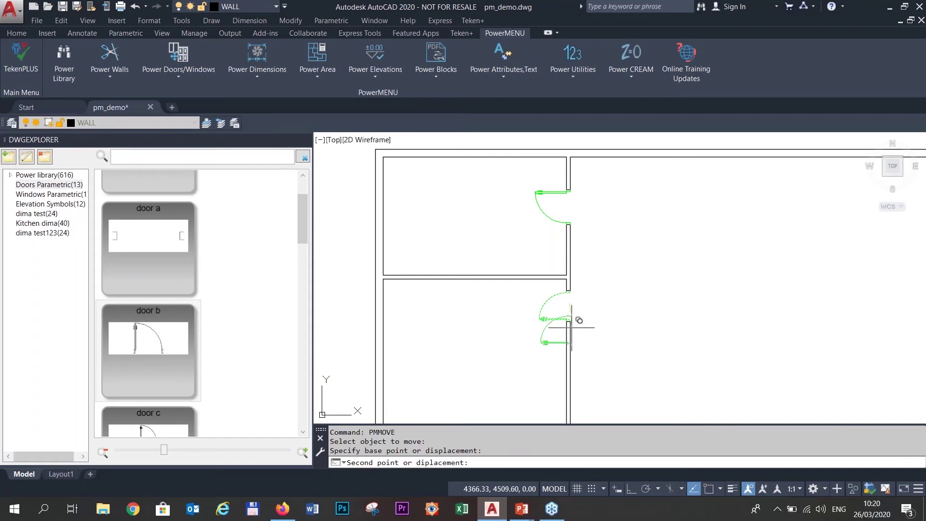
left_click(570, 327)
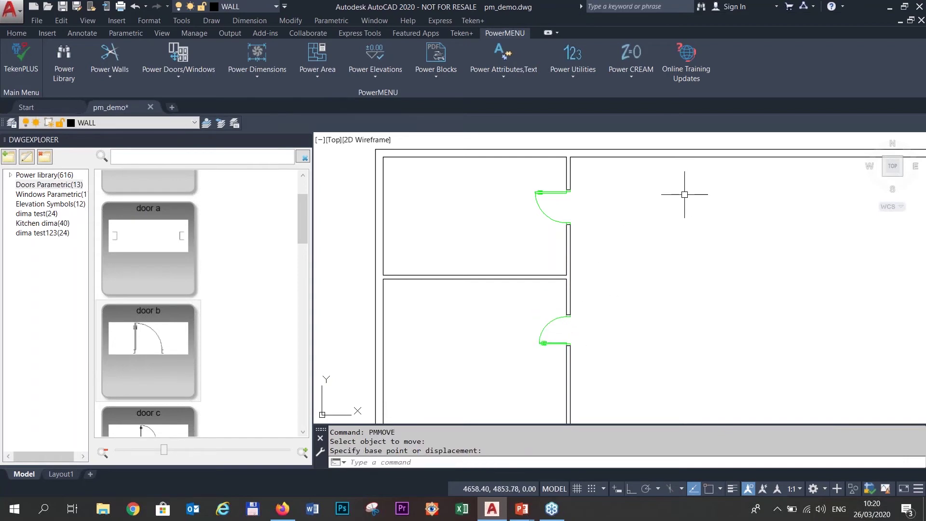
scroll(651, 305, "down", 2)
middle_click_drag(605, 258, 579, 230)
left_click(181, 77)
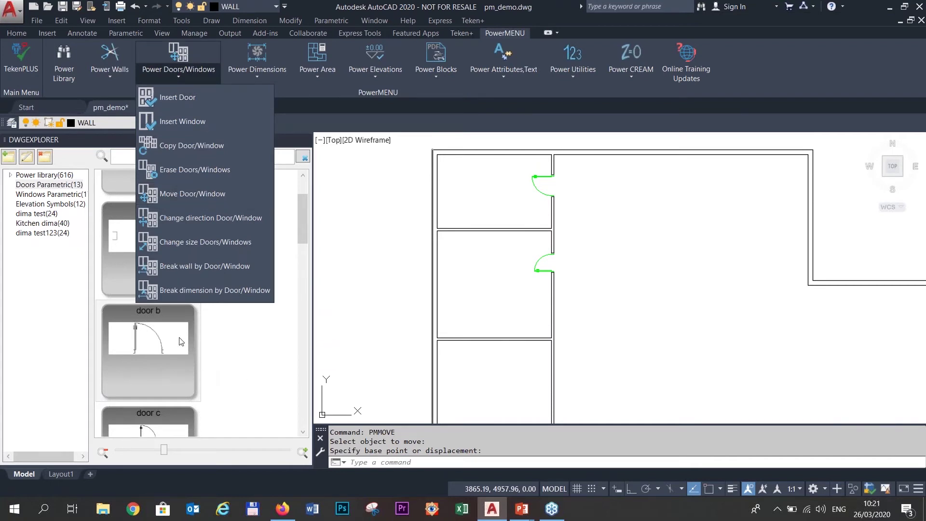
- Swap the lower door for door c using the replace Existing object option
left_click(170, 424)
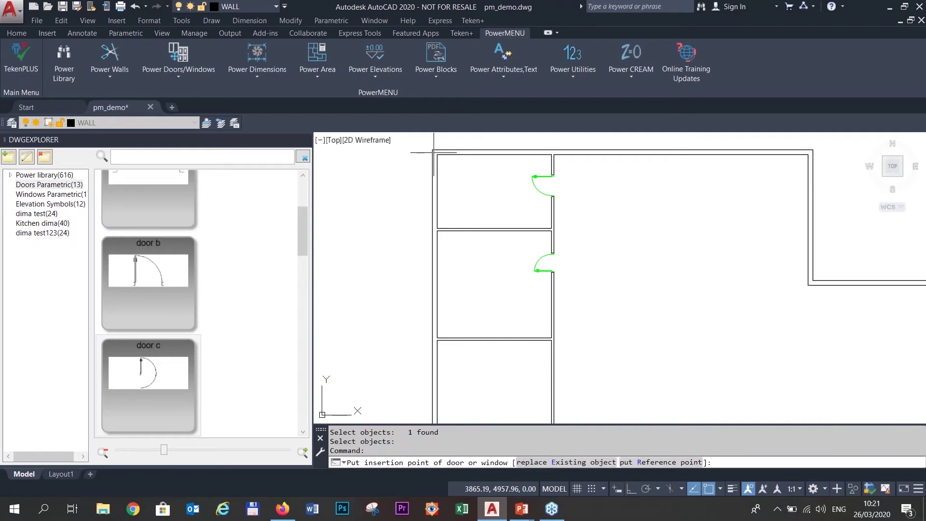
left_click(561, 467)
left_click(544, 257)
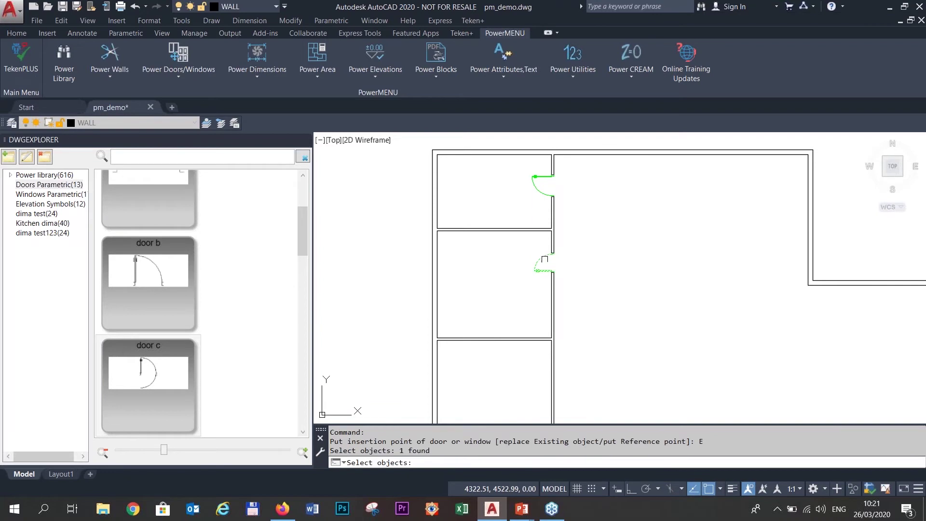
key("Return")
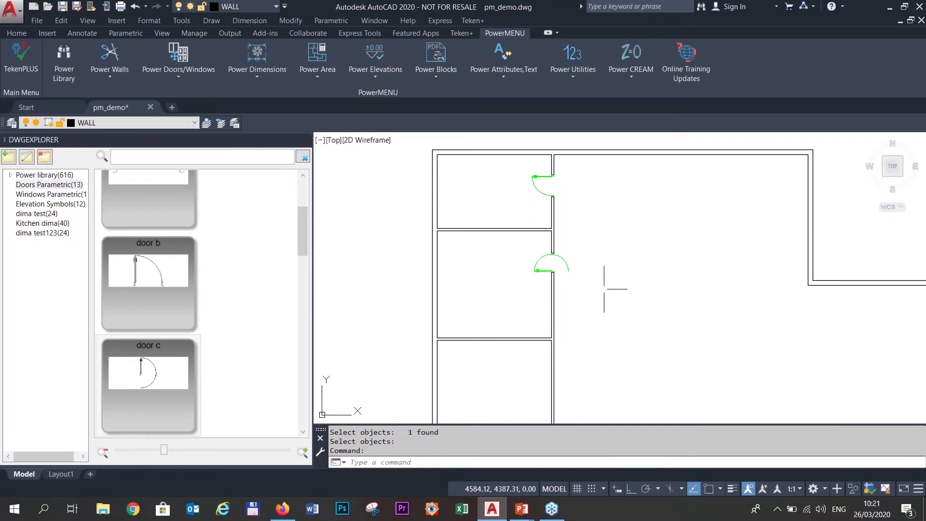
scroll(558, 266, "up", 2)
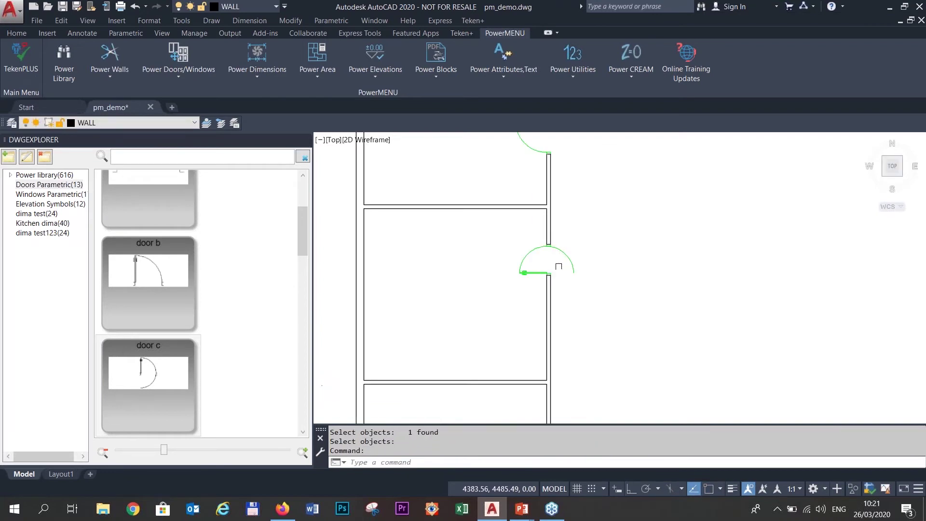
scroll(559, 266, "down", 2)
scroll(604, 298, "down", 2)
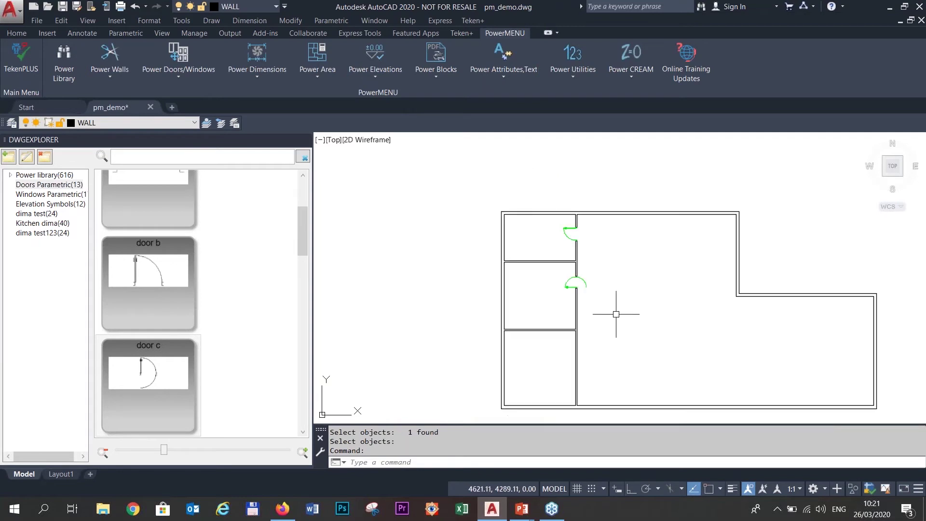
- Delete the wall between the middle and bottom rooms
middle_click_drag(525, 285, 610, 316)
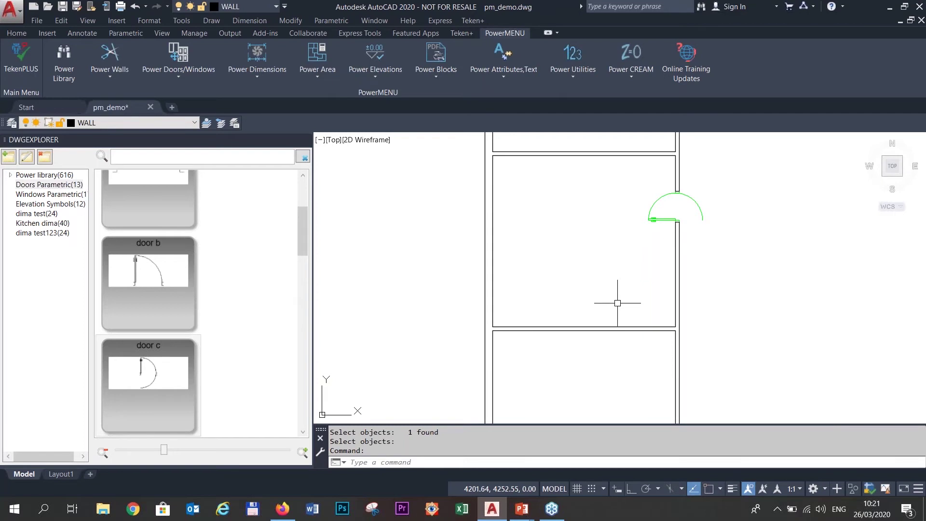
key("Escape")
left_click(619, 304)
left_click(594, 343)
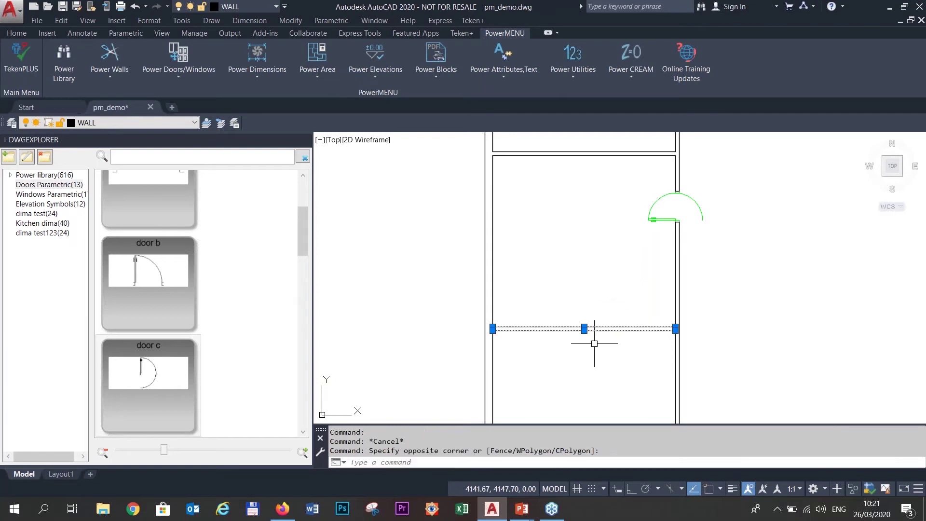
key("Delete")
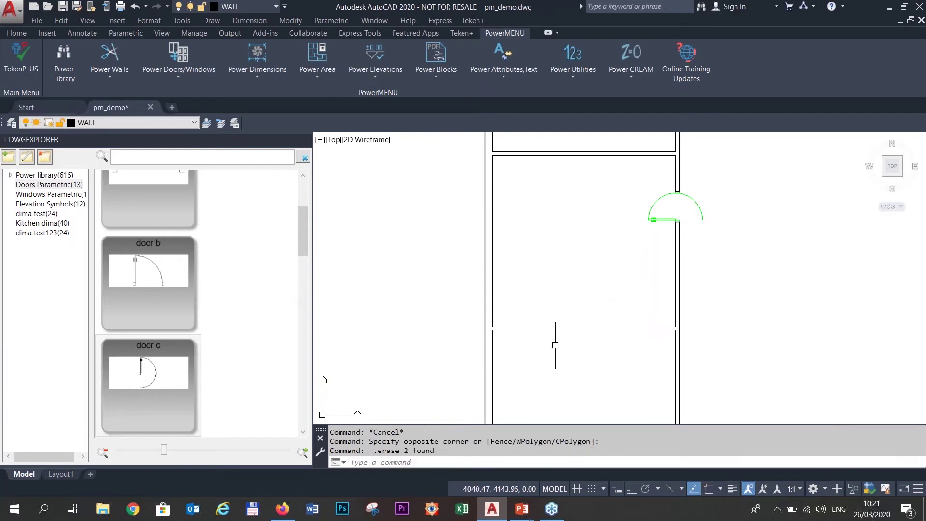
scroll(627, 328, "up", 2)
mouse_move(636, 326)
middle_mouse_down()
mouse_move(645, 259)
mouse_move(642, 326)
middle_mouse_up()
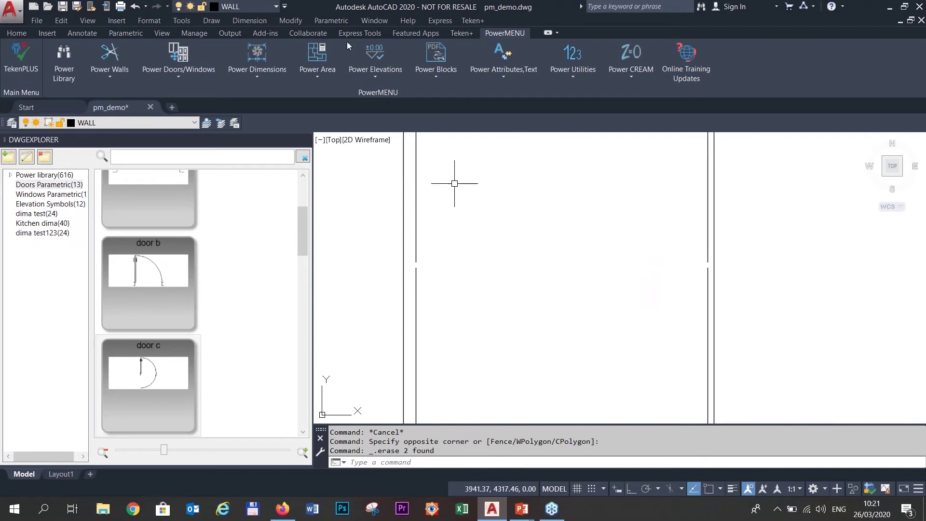
- Auto-trim the left and right vertical wall lines with Power Walls Trim Auto
left_click(109, 65)
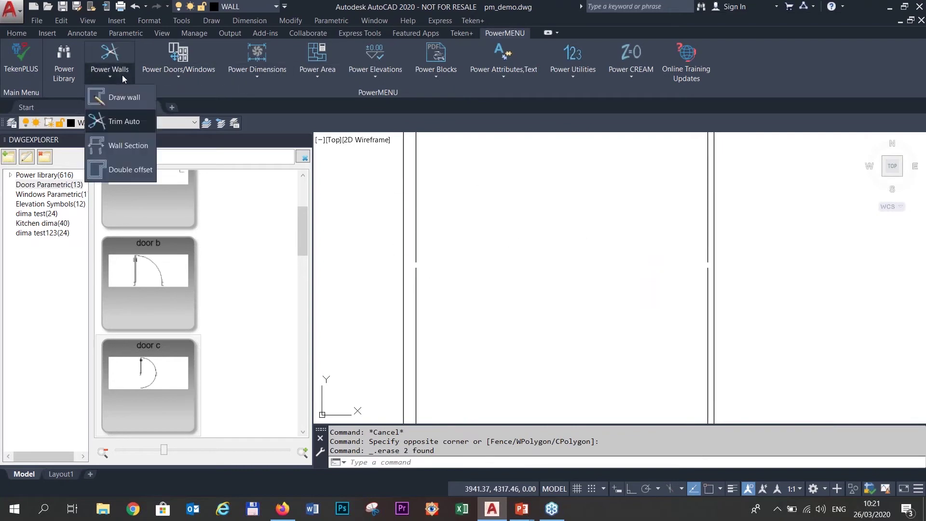
left_click(116, 124)
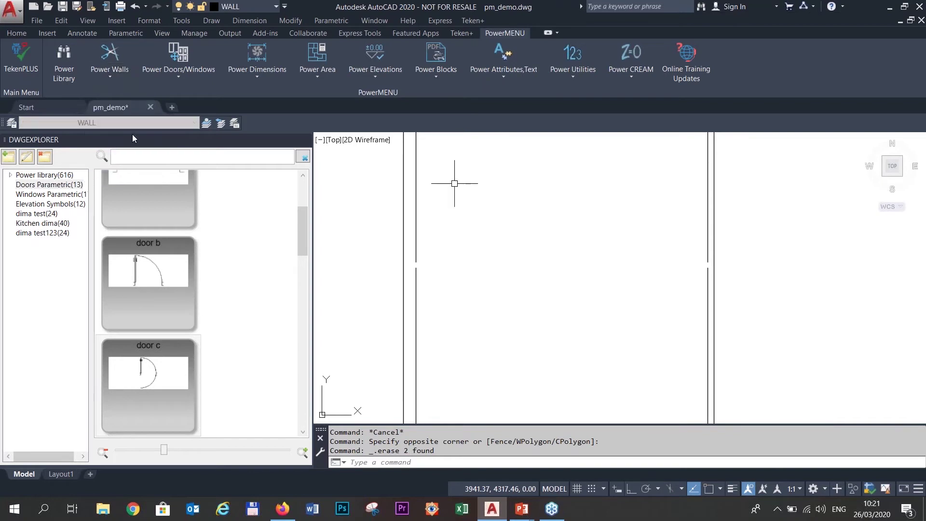
left_click(429, 252)
left_click(395, 290)
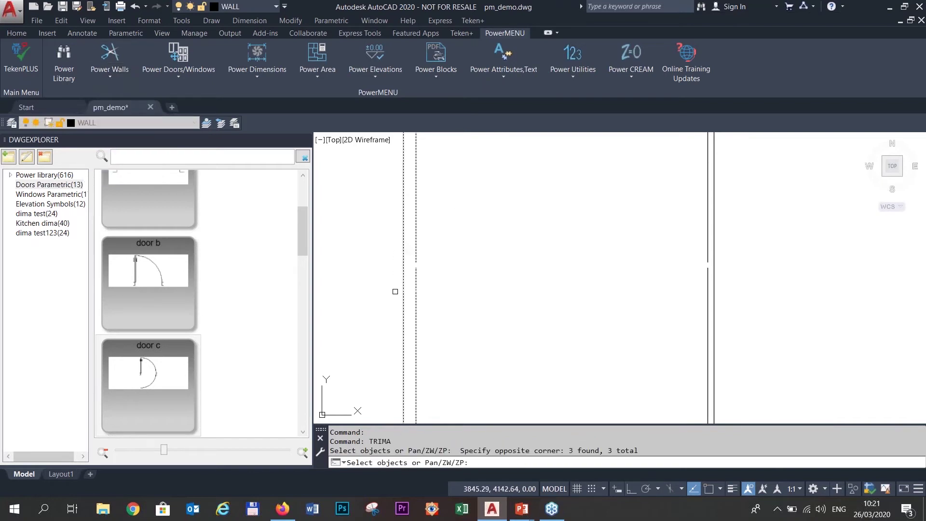
left_click(745, 241)
left_click(682, 277)
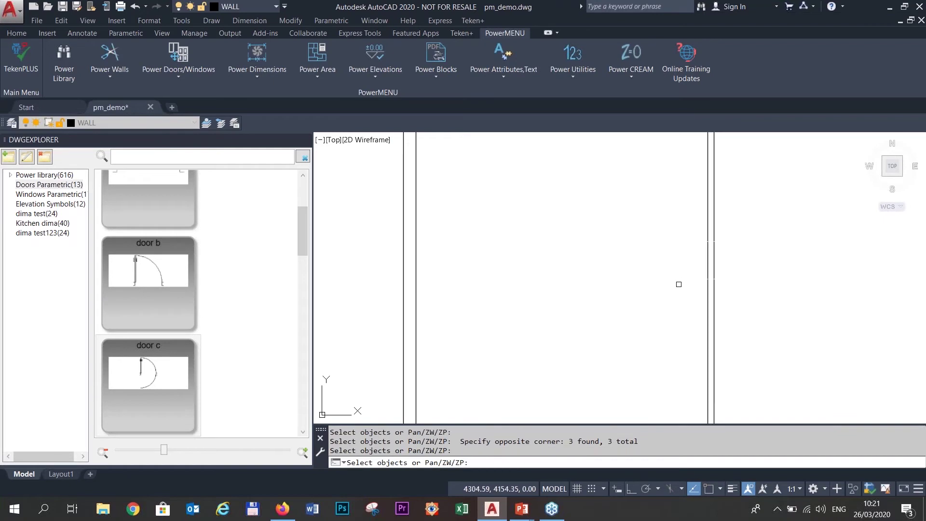
key("Escape")
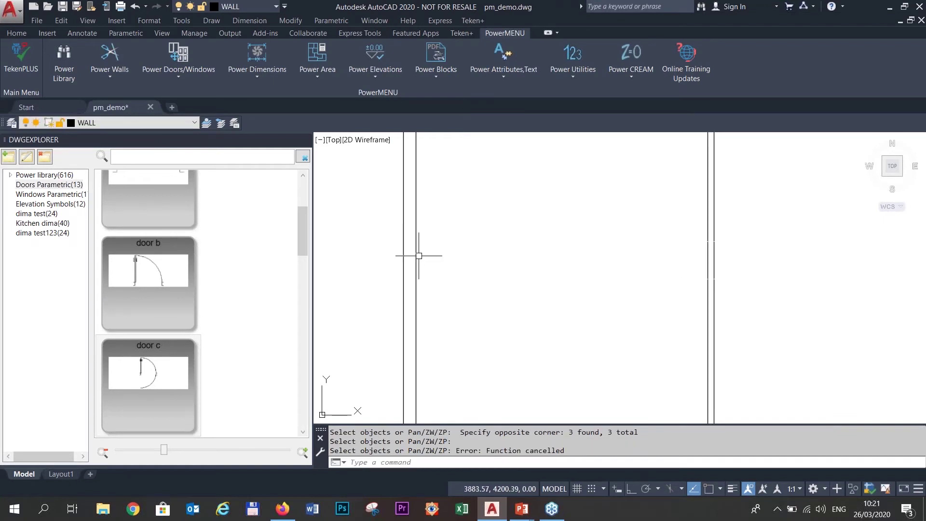
key("Escape")
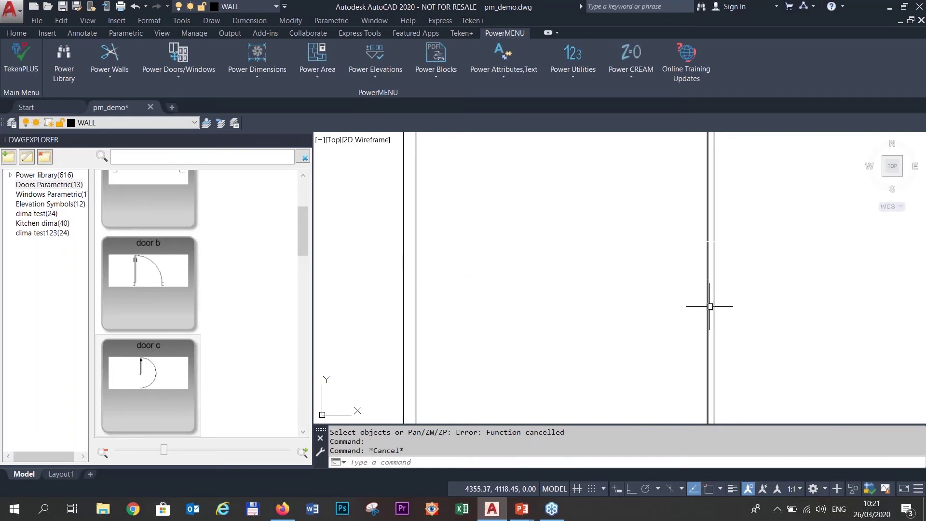
key("Escape")
scroll(672, 306, "down", 5)
mouse_move(665, 293)
middle_mouse_down()
mouse_move(636, 267)
mouse_move(545, 246)
middle_mouse_up()
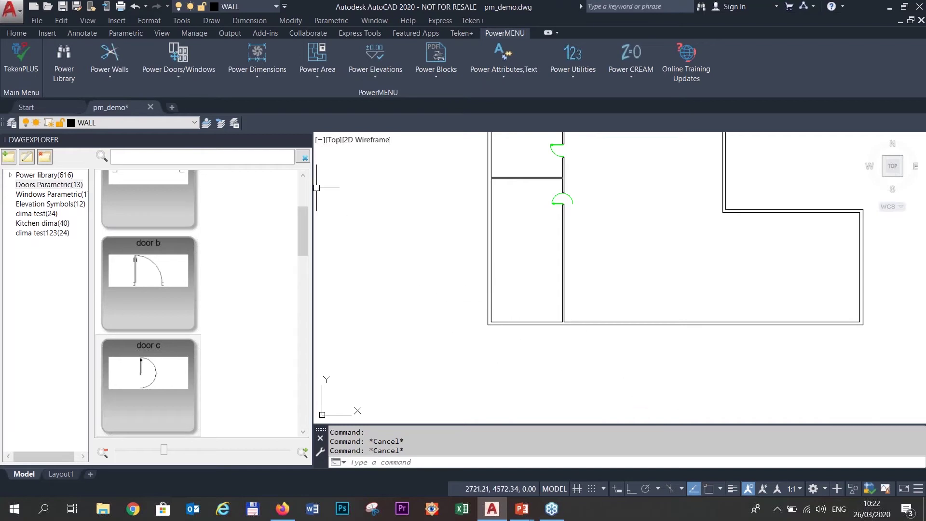
- Insert a 130×120 window c with 105 sill into the lower-left room's bottom wall
left_click(198, 79)
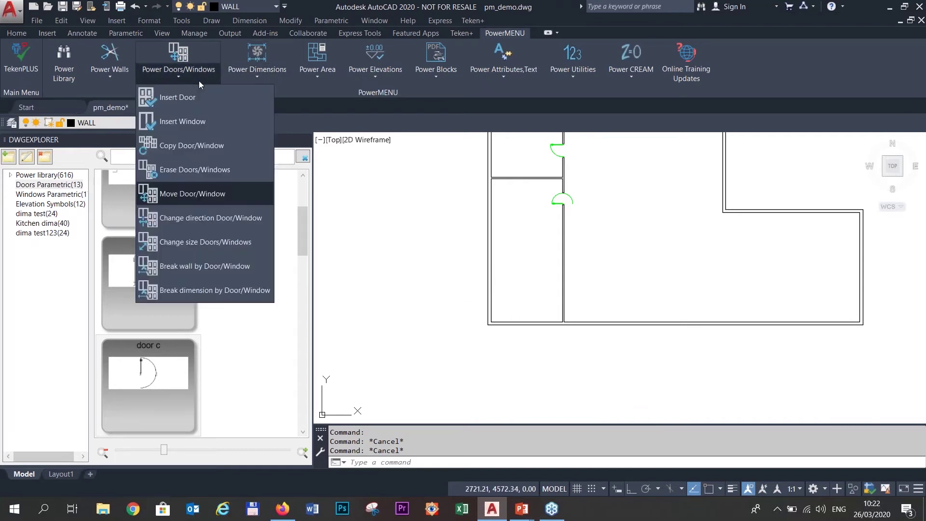
left_click(191, 123)
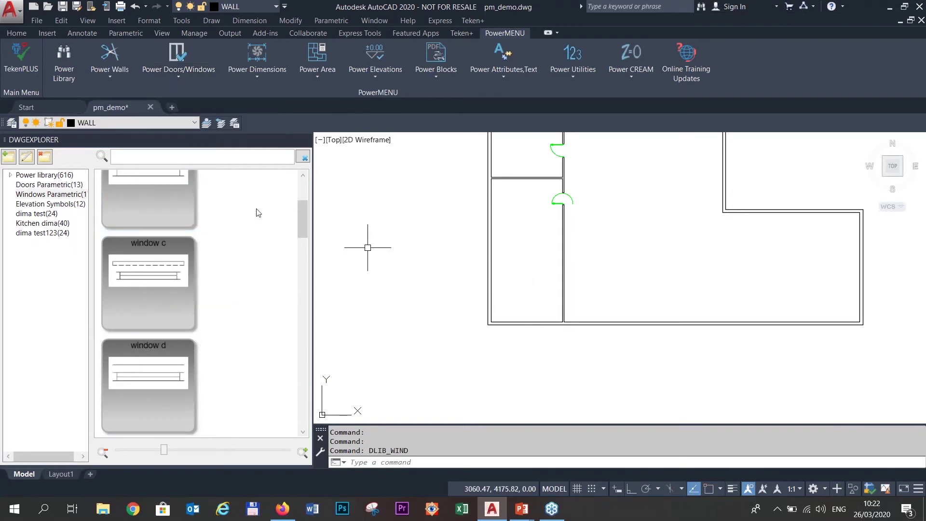
left_click_drag(302, 227, 305, 227)
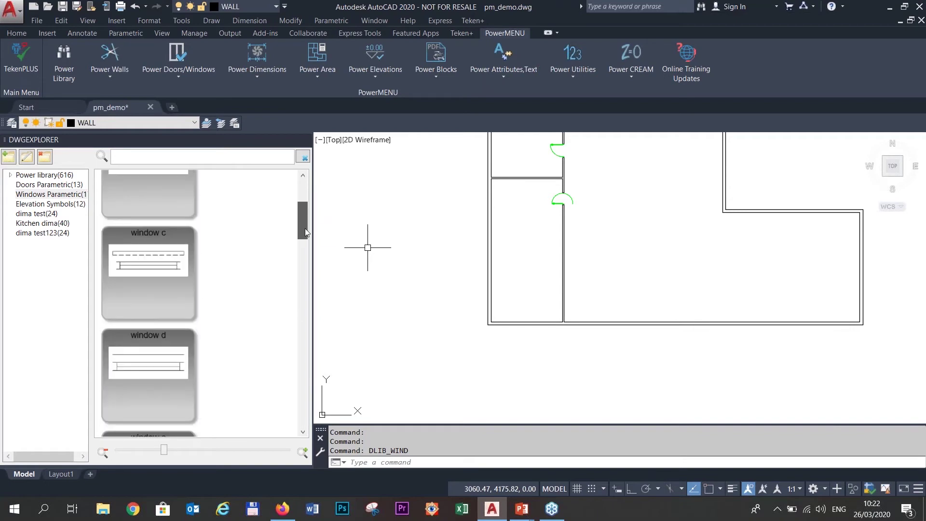
left_click(161, 269)
scroll(506, 331, "up", 2)
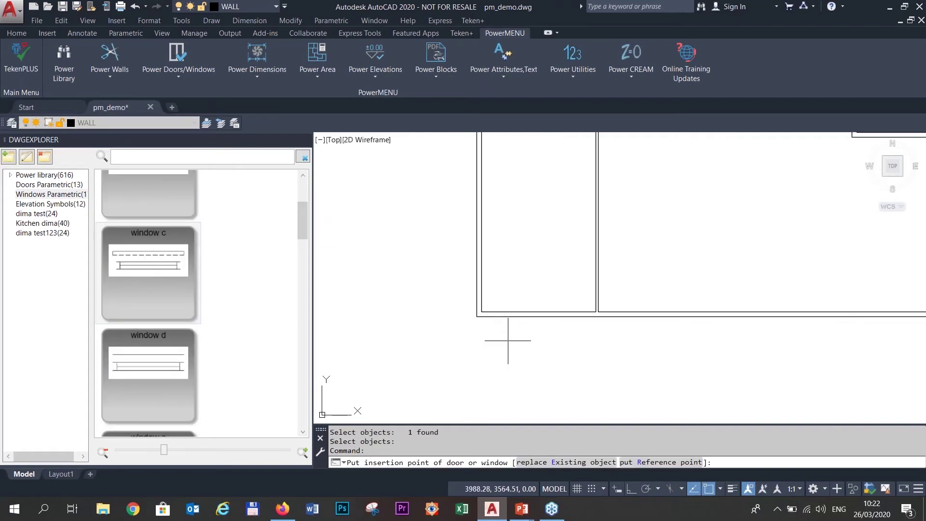
scroll(513, 309, "up", 2)
left_click(507, 295)
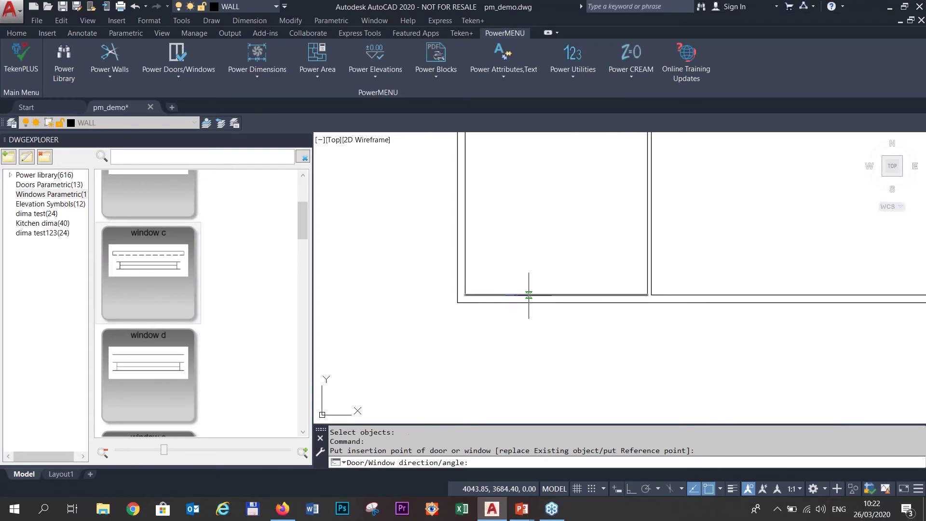
left_click(558, 313)
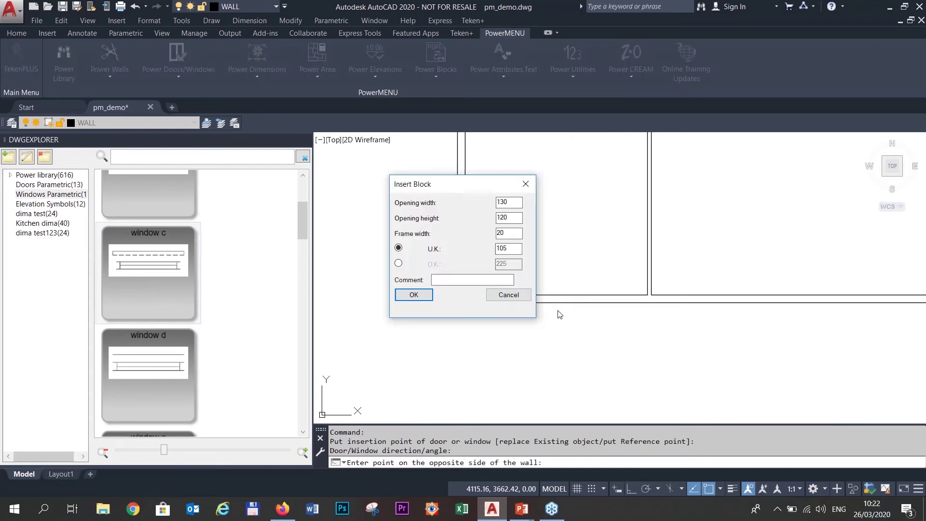
left_click(413, 295)
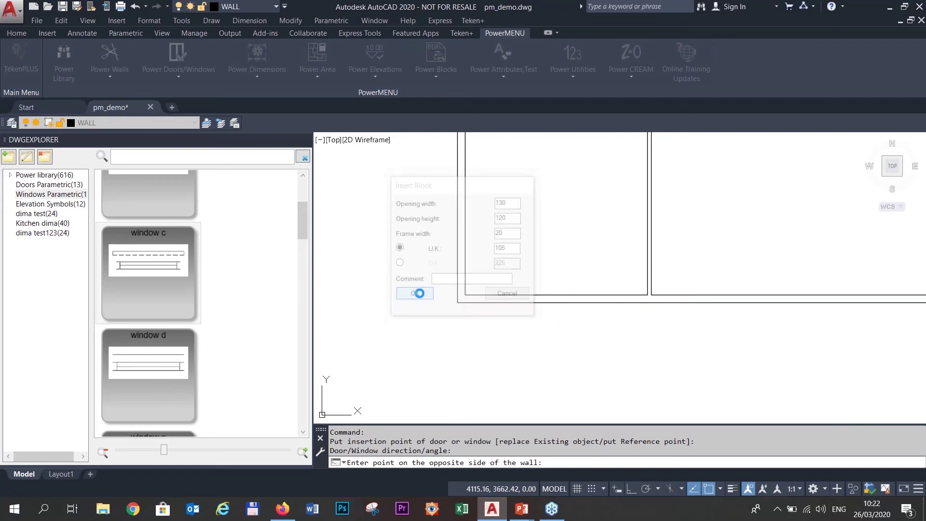
left_click(527, 356)
key("Escape")
scroll(616, 310, "down", 3)
mouse_move(601, 323)
middle_mouse_down()
mouse_move(476, 374)
mouse_move(444, 356)
mouse_move(446, 328)
middle_mouse_up()
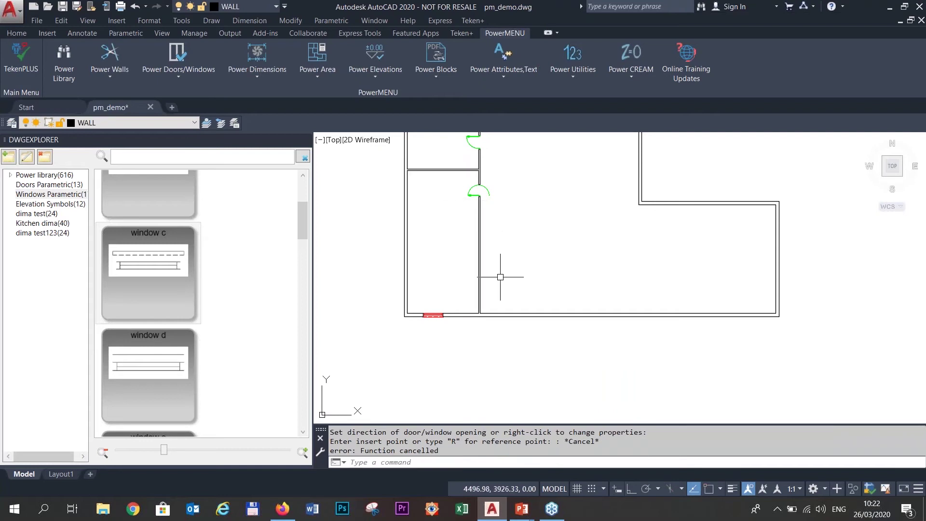
- Copy window c to six positions along the large room's bottom wall
left_click(194, 79)
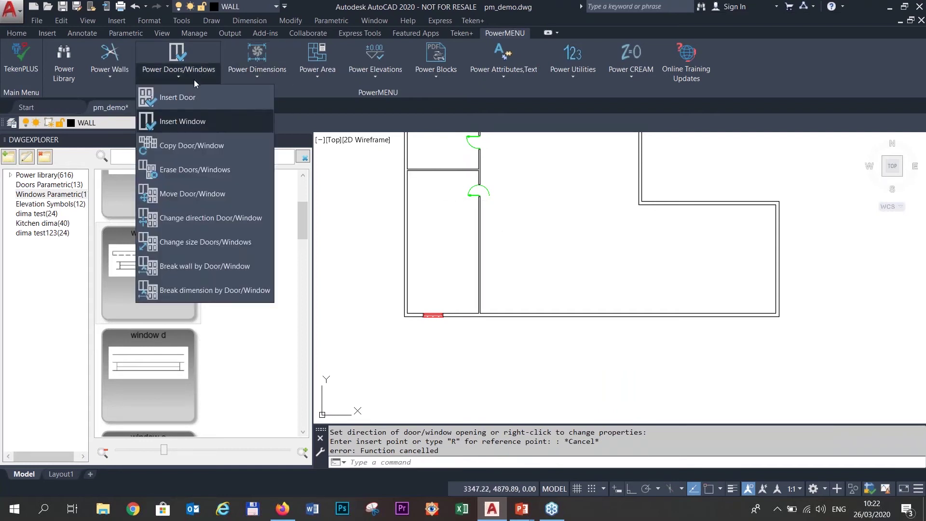
left_click(178, 150)
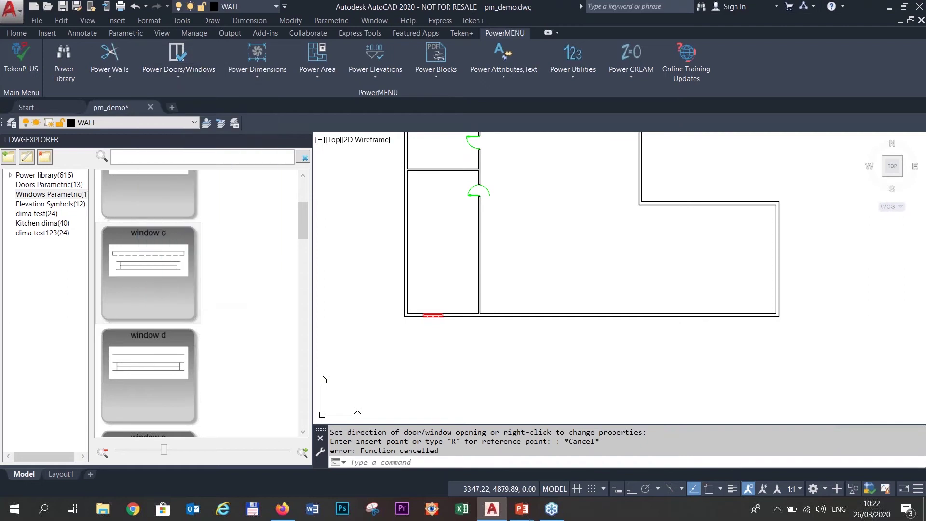
left_click(433, 316)
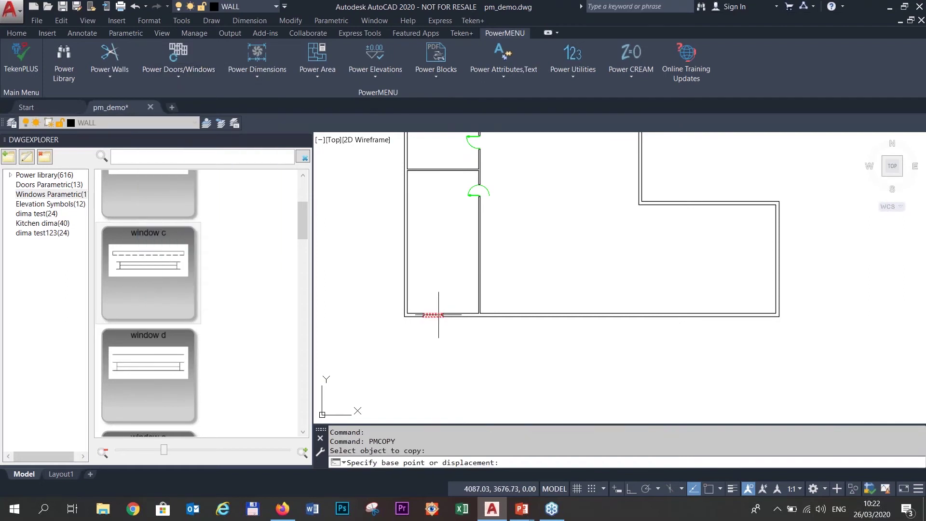
left_click(439, 314)
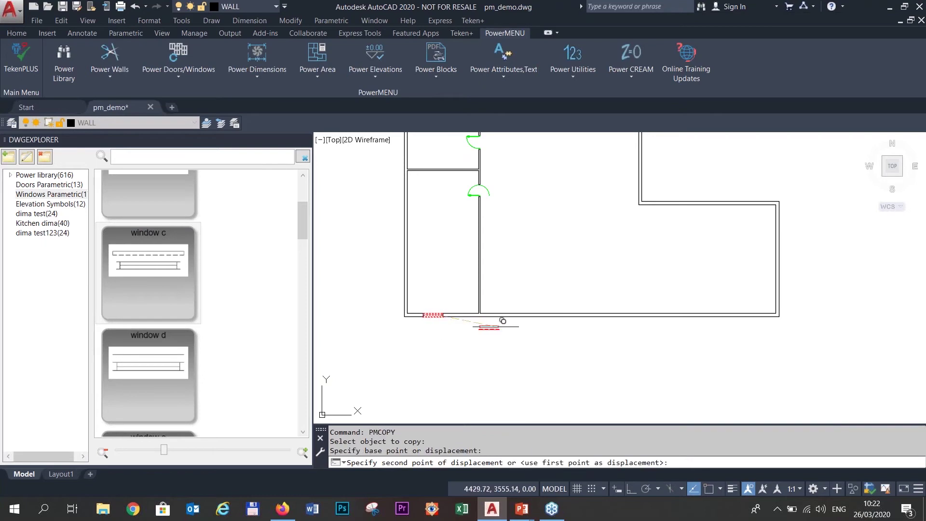
left_click(510, 316)
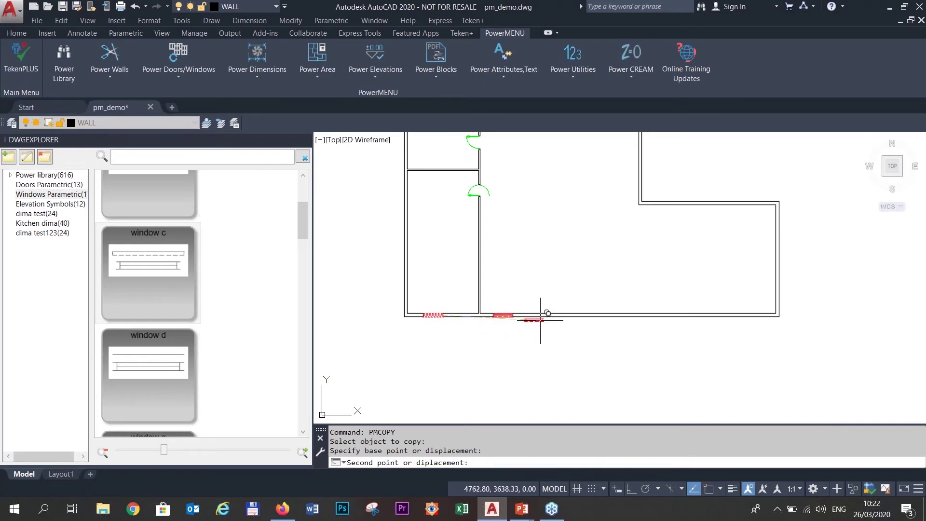
left_click(553, 315)
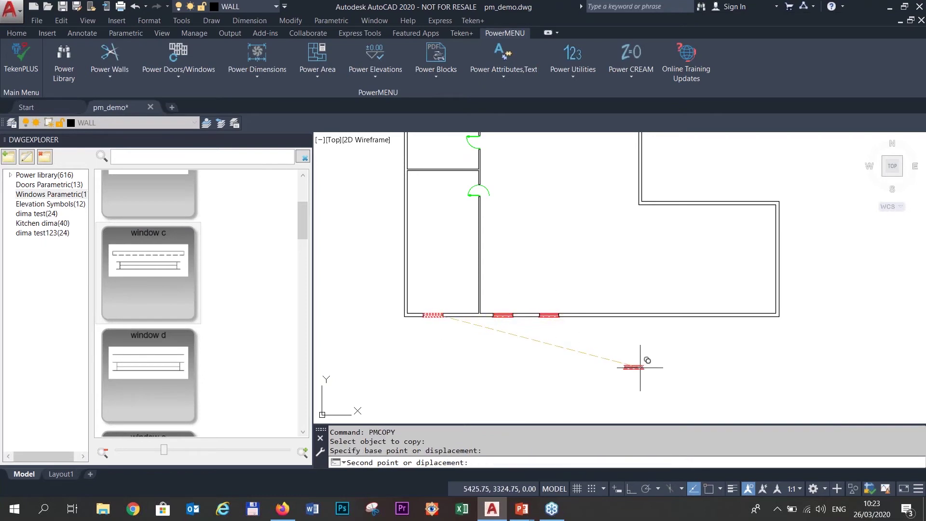
left_click(605, 314)
left_click(658, 316)
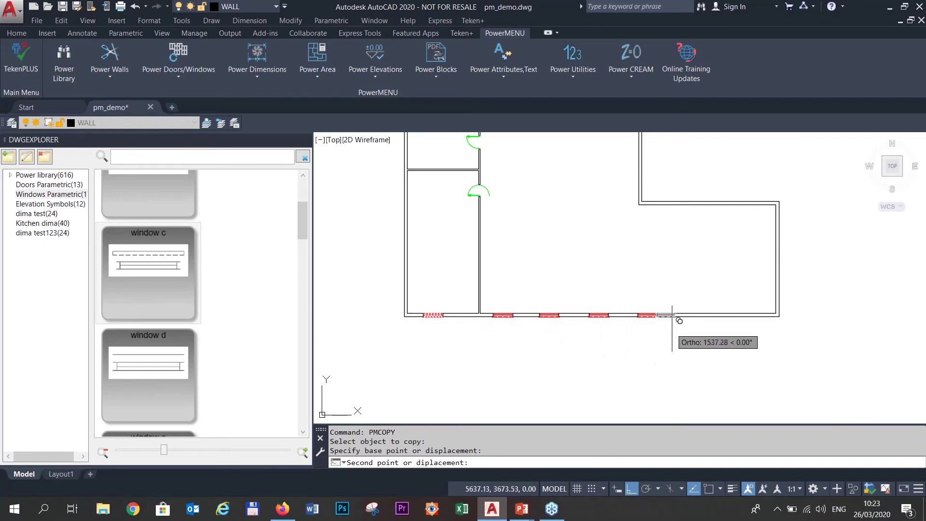
left_click(692, 326)
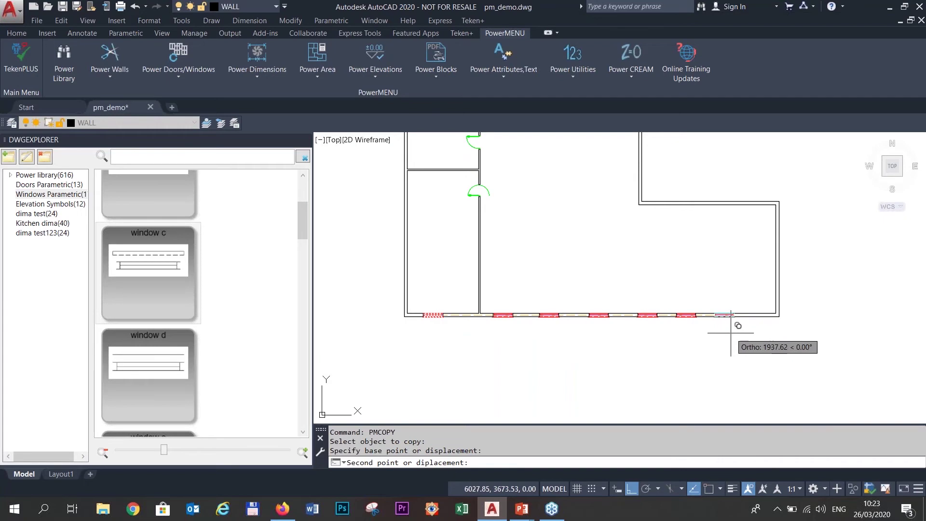
left_click(731, 333)
key("Escape")
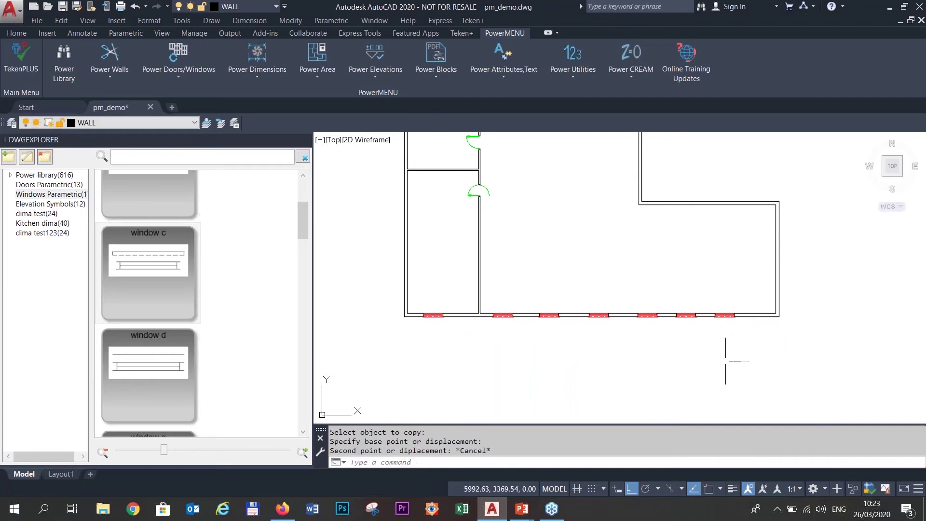
scroll(659, 361, "up", 2)
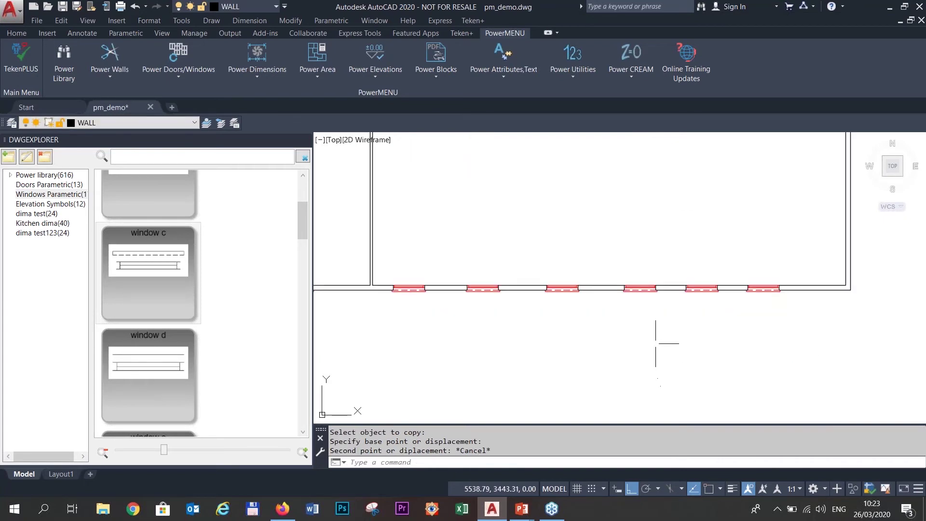
left_click(649, 288)
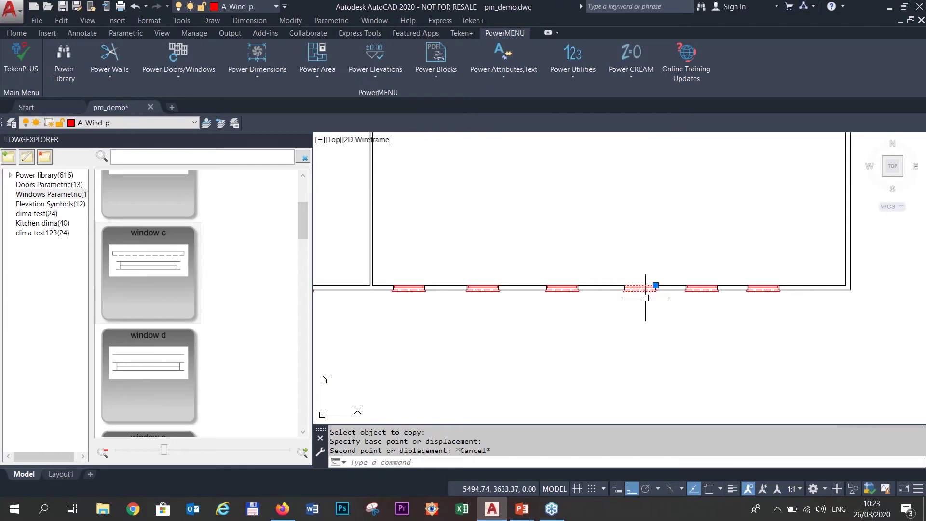
type("m")
key("Return")
left_click(653, 303)
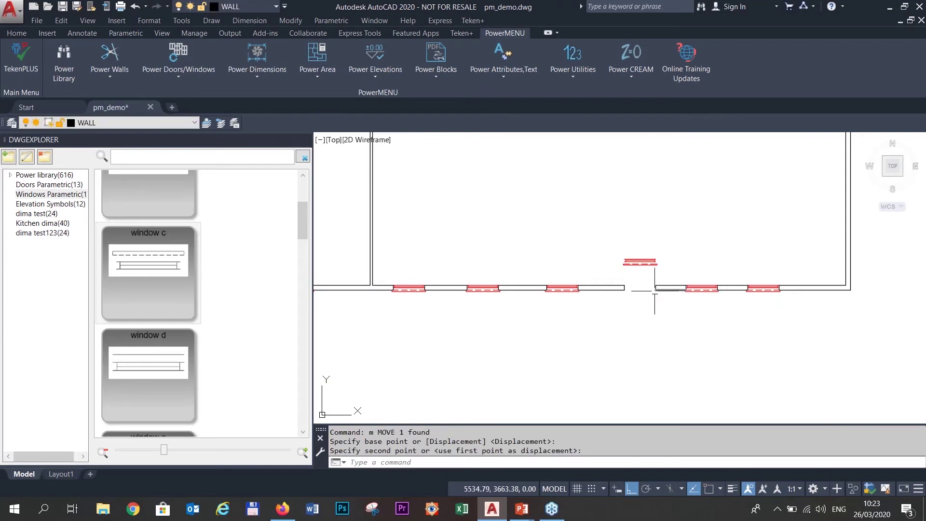
left_click(665, 292)
key("ctrl+z")
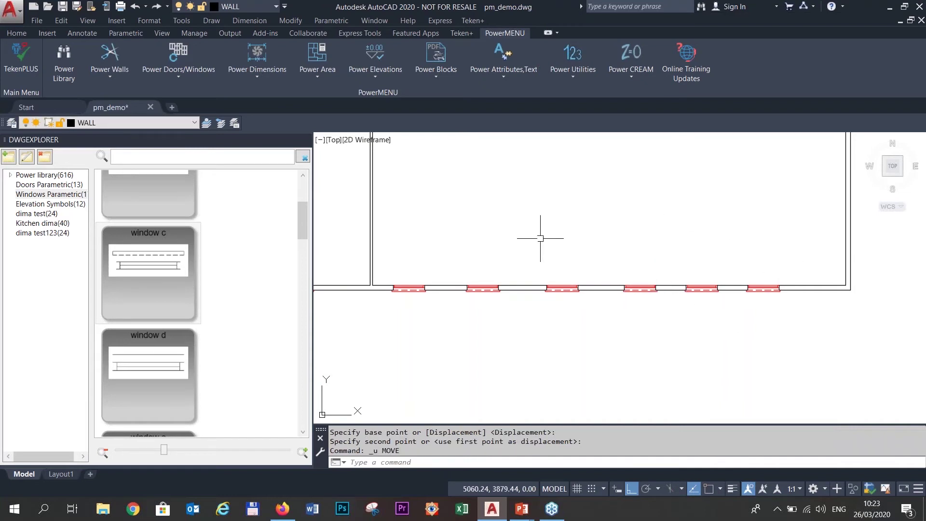
scroll(611, 313, "down", 2)
scroll(610, 302, "down", 1)
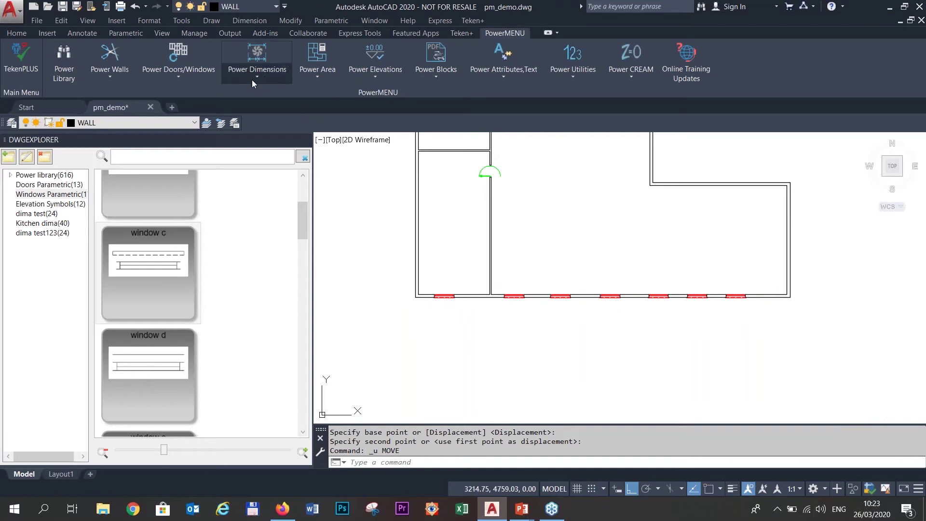
- Run Turbo DIM on the DIM layer with total and block dimensions enabled
left_click(200, 82)
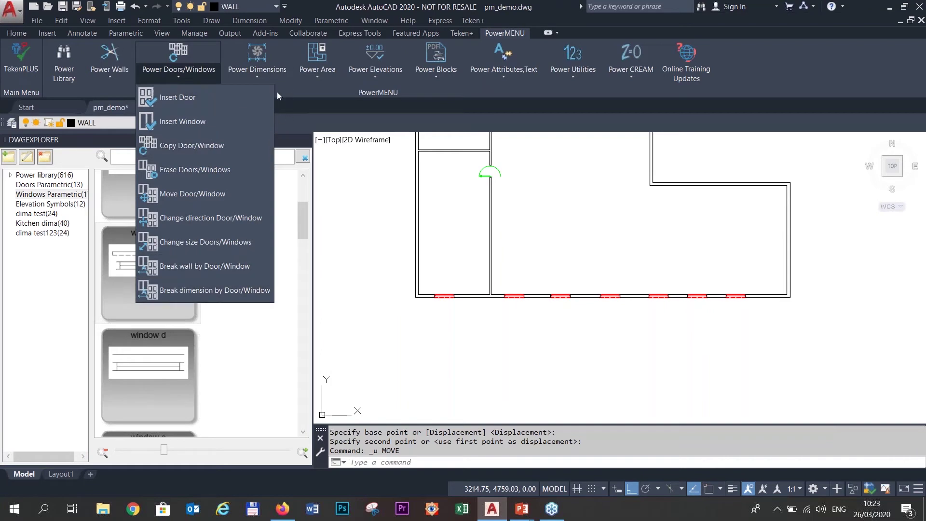
left_click(582, 370)
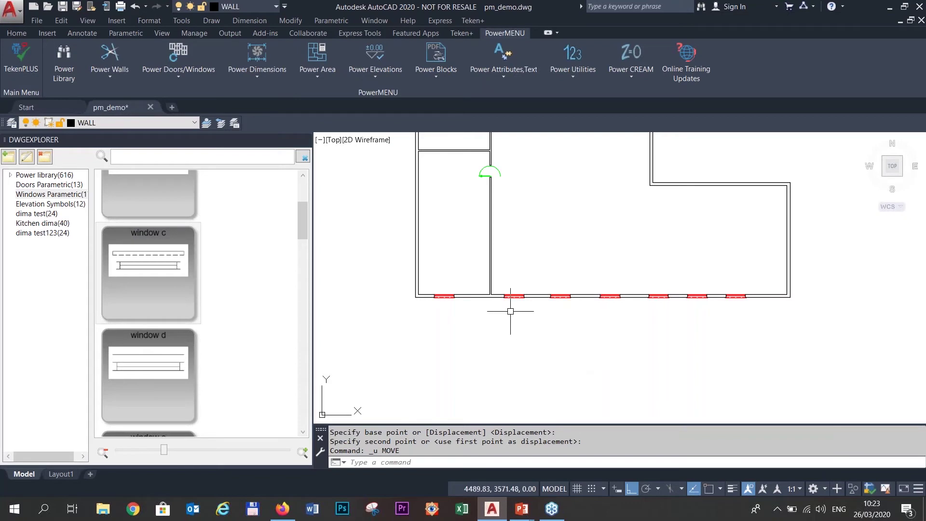
left_click(257, 78)
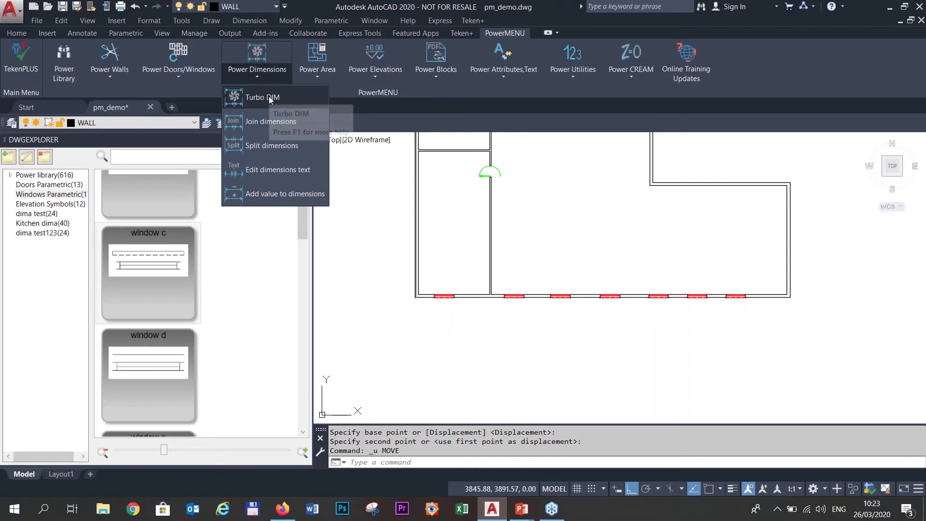
left_click(269, 98)
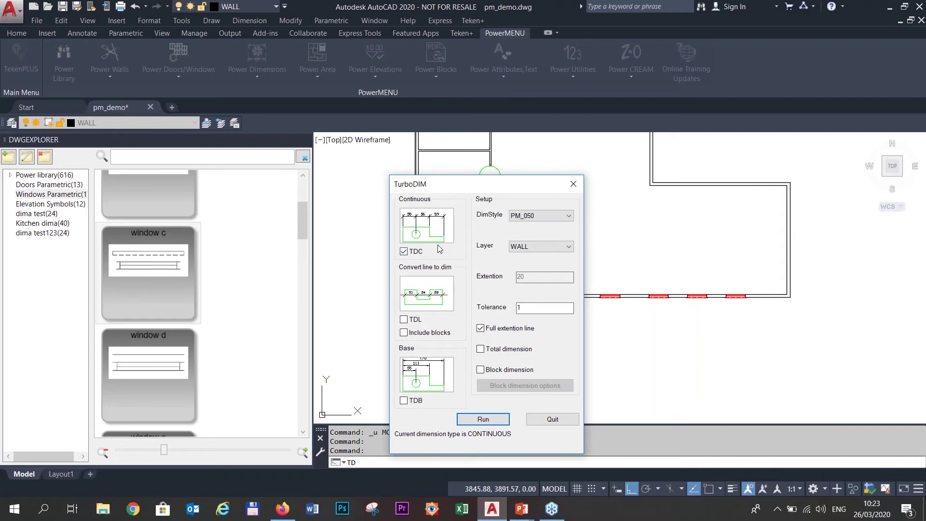
left_click(516, 248)
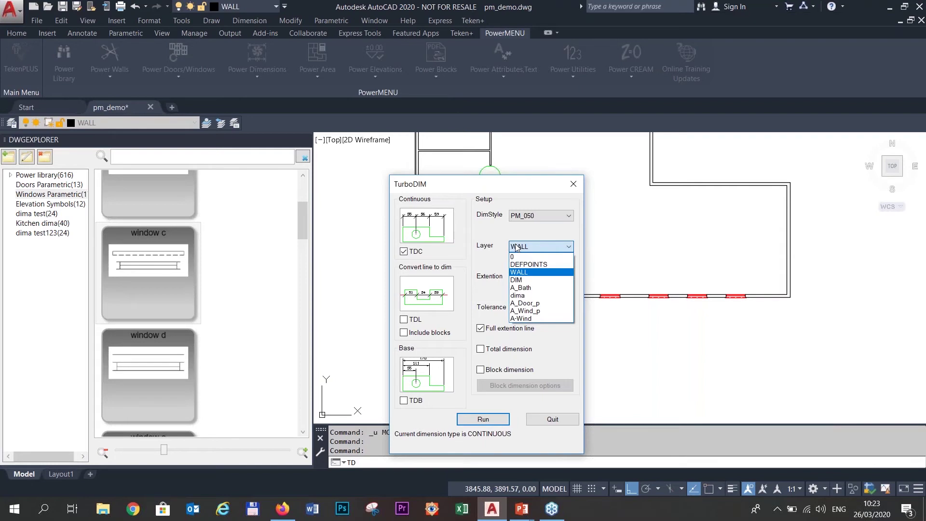
left_click(514, 280)
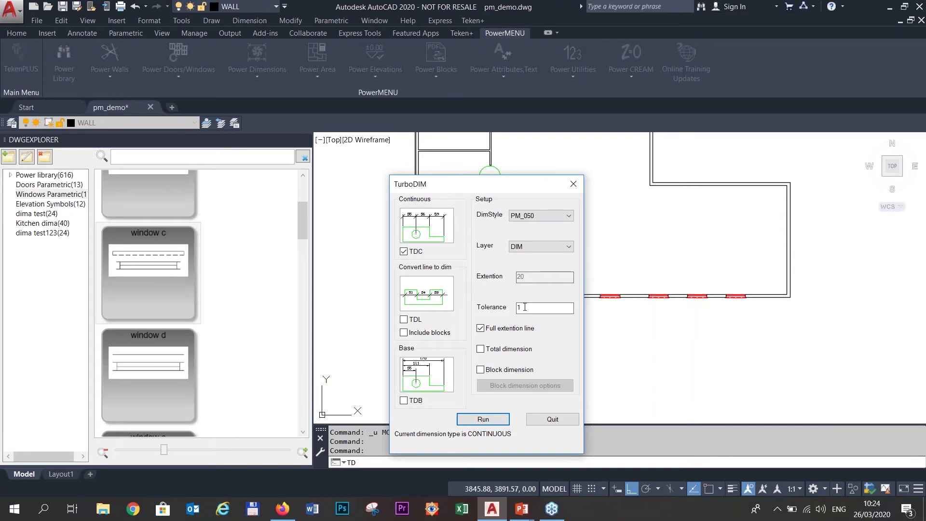
left_click(483, 350)
left_click(483, 370)
left_click(497, 422)
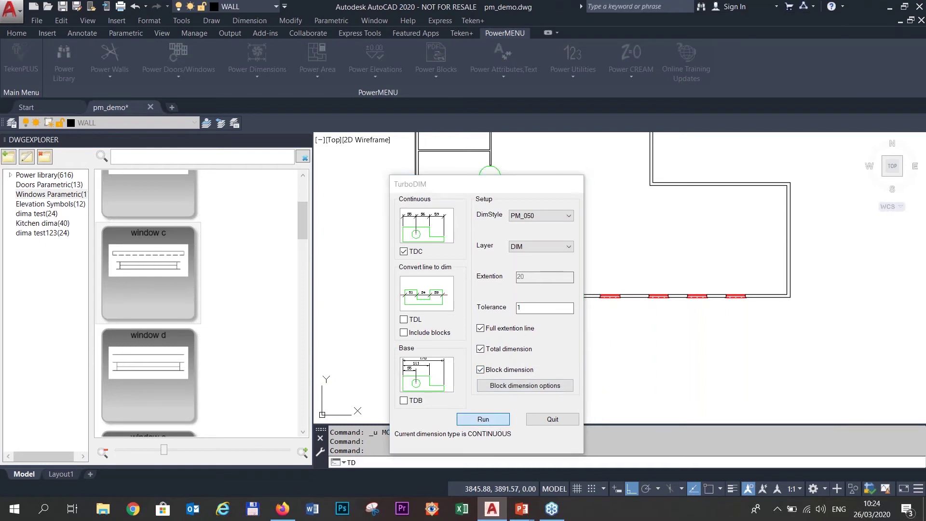
left_click(747, 367)
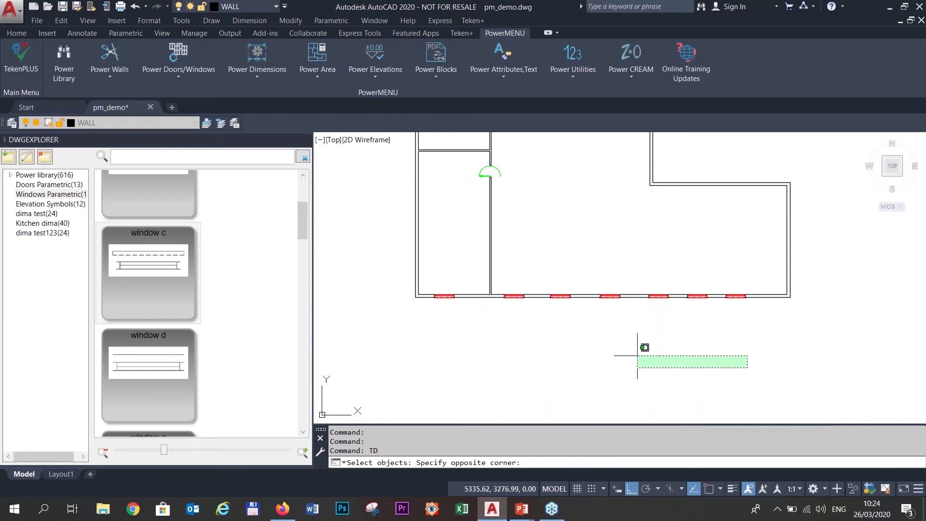
- Chain-dimension the bottom wall's windows below it at angle 0 (126, 130, 126, 130, 276, 20)
left_click(511, 275)
left_click(484, 339)
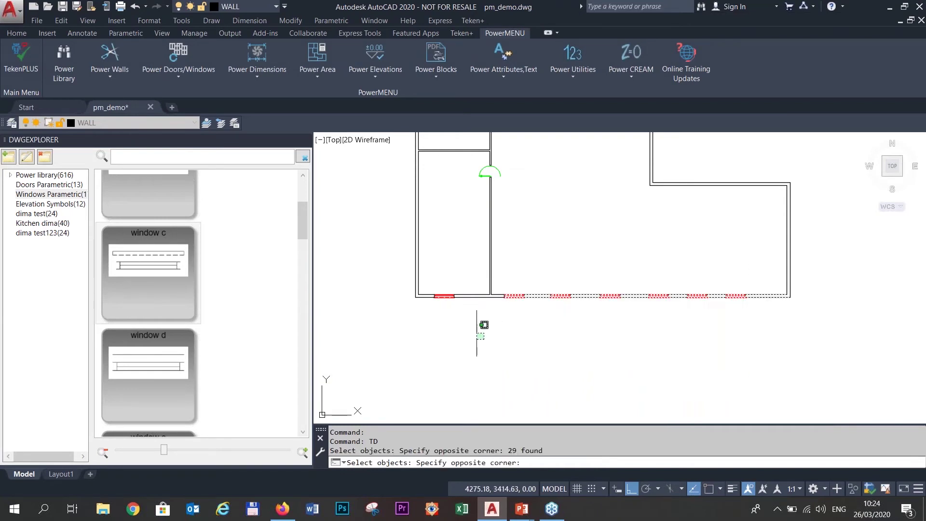
left_click(436, 295)
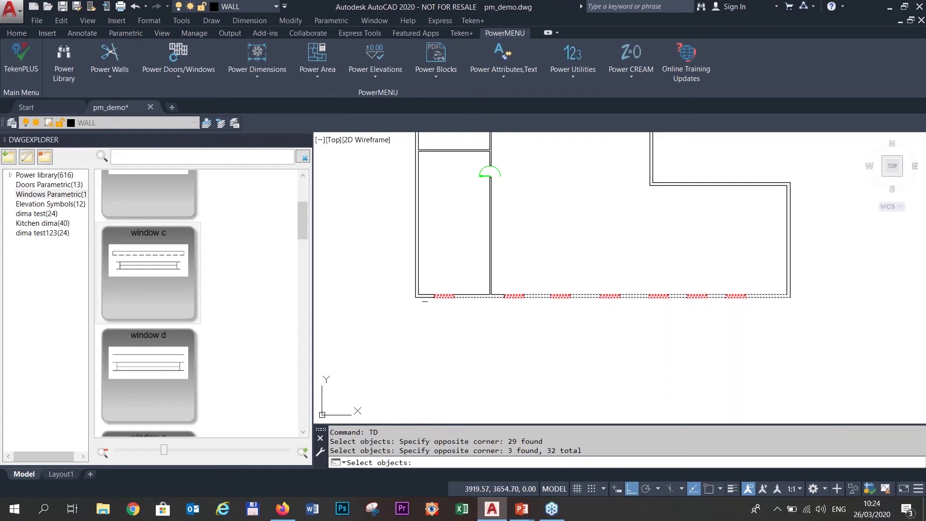
left_click(426, 299)
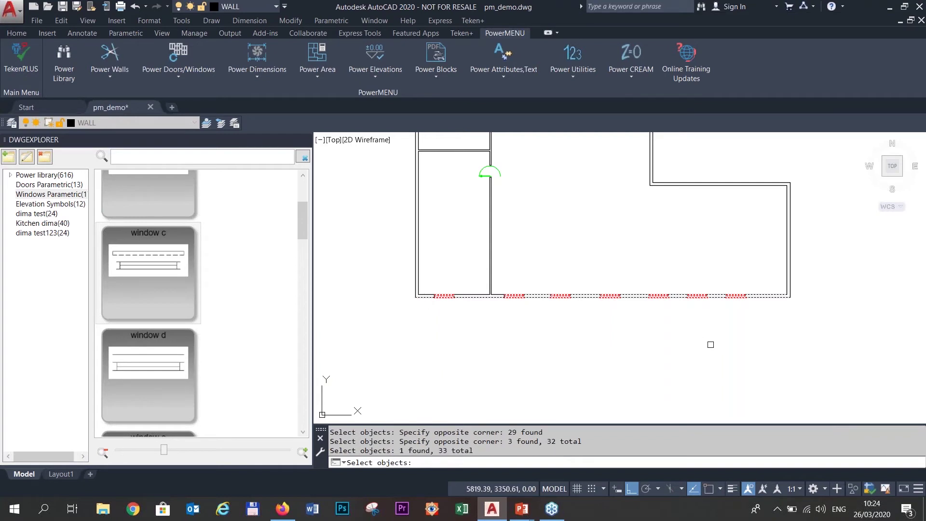
key("Return")
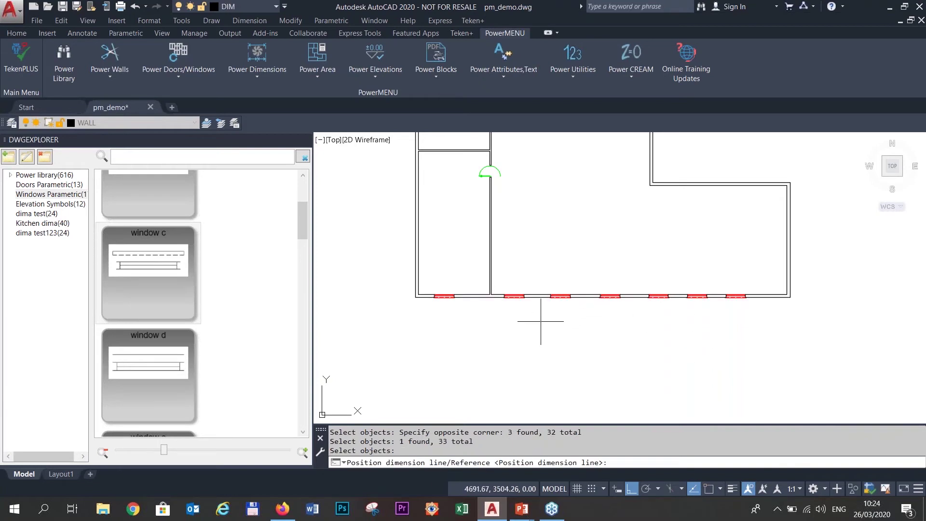
left_click(540, 317)
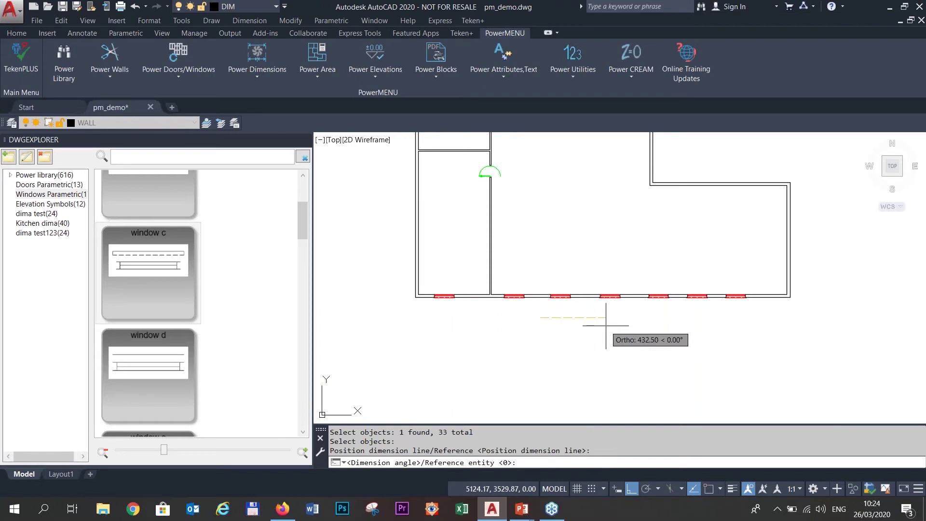
key("Return")
scroll(683, 341, "up", 3)
scroll(728, 333, "up", 2)
middle_click_drag(699, 372, 575, 373)
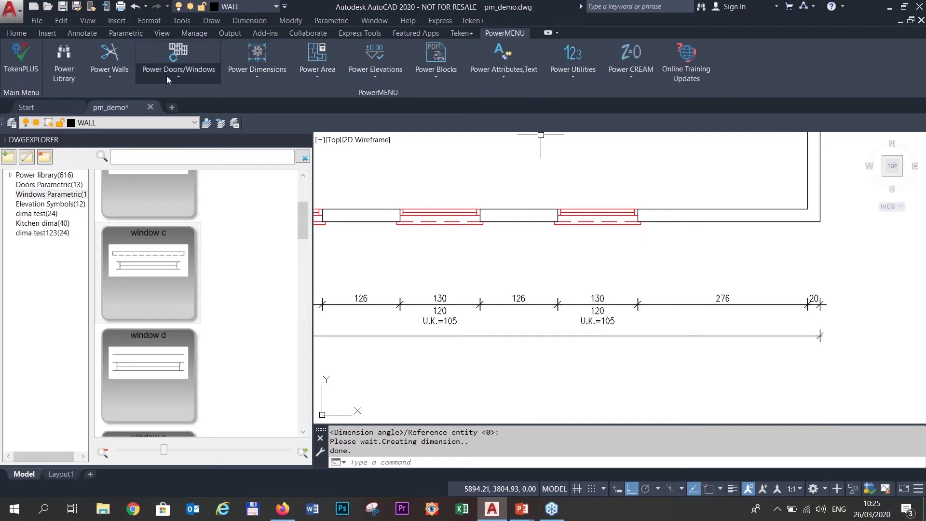
- Join the chain's last 276 and 20 dimensions into a single 296
left_click(258, 77)
left_click(279, 128)
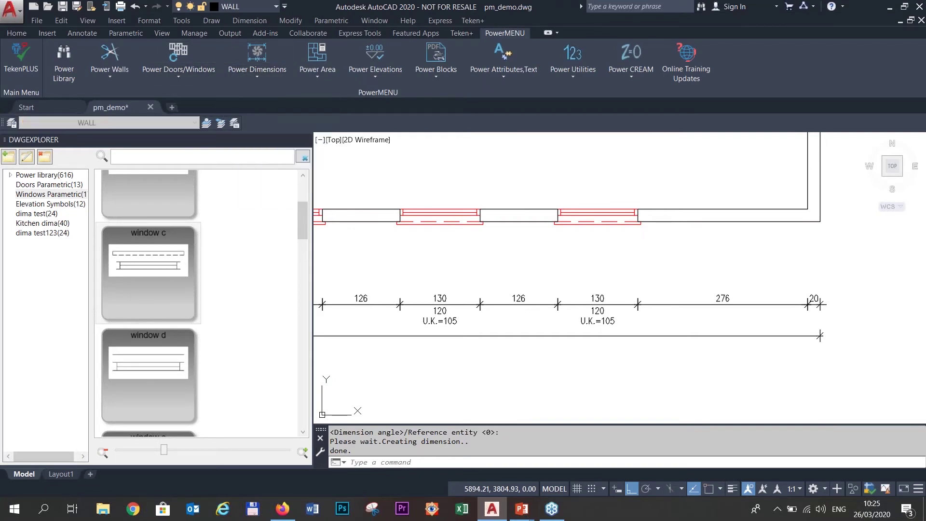
left_click(812, 282)
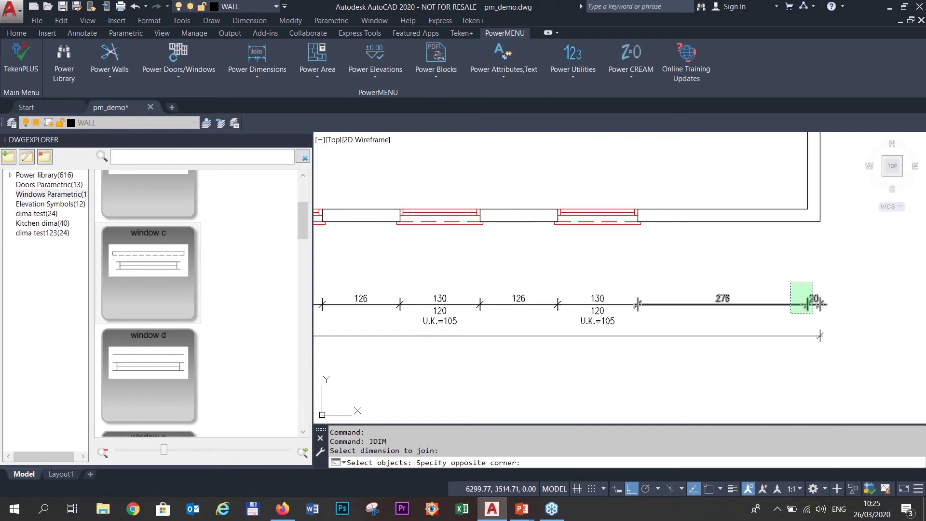
left_click(792, 314)
key("Return")
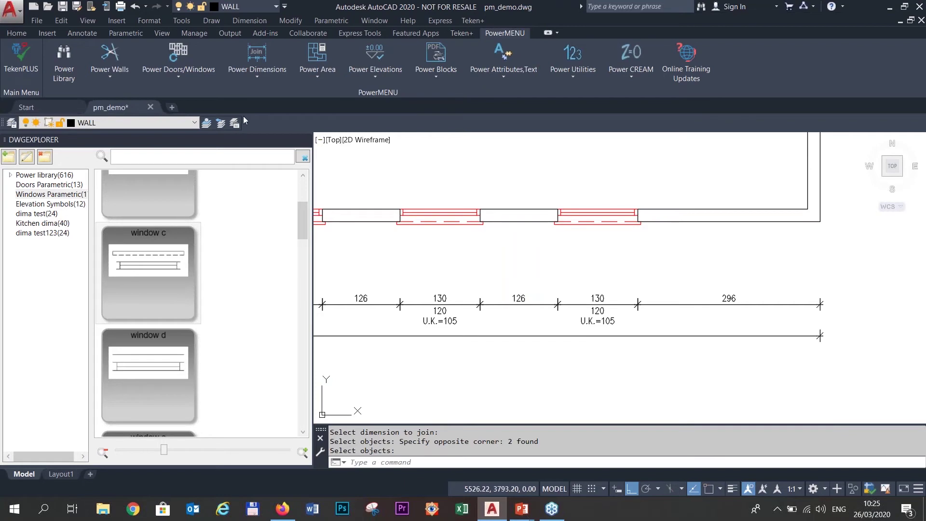
- Move the right-hand window left so the chain reads 84 and 338.5
left_click(179, 80)
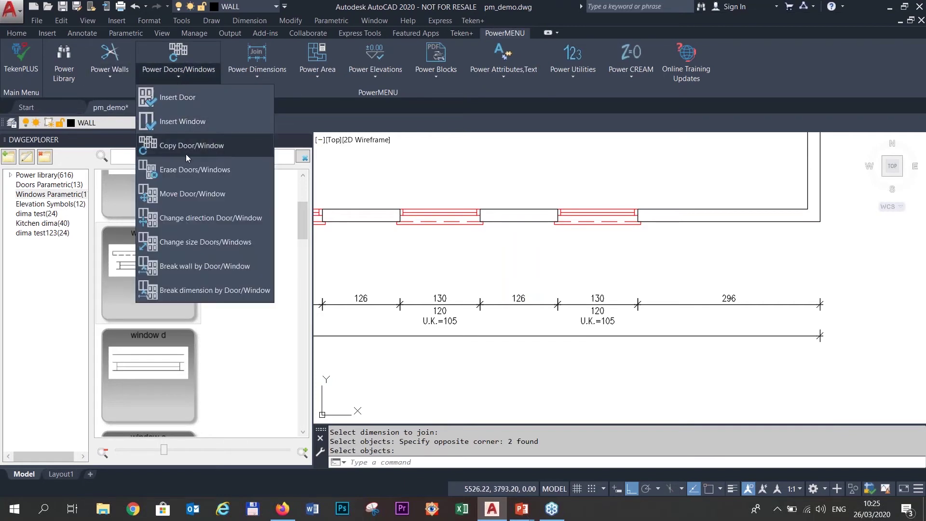
left_click(190, 190)
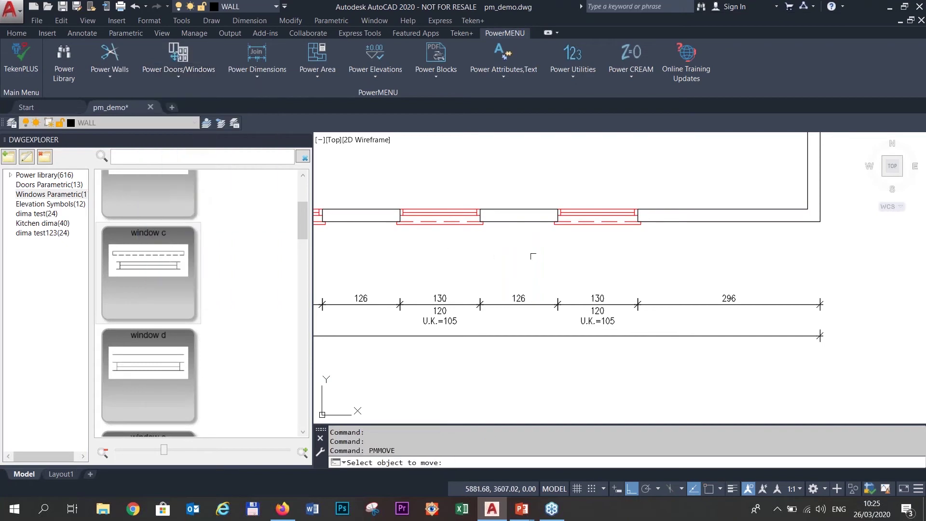
left_click(597, 214)
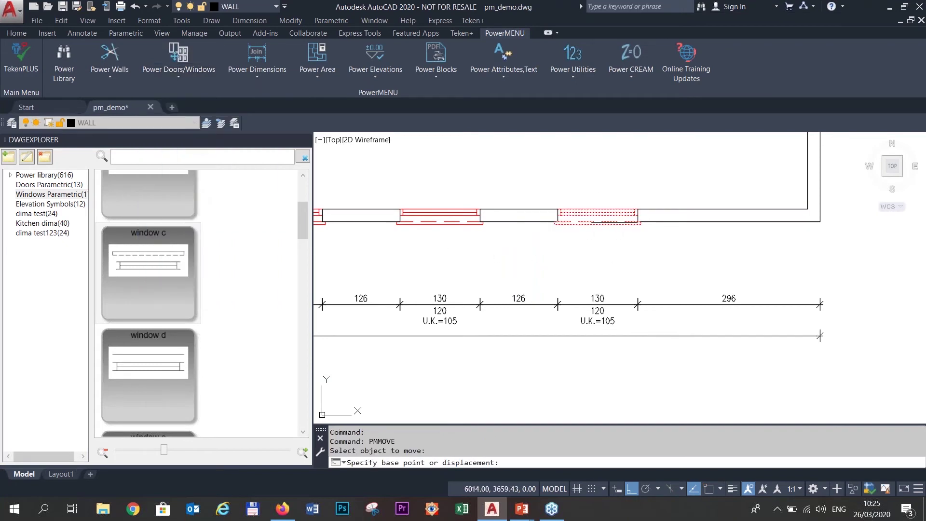
left_click(616, 211)
left_click(591, 210)
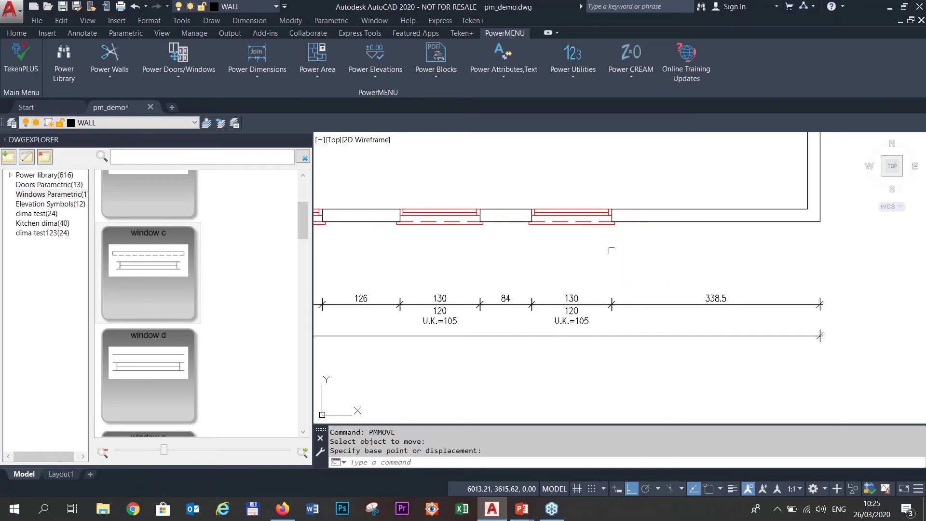
left_click(184, 74)
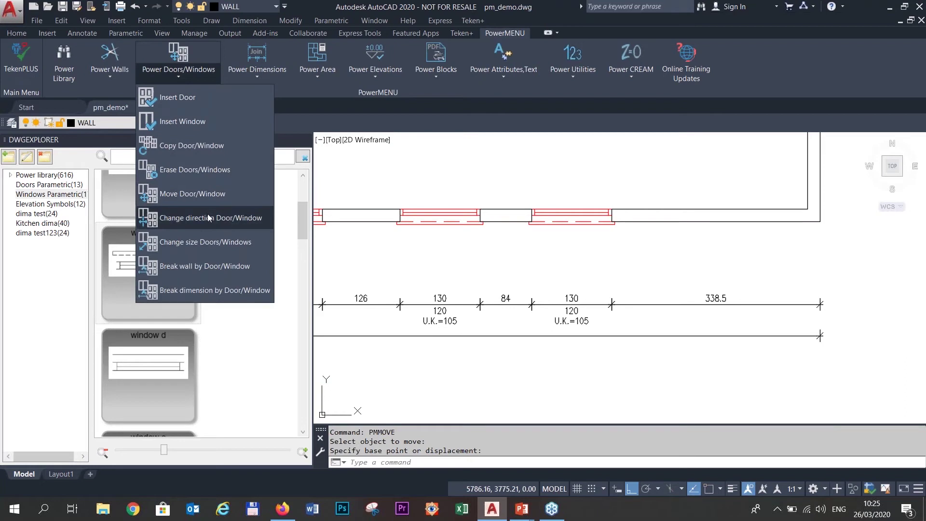
- Resize the right-hand window to 100 wide with height referenced as O.K.=225
left_click(207, 241)
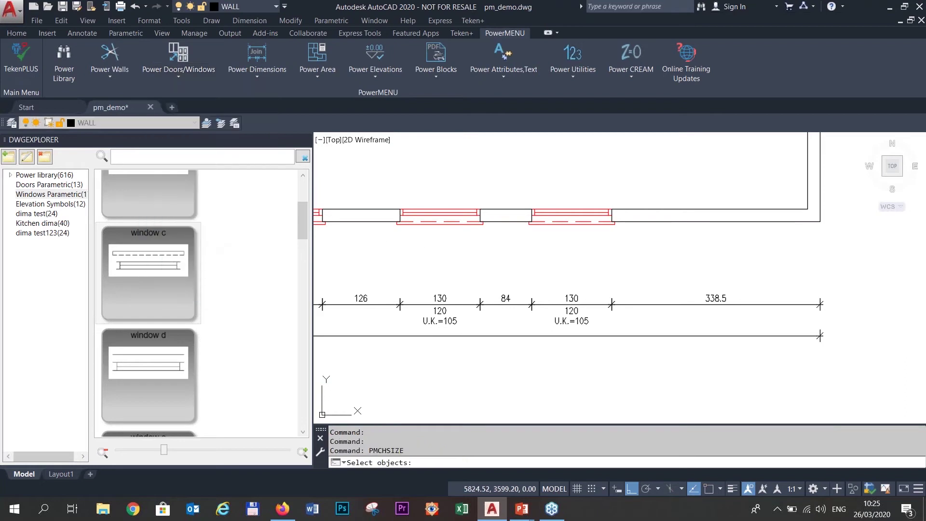
left_click(579, 215)
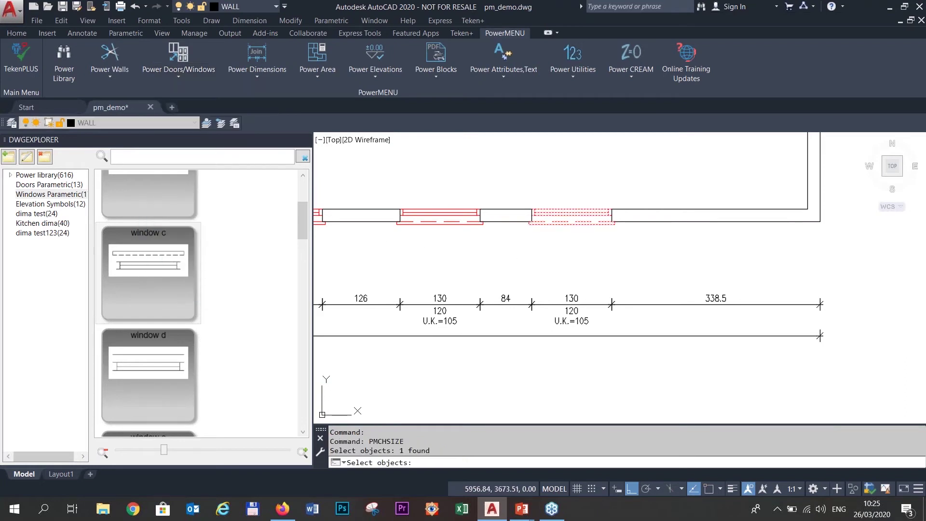
key("Return")
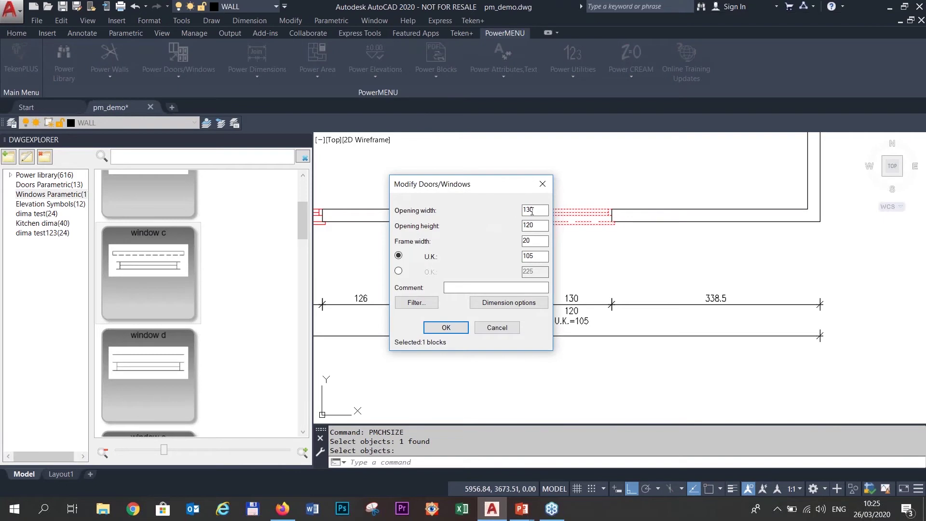
left_click_drag(530, 210, 525, 206)
type("100")
left_click(399, 272)
left_click_drag(499, 181, 472, 121)
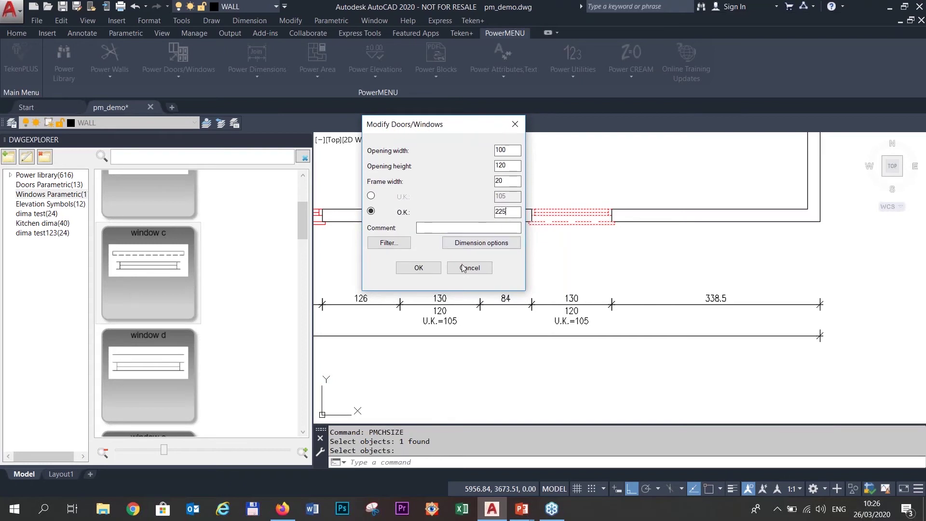
left_click(412, 269)
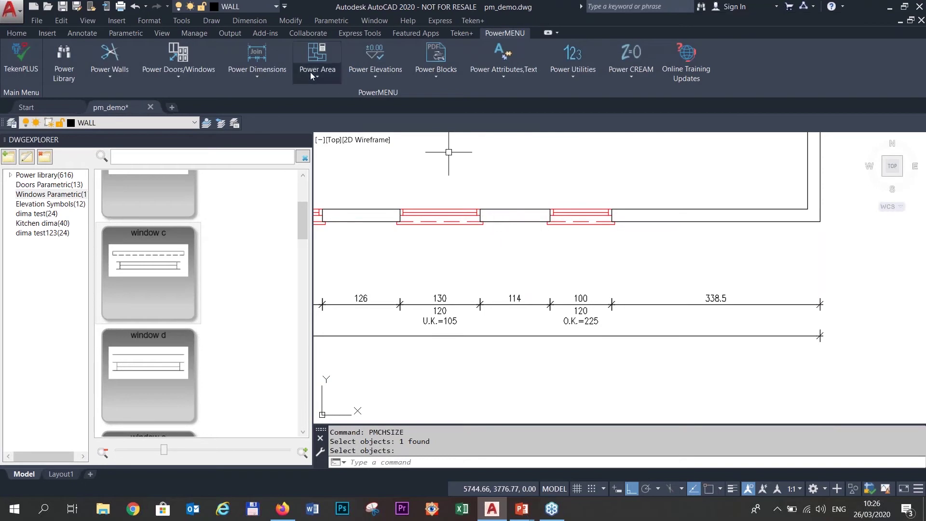
left_click(179, 80)
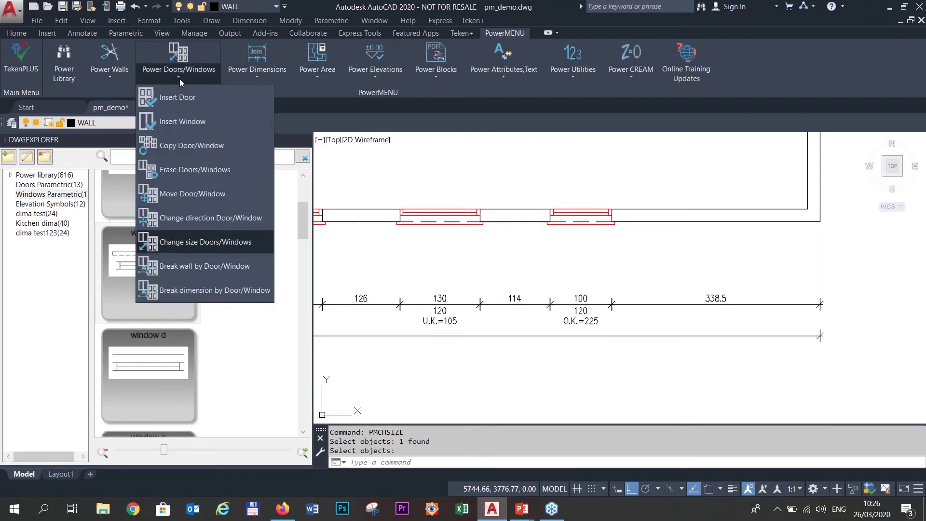
- Erase the left window so the chain becomes 370, 100, 338.5
left_click(179, 171)
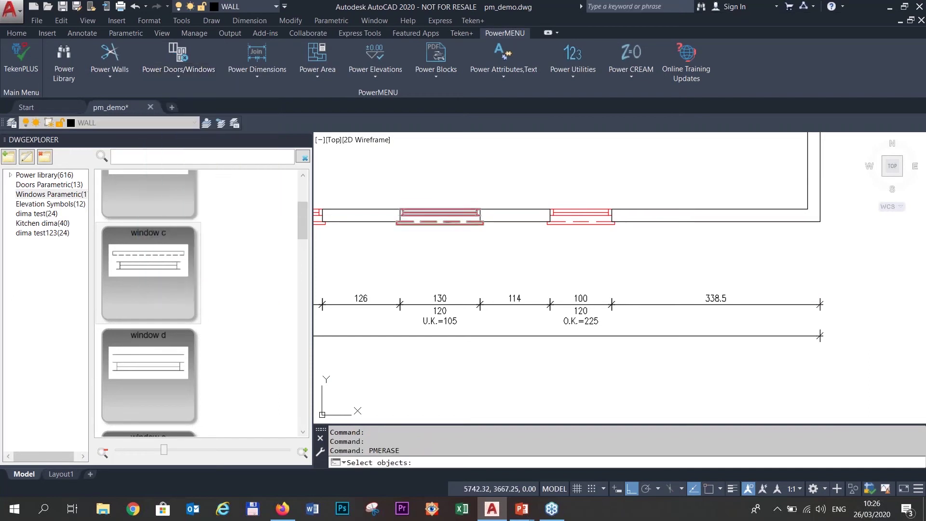
left_click(453, 218)
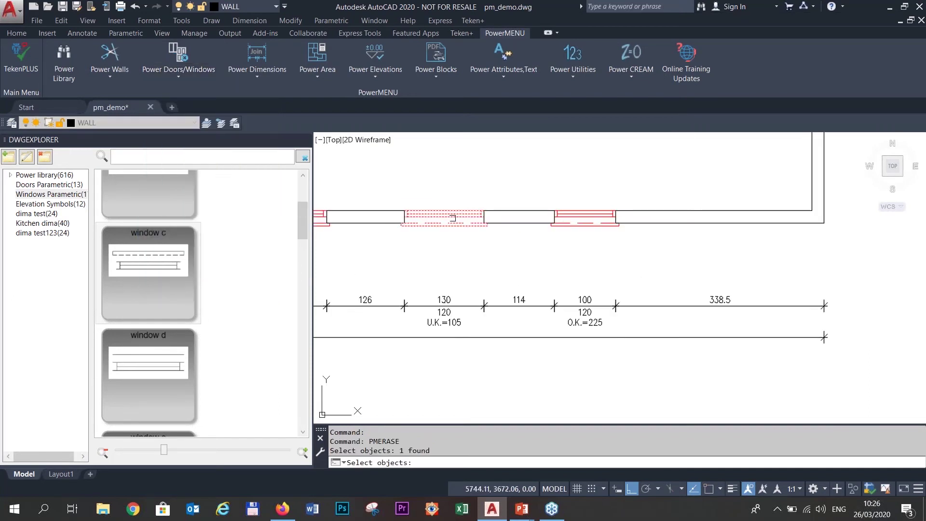
key("Return")
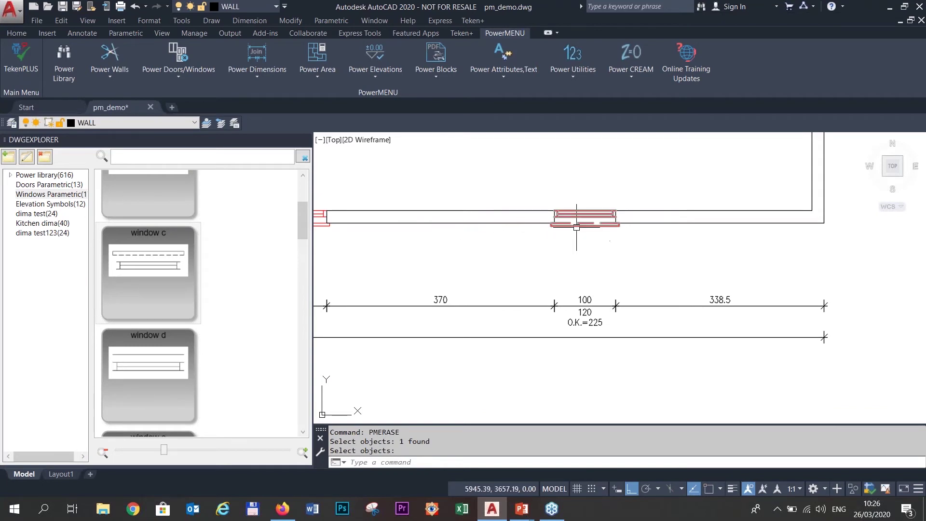
key("Escape")
key("Escape")
key("Escape")
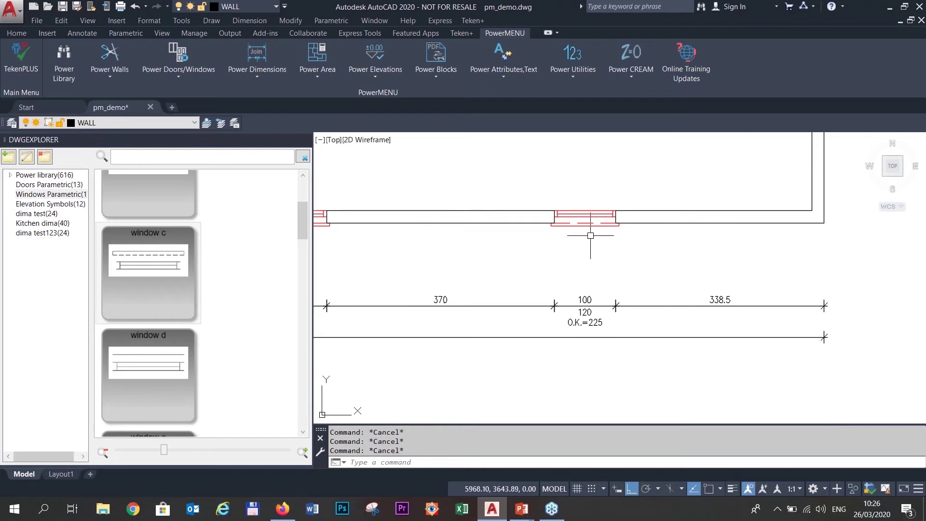
- Copy the 100-wide window further right along the wall using COPY
type("coy")
key("Return")
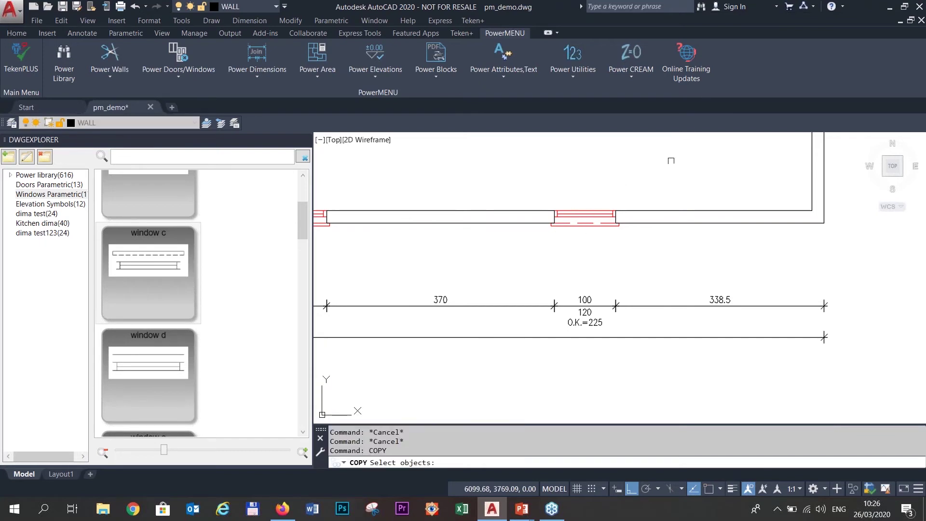
left_click(599, 220)
key("Return")
left_click(605, 222)
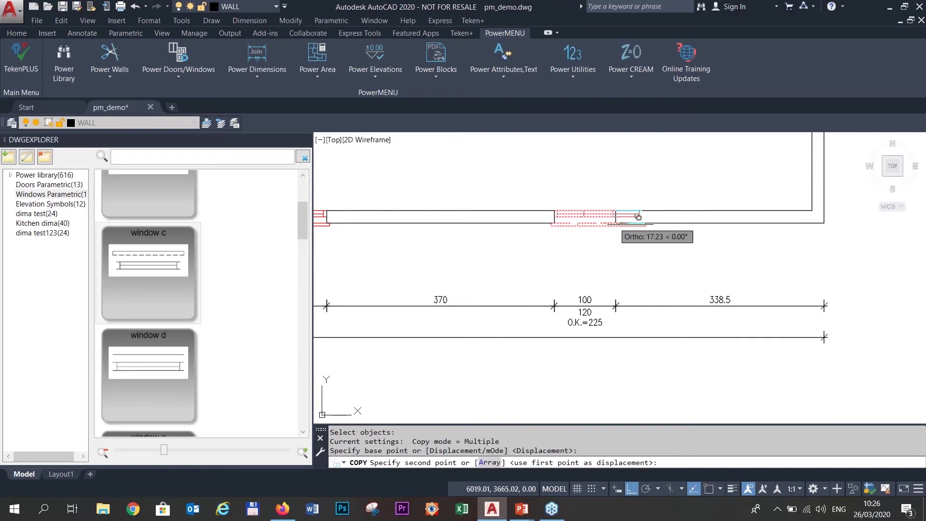
left_click(734, 242)
key("Escape")
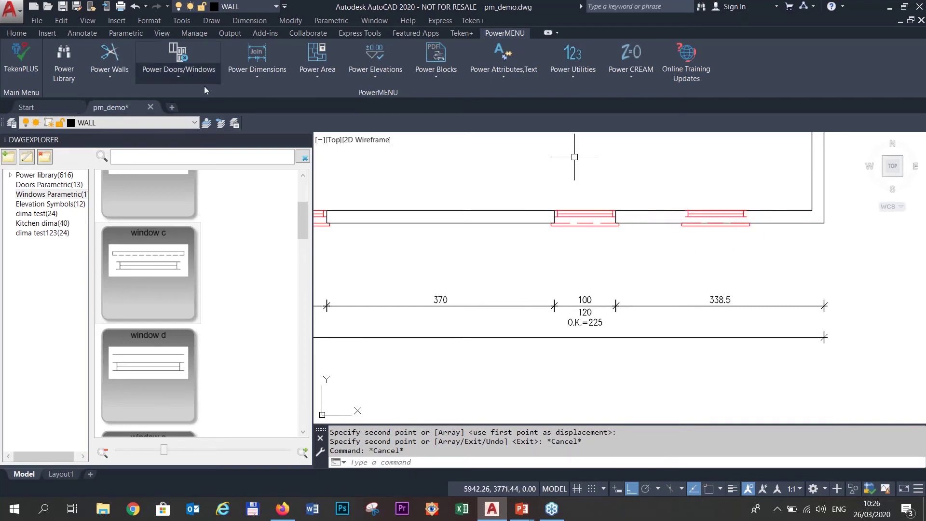
- Break the wall open around the copied window with PMBREAK
left_click(176, 77)
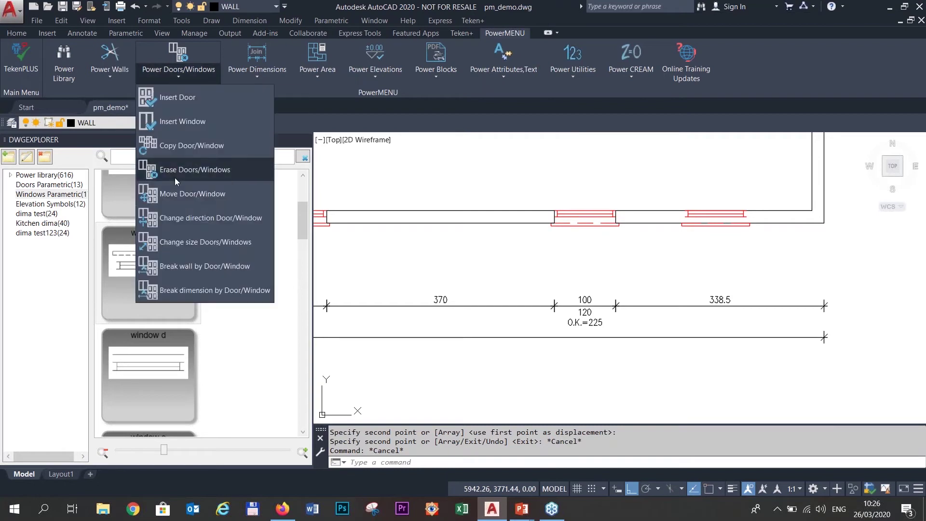
left_click(203, 268)
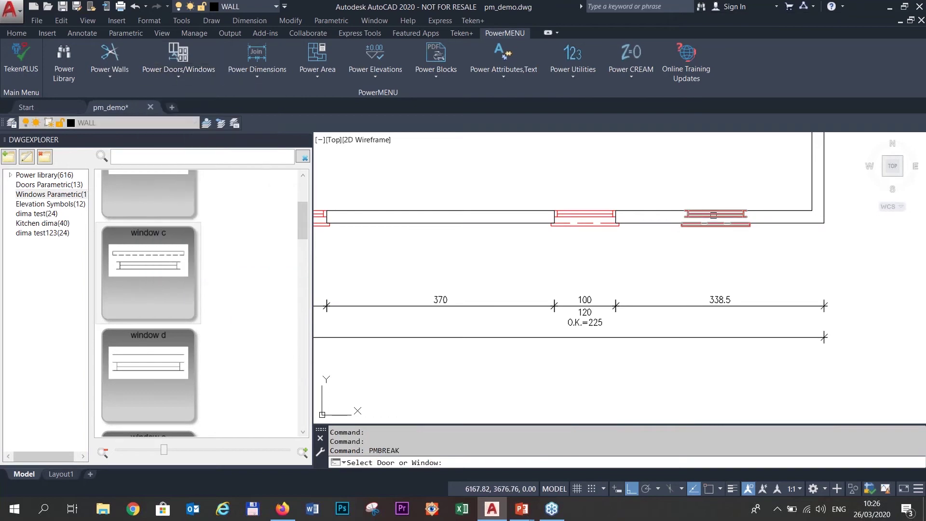
left_click(713, 215)
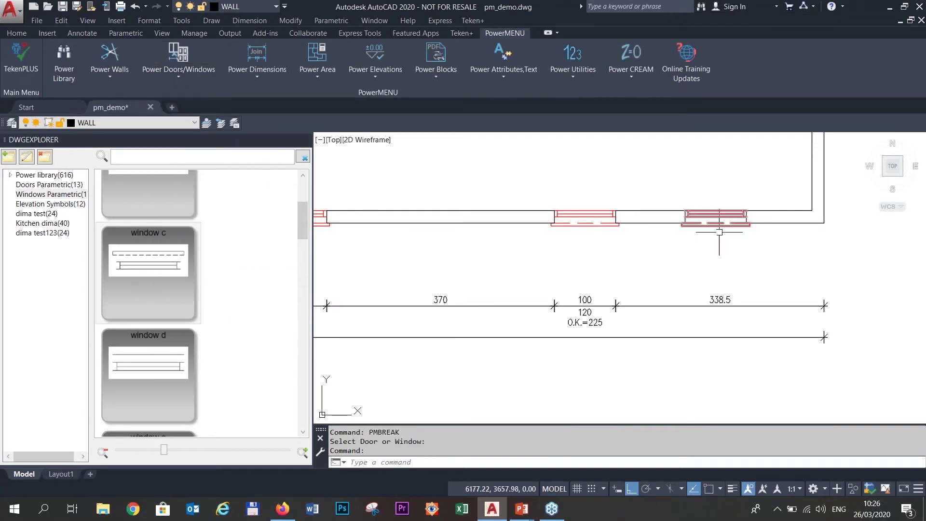
scroll(684, 212, "up", 3)
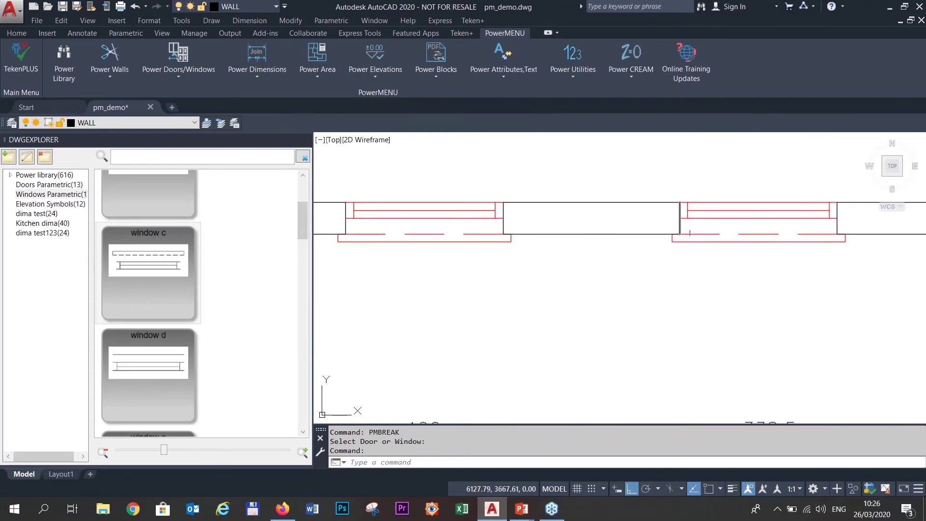
scroll(689, 233, "down", 5)
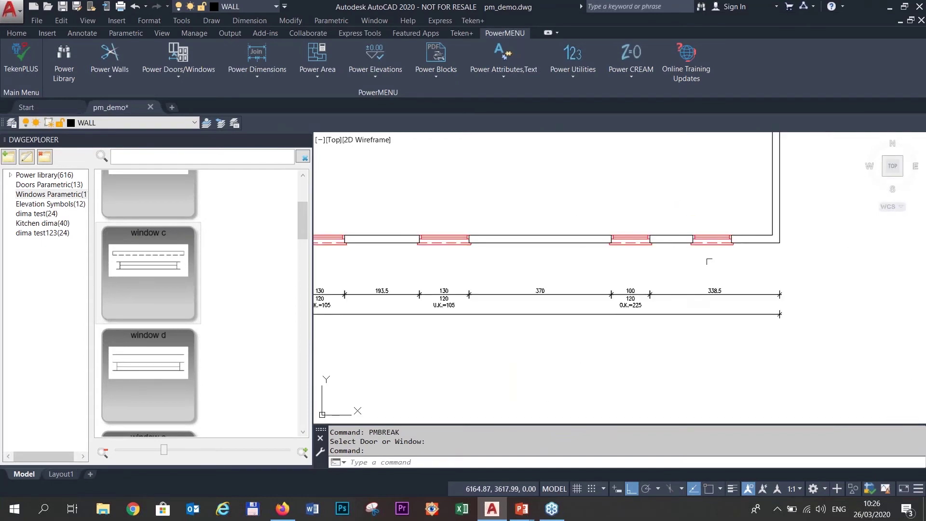
left_click(182, 80)
- Split the 338.5 dimension at the copied window into 112, 100 and 126
left_click(175, 288)
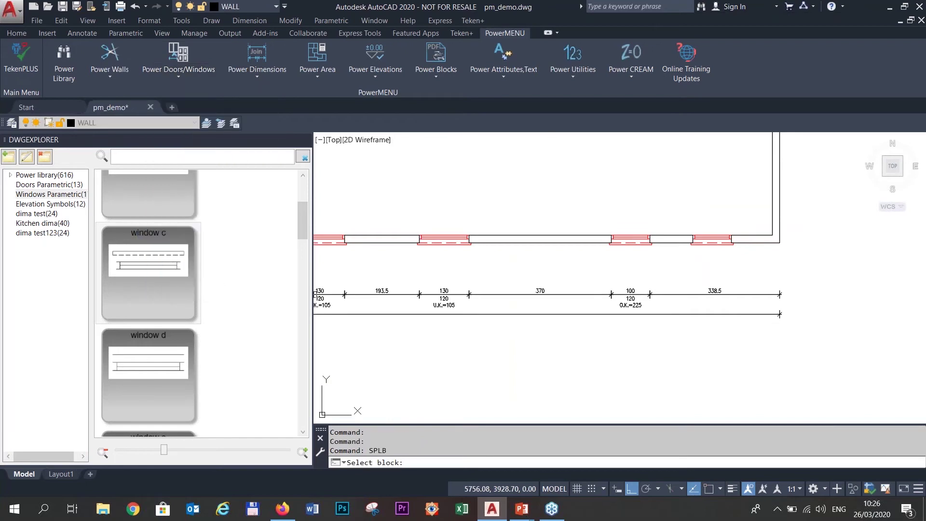
left_click(717, 243)
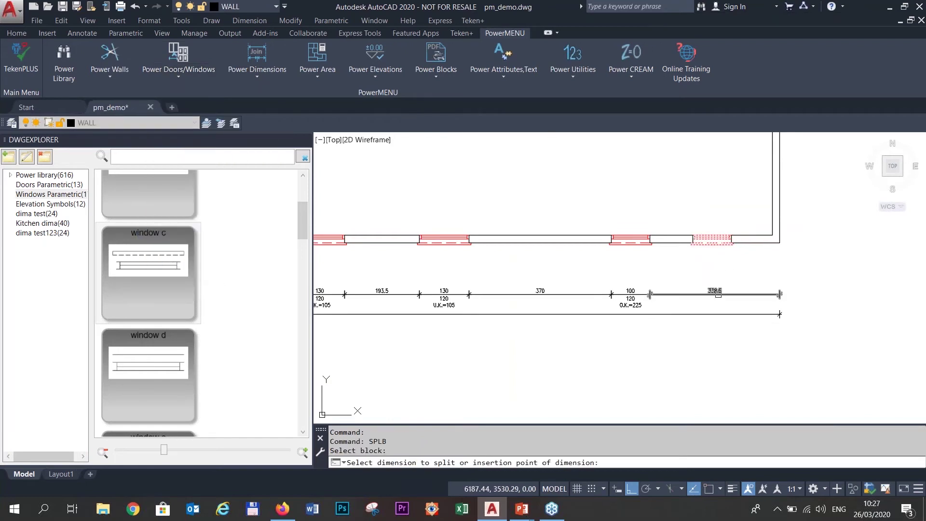
left_click(718, 294)
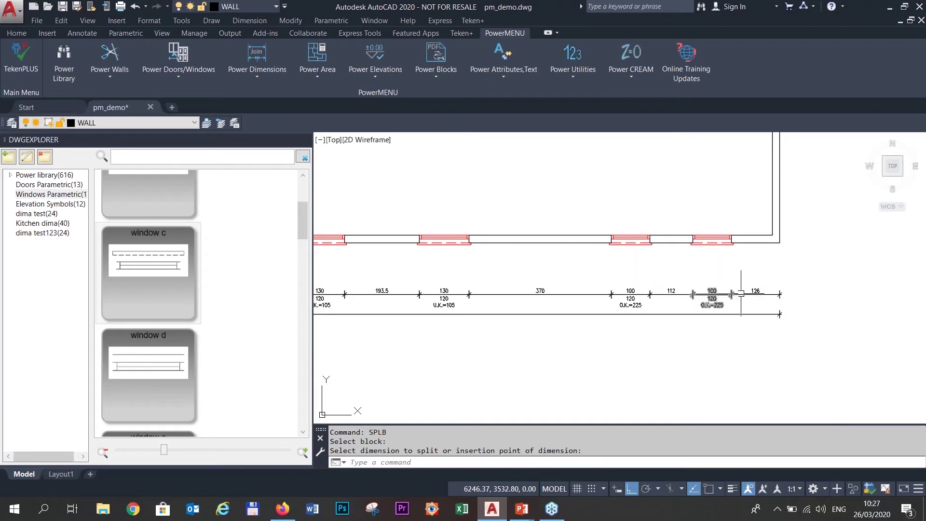
scroll(777, 266, "down", 3)
scroll(777, 266, "down", 2)
middle_click_drag(724, 243, 606, 259)
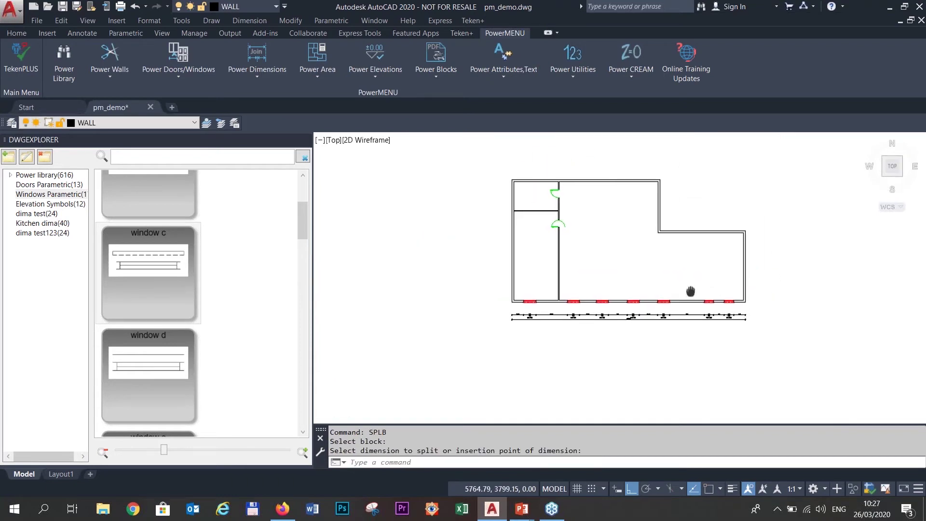
scroll(627, 261, "up", 2)
middle_click_drag(600, 224, 631, 260)
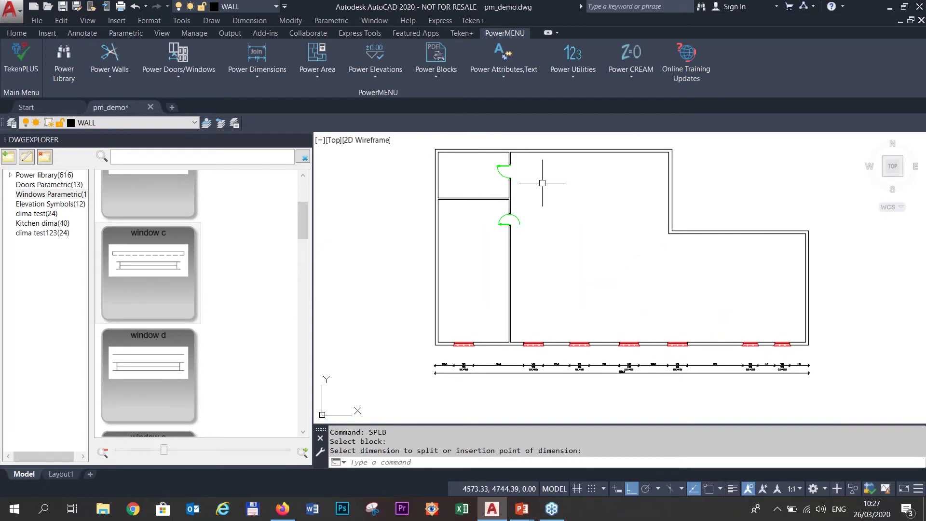
- Annotate the middle 130 window dimension with height 20, U.K.=105 and comment 12345
left_click(255, 77)
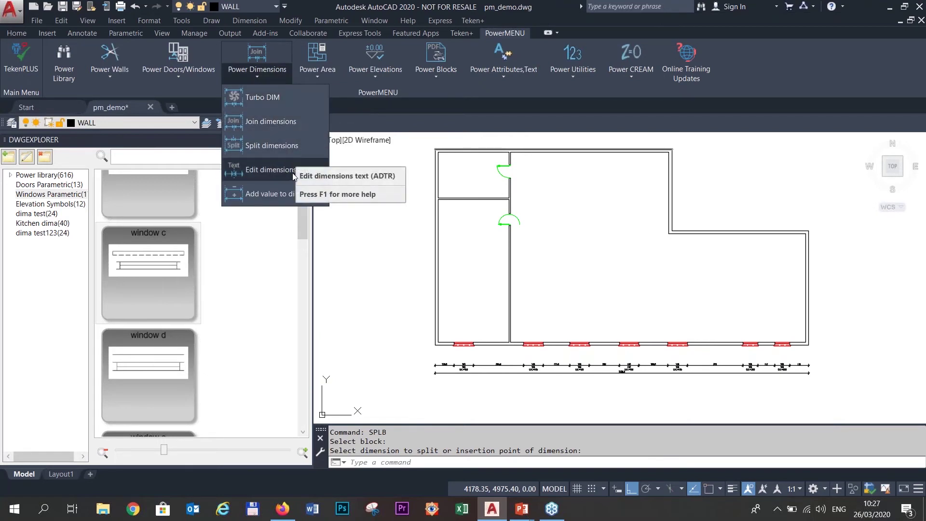
left_click(259, 171)
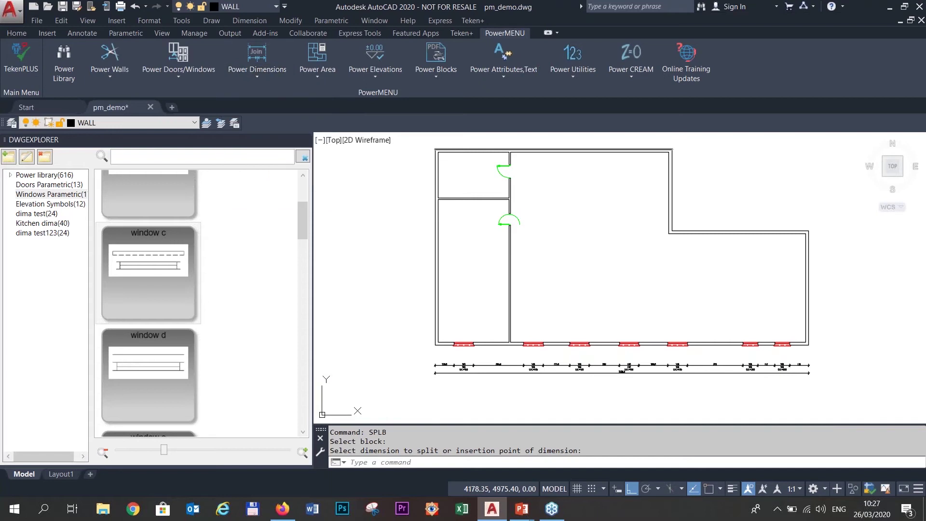
scroll(641, 355, "up", 5)
left_click(658, 354)
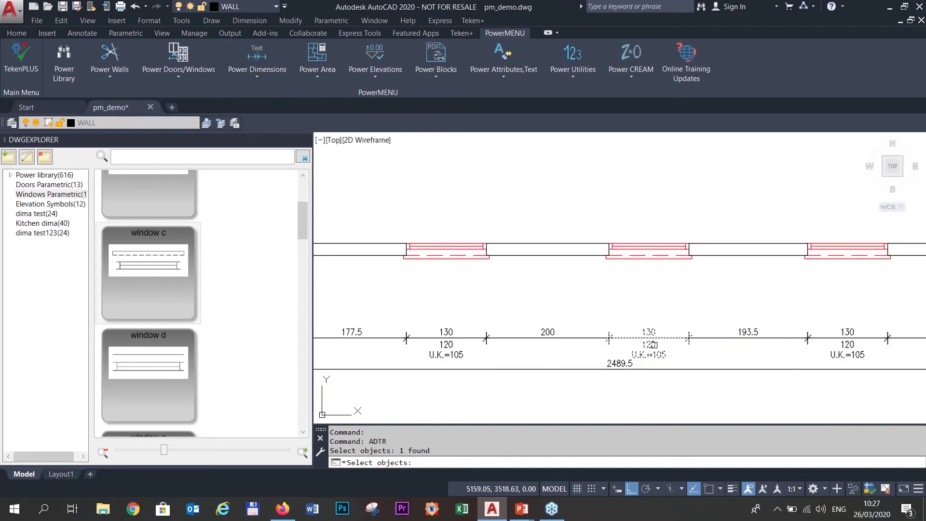
key("Return")
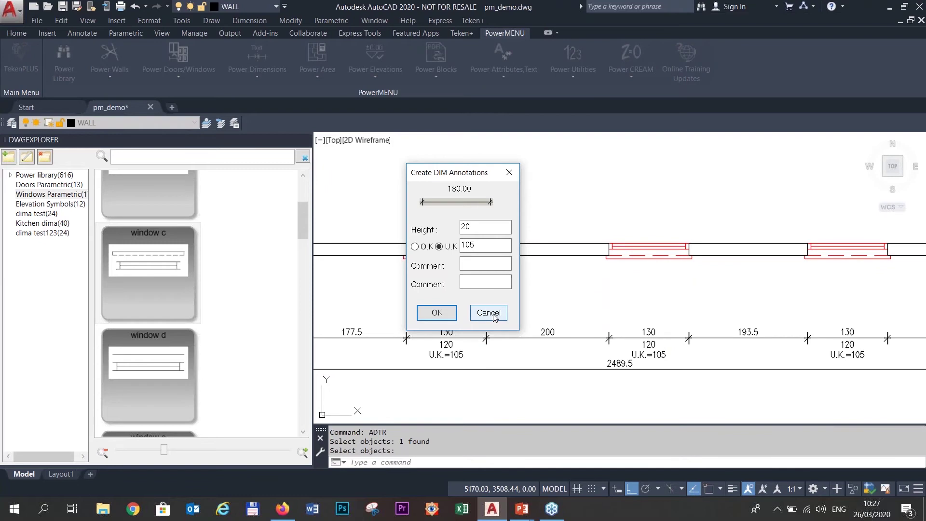
left_click(483, 263)
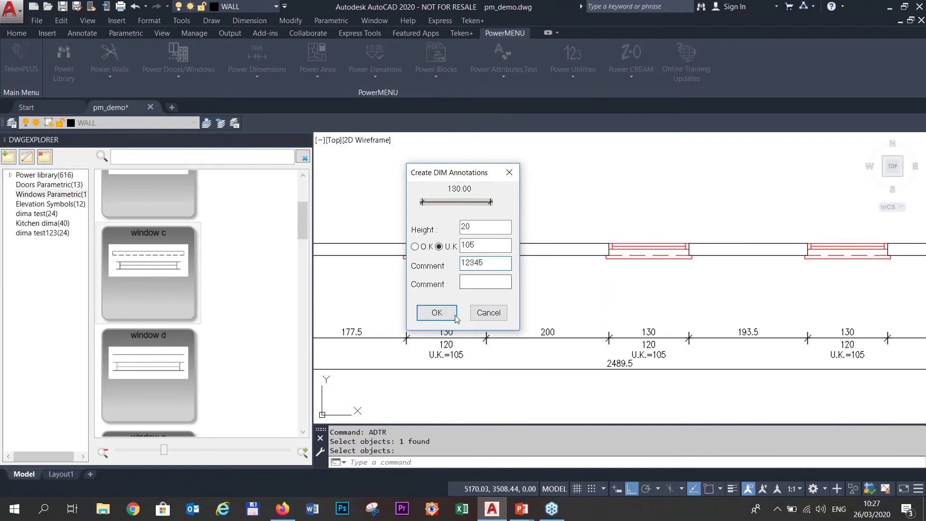
left_click(437, 313)
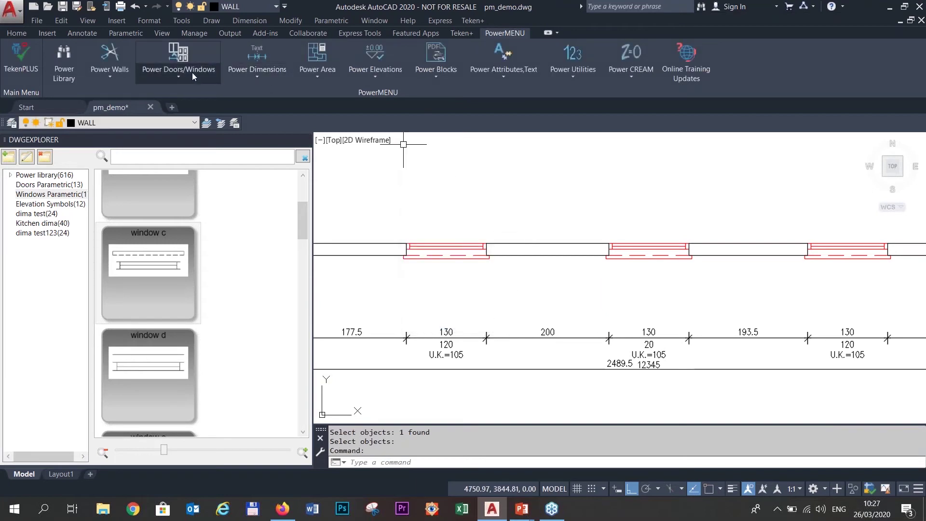
- Cancel, bring the full floor plan back into view, and reopen the Power Dimensions list
left_click(276, 76)
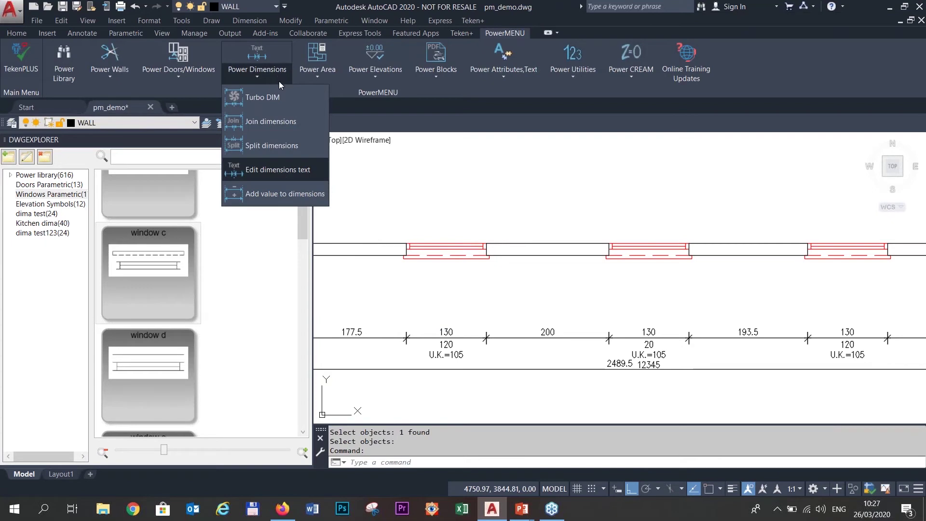
key("Escape")
key("Escape")
scroll(385, 212, "down", 5)
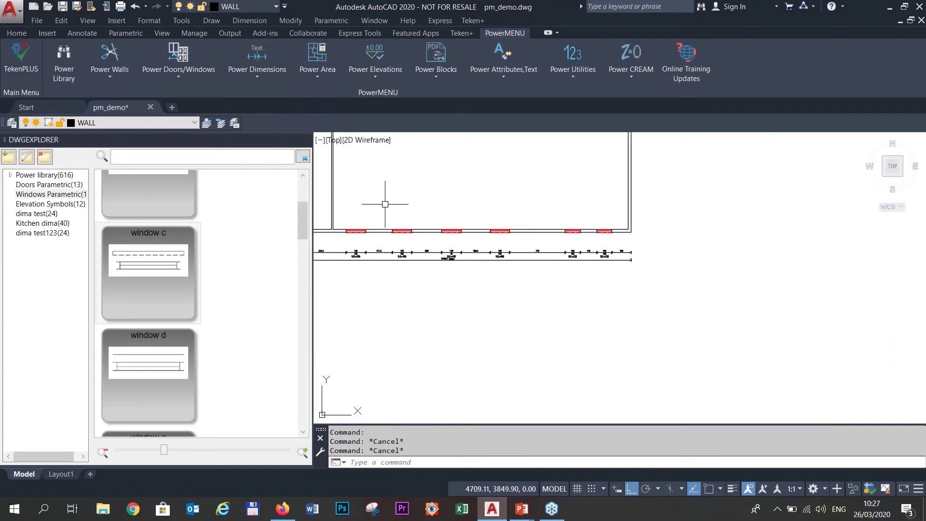
mouse_move(384, 204)
middle_mouse_down()
mouse_move(554, 289)
mouse_move(552, 254)
middle_mouse_up()
scroll(544, 278, "up", 2)
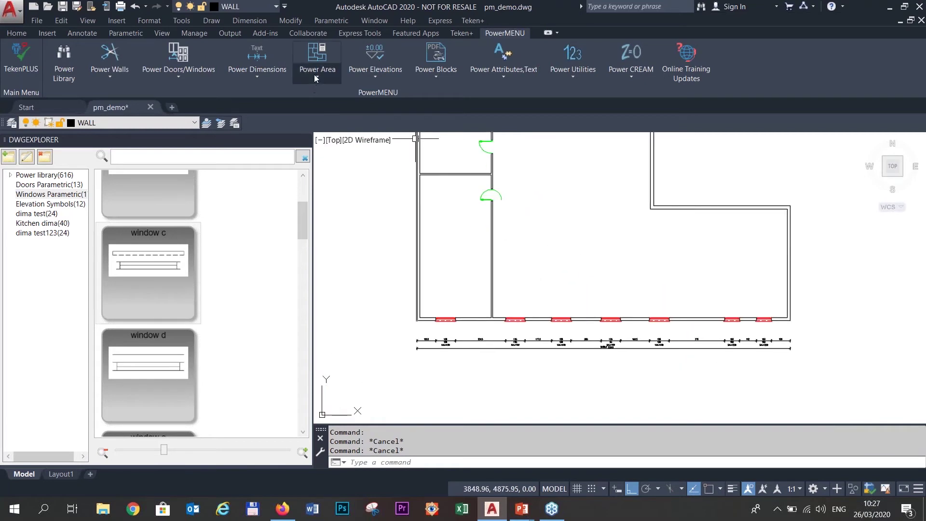
left_click(262, 76)
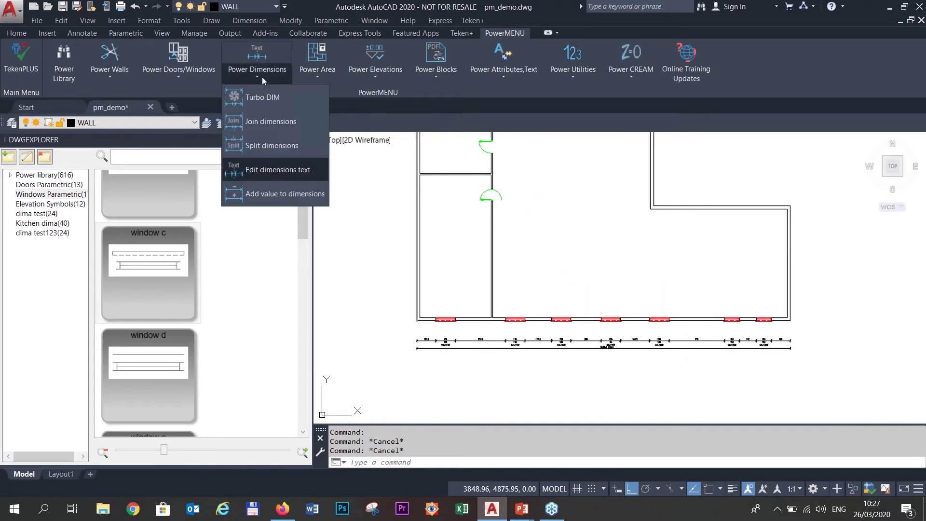
- Run TurboDIM set to convert lines into dimensions, with total dimension off
left_click(270, 96)
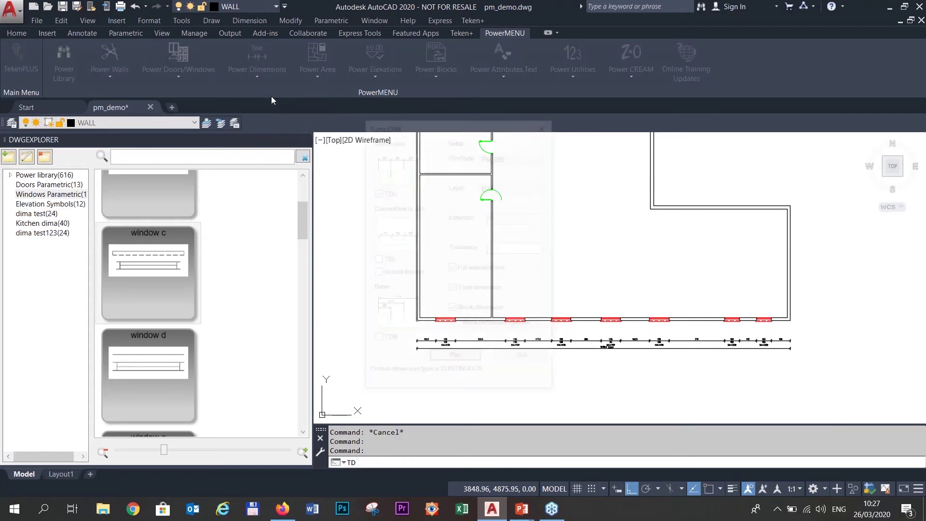
left_click(400, 233)
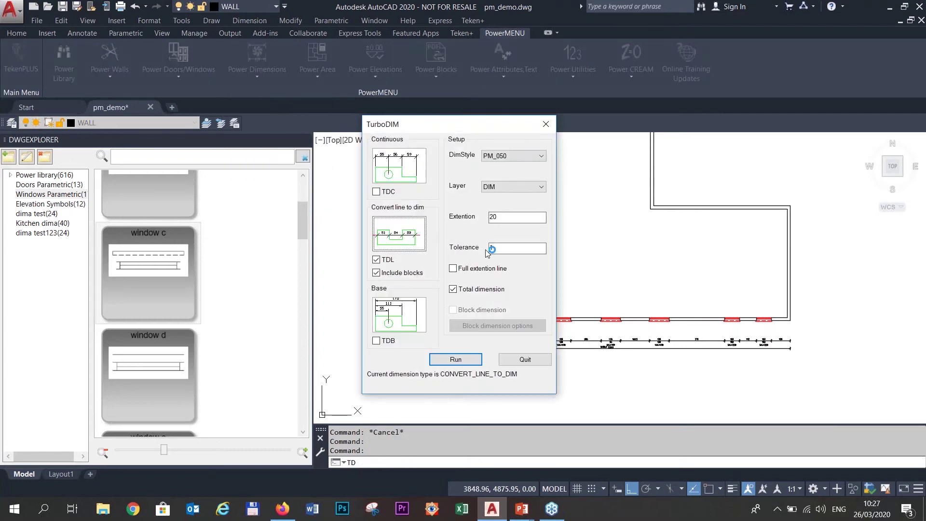
type("1")
left_click(453, 290)
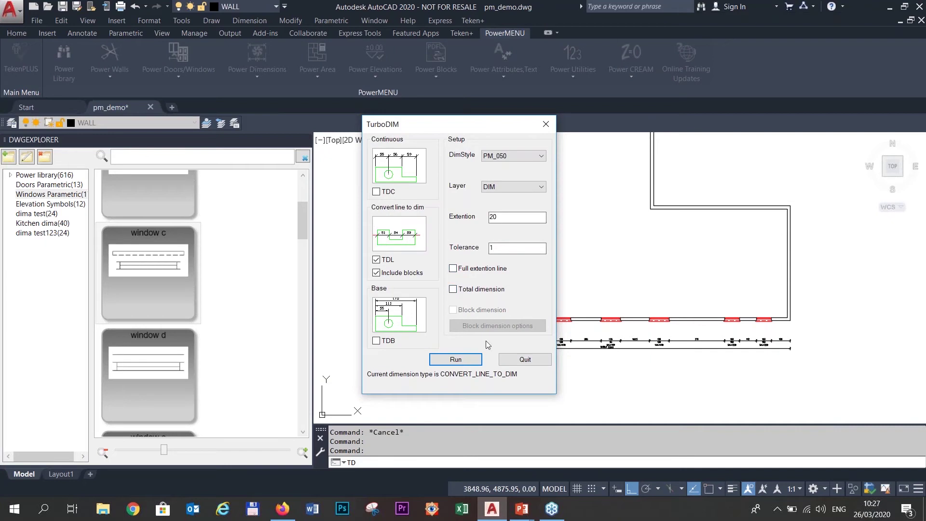
left_click(473, 362)
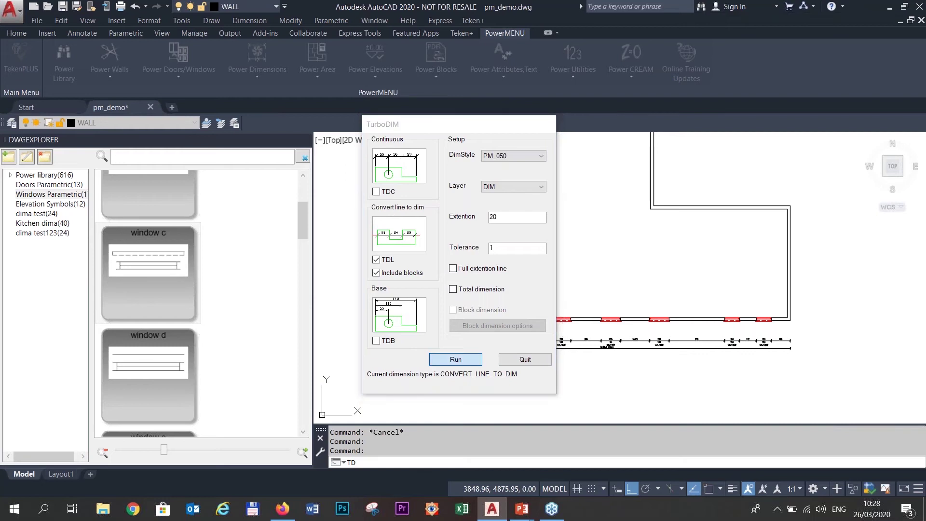
- Draw one horizontal cross line and two vertical cross lines through the rooms
left_click(394, 277)
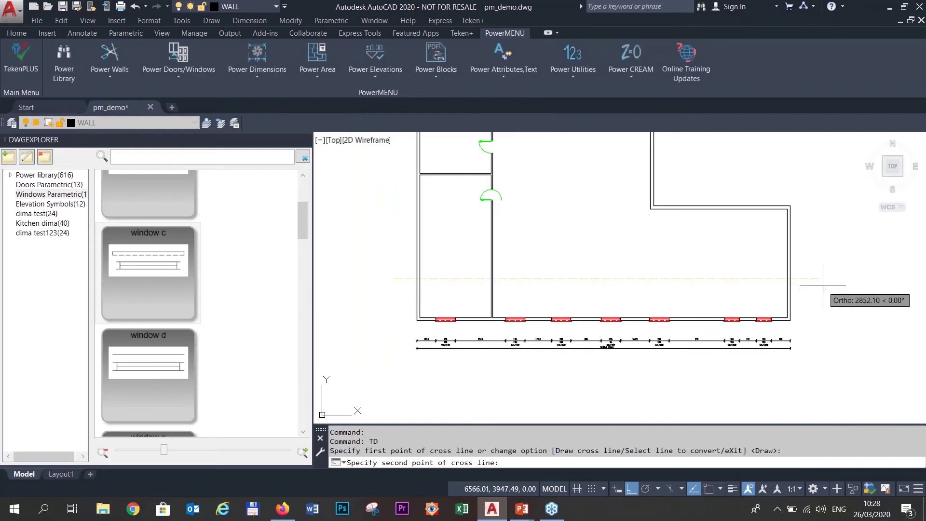
left_click(825, 278)
left_click(693, 196)
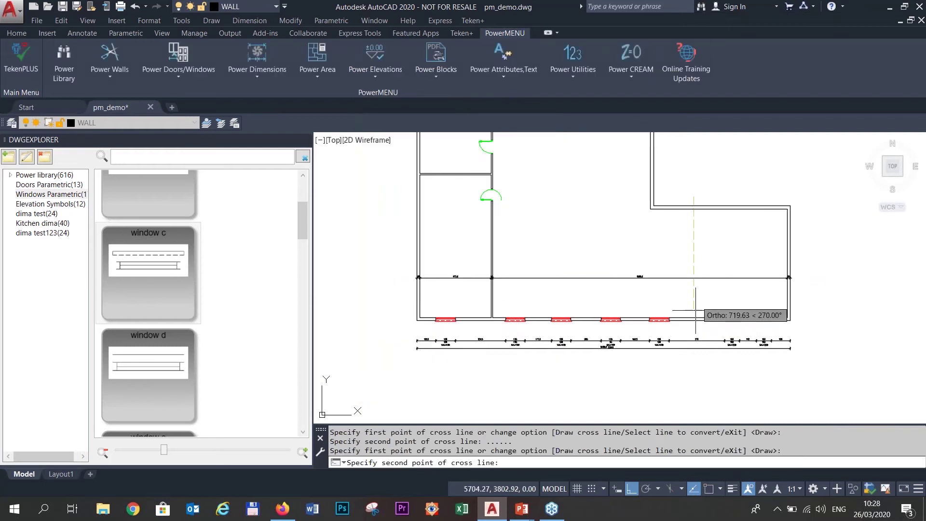
left_click(693, 337)
scroll(511, 266, "down", 2)
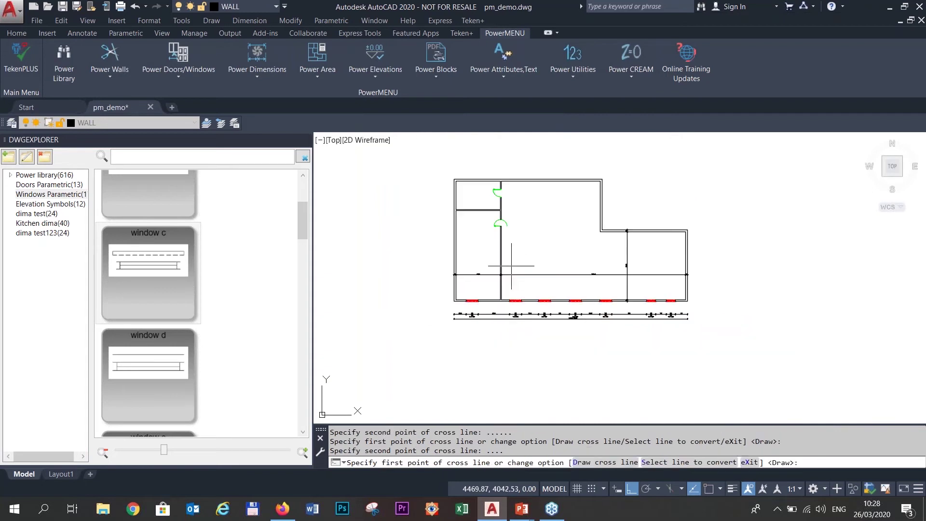
left_click(483, 164)
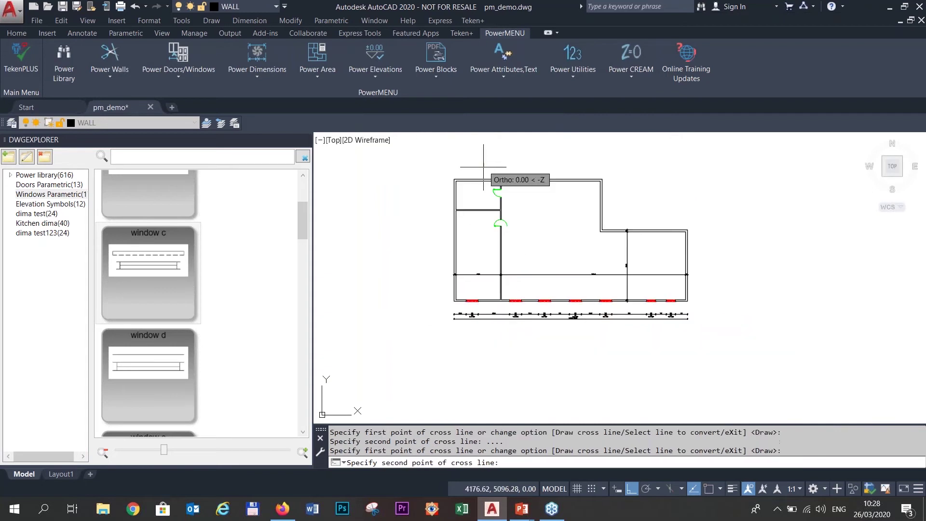
left_click(495, 314)
- Review the new cross-line dimensions across the plan and bring up the dimension tools list
scroll(486, 254, "up", 3)
scroll(488, 254, "up", 2)
scroll(501, 270, "up", 2)
scroll(519, 280, "up", 2)
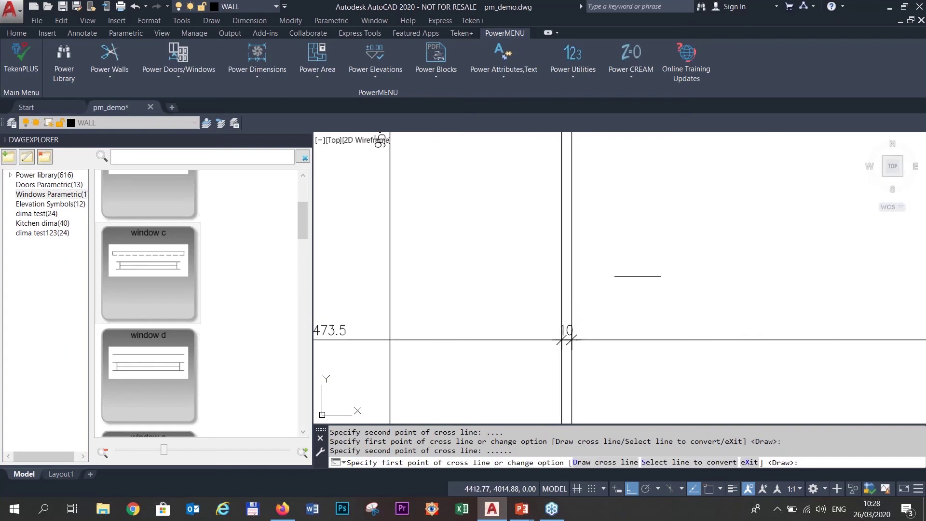
scroll(691, 287, "down", 4)
middle_click_drag(729, 293, 474, 241)
middle_click_drag(777, 310, 740, 318)
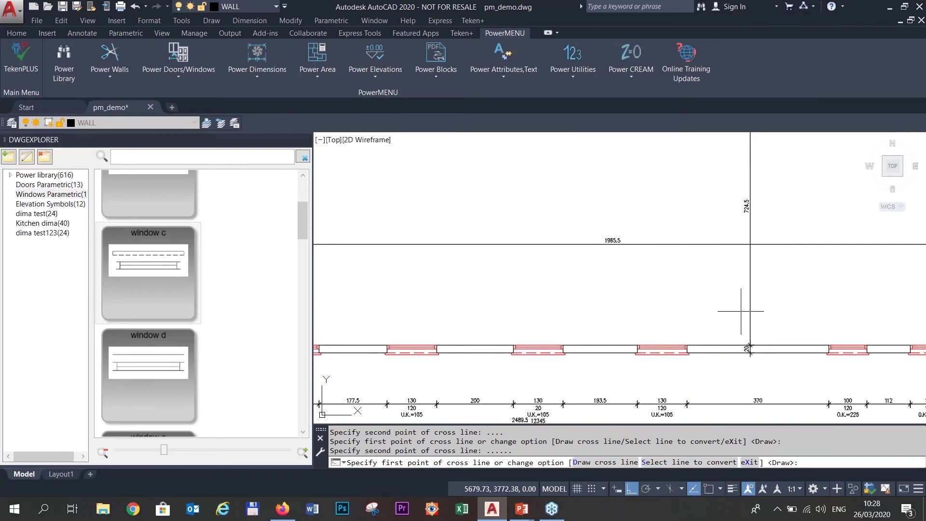
scroll(662, 229, "down", 2)
scroll(642, 212, "down", 2)
middle_click_drag(649, 202, 651, 270)
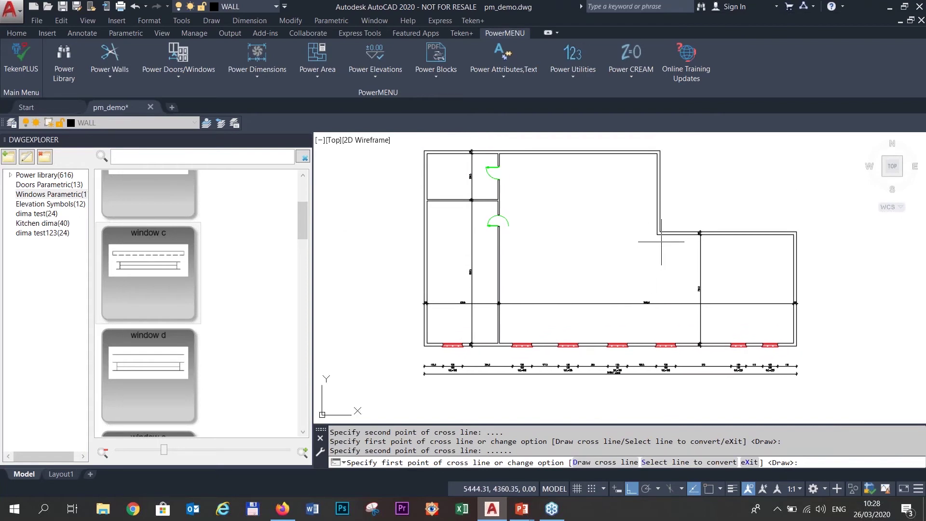
left_click(262, 77)
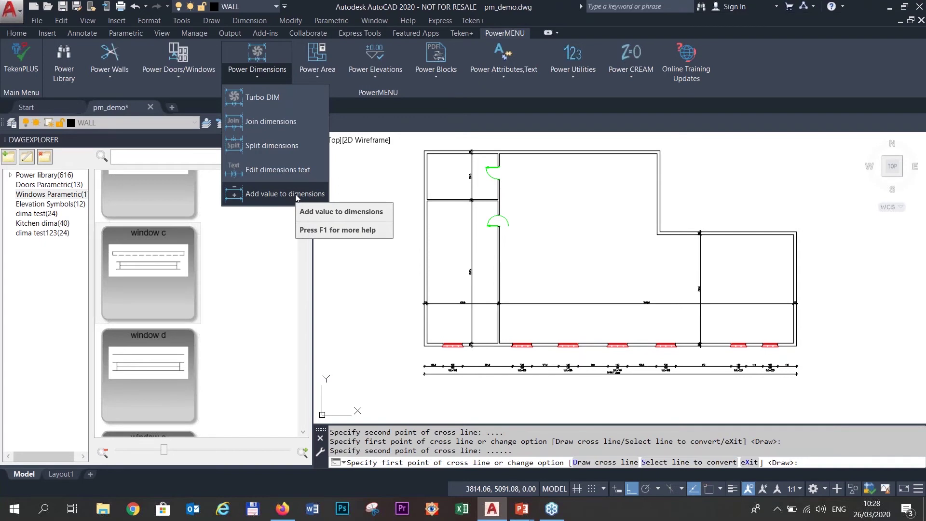
- Start Add value to dimensions and window-select the 950.5 and 473.5 dimensions
left_click(295, 193)
scroll(429, 288, "up", 4)
scroll(430, 287, "down", 5)
scroll(548, 310, "up", 4)
scroll(537, 262, "up", 2)
left_click(527, 248)
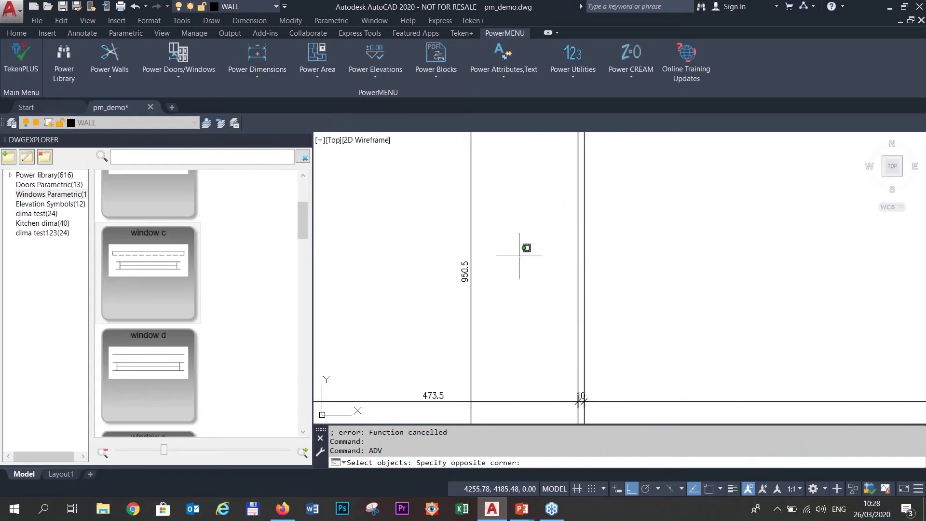
left_click(421, 405)
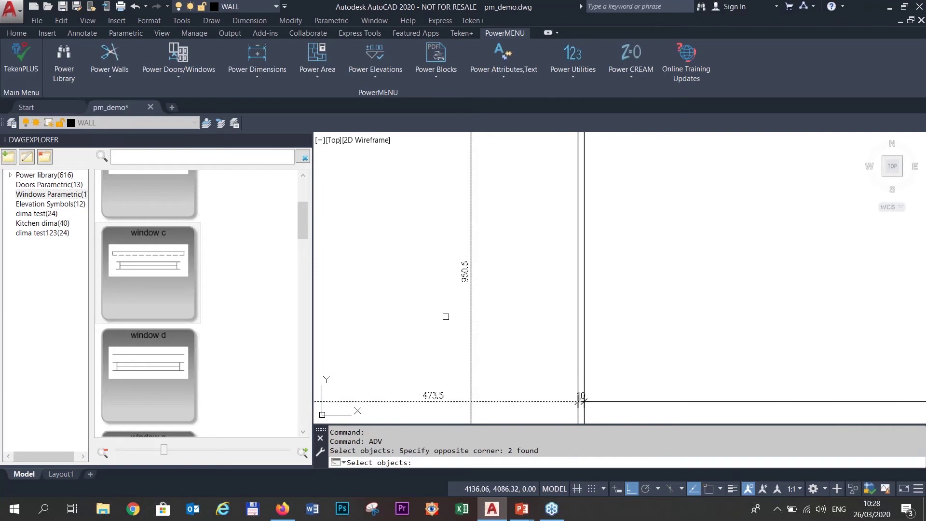
key("Return")
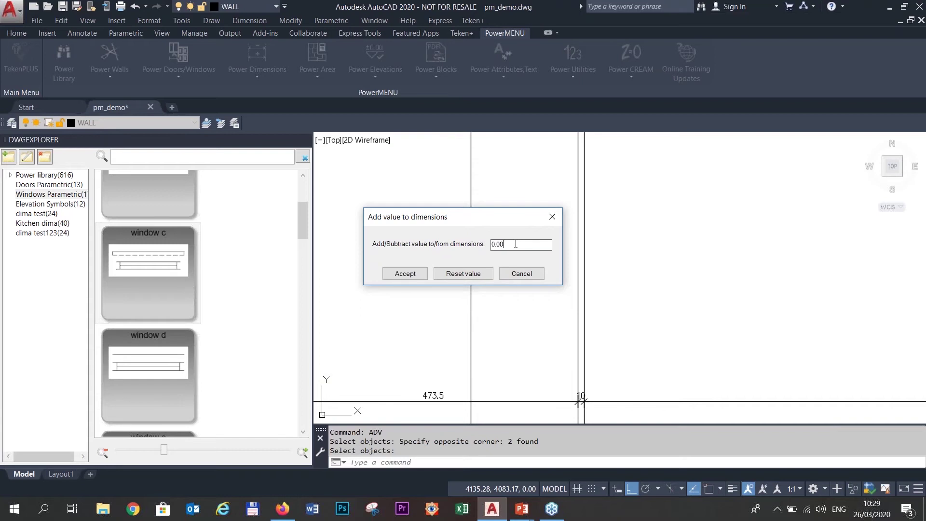
- Add 5 to both dimensions so they read 955.5 and 478.5
left_click_drag(515, 244, 487, 246)
left_click_drag(504, 217, 645, 176)
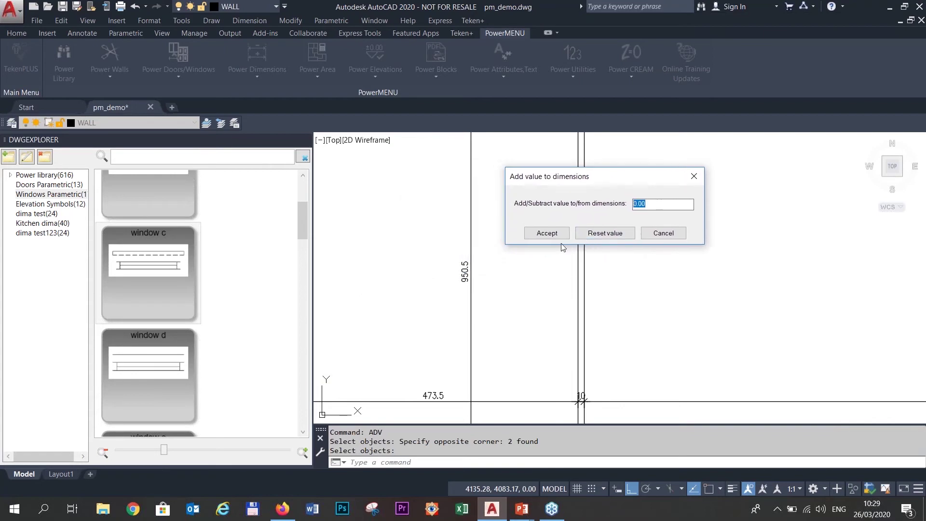
type("5")
left_click(561, 234)
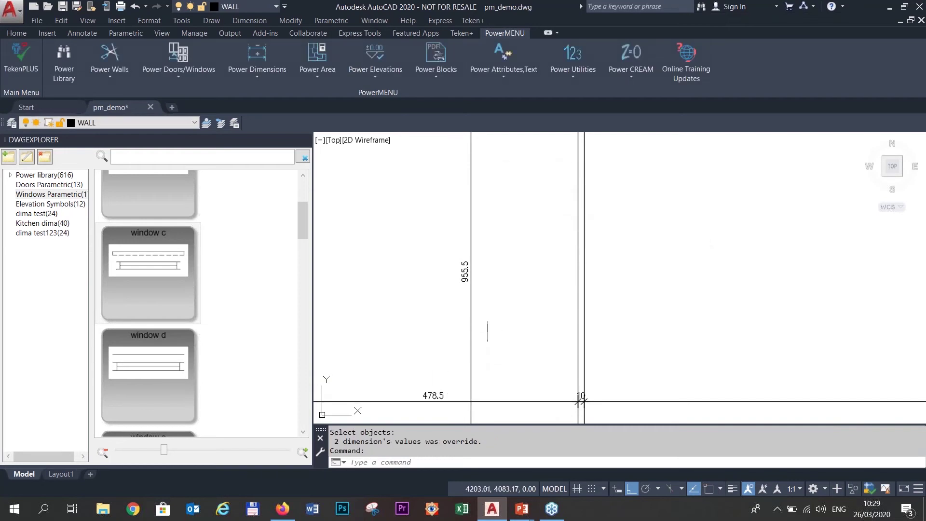
key("Return")
left_click(526, 261)
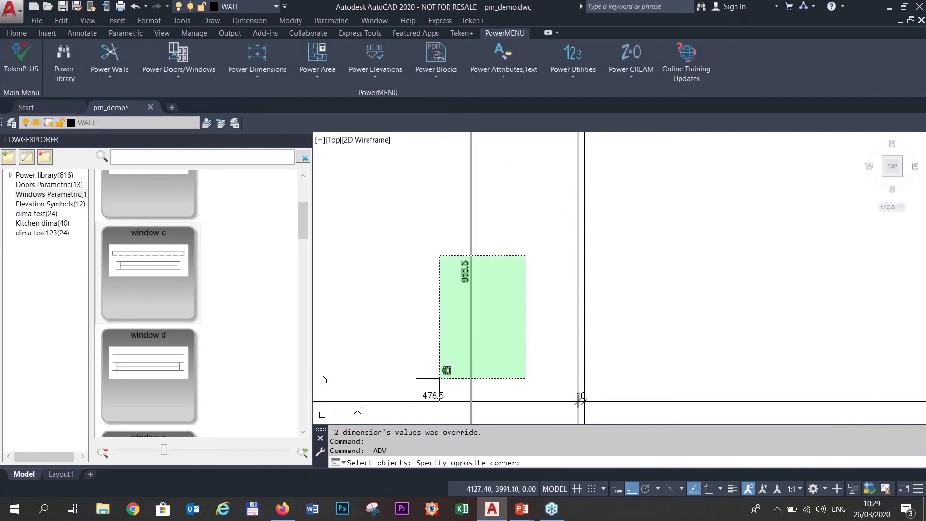
- Subtract 10 from the two dimensions, giving 940.5 and 463.5
left_click(427, 407)
key("Return")
double_click(650, 203)
type("5.00")
left_click_drag(650, 203, 629, 203)
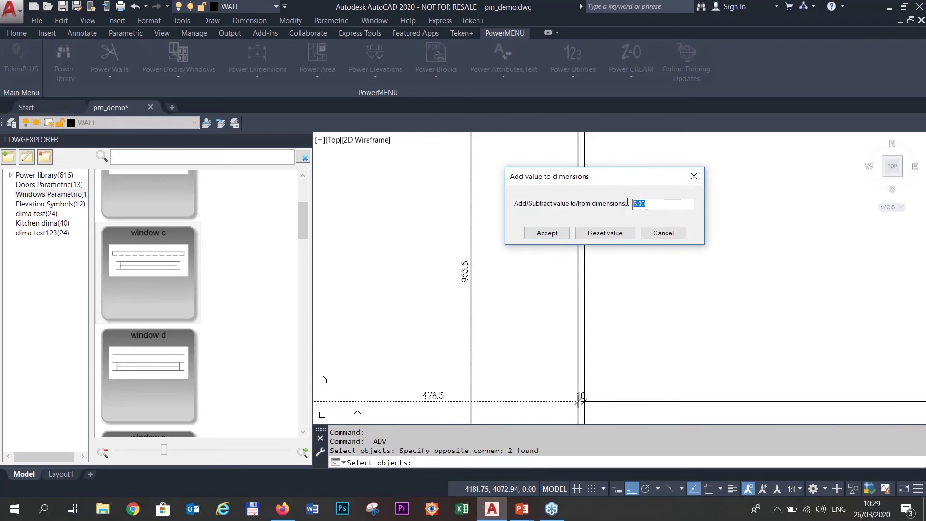
type("-")
type("10")
left_click(559, 232)
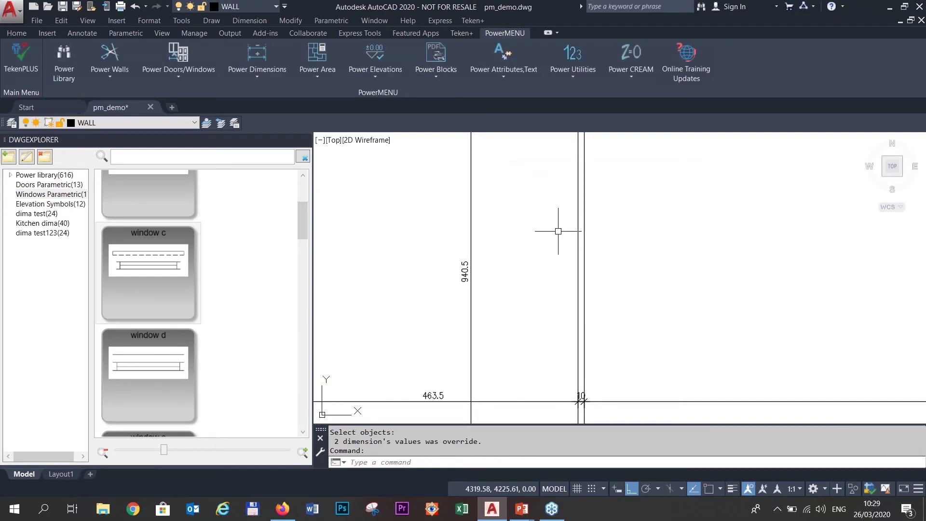
- Reset both dimensions to their measured values 950.5 and 473.5 with ADV
type("ADV")
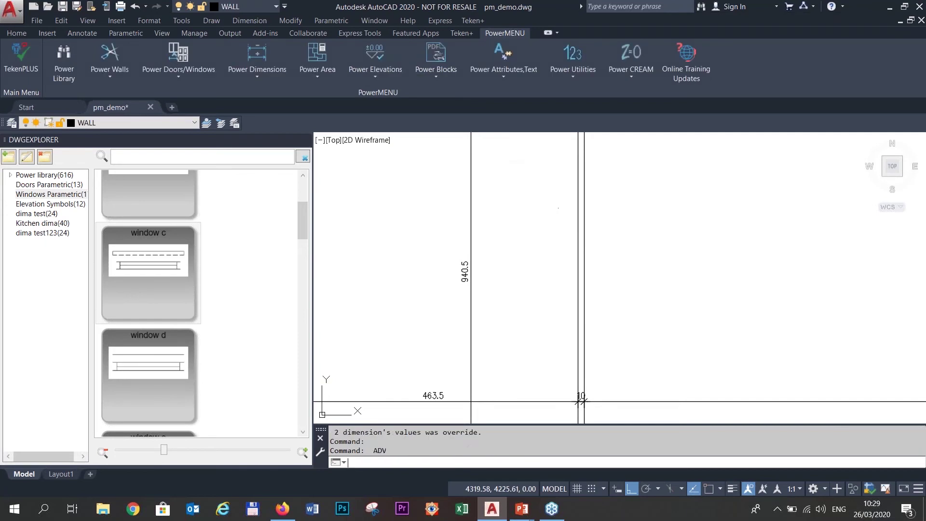
key("Return")
left_click(523, 208)
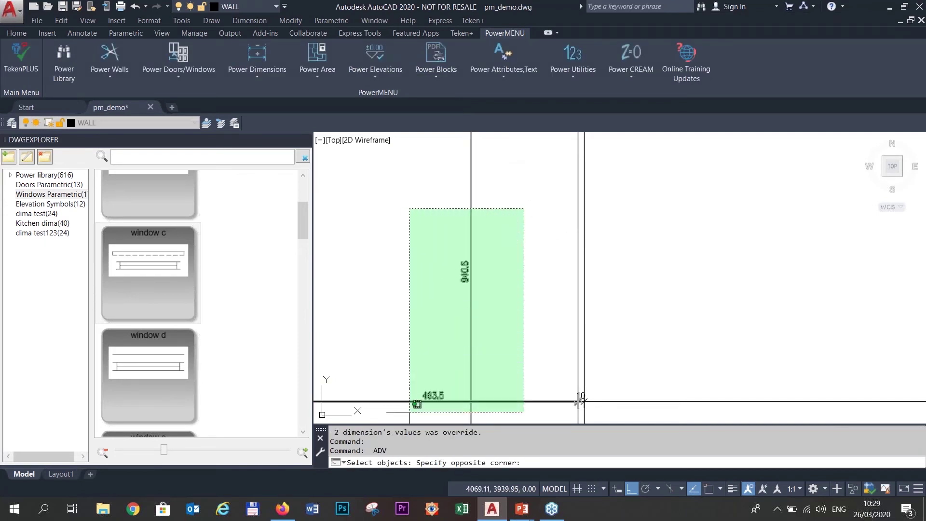
left_click(410, 405)
key("Return")
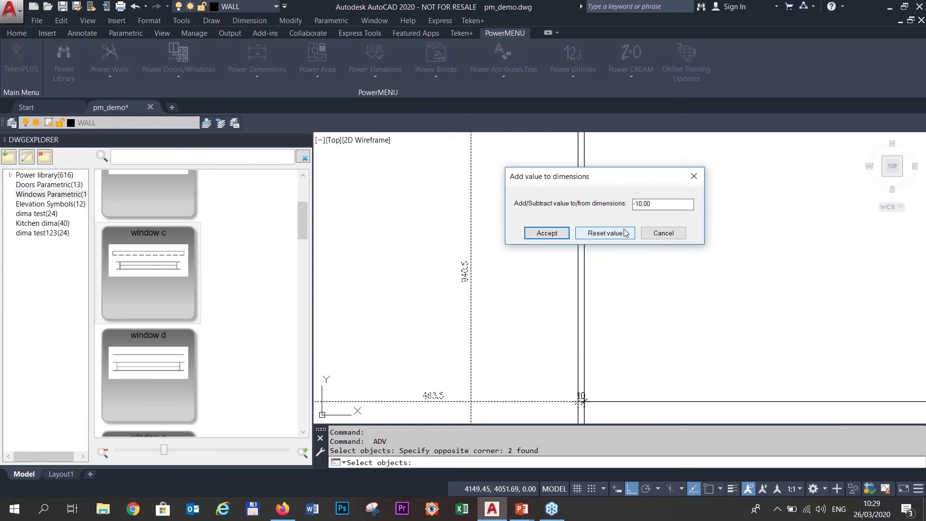
left_click(626, 233)
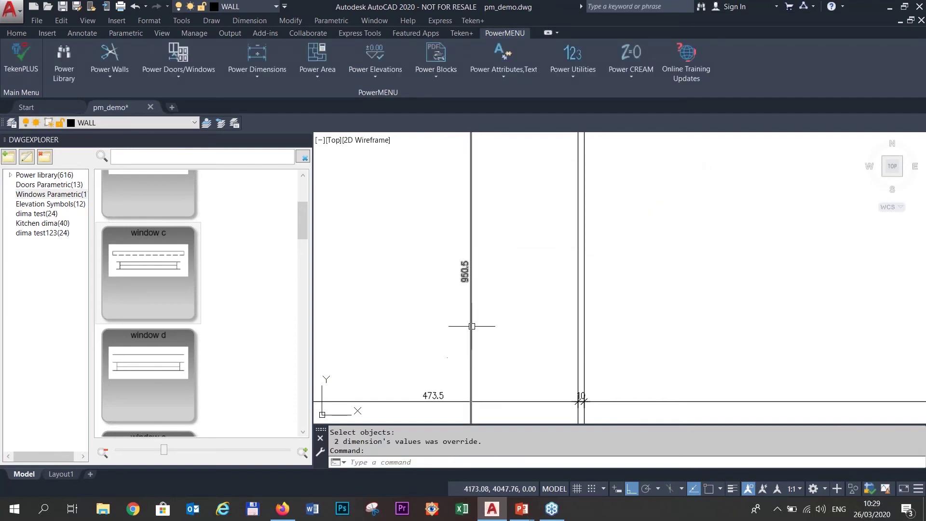
scroll(570, 296, "down", 5)
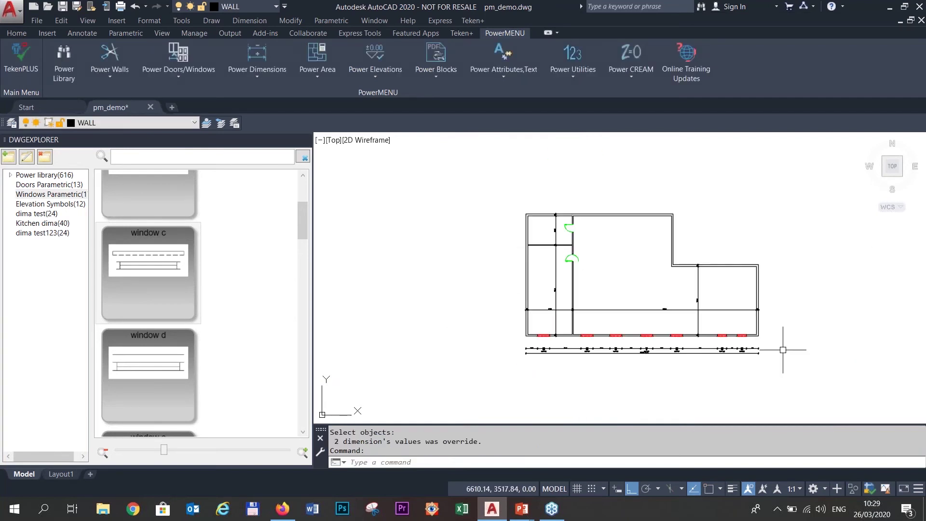
scroll(783, 347, "up", 2)
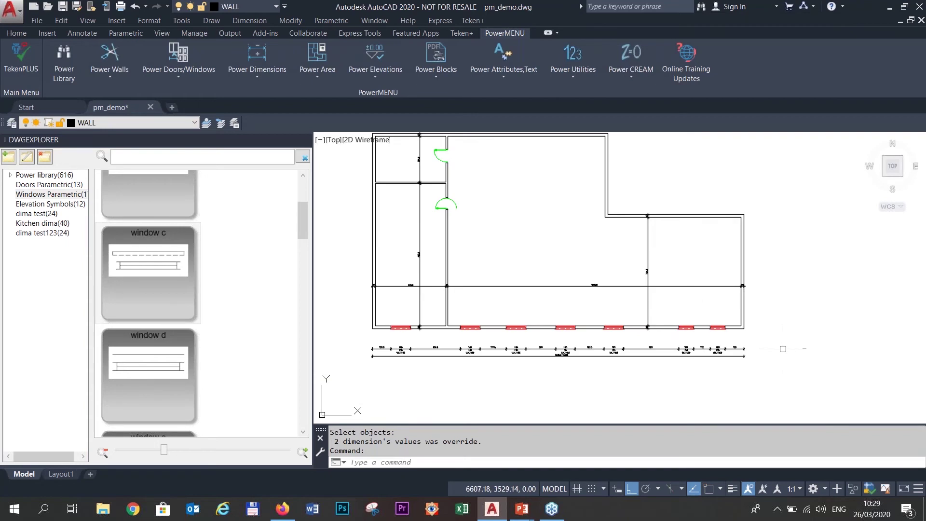
left_click(254, 72)
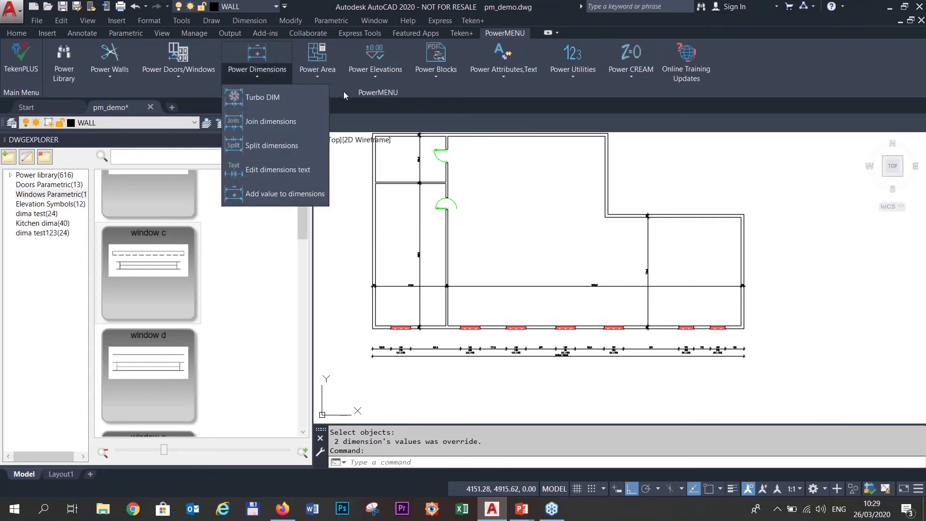
key("Escape")
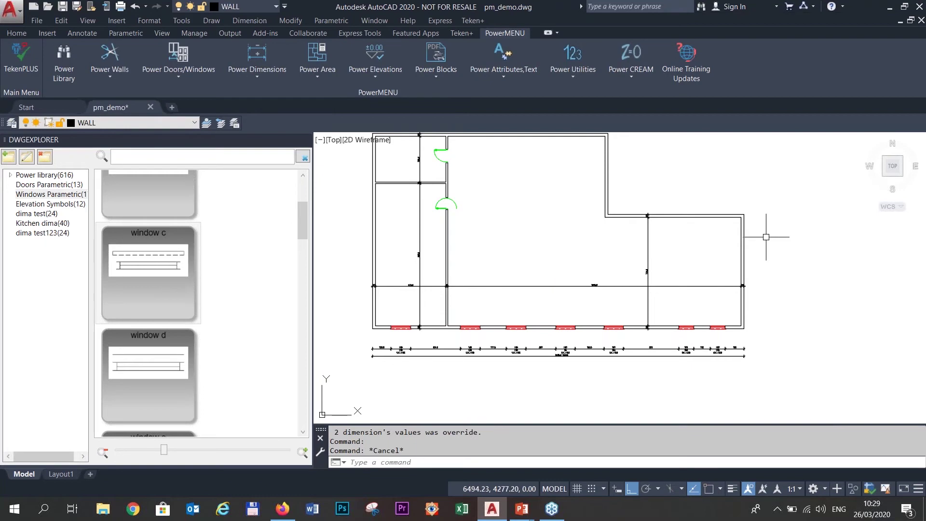
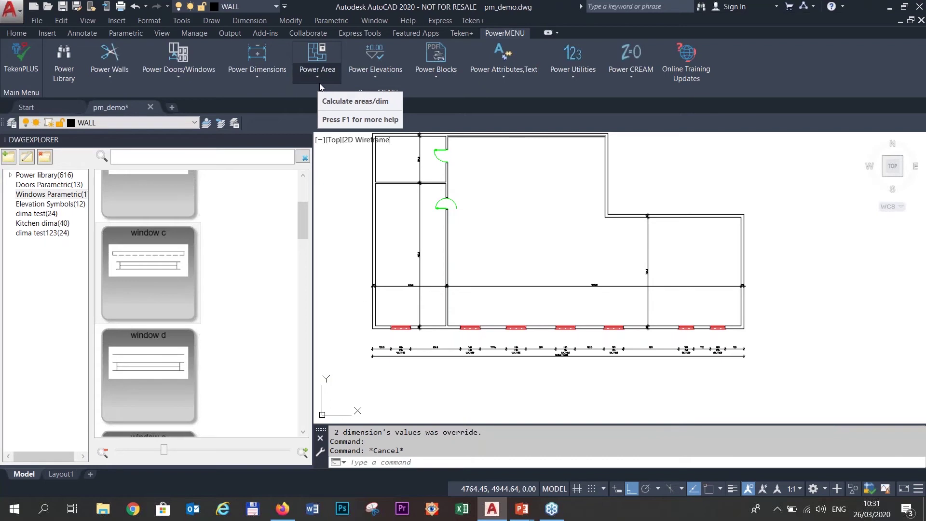
- Zoom out and pan so the whole floor plan sits left with free space on the right
scroll(532, 212, "down", 2)
middle_click_drag(543, 231, 500, 265)
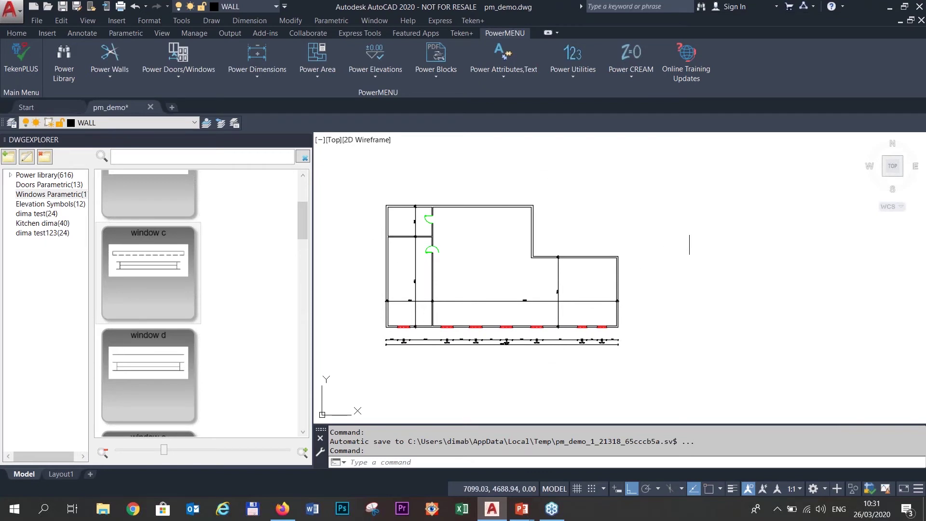
- Copy the entire floor plan, with its dimensions, to the right of the original
type("copy")
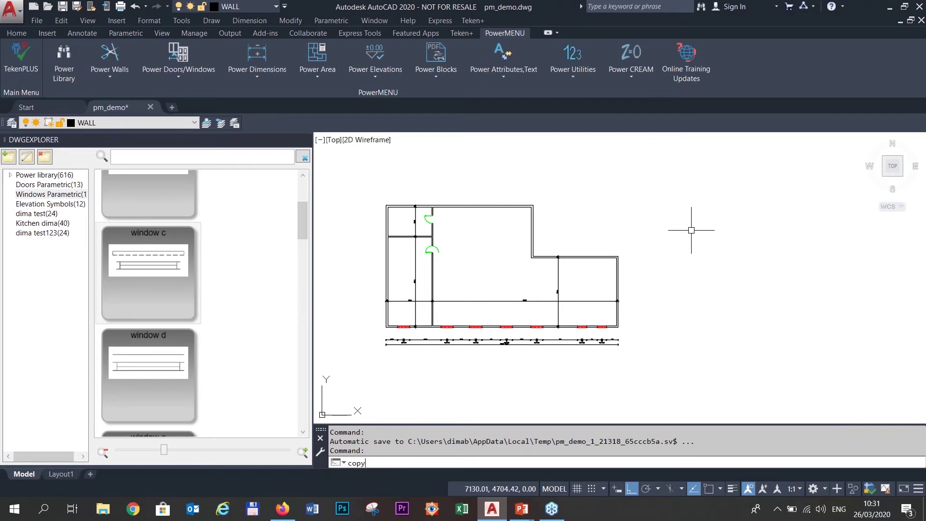
key("Return")
left_click(641, 169)
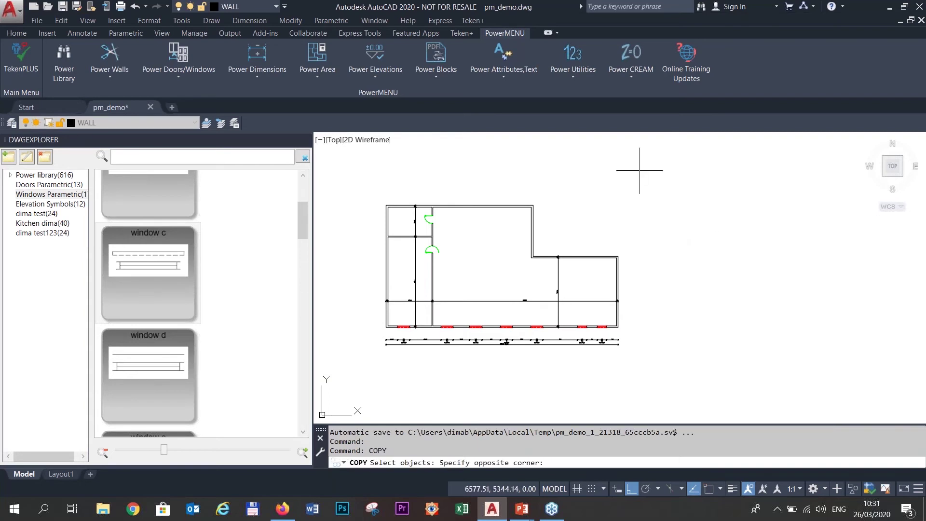
left_click(376, 364)
key("Return")
left_click(466, 291)
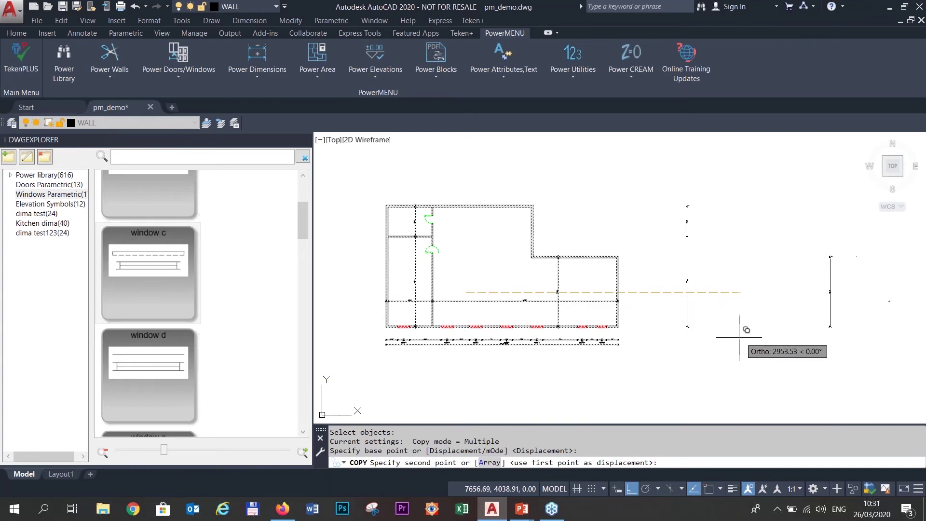
left_click(724, 337)
key("Escape")
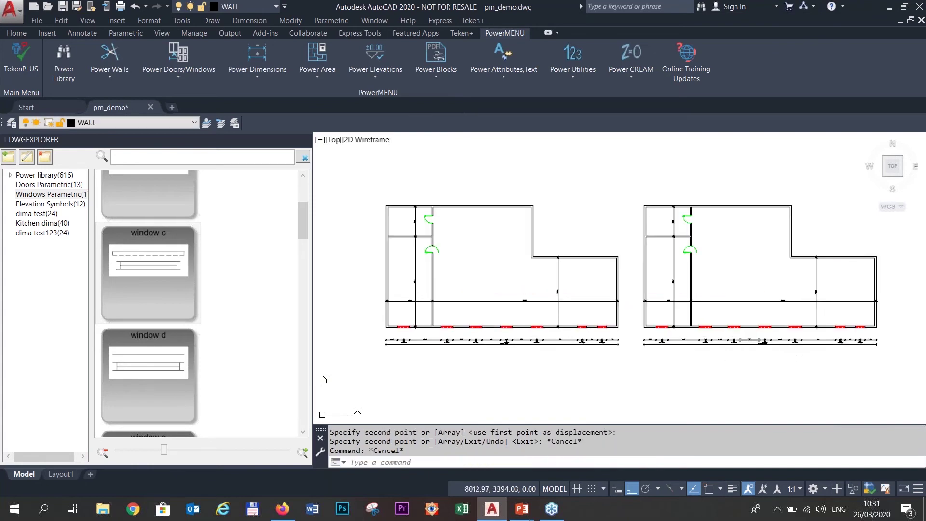
- Erase the copy's dimension line and several of its interior walls
left_click(895, 346)
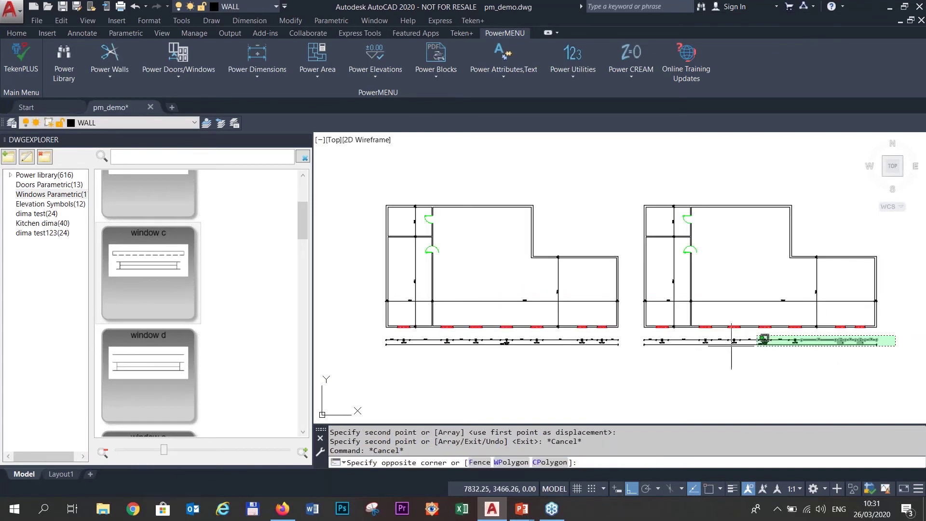
left_click(641, 355)
key("Delete")
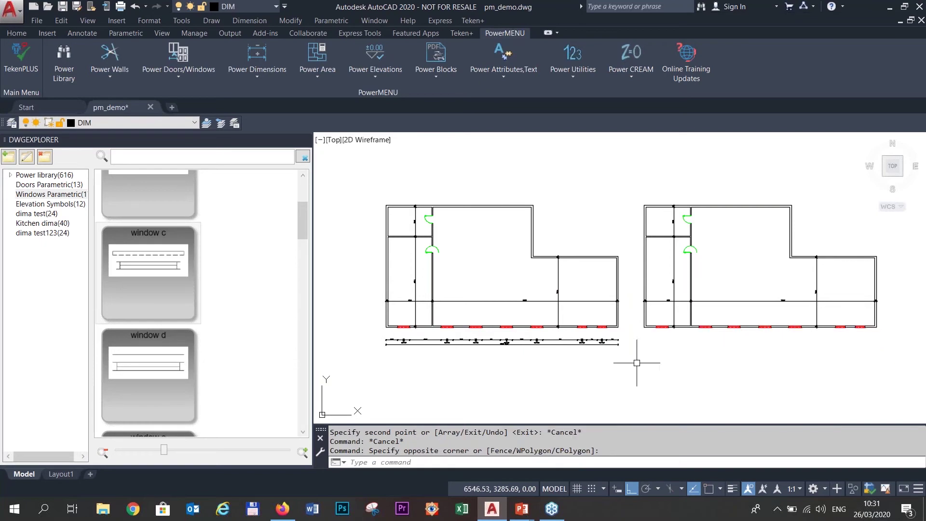
left_click(823, 279)
left_click(766, 316)
key("Delete")
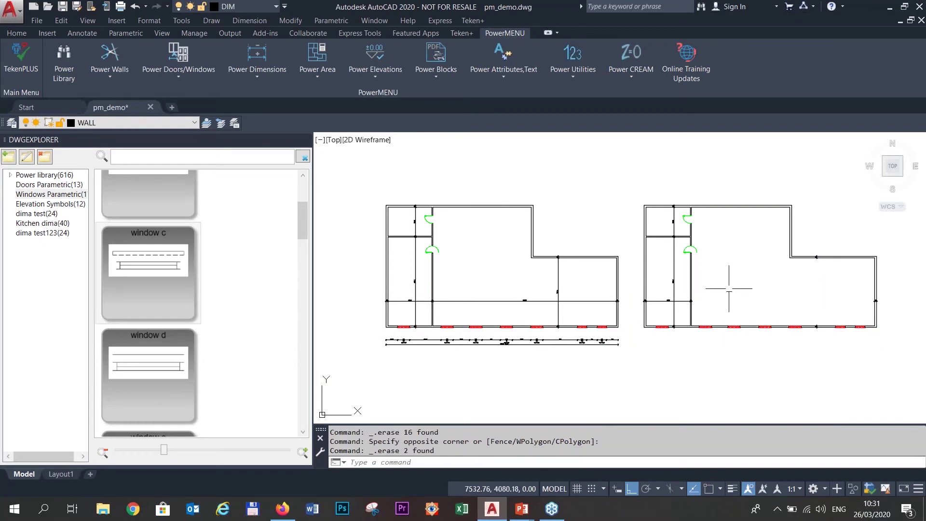
left_click(681, 273)
left_click(658, 311)
key("Delete")
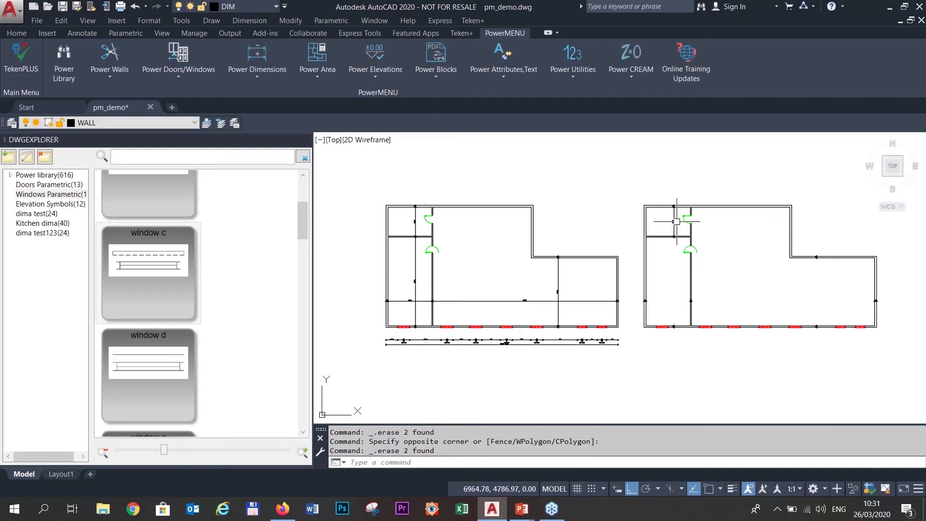
left_click(674, 222)
key("Delete")
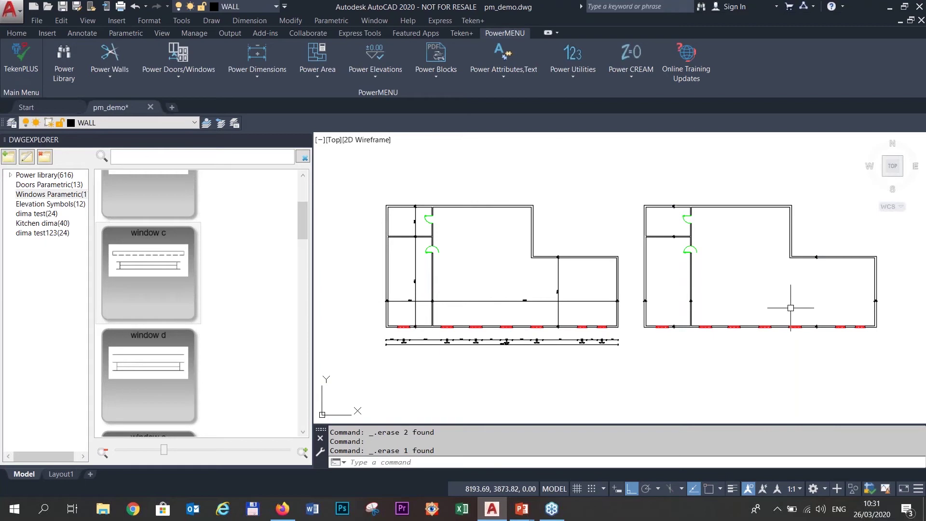
scroll(675, 289, "up", 2)
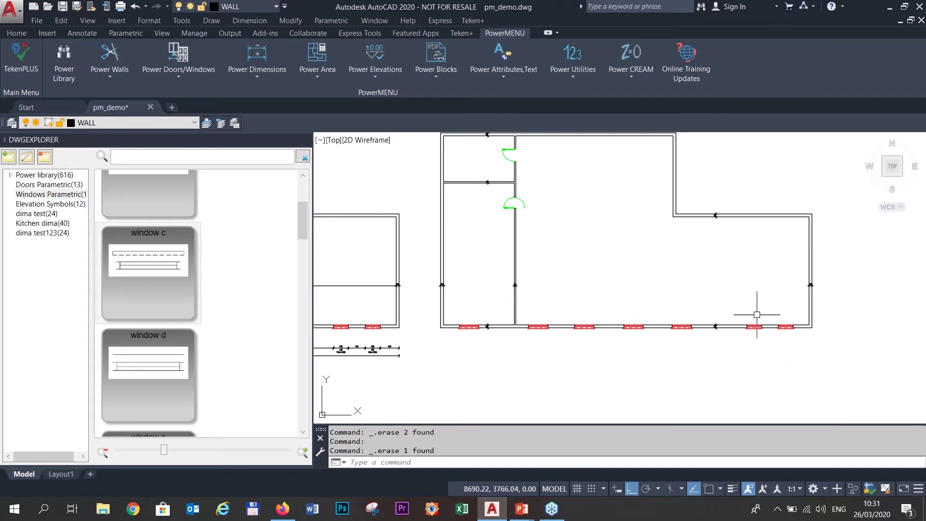
type("lay")
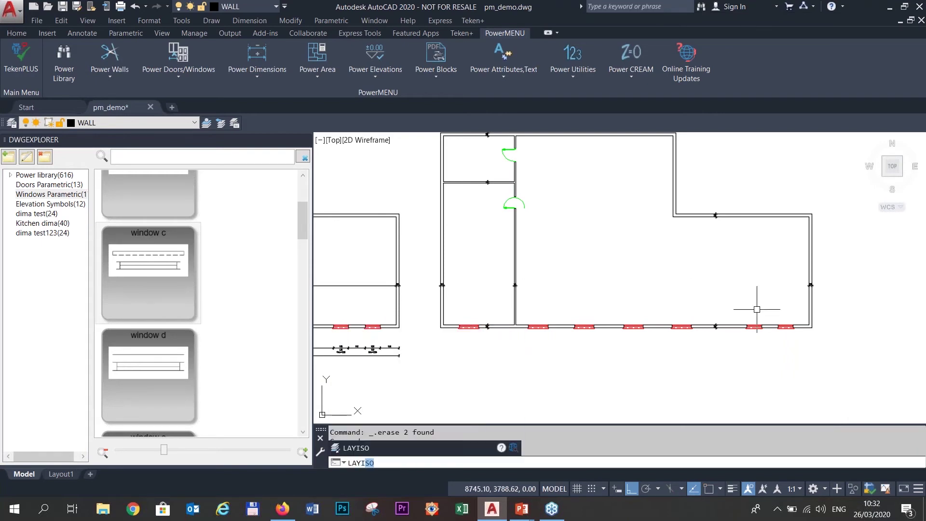
key("Return")
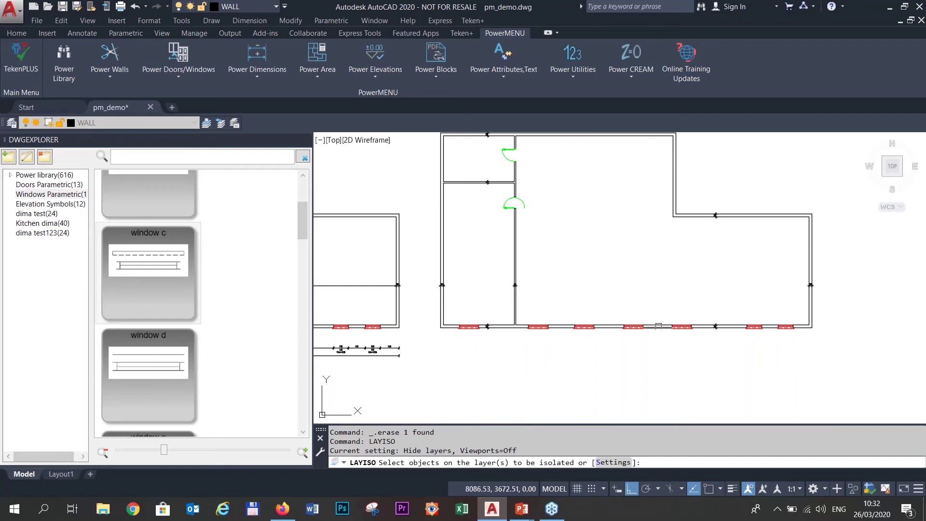
left_click(659, 327)
right_click(659, 333)
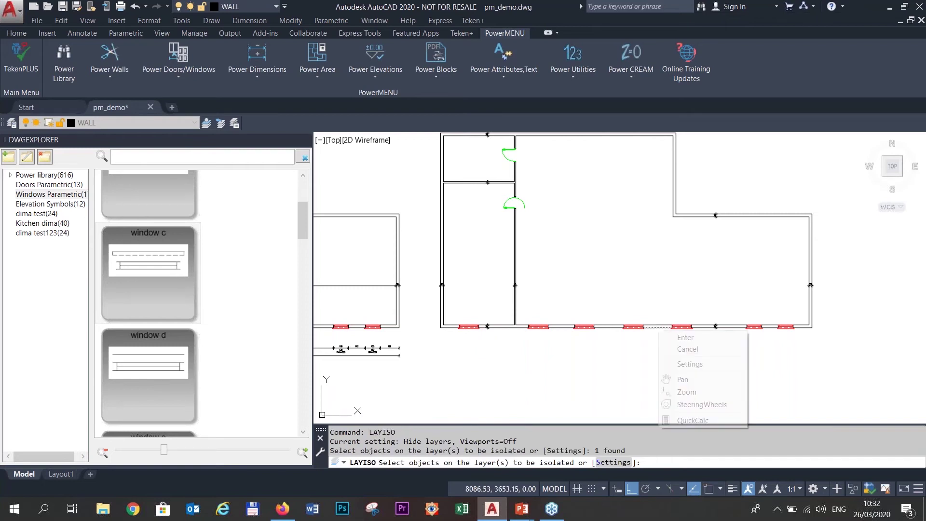
left_click(689, 337)
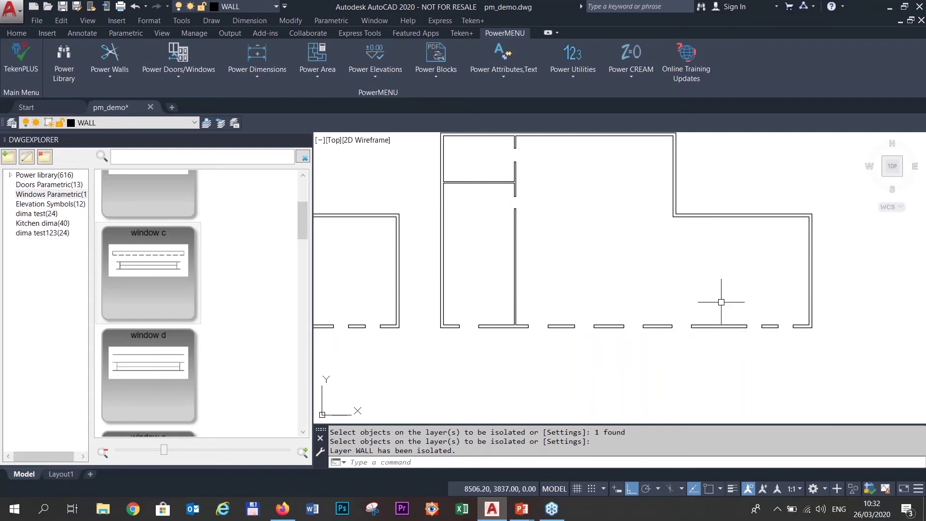
key("ctrl+z")
mouse_move(632, 289)
middle_mouse_down()
mouse_move(641, 343)
mouse_move(627, 346)
middle_mouse_up()
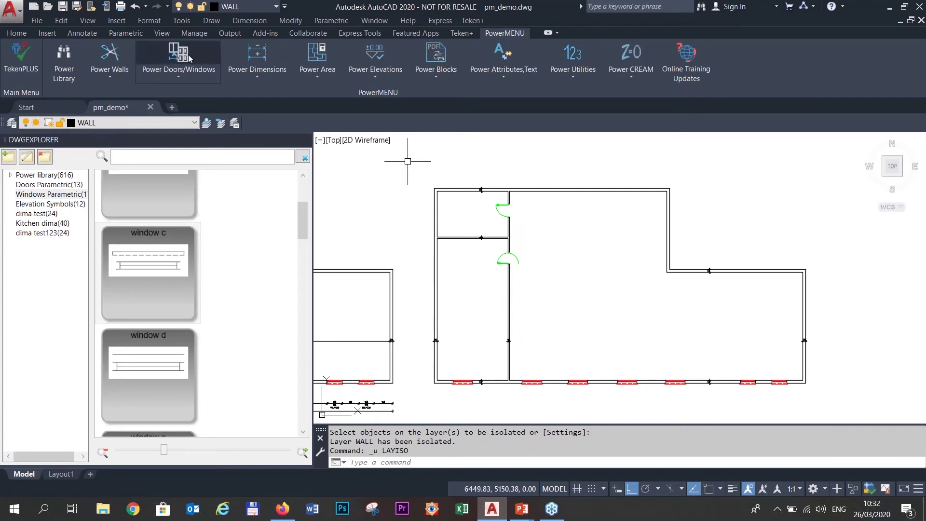
- Use Erase Doors/Windows on the copied plan to strip all its openings
left_click(171, 79)
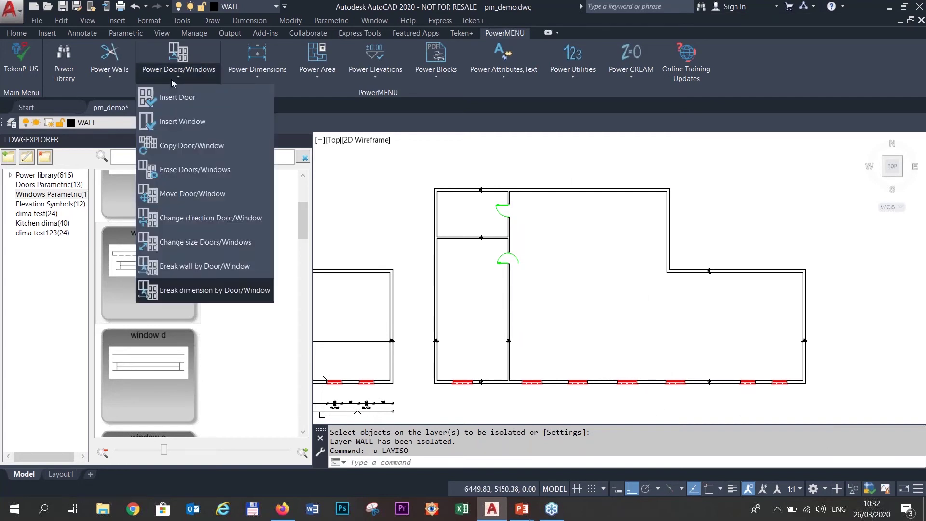
left_click(195, 172)
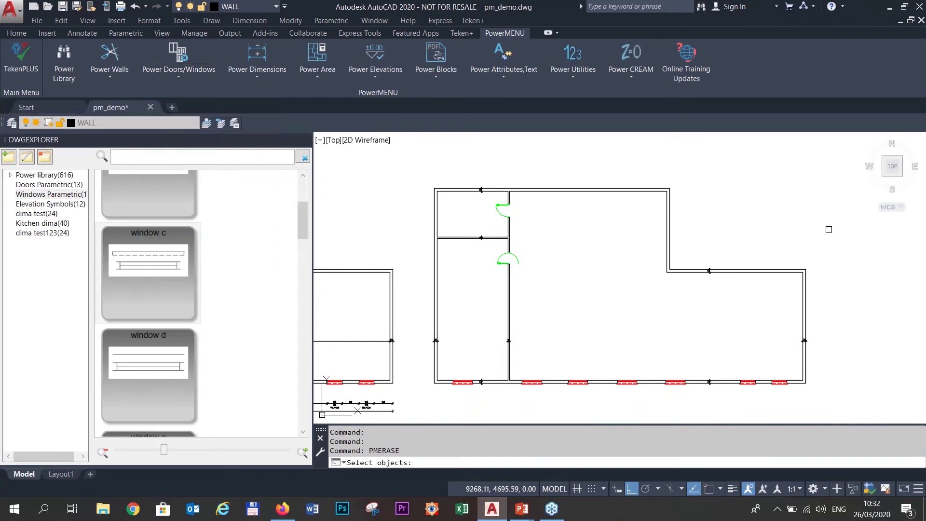
left_click(833, 154)
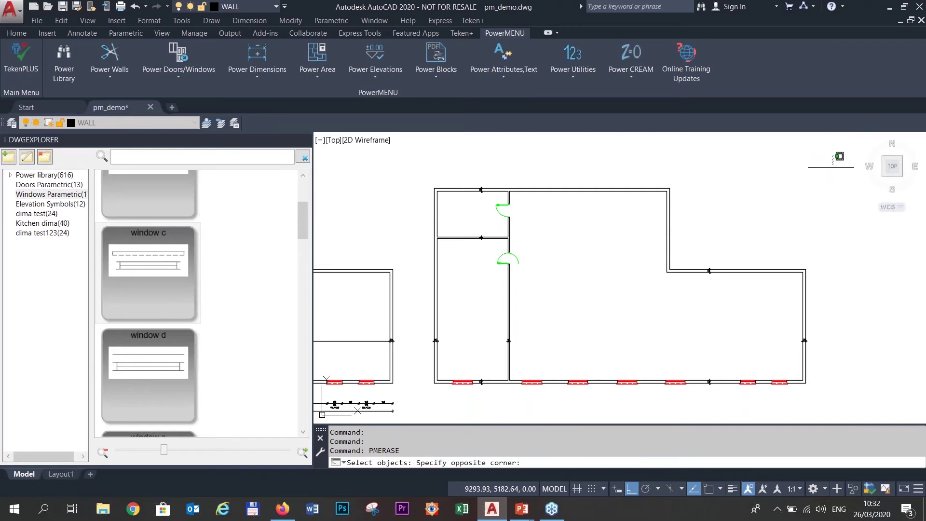
left_click(427, 389)
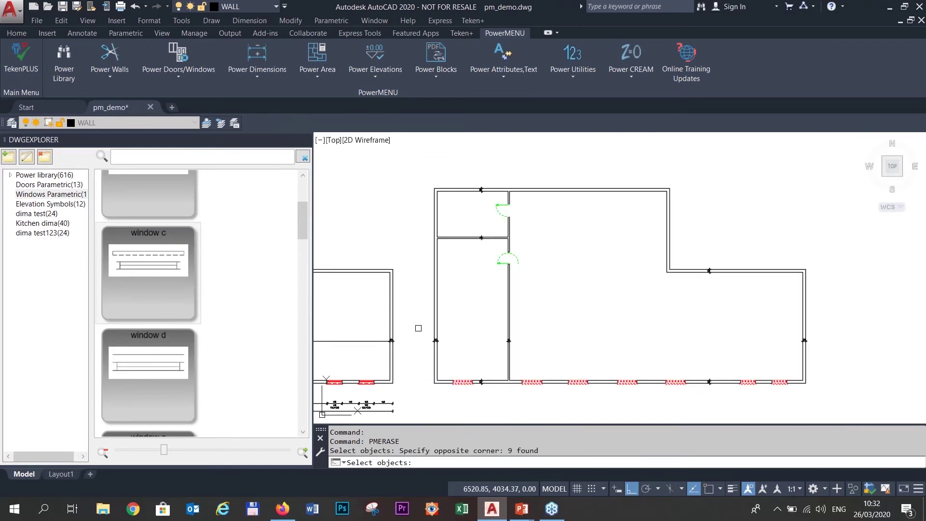
key("Return")
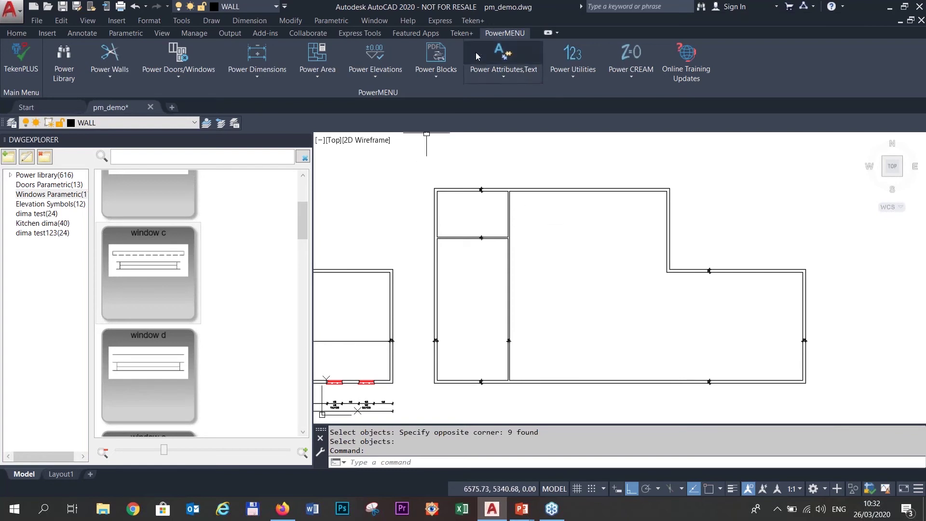
- Run Gbound on the copied plan's walls to create closed magenta room outlines
left_click(30, 68)
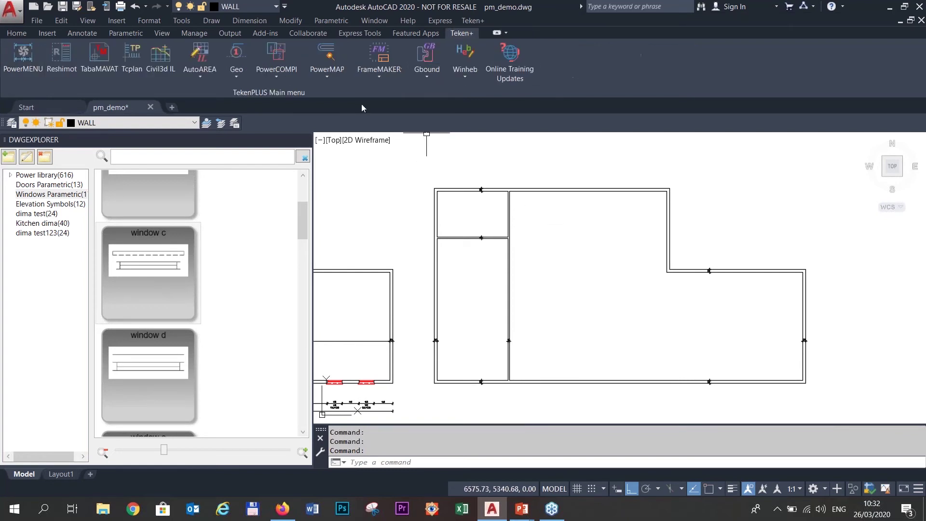
left_click(432, 78)
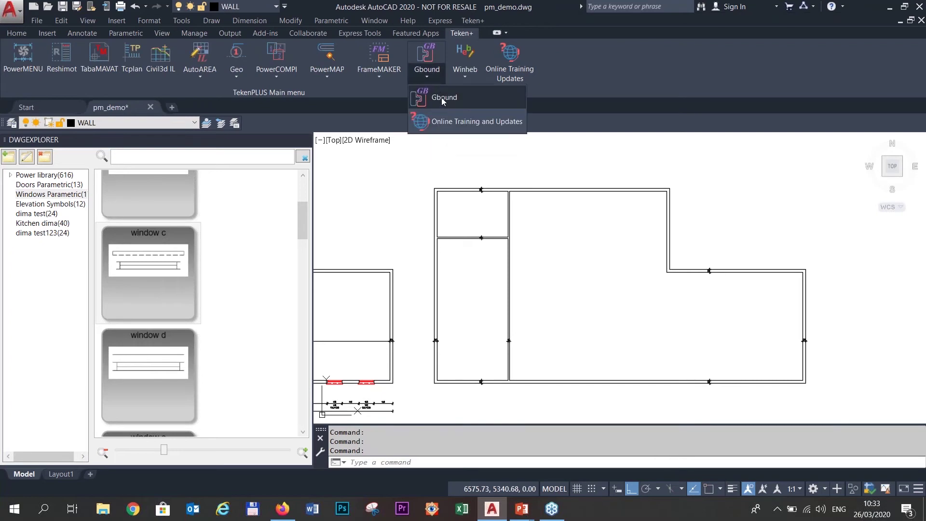
left_click(441, 97)
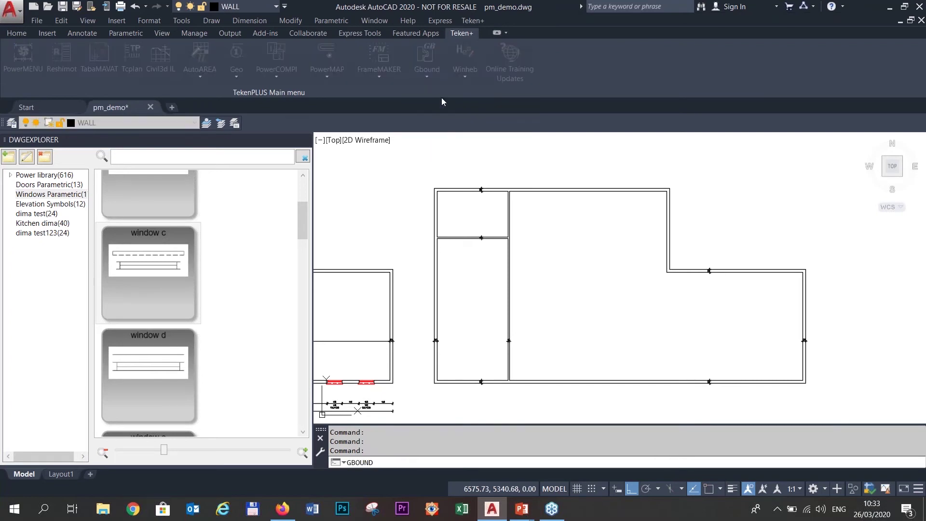
left_click(387, 364)
key("Return")
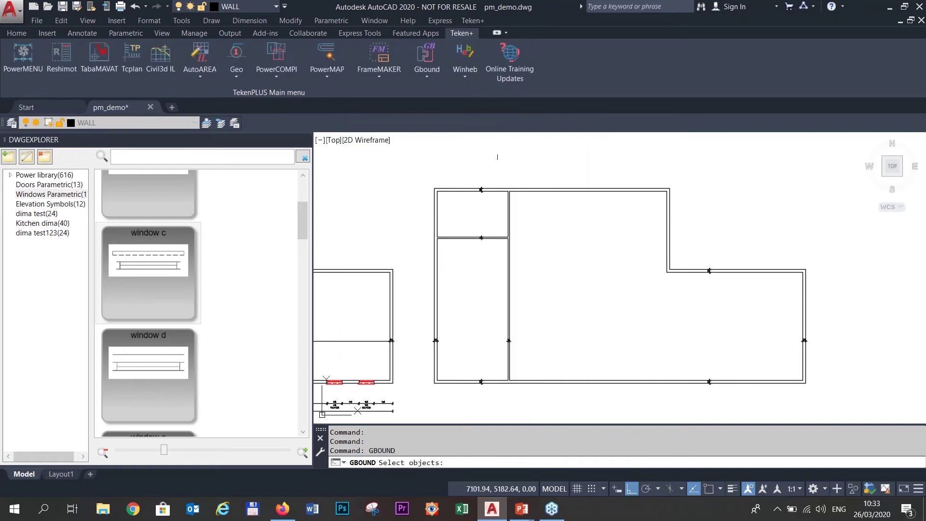
left_click(404, 174)
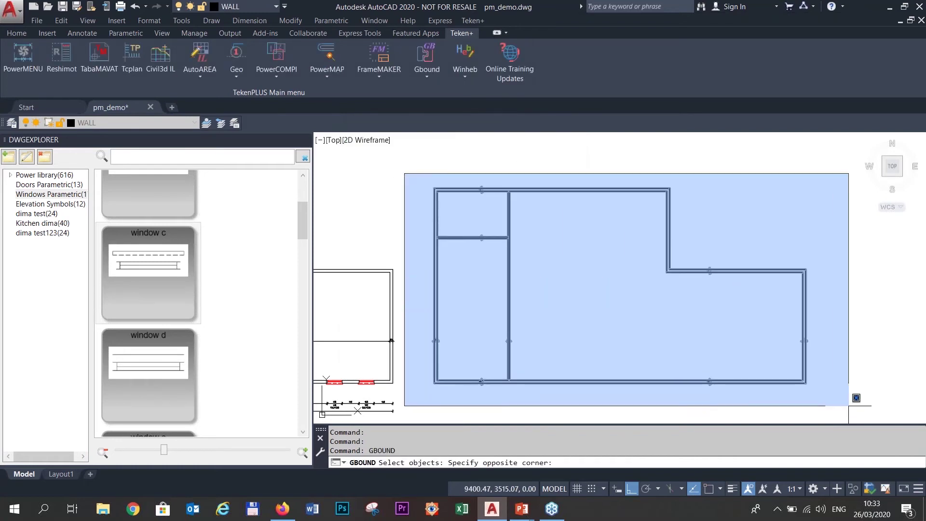
left_click(839, 398)
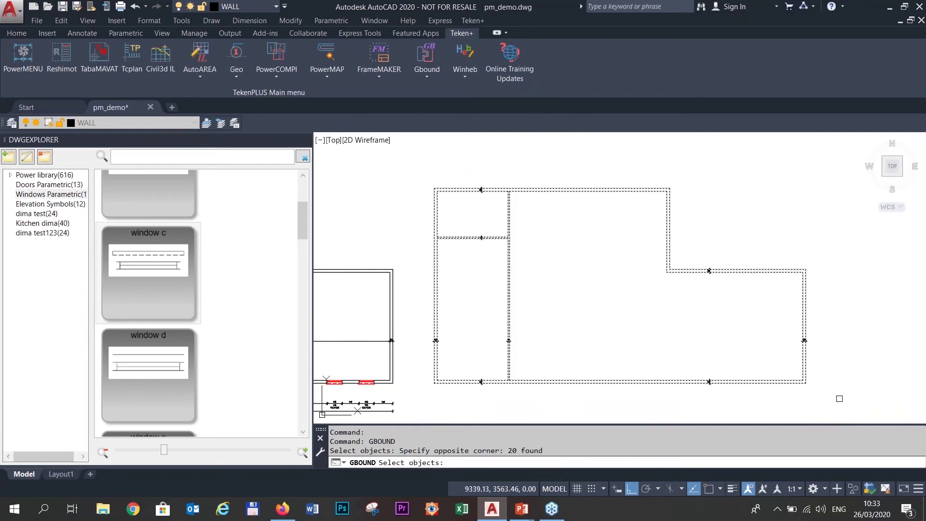
key("Return")
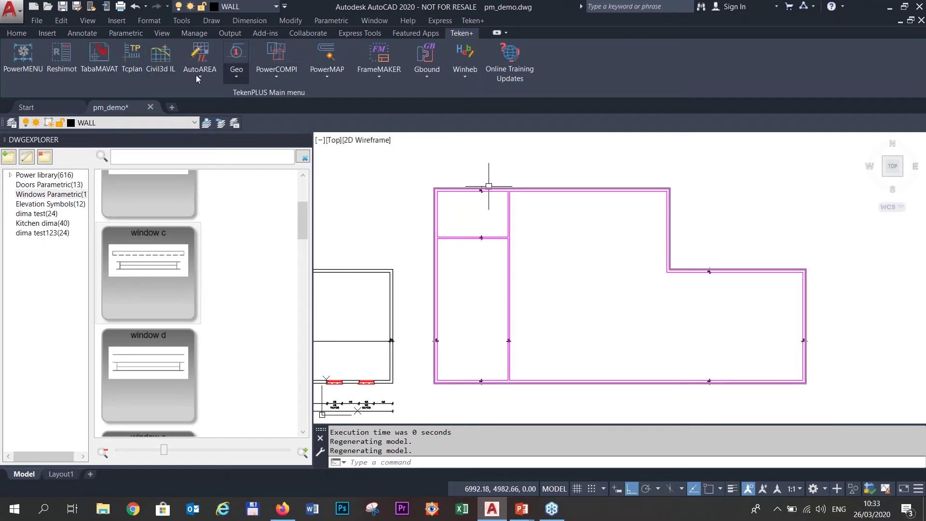
- Set Power Area to the green אחסנה area type and start the area calculation
left_click(30, 60)
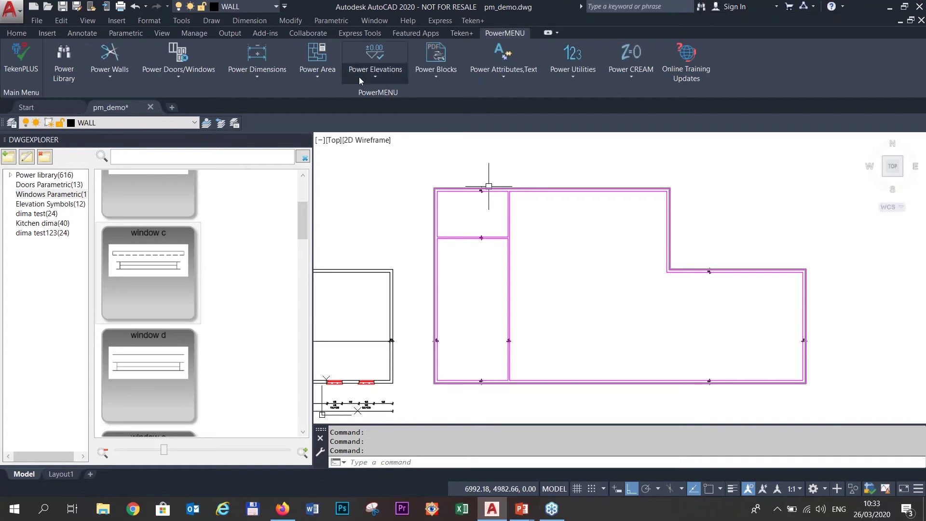
left_click(328, 78)
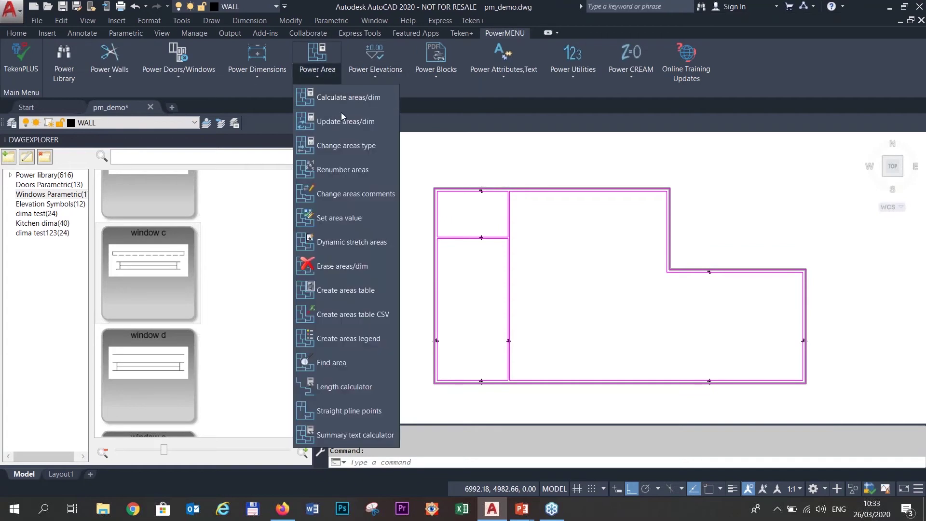
left_click(369, 102)
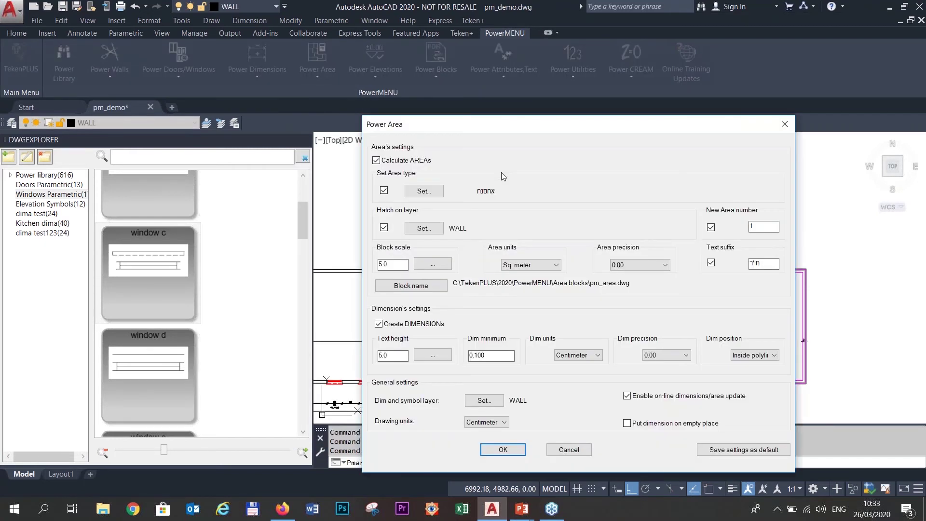
left_click(435, 195)
left_click(404, 155)
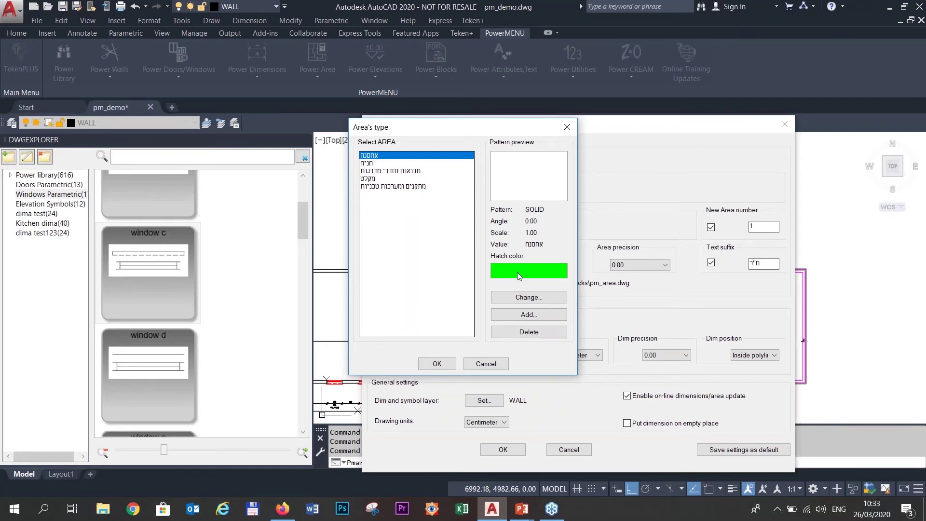
left_click(540, 302)
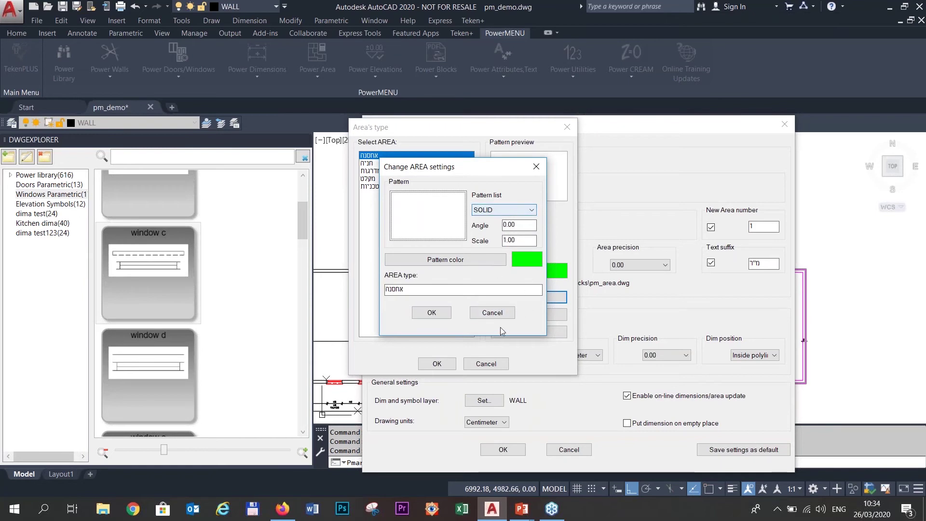
left_click(492, 313)
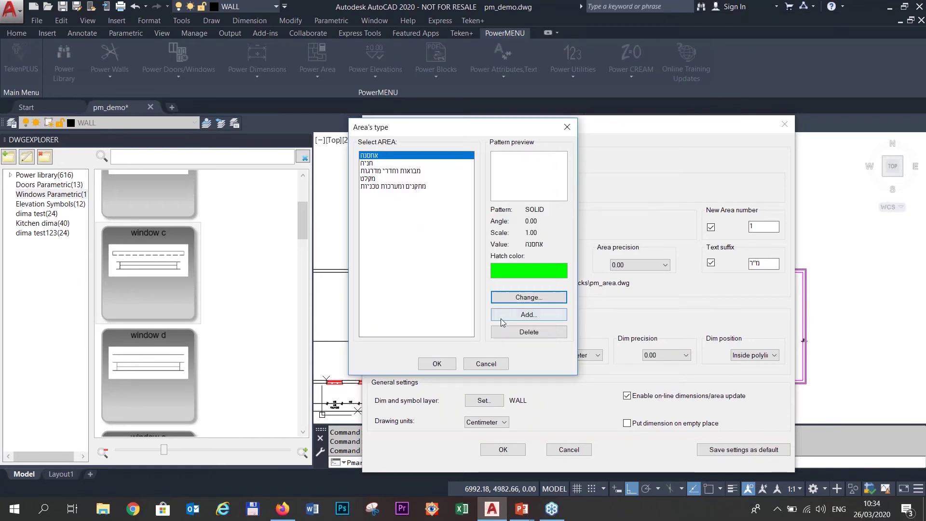
left_click(447, 368)
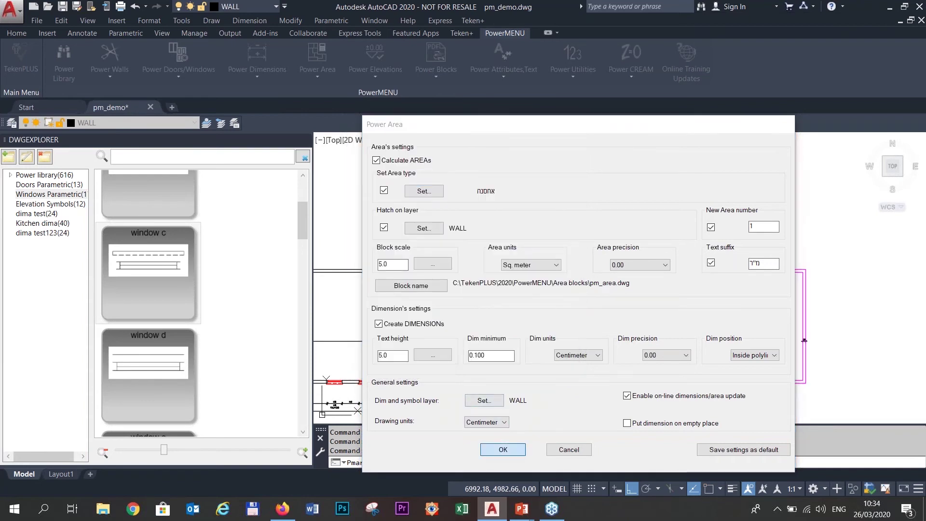
left_click(502, 449)
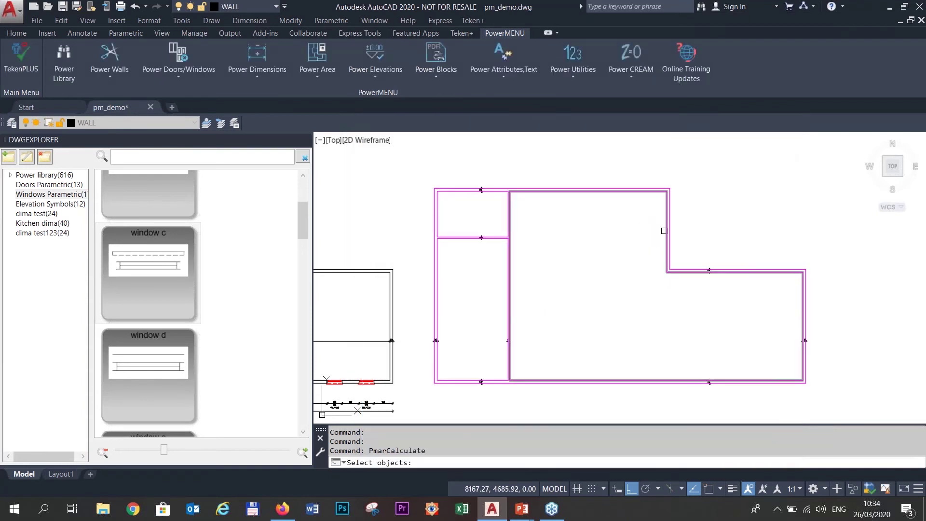
- Pick the large L-shaped room to create green storage area 1 of 199.59 m², then zoom to check it
left_click(665, 232)
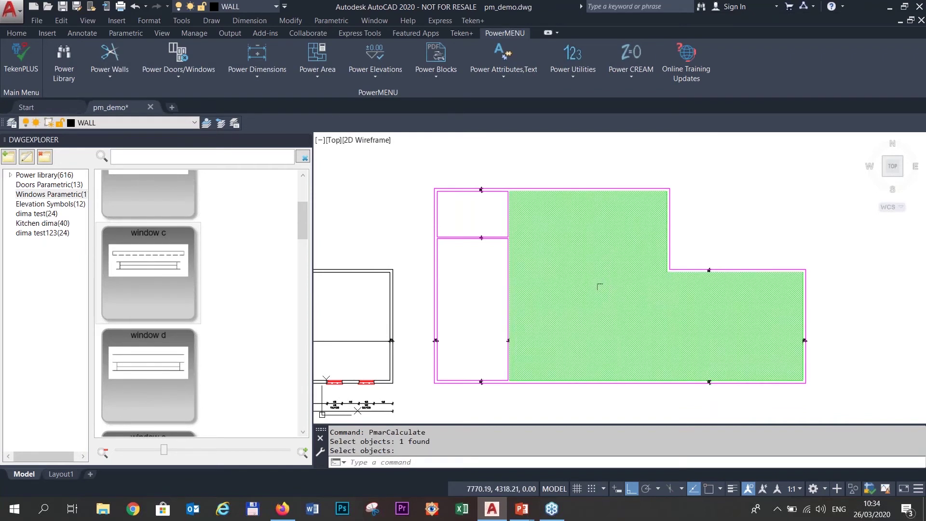
scroll(471, 291, "up", 4)
scroll(531, 283, "up", 5)
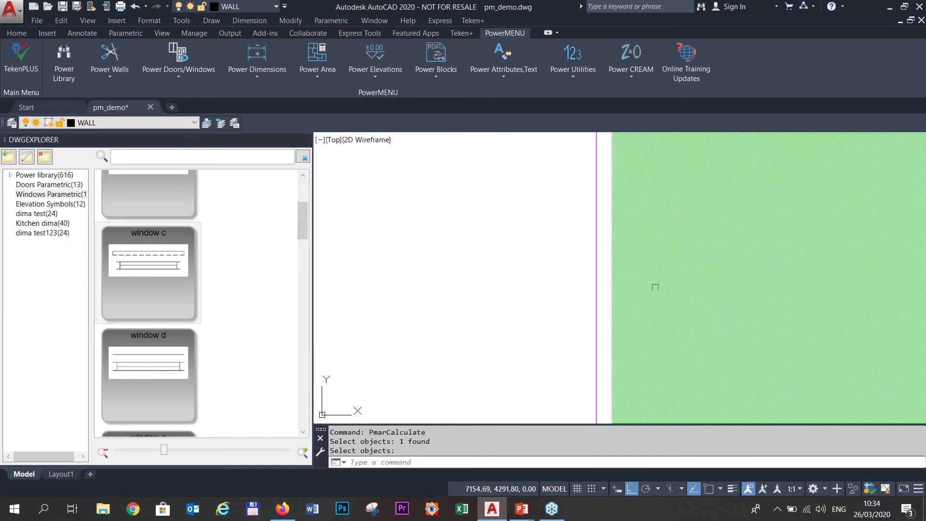
scroll(663, 284, "down", 2)
scroll(662, 280, "up", 5)
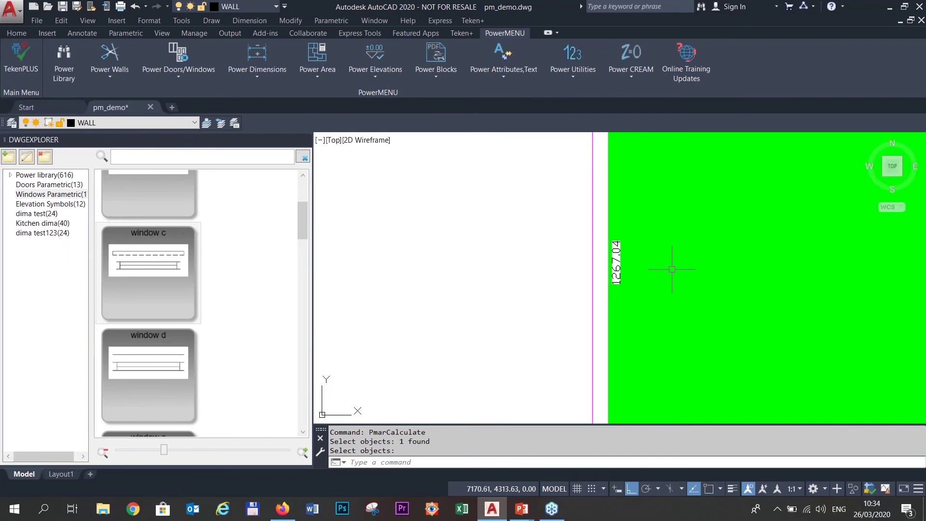
scroll(662, 275, "up", 2)
scroll(661, 271, "up", 2)
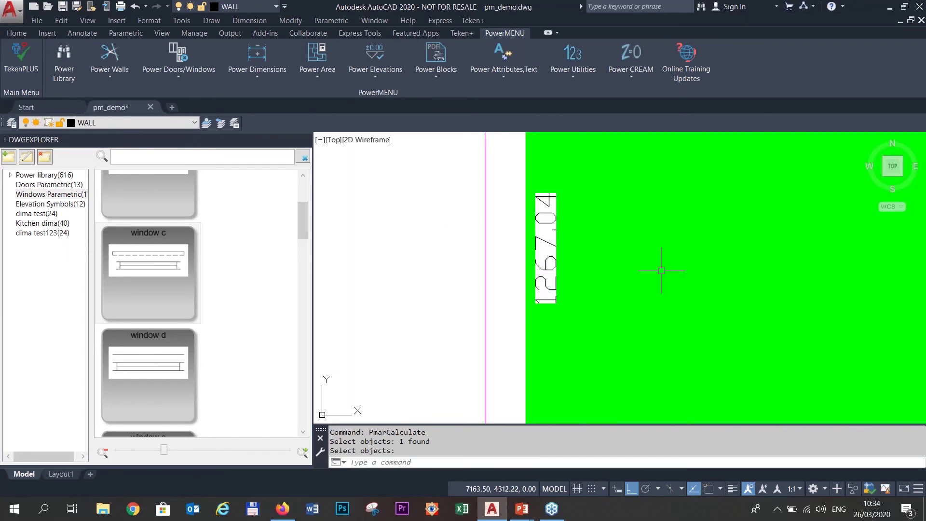
scroll(660, 270, "down", 5)
scroll(675, 268, "down", 5)
scroll(750, 274, "up", 8)
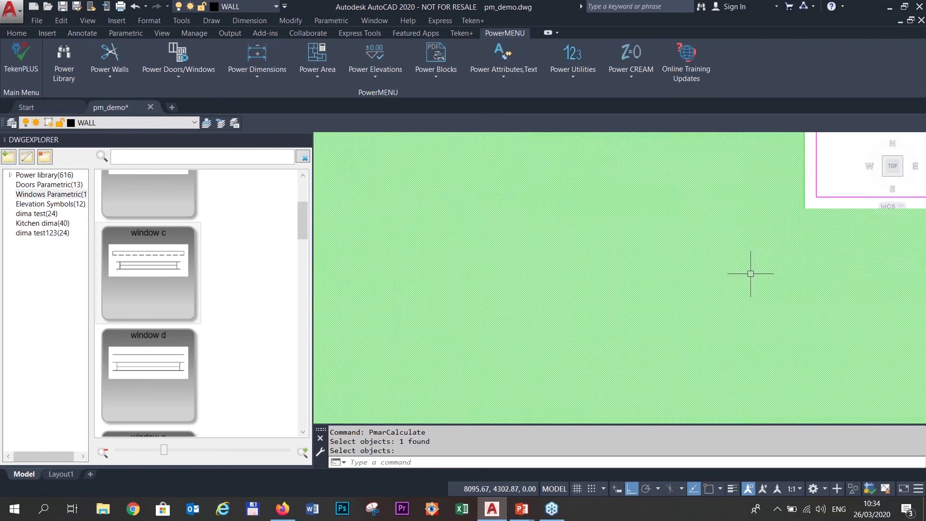
scroll(750, 273, "up", 2)
scroll(779, 270, "down", 2)
scroll(779, 270, "up", 1)
scroll(779, 270, "up", 2)
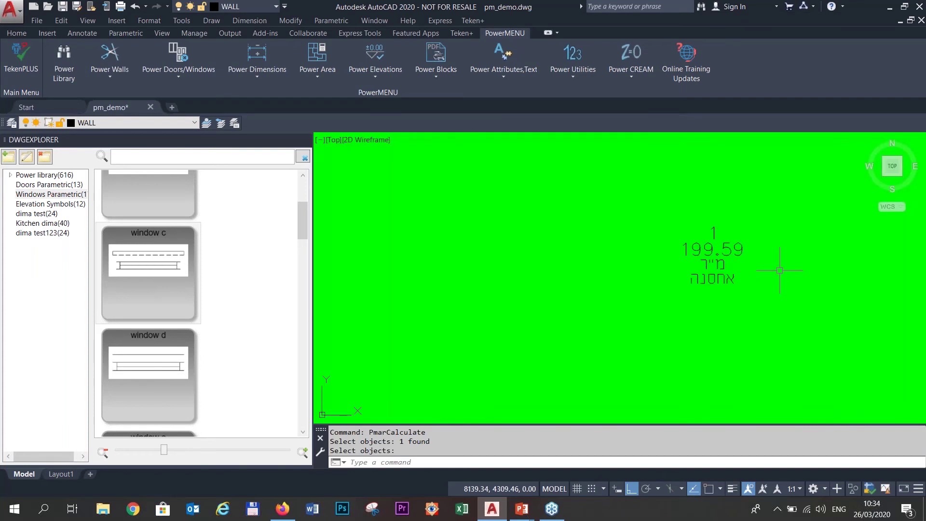
scroll(776, 269, "down", 2)
scroll(769, 267, "down", 3)
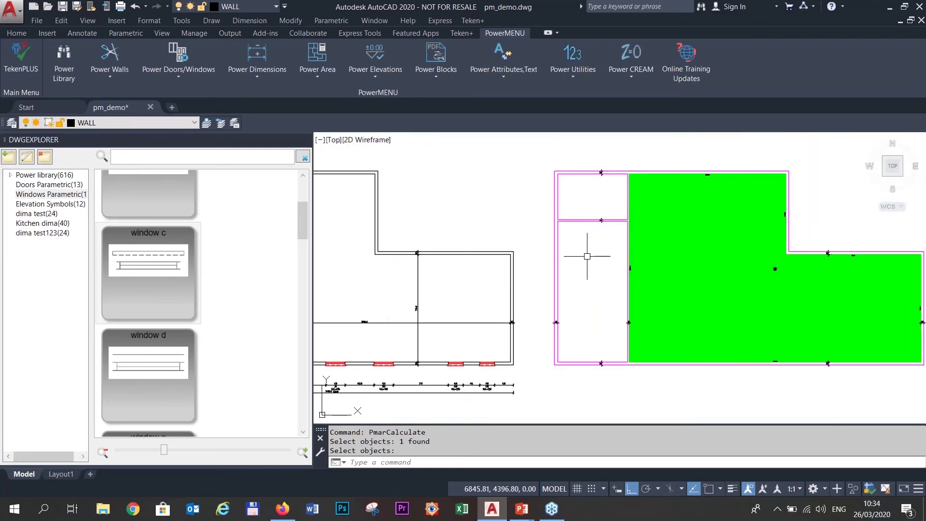
- Repeat the area calculation using the yellow מתקנים ומערכות טכניות type as area 2
key("Return")
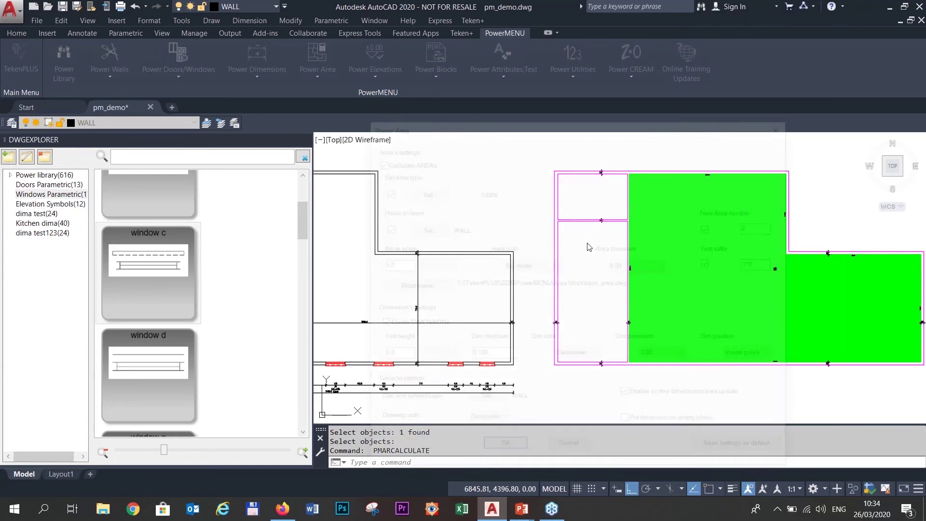
left_click(431, 192)
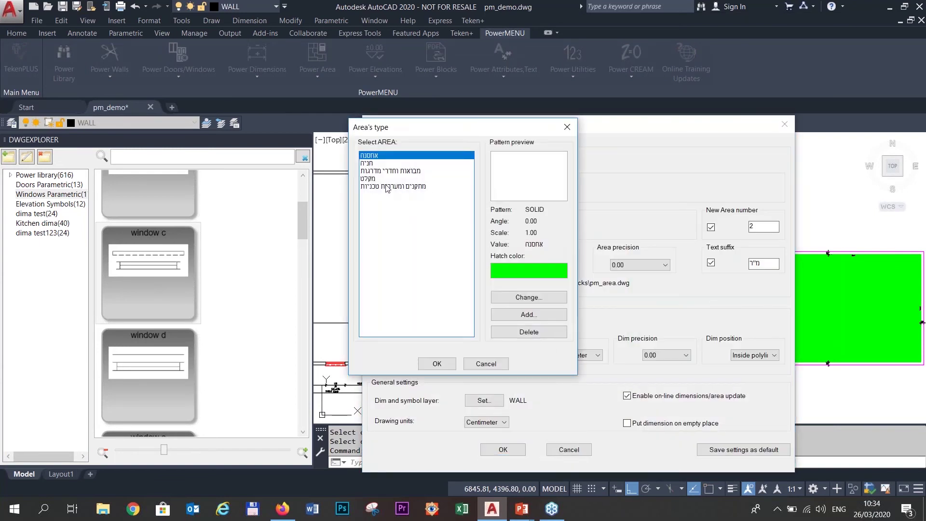
left_click(378, 179)
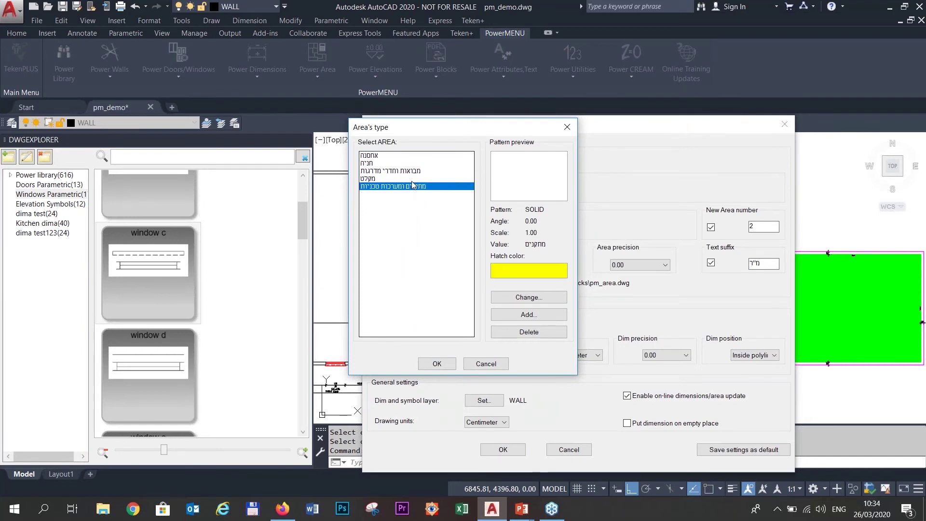
left_click(441, 363)
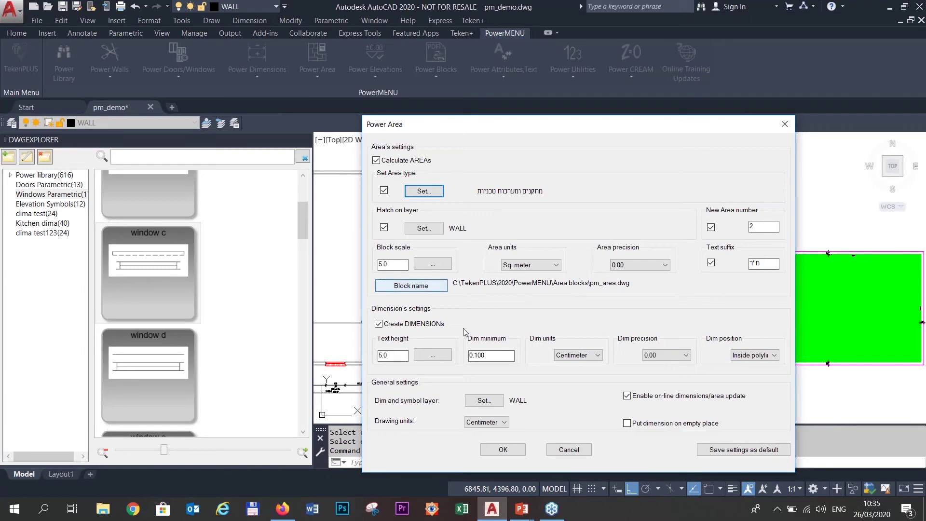
left_click(519, 450)
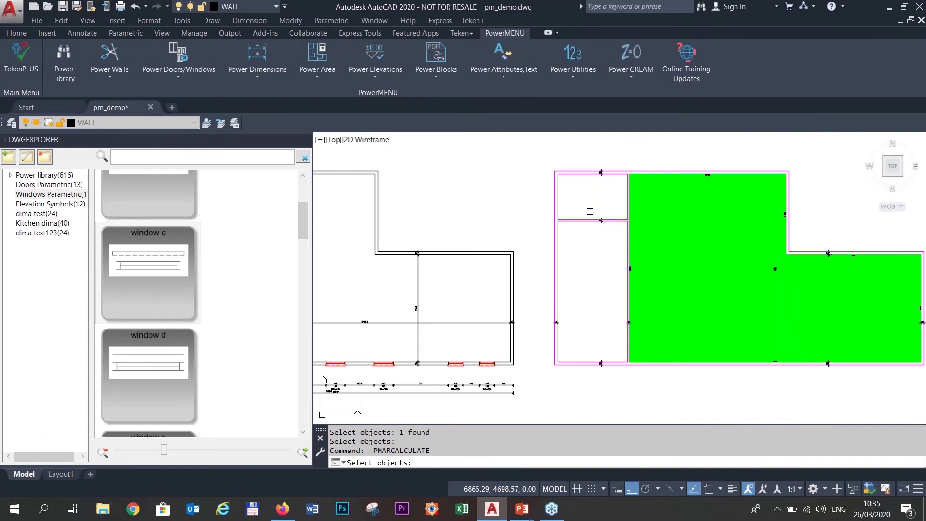
- Select the two left-hand rooms so they fill yellow as technical facilities, then inspect them
left_click(590, 212)
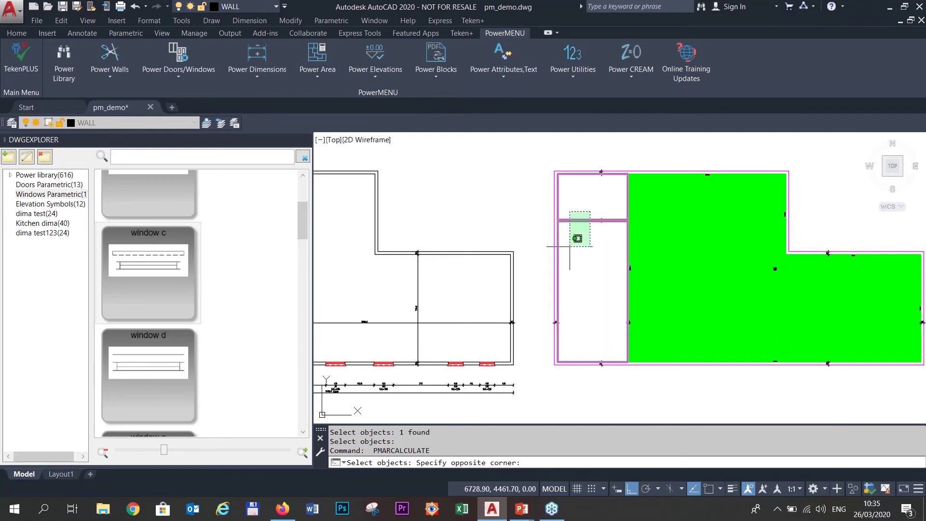
left_click(568, 246)
key("Return")
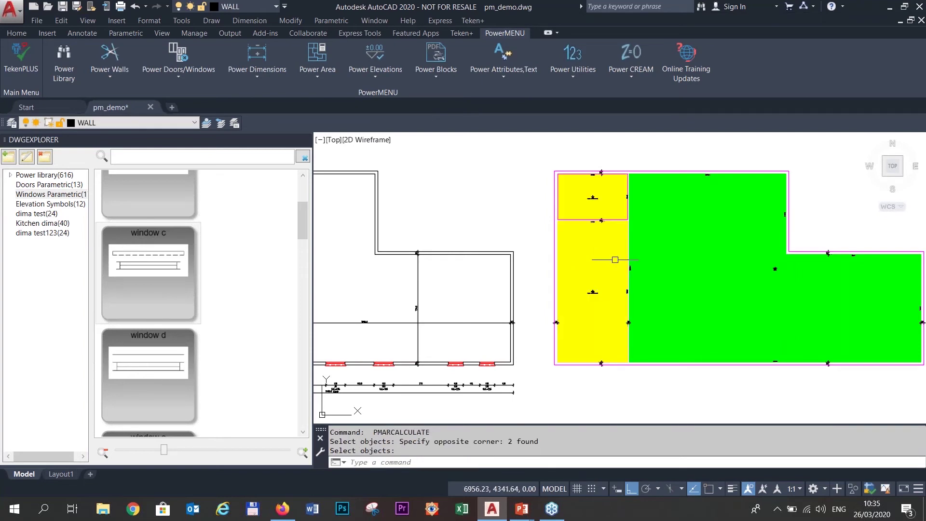
scroll(622, 208, "up", 2)
scroll(599, 192, "up", 1)
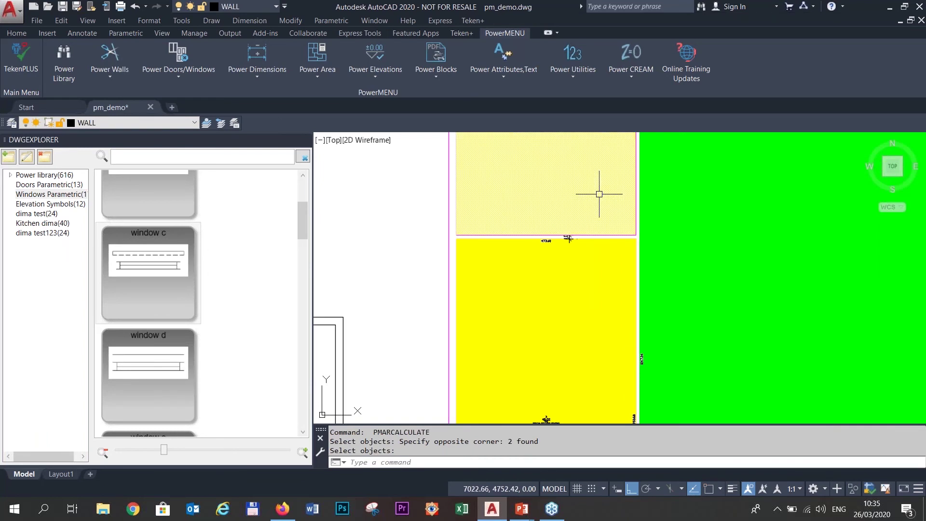
scroll(603, 195, "down", 1)
scroll(622, 193, "up", 4)
middle_click_drag(527, 196, 486, 223)
scroll(487, 226, "down", 4)
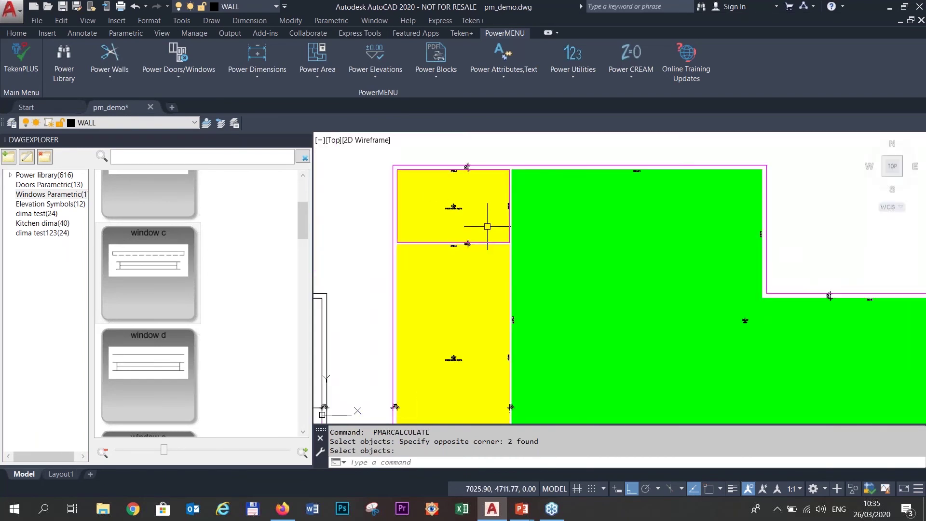
scroll(487, 226, "down", 2)
- Create an areas legend at text height 5.00 for all areas, placed right of the plan
left_click(333, 80)
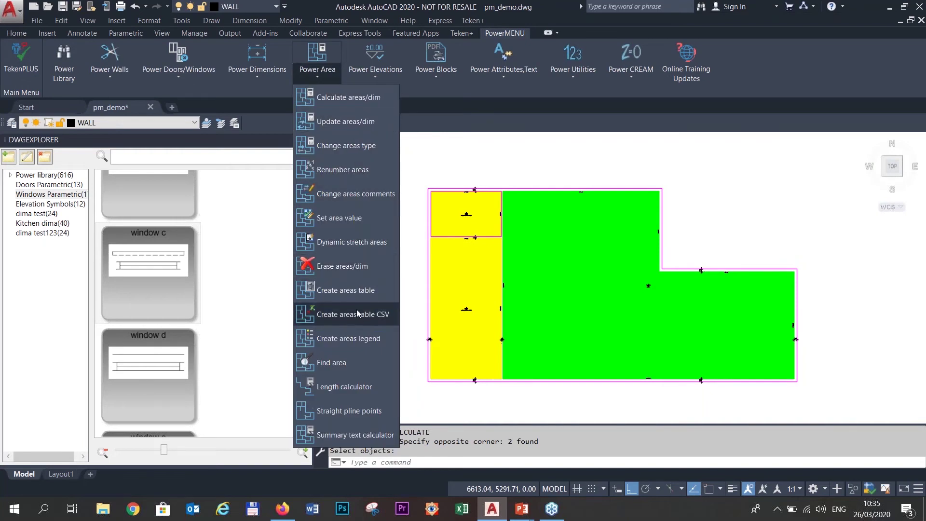
left_click(364, 340)
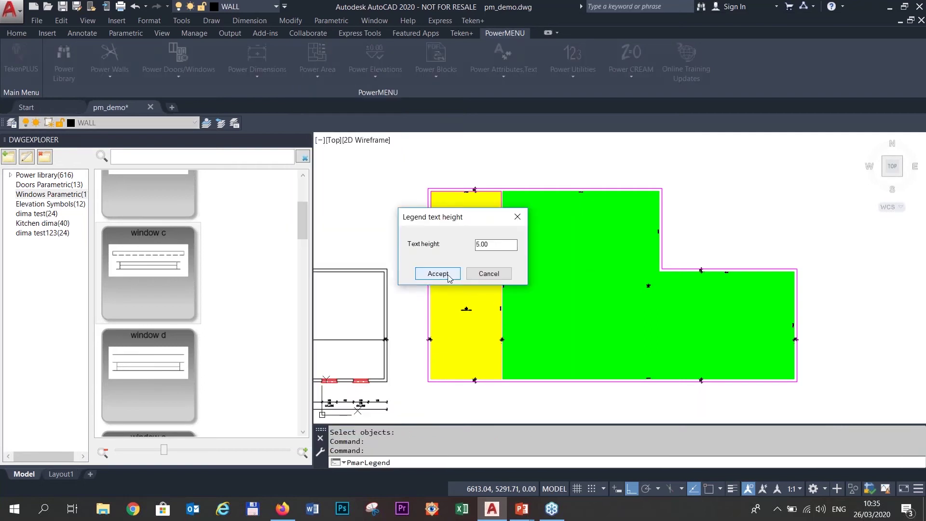
left_click(448, 274)
left_click(838, 182)
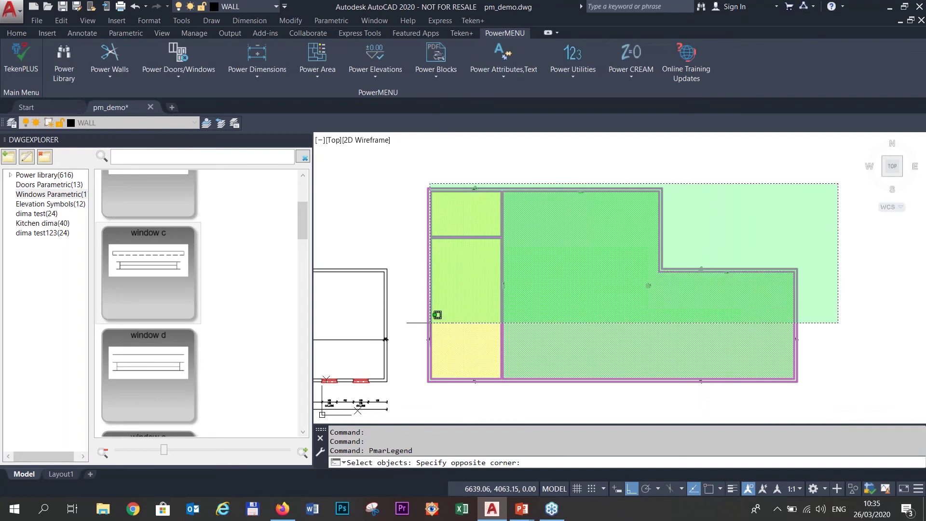
left_click(478, 273)
key("Return")
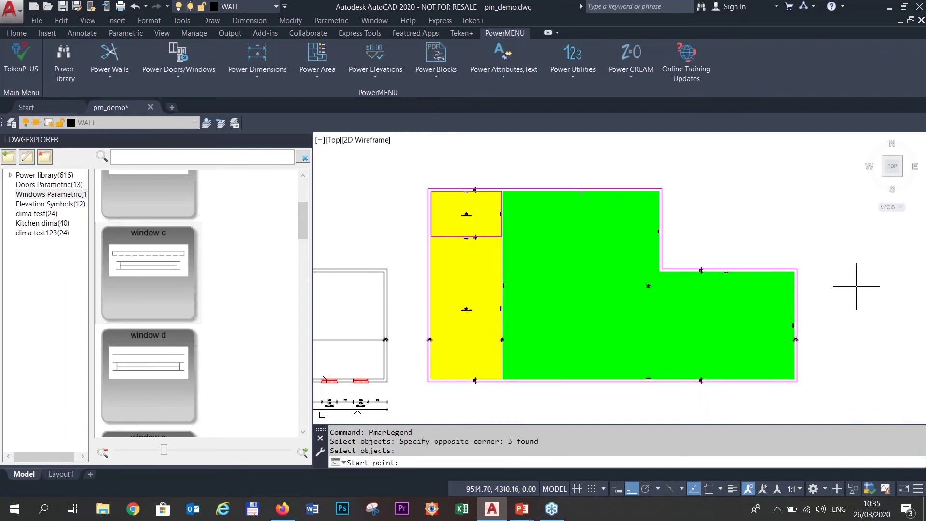
left_click(855, 289)
scroll(865, 291, "up", 3)
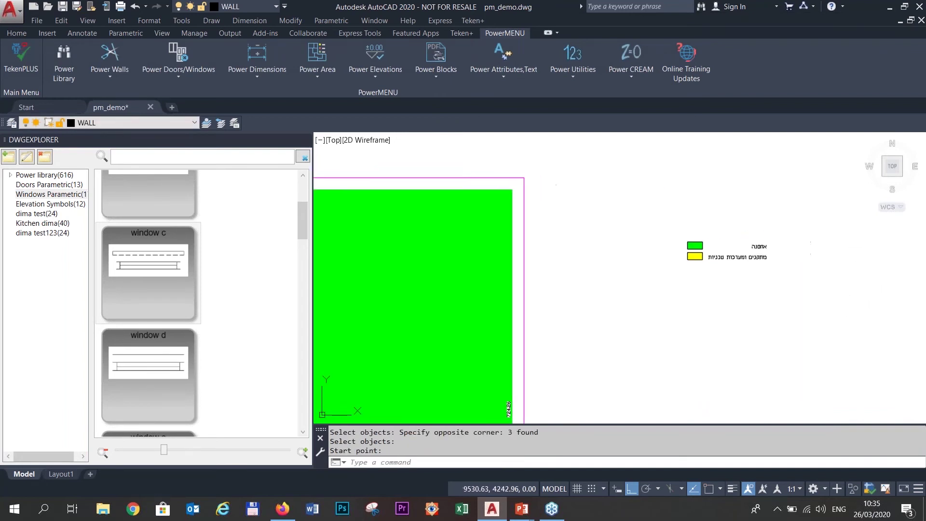
scroll(715, 279, "up", 3)
scroll(773, 282, "down", 2)
scroll(773, 282, "down", 3)
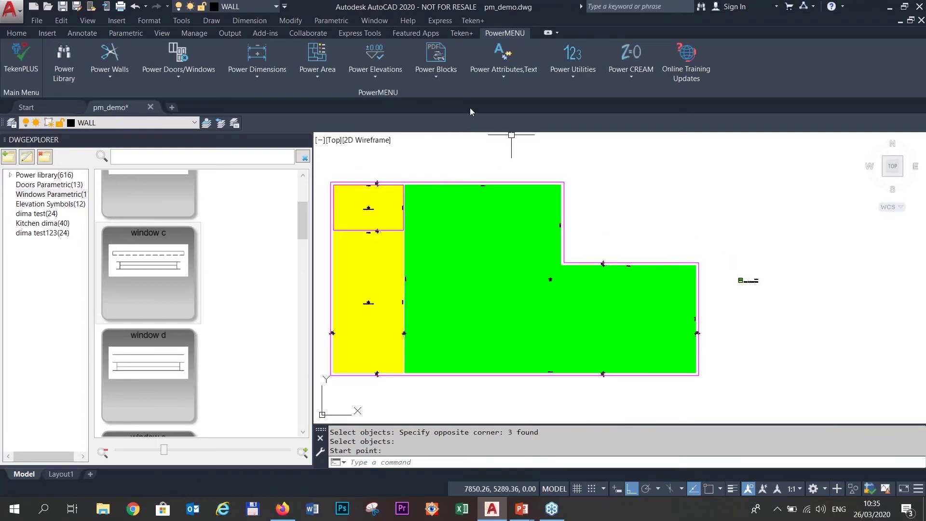
- Insert an areas table at text height 5.00 listing 199.59, 14.51, 45.02 and total 259.12
left_click(259, 81)
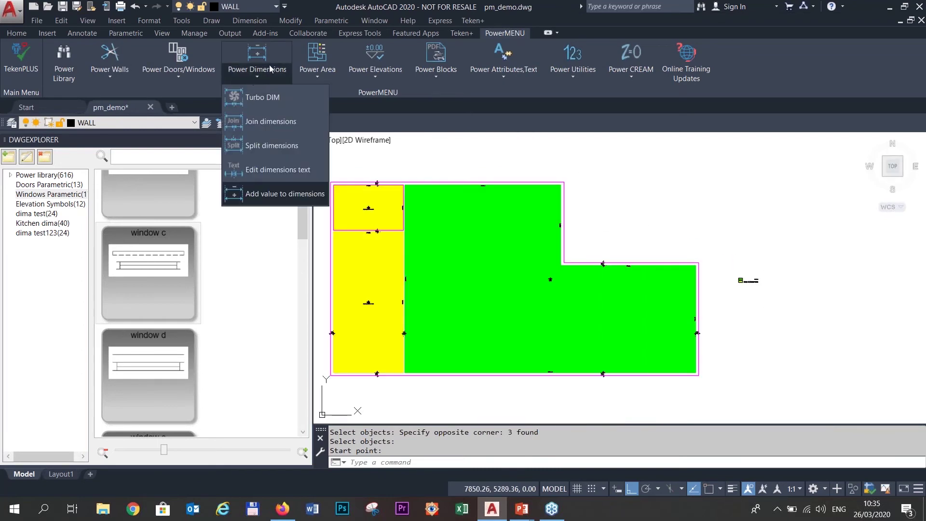
left_click(314, 80)
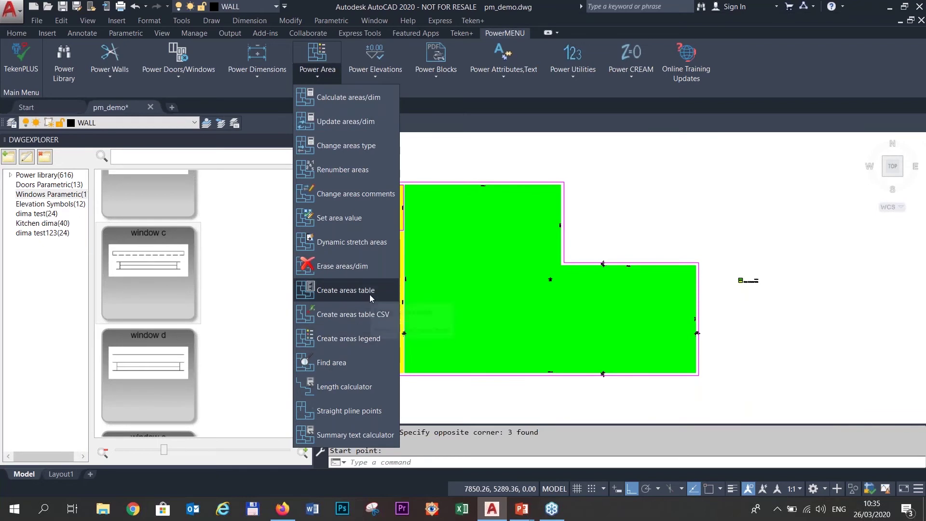
left_click(370, 295)
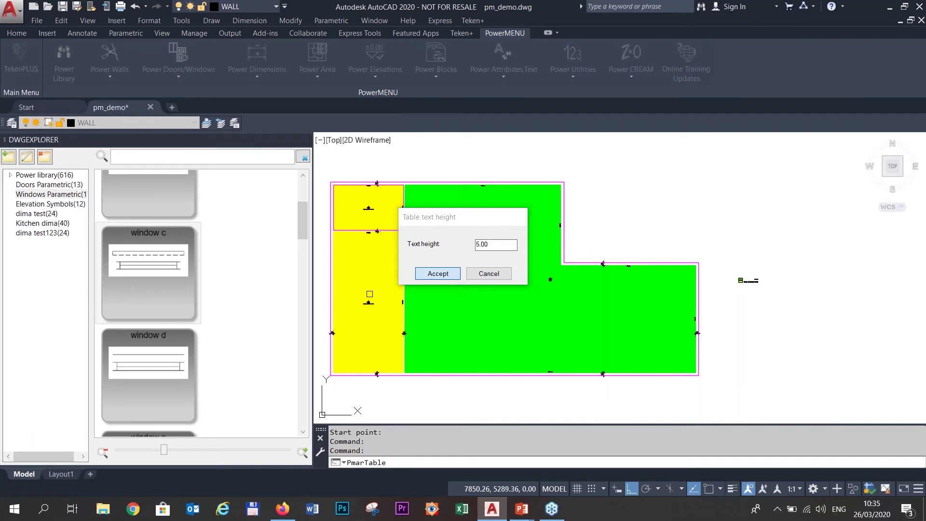
left_click(437, 273)
left_click(741, 150)
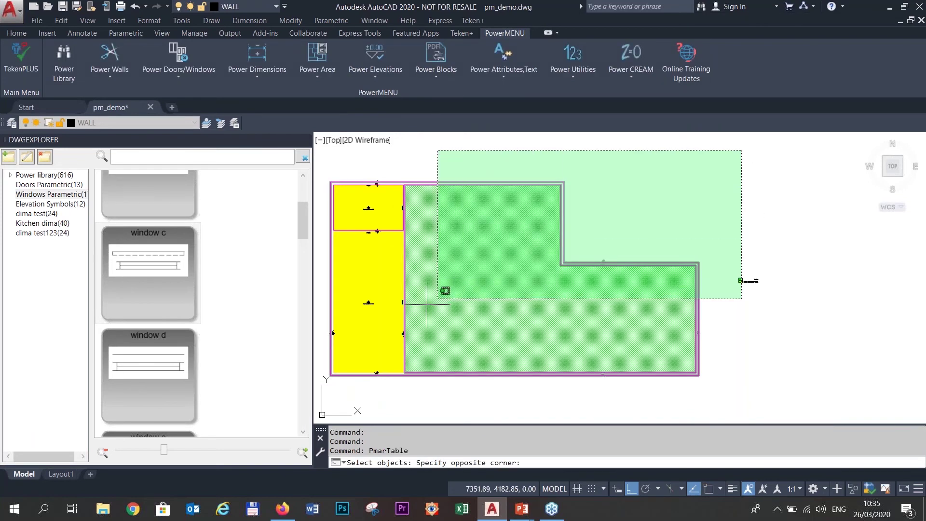
left_click(327, 386)
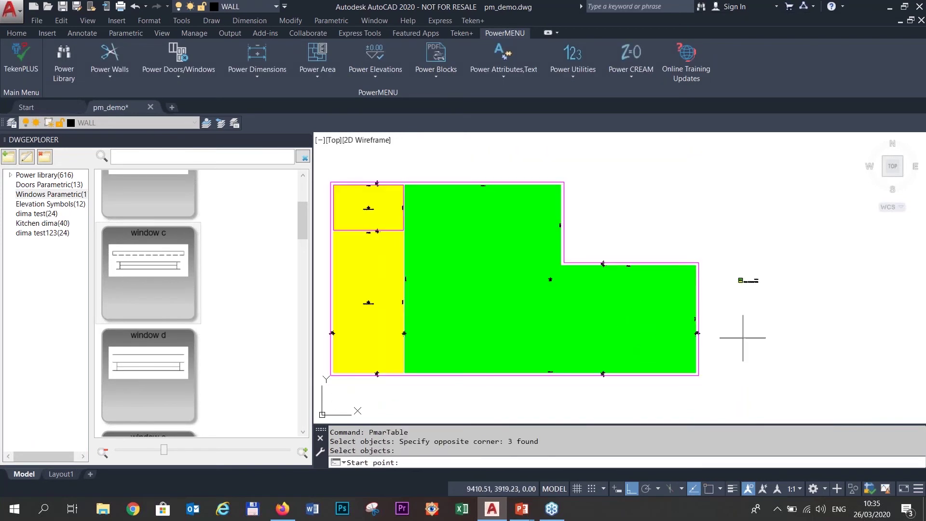
left_click(764, 303)
scroll(765, 303, "up", 4)
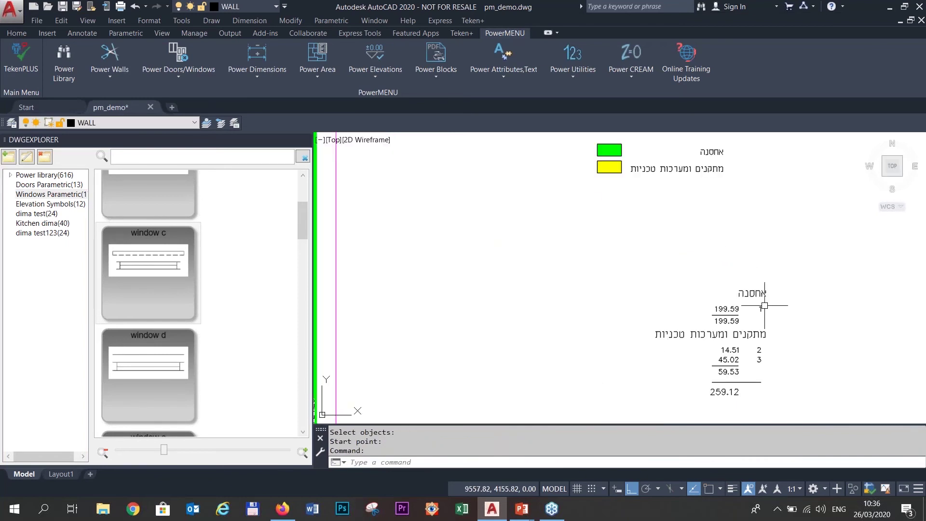
scroll(753, 304, "up", 2)
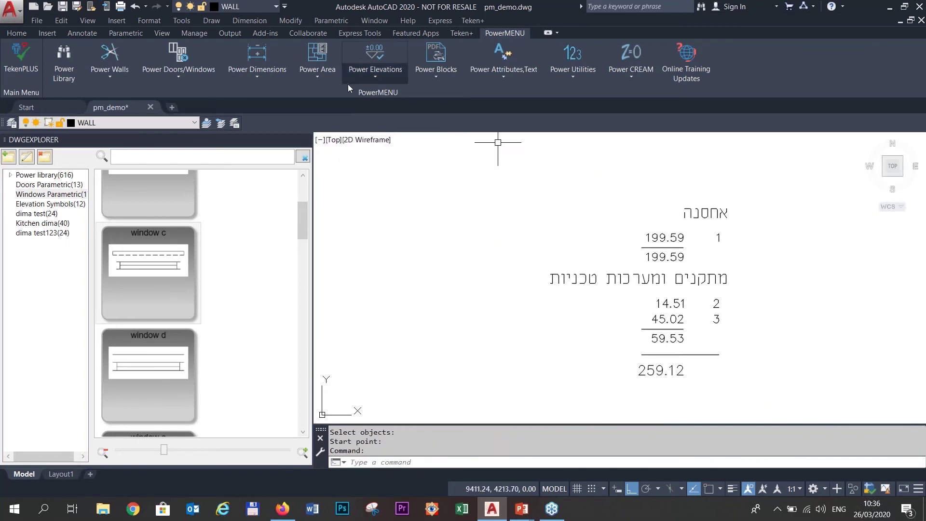
left_click(316, 80)
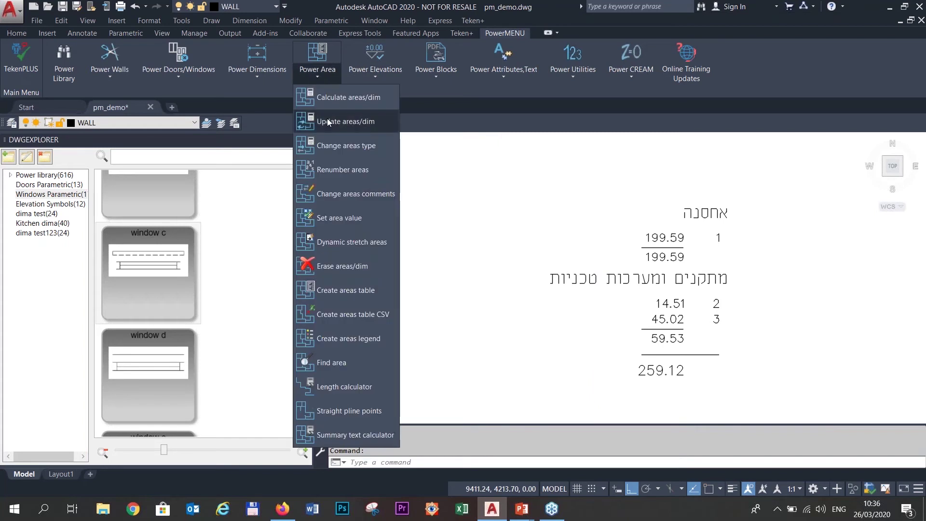
- Export the three window-selected coloured areas to pm_demo.csv, overwriting the existing file
left_click(369, 319)
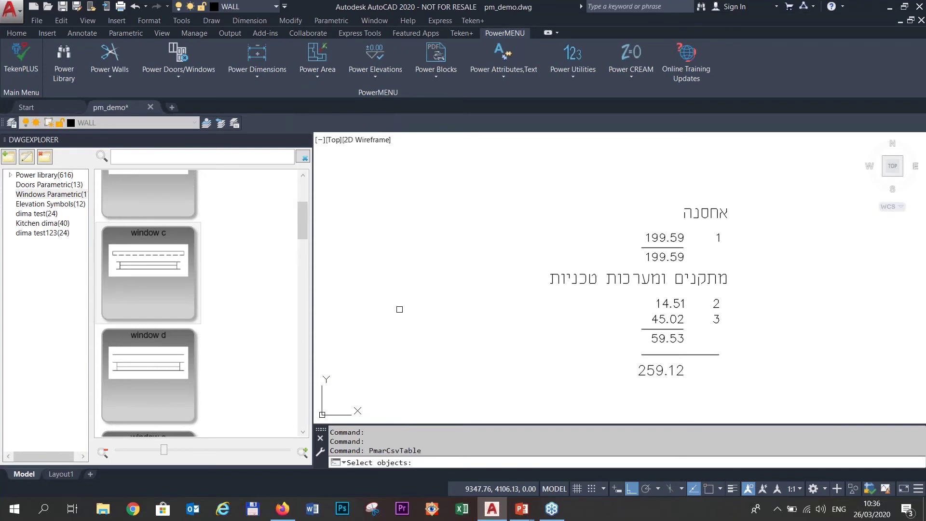
scroll(399, 310, "down", 3)
scroll(433, 291, "down", 2)
middle_click_drag(433, 291, 820, 282)
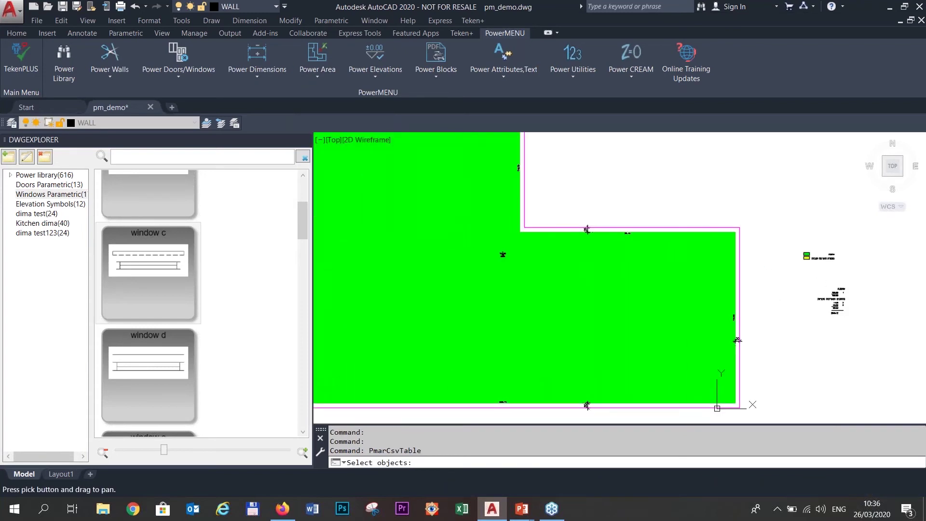
scroll(820, 282, "down", 2)
left_click(792, 147)
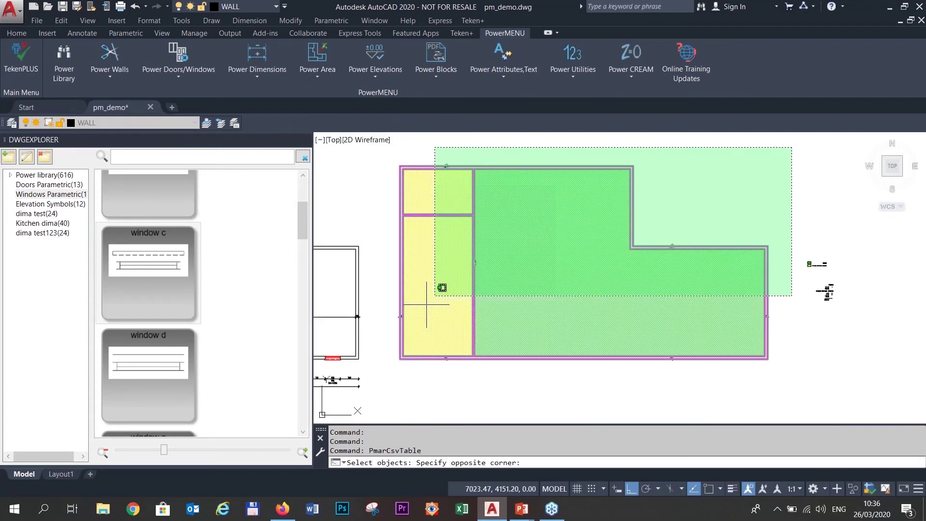
left_click(398, 357)
key("Return")
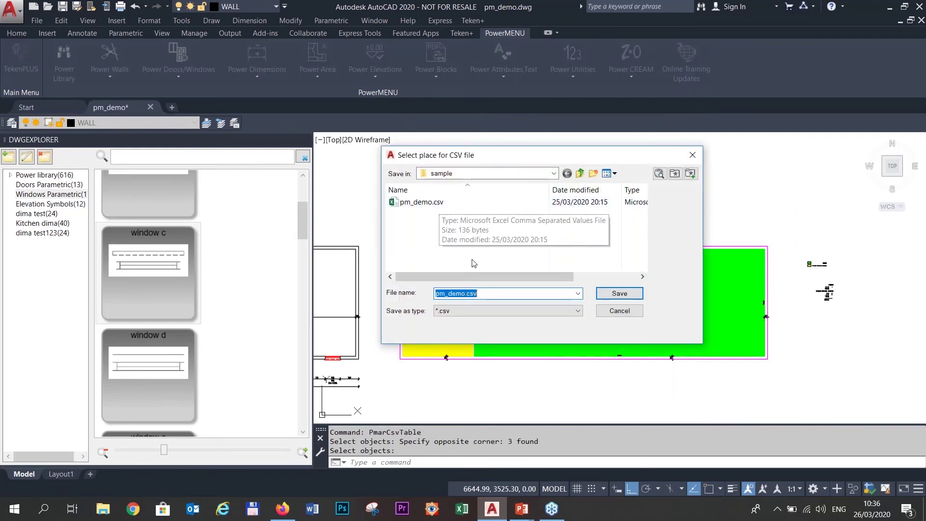
left_click(630, 298)
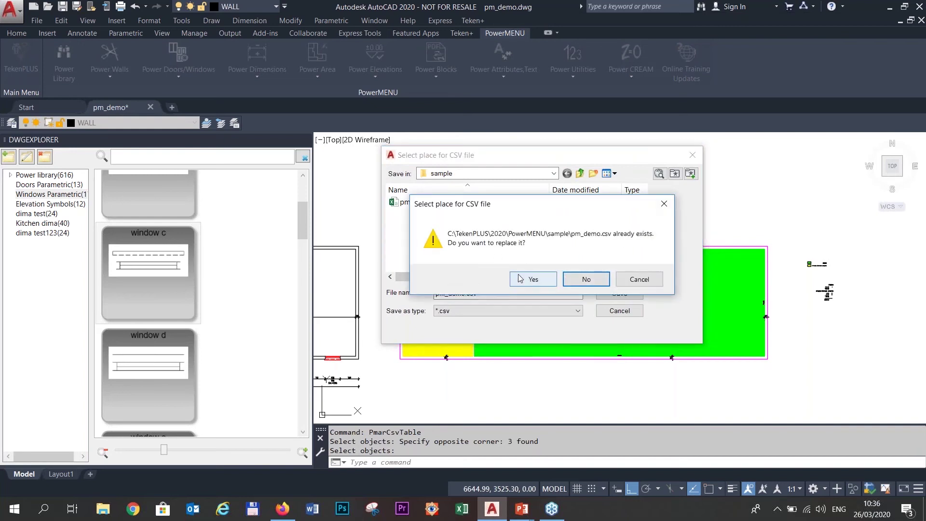
left_click(516, 279)
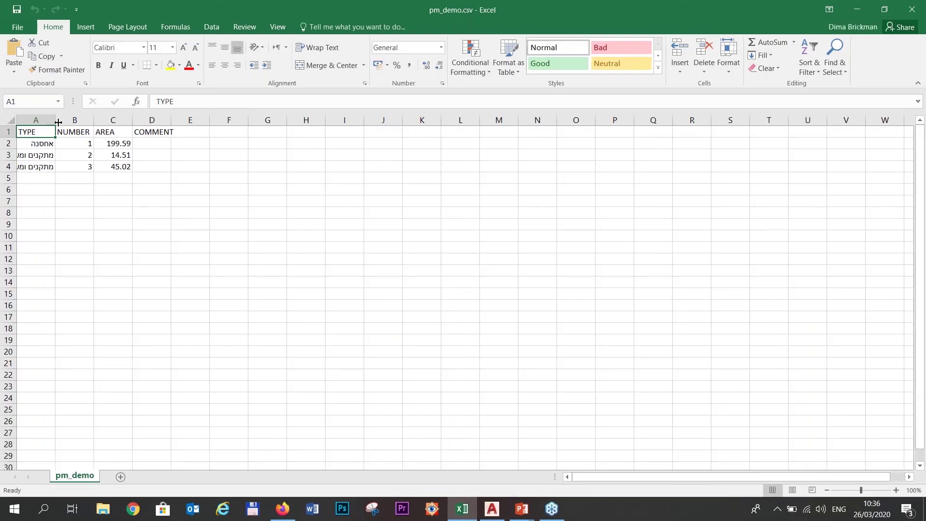
- Autofit the columns to read areas 199.59, 14.51 and 45.02, then close pm_demo.csv unsaved
left_click(10, 120)
double_click(55, 119)
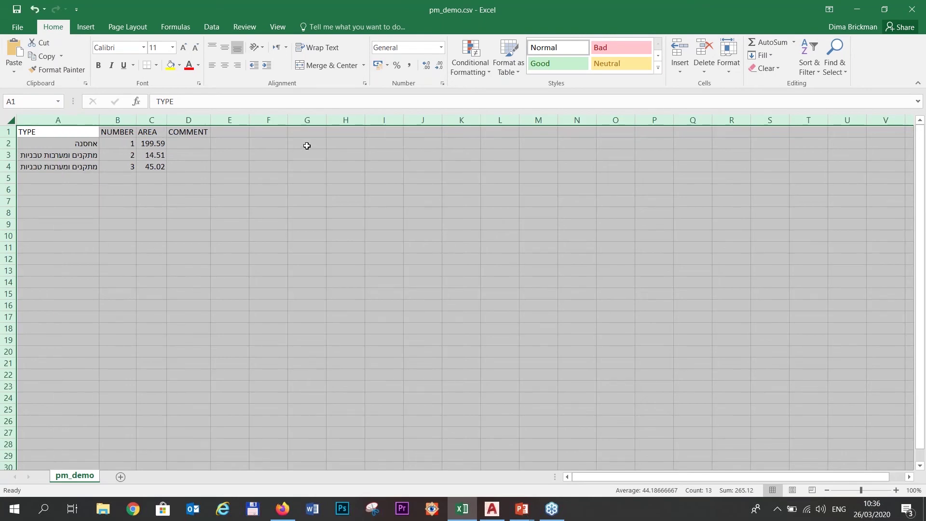
left_click(910, 15)
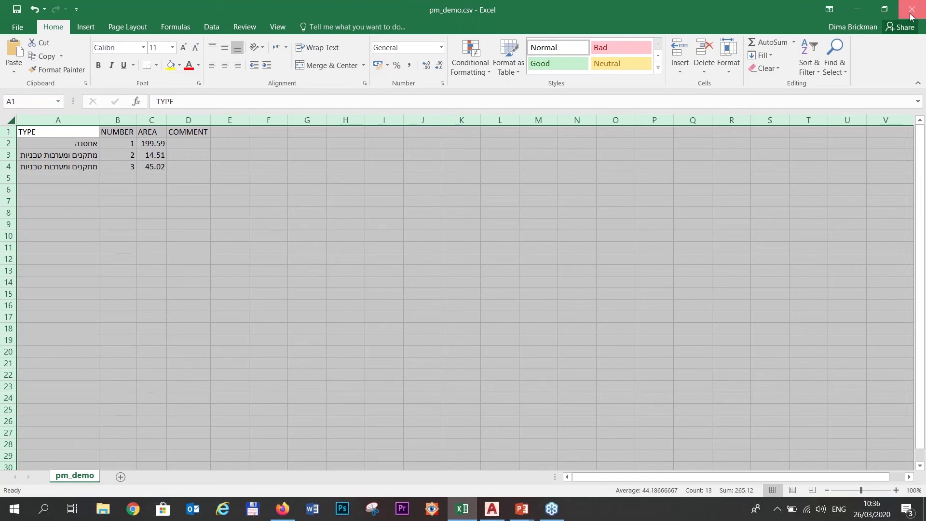
left_click(464, 267)
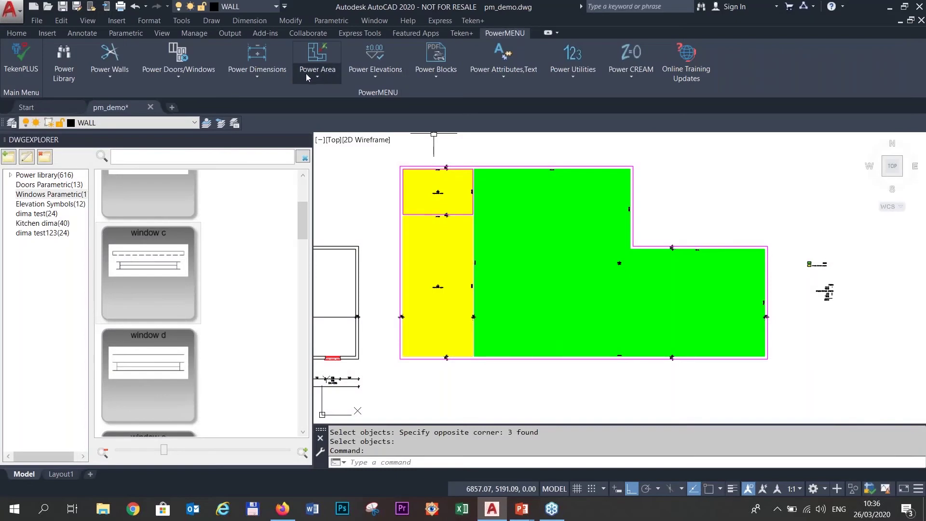
- Open Power Area's Length calculator with text height 5.0, centimetres, 0.00 precision and WALL layer
left_click(314, 80)
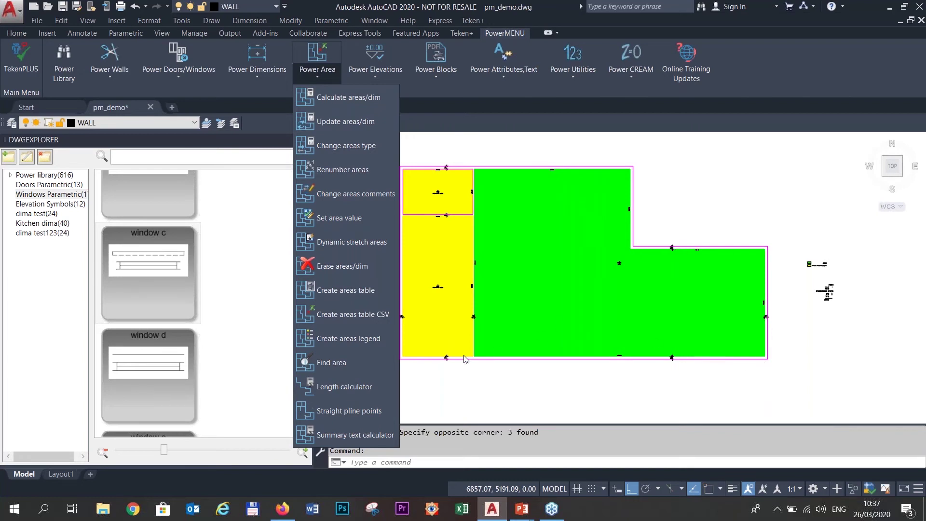
left_click(367, 389)
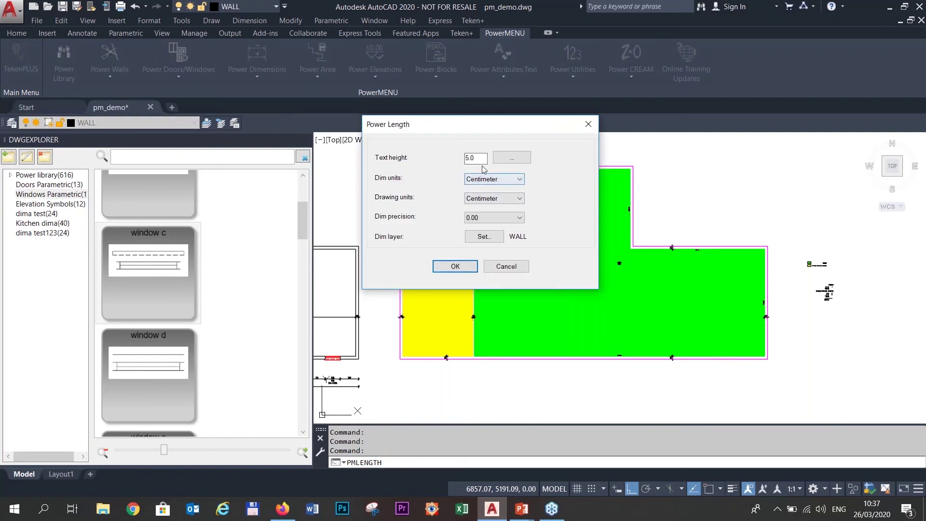
- Accept the length settings and add length labels to each edge of the outer plan polyline
left_click(455, 266)
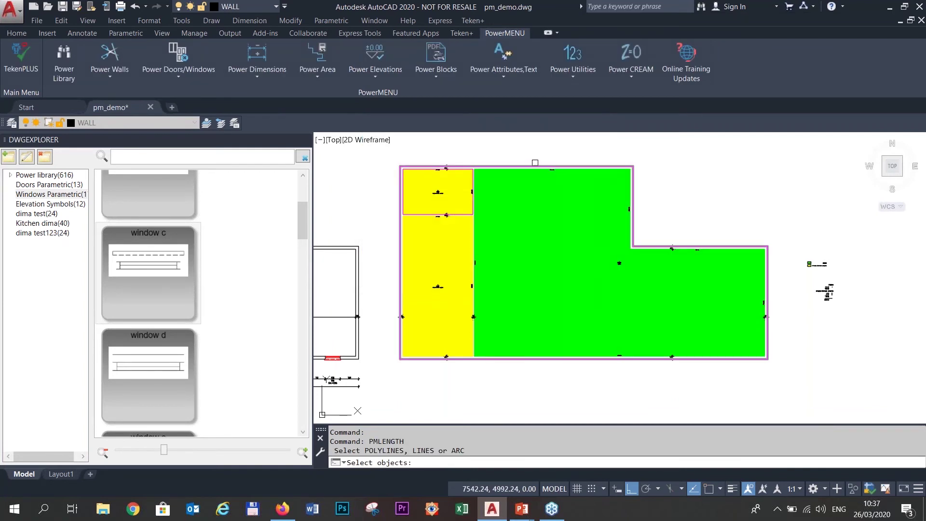
left_click(535, 164)
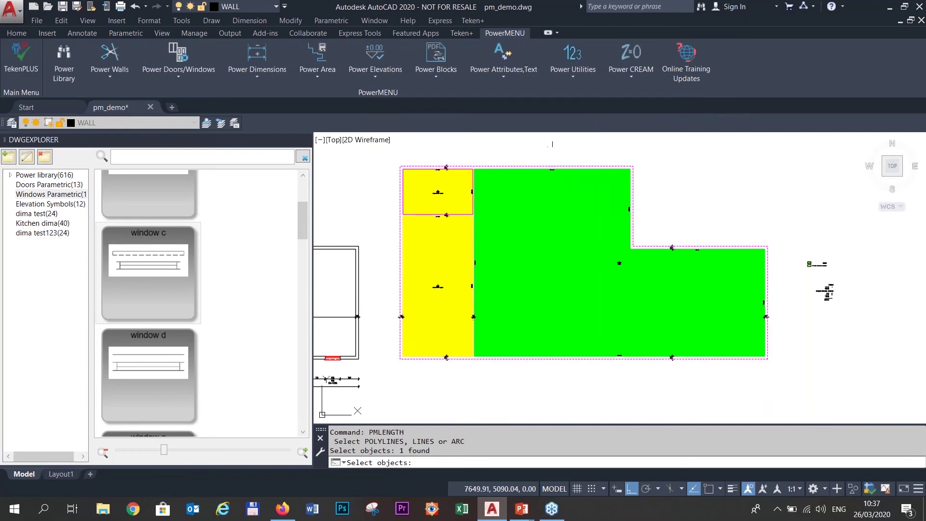
key("Return")
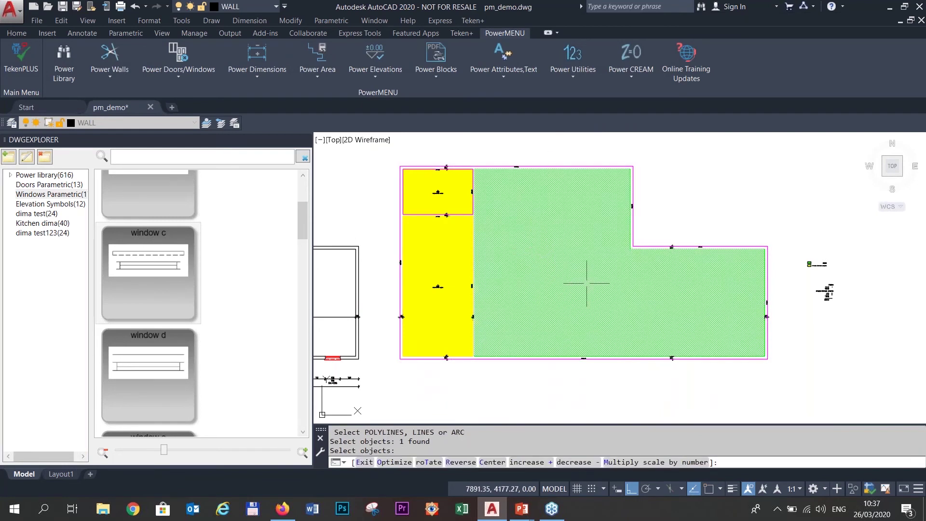
scroll(523, 170, "up", 5)
scroll(526, 178, "down", 5)
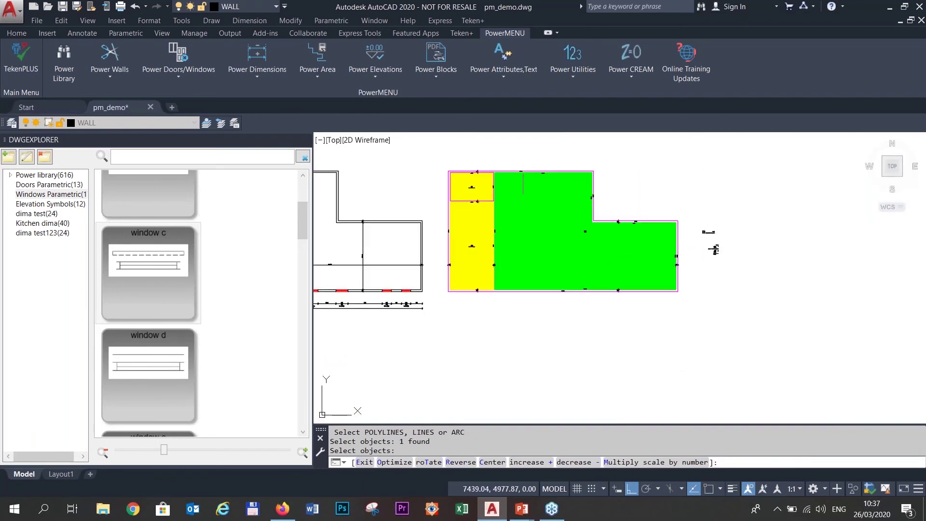
scroll(528, 182, "up", 2)
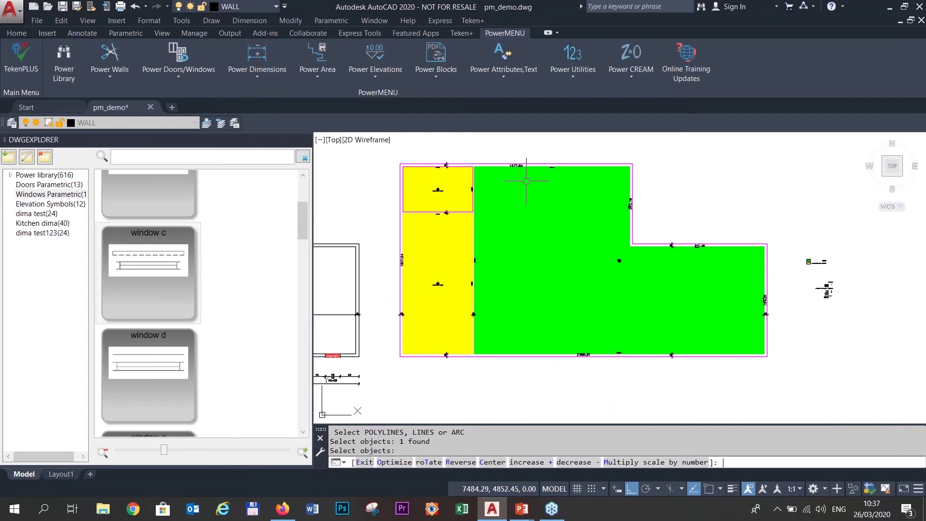
- Resize, offset and flip the labels inward, showing 1577.84, 911.46, 764.26, 2489.30 and 1307.04
key("plus")
key("plus")
key("plus")
key("minus")
key("minus")
key("minus")
key("minus")
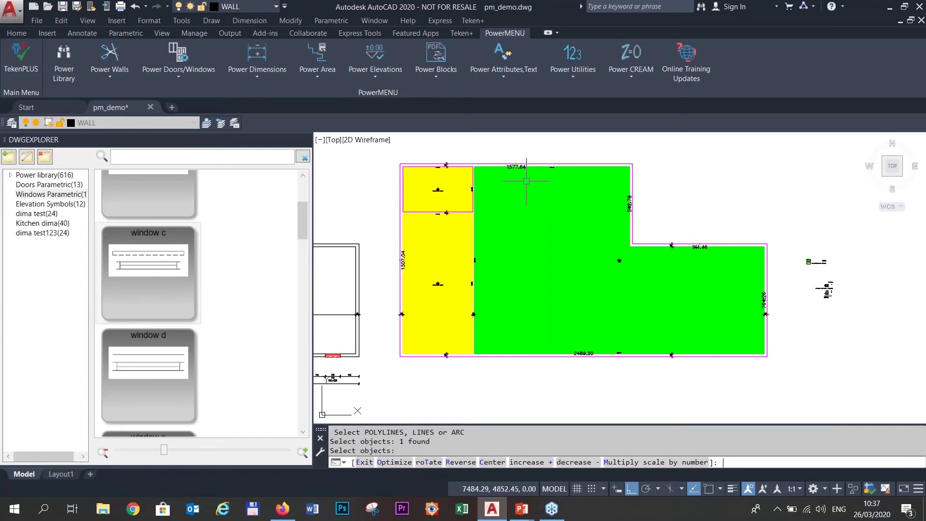
key("plus")
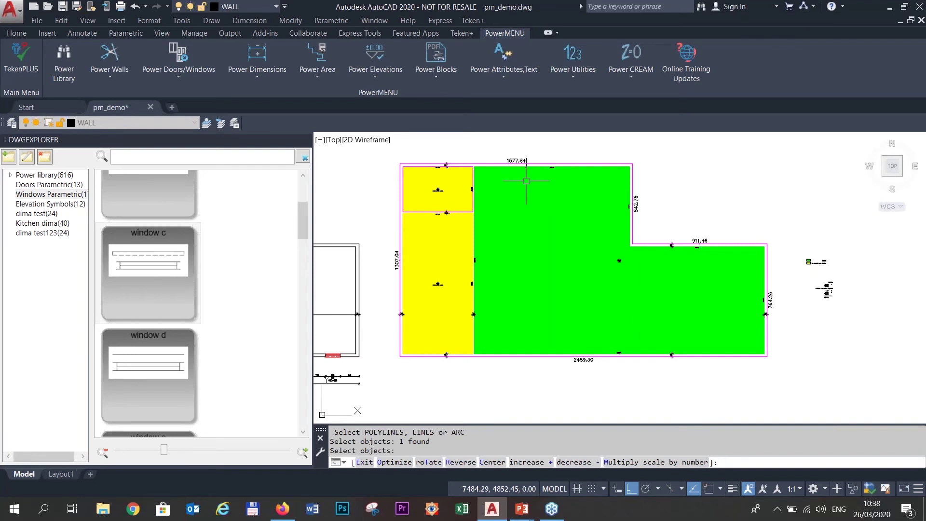
key("r")
key("r")
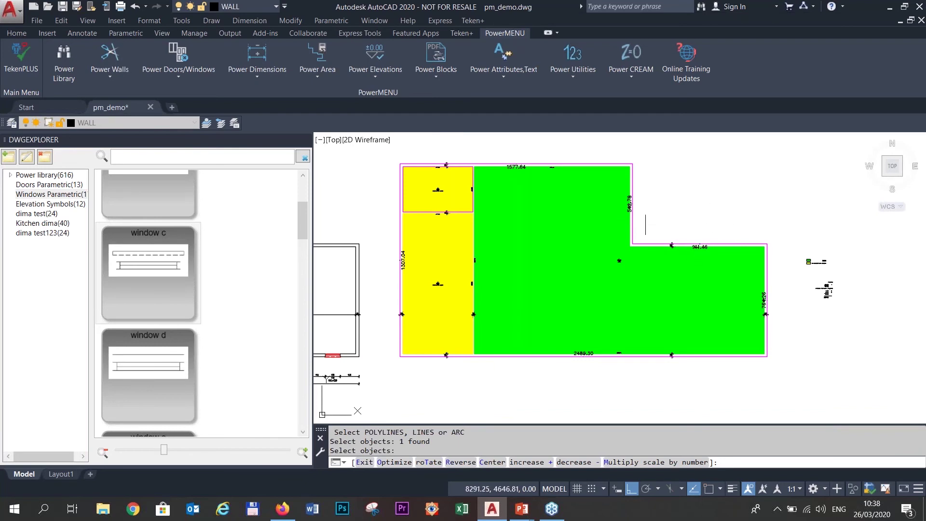
scroll(628, 202, "up", 2)
scroll(629, 205, "up", 3)
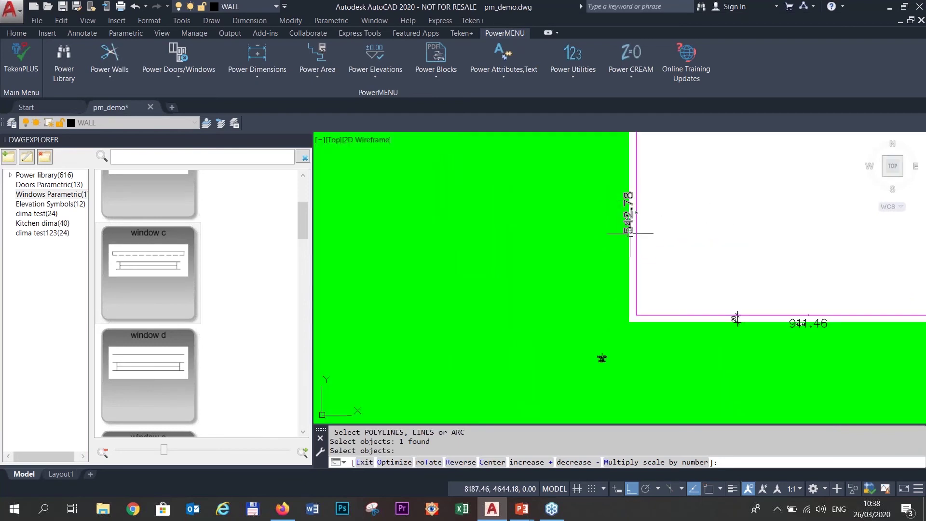
scroll(646, 220, "down", 3)
scroll(649, 223, "down", 3)
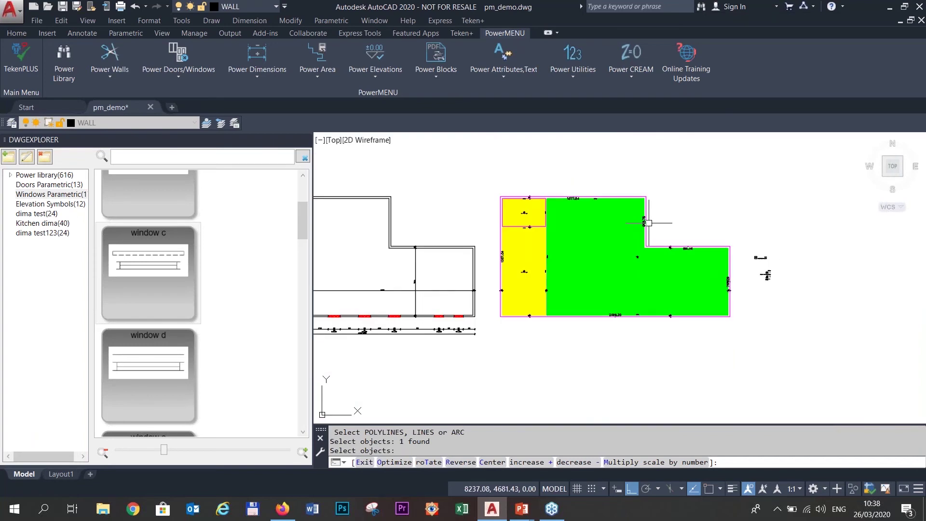
scroll(649, 223, "up", 2)
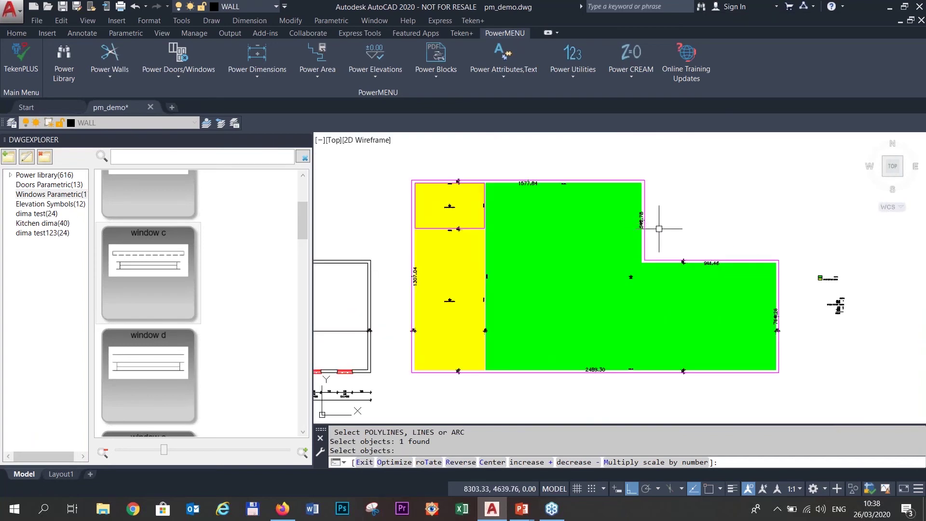
key("plus")
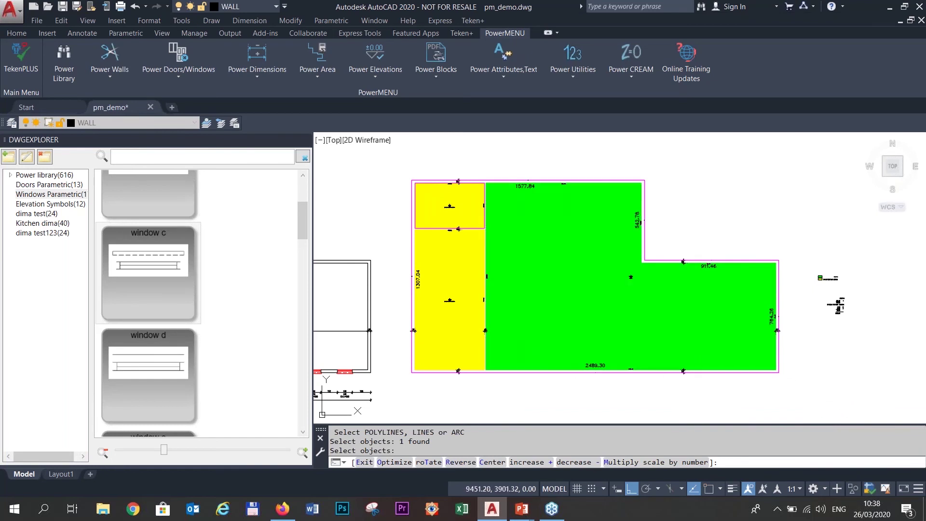
scroll(823, 327, "up", 4)
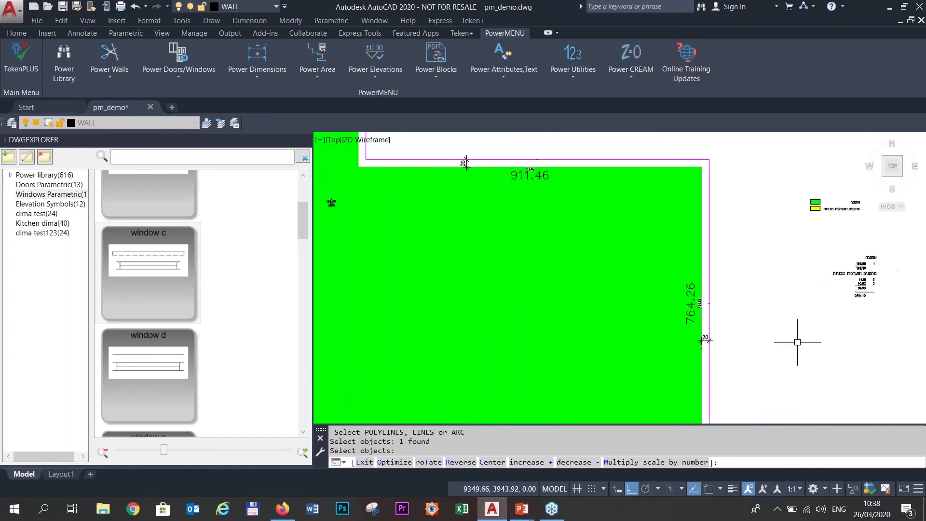
scroll(797, 341, "down", 6)
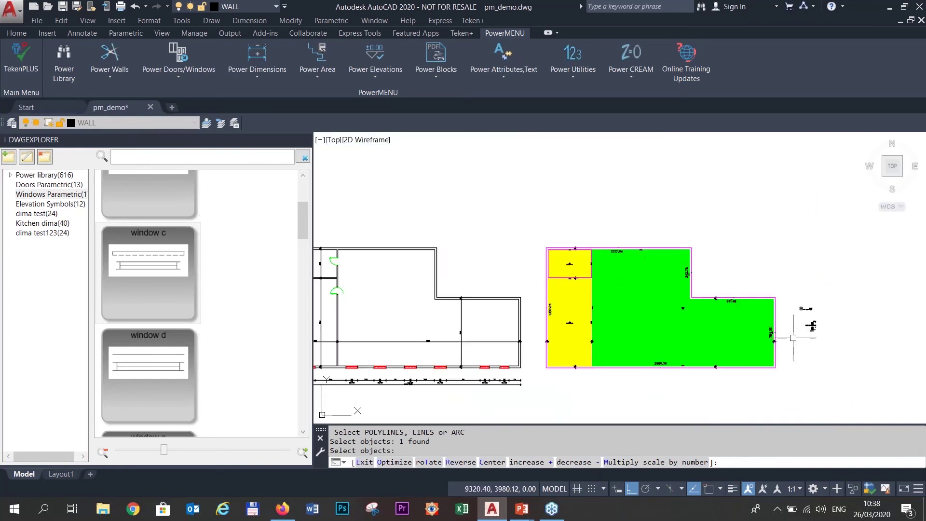
- Draw a small rectangle with RECTANG
left_click(321, 80)
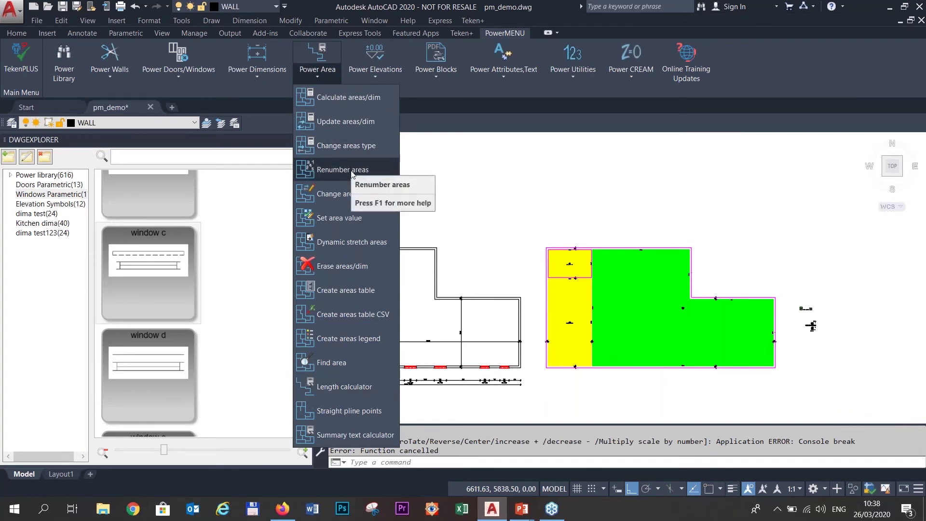
scroll(470, 262, "down", 3)
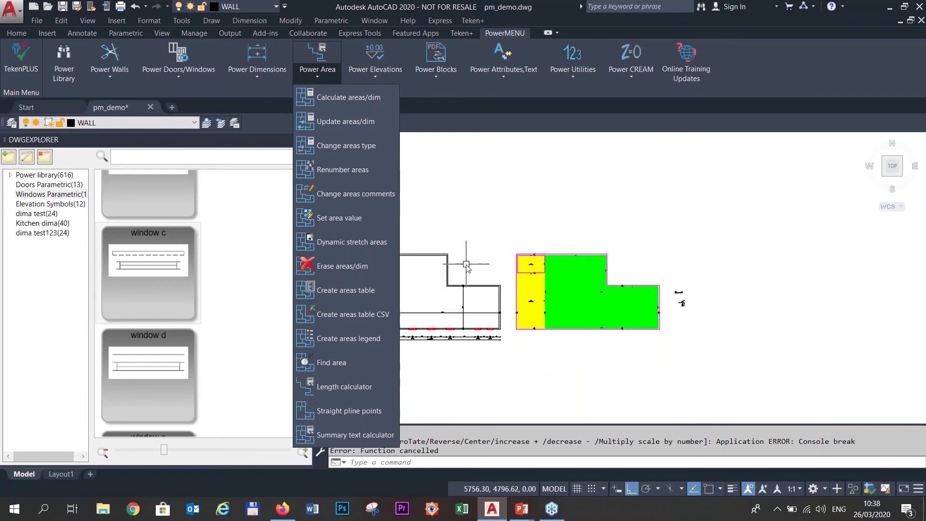
scroll(470, 263, "up", 3)
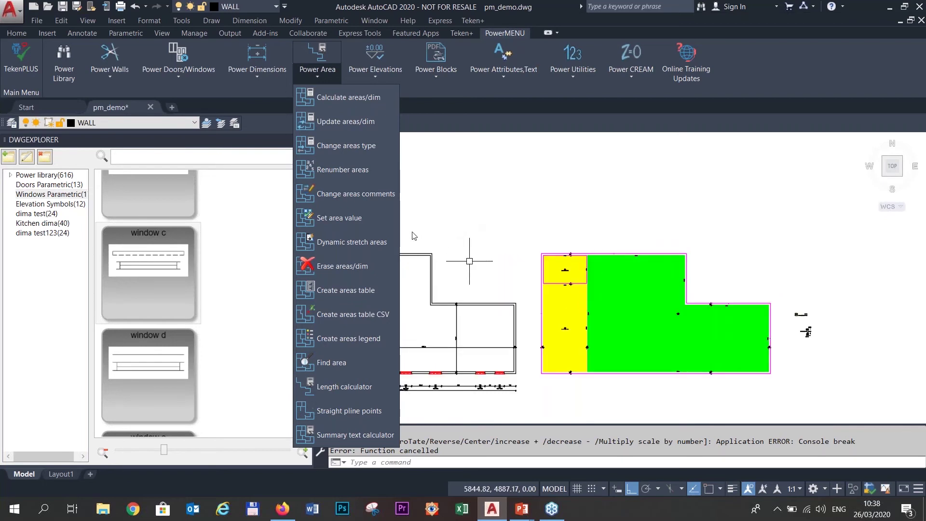
scroll(525, 241, "up", 2)
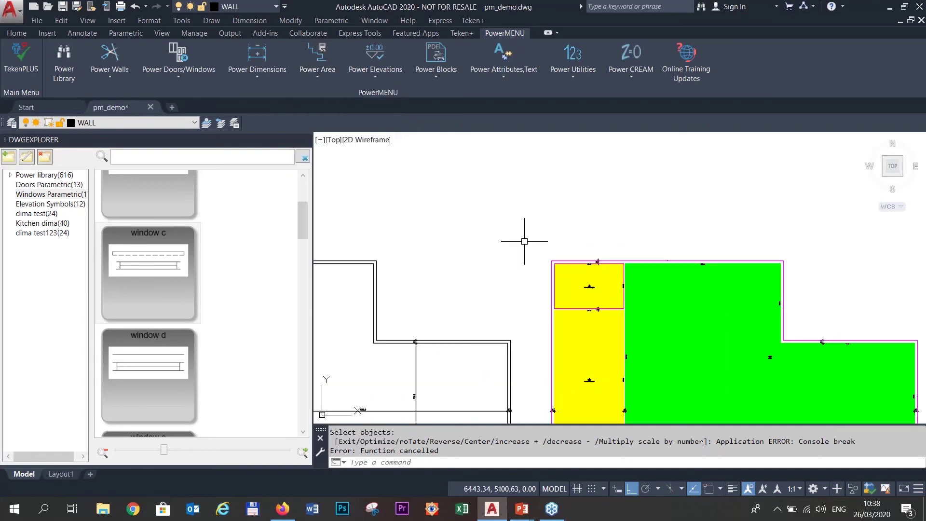
scroll(524, 241, "up", 2)
type("REc")
key("Return")
left_click(464, 215)
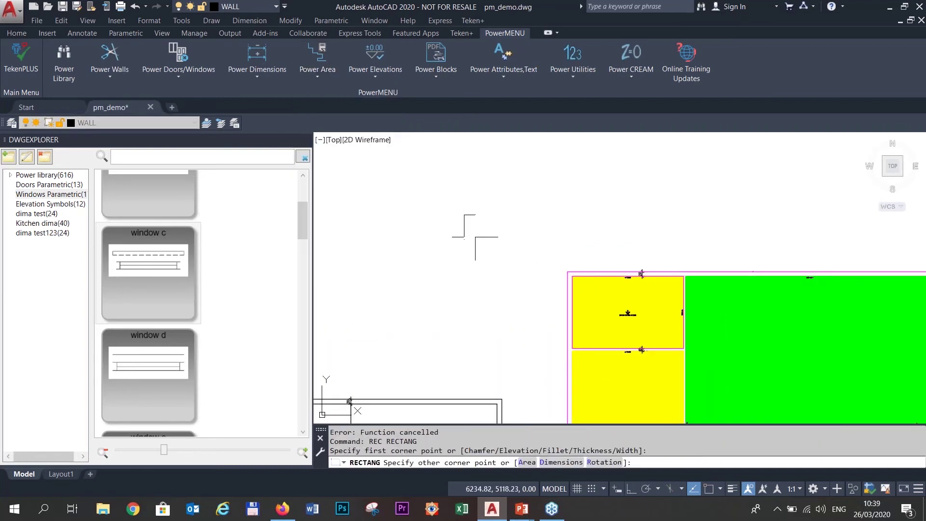
left_click(493, 236)
- Draw a closed L-shaped polyline next to the rectangle
type("p")
key("Return")
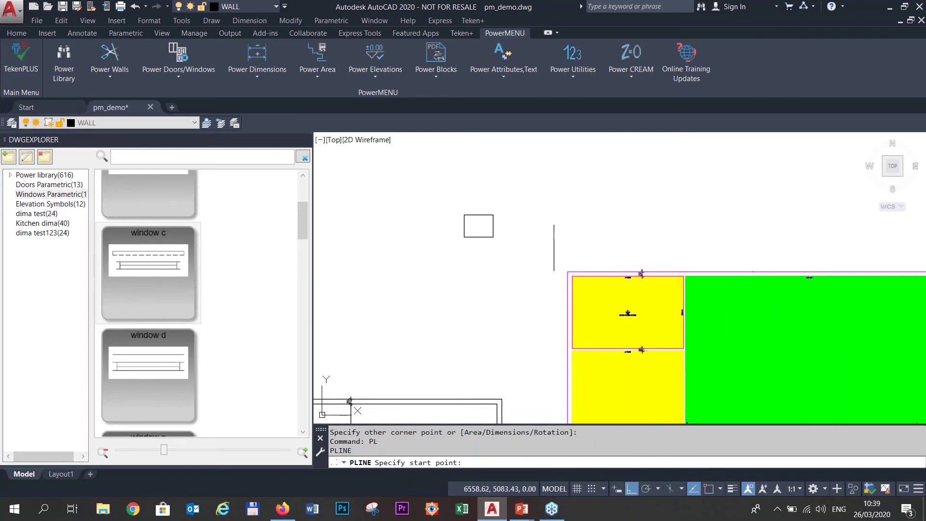
left_click(557, 247)
left_click(557, 219)
left_click(575, 218)
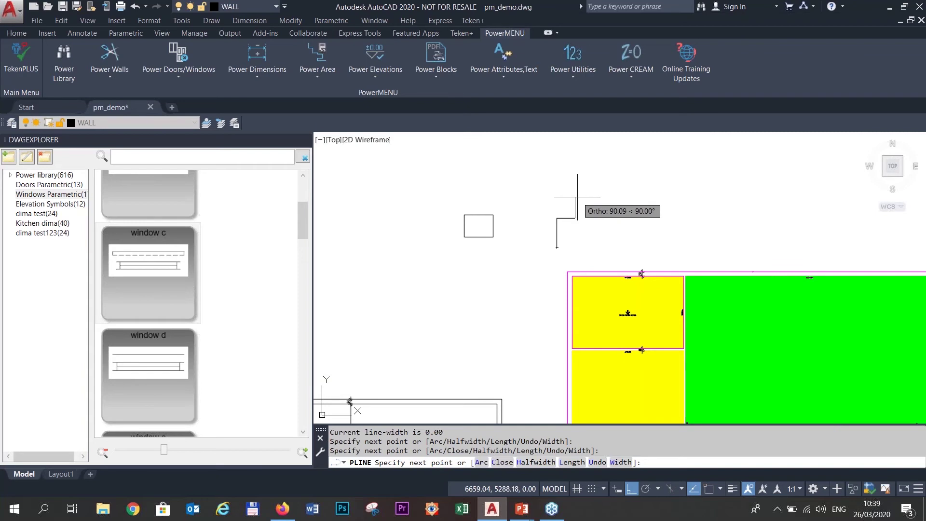
left_click(576, 197)
left_click(608, 247)
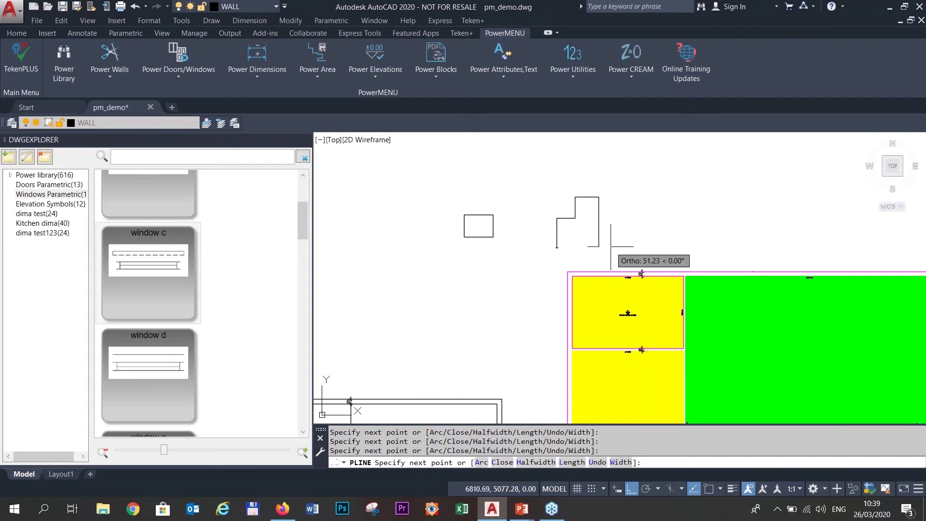
type("c")
key("Return")
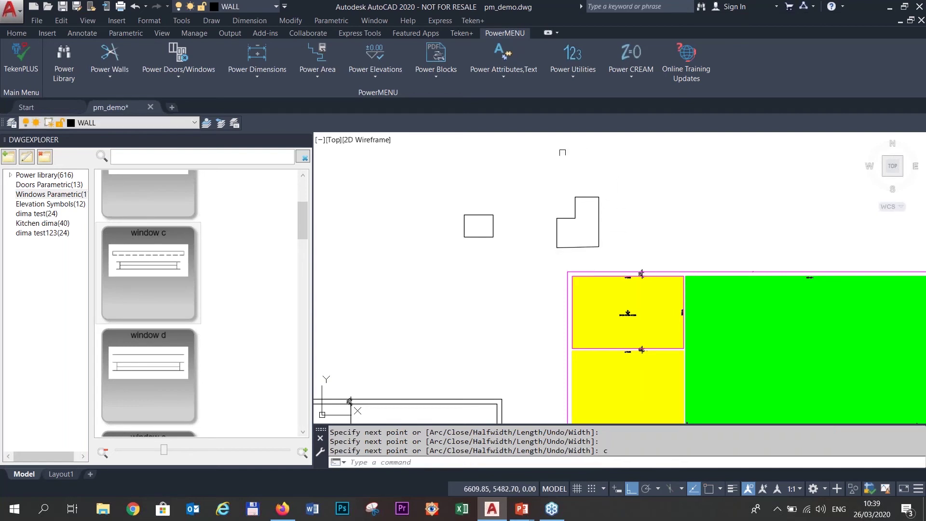
- List the L-shape to confirm area 30951.34 and perimeter 782.53
scroll(562, 152, "up", 2)
left_click(614, 209)
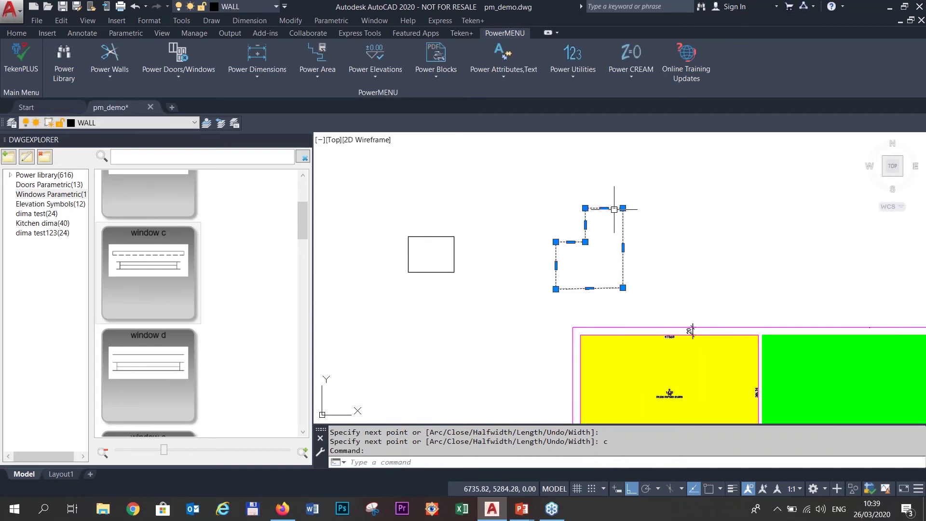
type("li")
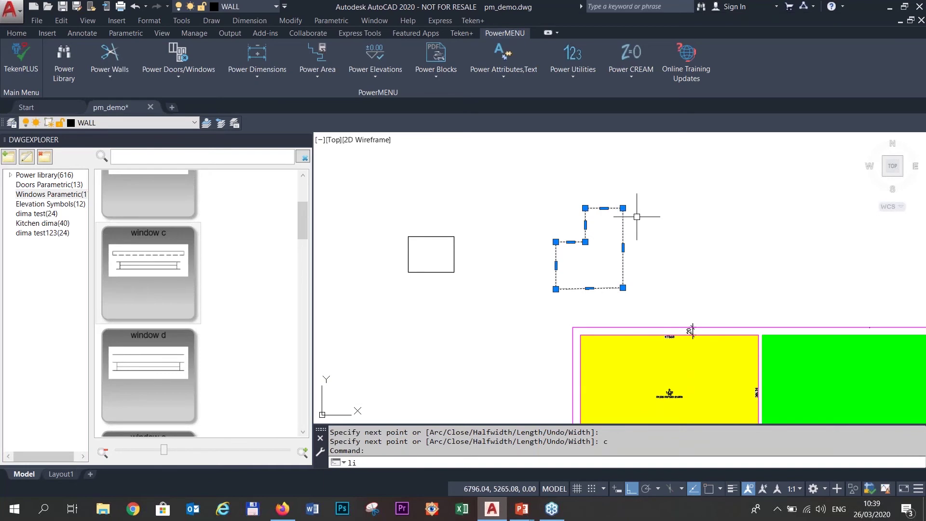
key("Return")
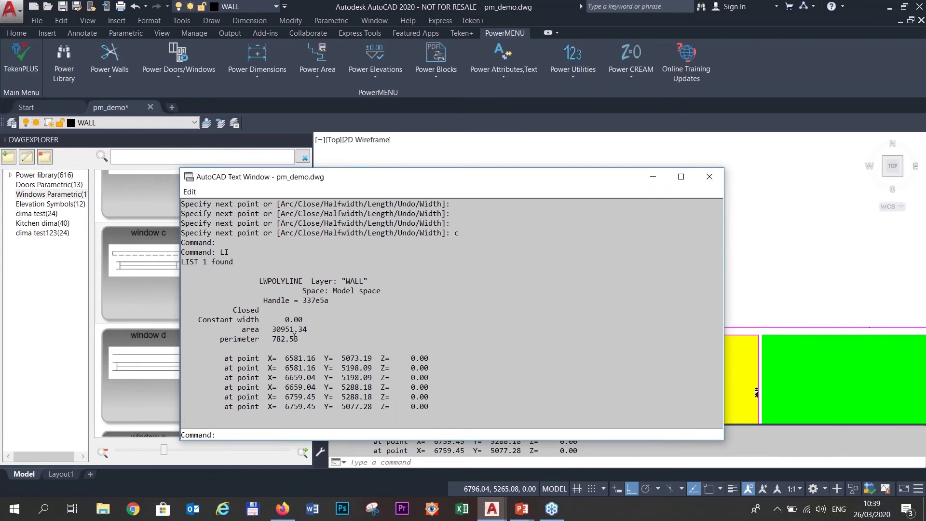
left_click(717, 179)
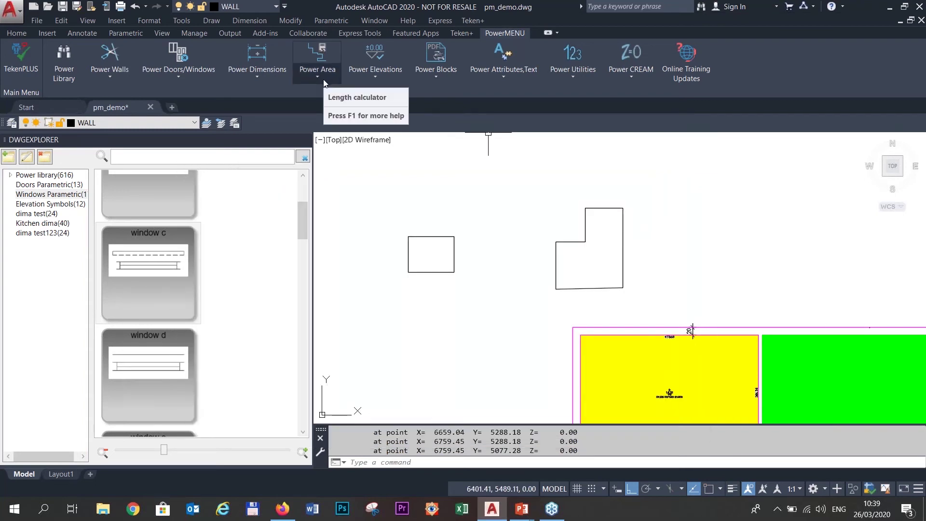
- Set the L-shape's area to exactly 50000 by adjusting one side, filled yellow as area 4
left_click(323, 79)
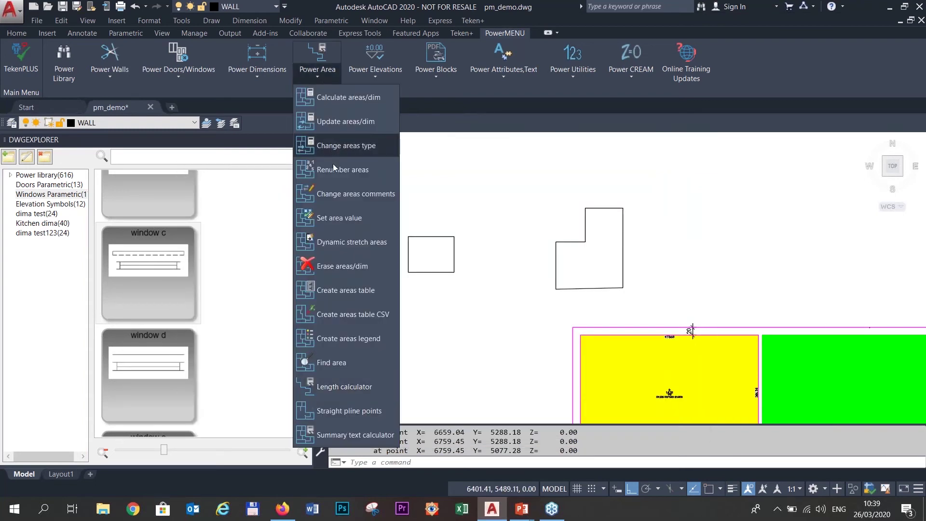
left_click(351, 221)
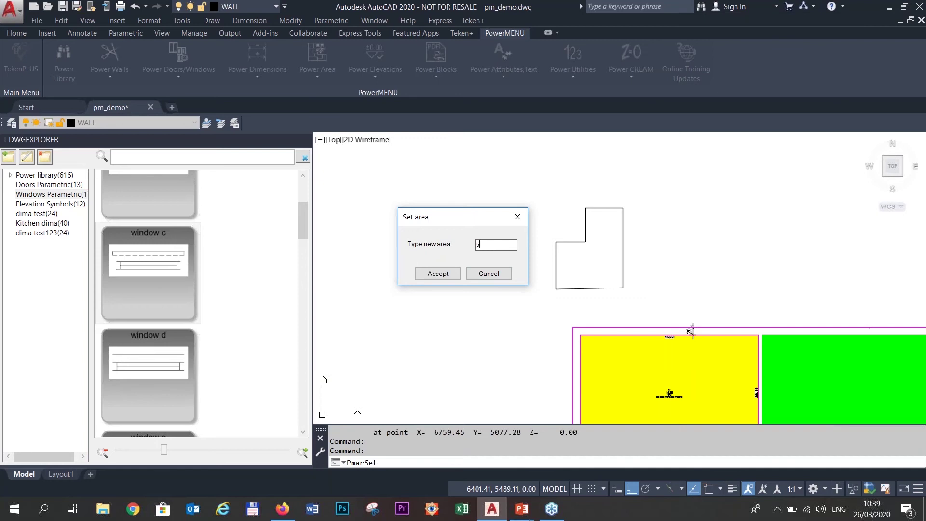
left_click(438, 273)
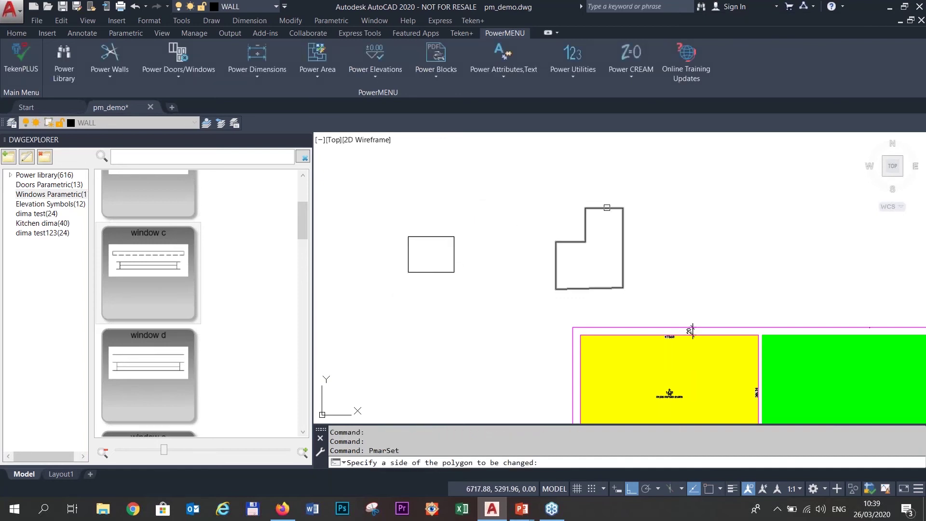
left_click(606, 209)
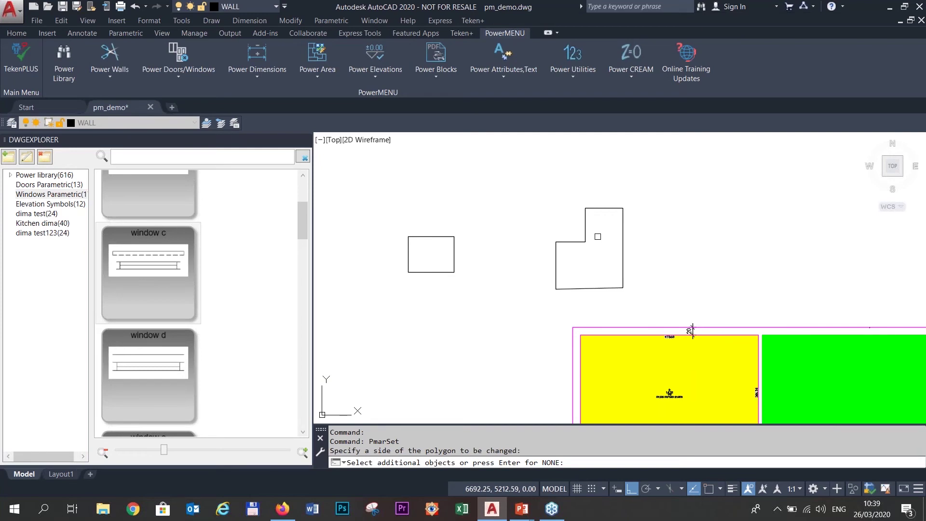
key("Return")
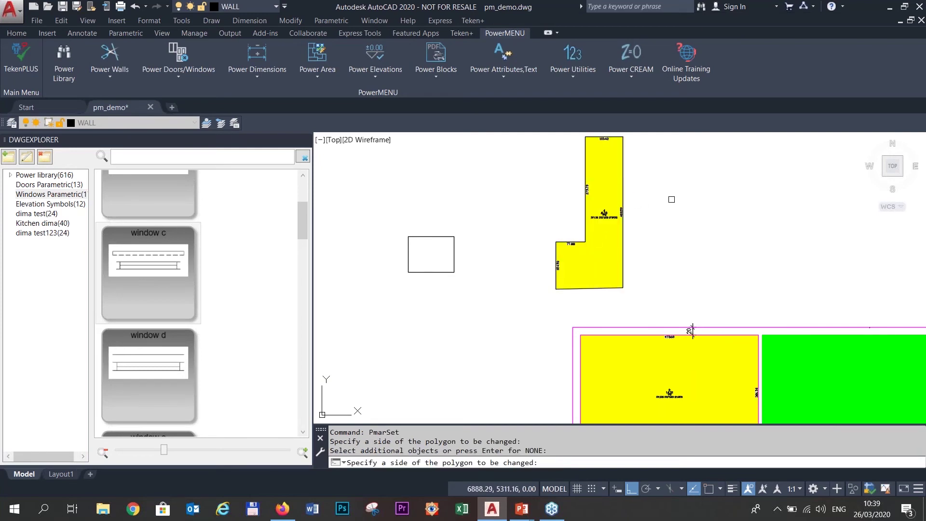
scroll(669, 199, "up", 3)
scroll(622, 208, "up", 3)
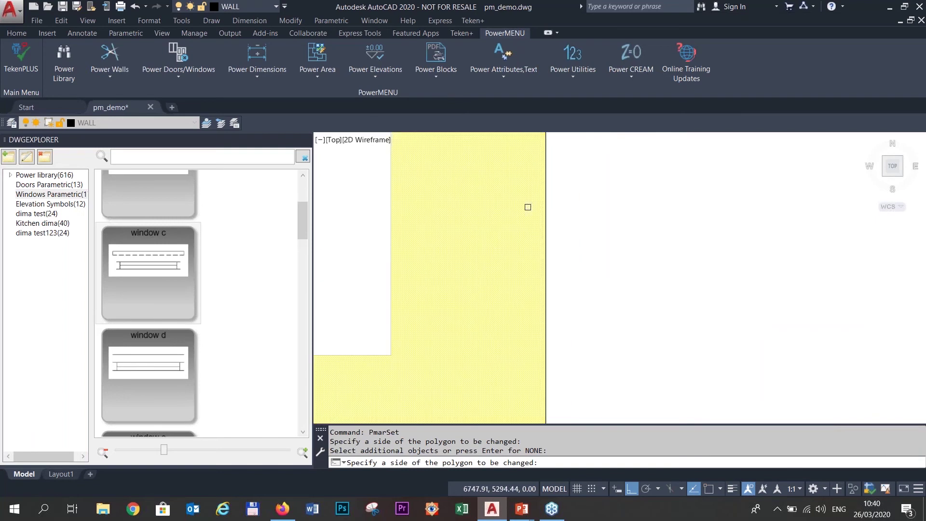
key("Escape")
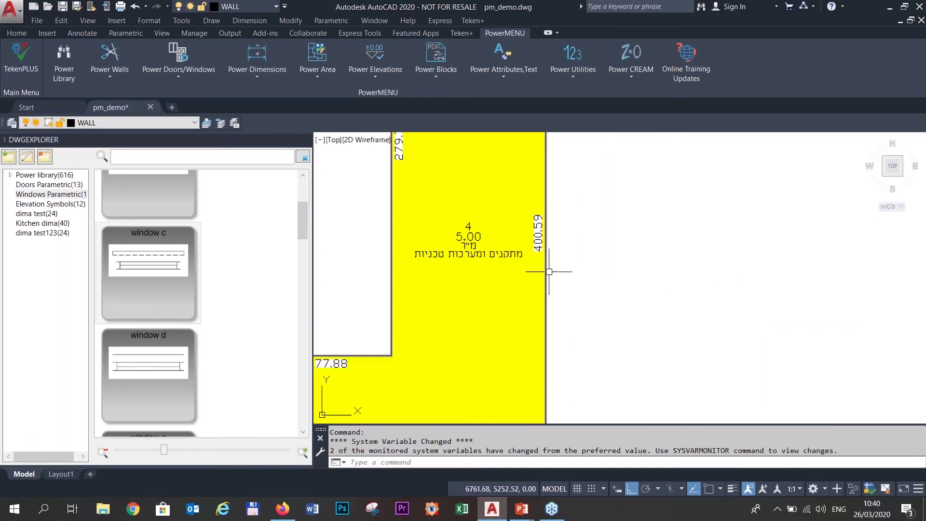
- List the resized L-shape to verify its area reads 50000.00
left_click(548, 274)
type("1")
key("Return")
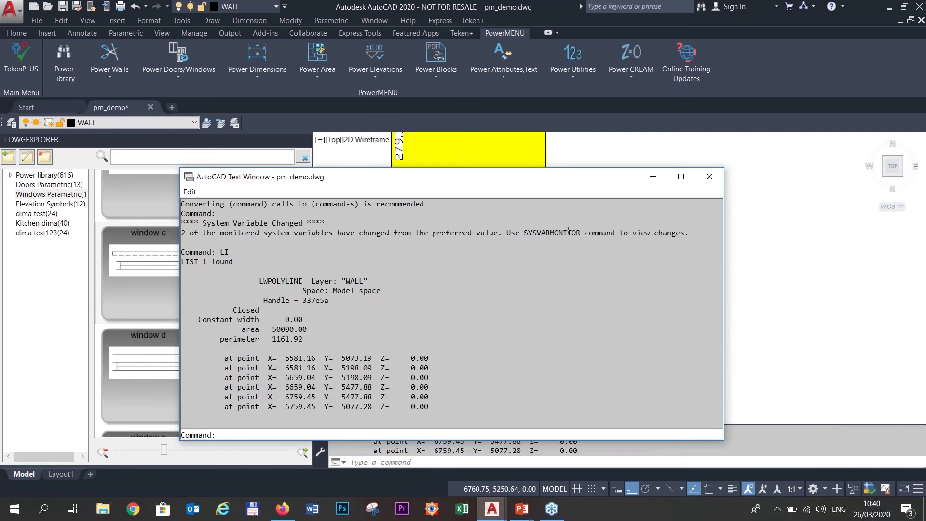
left_click(709, 177)
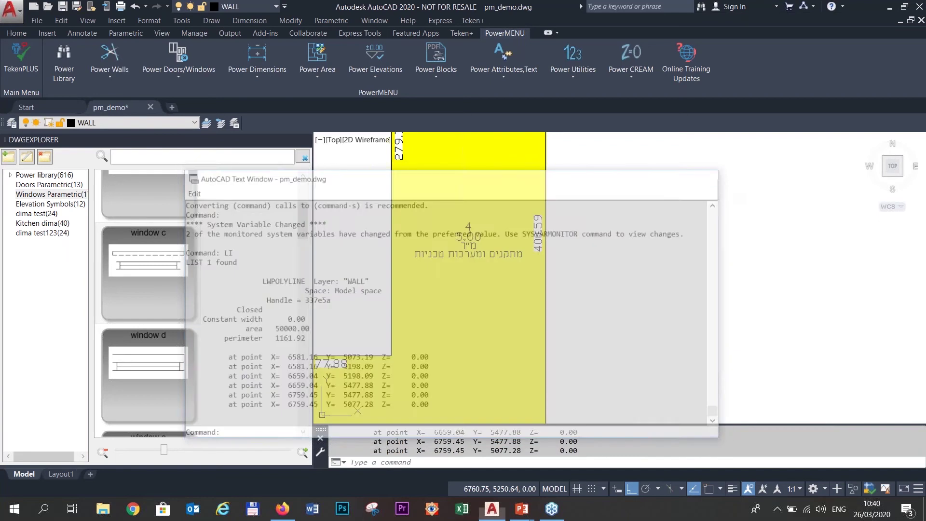
scroll(624, 235, "down", 4)
scroll(623, 234, "up", 1)
scroll(624, 235, "up", 2)
scroll(624, 234, "down", 1)
scroll(624, 235, "up", 2)
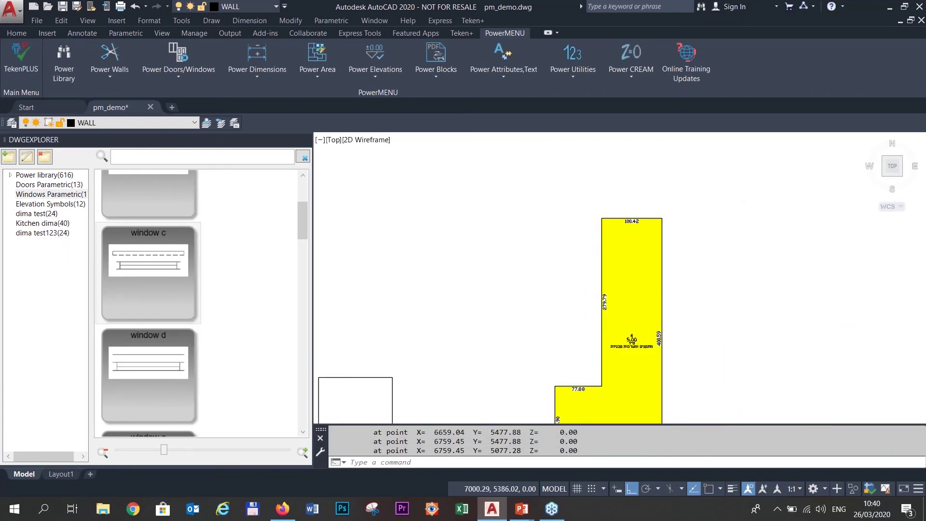
scroll(805, 273, "up", 2)
- Delete the yellow hatch fill from the L-shaped area
left_click(537, 255)
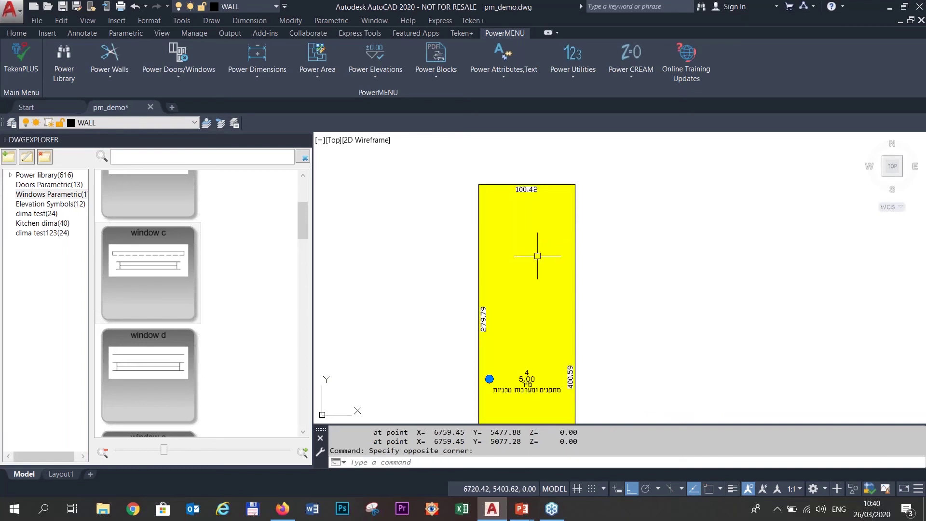
key("Delete")
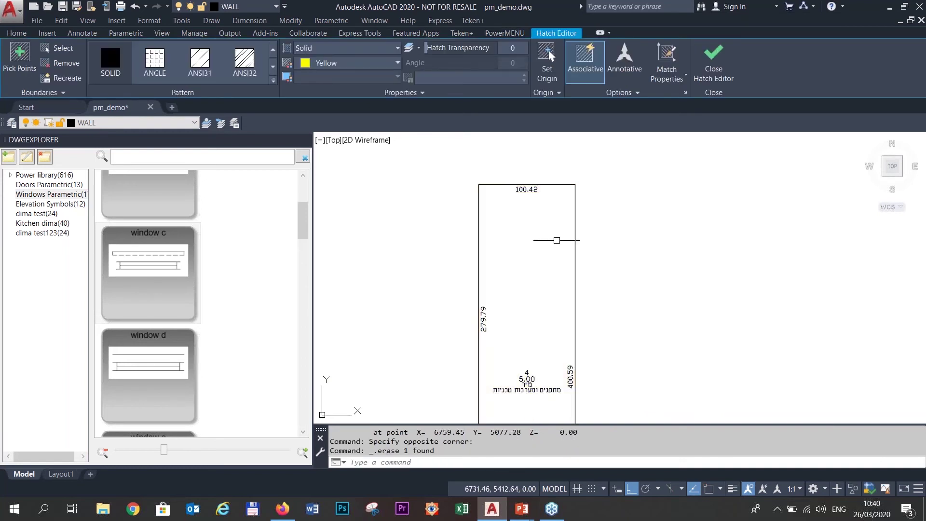
left_click(375, 76)
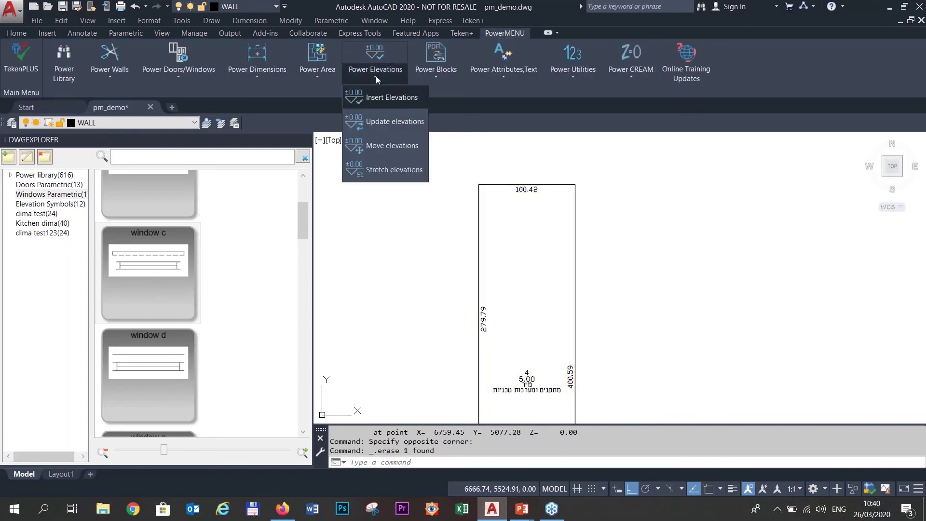
left_click(318, 76)
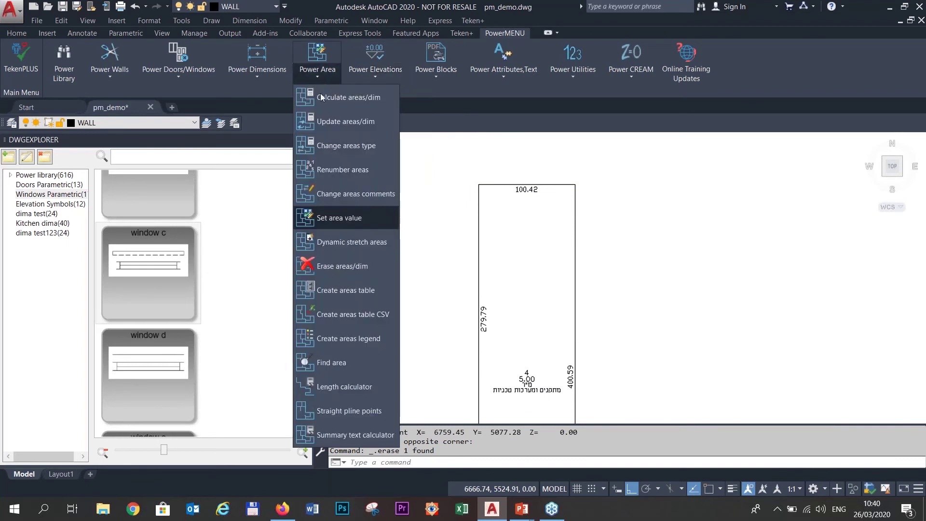
- Dynamically stretch the L-shape's top side downward so area 4 reads 3.18
left_click(350, 242)
left_click(533, 184)
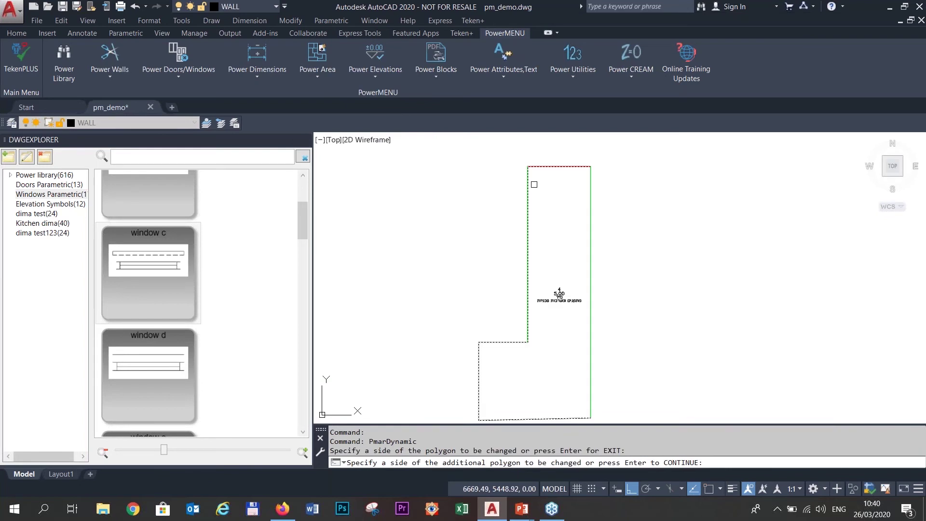
key("Return")
left_click(561, 193)
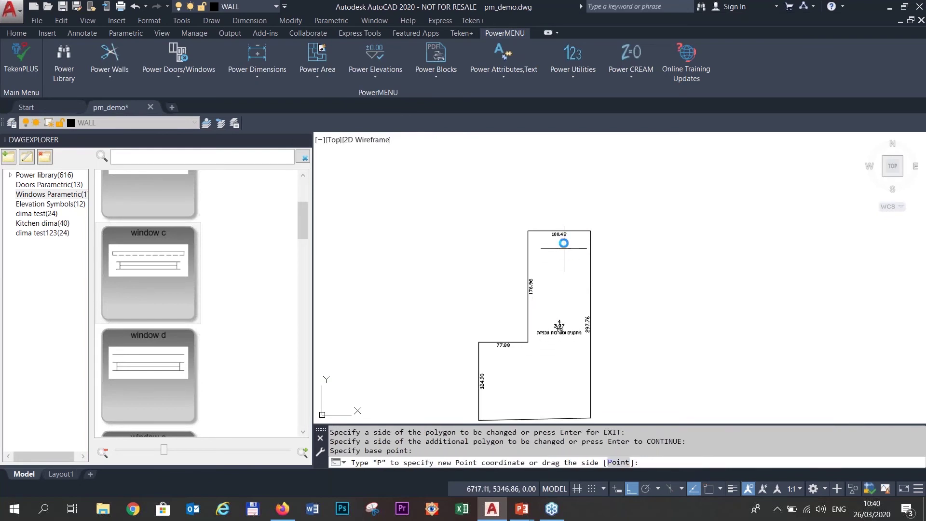
scroll(556, 260, "up", 2)
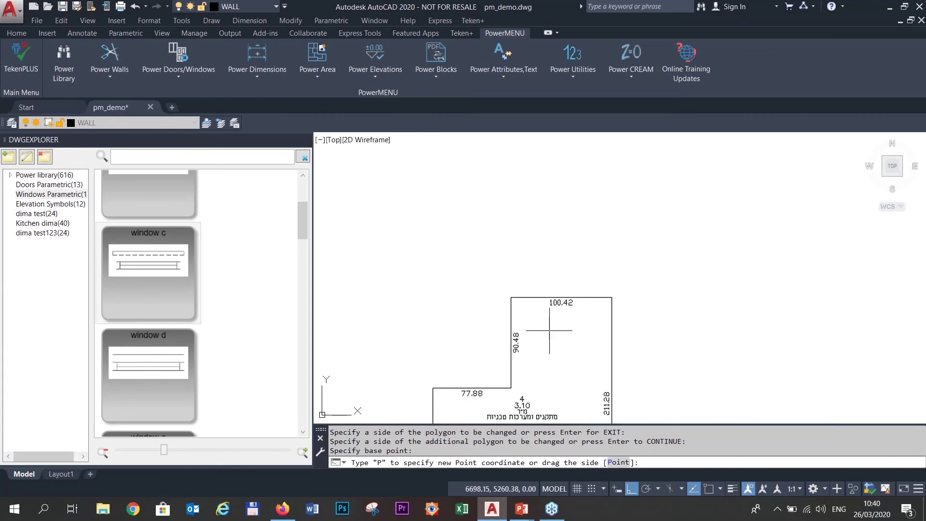
left_click(559, 289)
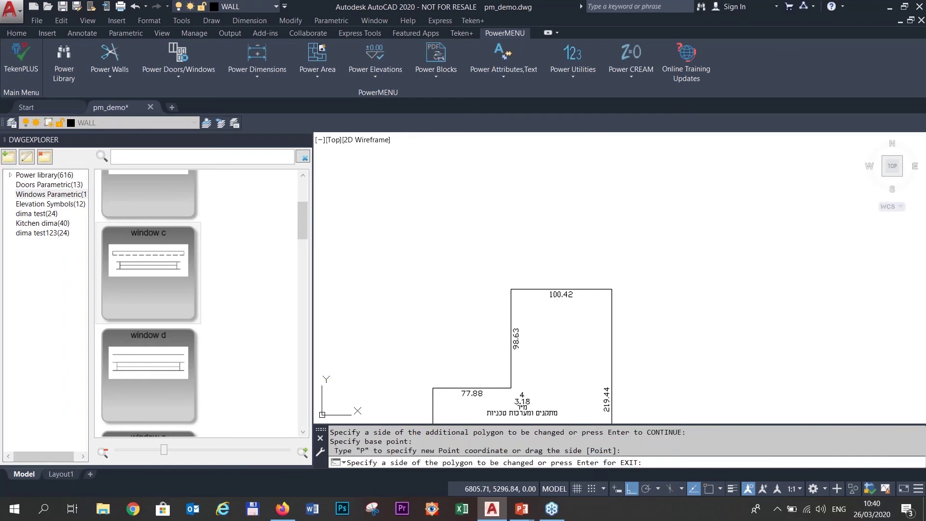
left_click(322, 79)
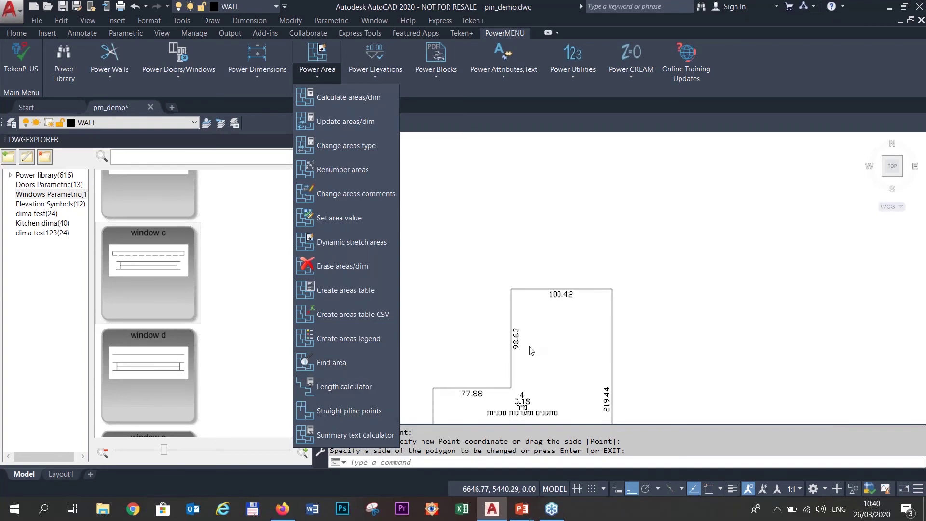
left_click(552, 341)
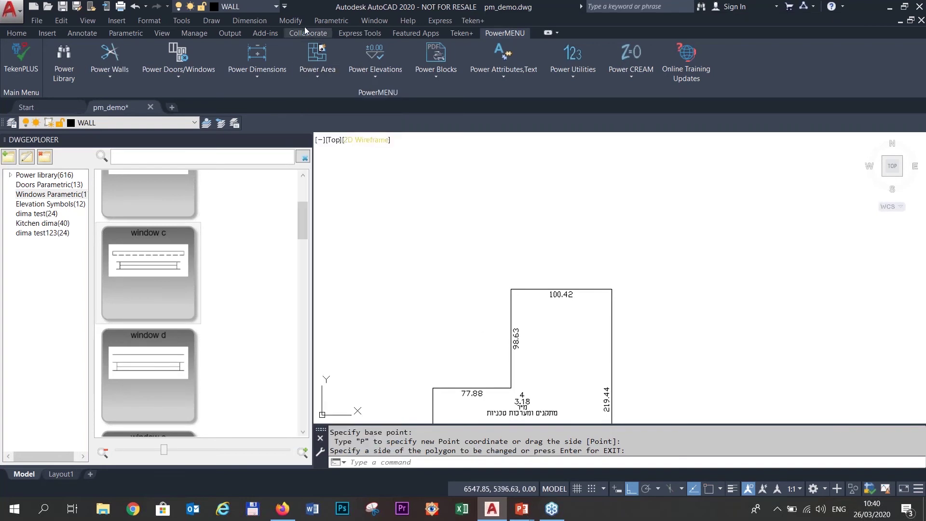
left_click(324, 71)
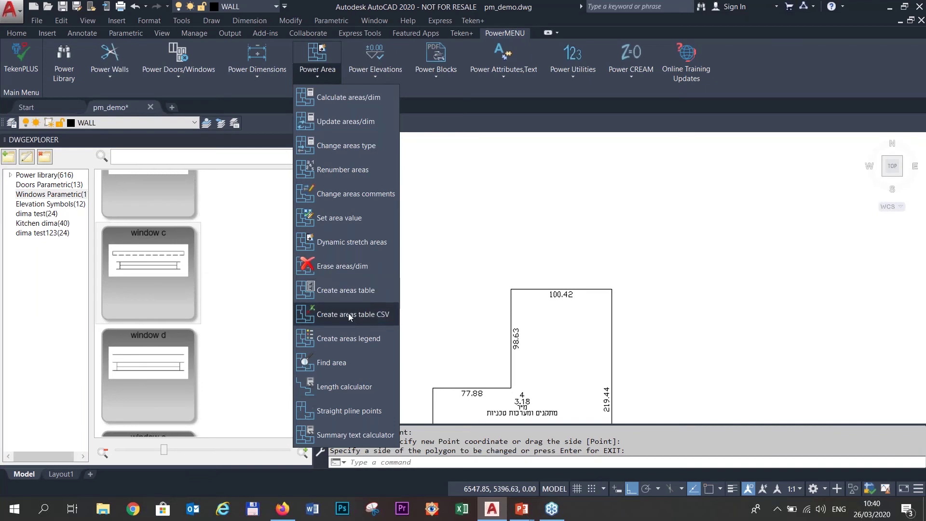
left_click(353, 431)
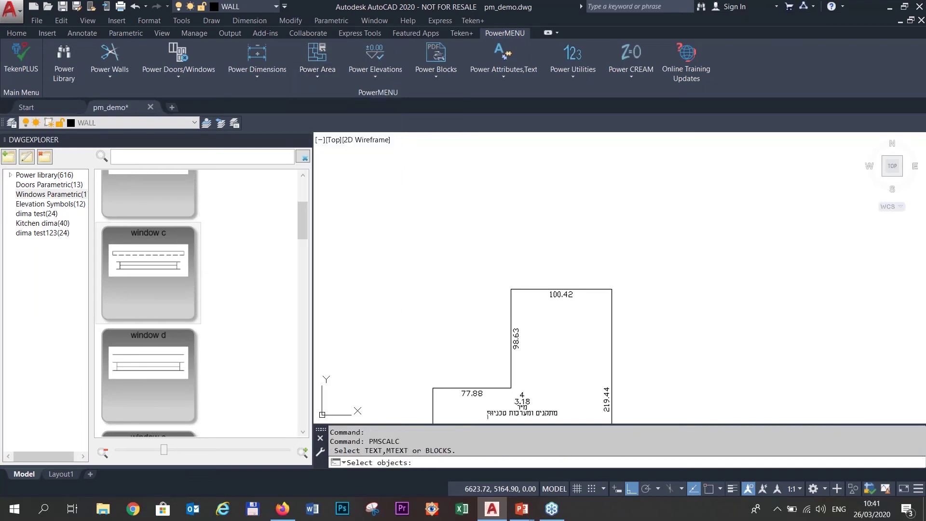
scroll(581, 275, "down", 2)
mouse_move(581, 275)
middle_mouse_down()
mouse_move(566, 213)
mouse_move(561, 227)
middle_mouse_up()
left_click(612, 233)
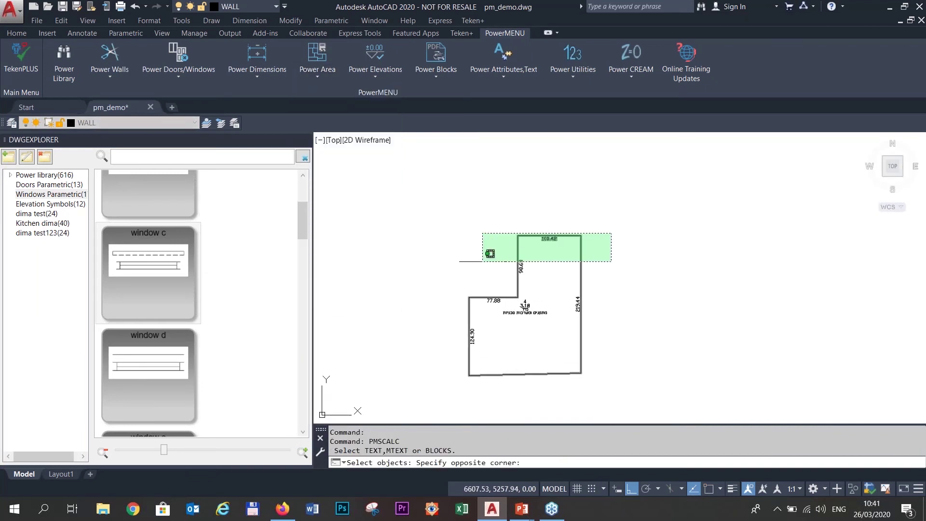
left_click(478, 277)
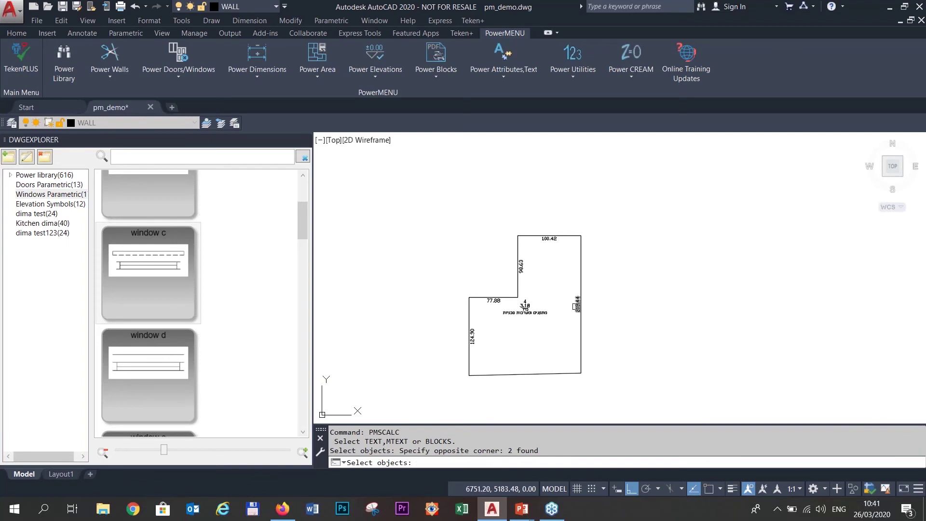
left_click(524, 305)
left_click(495, 302)
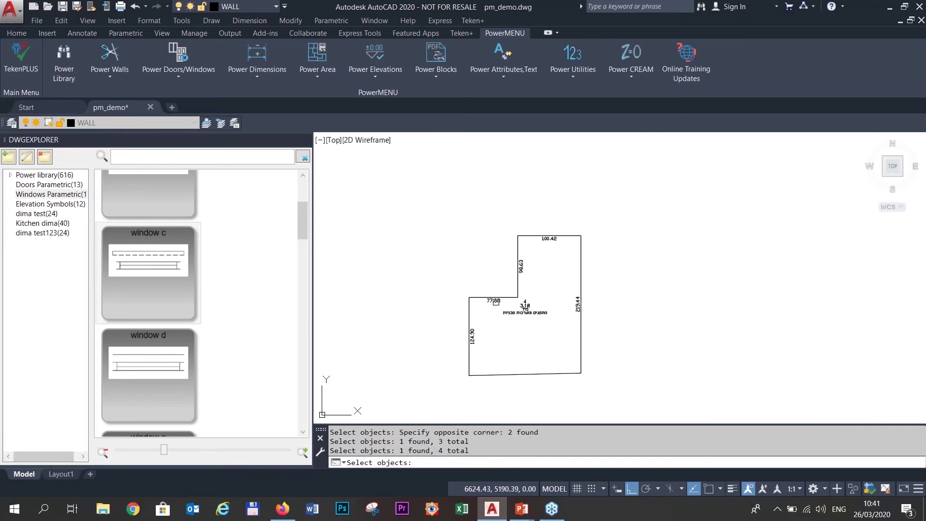
left_click(472, 336)
key("Return")
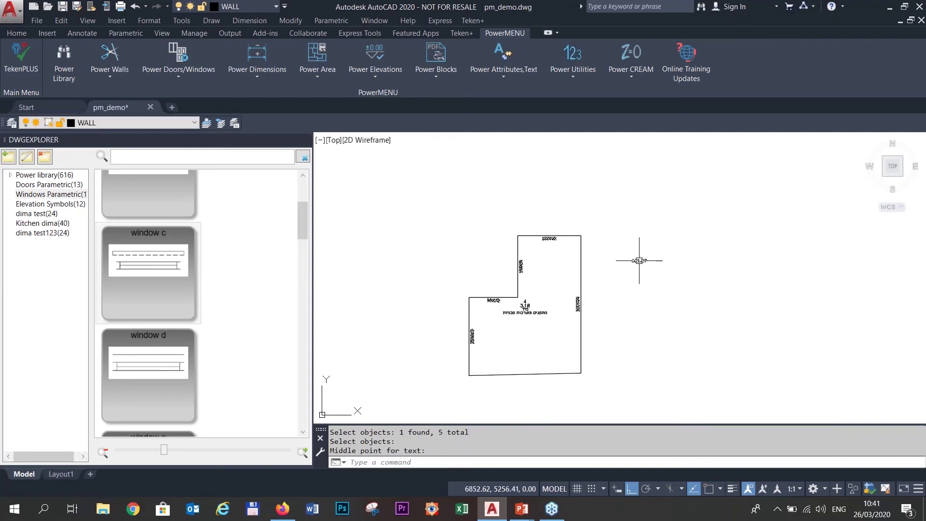
scroll(653, 270, "up", 4)
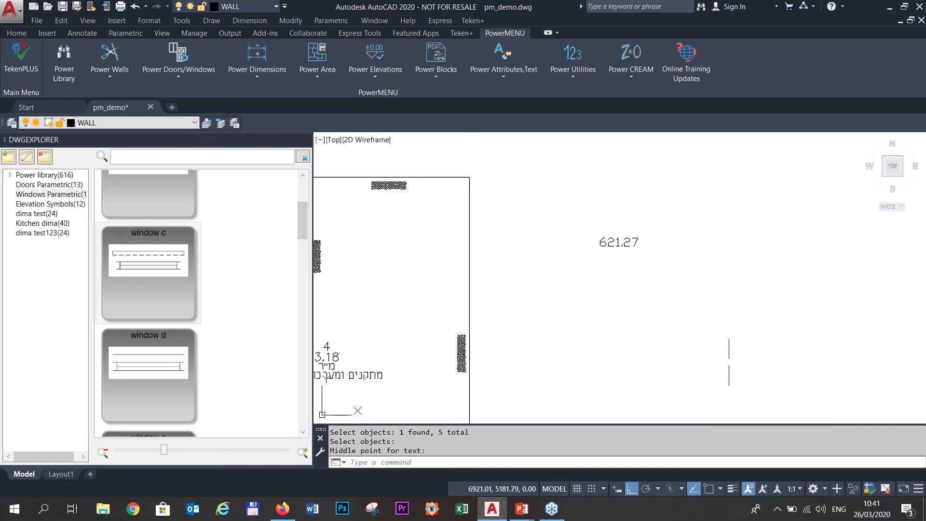
key("Escape")
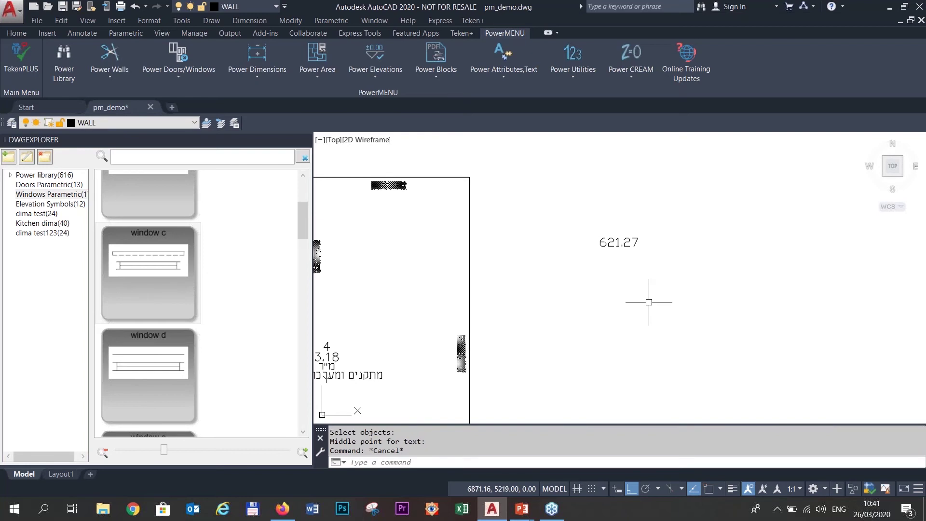
left_click(617, 288)
scroll(616, 292, "down", 4)
scroll(615, 292, "up", 4)
scroll(615, 294, "down", 4)
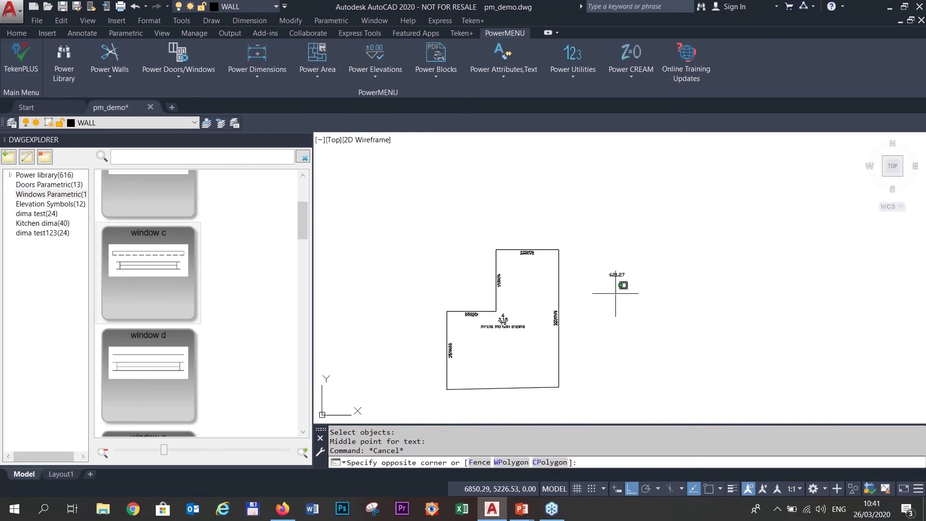
scroll(615, 293, "up", 2)
key("Escape")
key("Escape")
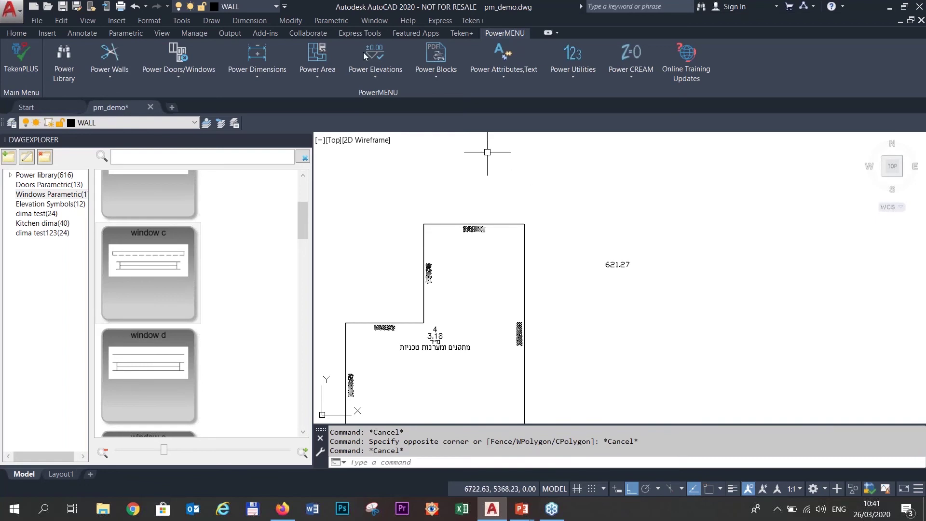
- Open the recent drawing elevation.dwg in its own tab
left_click(326, 77)
left_click(380, 73)
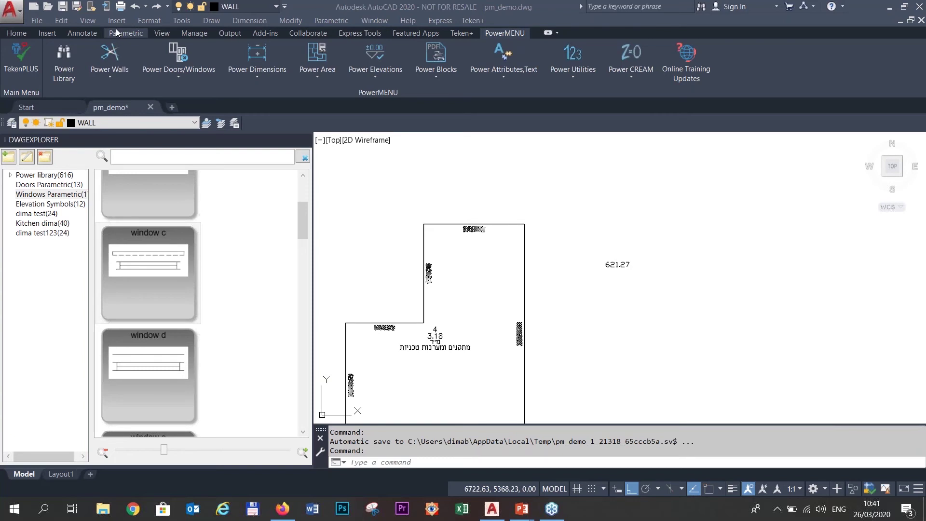
left_click(41, 21)
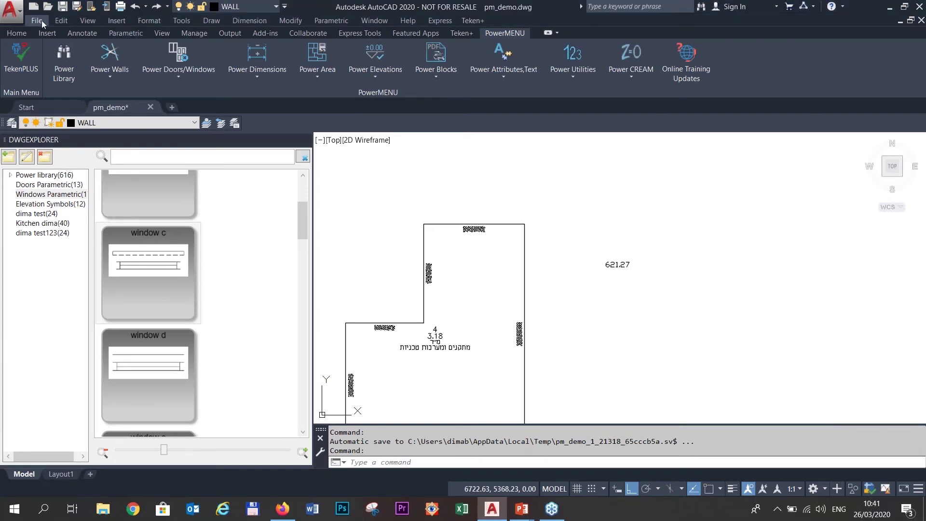
left_click(41, 20)
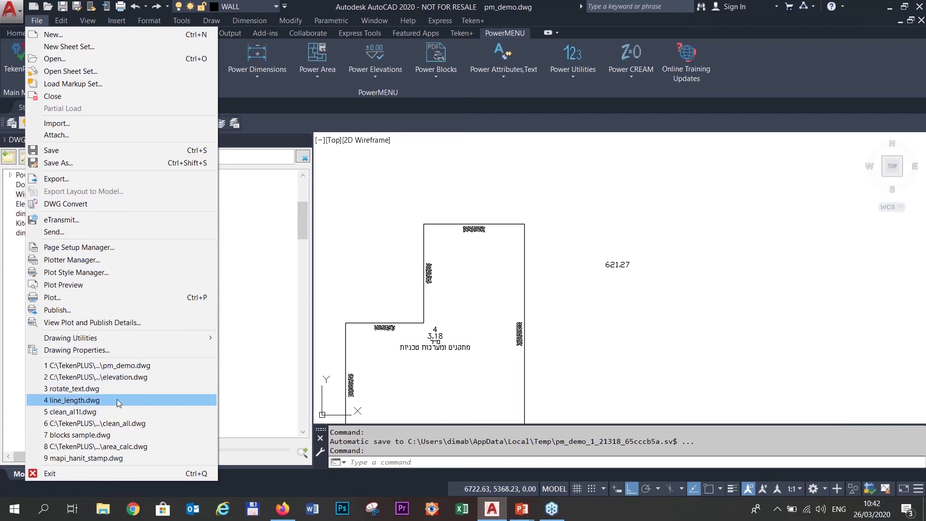
left_click(131, 377)
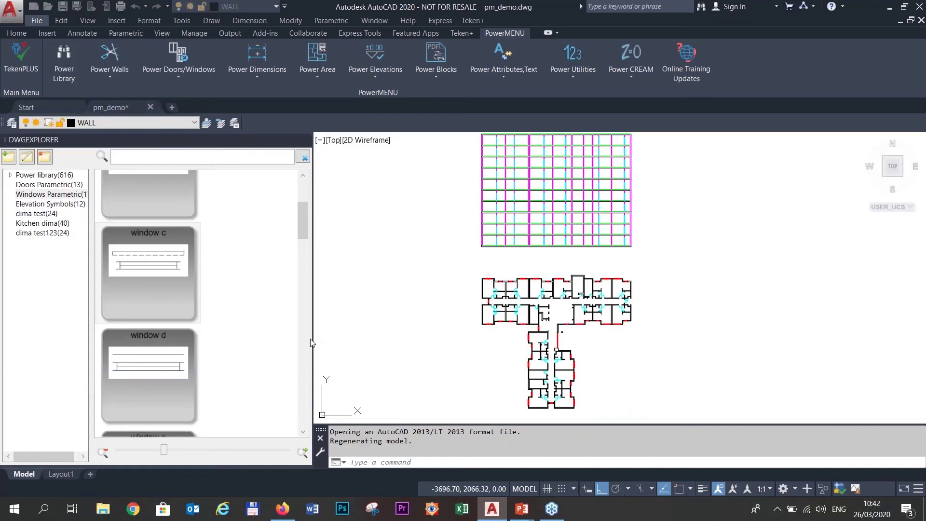
- Close the block explorer palette and zoom in on the bottom of the facade grid
left_click(304, 140)
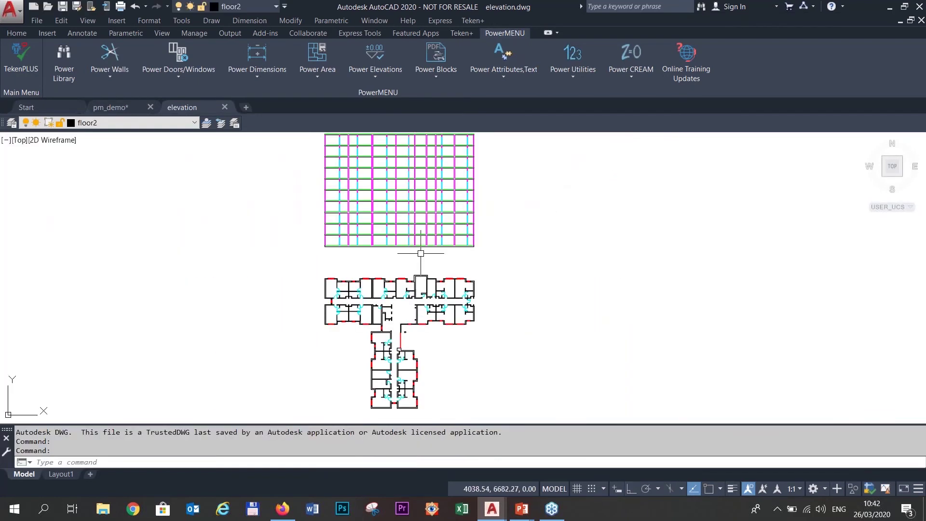
middle_click_drag(423, 260, 438, 364)
scroll(437, 355, "up", 4)
scroll(436, 318, "up", 2)
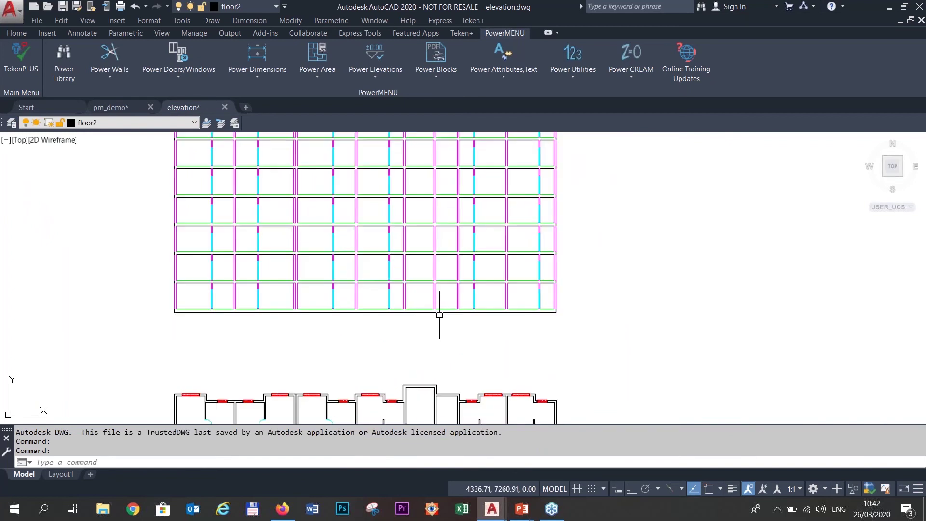
scroll(441, 327, "up", 2)
scroll(441, 328, "up", 2)
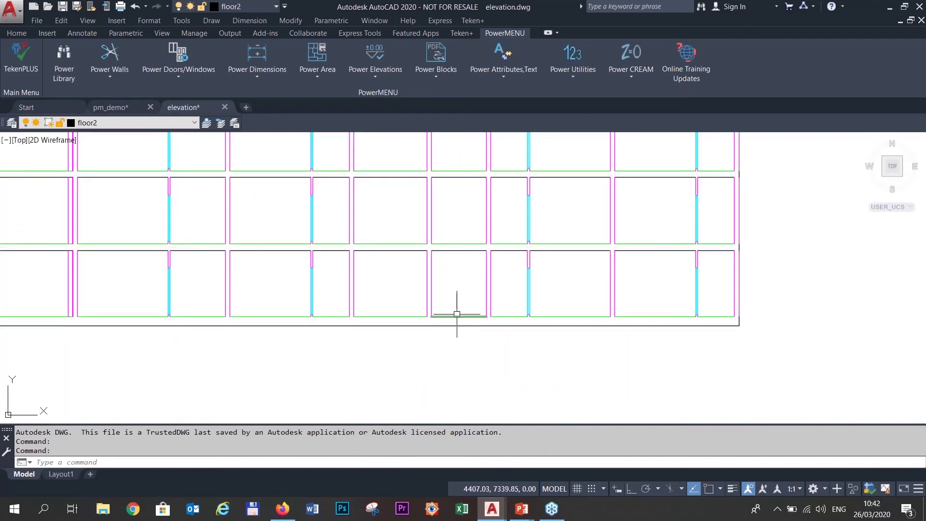
mouse_move(456, 314)
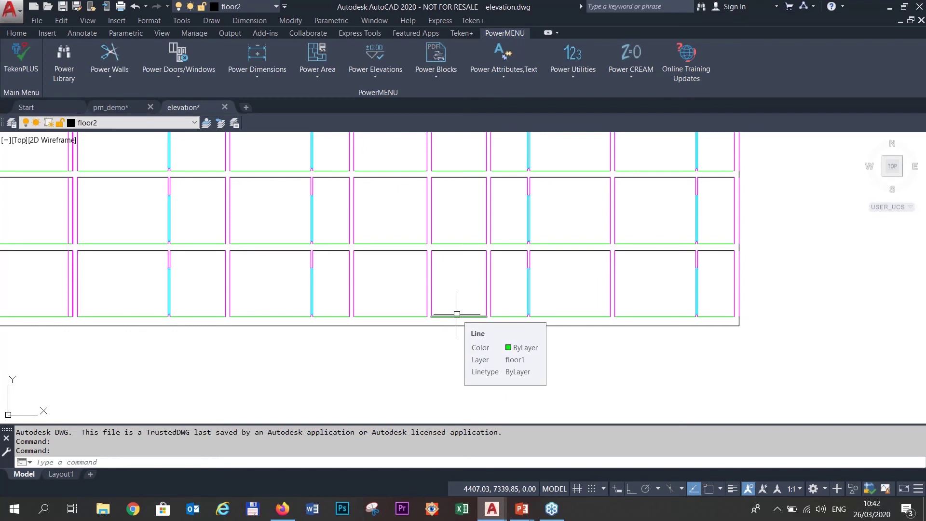
scroll(457, 315, "up", 2)
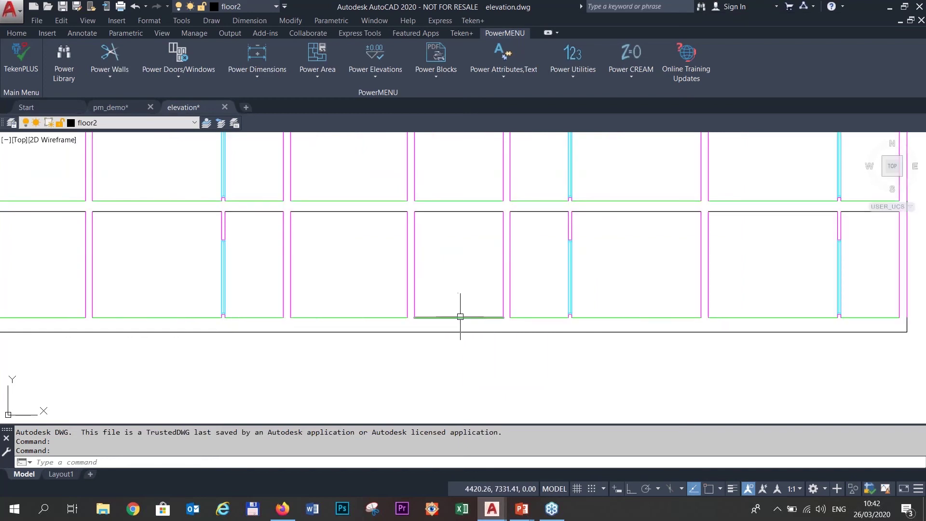
scroll(471, 302, "down", 3)
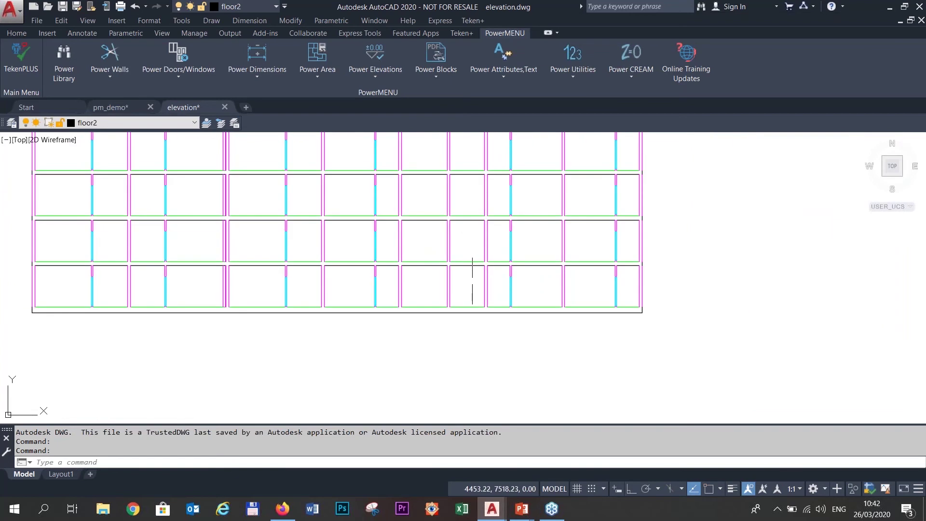
middle_click_drag(461, 245, 396, 260)
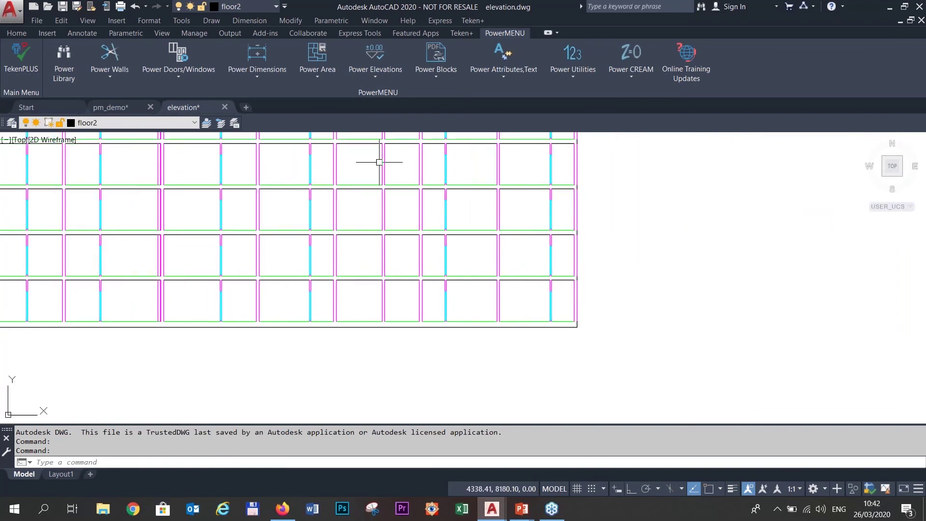
- Start Insert Elevations and pick the elevation01 symbol from the Elevation Symbols library
left_click(389, 78)
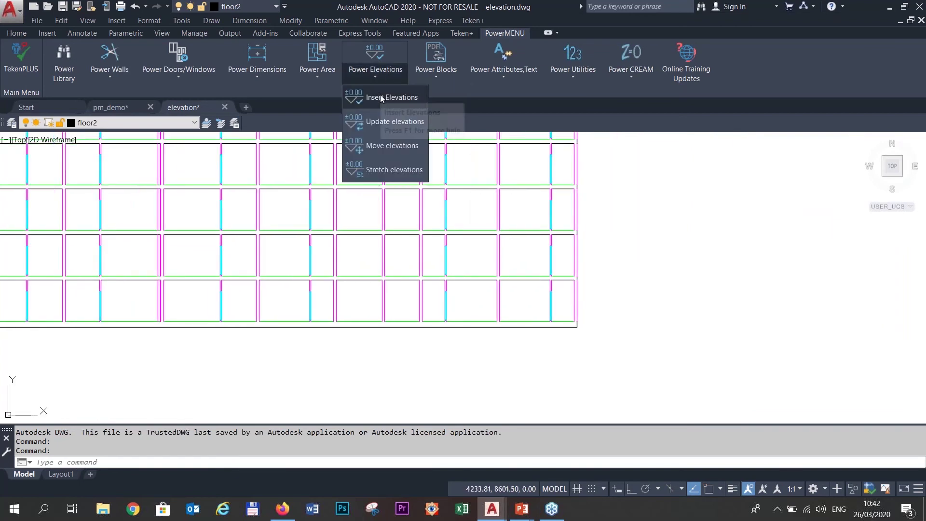
left_click(380, 96)
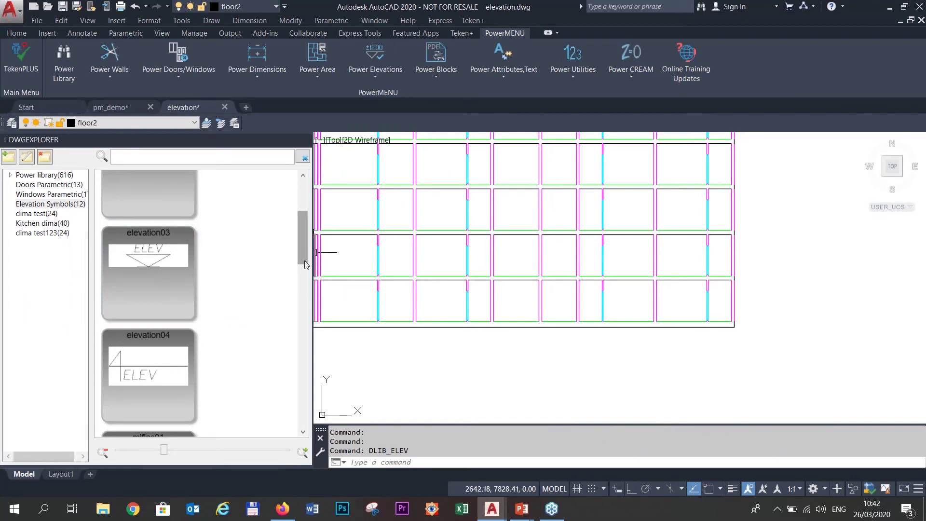
left_click_drag(305, 260, 304, 229)
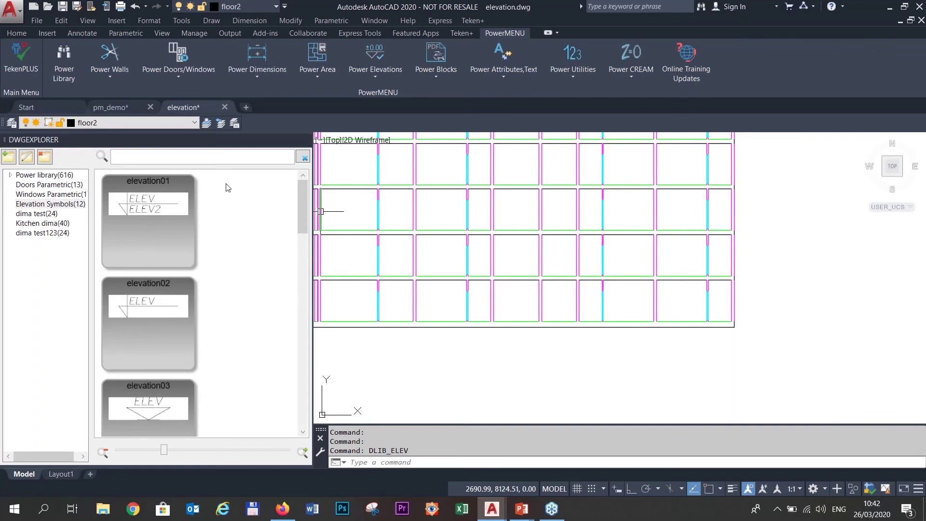
left_click(164, 202)
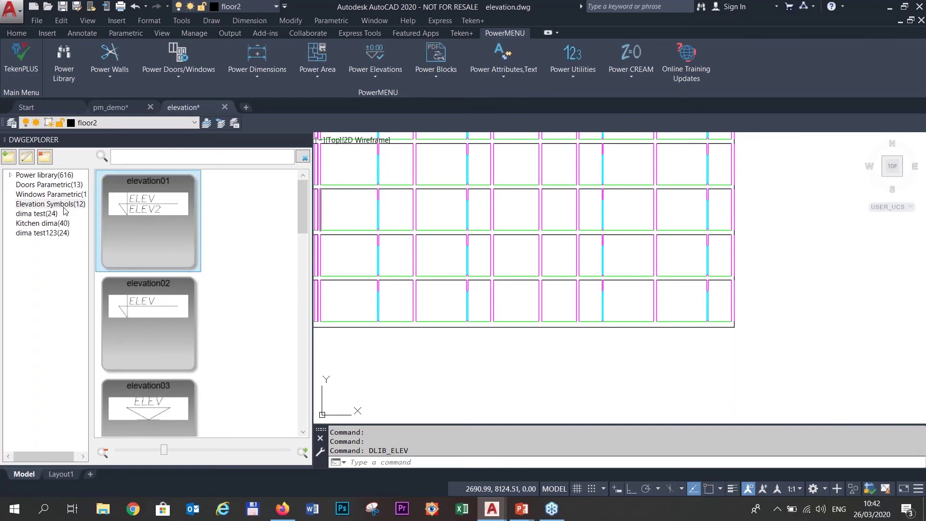
left_click(58, 204)
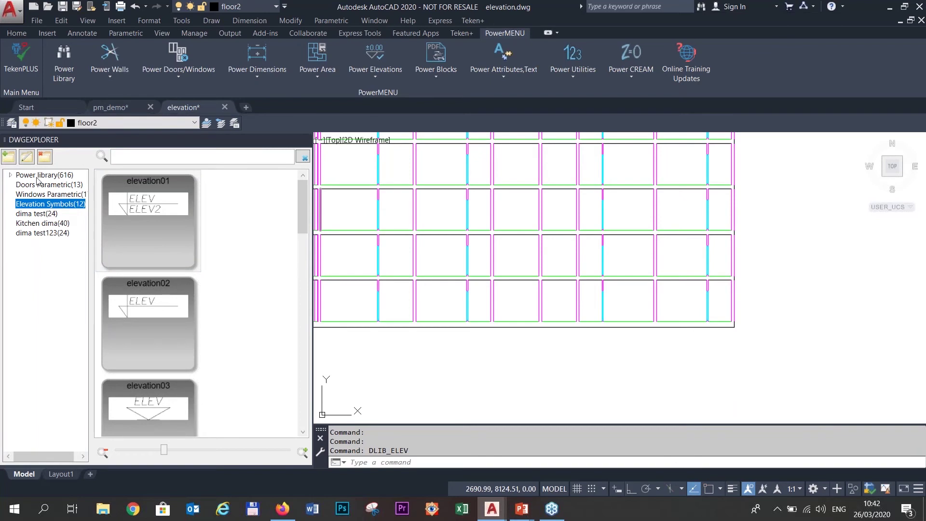
left_click(27, 158)
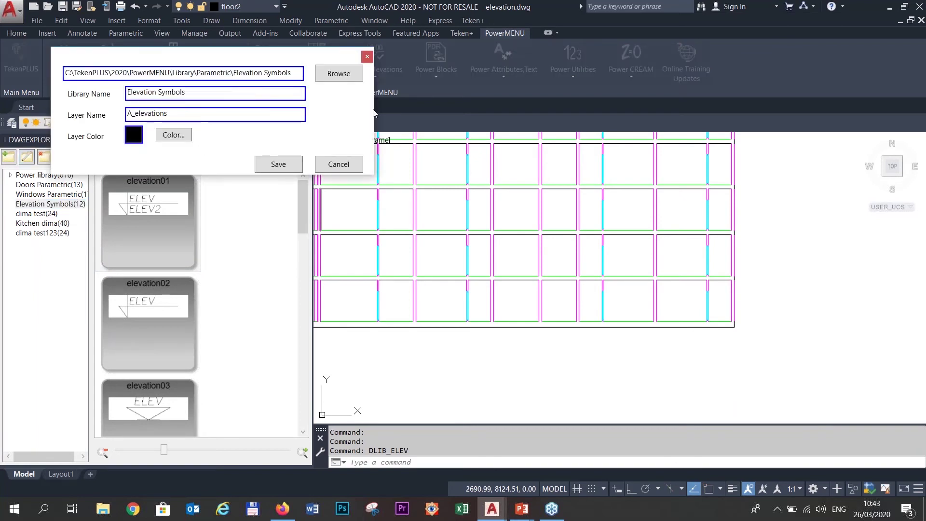
left_click(343, 166)
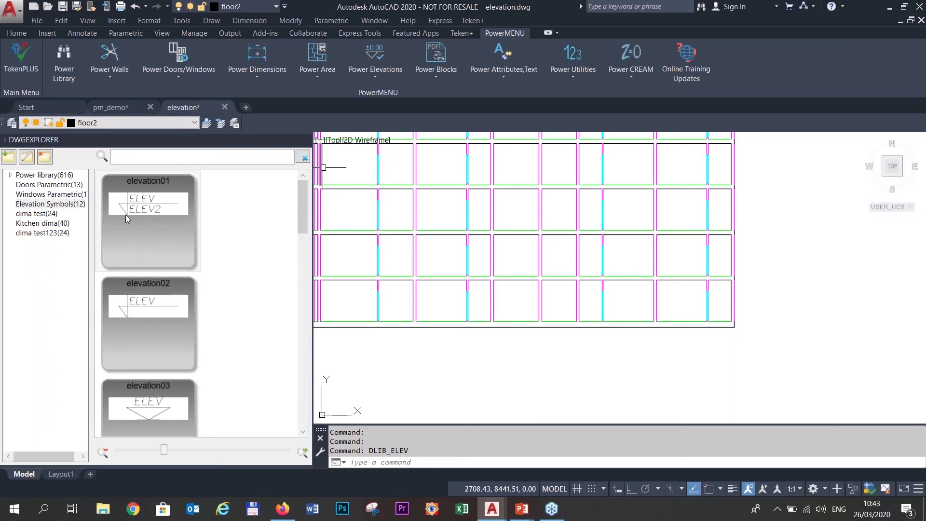
left_click(151, 213)
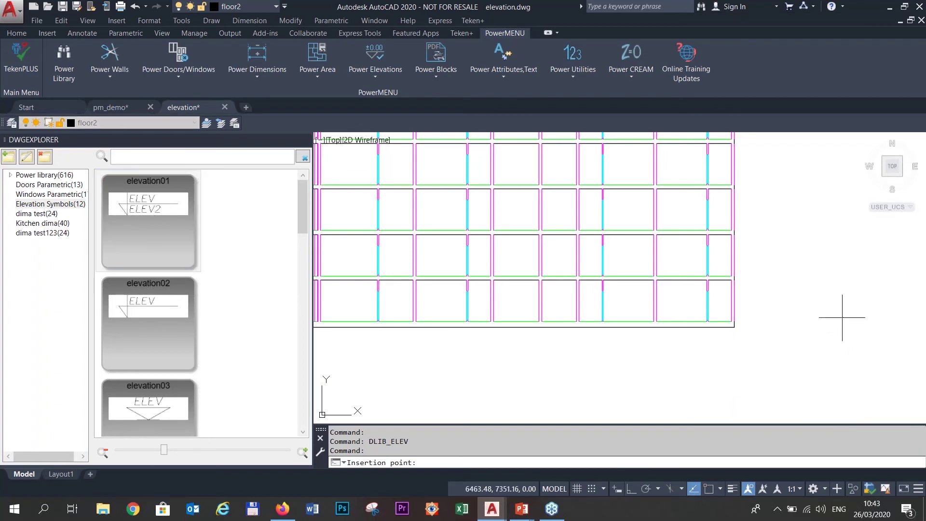
- Start an elevation mark with text height 20 and begin inserting
scroll(604, 275, "up", 1)
scroll(607, 274, "up", 1)
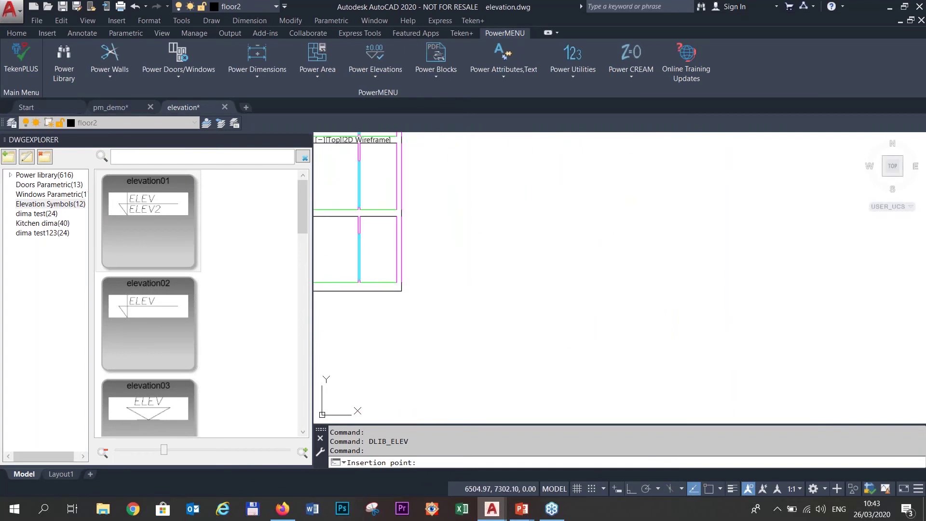
left_click(583, 288)
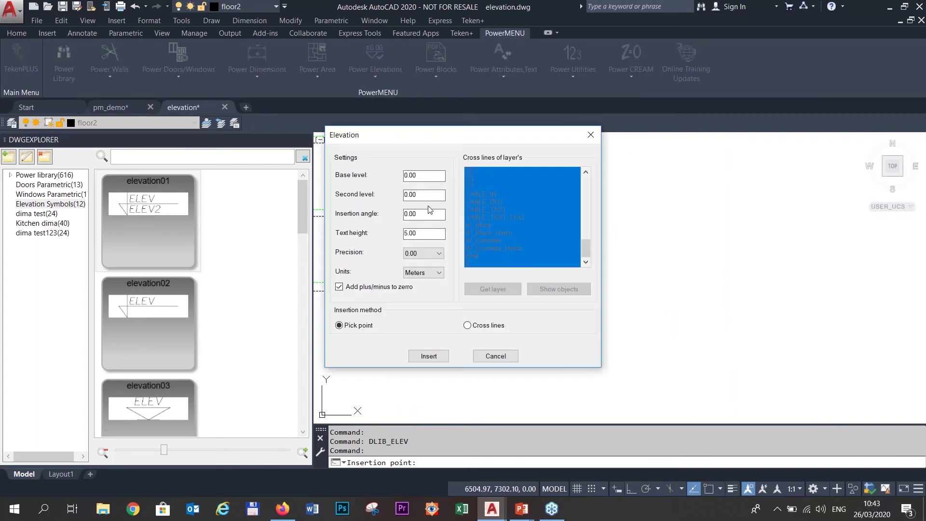
double_click(416, 233)
type("20")
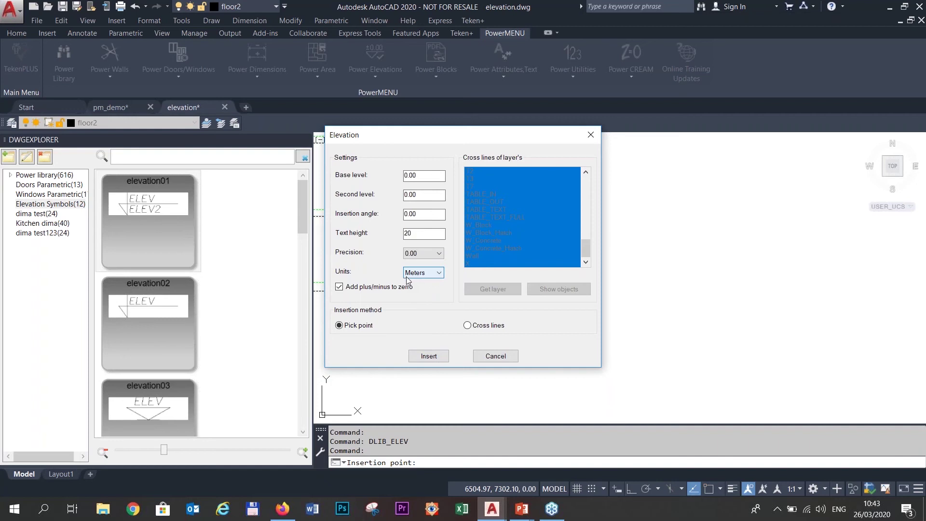
left_click(429, 356)
- Place level marks at ±0.00, +4.40, -2.65, -3.90, -0.84, +1.78, +5.61, +7.84, +4.46 and +0.80
left_click(580, 284)
left_click(554, 188)
scroll(528, 189, "down", 2)
left_click(526, 286)
left_click(621, 306)
left_click(651, 263)
left_click(665, 227)
left_click(652, 173)
left_click(560, 142)
left_click(503, 187)
left_click(510, 239)
- Place the remaining marks at -2.61, -5.47, +0.59, +5.54 and +2.18, then stop
left_click(572, 286)
left_click(578, 327)
left_click(608, 241)
left_click(597, 173)
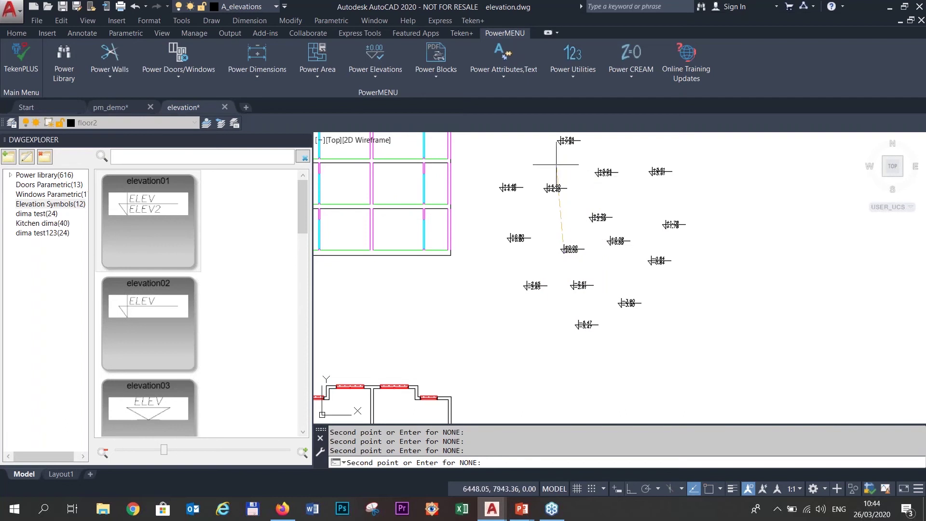
scroll(597, 237, "up", 2)
left_click(520, 212)
key("Escape")
scroll(569, 270, "down", 1)
scroll(585, 303, "down", 1)
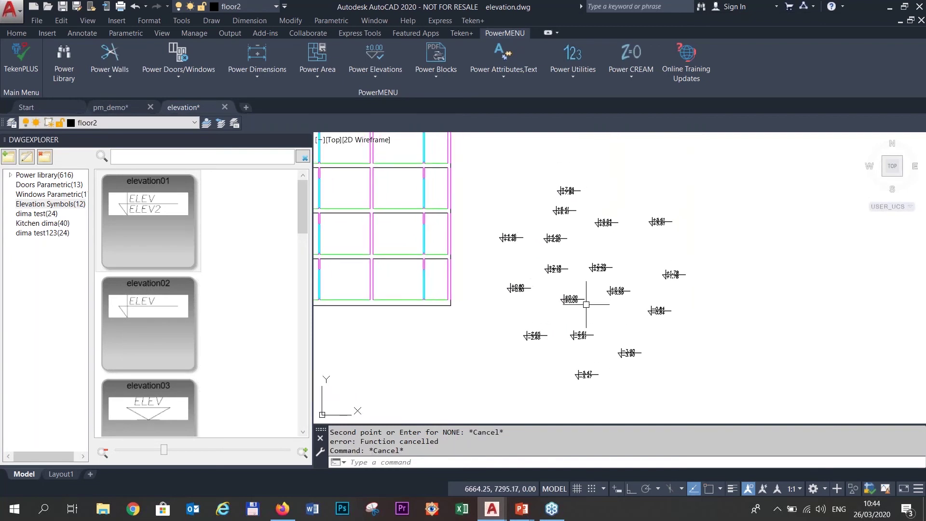
- Copy the level markers from one base point to three new spots down and right
scroll(586, 304, "up", 2)
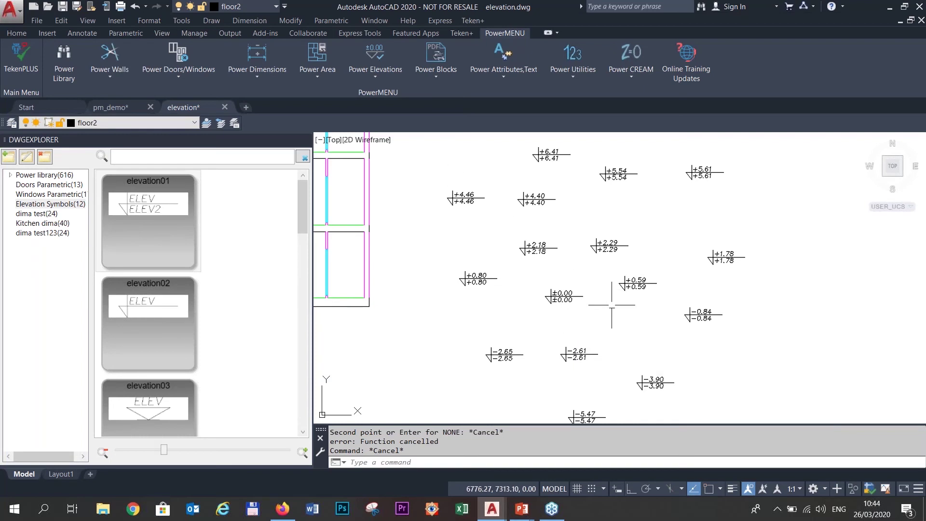
type("c")
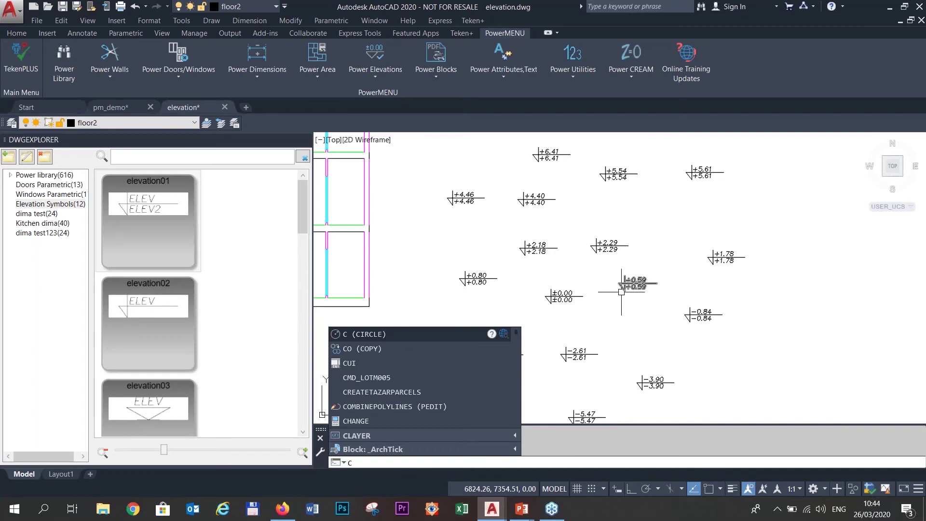
type("opy")
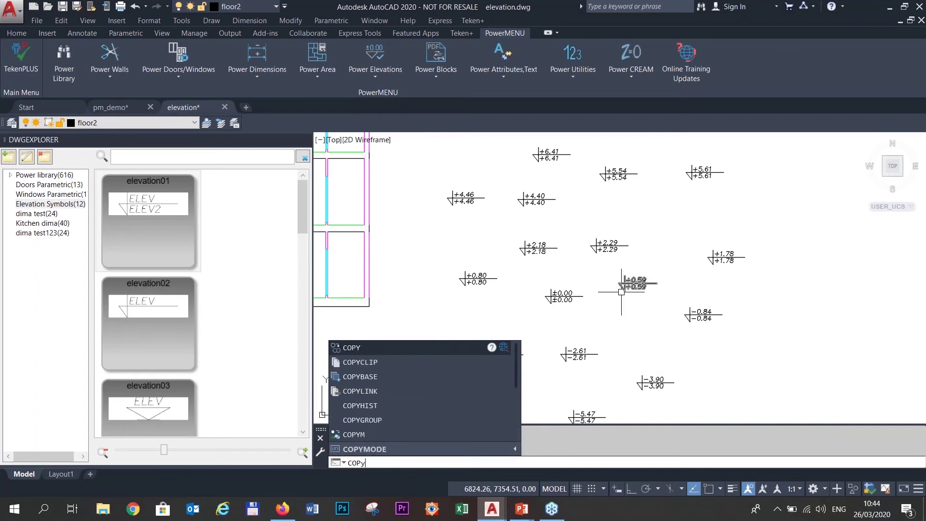
key("Return")
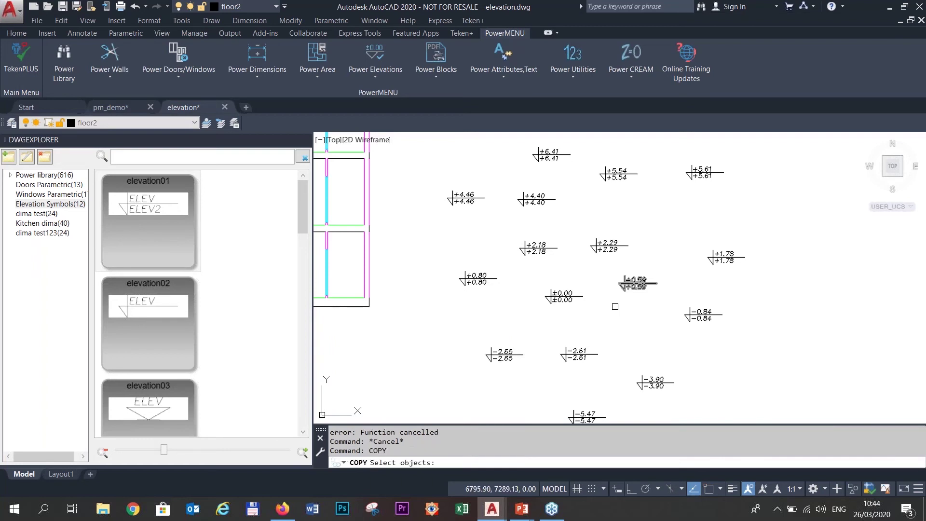
key("Return")
left_click(641, 320)
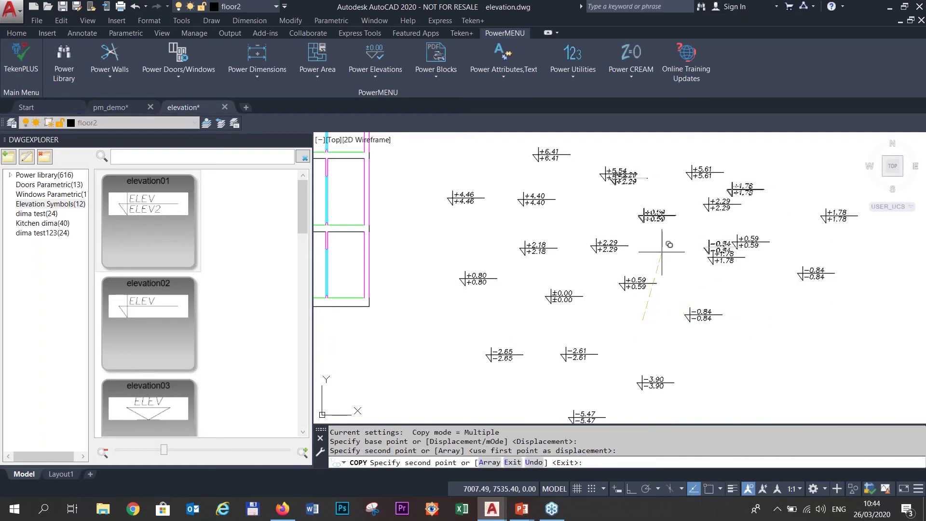
left_click(664, 243)
left_click(723, 375)
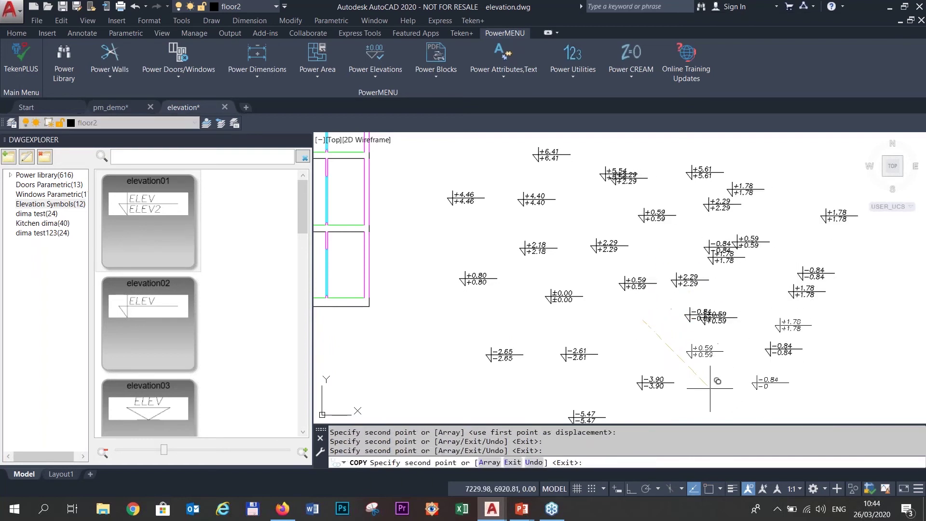
left_click(694, 392)
key("Escape")
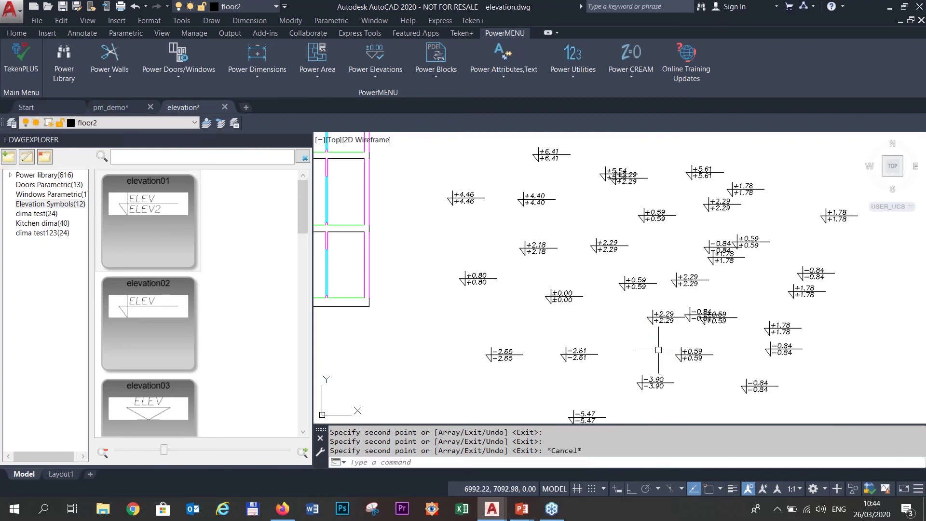
middle_click_drag(657, 351, 644, 296)
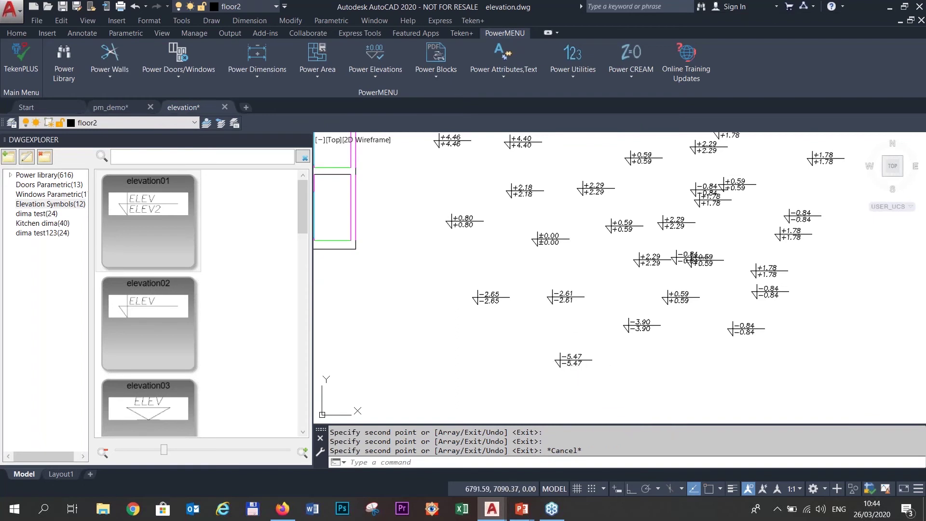
- Run Update elevations with the -5.47 marker as base, window-selecting all 33 markers
left_click(375, 73)
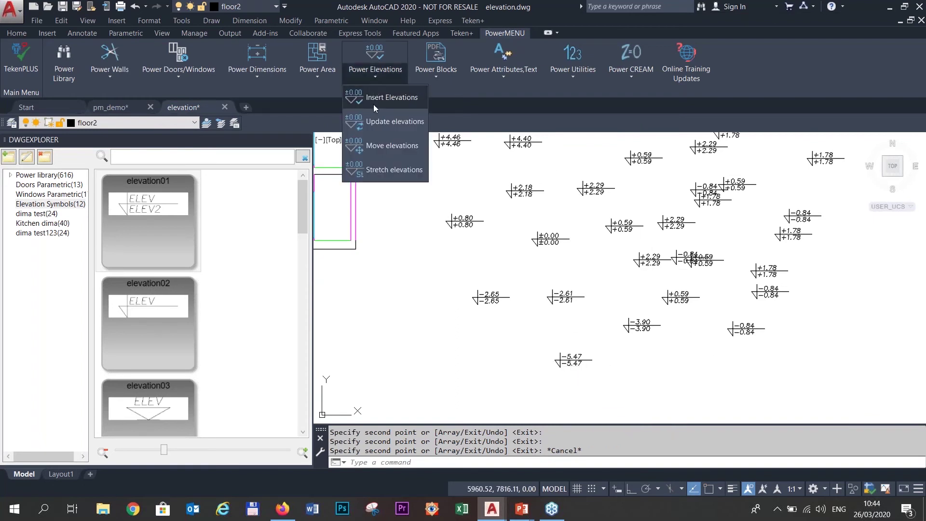
left_click(395, 124)
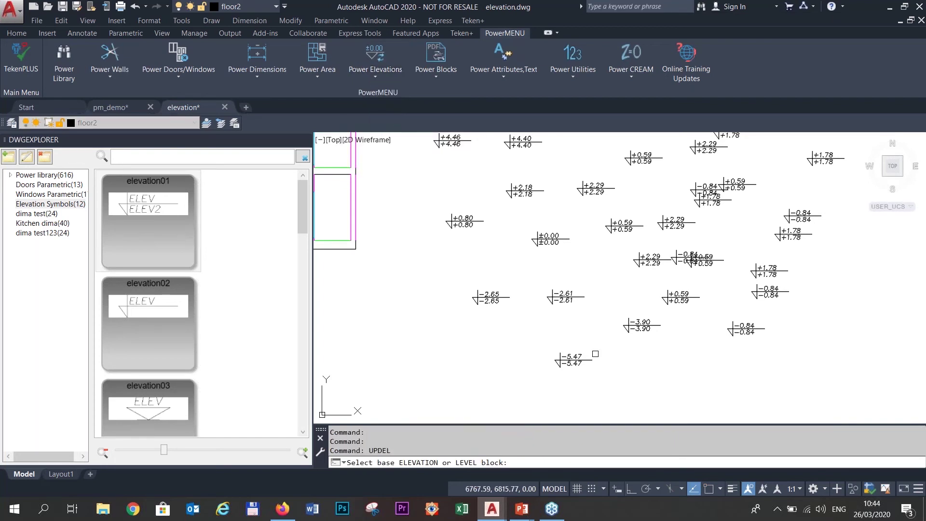
scroll(595, 354, "down", 2)
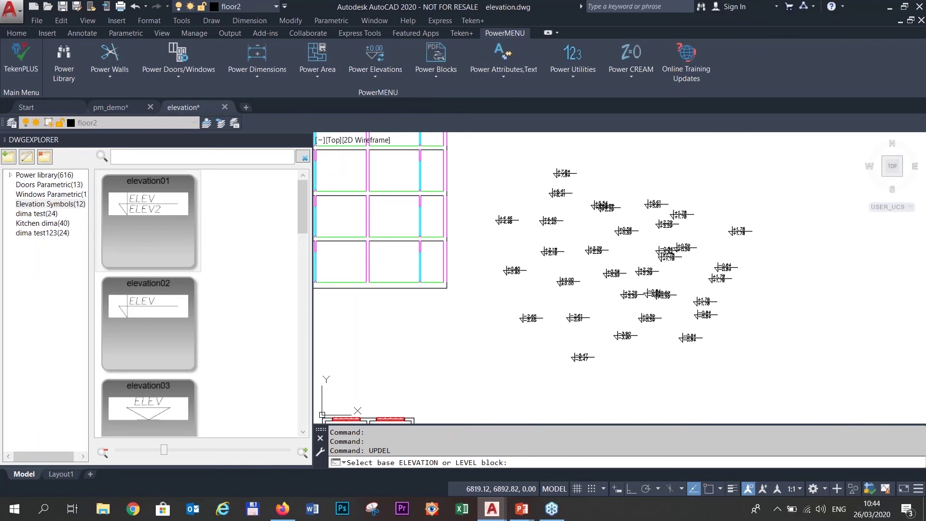
scroll(608, 339, "down", 2)
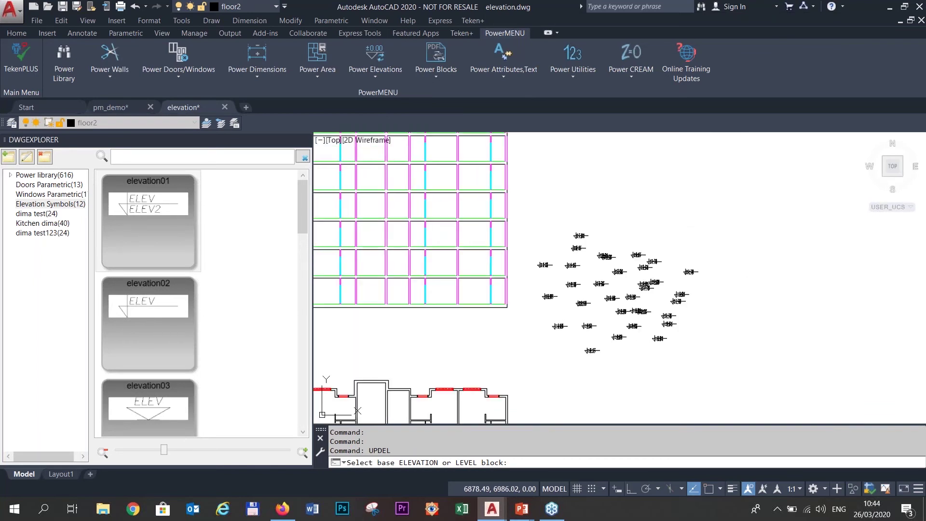
scroll(589, 386, "up", 2)
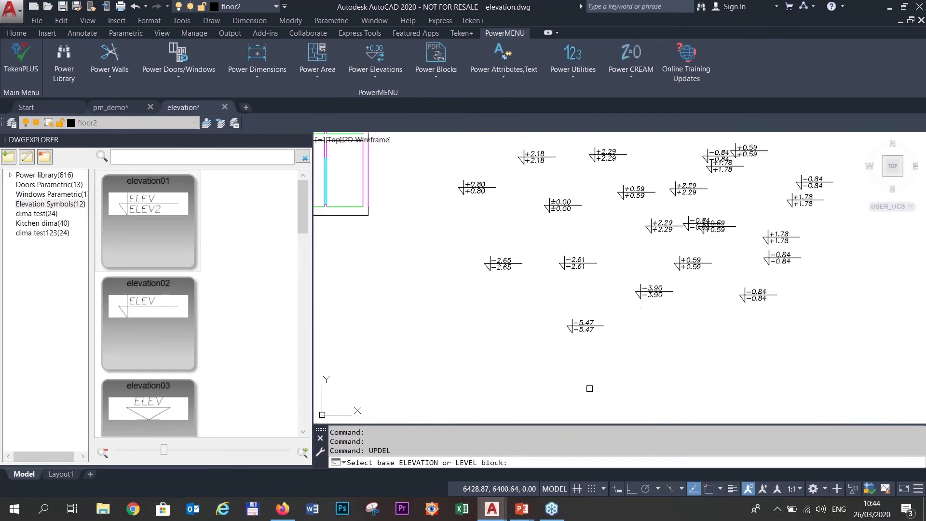
left_click(588, 328)
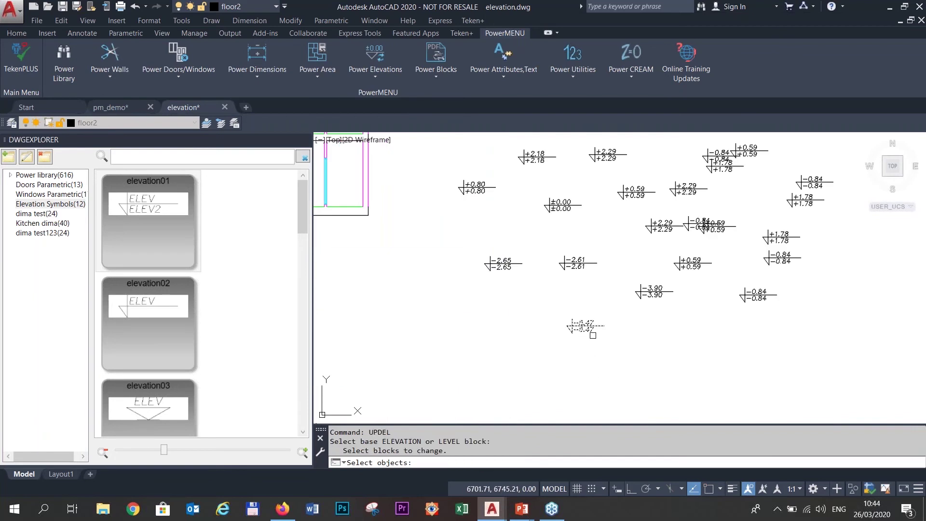
scroll(592, 334, "down", 2)
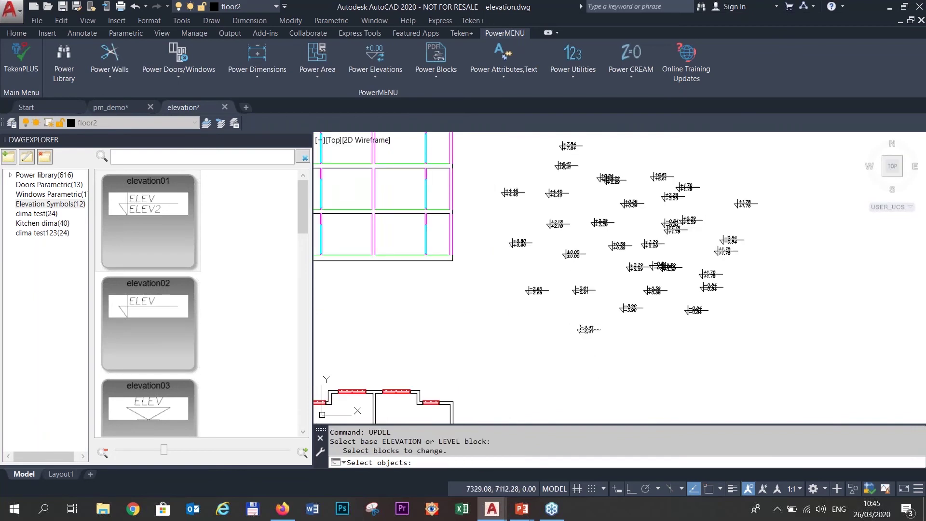
left_click(807, 139)
left_click(490, 355)
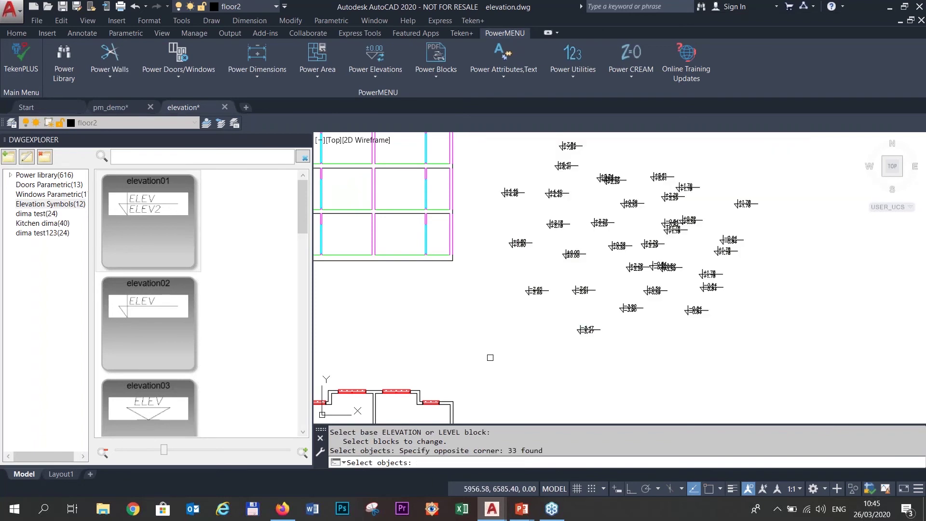
key("Return")
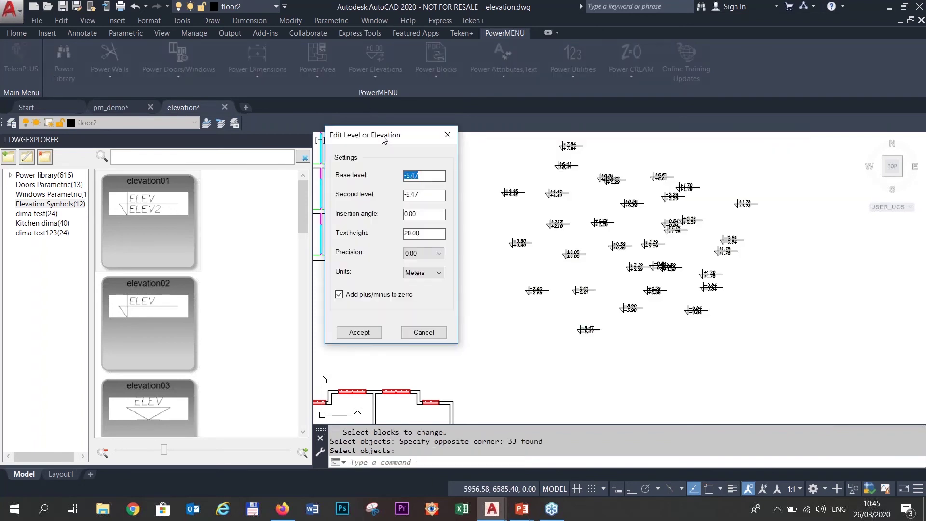
- Set base level 0 and second level -0.2, and accept
left_click_drag(383, 138, 381, 128)
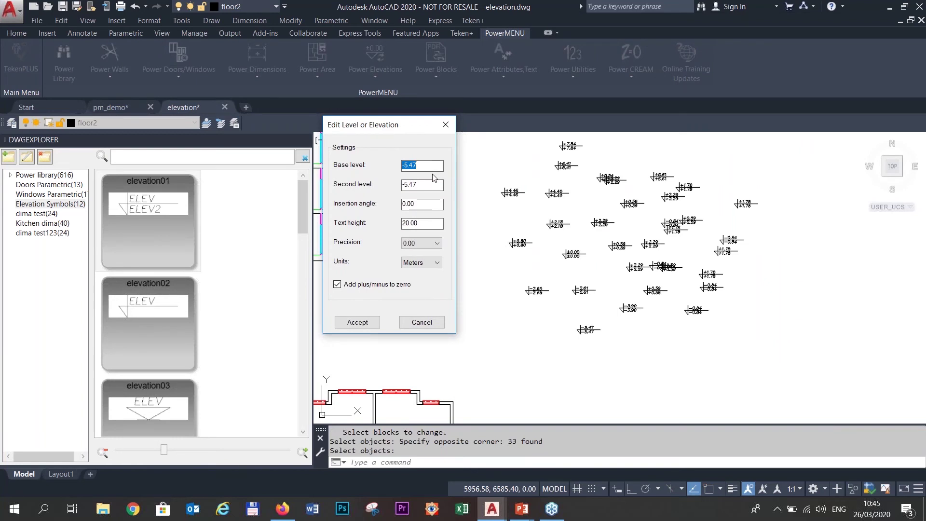
type("0")
type("-")
left_click(362, 327)
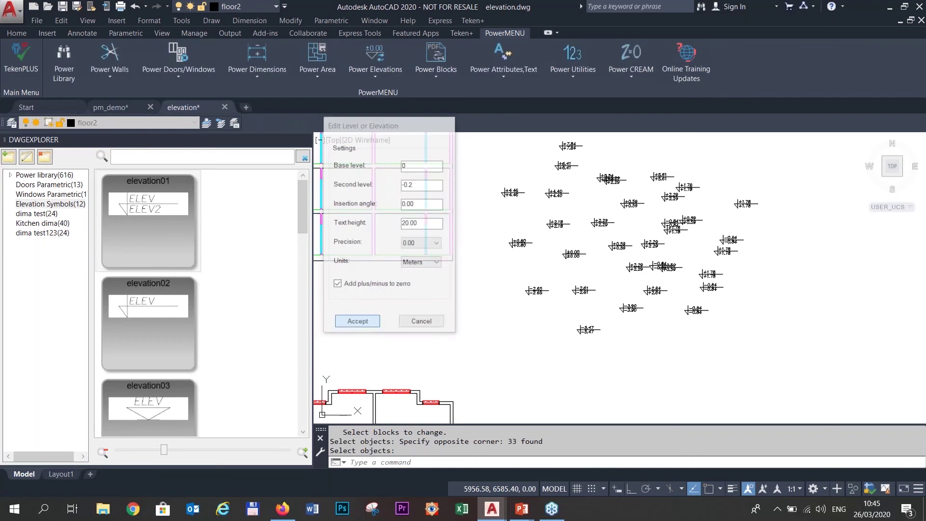
scroll(620, 345, "up", 4)
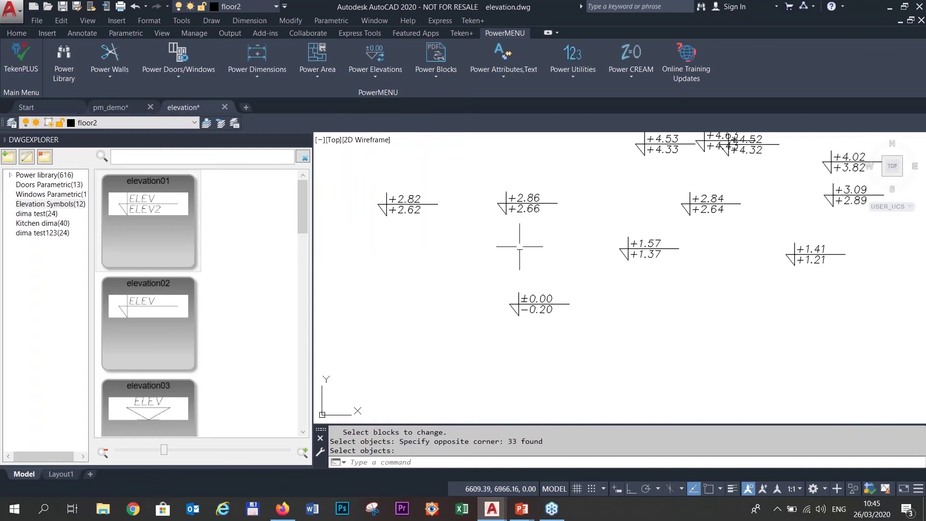
scroll(517, 255, "down", 2)
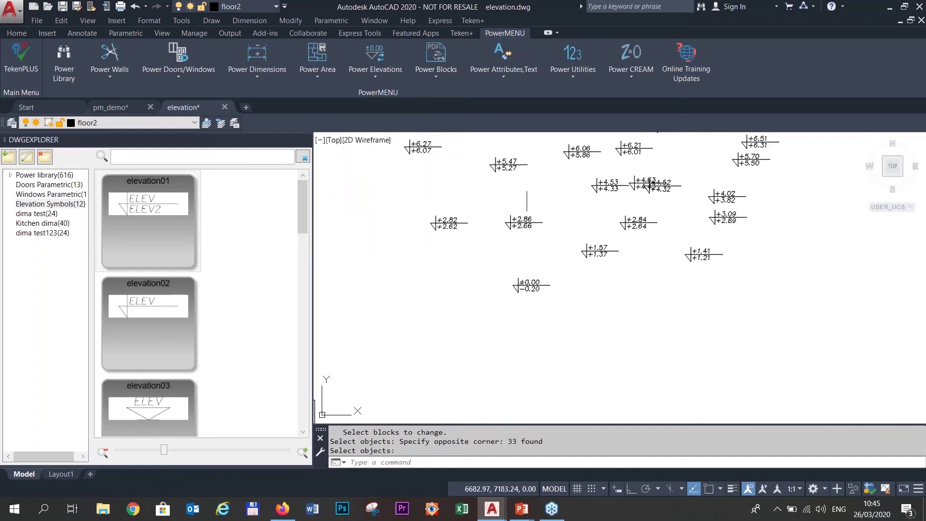
scroll(628, 205, "down", 3)
scroll(628, 204, "down", 2)
middle_click_drag(628, 205, 748, 313)
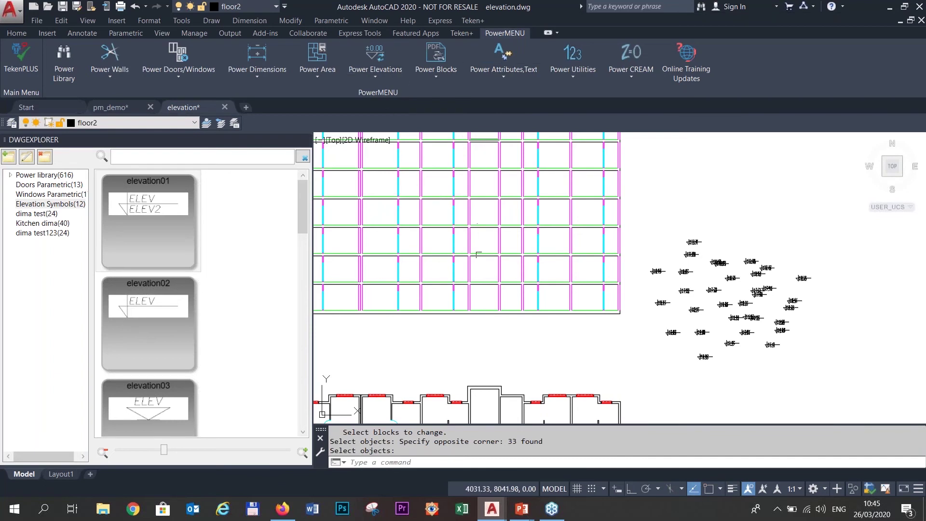
key("Escape")
- Check two horizontal wall lines, then show the Power Elevations tool list
scroll(424, 269, "up", 5)
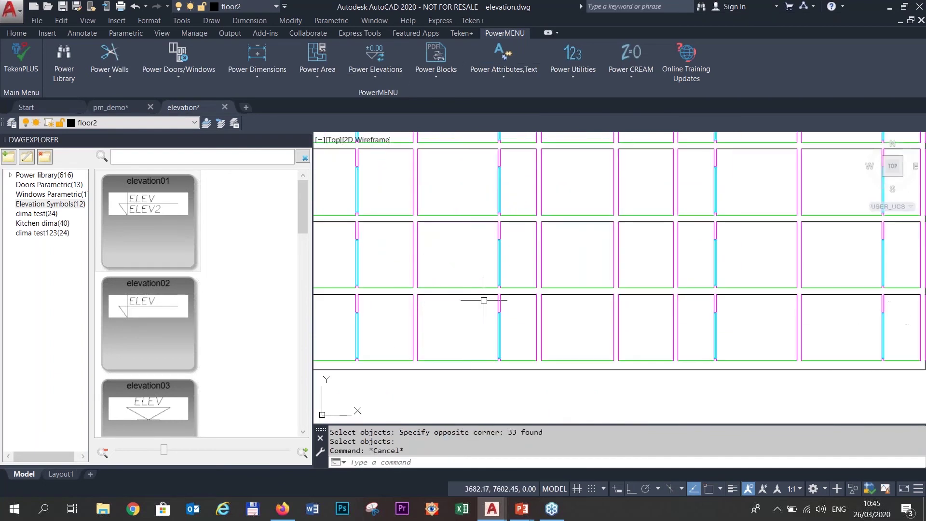
left_click(478, 287)
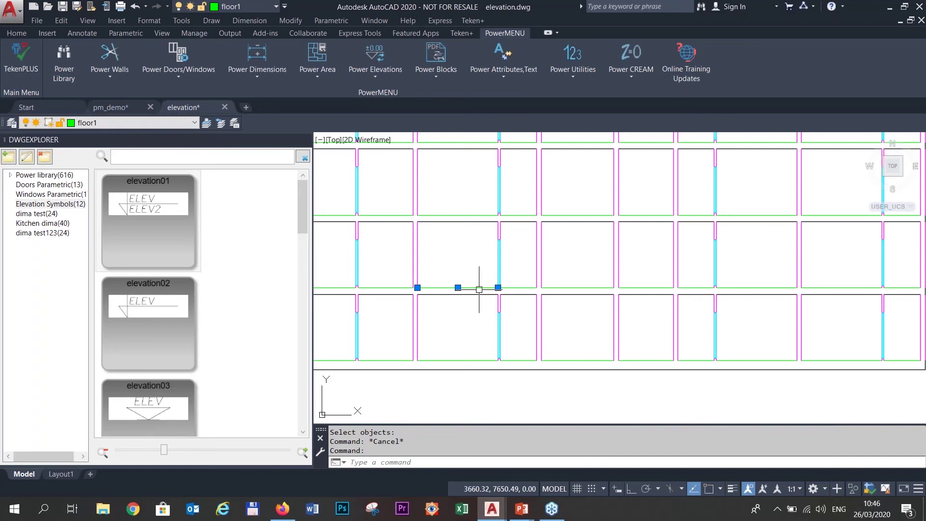
key("Escape")
left_click(482, 295)
key("Escape")
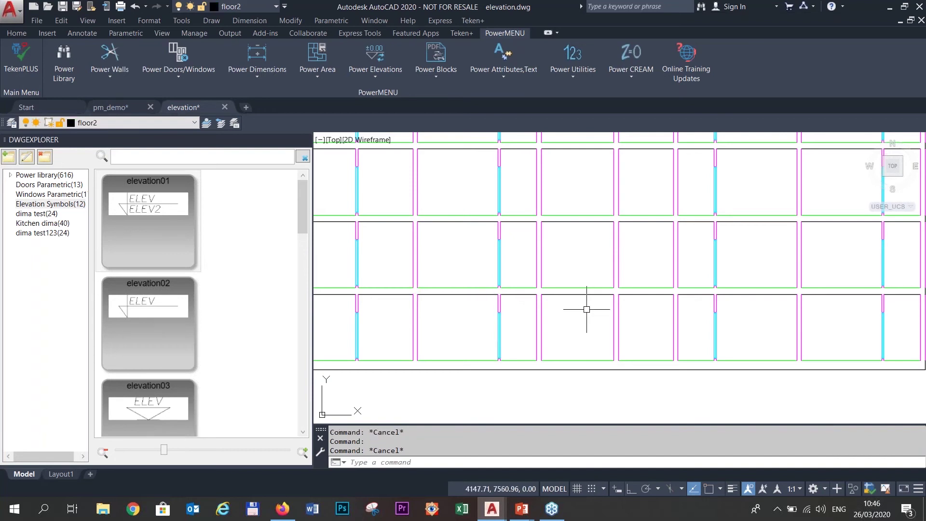
scroll(586, 309, "down", 4)
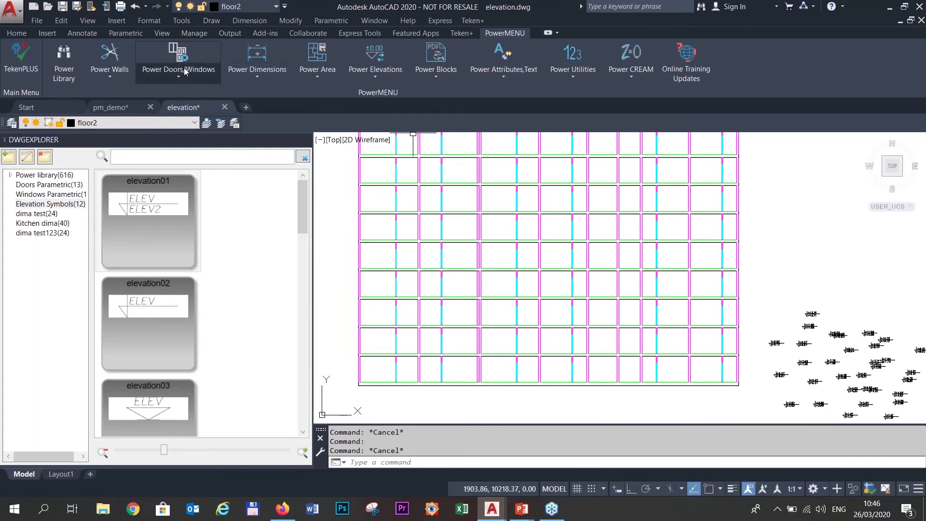
left_click(381, 74)
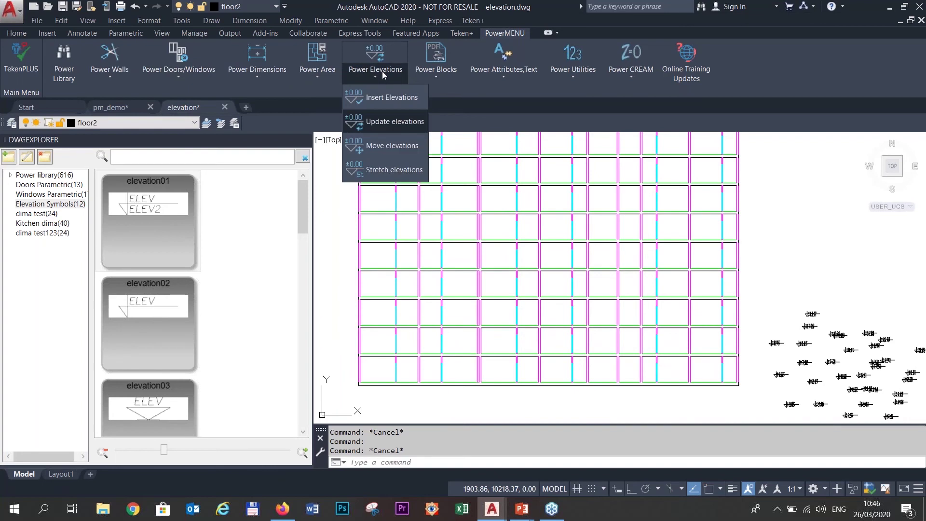
- Start Insert Elevations, then cancel the mistakenly triggered command
left_click(390, 100)
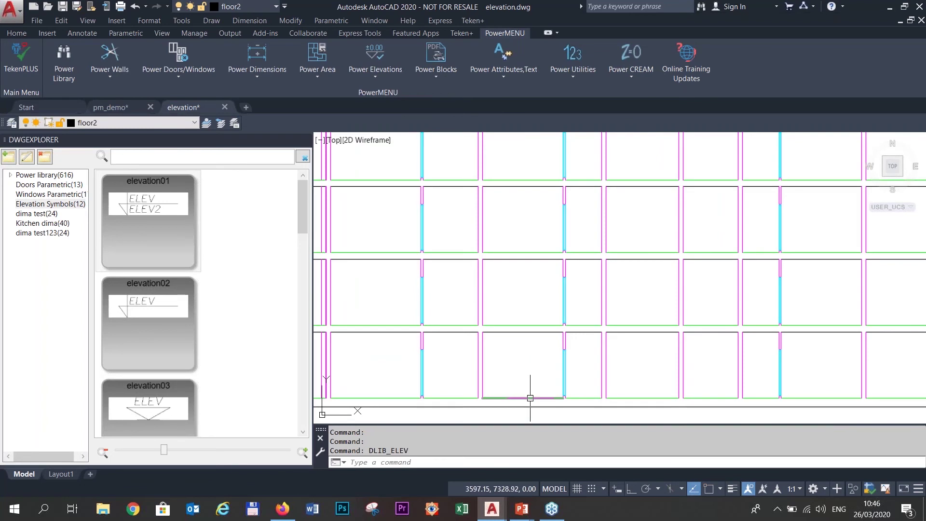
type("nea")
key("Return")
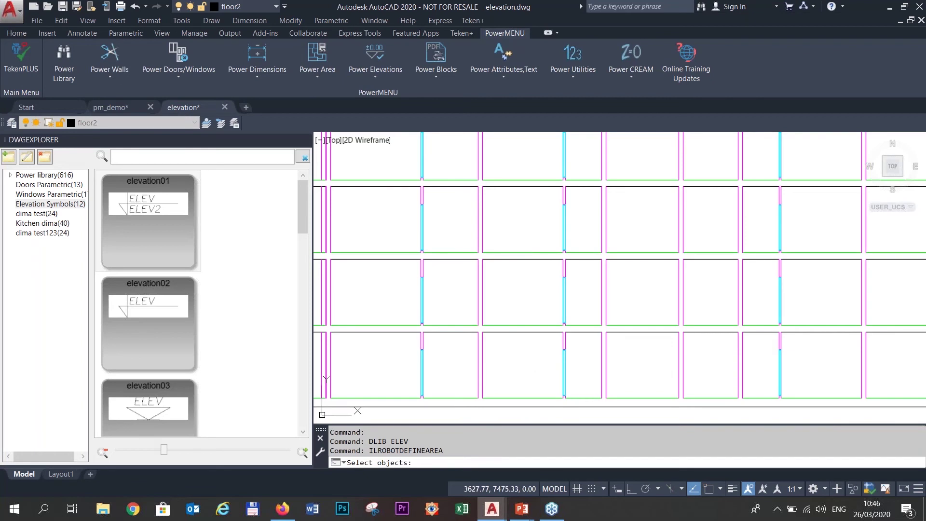
key("Return")
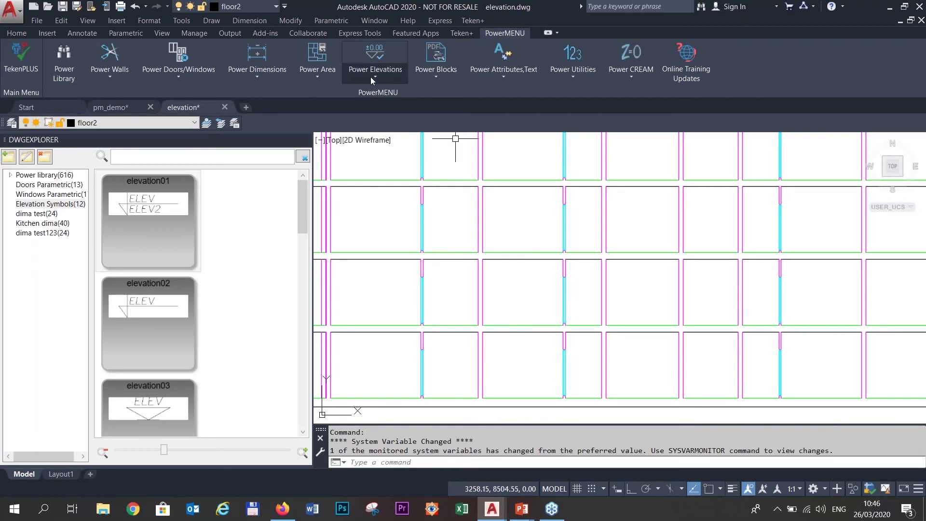
- Insert the elevation01 marker at the nearest point on the bottom wall line
left_click(370, 76)
left_click(377, 99)
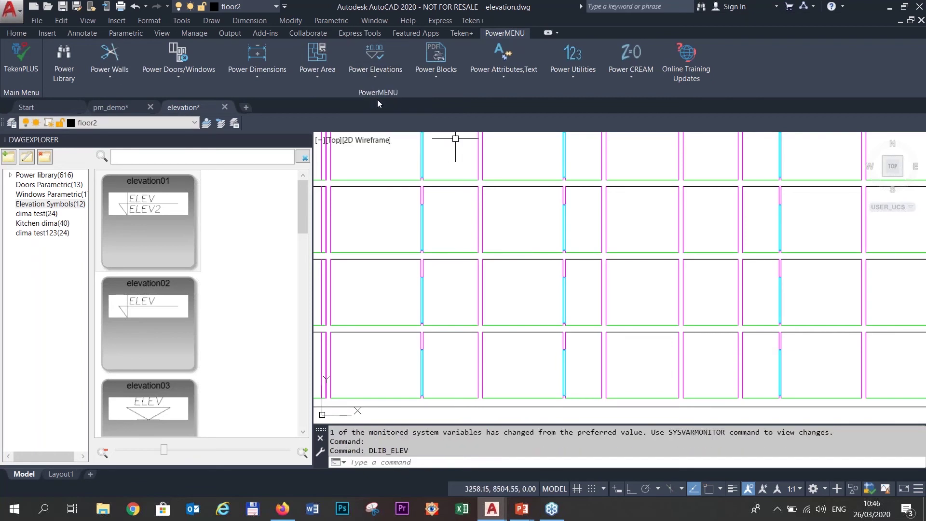
left_click(128, 212)
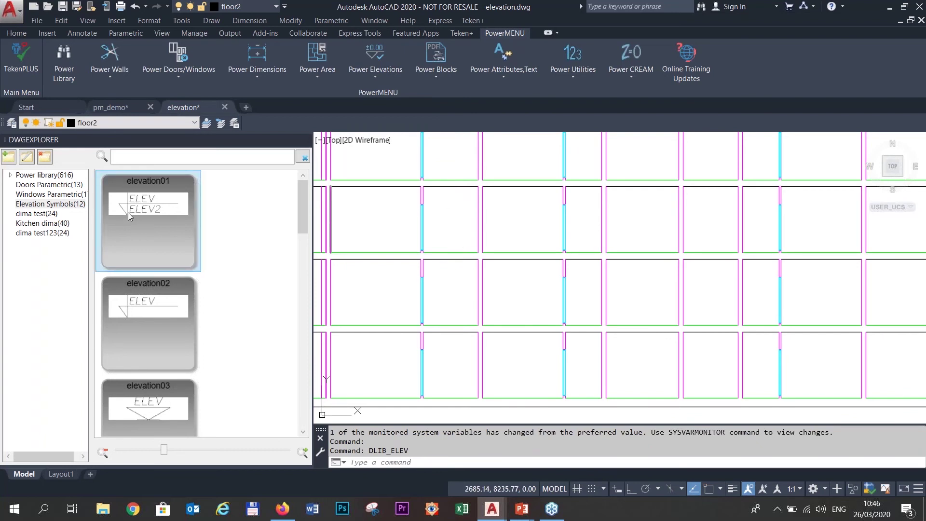
double_click(128, 212)
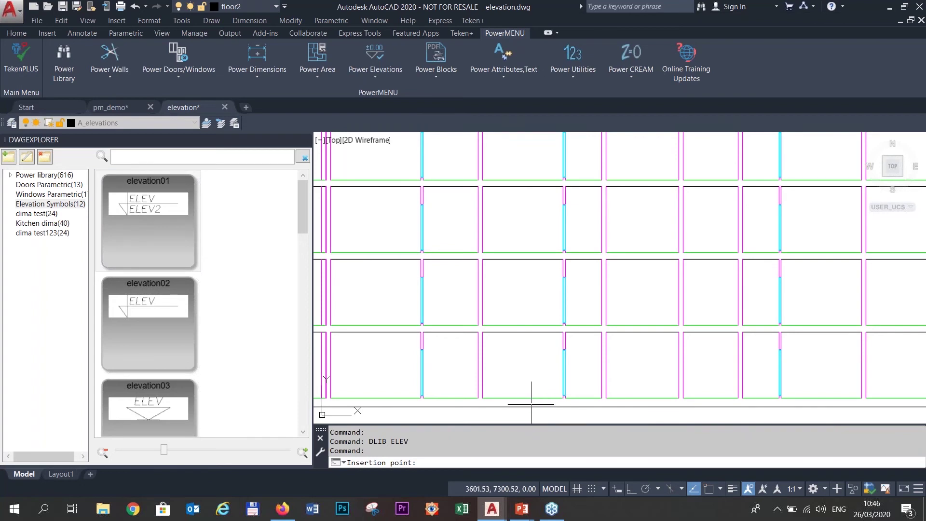
type("nea")
key("Return")
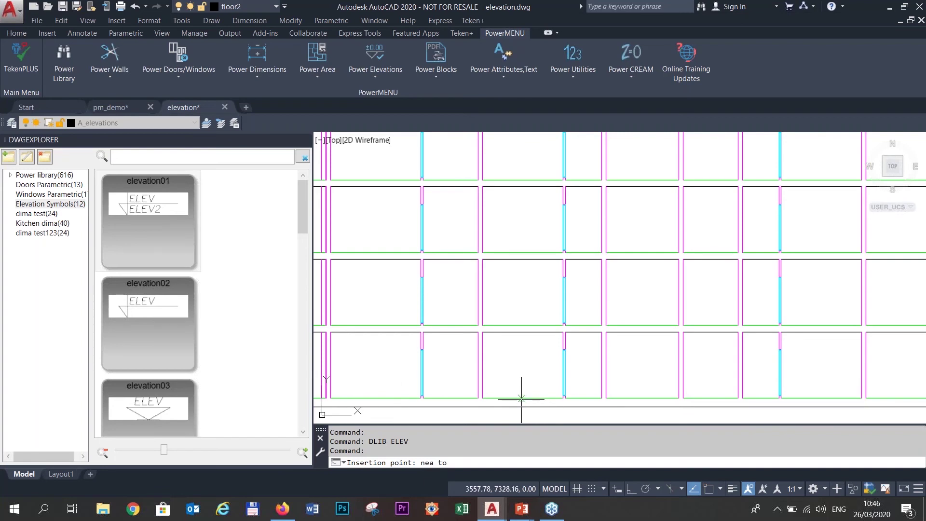
scroll(521, 398, "up", 2)
left_click(523, 396)
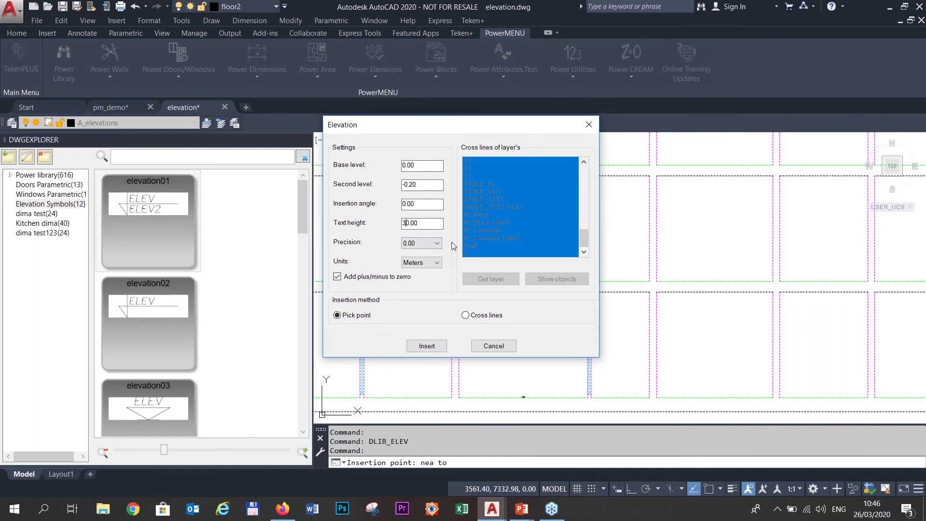
- Use Cross lines insertion with only layer floor1, and start inserting markers
left_click(466, 315)
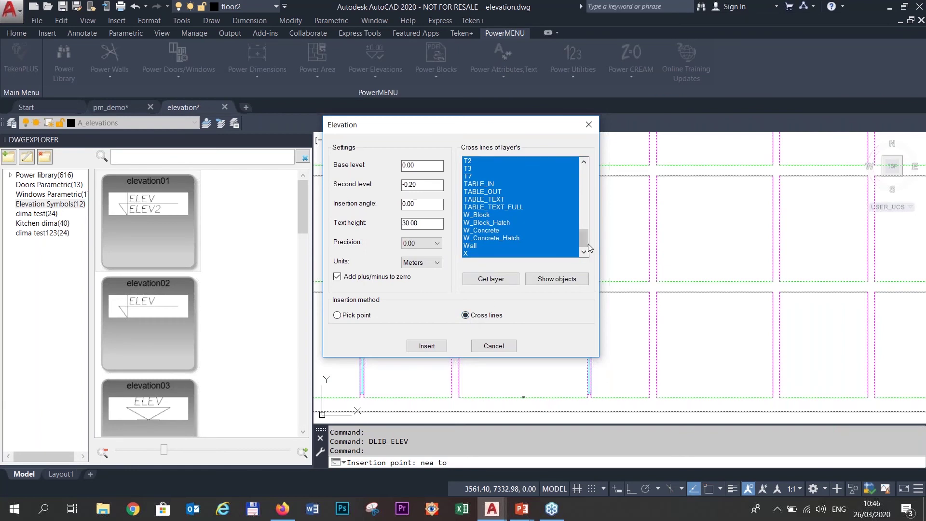
left_click_drag(588, 244, 596, 178)
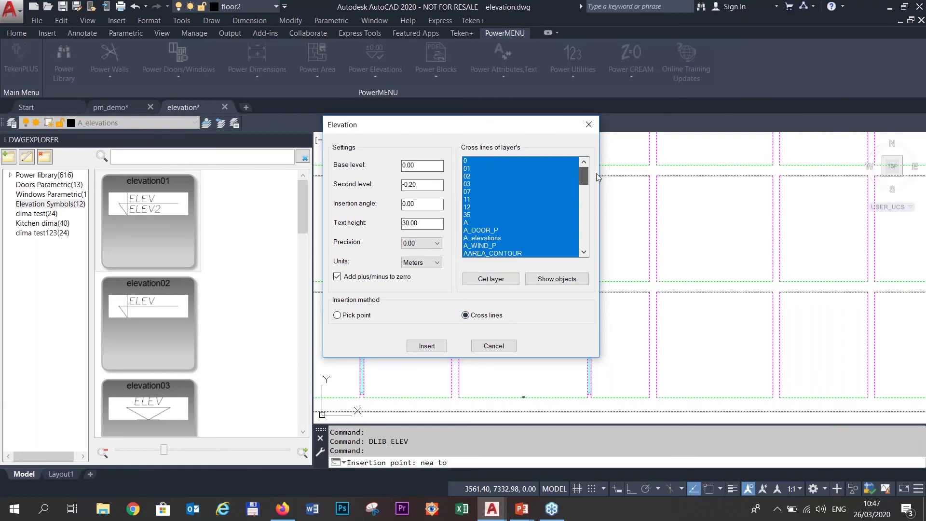
mouse_move(596, 184)
left_mouse_down()
mouse_move(589, 194)
mouse_move(605, 195)
mouse_move(608, 213)
left_mouse_up()
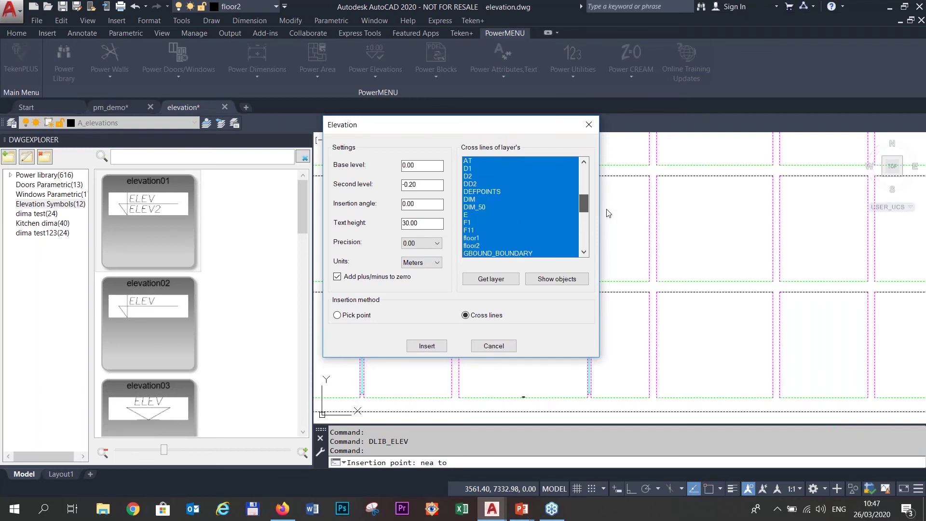
left_click(472, 238)
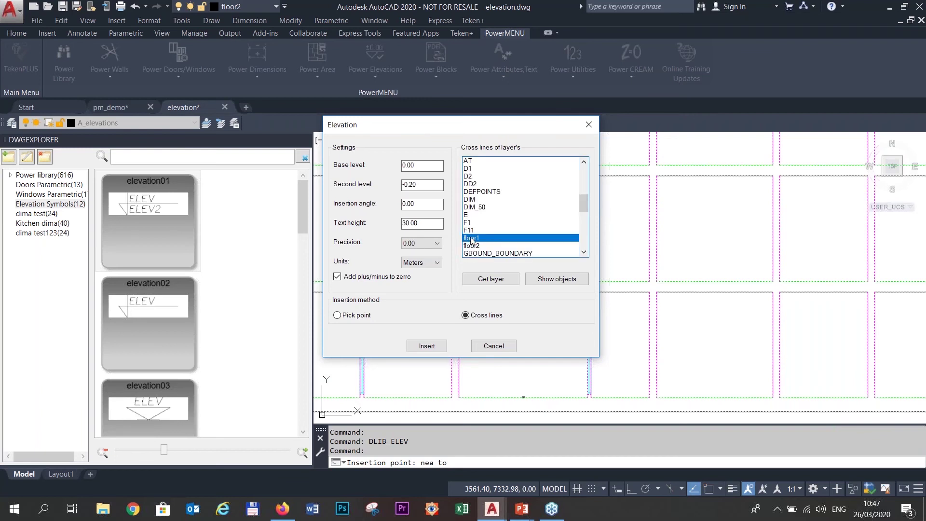
left_click(429, 346)
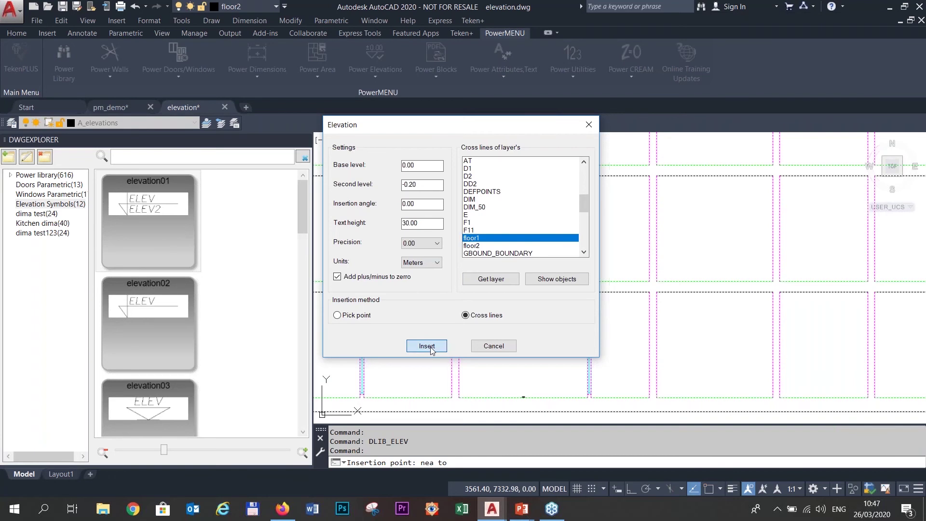
- Place a vertical column of paired markers, +3.30/+3.10 up to +29.70/+29.50, with Ortho on
scroll(438, 345, "down", 5)
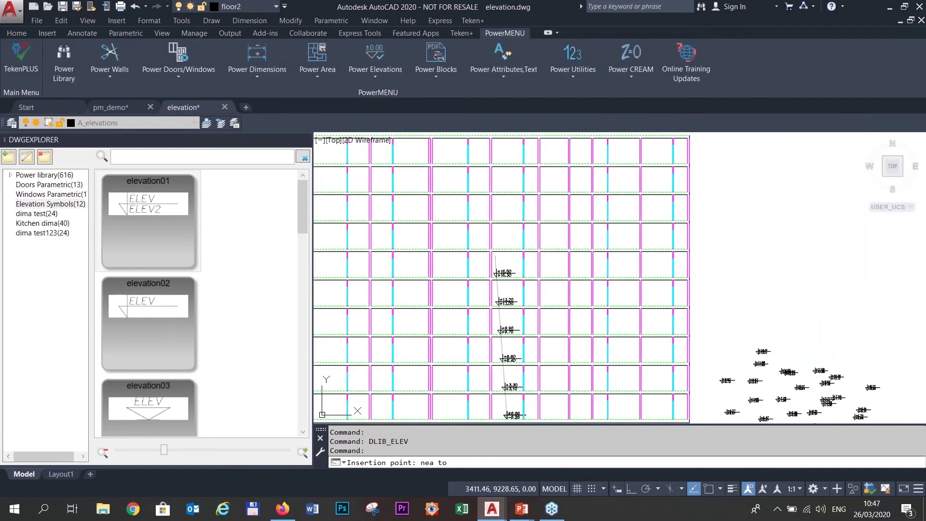
key("F8")
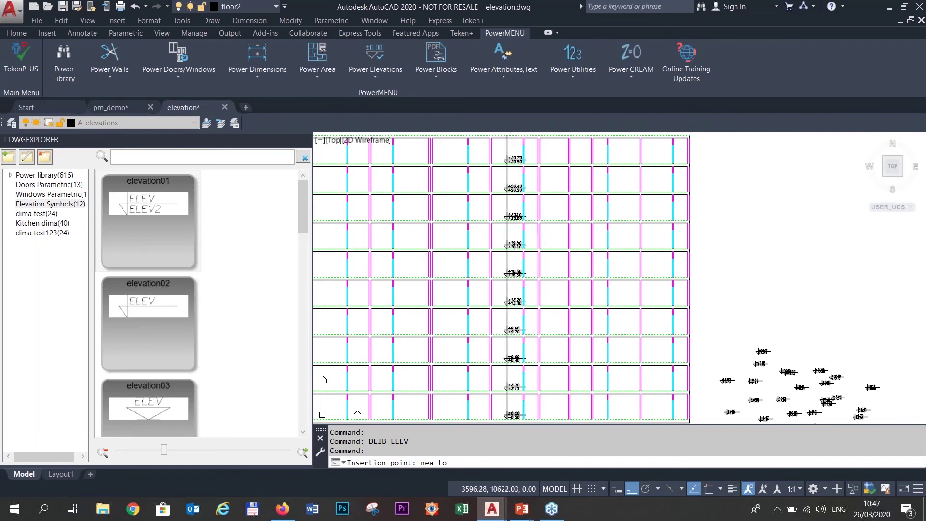
middle_click_drag(508, 157, 509, 189)
key("F8")
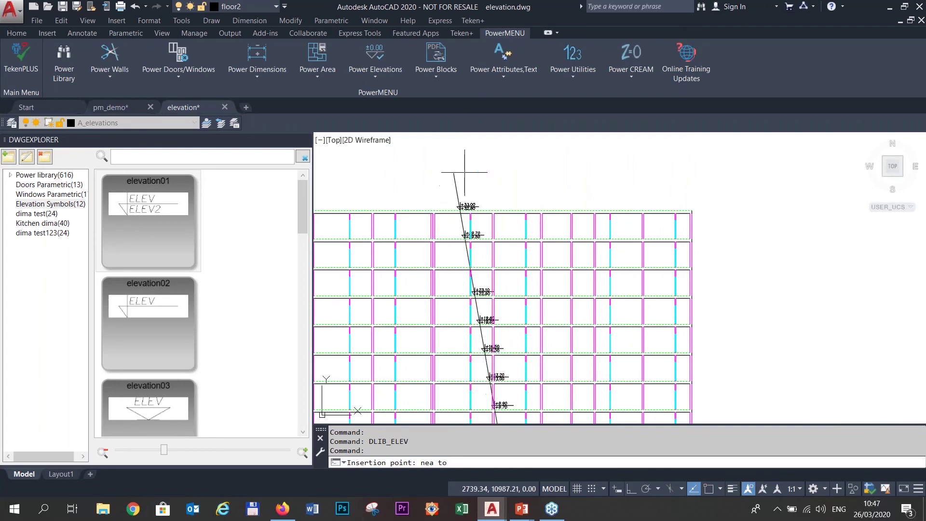
key("F8")
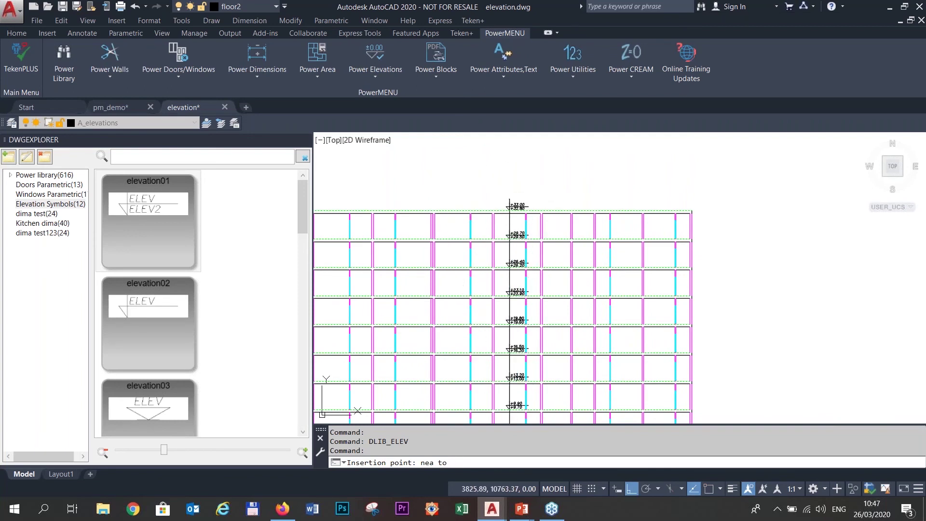
left_click(532, 198)
- Start inserting the elevation04 marker style from DWGEXPLORER
scroll(522, 286, "up", 4)
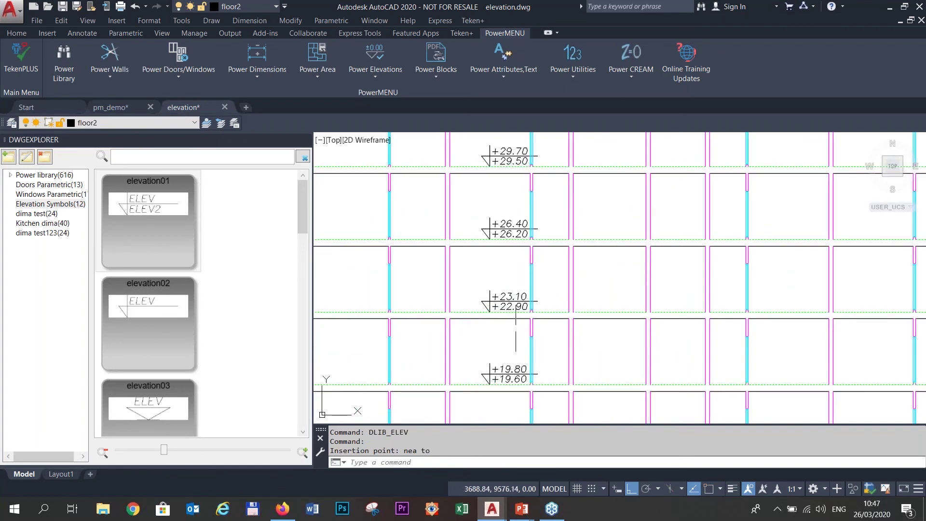
scroll(503, 365, "down", 5)
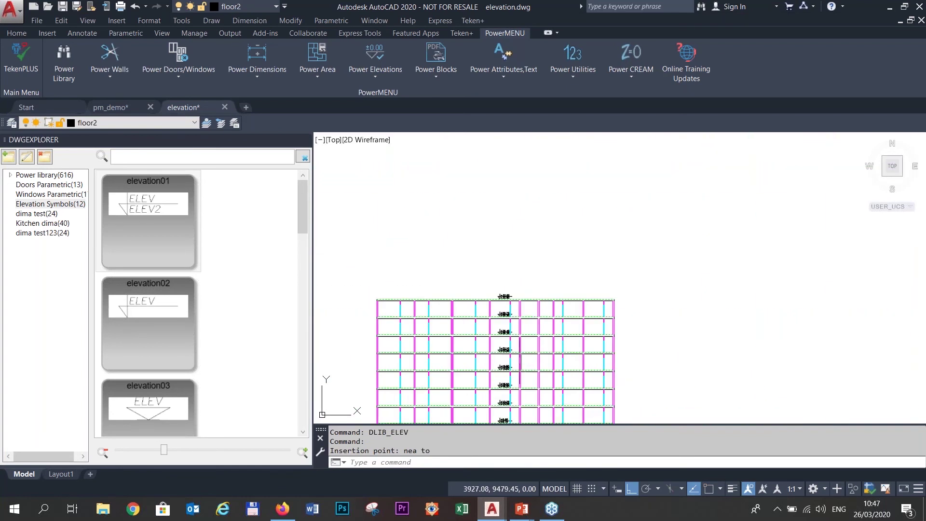
scroll(529, 372, "up", 4)
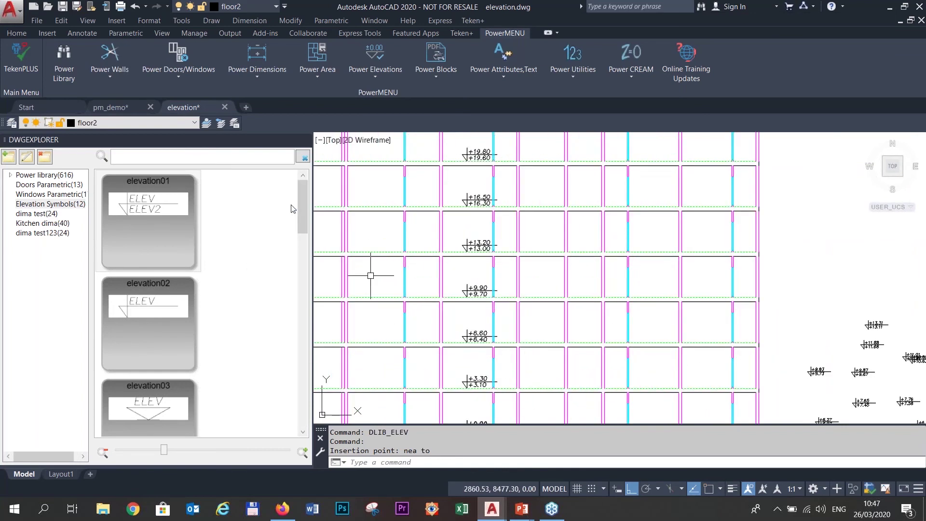
left_click_drag(299, 210, 304, 262)
double_click(173, 304)
- Insert single-value markers from the ground line, crossing the floor2 lines
scroll(535, 343, "down", 4)
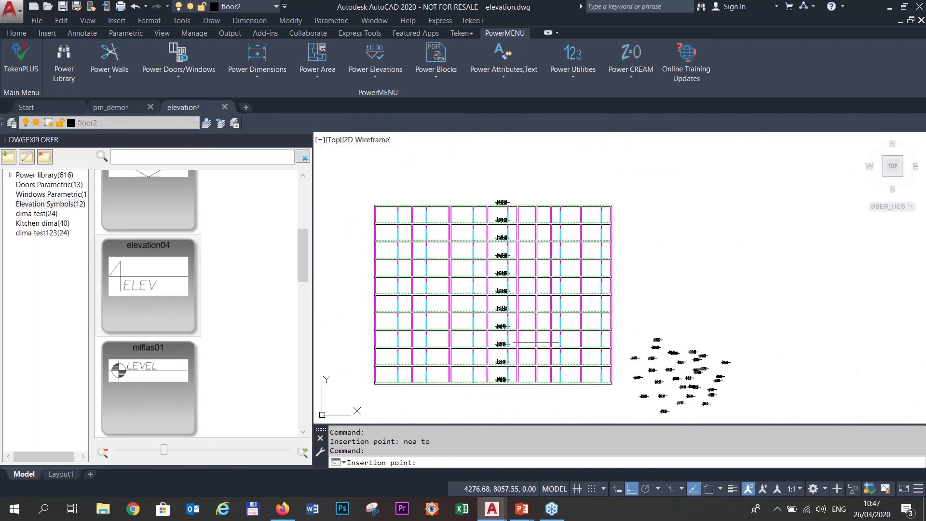
scroll(536, 357, "up", 5)
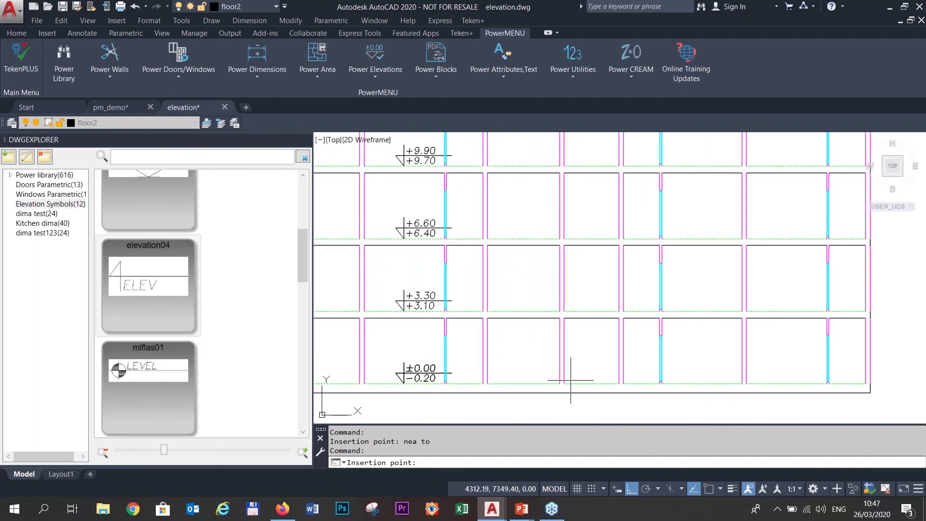
type("n")
type("ea")
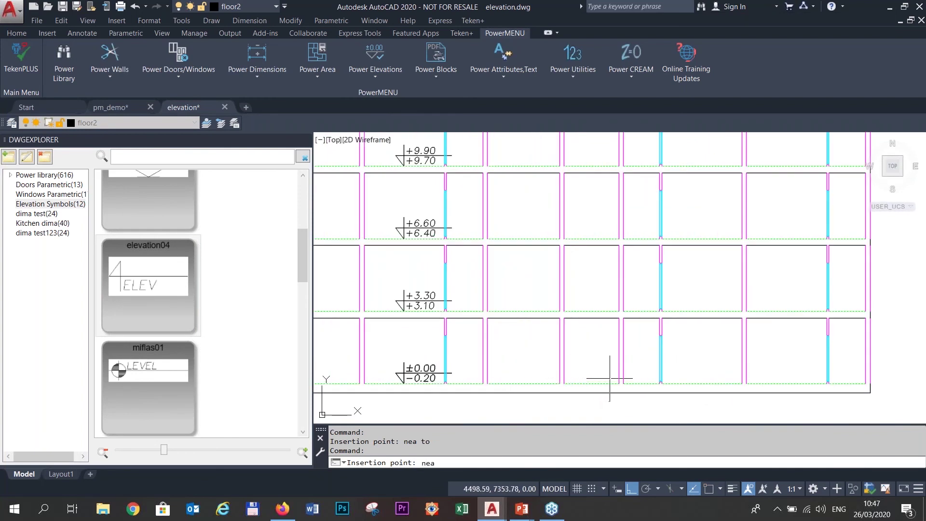
key("space")
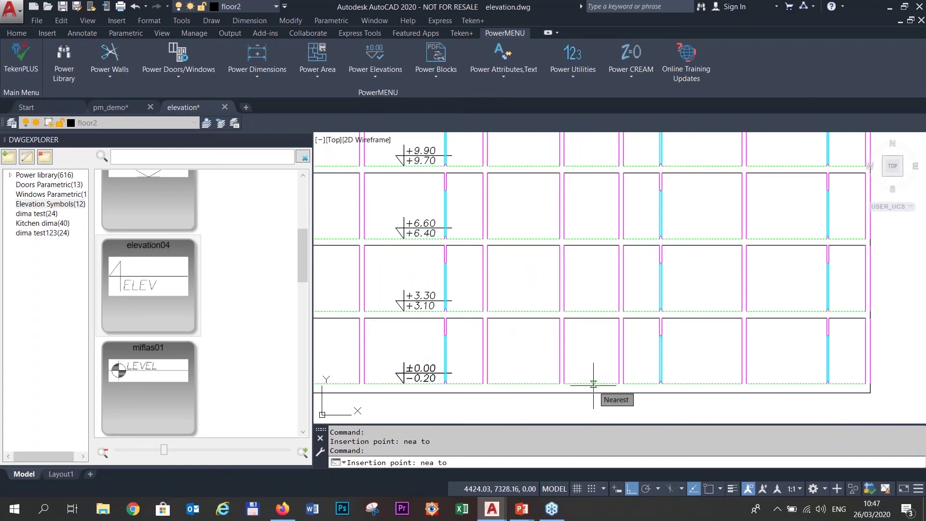
left_click(593, 385)
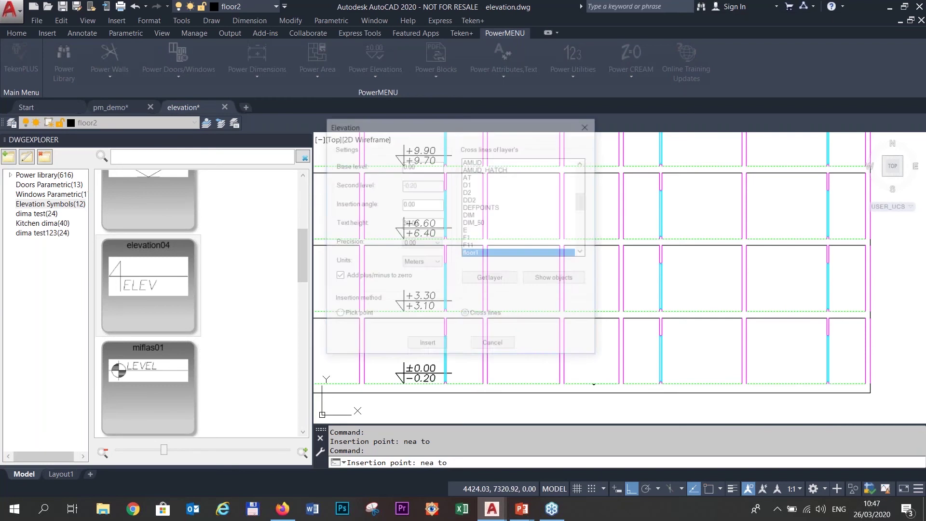
left_click(583, 252)
left_click(485, 254)
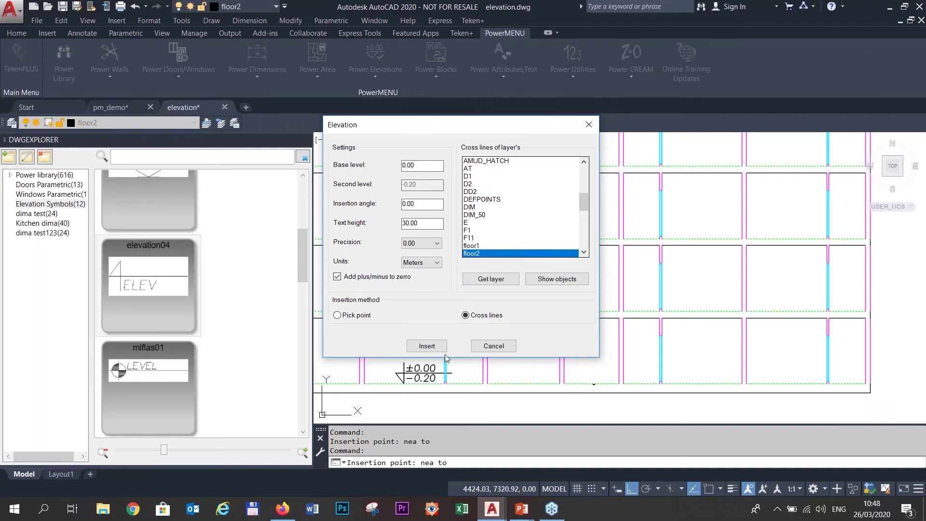
left_click(427, 346)
- End insertion and review the new +19.50 to +32.70 markers up the facade
scroll(595, 310, "down", 5)
middle_click_drag(597, 305, 582, 352)
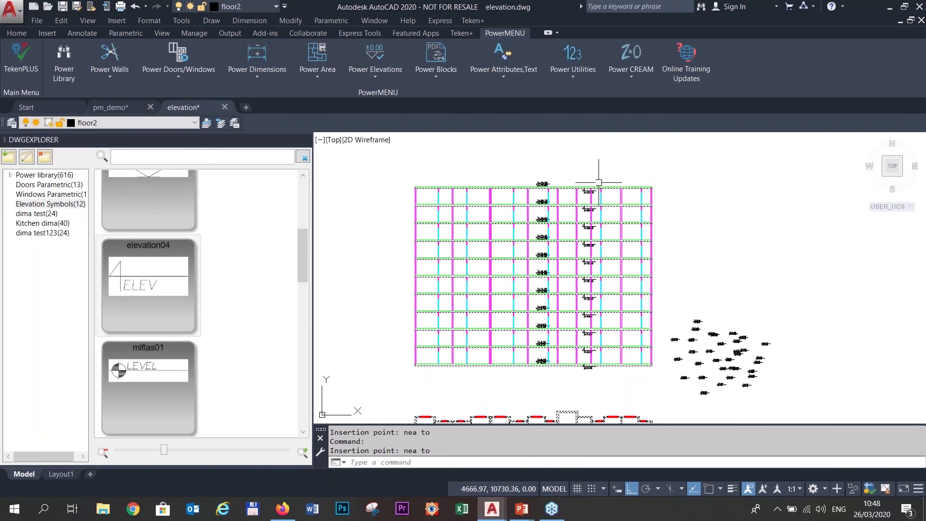
scroll(599, 176, "up", 4)
scroll(598, 183, "up", 2)
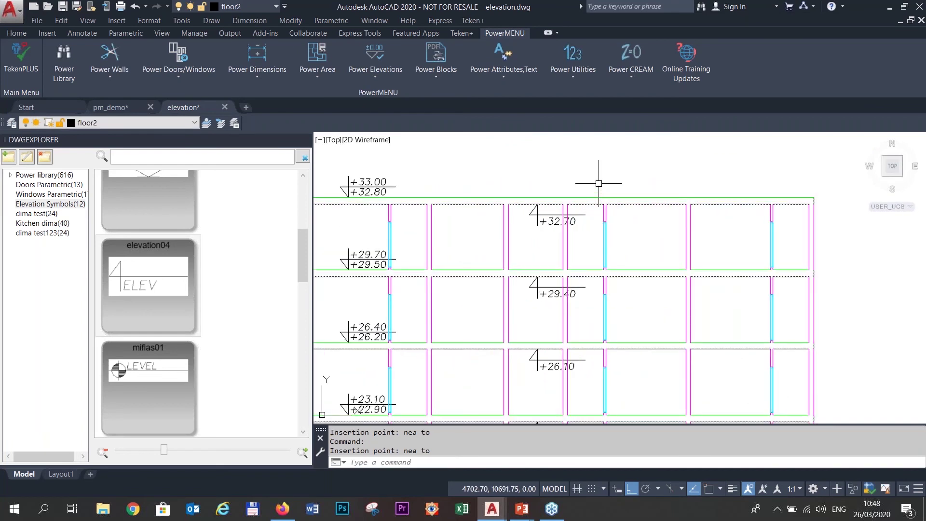
key("Escape")
key("Escape")
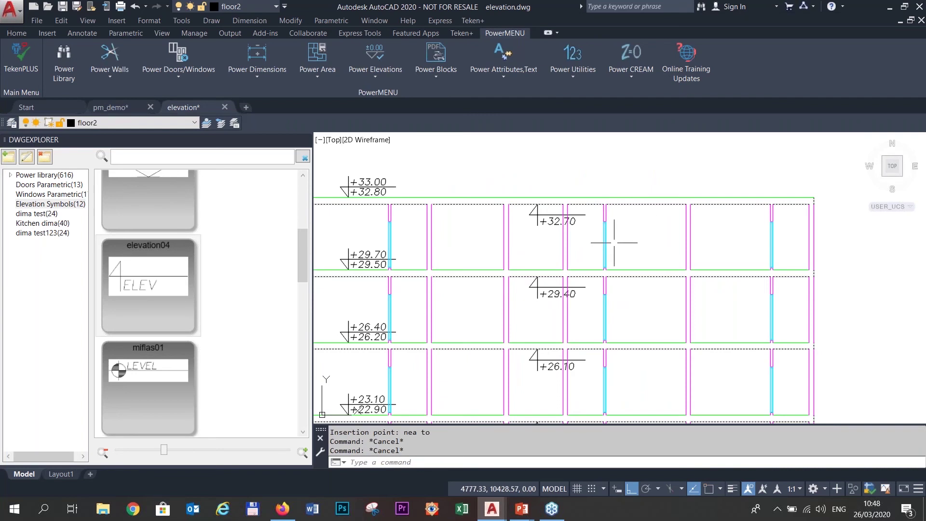
scroll(614, 242, "down", 7)
scroll(614, 242, "up", 3)
middle_click_drag(614, 241, 678, 258)
scroll(678, 257, "up", 1)
scroll(677, 258, "up", 1)
scroll(585, 242, "down", 2)
scroll(585, 242, "up", 2)
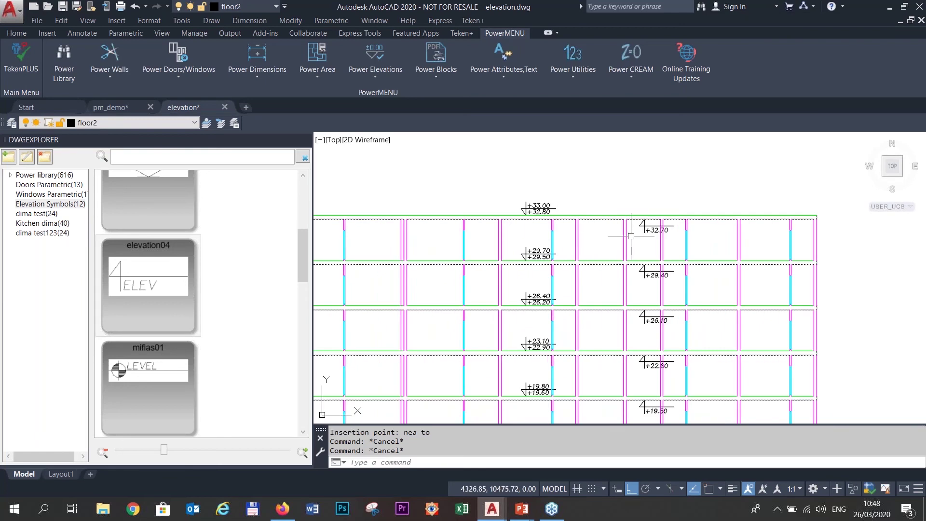
scroll(631, 235, "down", 2)
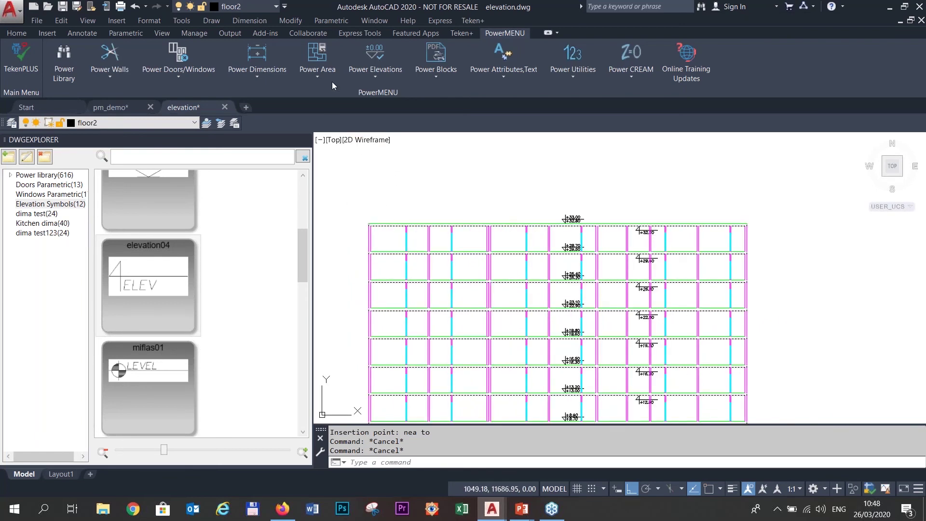
- Run Stretch elevations and window-select the top floors with their markers
left_click(377, 76)
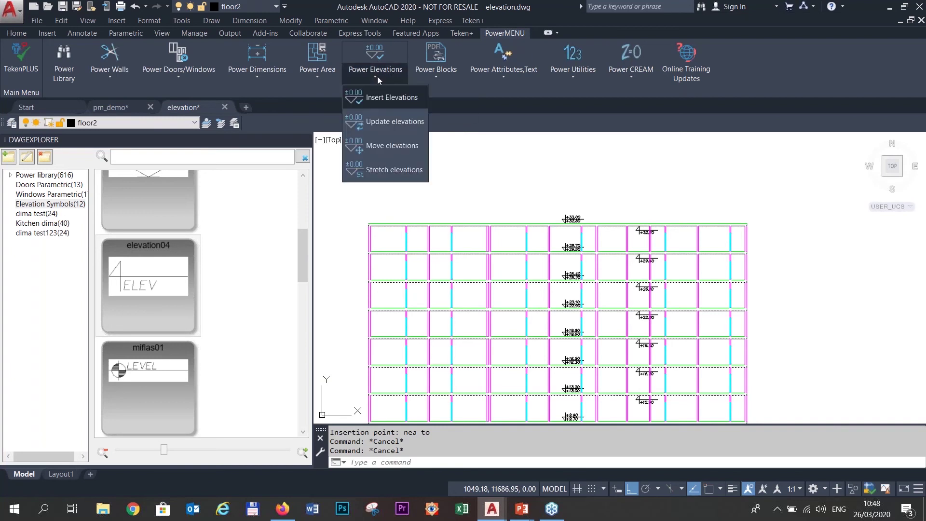
left_click(401, 170)
middle_click_drag(588, 226, 627, 216)
left_click(798, 200)
scroll(409, 241, "up", 2)
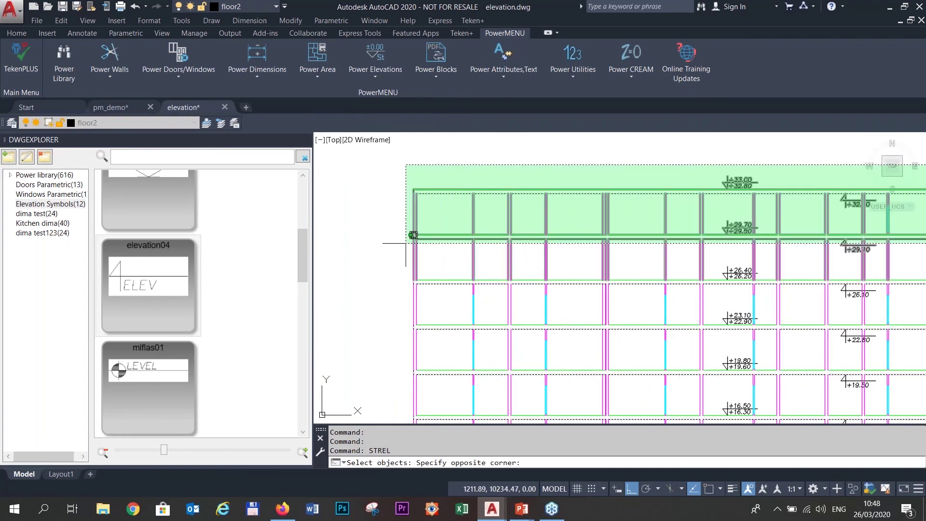
left_click(406, 242)
scroll(680, 219, "up", 2)
middle_click_drag(680, 215, 435, 316)
scroll(547, 287, "down", 3)
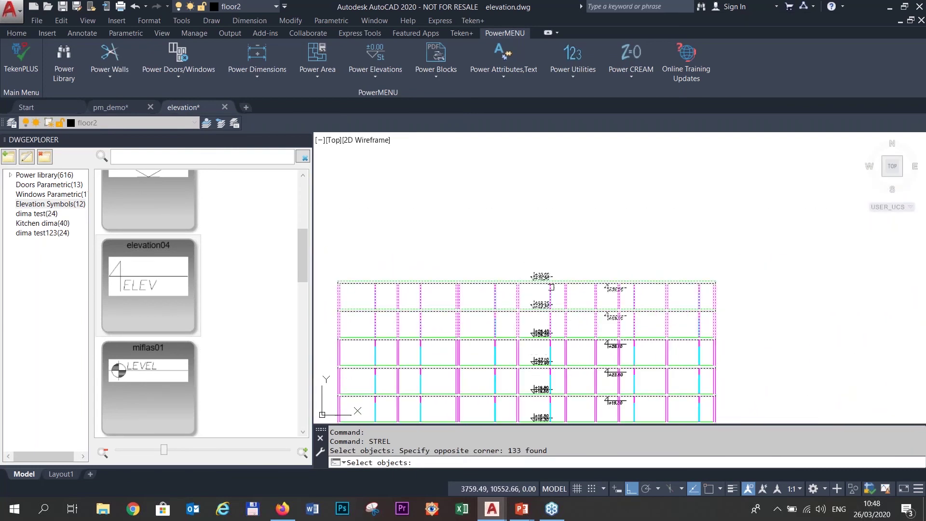
key("Return")
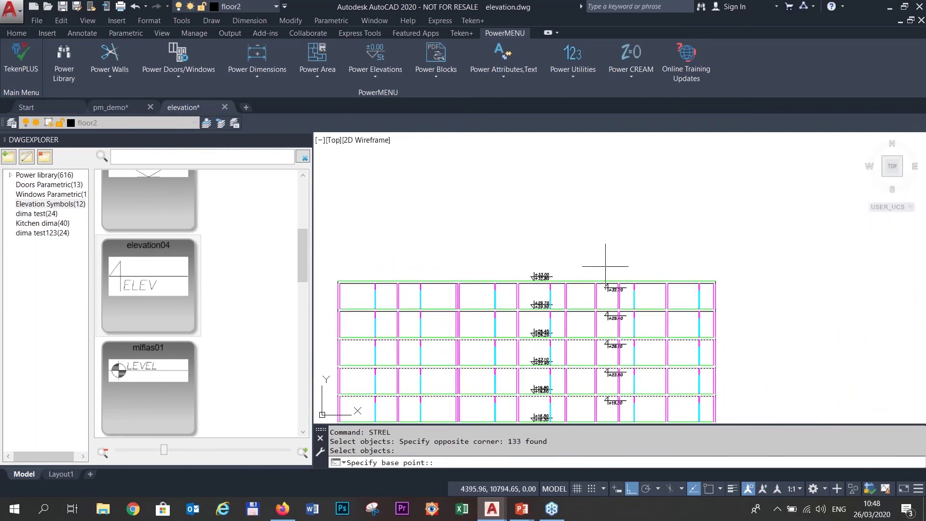
- Stretch the top floor upward so its markers read +36.60/+36.40 and +36.30
left_click(610, 267)
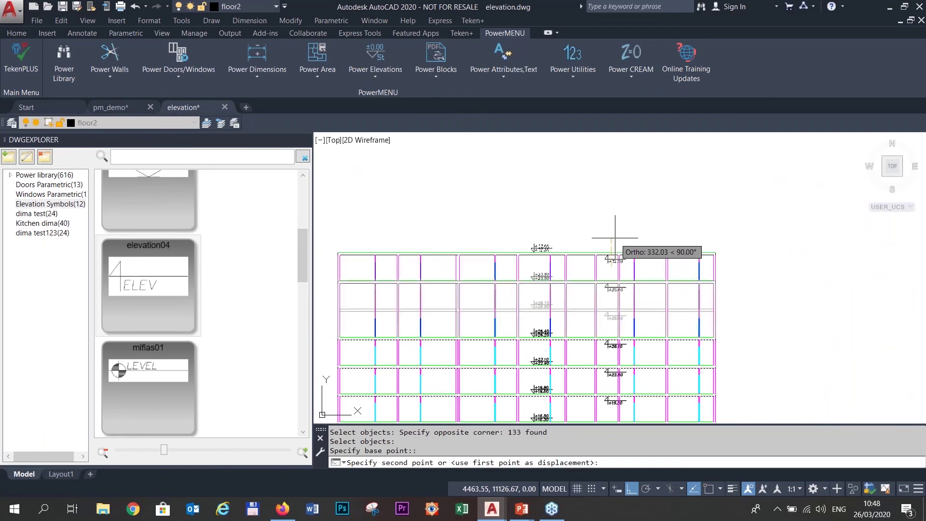
left_click(617, 236)
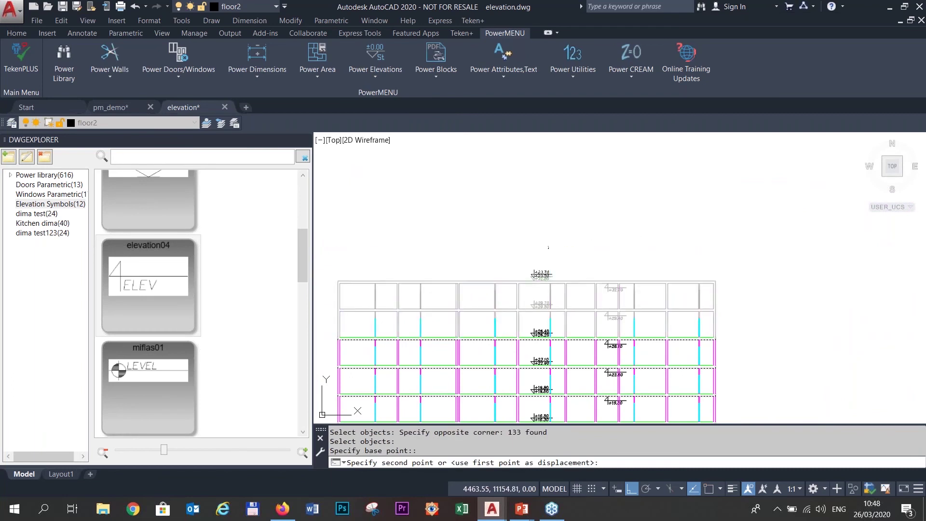
scroll(535, 254, "up", 4)
scroll(535, 254, "up", 2)
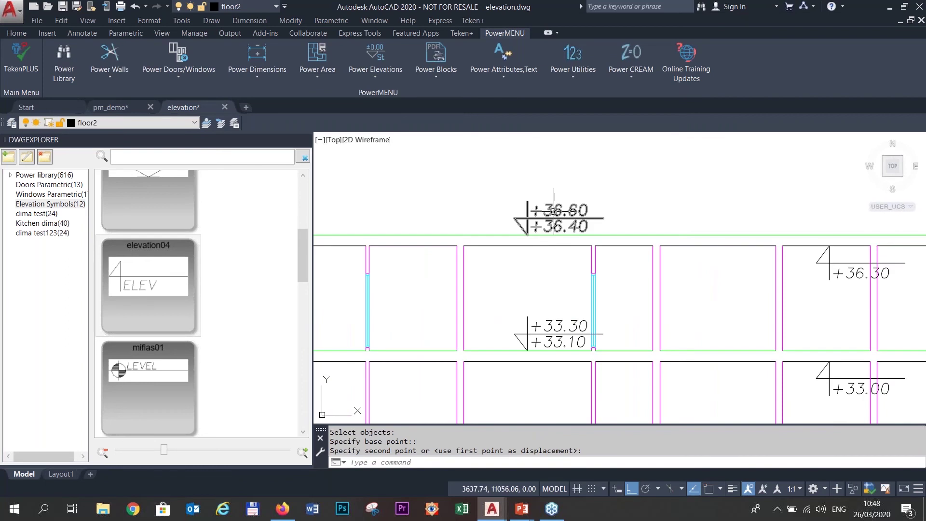
scroll(553, 211, "down", 2)
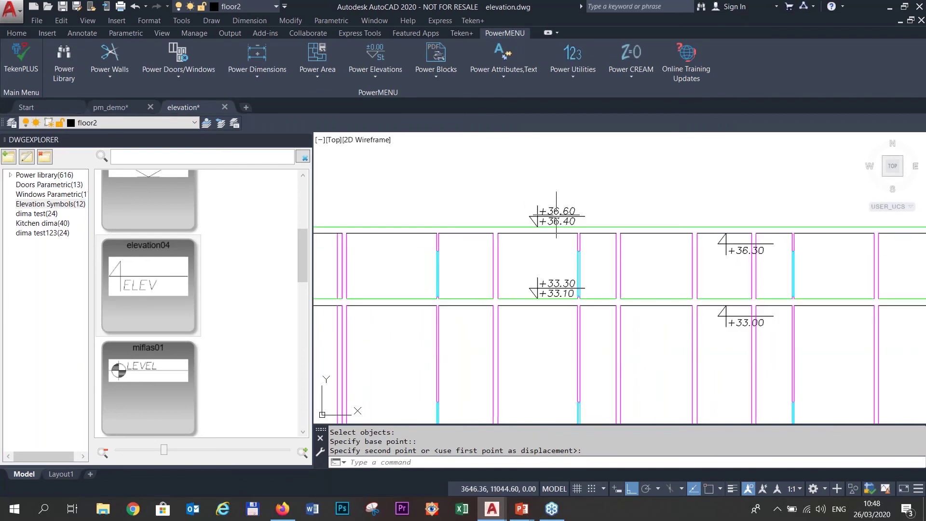
scroll(563, 238, "down", 2)
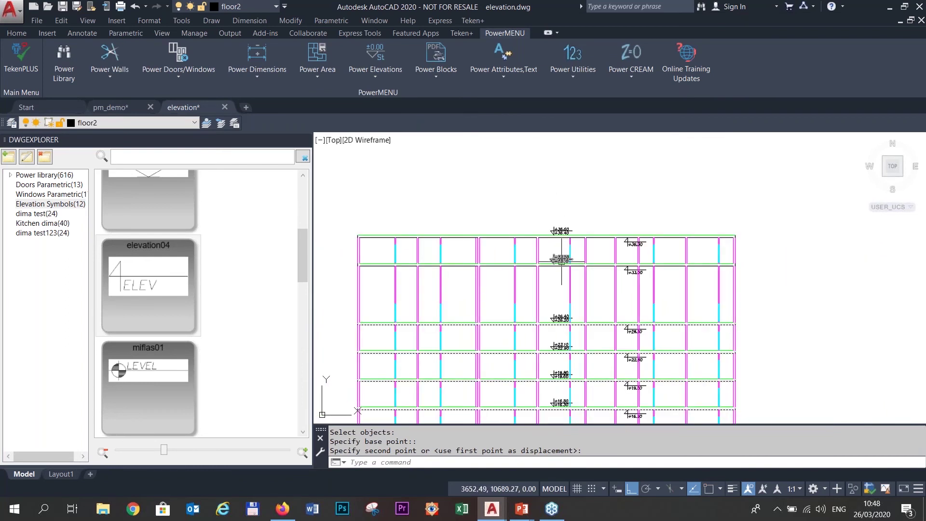
middle_click_drag(564, 241, 563, 229)
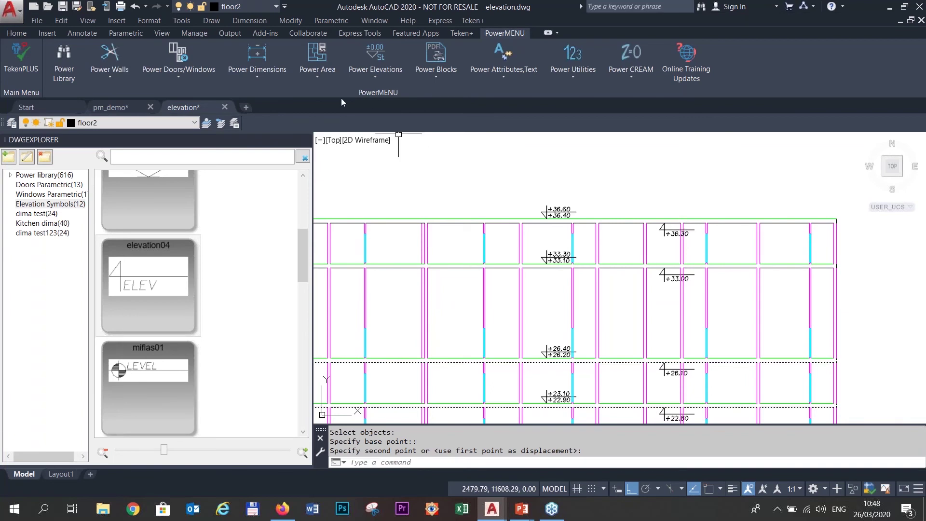
- Move the +36.60/+36.40 and +36.30 markers upward with Move elevations
left_click(385, 80)
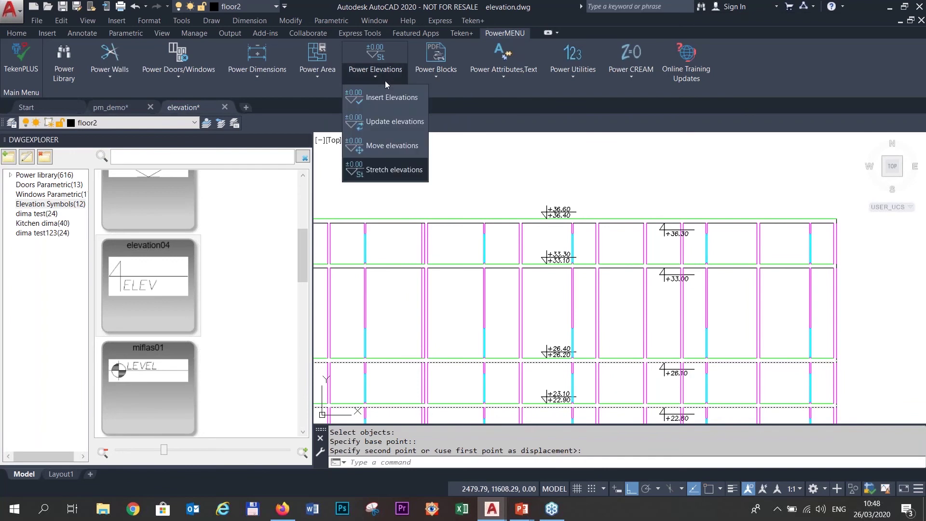
left_click(386, 147)
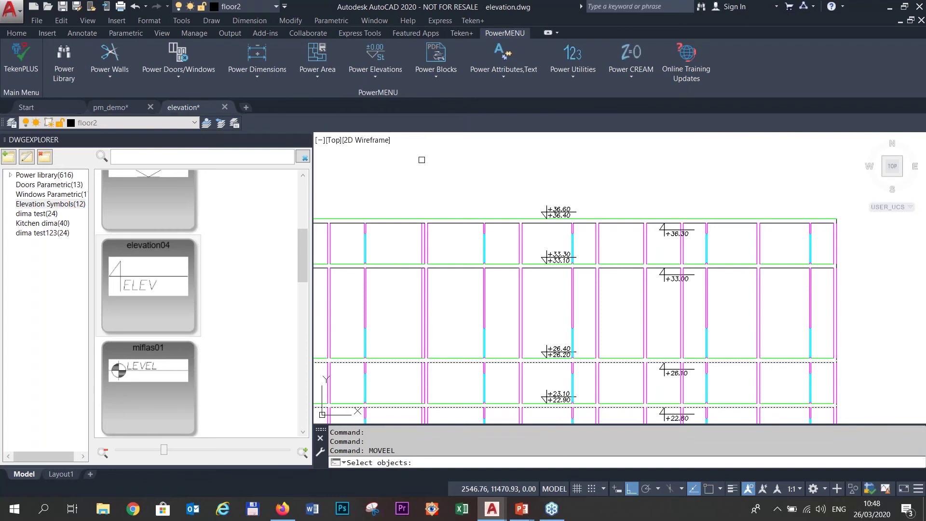
left_click(559, 211)
left_click(677, 230)
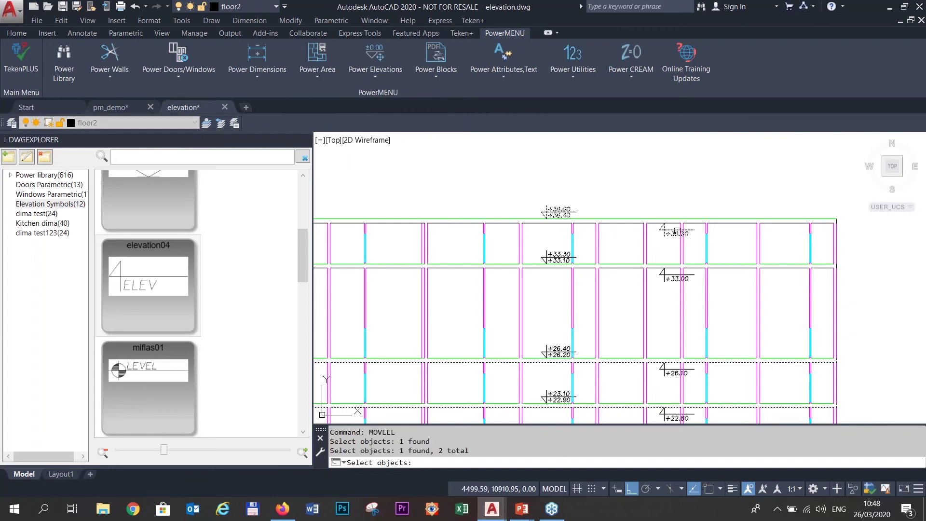
key("Return")
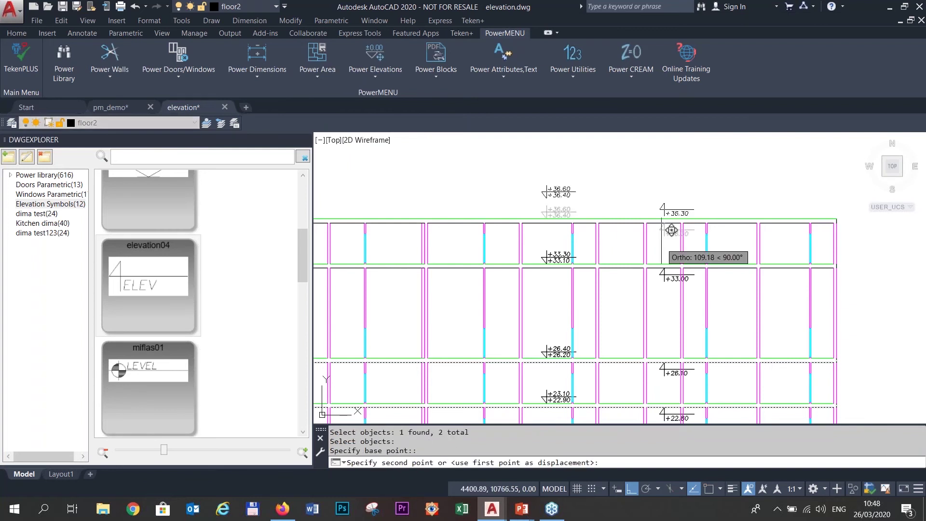
left_click(675, 231)
left_click(585, 193)
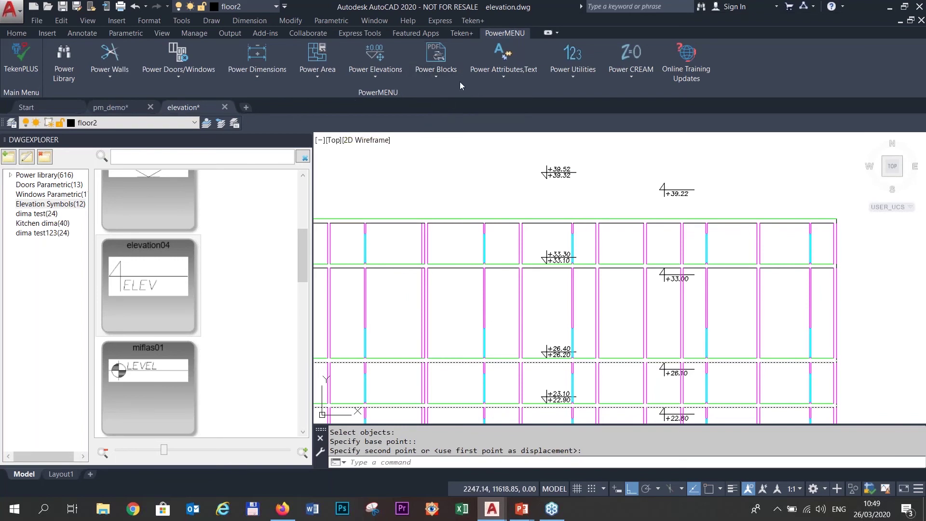
left_click(382, 86)
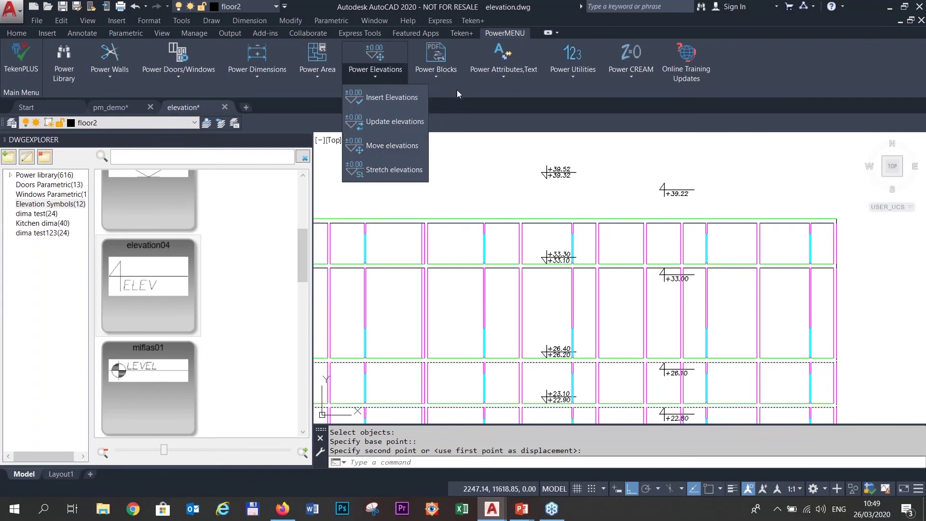
left_click(456, 90)
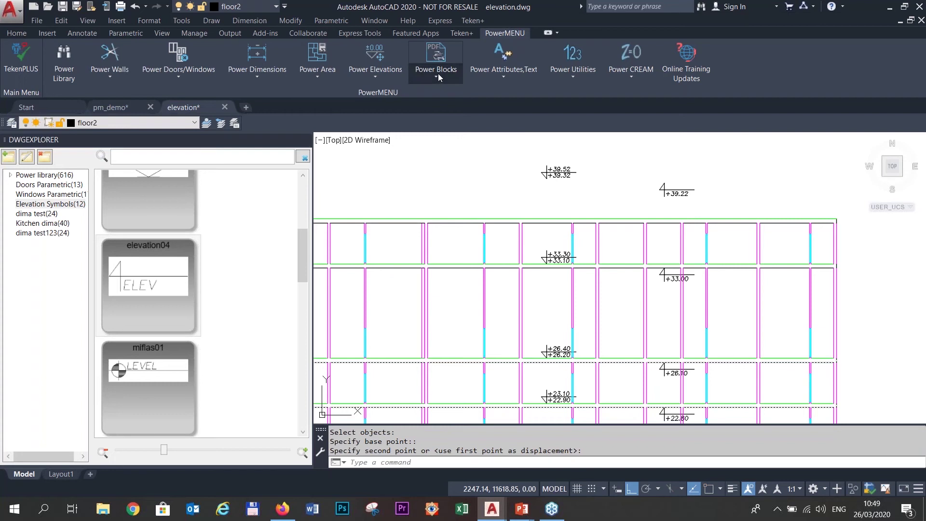
left_click(440, 77)
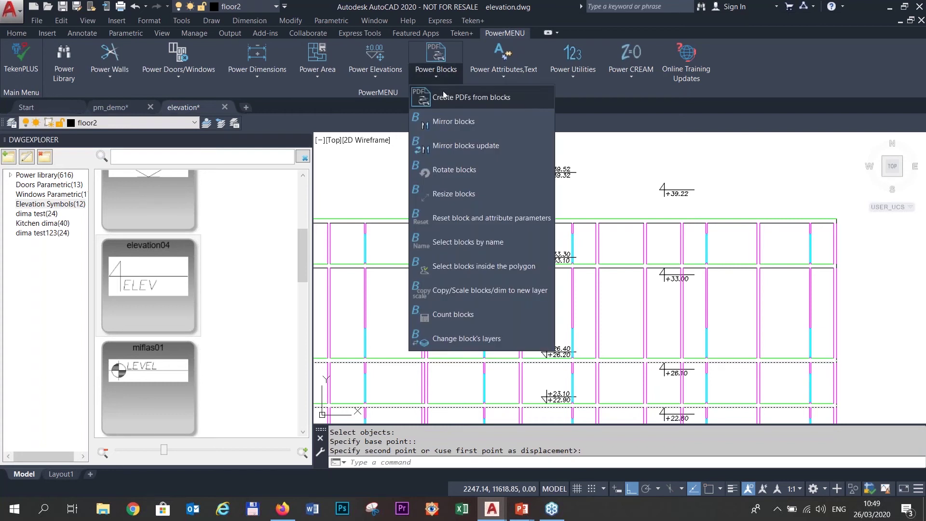
left_click(379, 182)
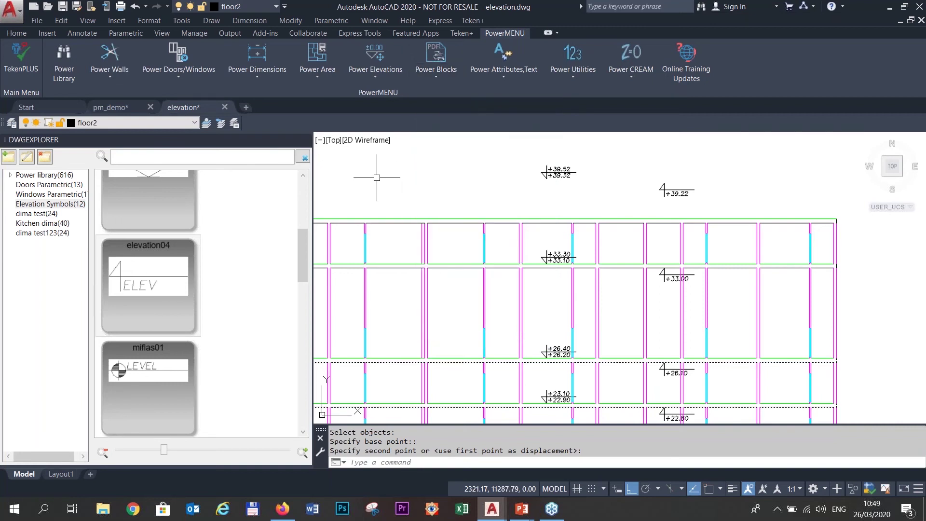
left_click(437, 78)
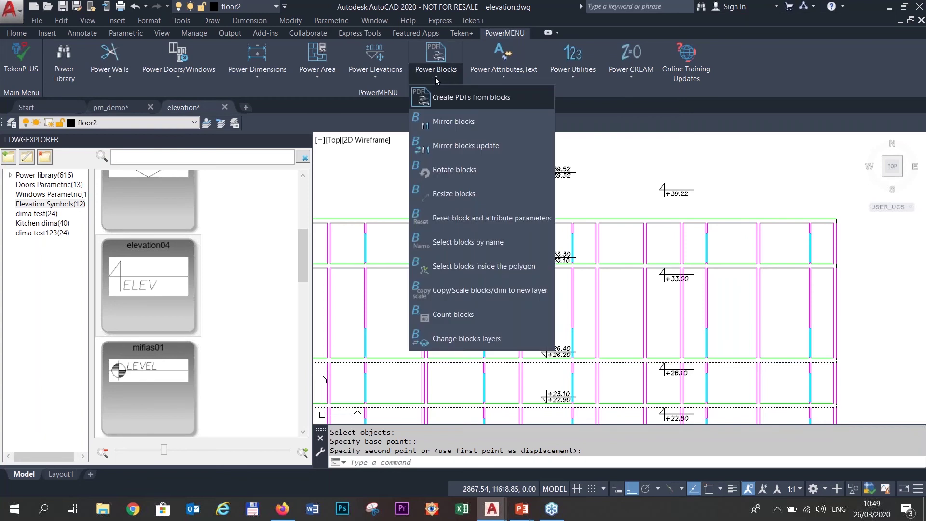
left_click(37, 22)
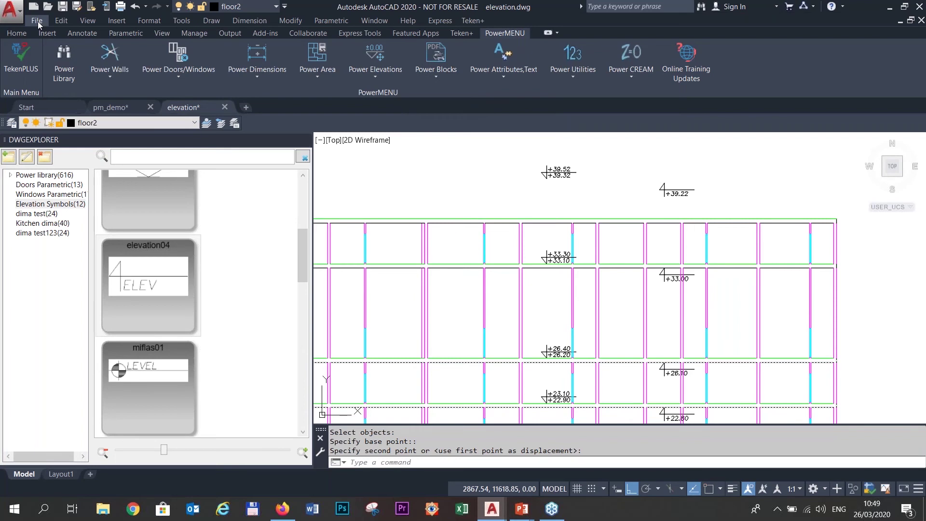
- Open the drawing frame print.dwg
left_click(37, 23)
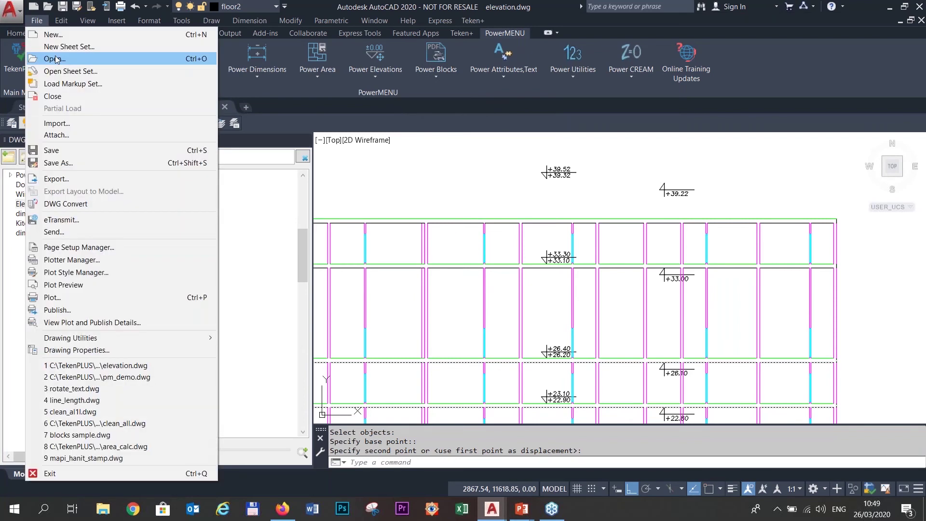
left_click(56, 59)
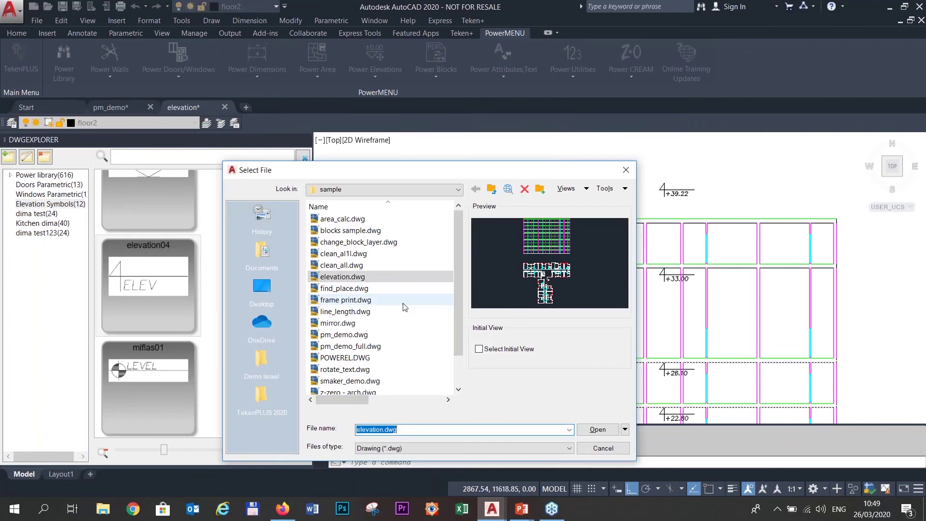
left_click(407, 301)
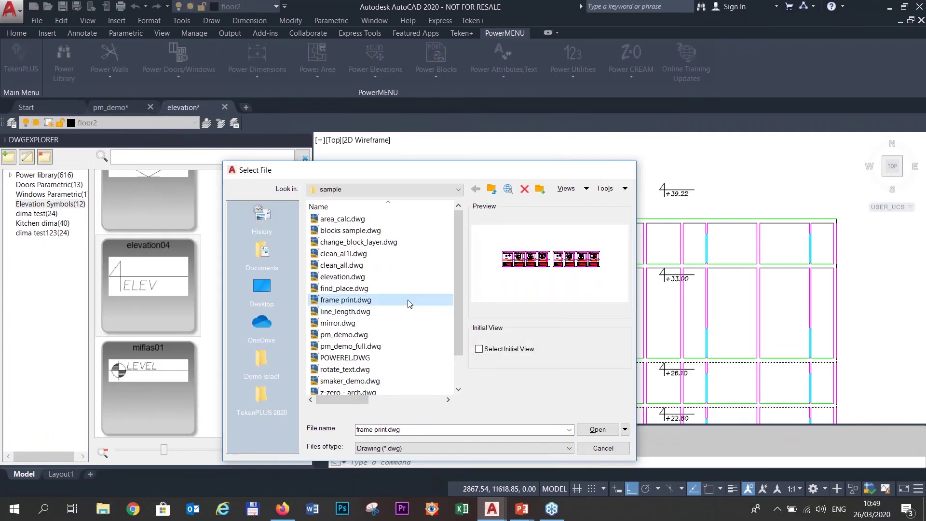
double_click(408, 301)
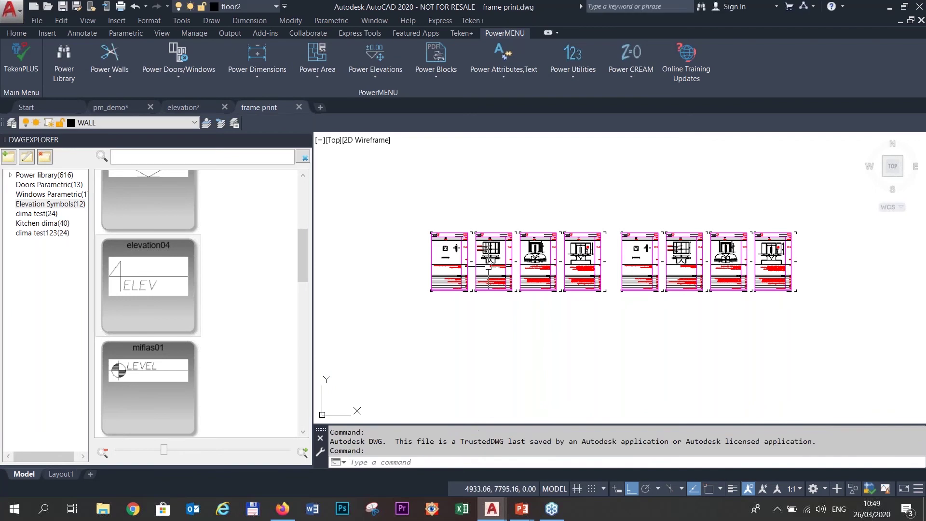
- Centre the eight sheet frames in view and close the DWGEXPLORER panel
middle_click_drag(489, 269, 455, 294)
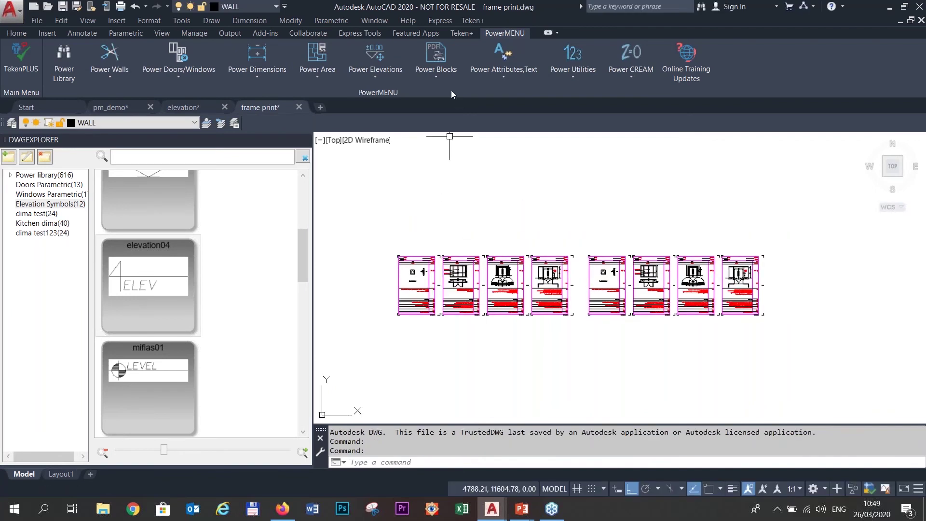
mouse_move(217, 140)
left_click(305, 140)
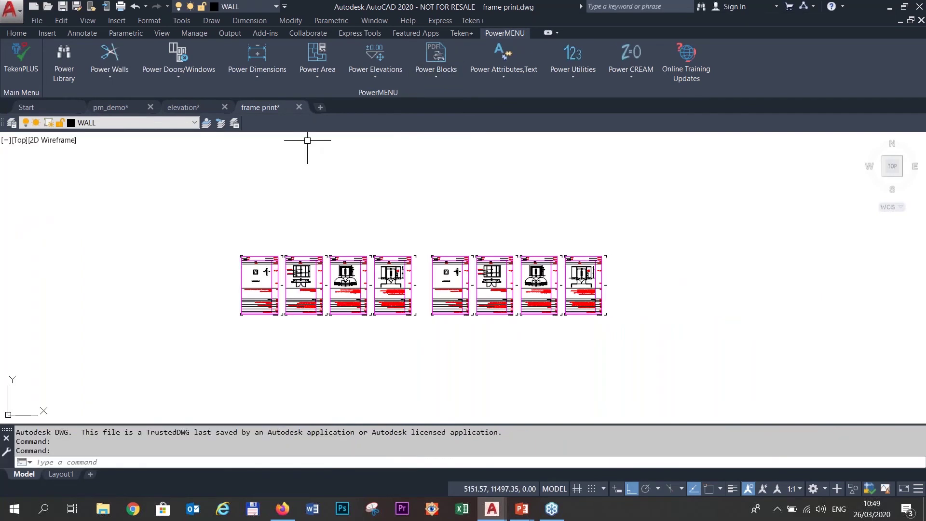
scroll(407, 190, "up", 3)
scroll(411, 173, "up", 1)
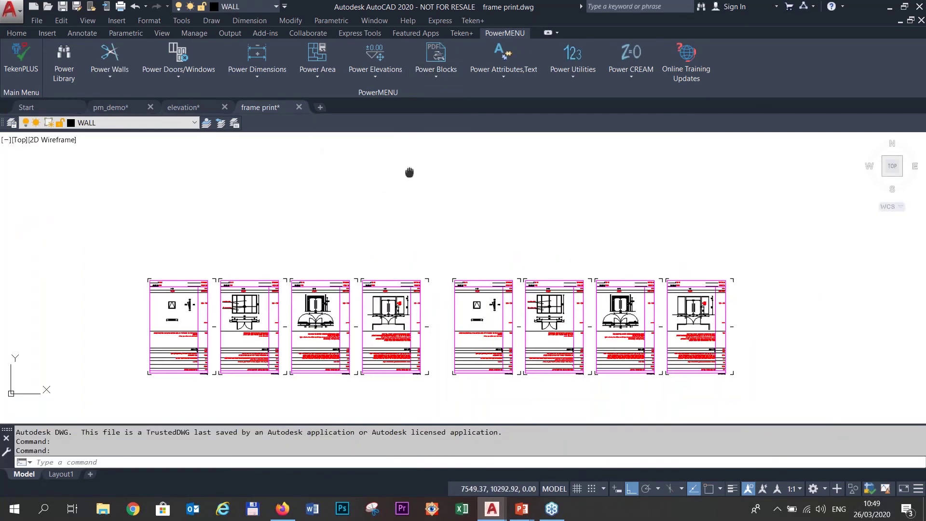
- Run Power Blocks' Create PDFs from blocks on all eight sheet frames
left_click(436, 72)
left_click(459, 99)
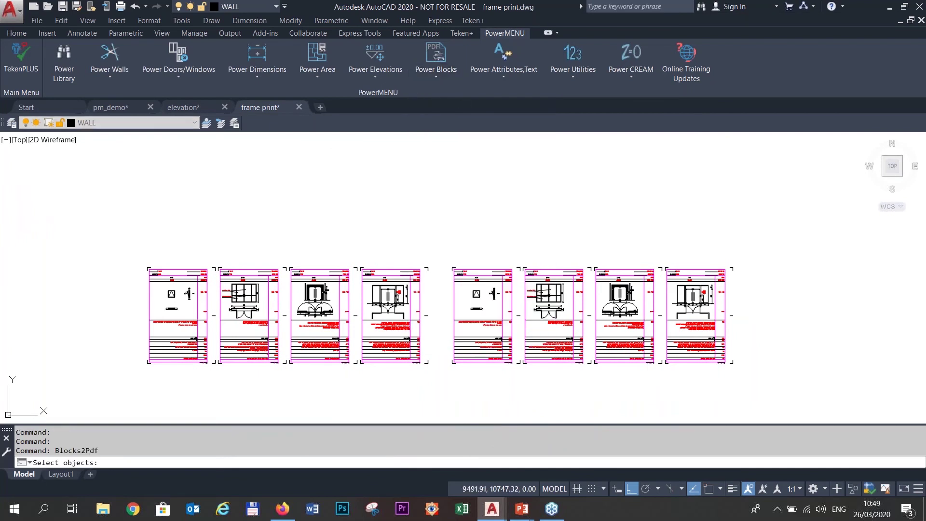
left_click(765, 237)
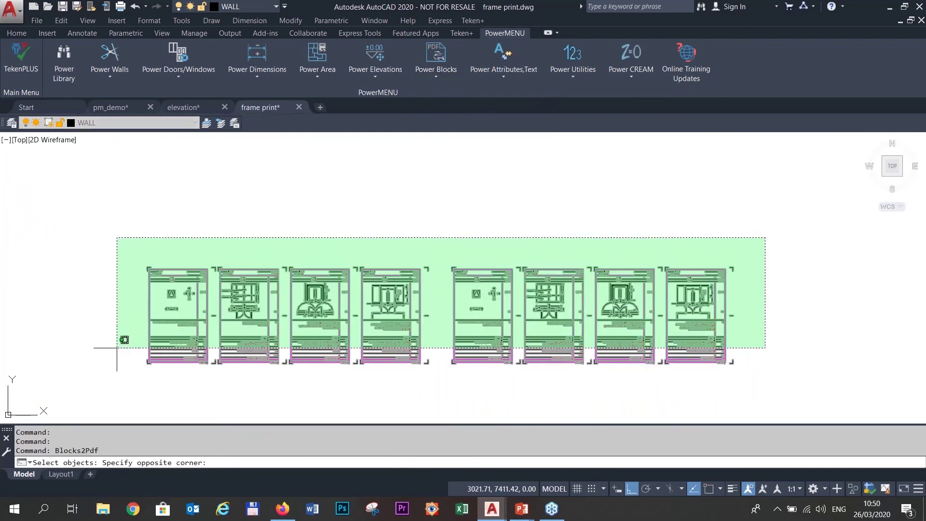
left_click(115, 387)
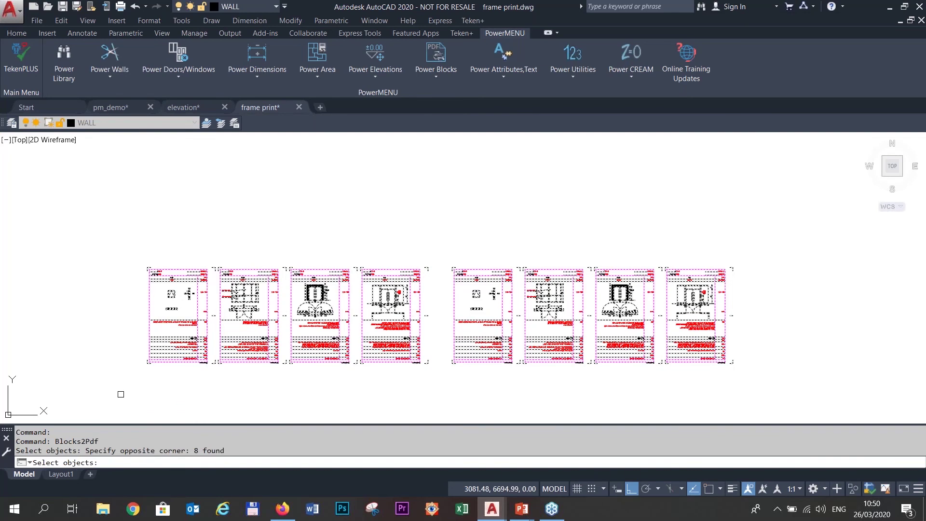
key("Return")
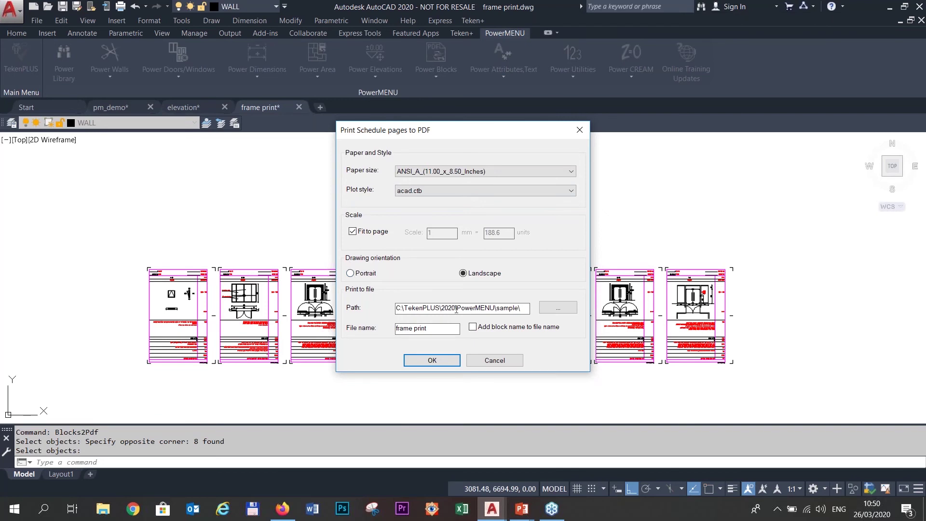
- Print the sheets to PDF in portrait orientation, named frame print1234
left_click(359, 273)
left_click_drag(525, 309, 393, 309)
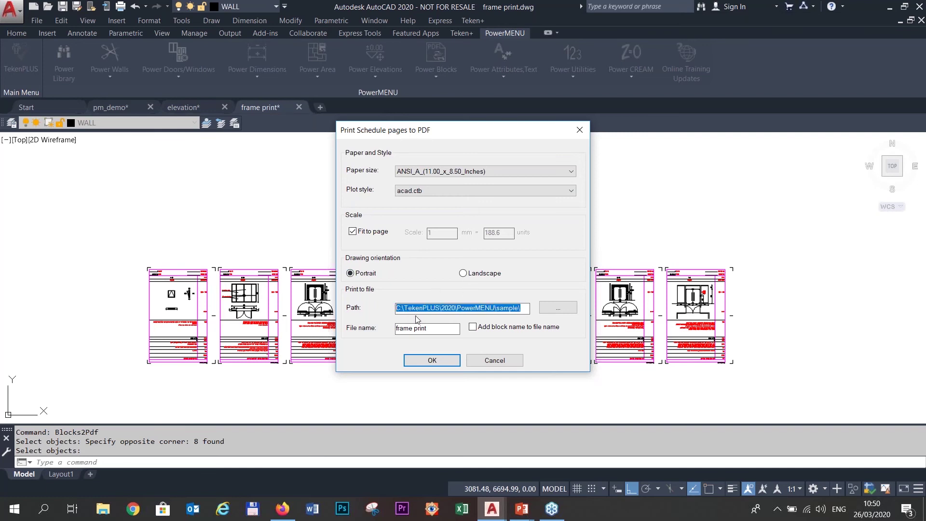
left_click(440, 329)
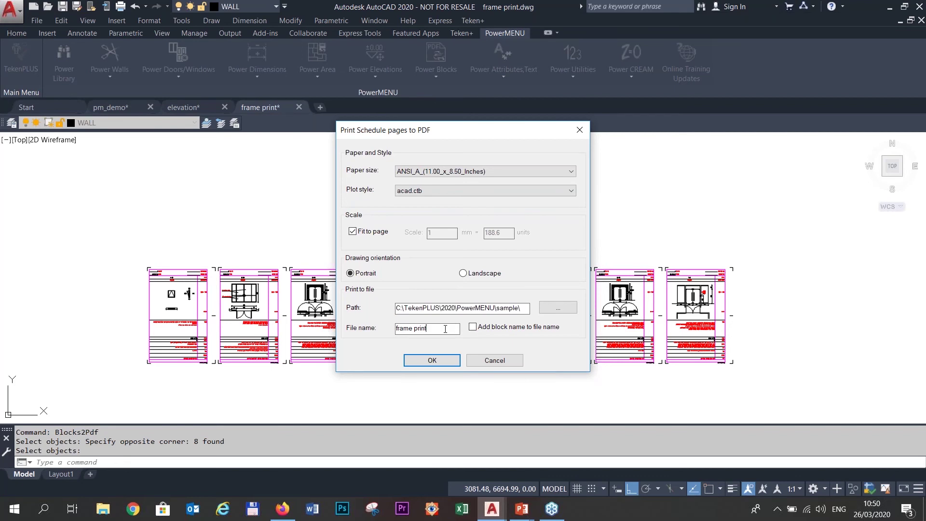
type("1234")
left_click(436, 362)
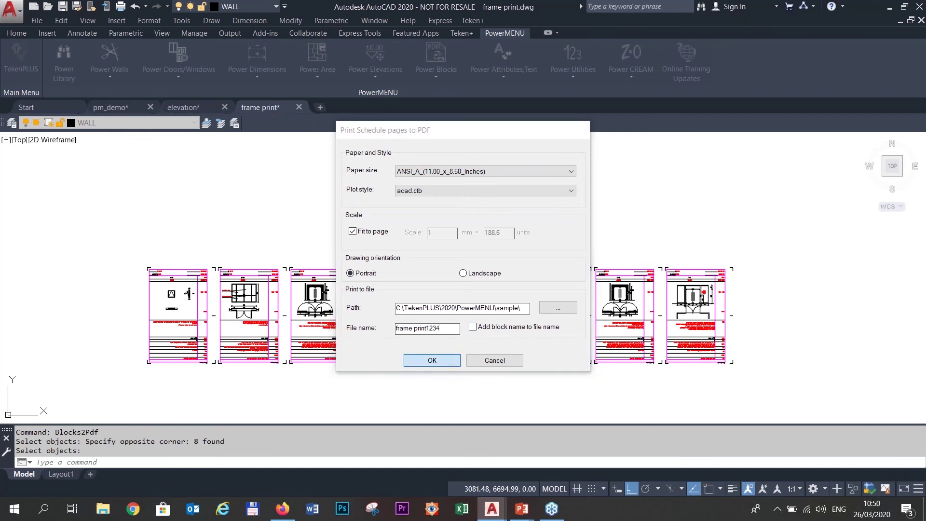
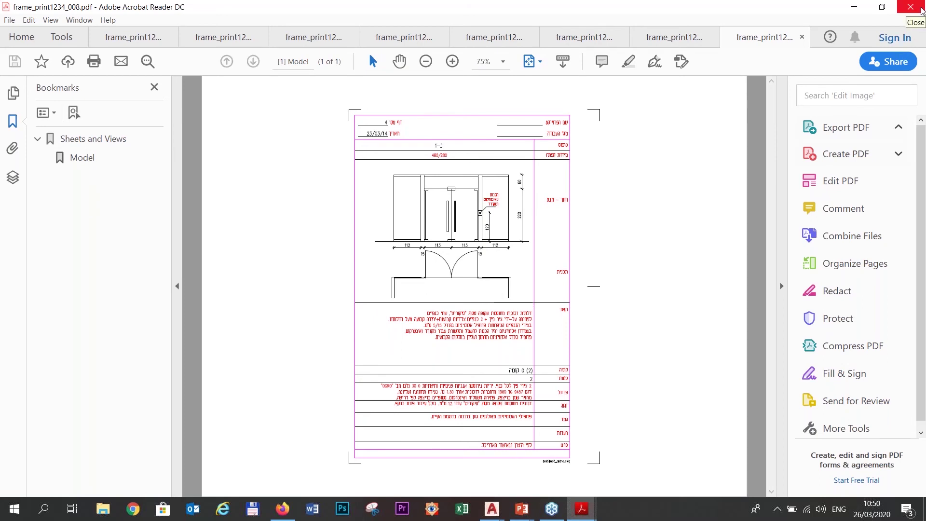
- Close all the plotted frame PDFs in Acrobat Reader, returning to AutoCAD
left_click(921, 11)
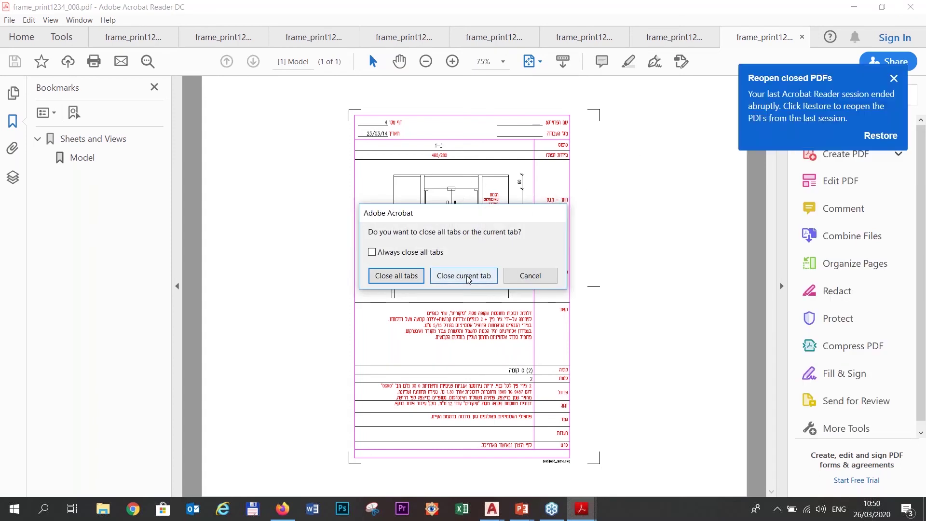
left_click(452, 277)
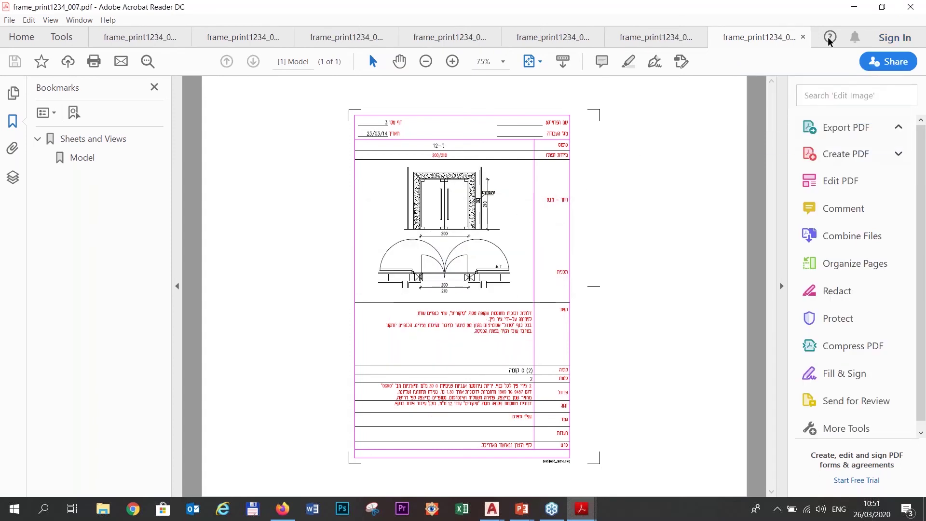
key("ctrl+w")
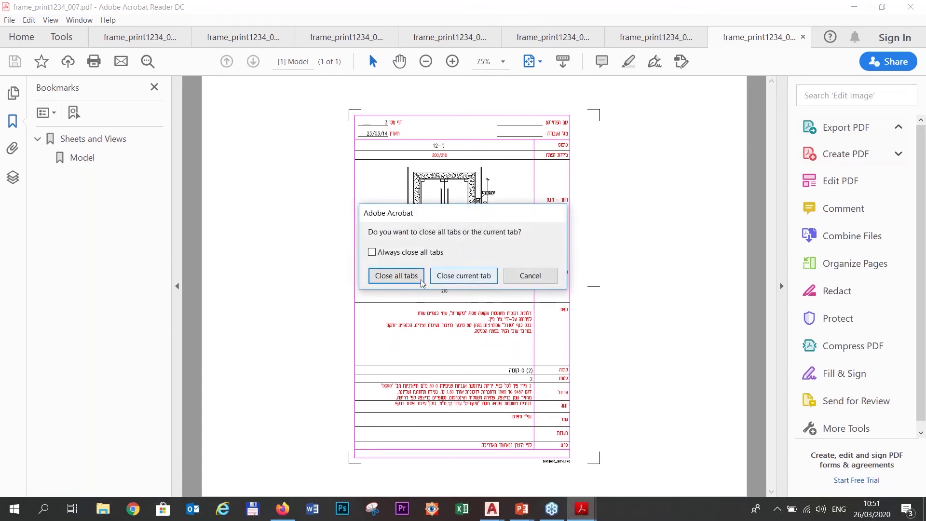
key("Return")
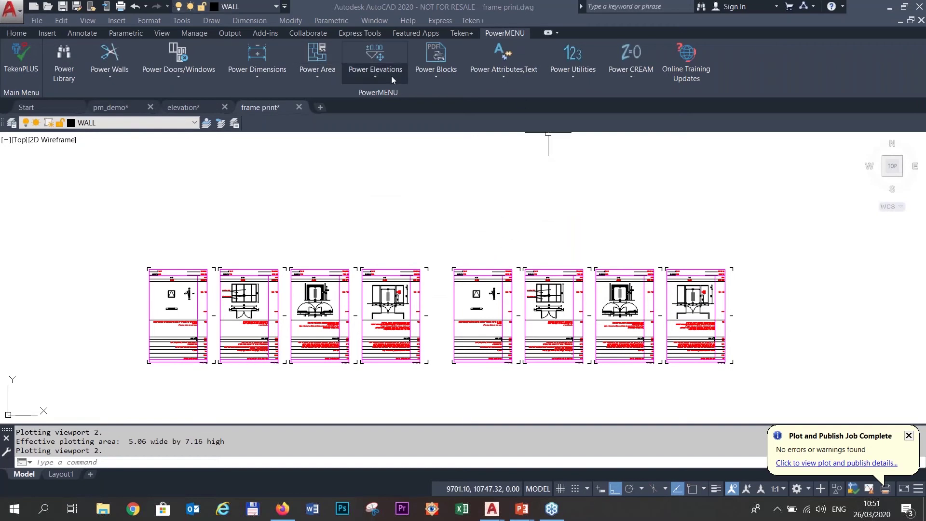
- Open mirror.dwg from the sample folder via File > Open
left_click(433, 83)
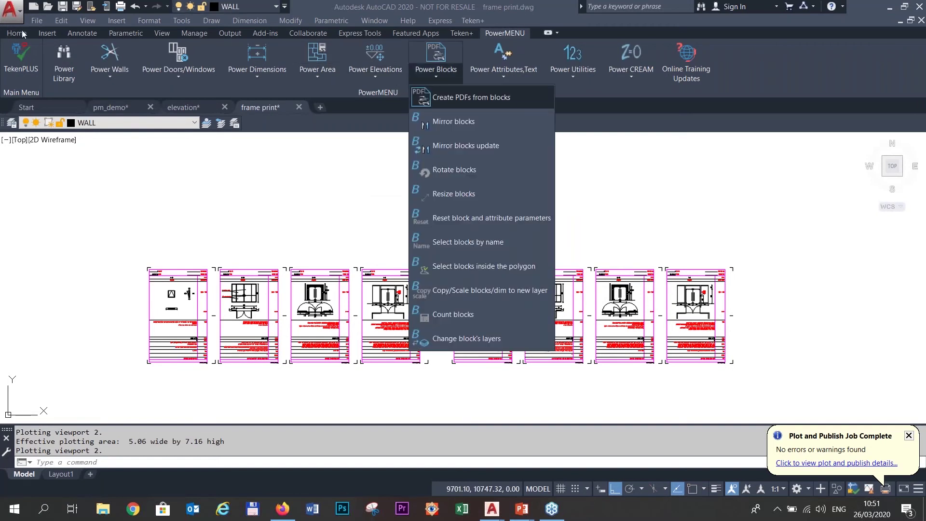
left_click(42, 19)
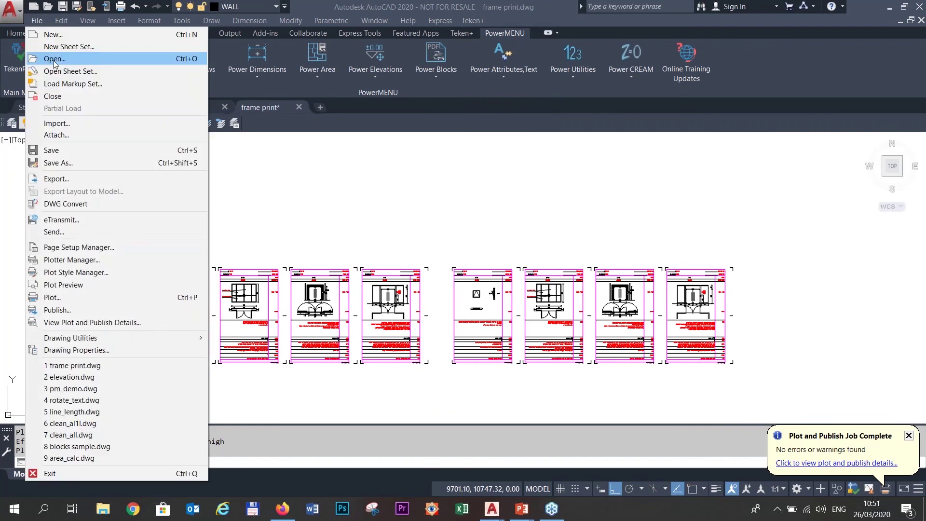
left_click(53, 60)
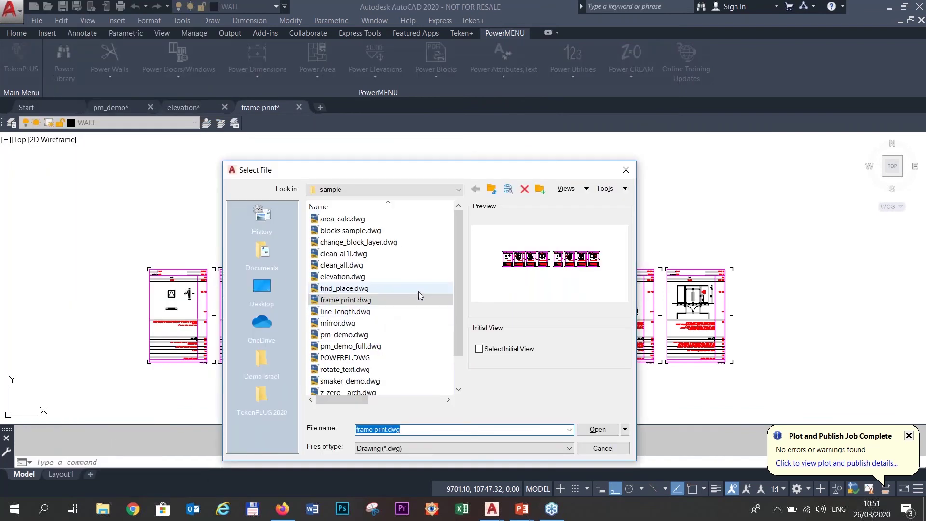
left_click_drag(457, 314, 457, 322)
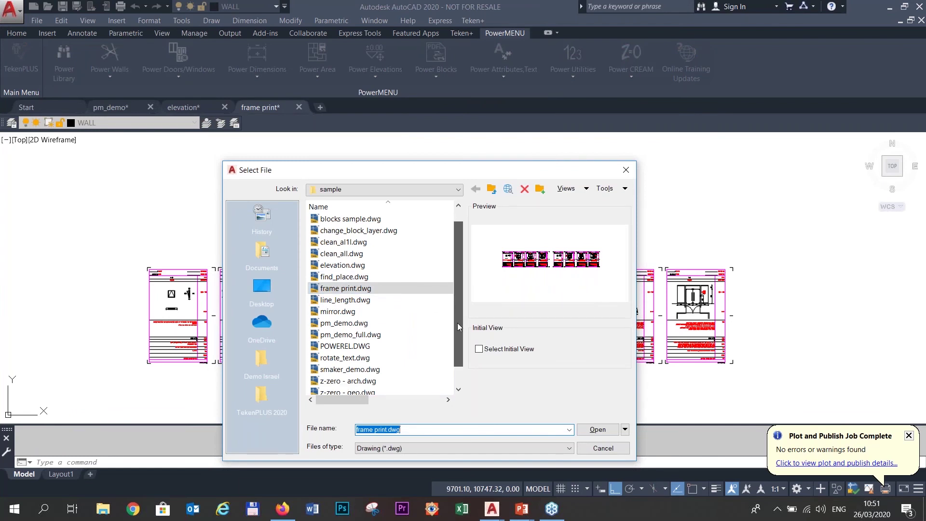
left_click_drag(457, 322, 469, 338)
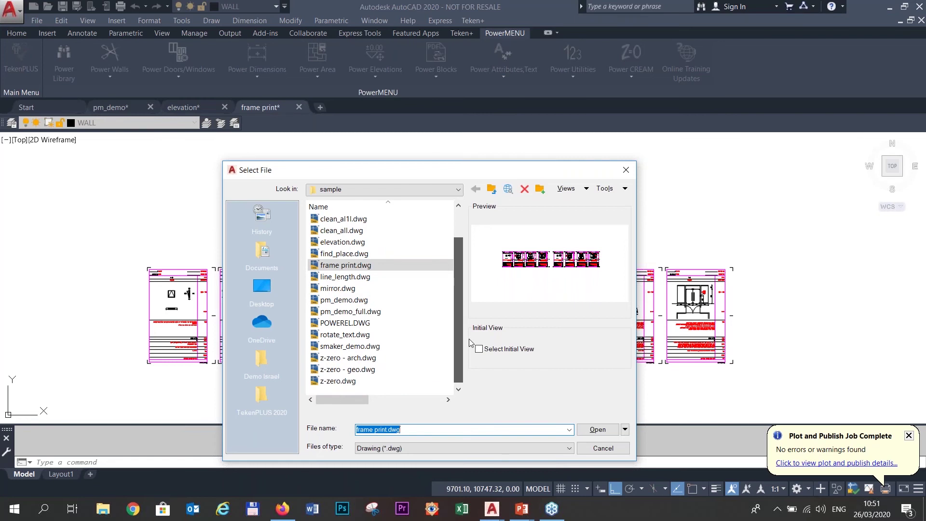
left_click(328, 289)
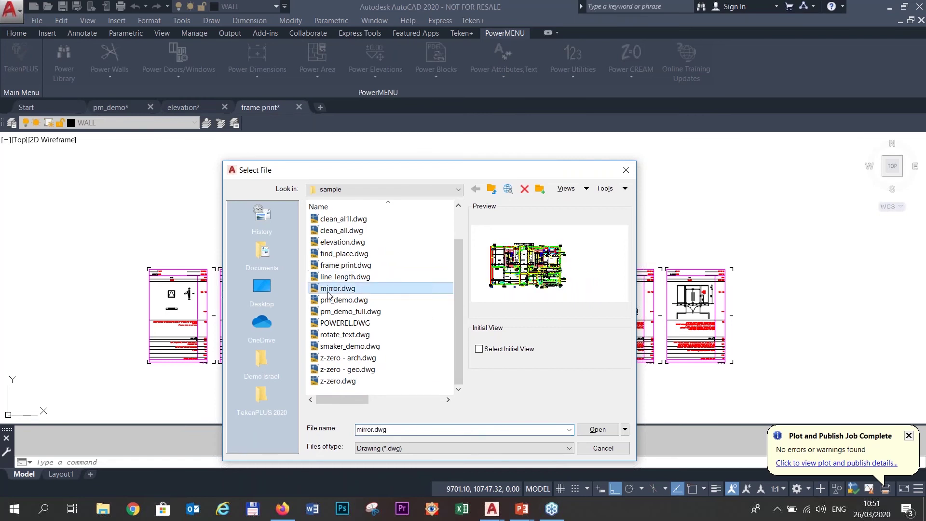
left_click(602, 433)
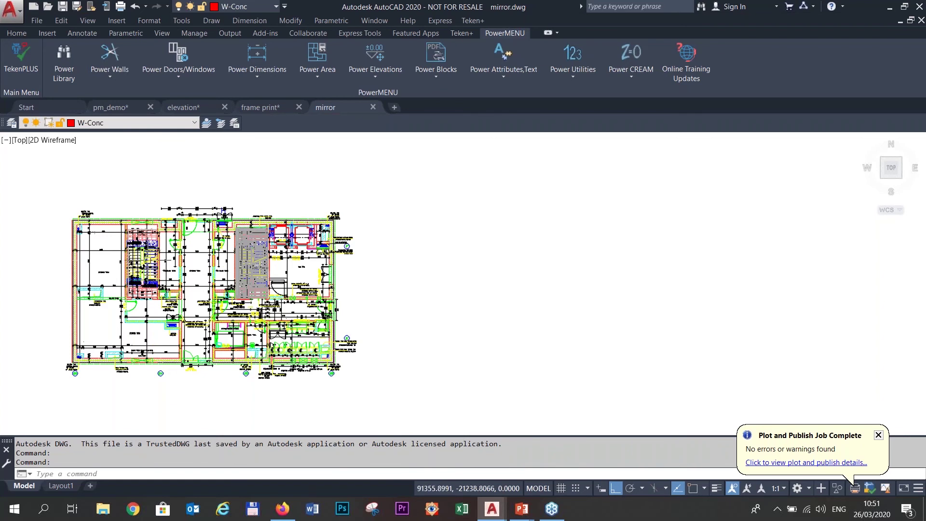
- Zoom in to inspect the stair block in the plan, then cancel the selection
scroll(143, 262, "up", 4)
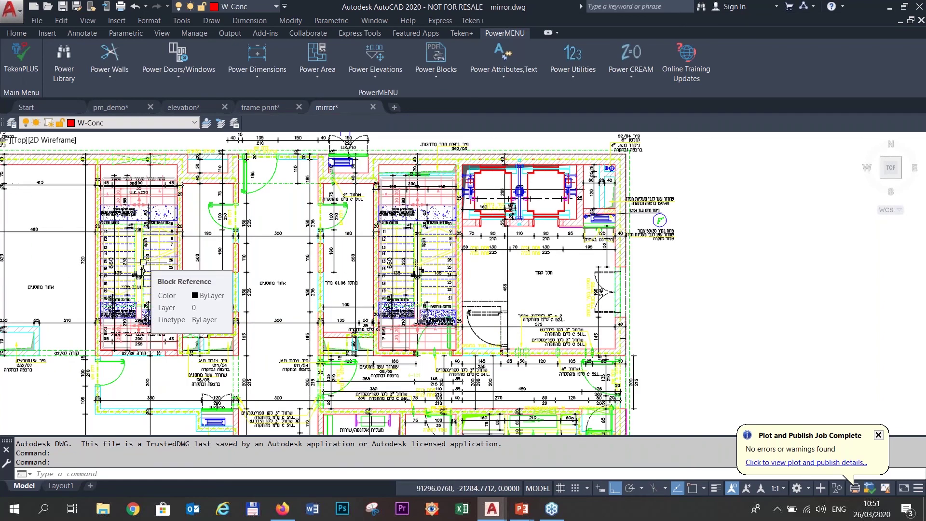
scroll(143, 262, "up", 4)
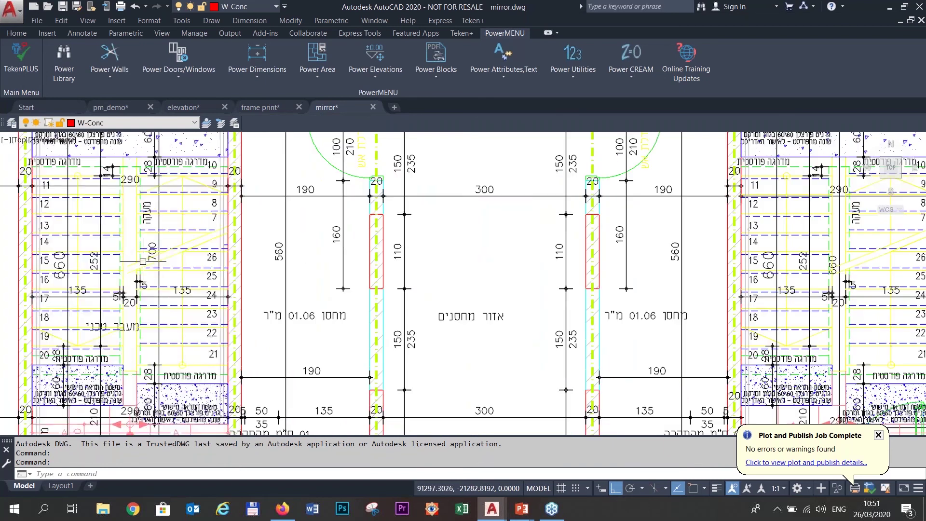
left_click(193, 264)
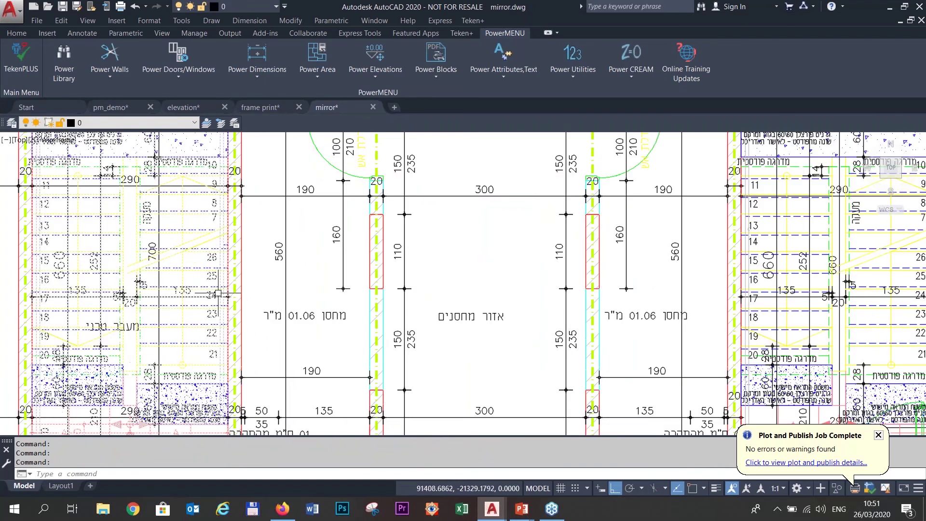
key("Escape")
scroll(360, 289, "down", 3)
scroll(359, 289, "down", 5)
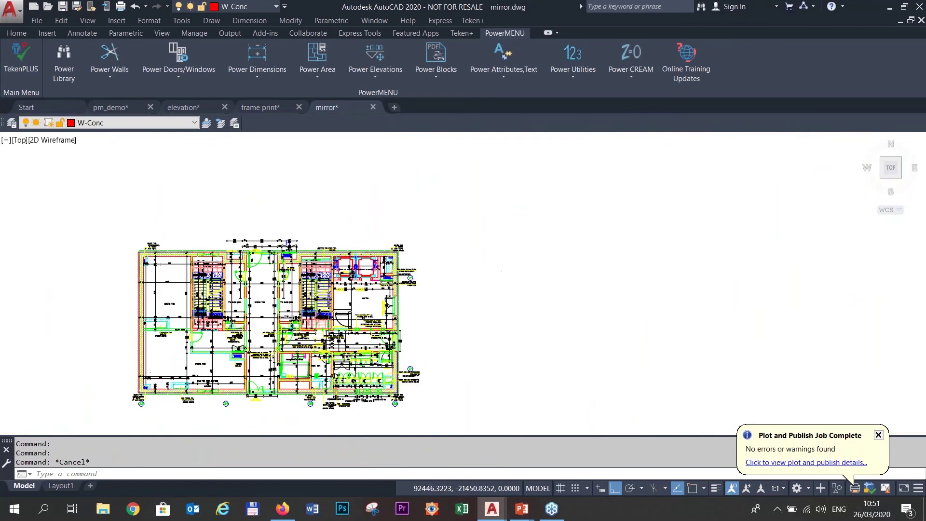
- Mirror the whole floor plan across a vertical line to its right, keeping the original
type("mir")
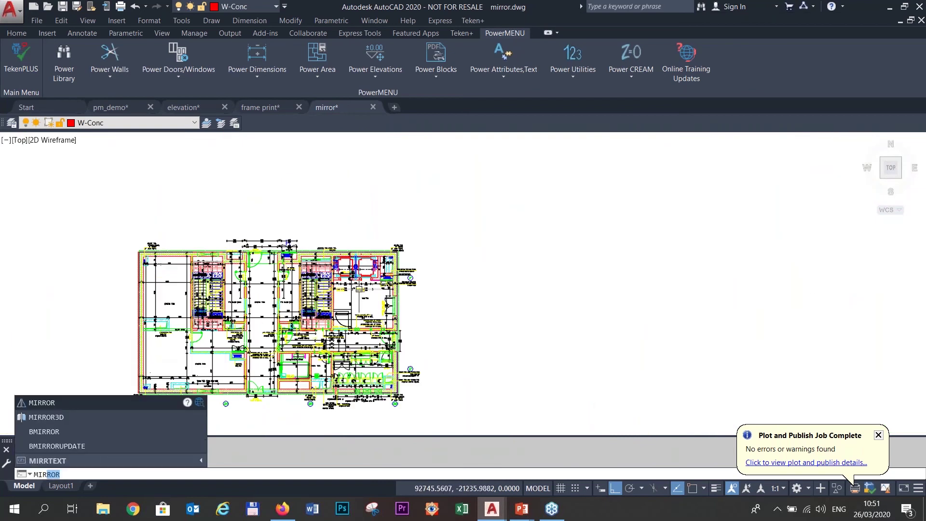
key("Return")
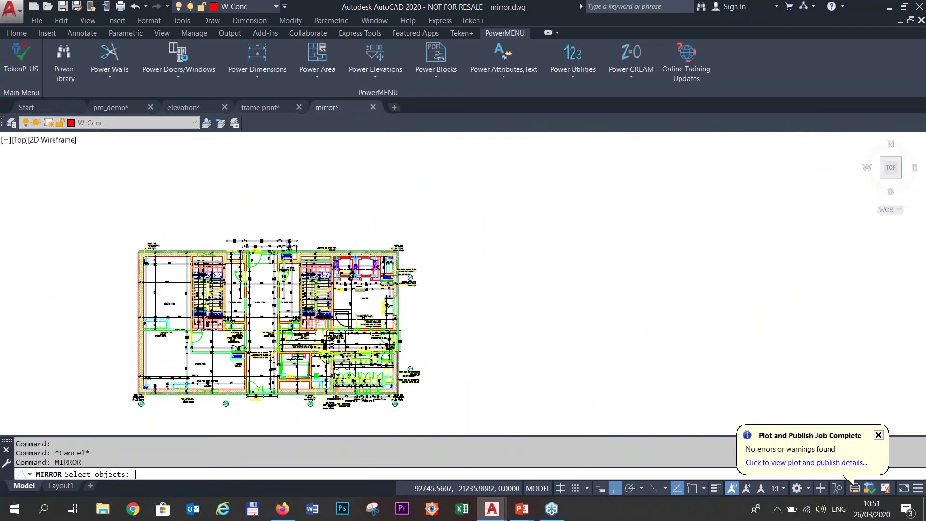
left_click(488, 208)
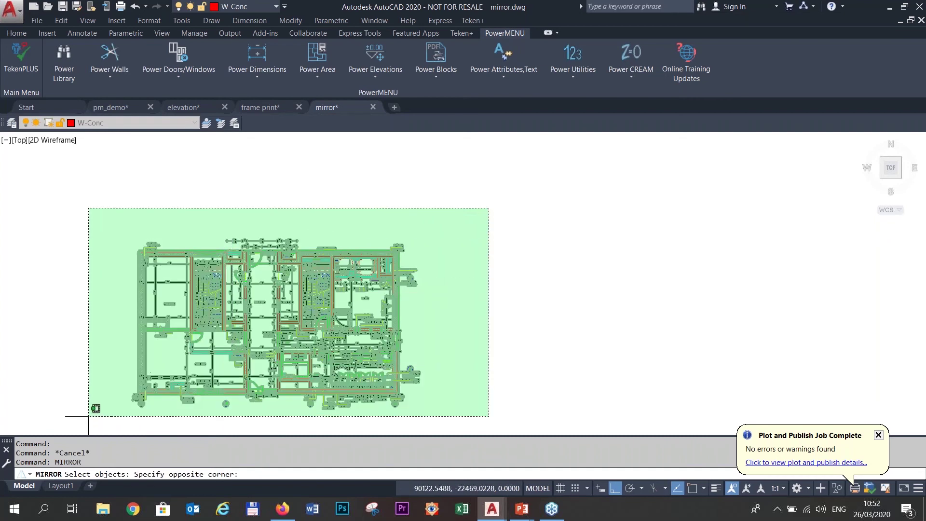
left_click(89, 416)
key("Return")
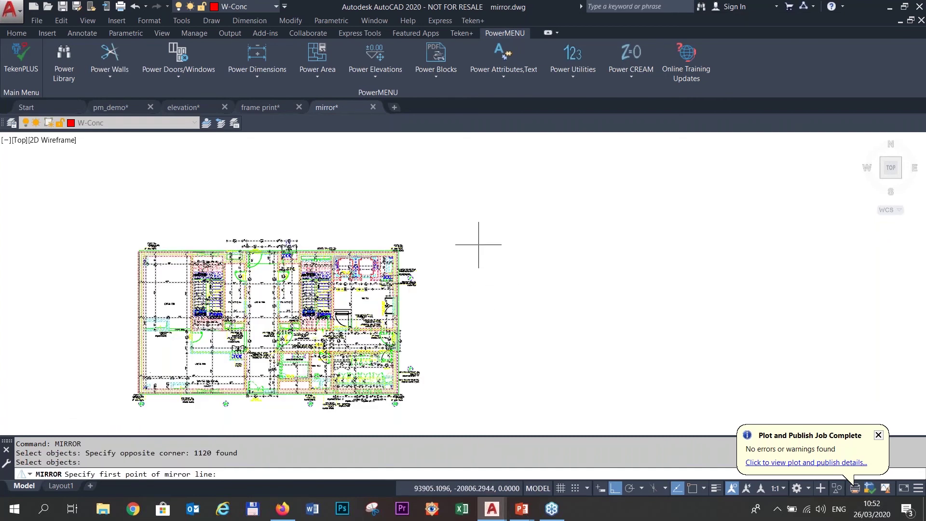
left_click(478, 244)
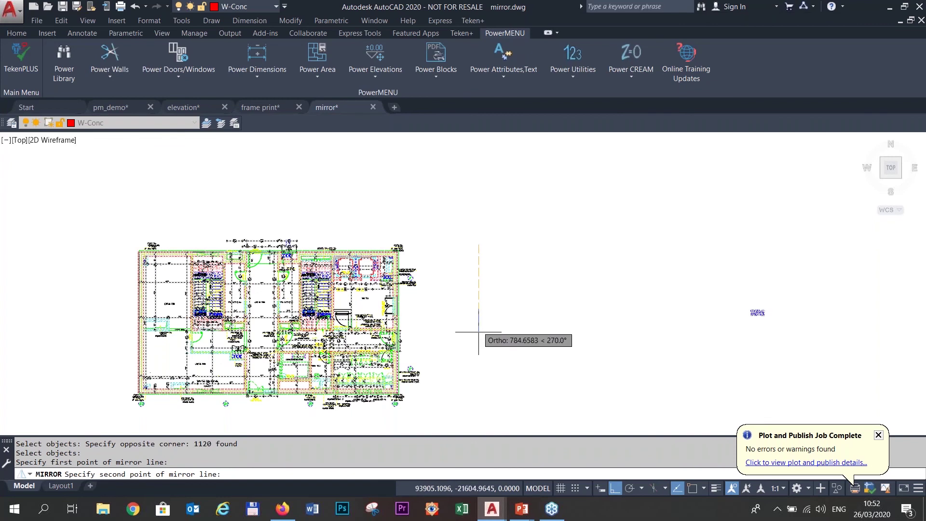
left_click(479, 370)
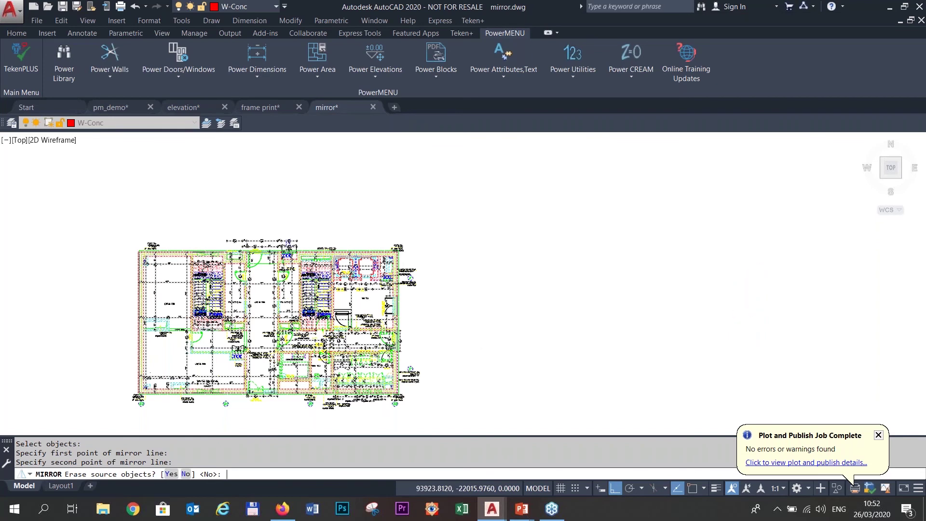
key("Return")
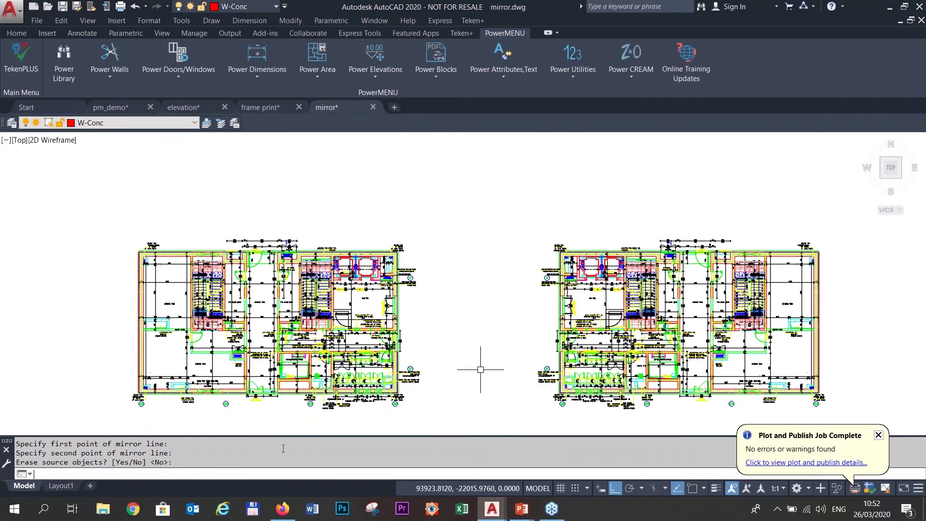
scroll(479, 368, "up", 3)
scroll(736, 287, "up", 3)
scroll(771, 289, "up", 3)
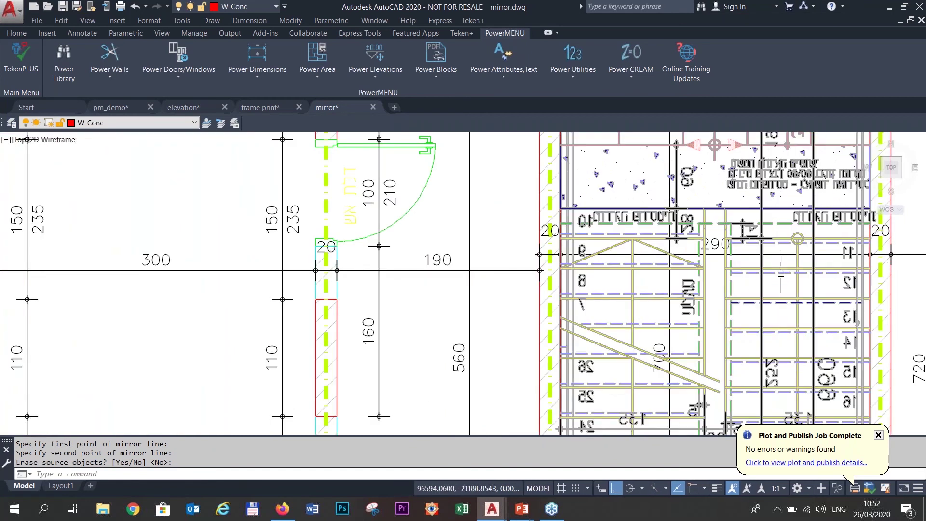
scroll(772, 281, "down", 2)
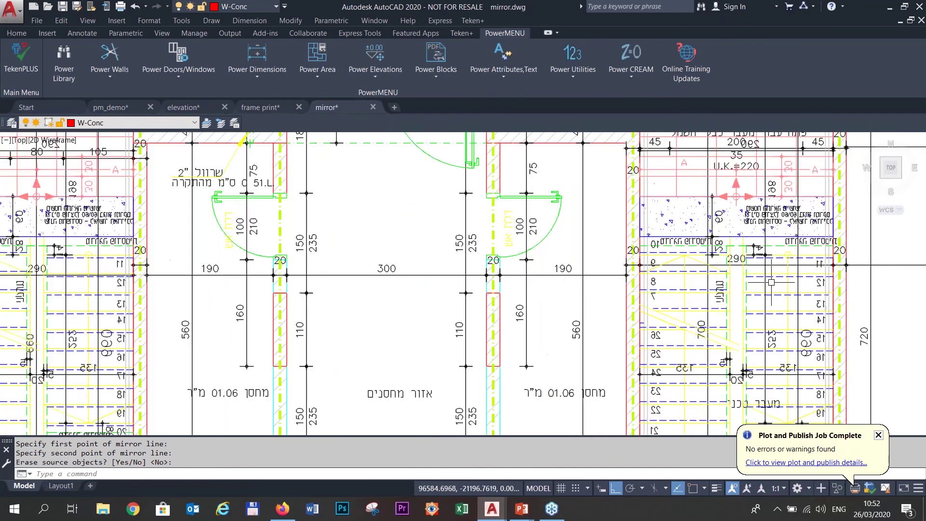
scroll(772, 282, "down", 2)
scroll(764, 288, "down", 2)
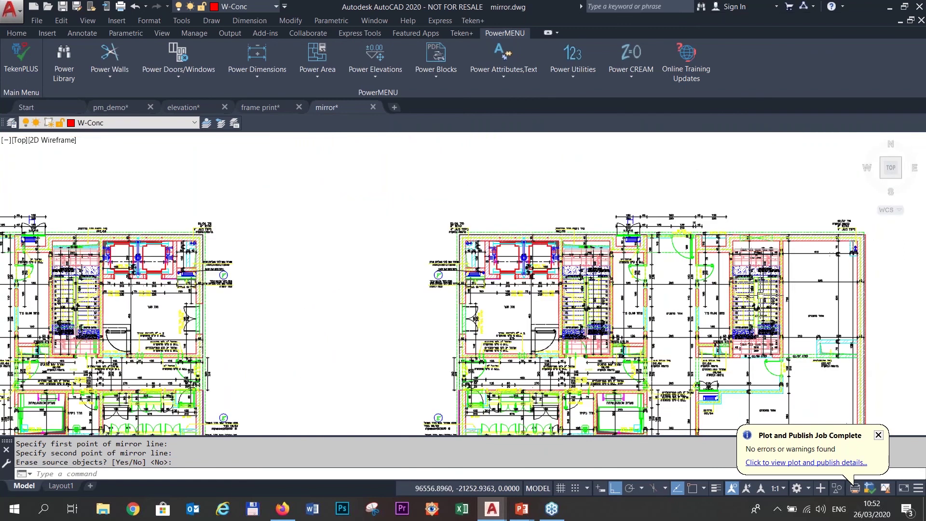
scroll(766, 294, "down", 2)
- Window-select the entire right-hand mirrored plan (1120 objects) and erase it
left_click(831, 233)
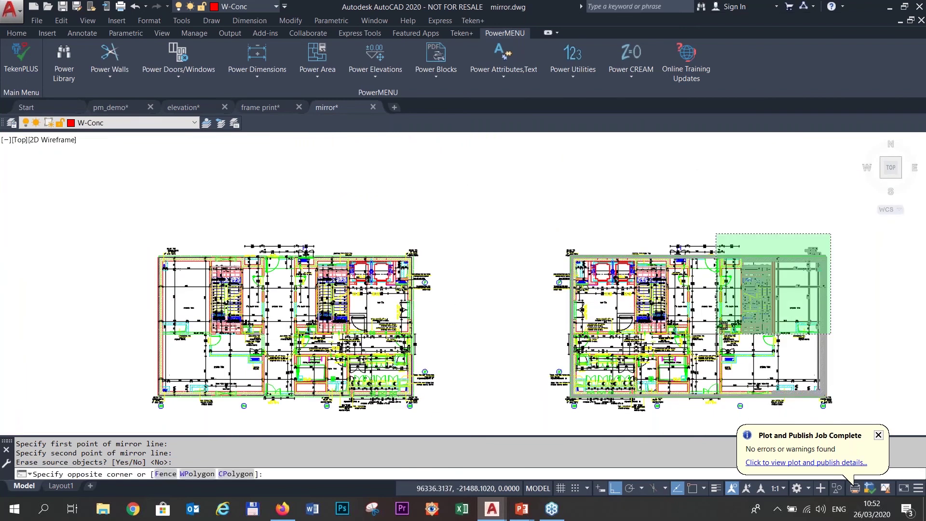
left_click(716, 333)
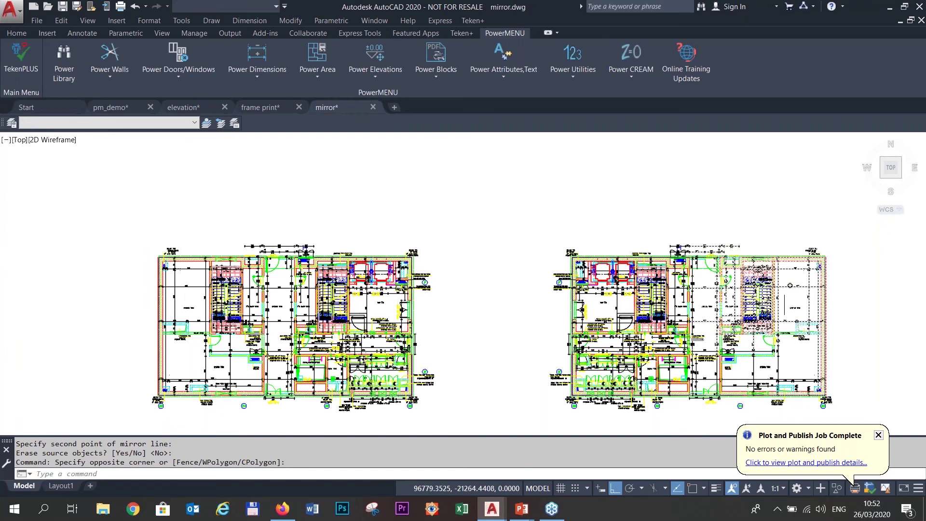
left_click(845, 229)
key("Escape")
key("Escape")
key("Escape")
left_click(841, 233)
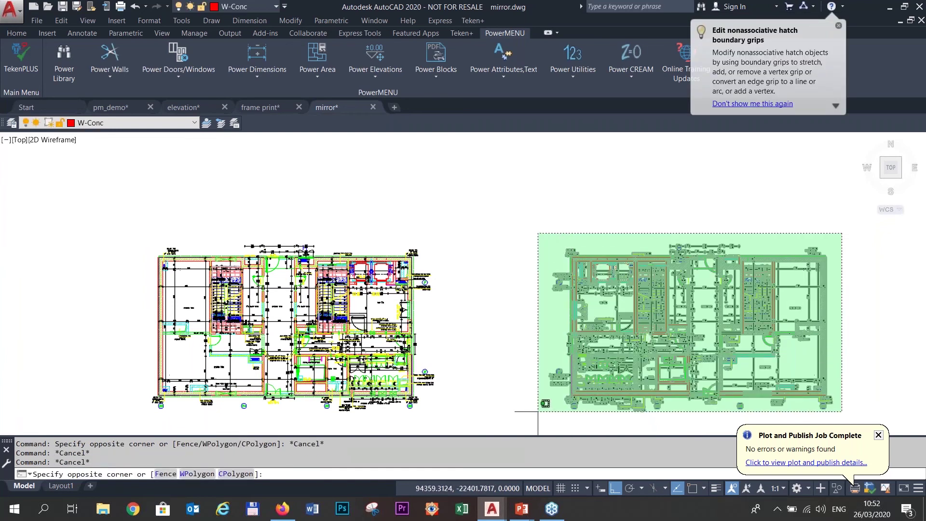
left_click(538, 411)
key("Delete")
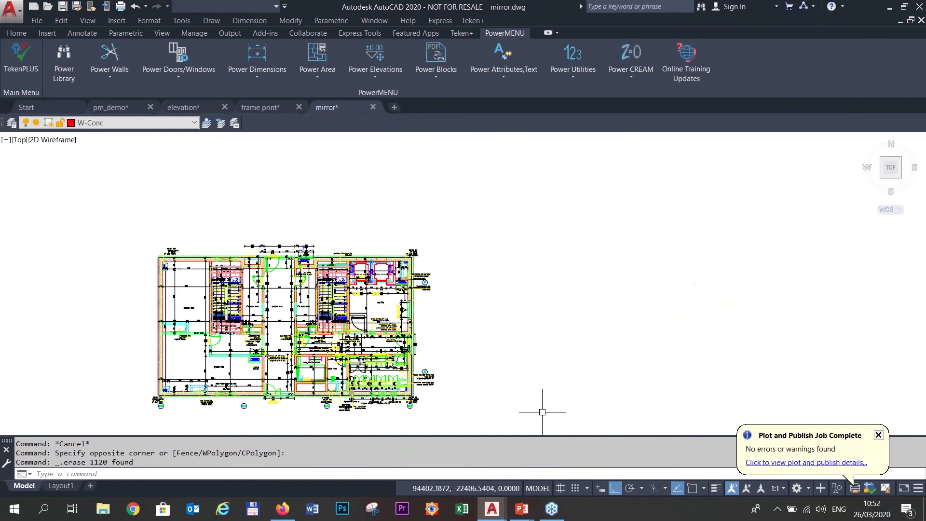
- Mirror the whole plan with PowerMENU's block mirror utility across a vertical line, keeping the original
left_click(436, 77)
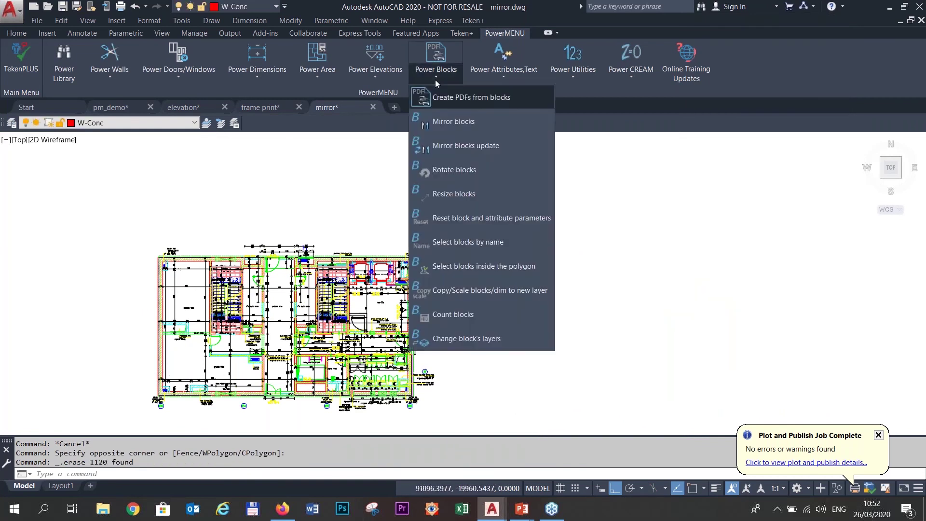
left_click(429, 115)
left_click(457, 191)
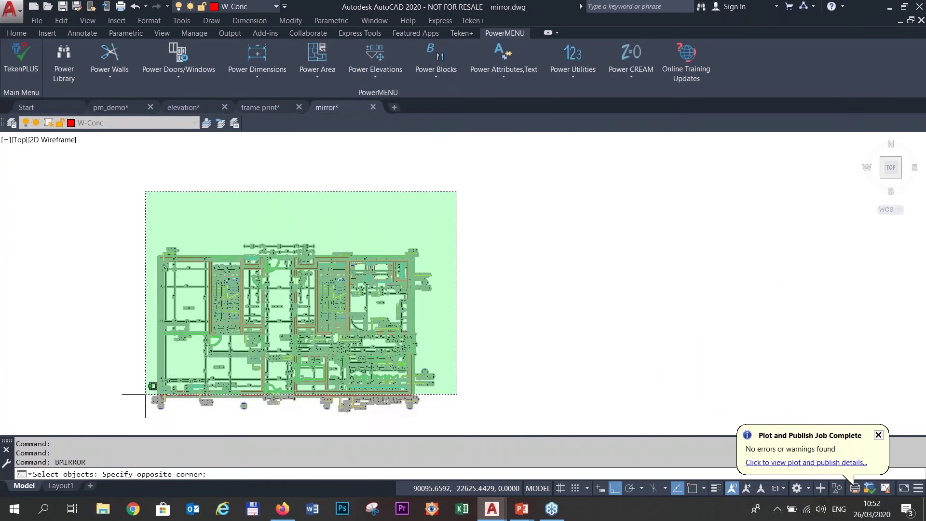
left_click(136, 423)
key("Return")
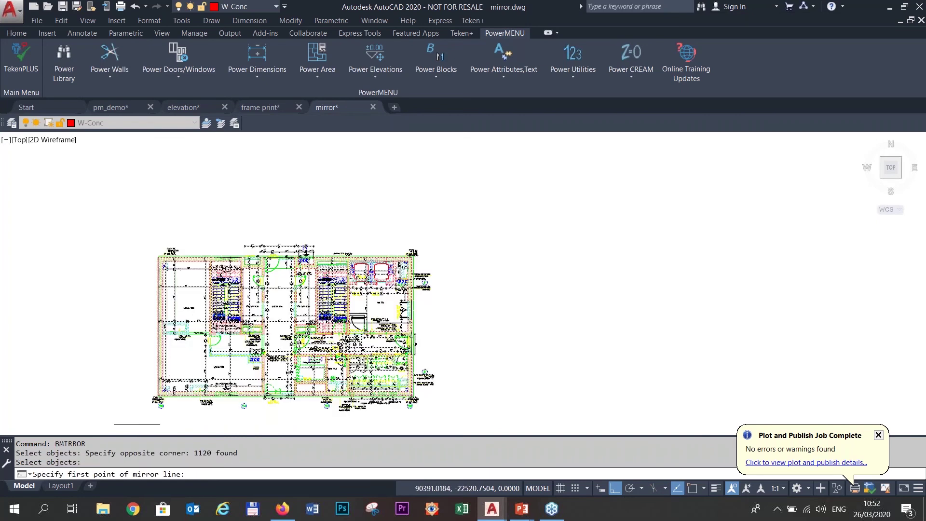
left_click(510, 247)
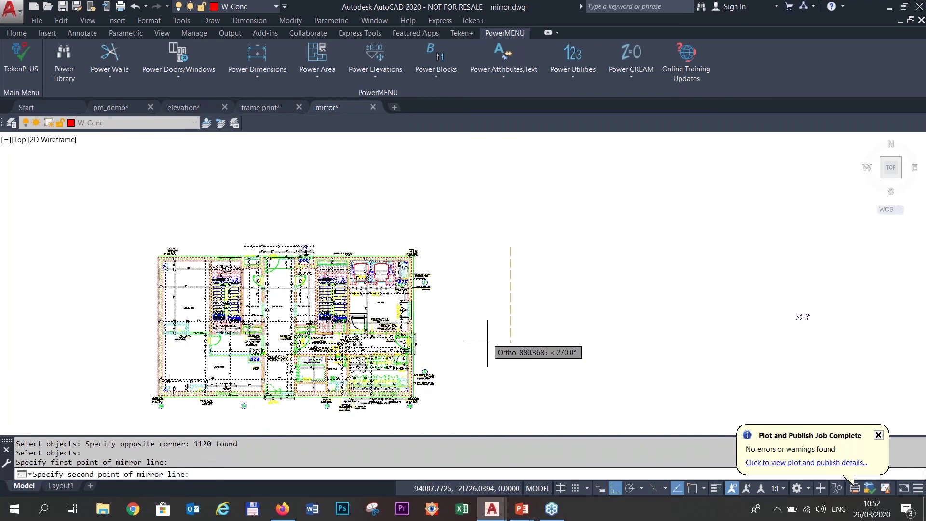
left_click(493, 371)
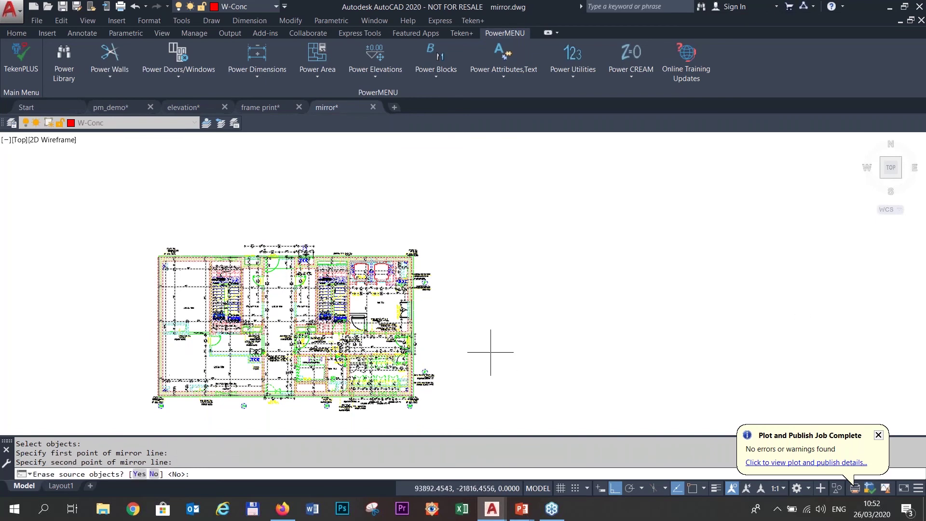
key("Return")
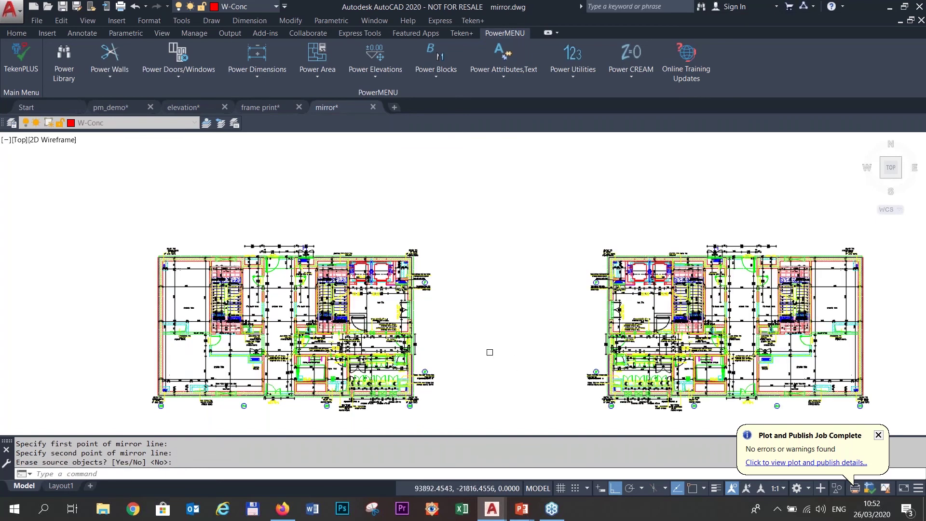
- Zoom in on the mirrored plan and select its staircase block
scroll(833, 320, "up", 5)
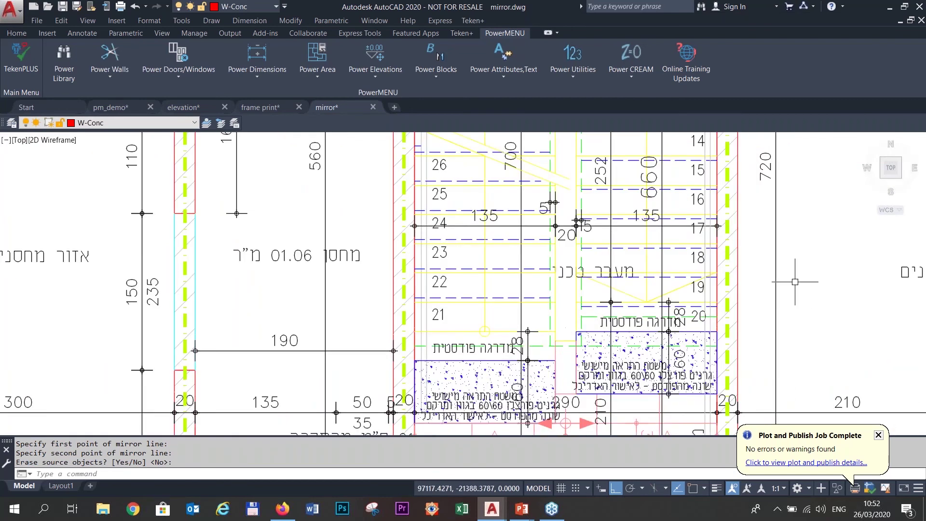
scroll(795, 282, "down", 4)
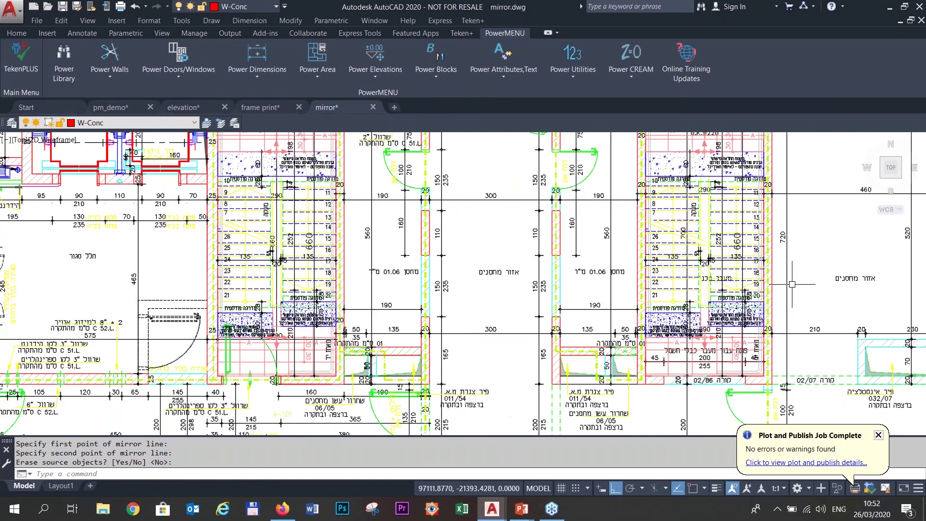
scroll(791, 284, "down", 5)
scroll(792, 284, "up", 5)
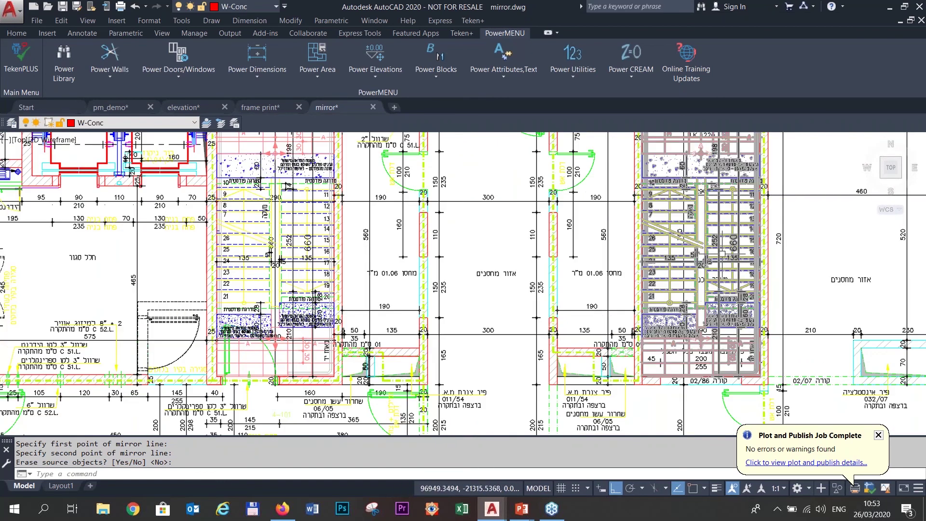
left_click(725, 244)
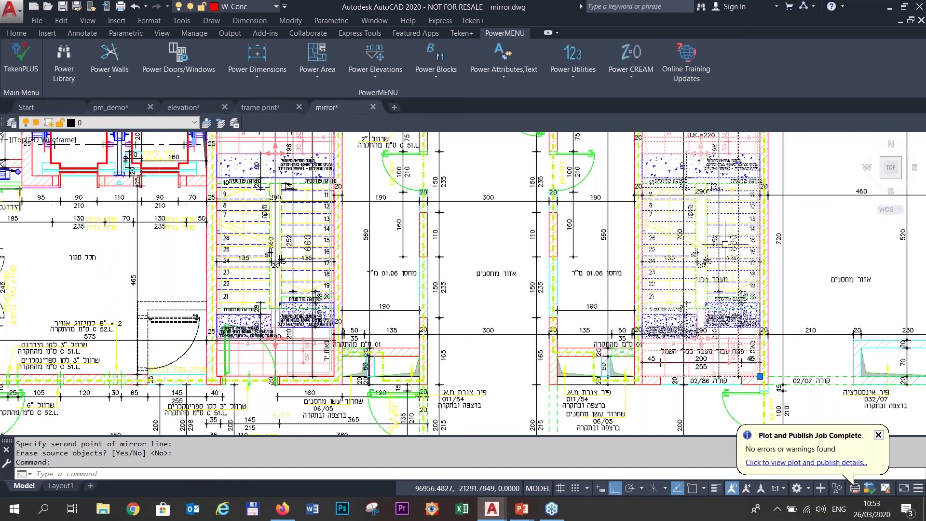
- Open the staircase block in the Block Editor and delete its diagonal stair lines
right_click(724, 244)
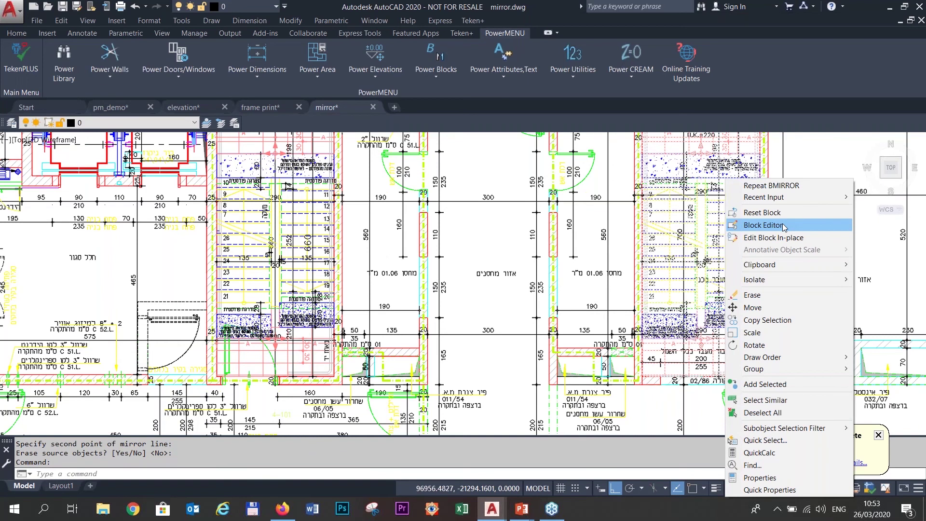
left_click(783, 226)
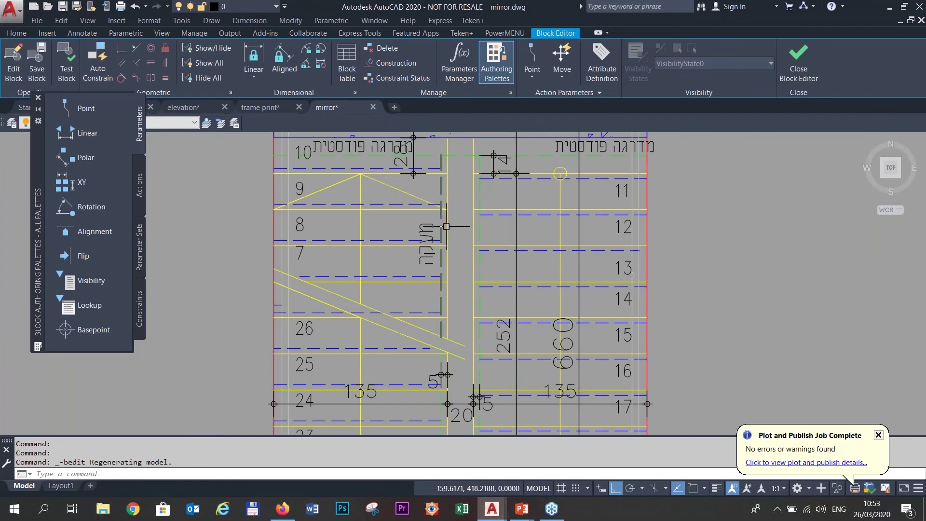
left_click(450, 206)
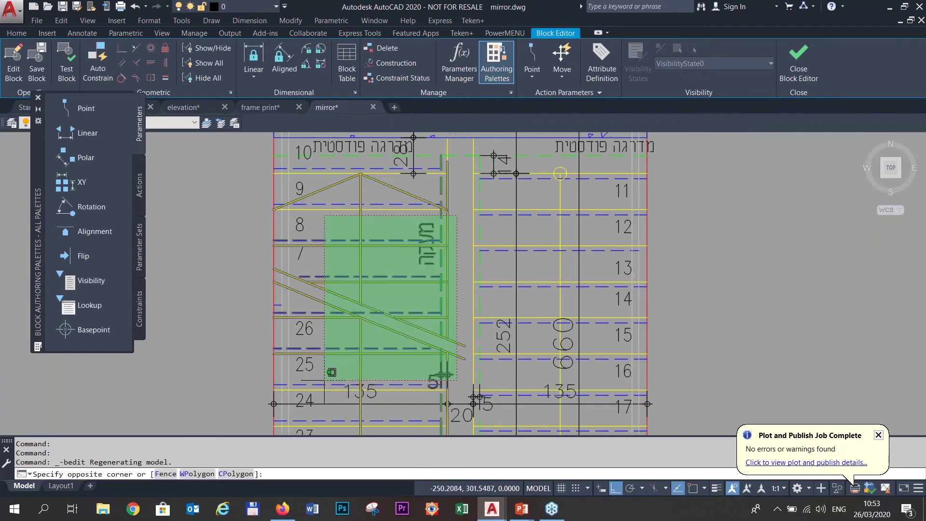
left_click(339, 387)
key("Delete")
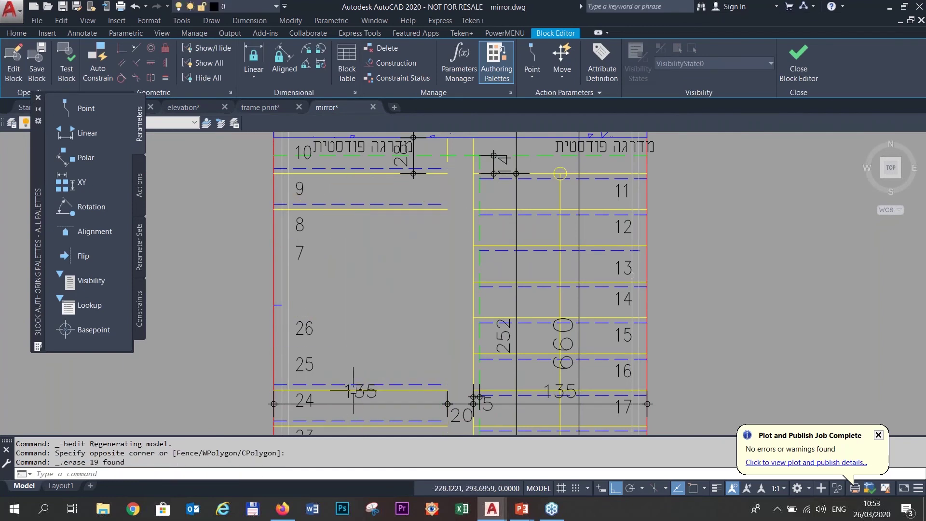
- Delete step numbers 8, 7, 26 and 25, then close the Block Editor
left_click(370, 222)
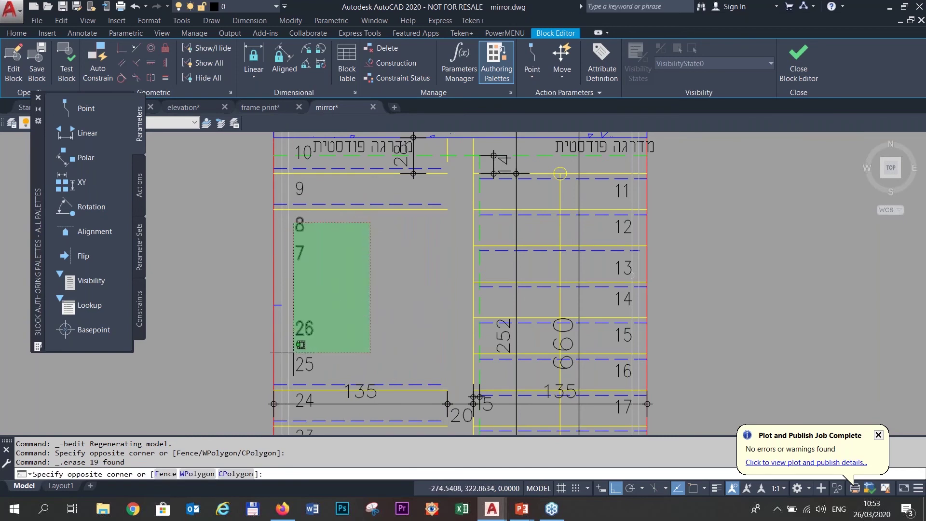
left_click(299, 361)
key("Delete")
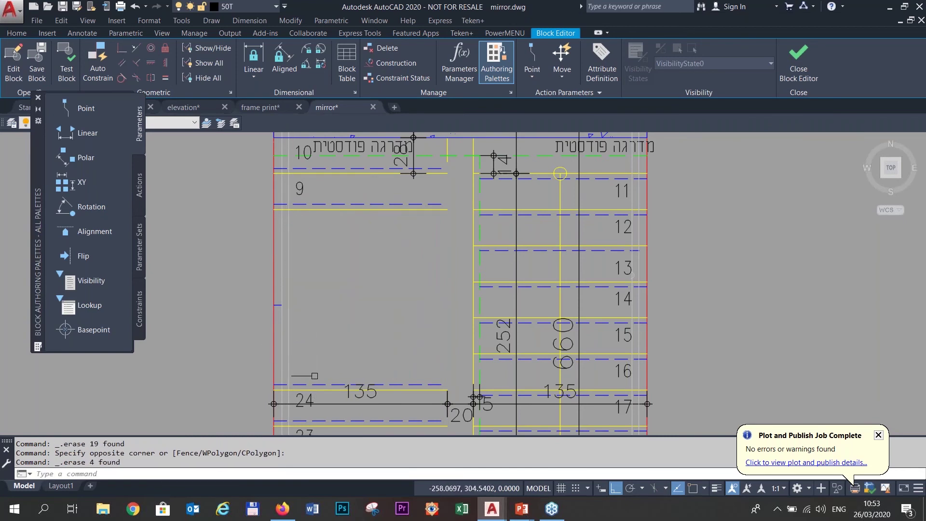
left_click(795, 77)
- Save the staircase block changes and zoom out to both floor plans
left_click(492, 239)
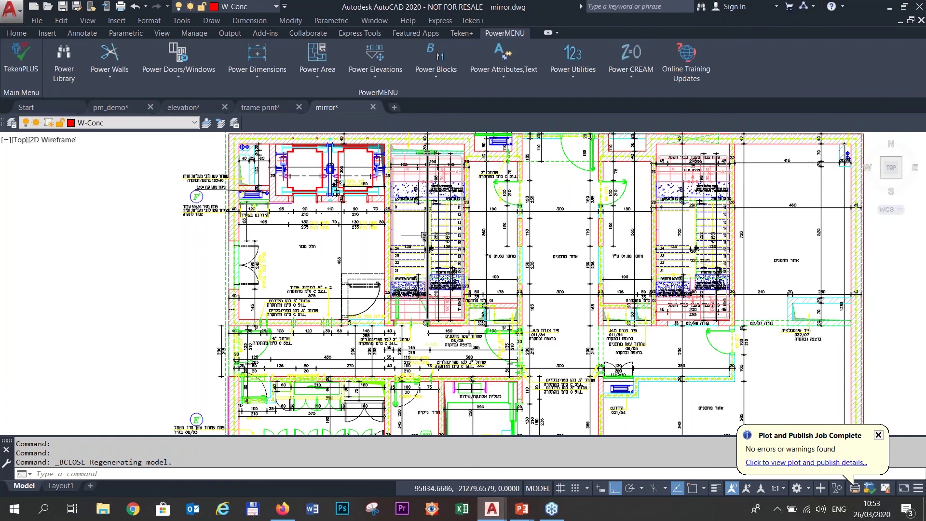
scroll(424, 236, "down", 2)
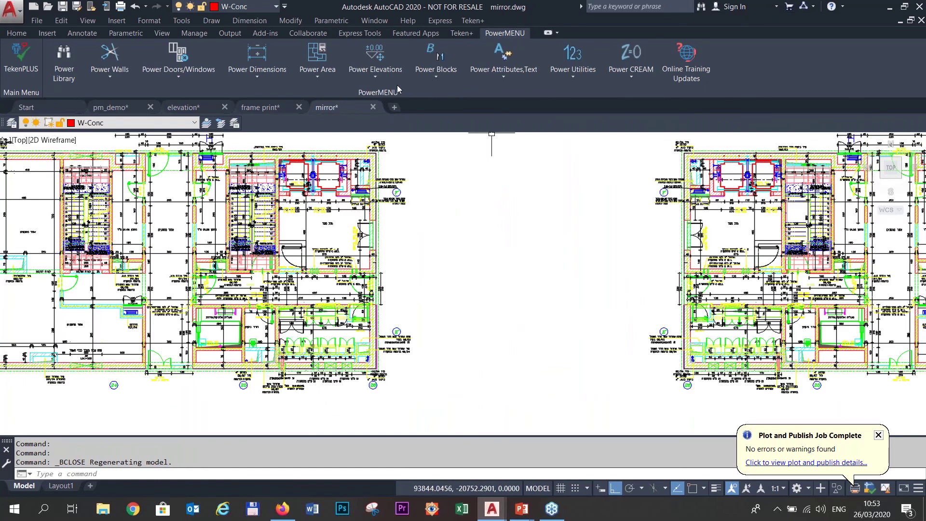
- Run PowerMENU Mirror blocks update on the mirrored staircase block, then start opening another drawing
left_click(443, 78)
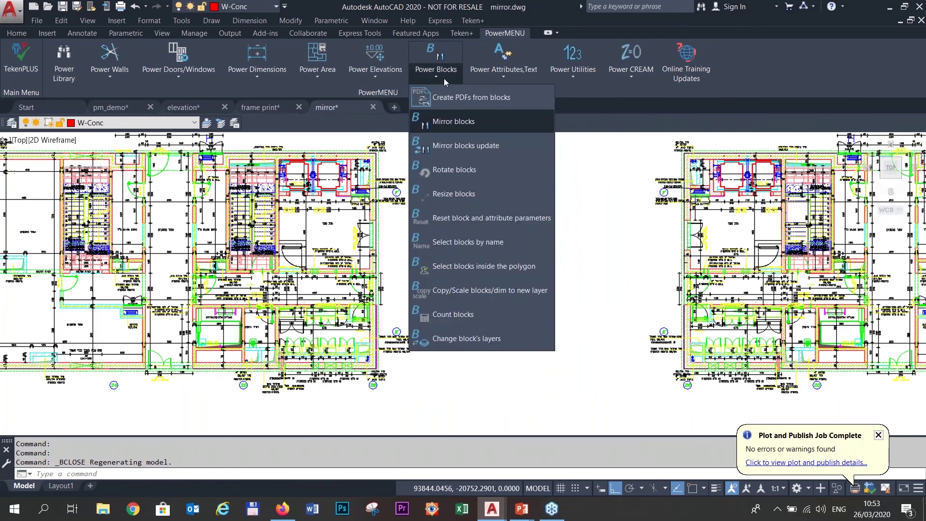
left_click(460, 147)
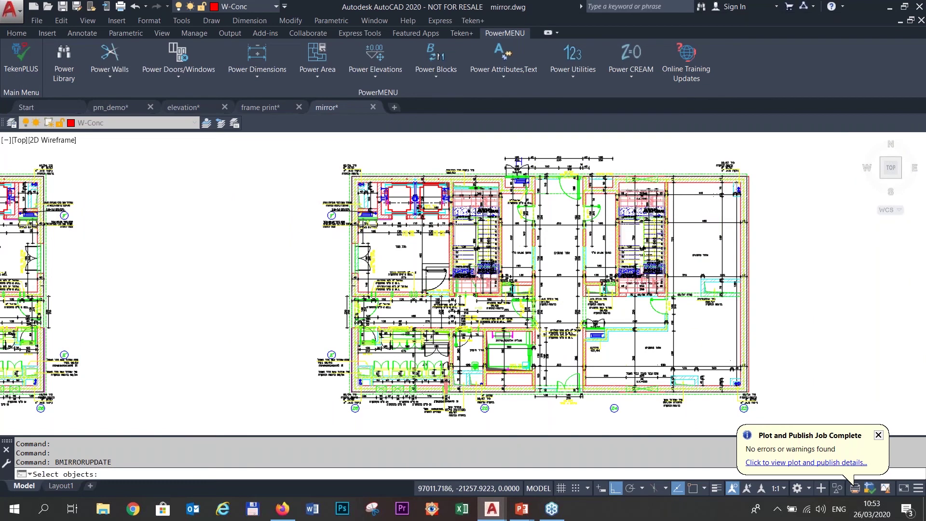
left_click(641, 241)
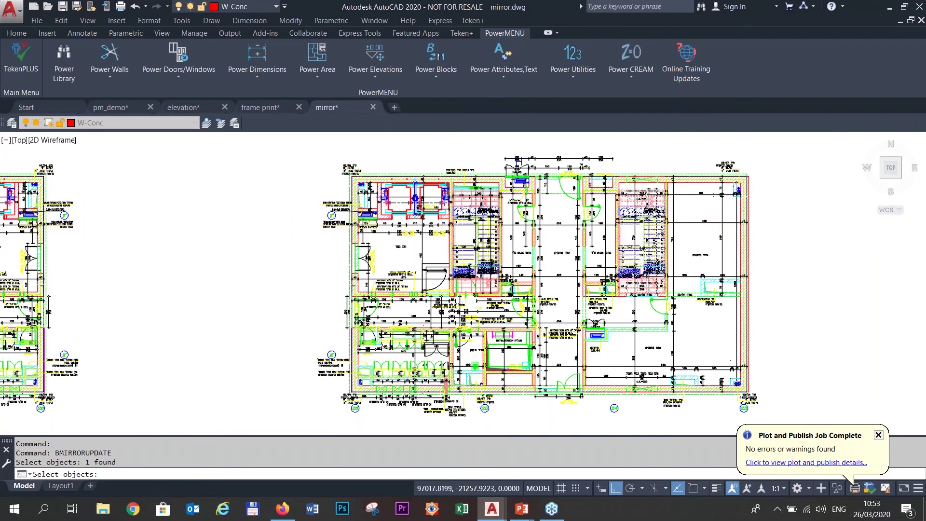
key("Return")
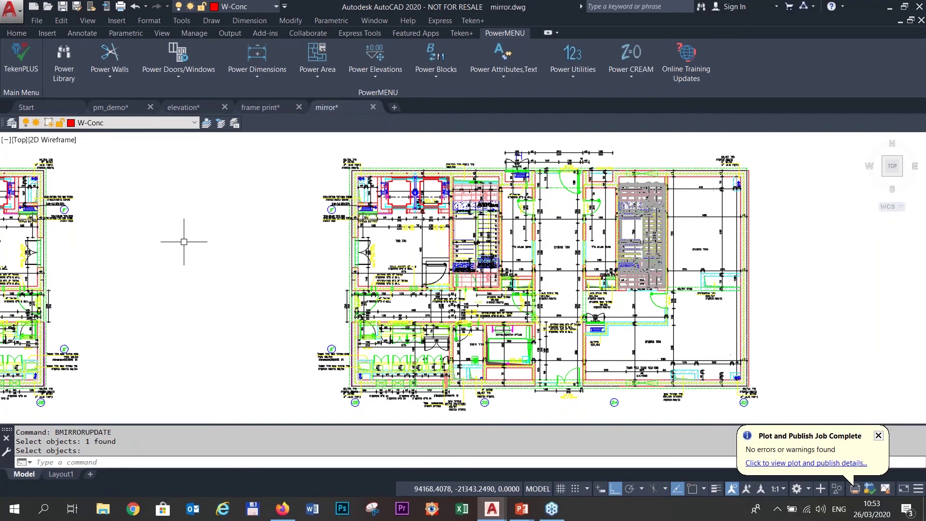
scroll(184, 242, "up", 5)
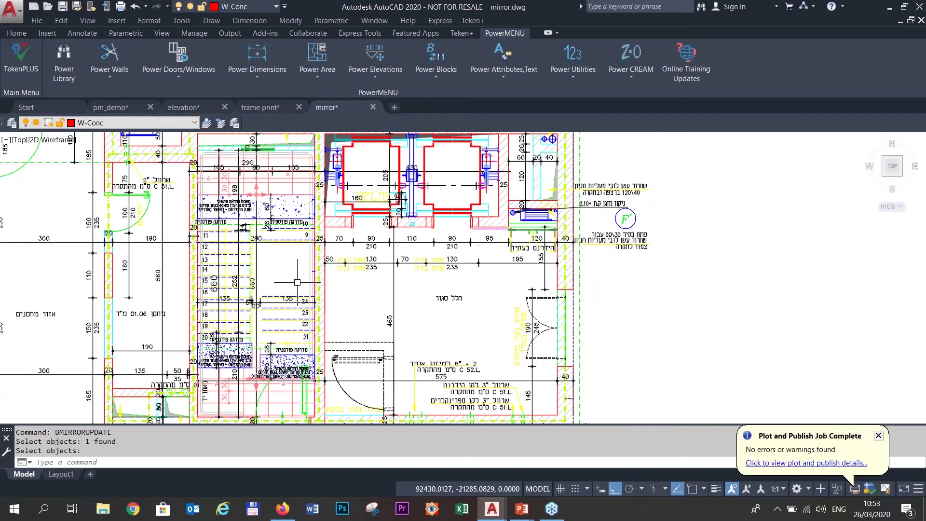
key("Escape")
key("Escape")
key("ctrl+o")
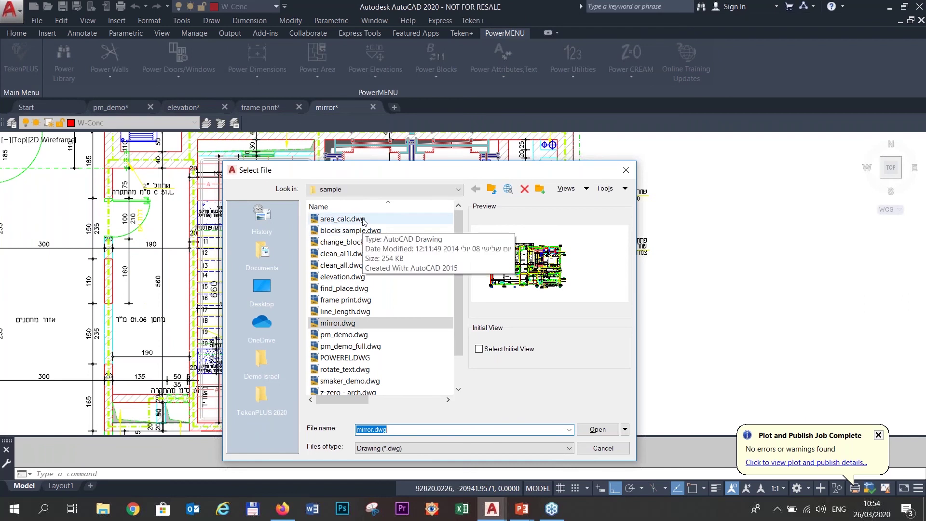
- Open change_block_layer.dwg from the sample folder, then close its tab
left_click(344, 368)
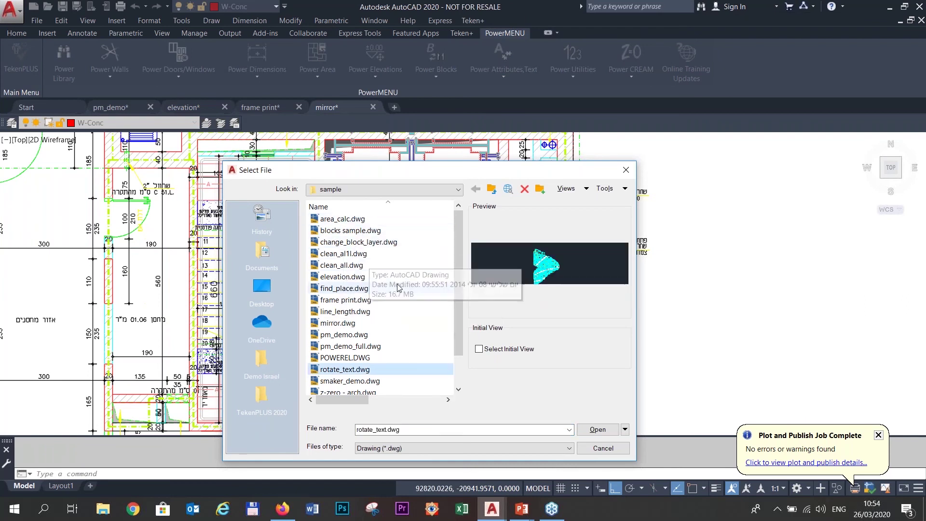
scroll(462, 349, "down", 1)
scroll(458, 376, "up", 1)
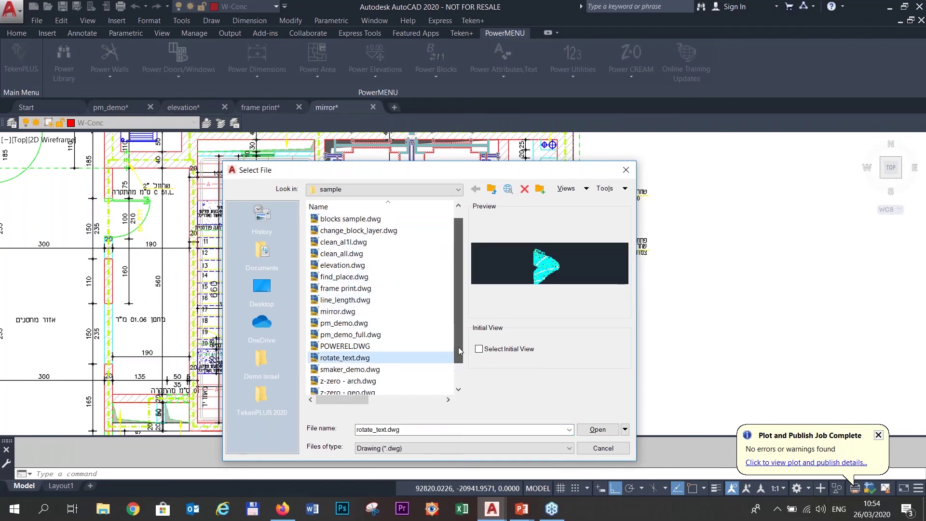
left_click(371, 230)
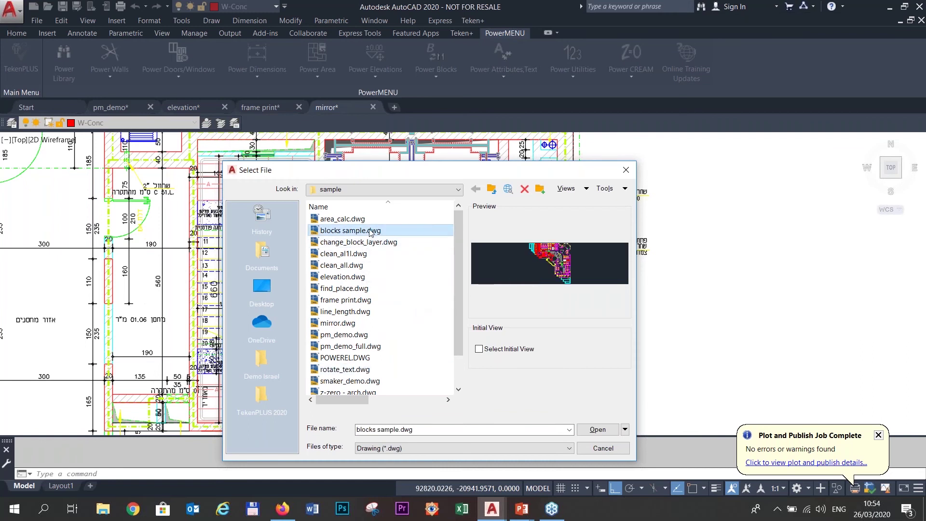
double_click(374, 241)
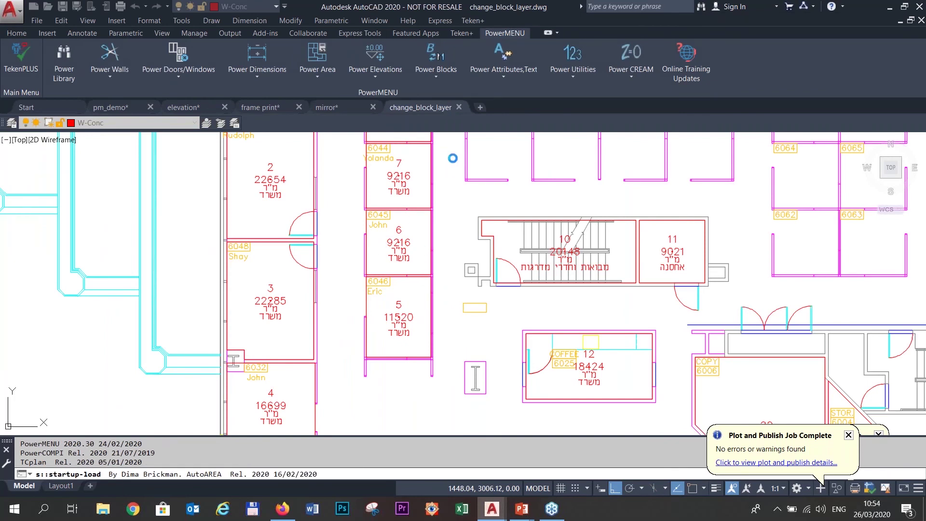
left_click(458, 107)
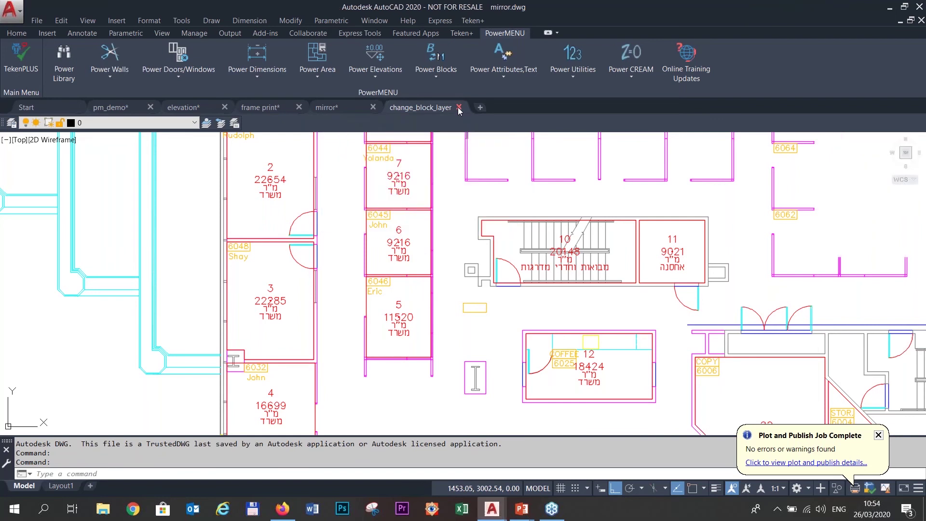
- Open blocks sample.dwg via File > Open
left_click(37, 21)
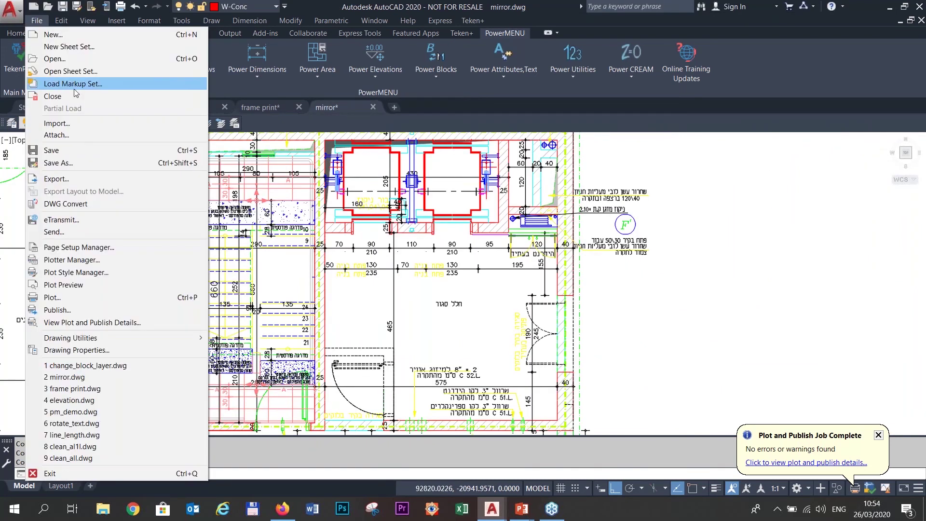
left_click(82, 59)
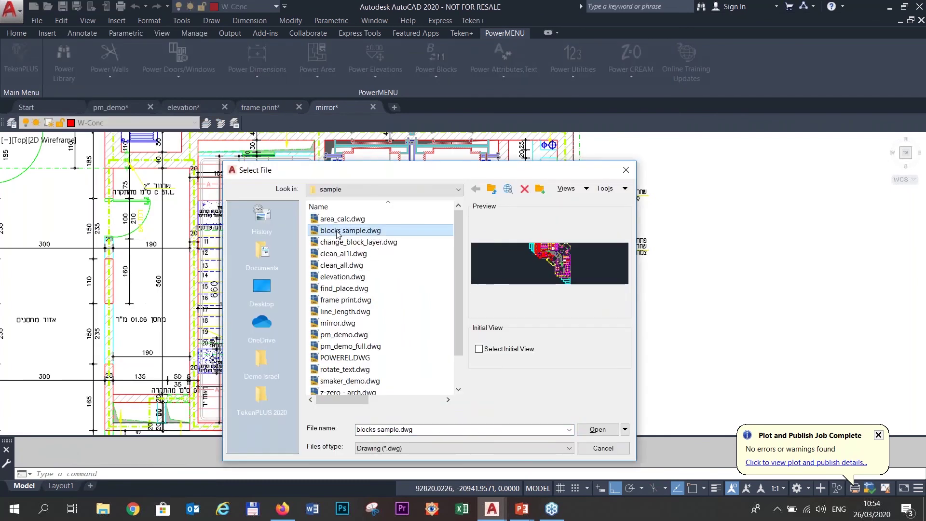
double_click(338, 231)
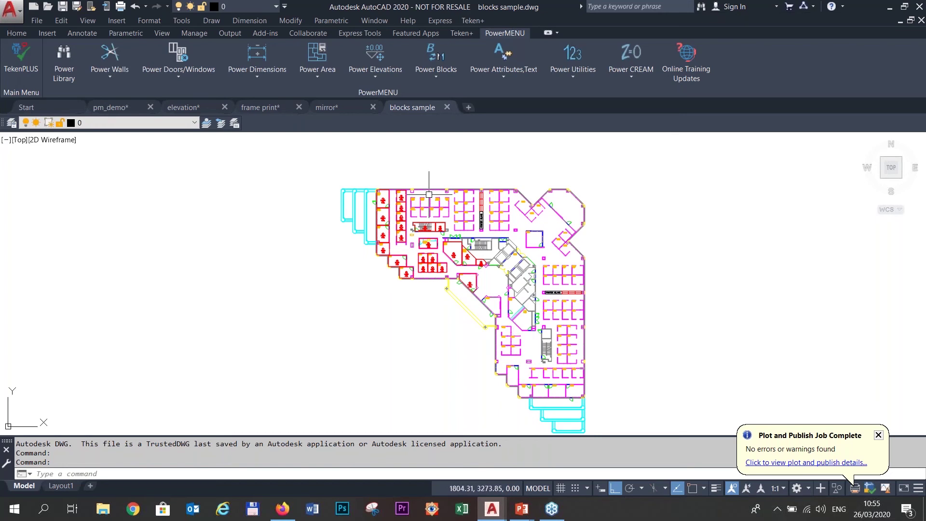
- Run PowerMENU Resize blocks on the whole plan (168 objects), keeping only PM_AREA blocks
left_click(433, 80)
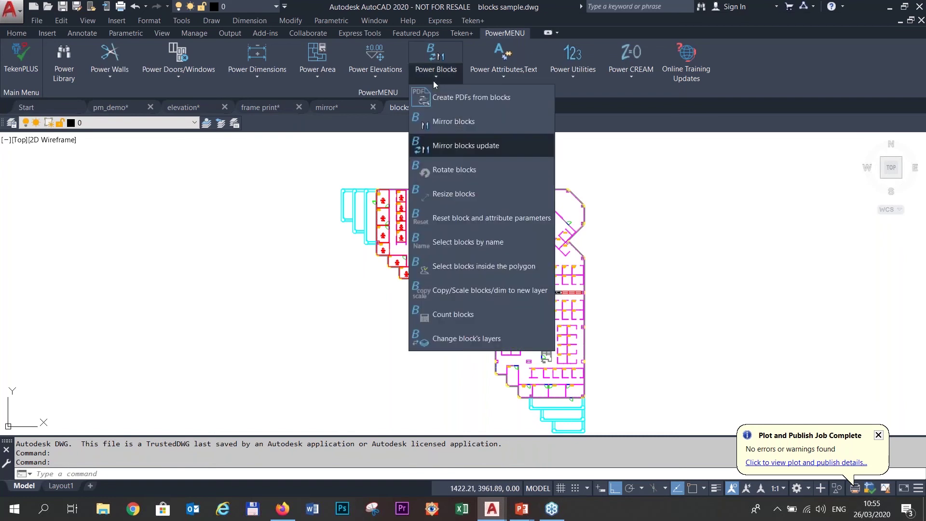
left_click(466, 195)
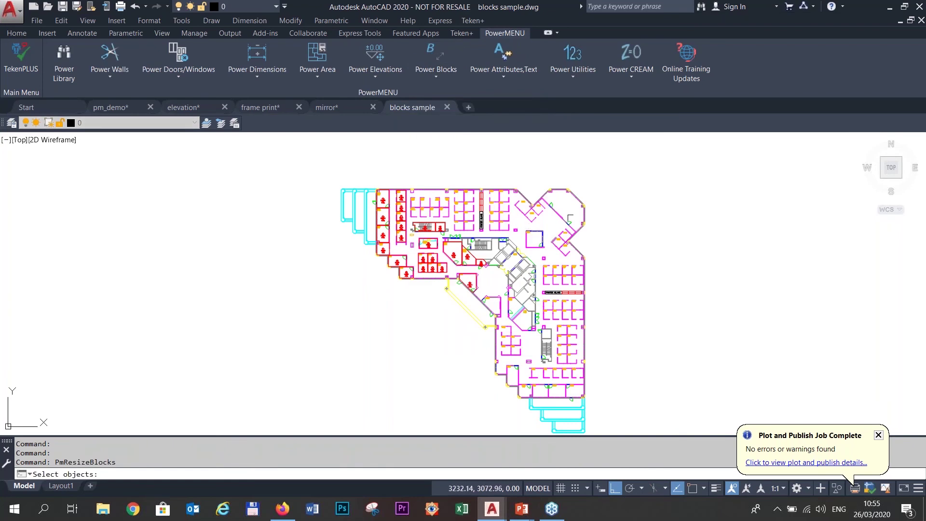
scroll(606, 192, "down", 2)
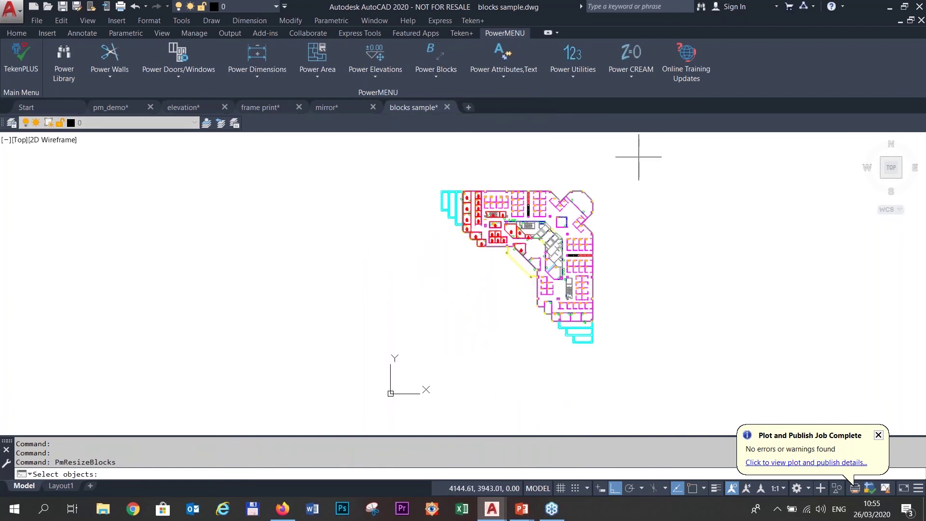
left_click(638, 157)
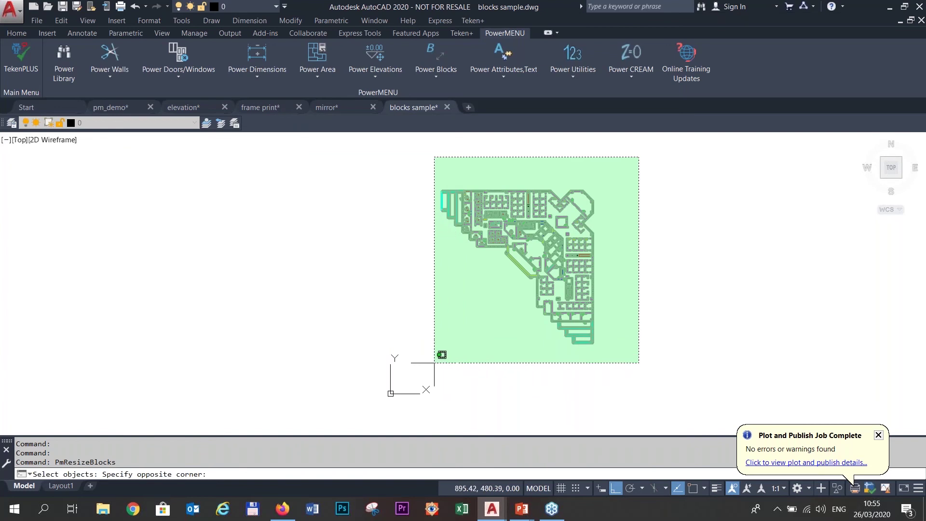
left_click(434, 363)
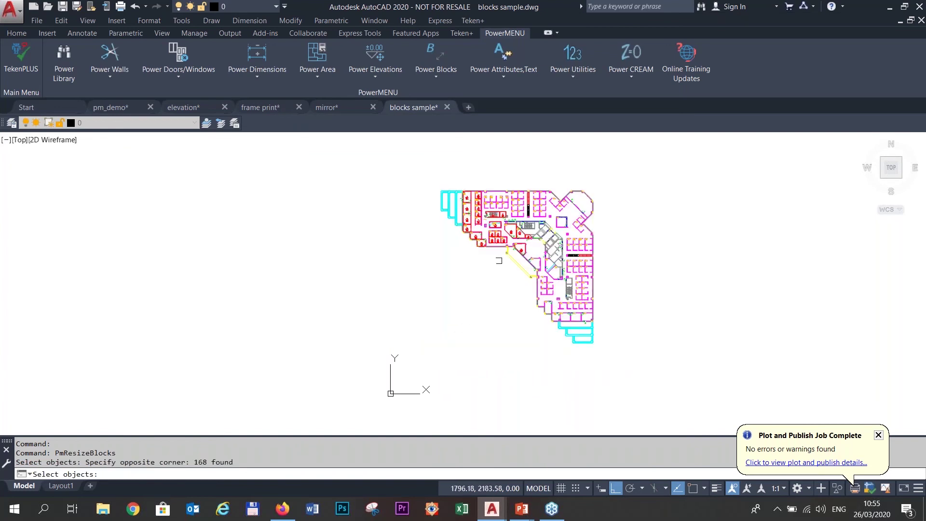
key("Return")
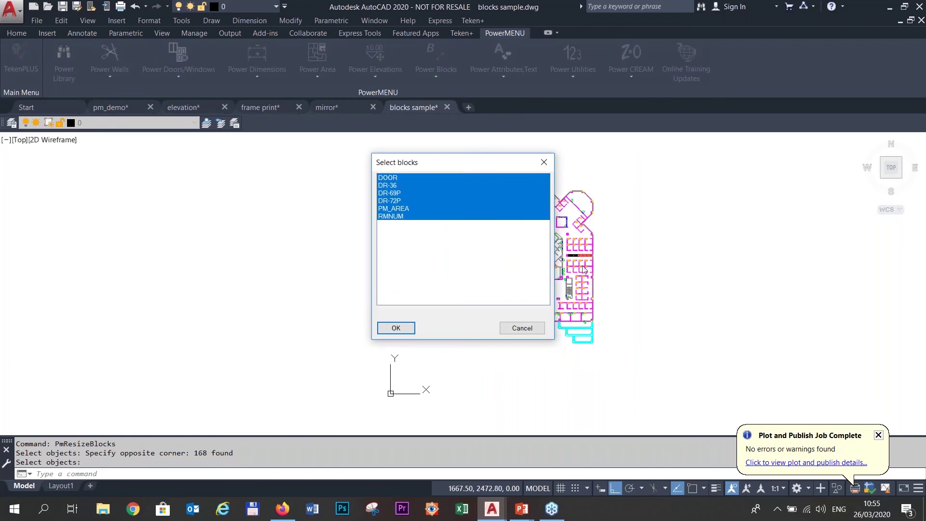
left_click(409, 209)
left_click(410, 332)
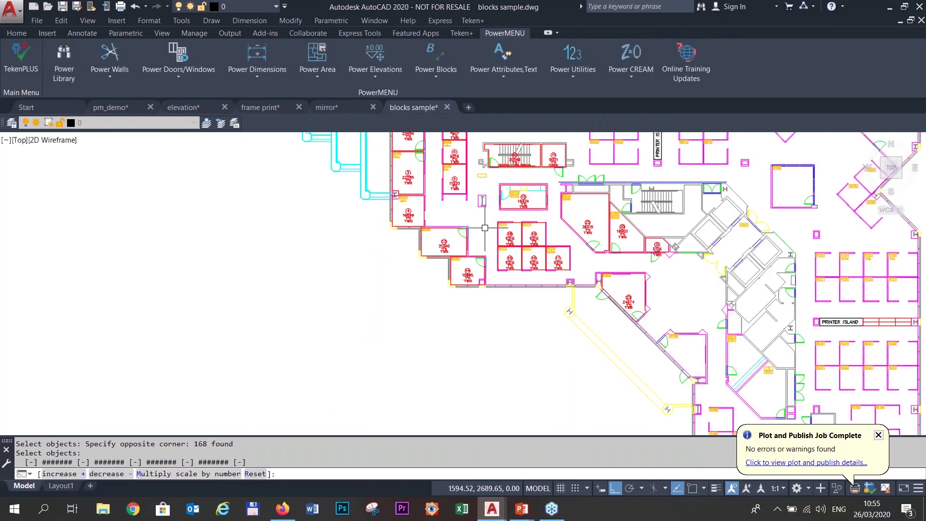
- Enlarge the PM_AREA room labels with +, then multiply their scale by 0.5
scroll(483, 225, "up", 1)
scroll(434, 282, "up", 1)
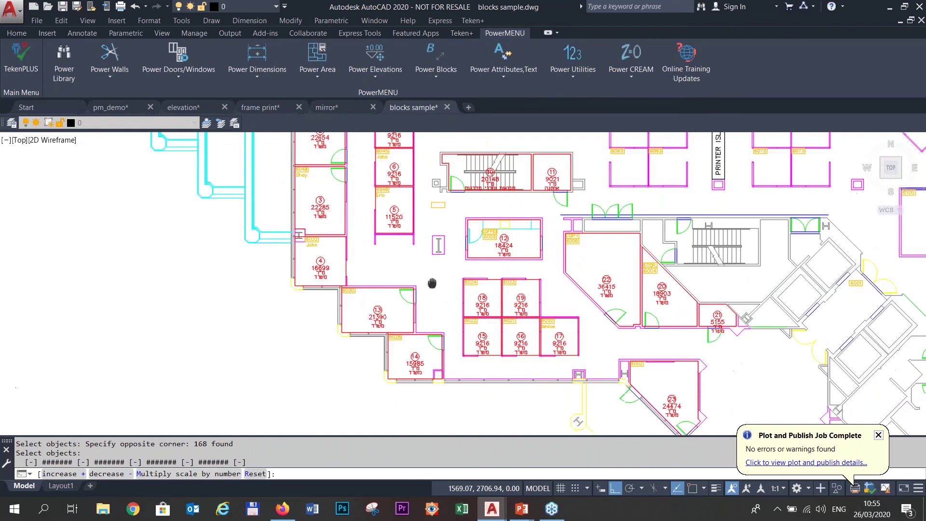
scroll(386, 330, "up", 1)
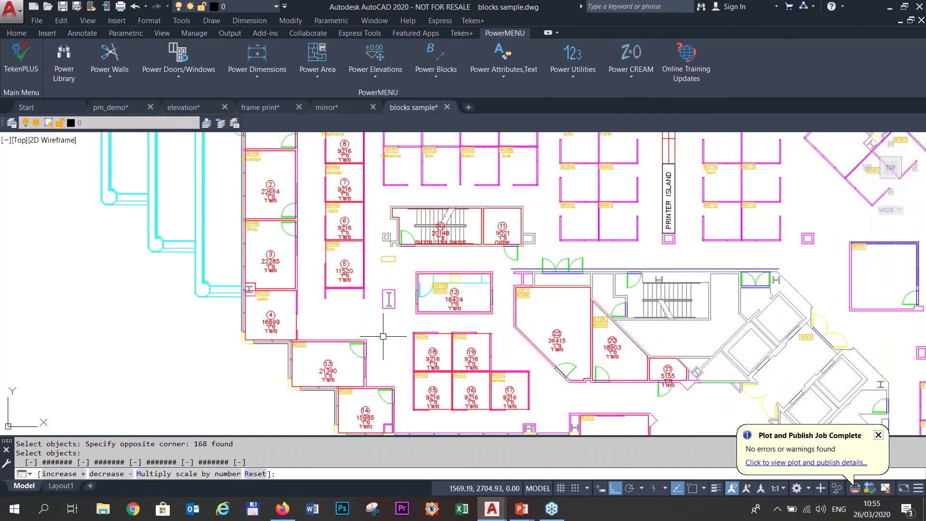
key("plus")
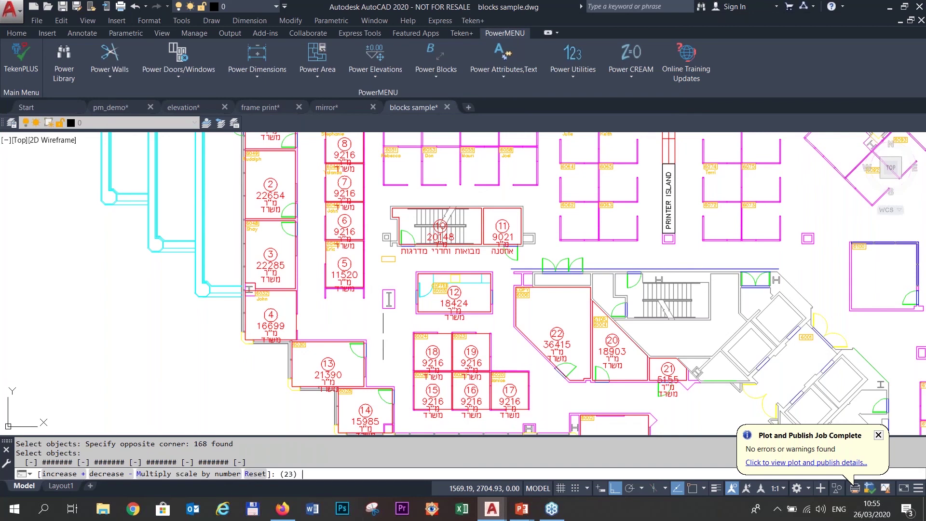
type("m")
key("Return")
type("0.")
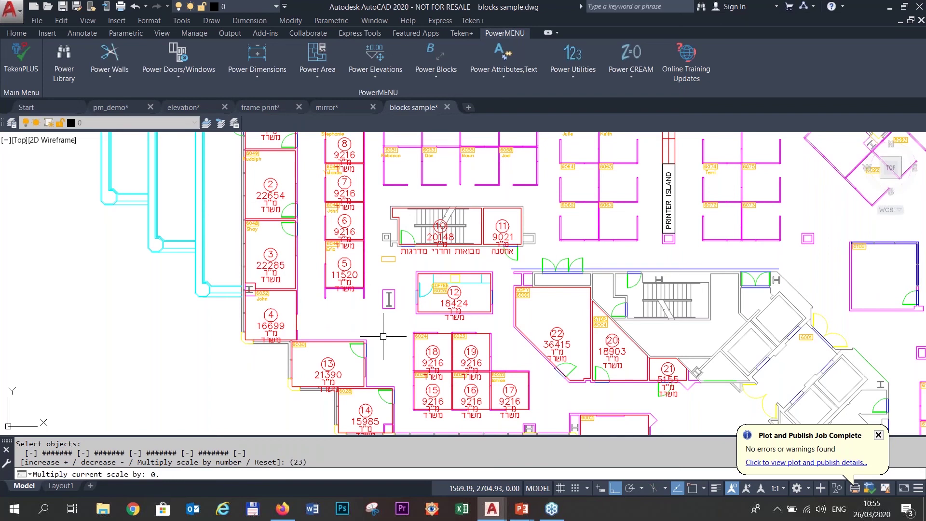
type("5")
key("Return")
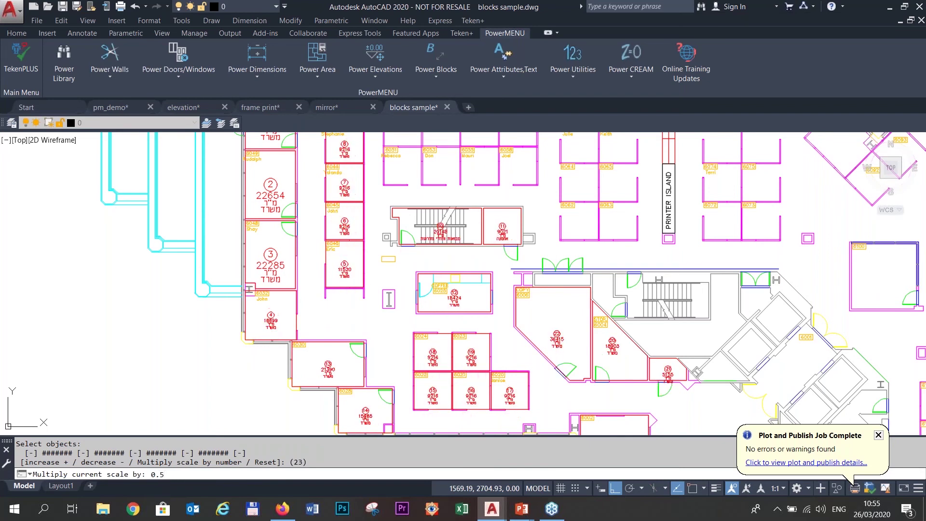
- Multiply the room label scale by 2 and end the resize command
type("m")
key("Return")
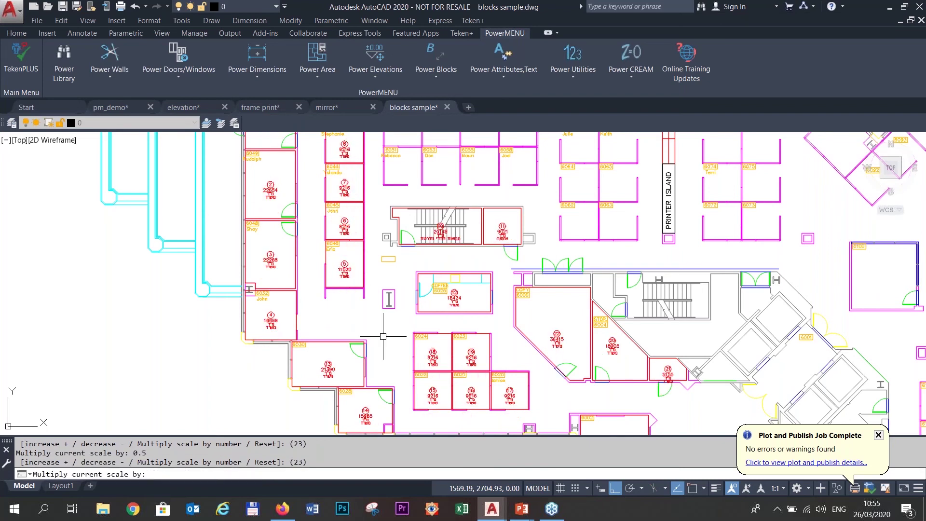
type("2")
key("Return")
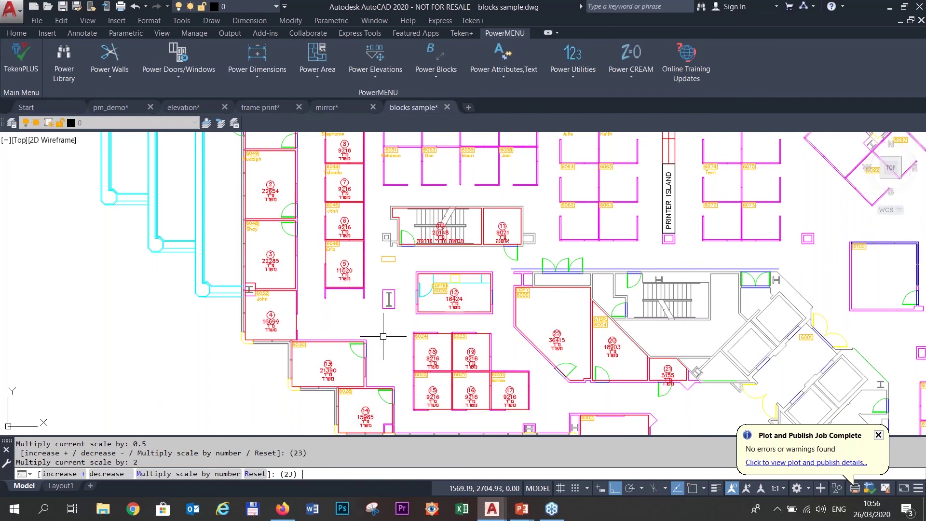
key("Escape")
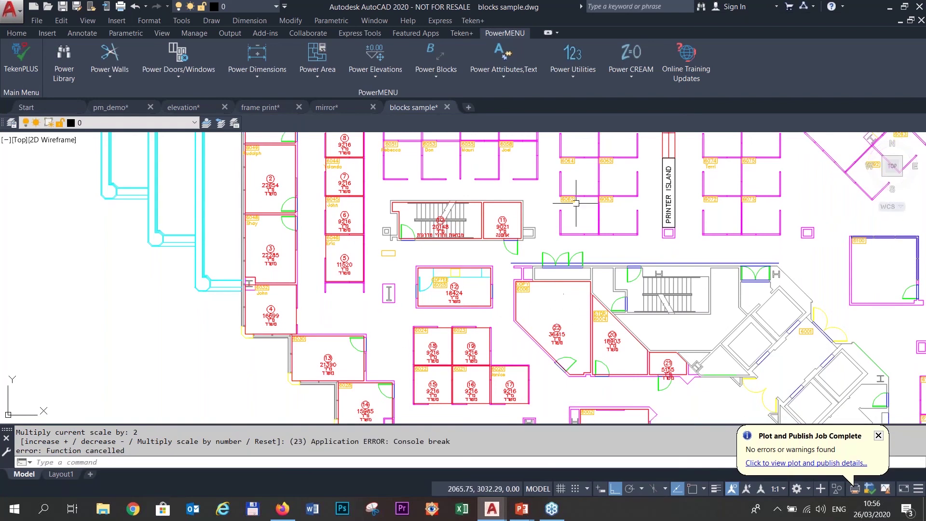
left_click(502, 70)
- Start Rotate blocks on the left rooms, keeping only the PM_AREA labels
left_click(436, 82)
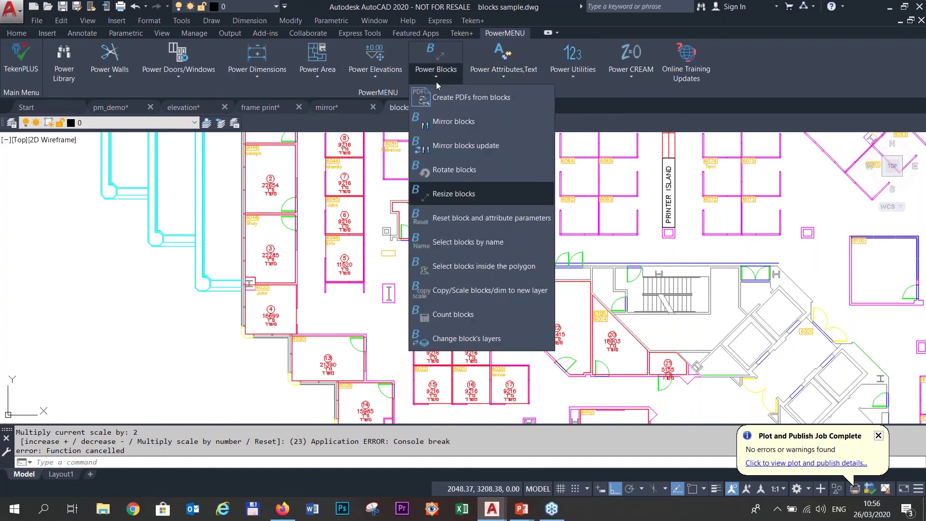
left_click(477, 171)
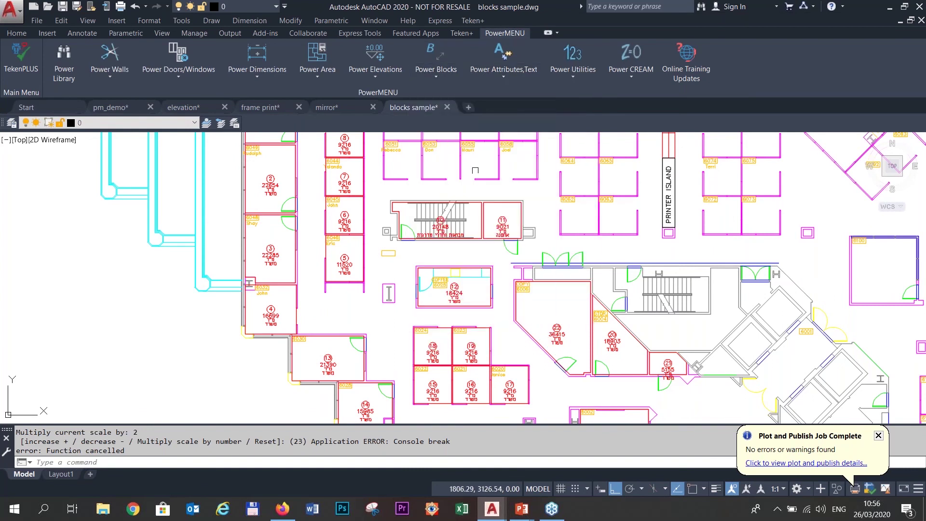
left_click(536, 187)
left_click(250, 385)
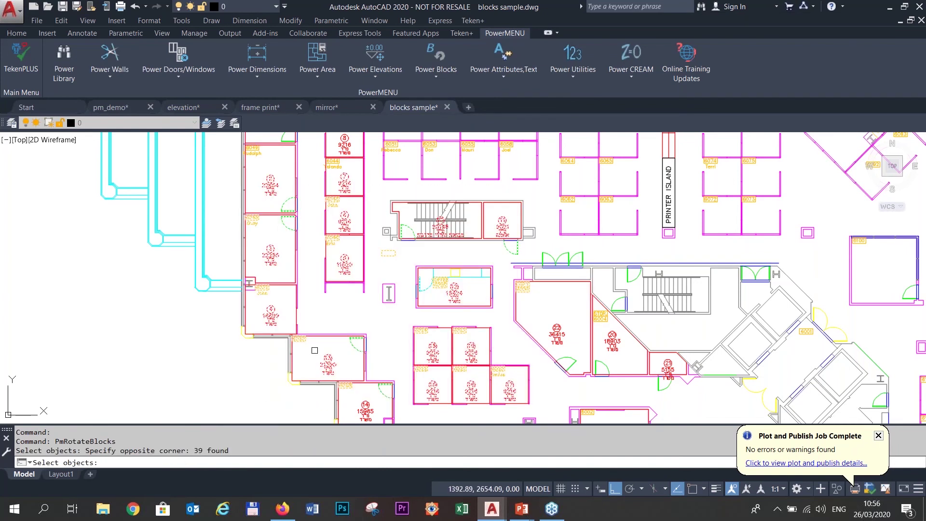
key("Return")
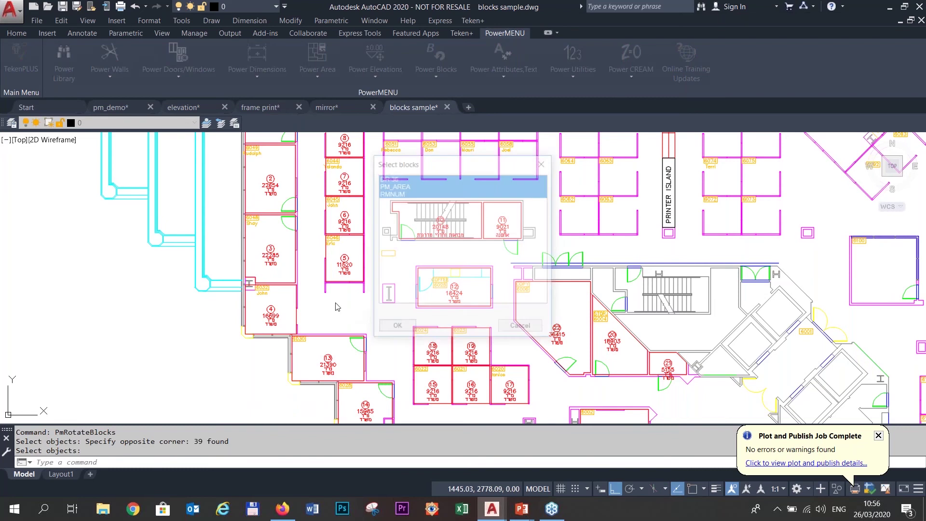
left_click(407, 185)
left_click(415, 329)
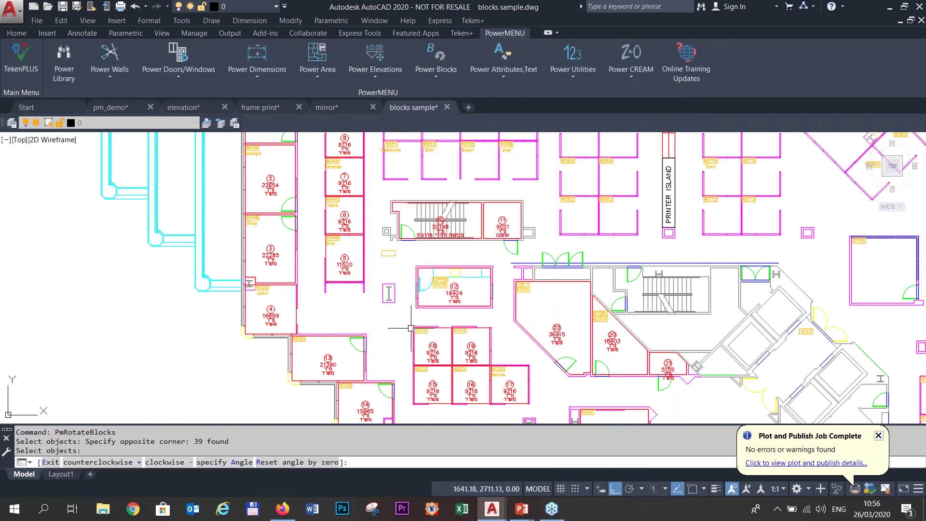
- Rotate the PM_AREA labels 15° counterclockwise, then back to horizontal
key("plus")
key("minus")
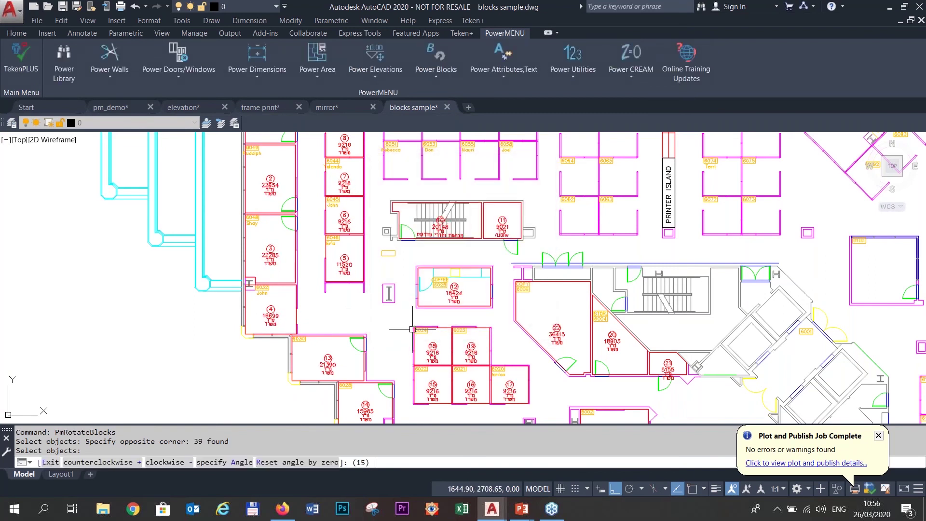
key("Escape")
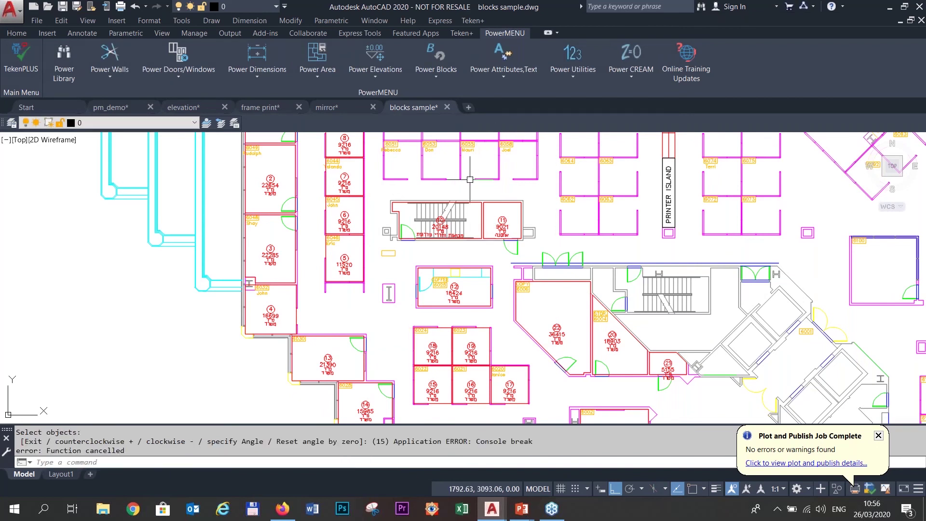
scroll(473, 176, "up", 2)
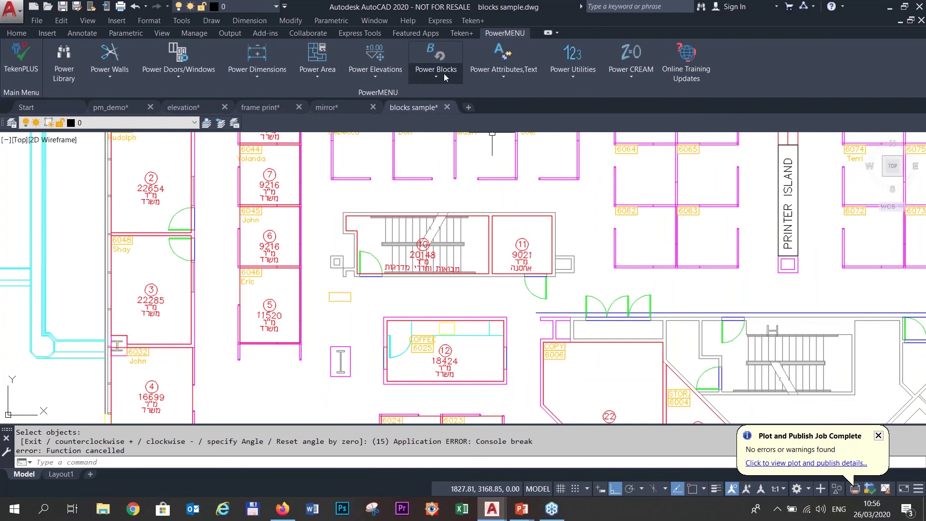
left_click(506, 80)
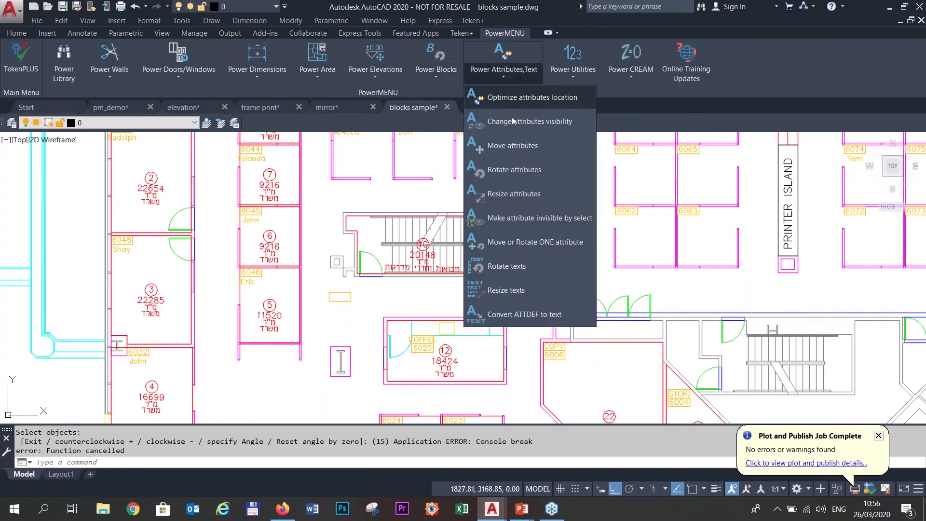
left_click(436, 79)
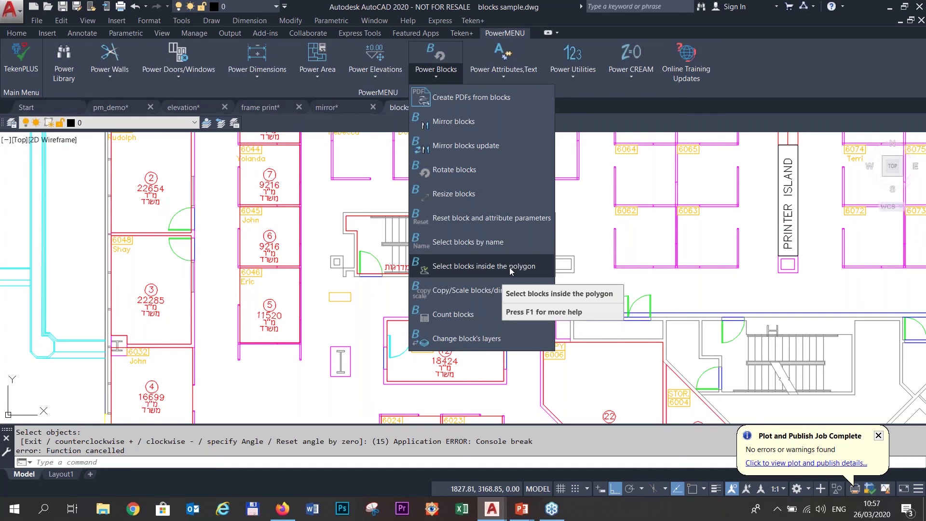
- Draw a closed PL boundary around the left-wing offices, down past the plan's bottom
left_click(510, 268)
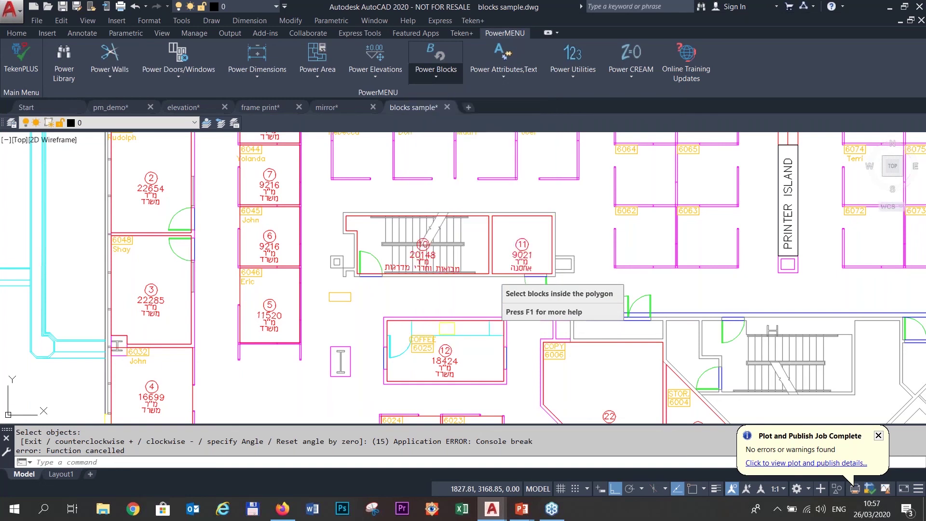
scroll(509, 267, "down", 2)
scroll(516, 263, "down", 2)
type("pl")
key("Return")
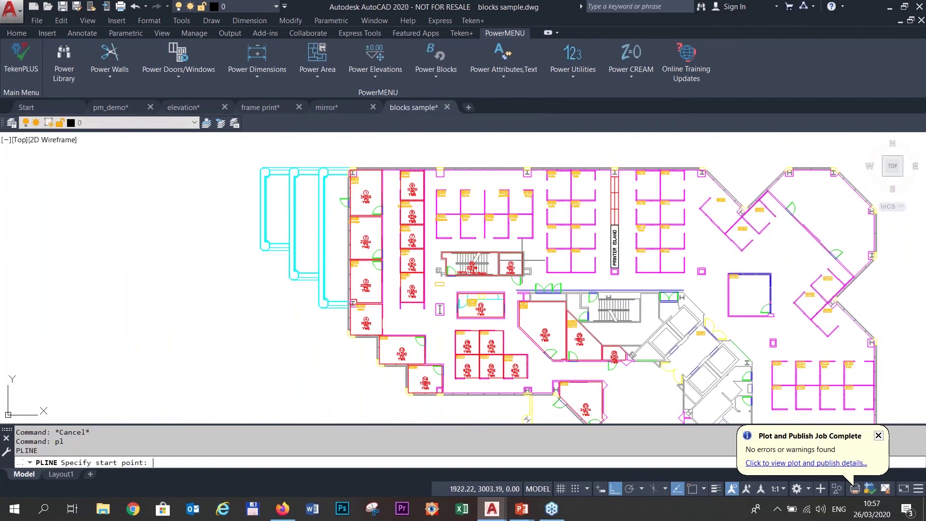
left_click(493, 139)
left_click(340, 138)
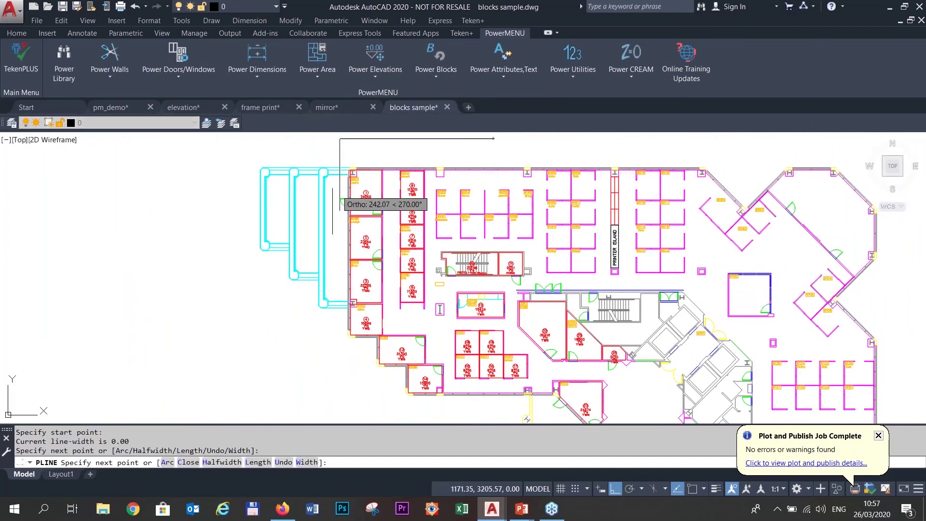
left_click(388, 398)
left_click(465, 407)
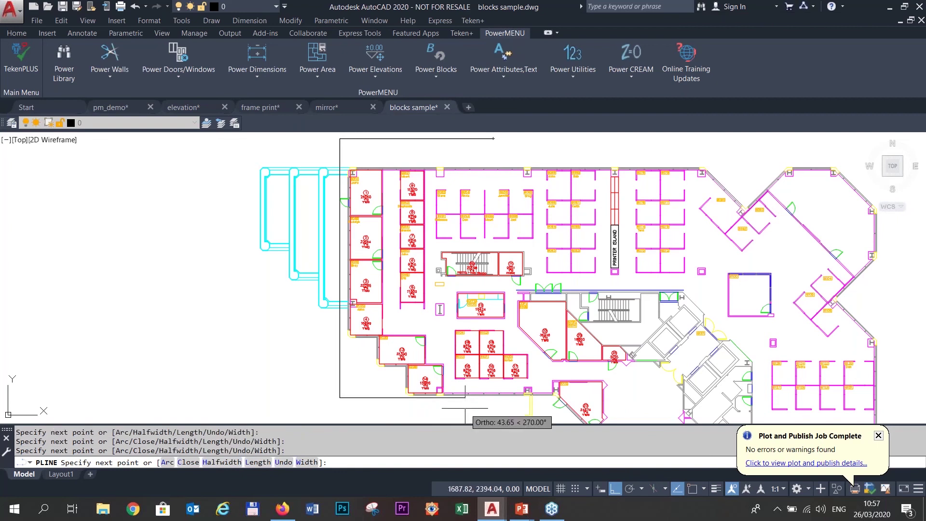
left_click(465, 320)
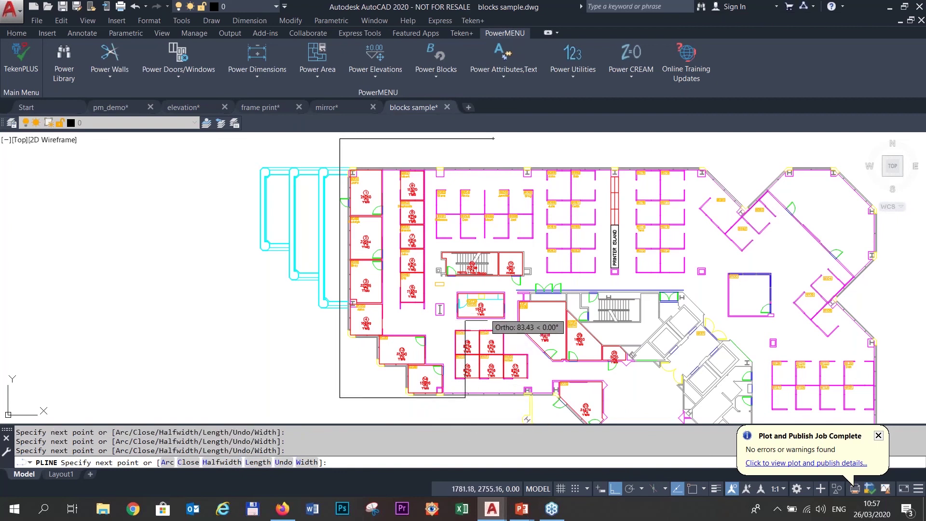
left_click(515, 320)
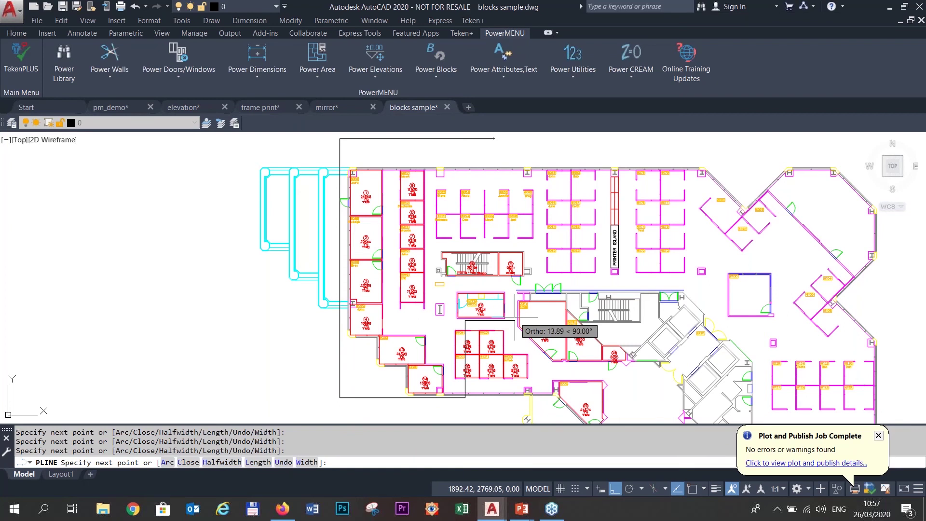
type("c")
key("Return")
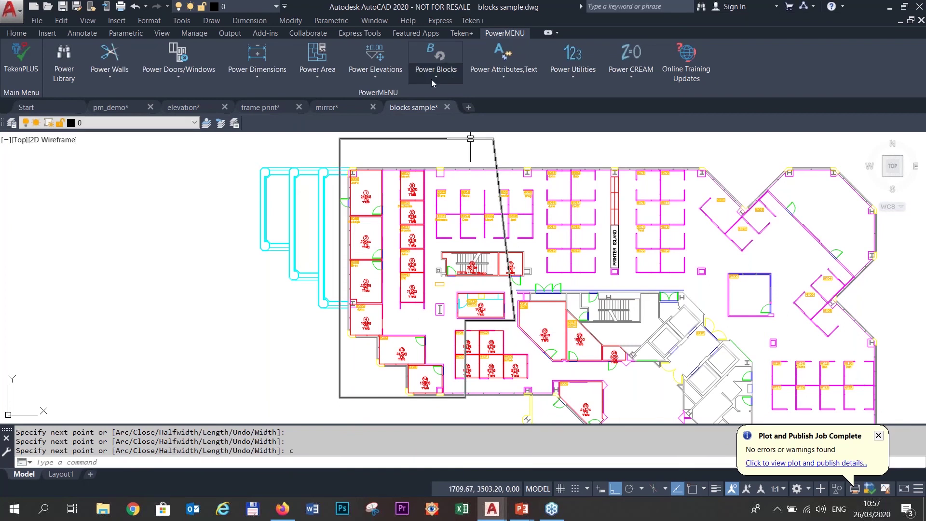
left_click(450, 77)
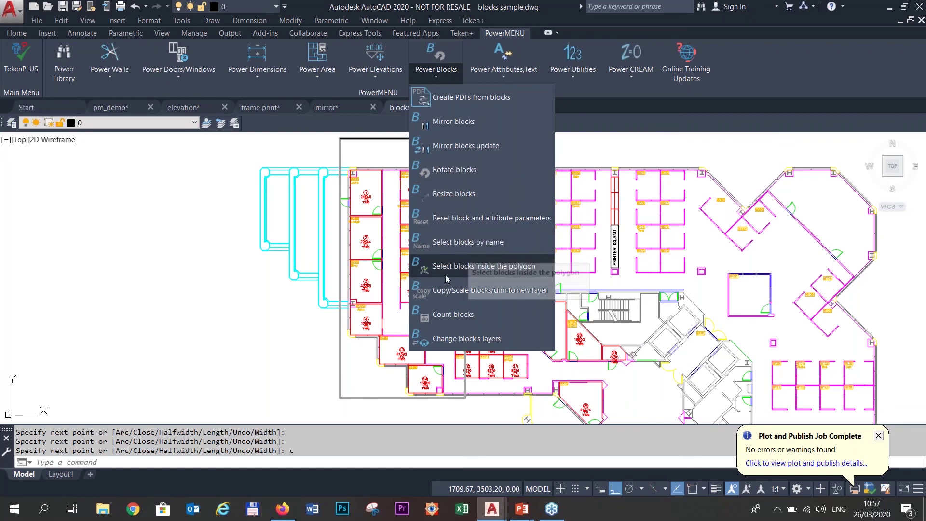
- Select the 13 PM_AREA blocks inside the closed polyline boundary
left_click(493, 266)
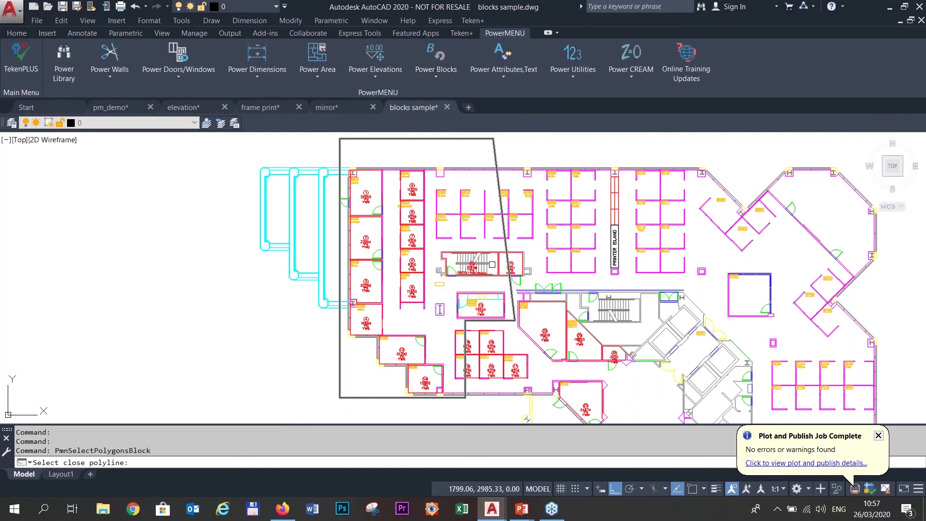
left_click(493, 150)
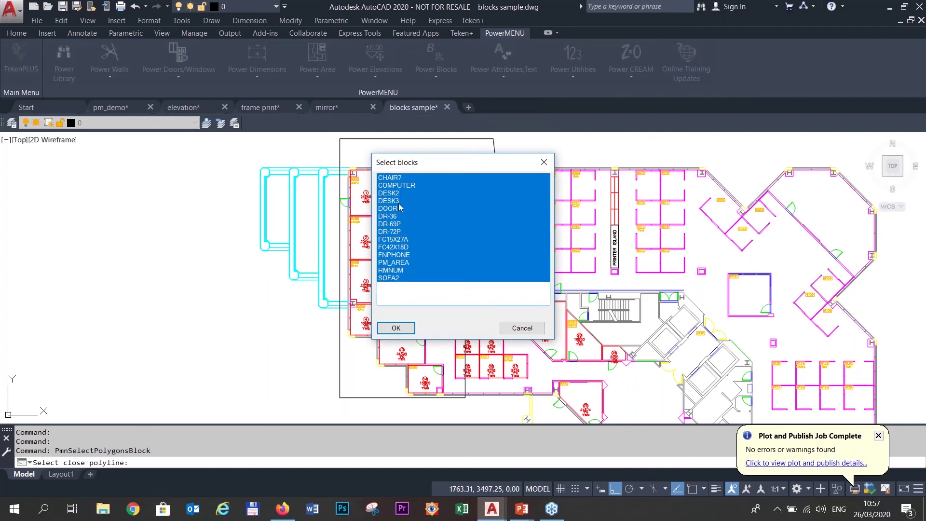
left_click(405, 263)
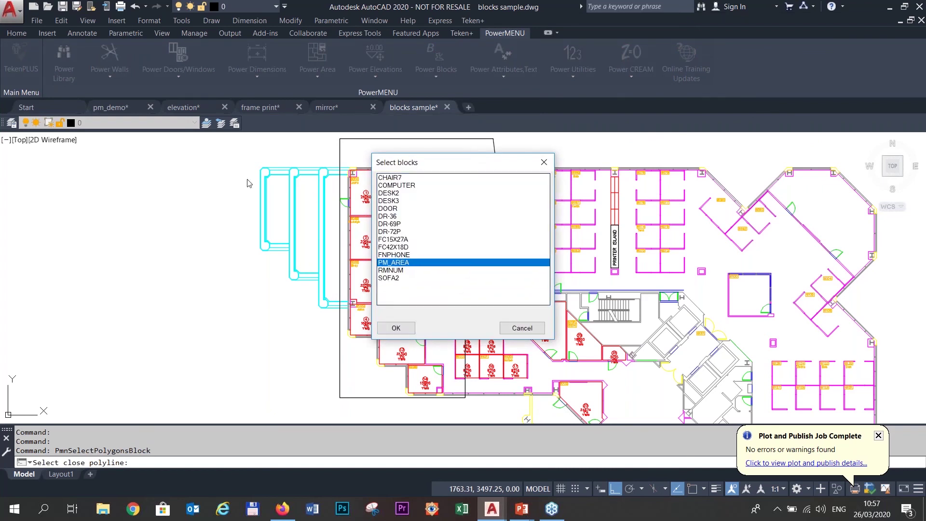
left_click(400, 332)
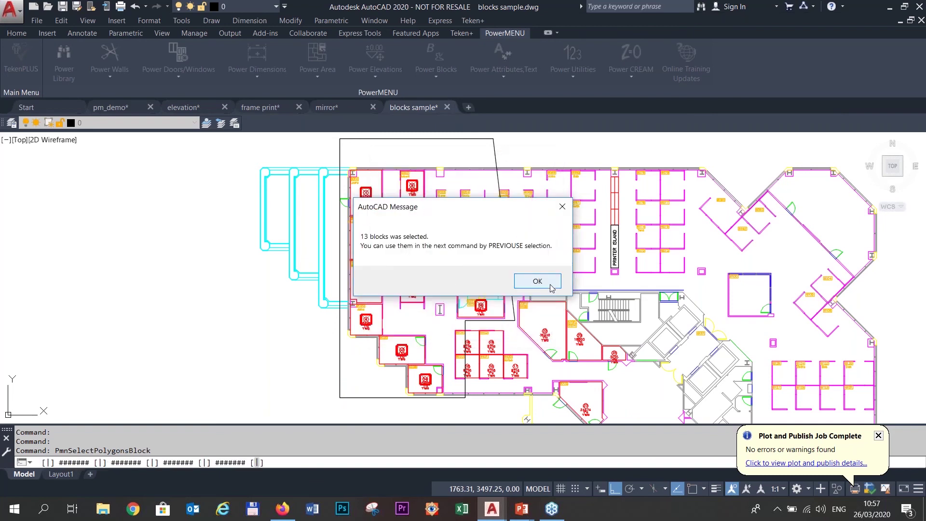
left_click(551, 286)
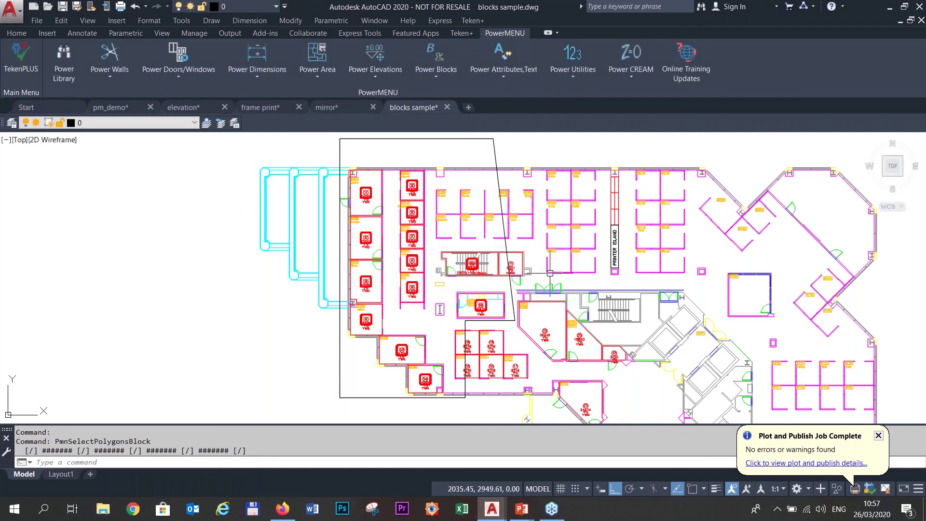
- Move the 13 selected PM_AREA blocks left of the plan using the Previous selection
type("m")
key("Return")
type("p")
key("Return")
key("Return")
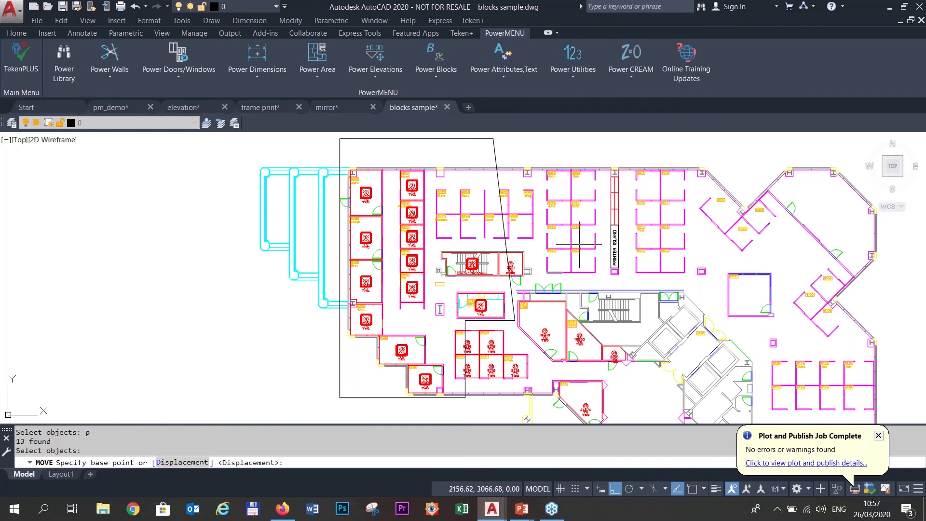
left_click(579, 236)
left_click(336, 191)
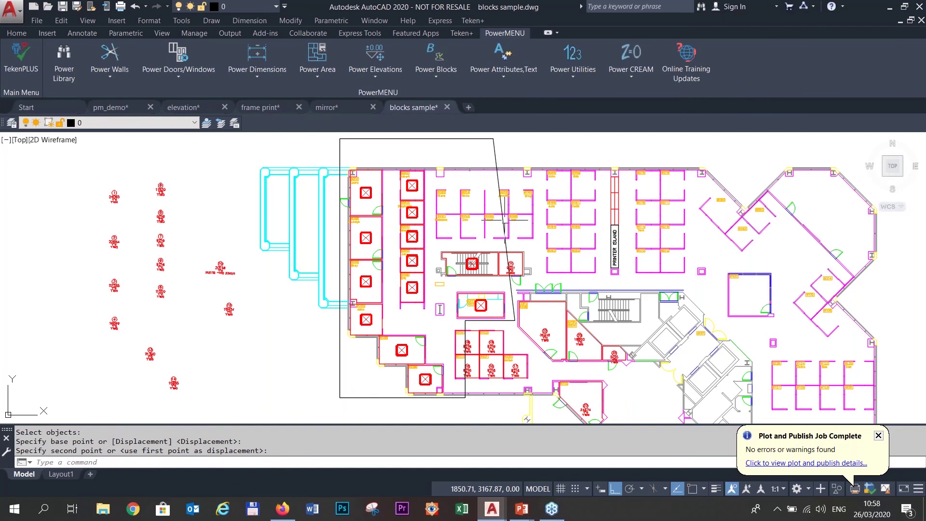
scroll(510, 215, "up", 3)
scroll(504, 223, "down", 3)
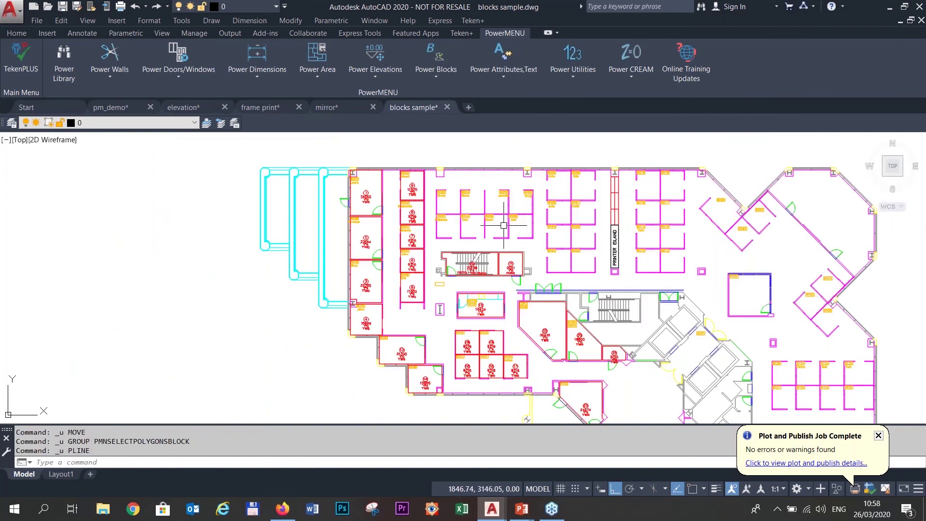
left_click(437, 79)
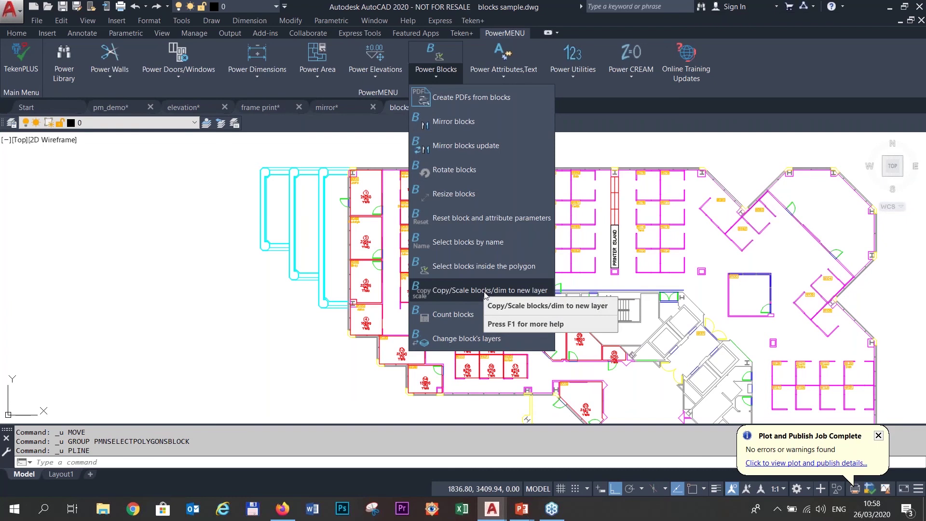
- Copy the 24065 area label to layer 0 at scale 2, then undo the copy
left_click(484, 291)
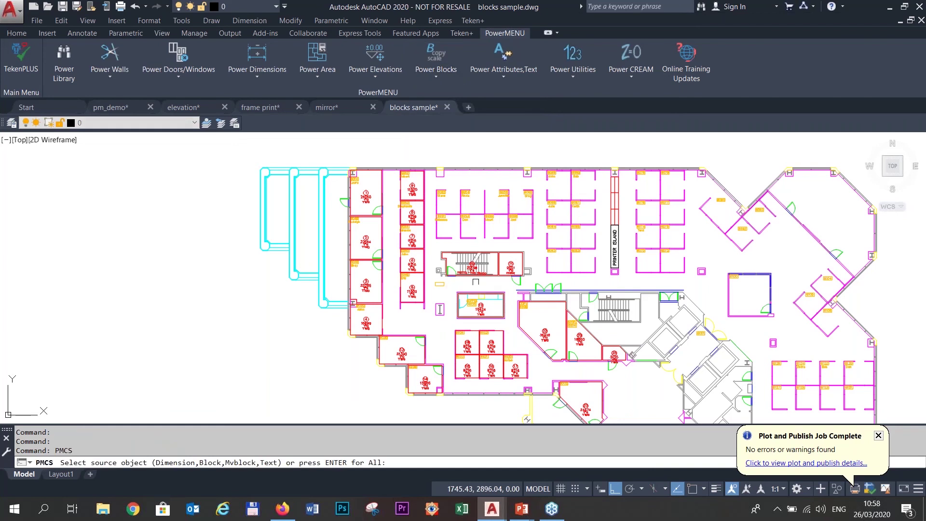
scroll(377, 195, "up", 4)
key("Return")
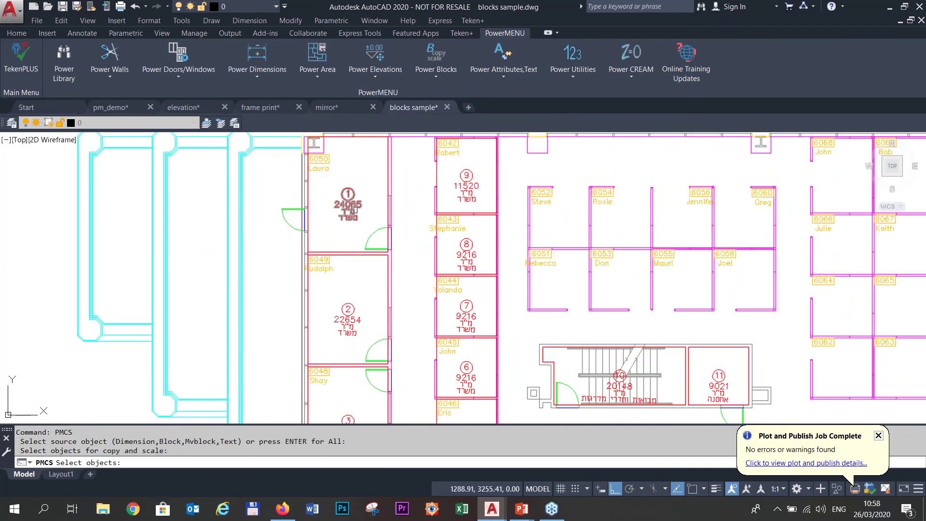
left_click(348, 206)
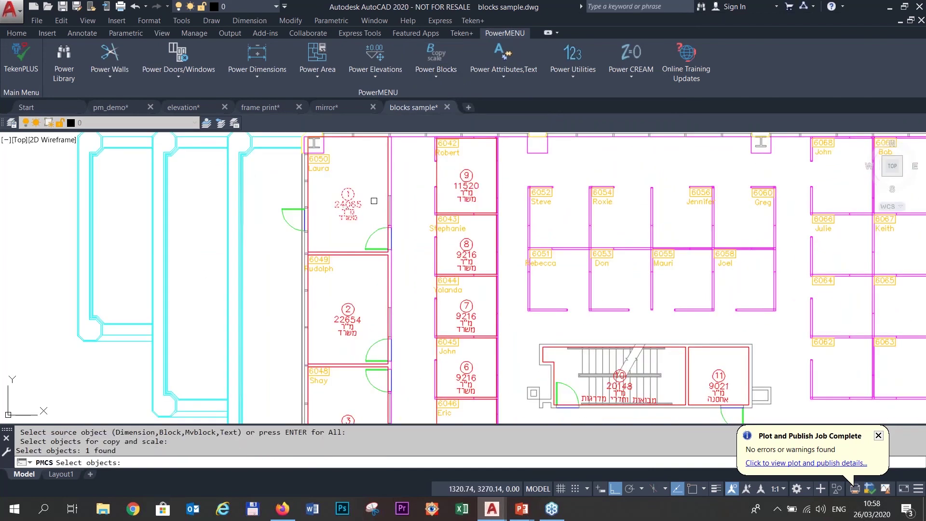
key("Return")
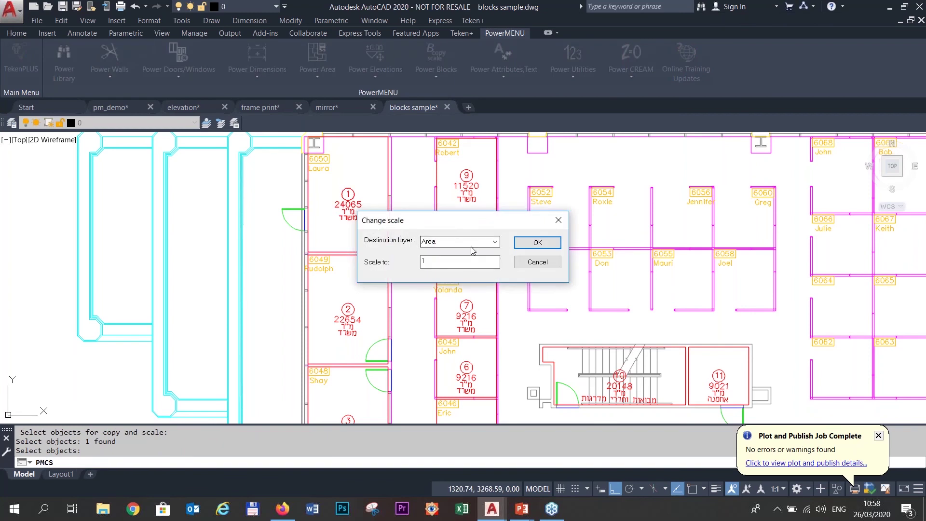
left_click(497, 246)
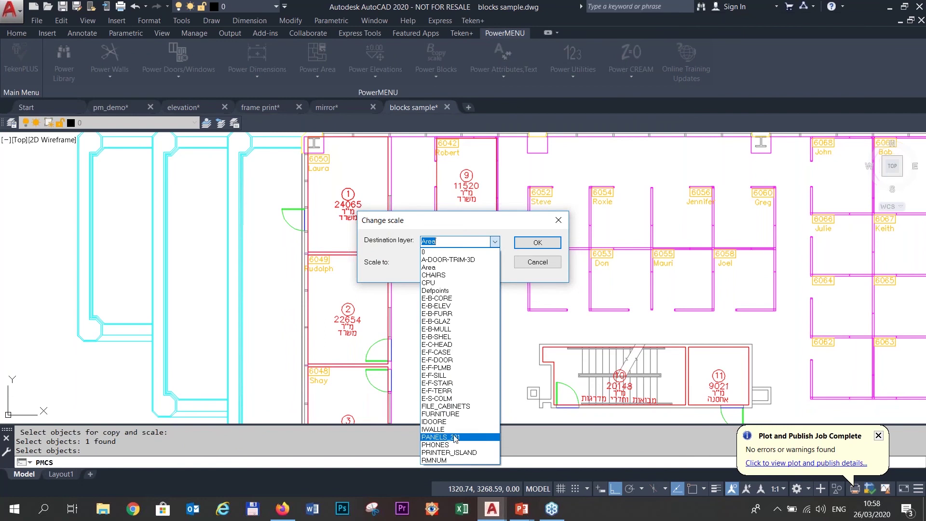
left_click(450, 252)
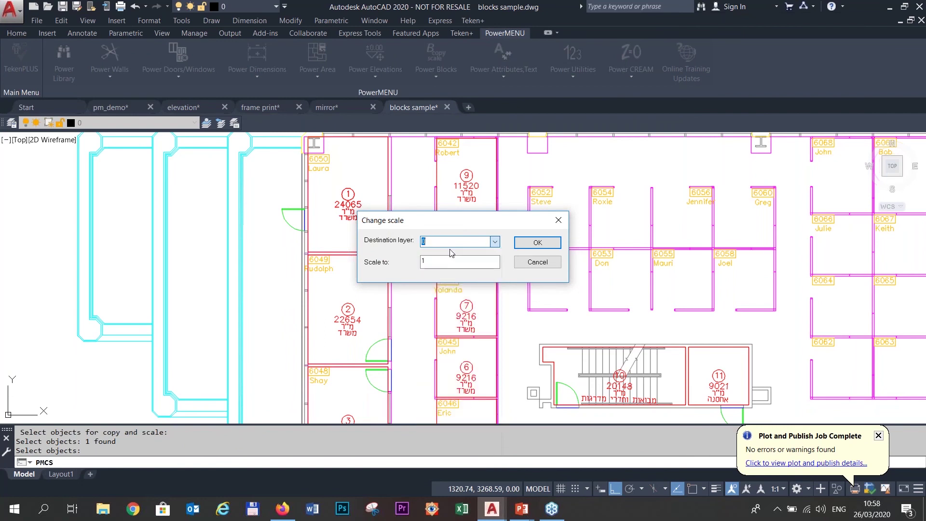
key("Tab")
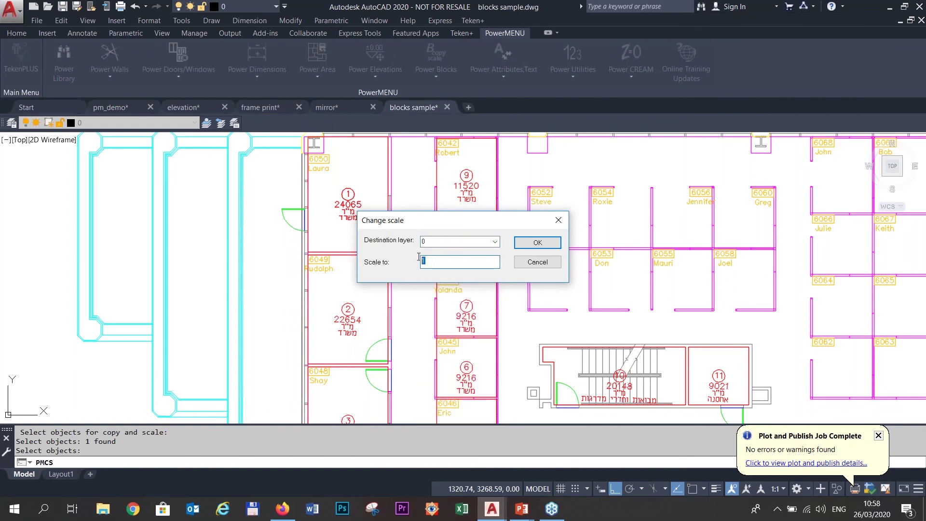
type("2")
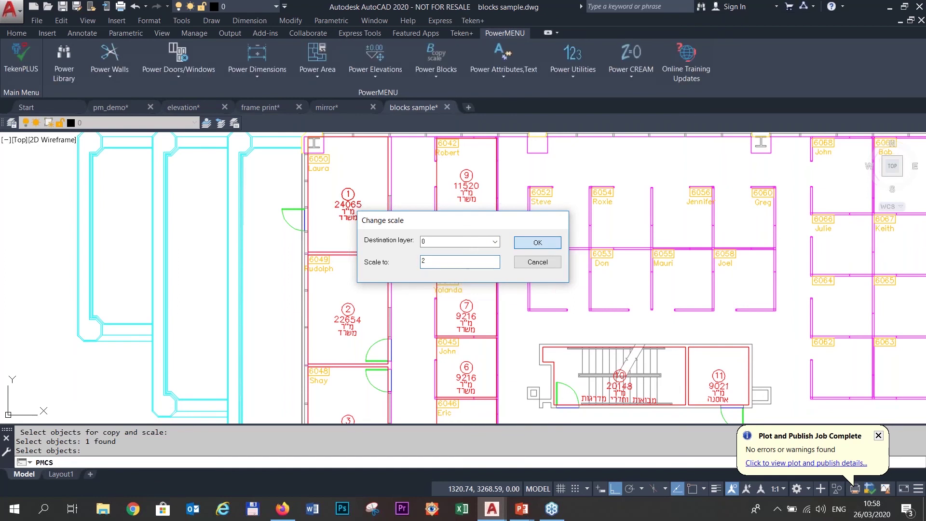
key("Return")
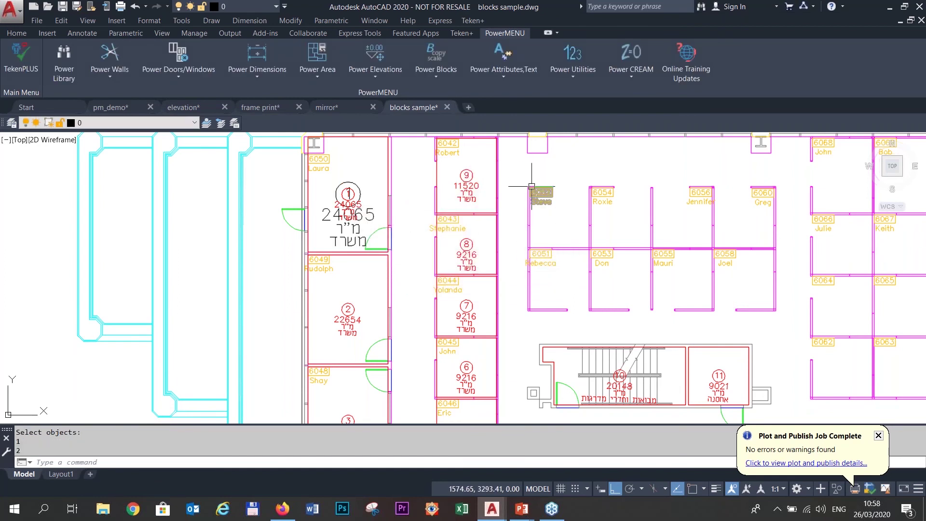
key("ctrl+z")
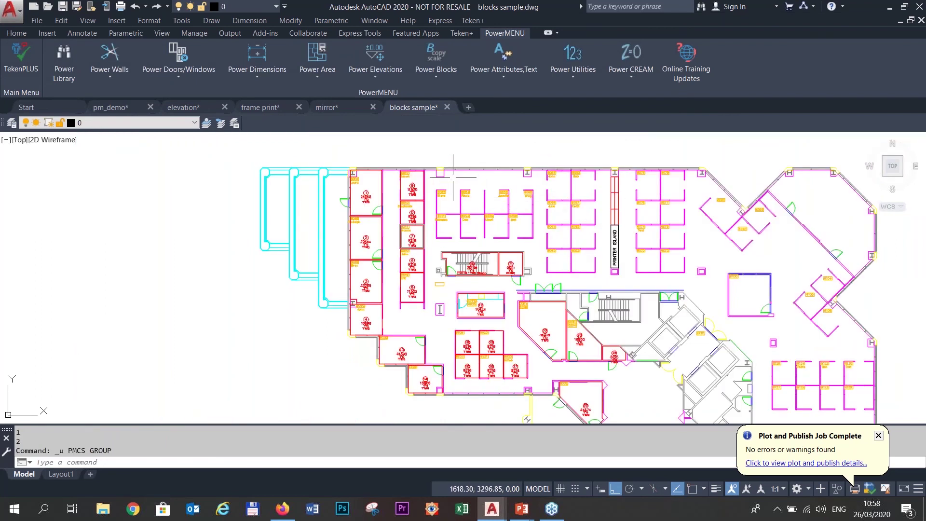
- Count the blocks across the floor plan by window-selecting its 168 objects
left_click(438, 76)
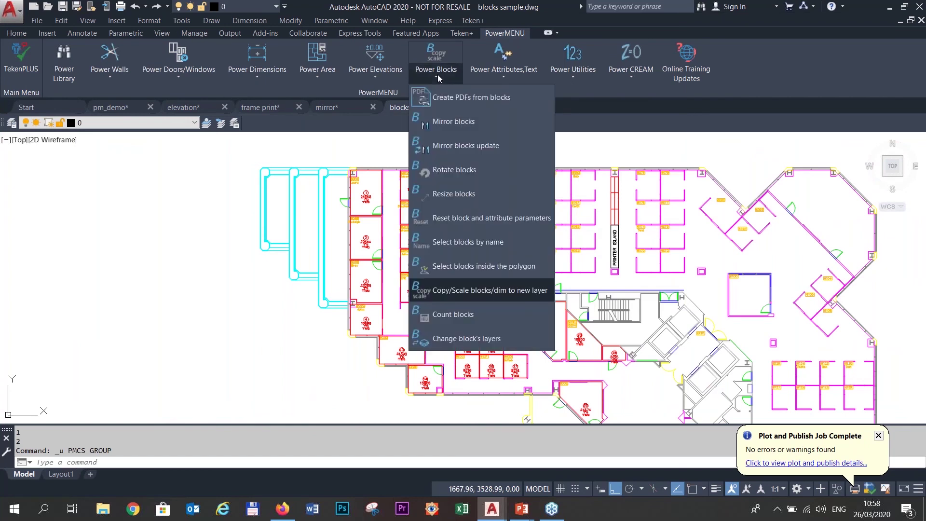
left_click(468, 317)
scroll(471, 312, "down", 3)
scroll(529, 229, "down", 3)
middle_click_drag(529, 229, 504, 181)
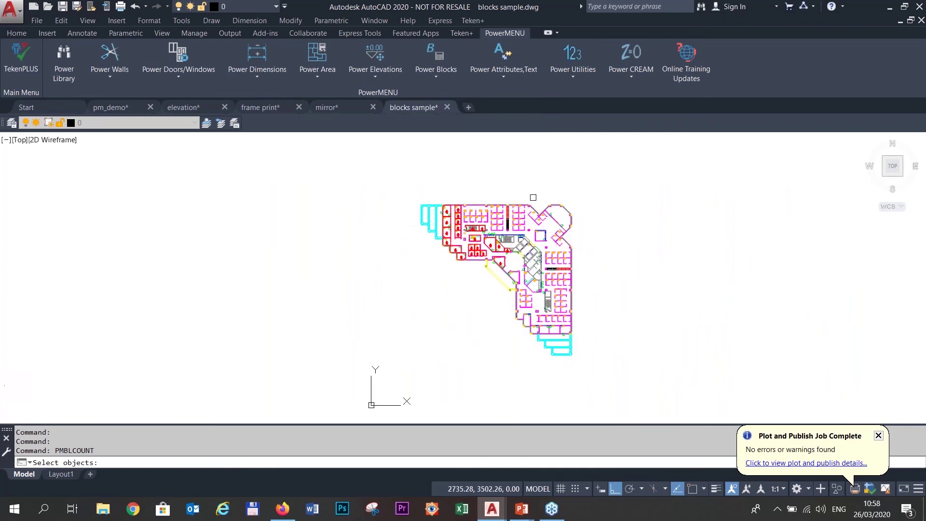
left_click(588, 179)
left_click(388, 357)
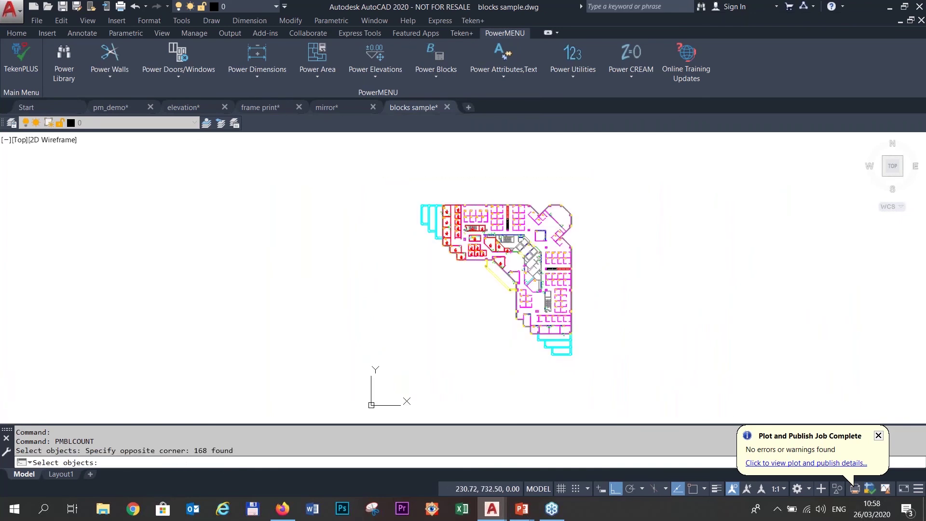
key("Return")
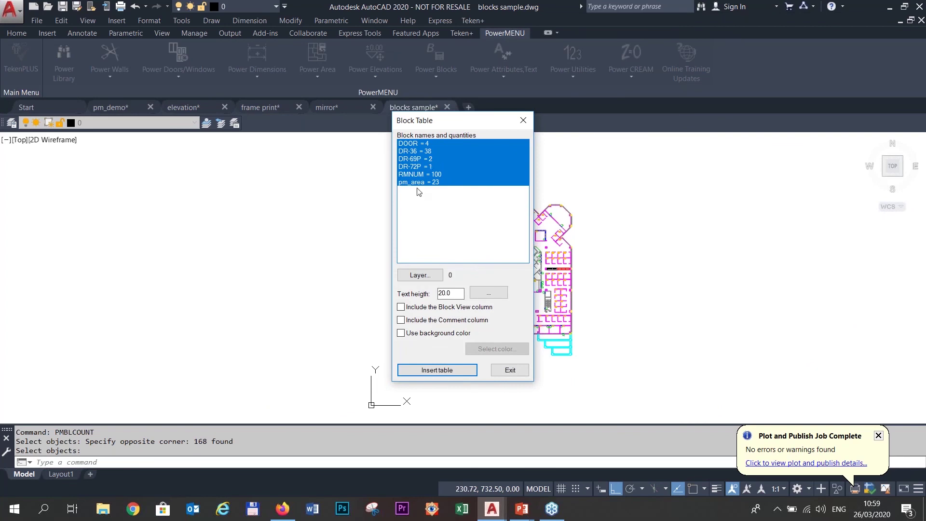
- Insert the Blocks List table with Block View and Comment columns left of the plan
left_click(401, 307)
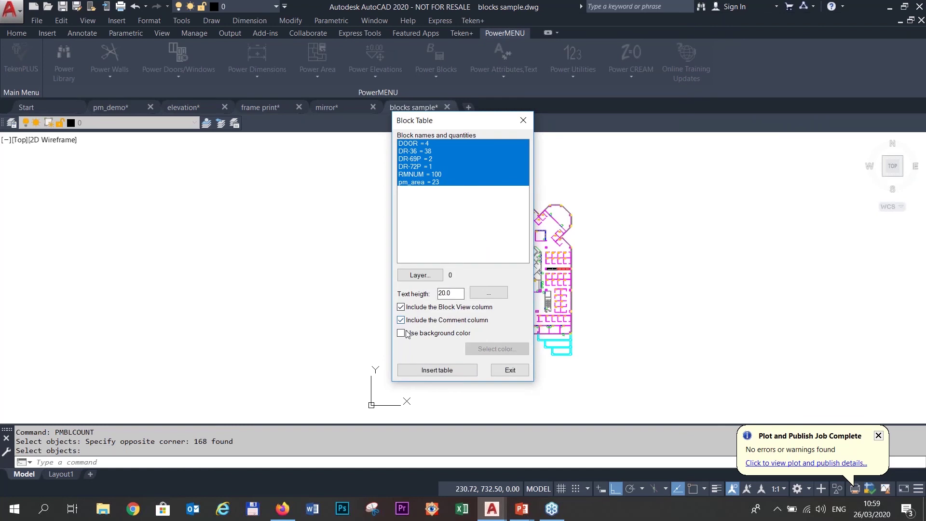
left_click(433, 371)
left_click(433, 371)
left_click(366, 298)
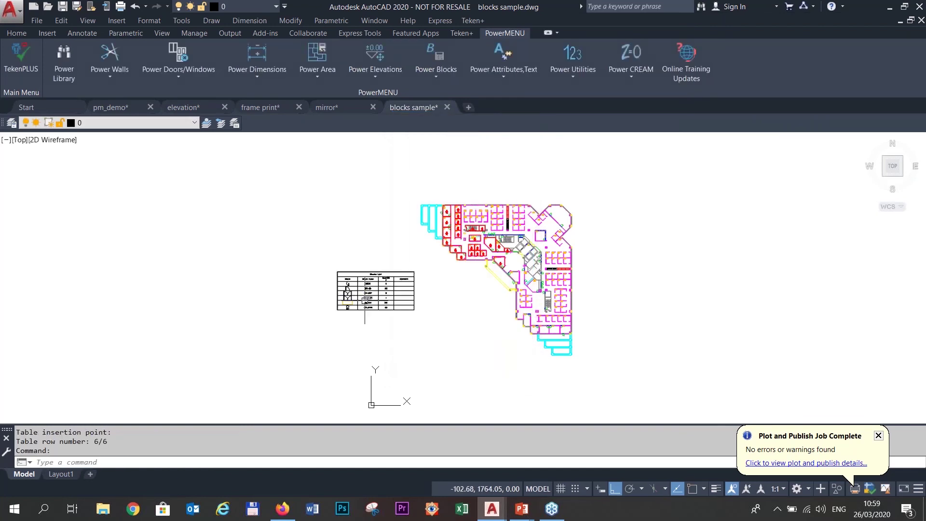
scroll(366, 298, "up", 3)
scroll(381, 284, "up", 4)
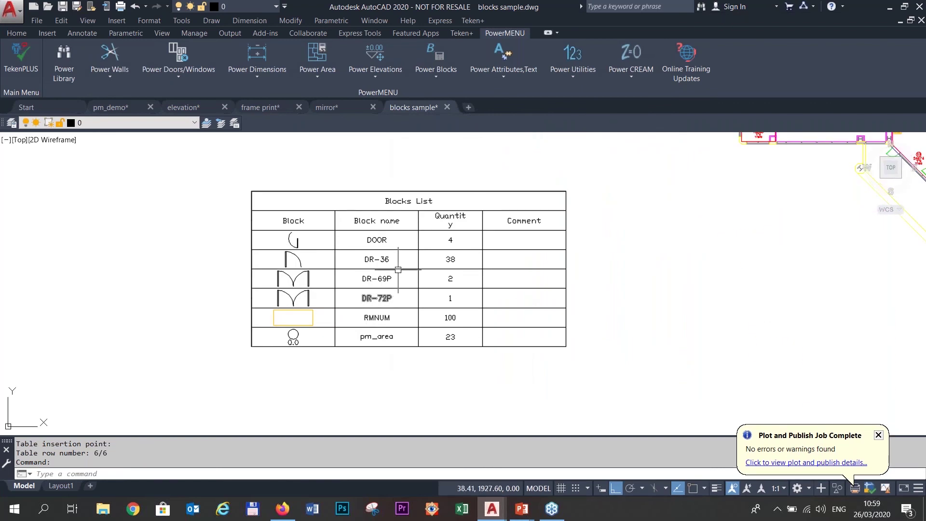
- Grip-stretch the Blocks List table wider
left_click(483, 217)
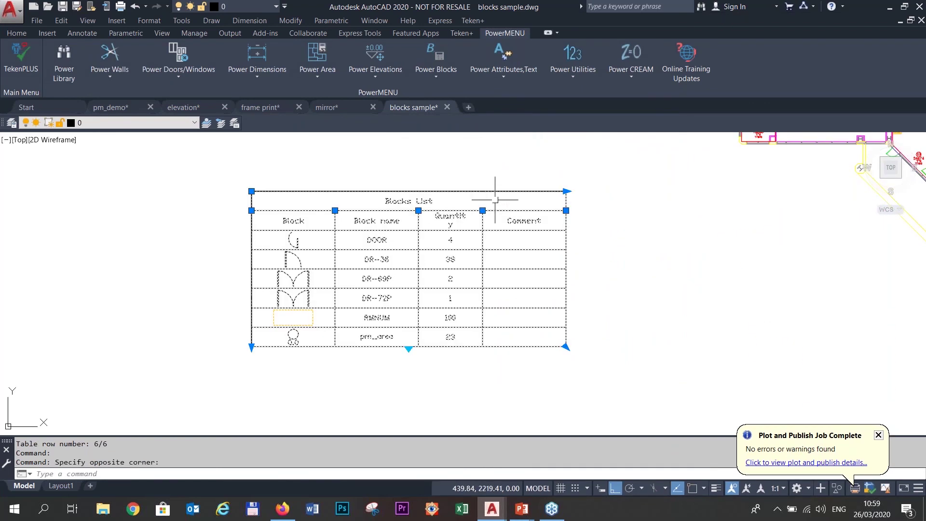
left_click(566, 191)
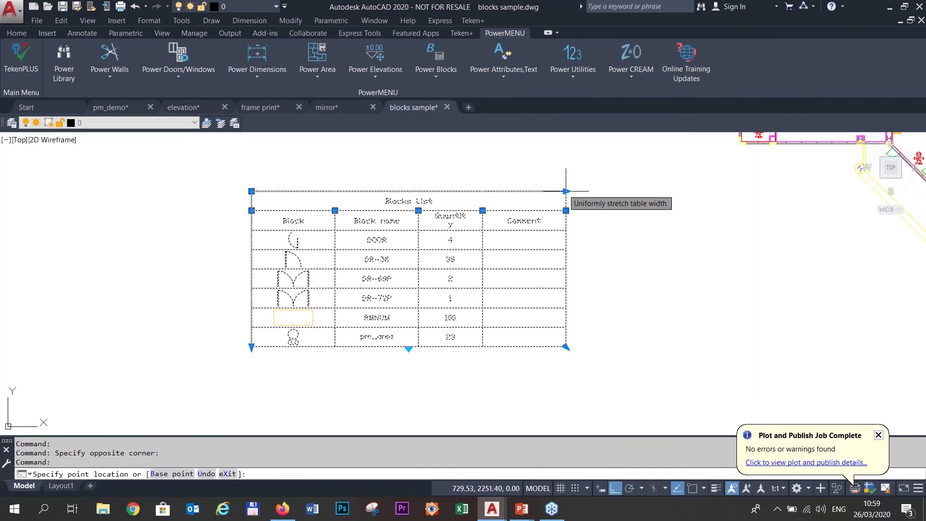
left_click(605, 190)
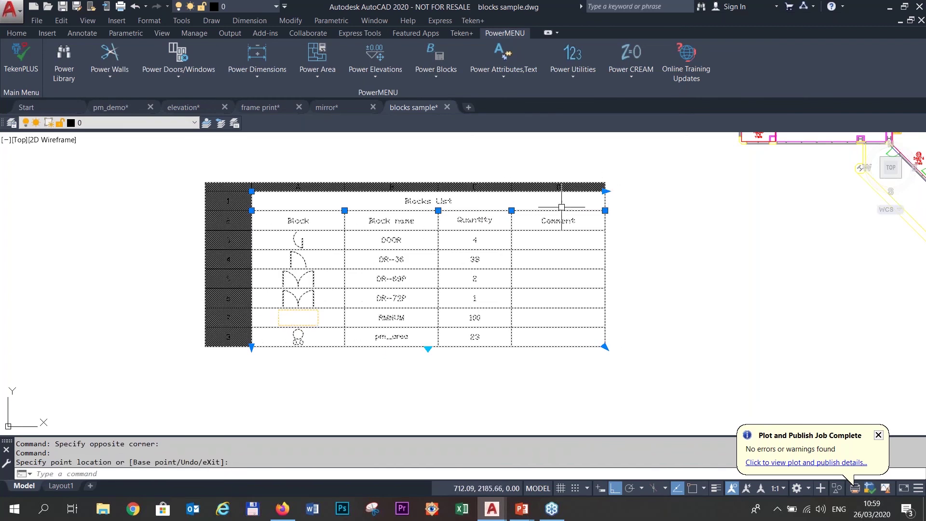
key("Escape")
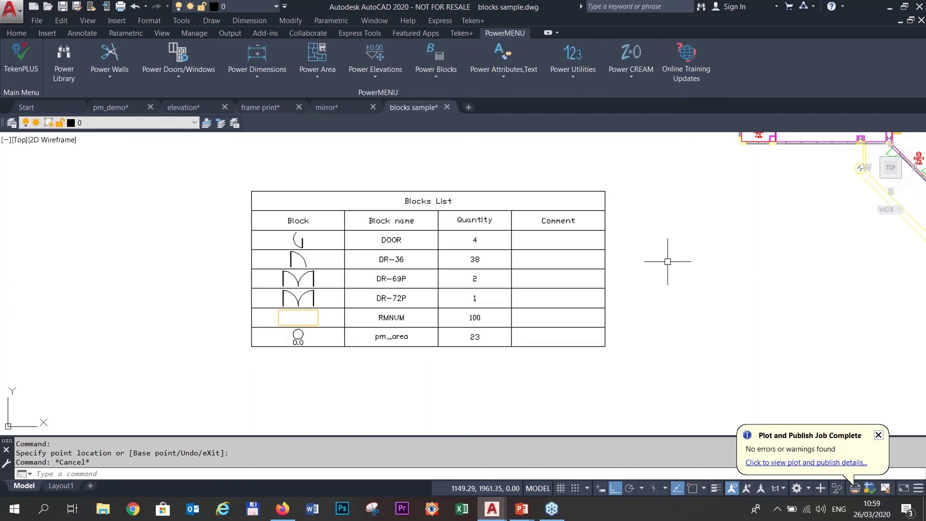
scroll(667, 262, "down", 4)
scroll(667, 261, "down", 4)
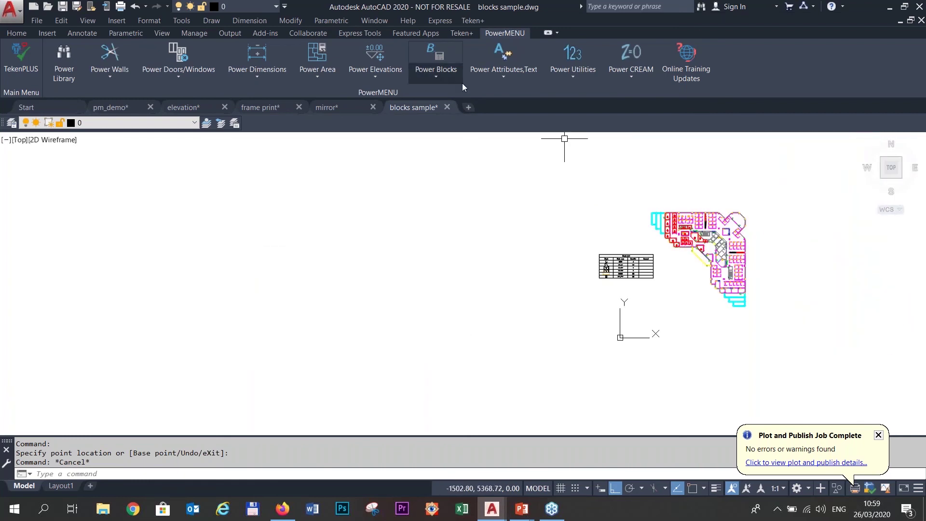
- Zoom into the offices and show the Power Attributes,Text tool list
left_click(447, 80)
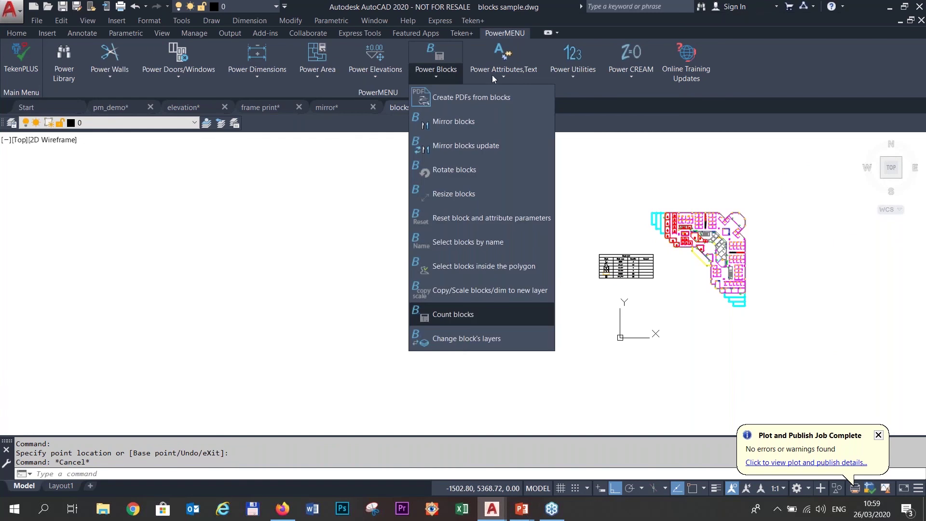
left_click(509, 77)
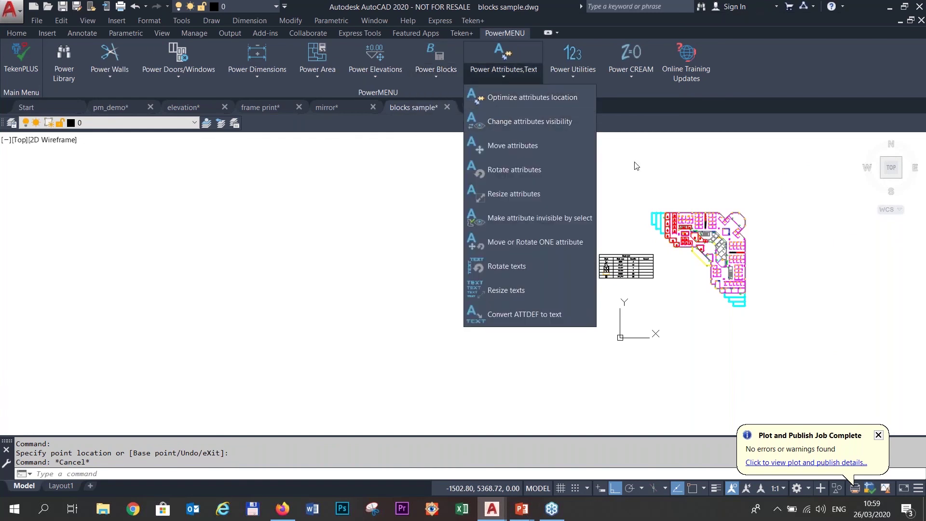
left_click(713, 224)
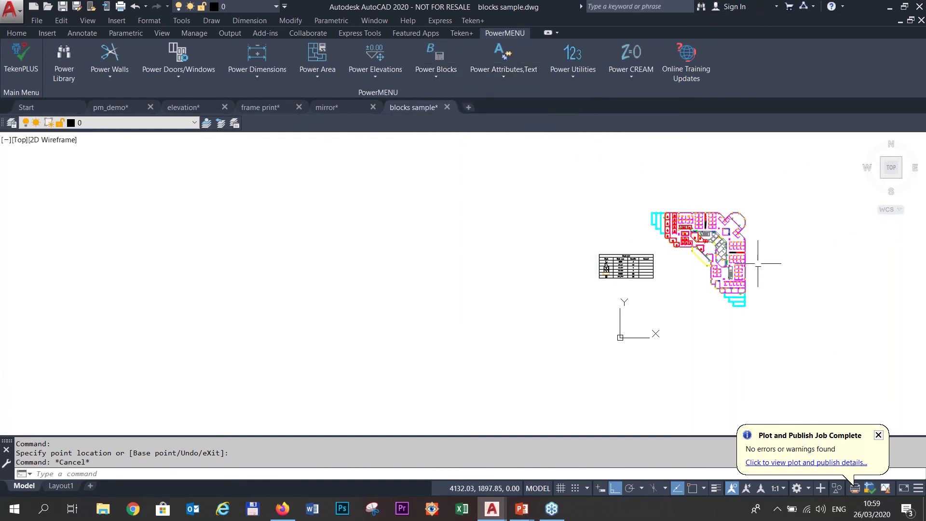
scroll(757, 264, "up", 2)
scroll(757, 264, "up", 3)
scroll(675, 299, "up", 2)
scroll(487, 193, "up", 2)
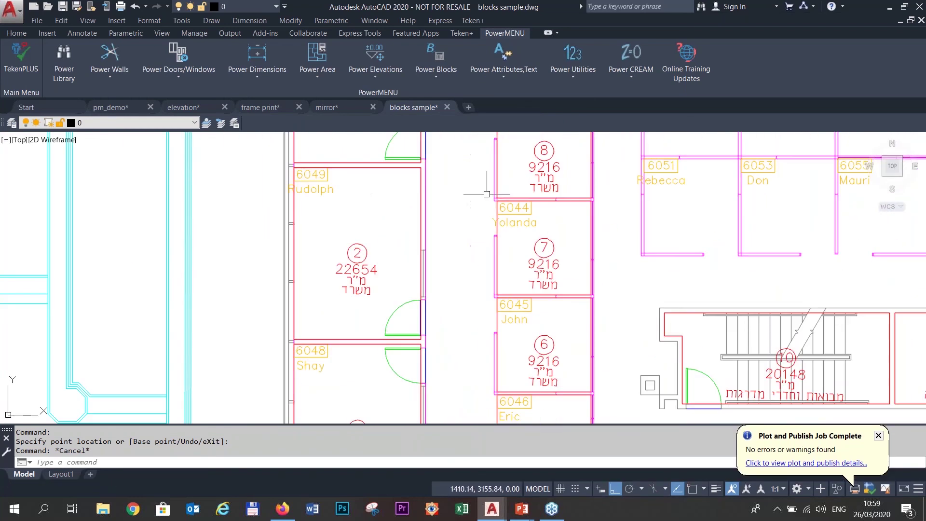
scroll(495, 189, "down", 1)
scroll(495, 189, "down", 1)
scroll(495, 189, "up", 1)
scroll(495, 189, "up", 1)
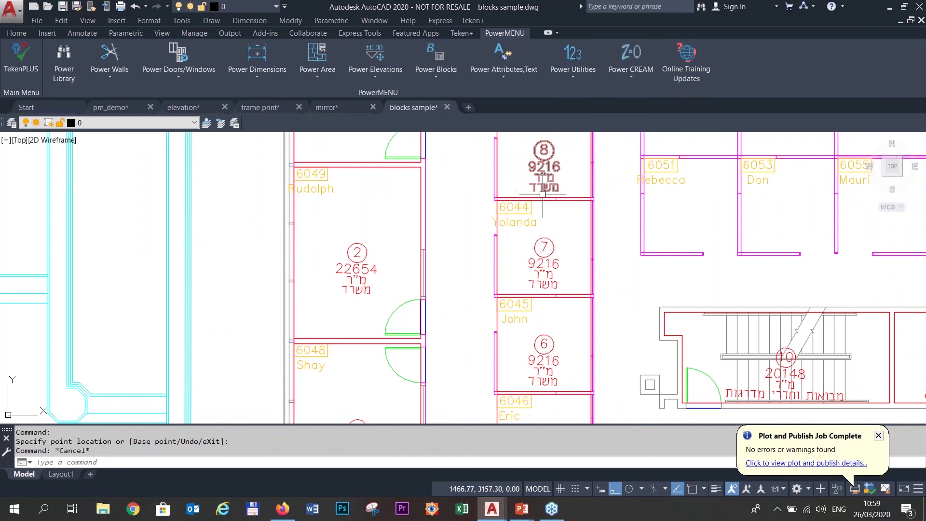
left_click(514, 77)
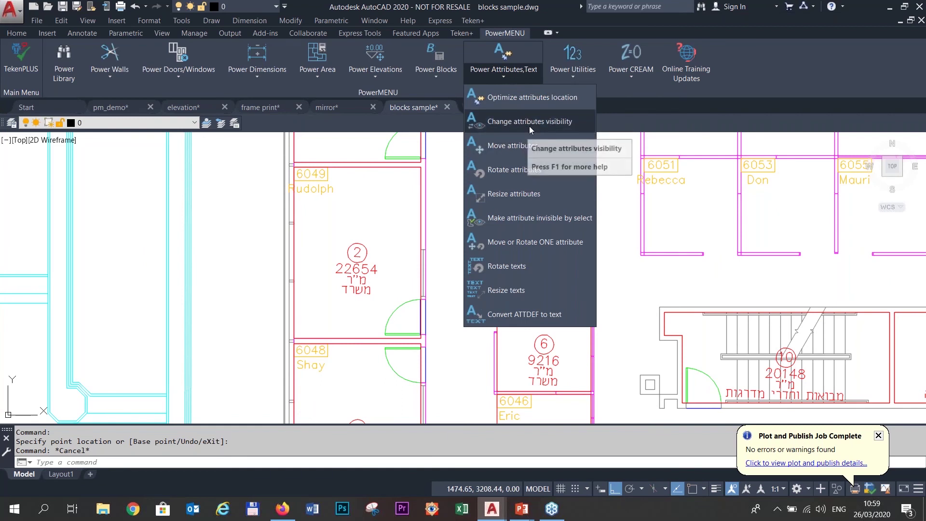
- Start Change attributes visibility on the labels of rooms 2–8
left_click(528, 126)
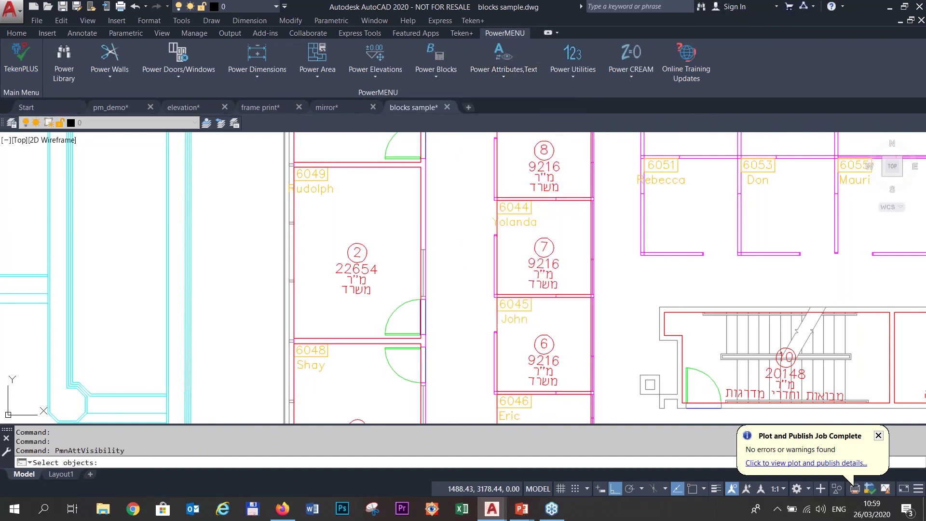
scroll(565, 176, "down", 2)
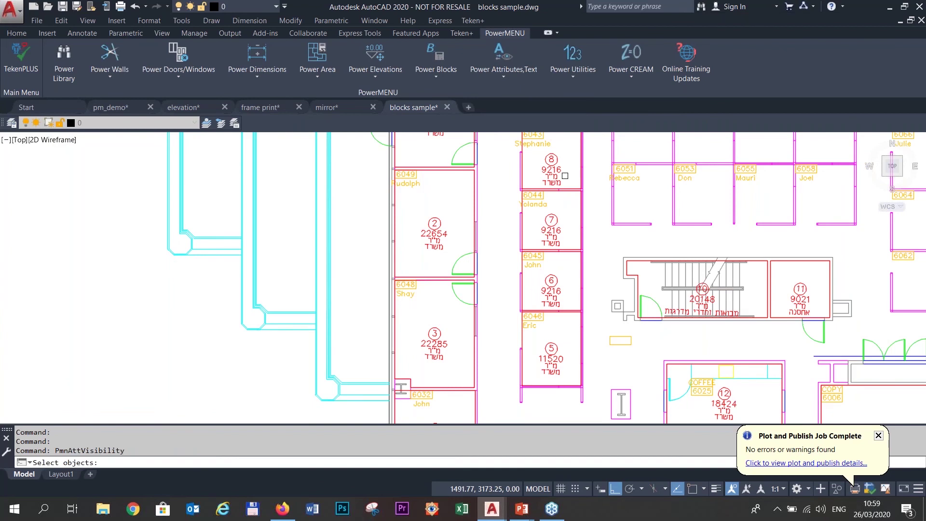
scroll(564, 176, "down", 2)
left_click(584, 154)
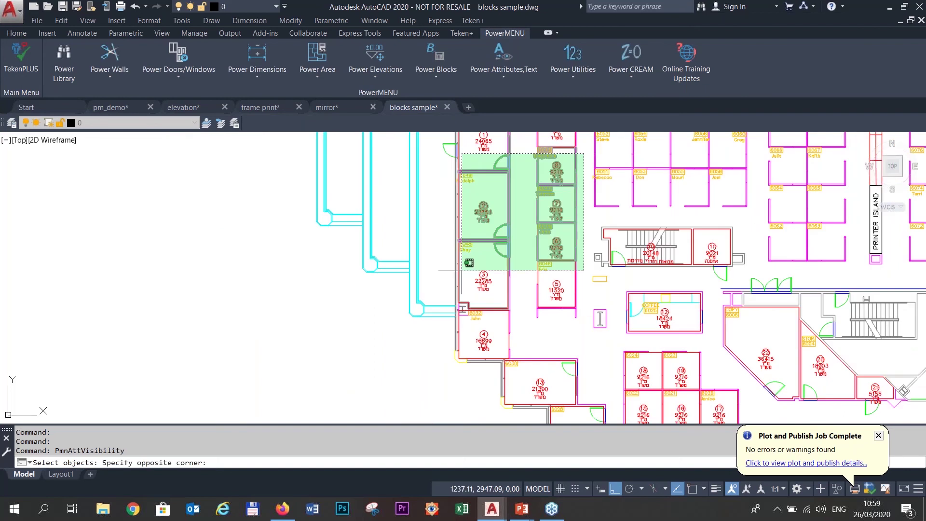
left_click(462, 270)
key("Return")
mouse_move(465, 162)
left_mouse_down()
mouse_move(485, 154)
mouse_move(369, 147)
left_mouse_up()
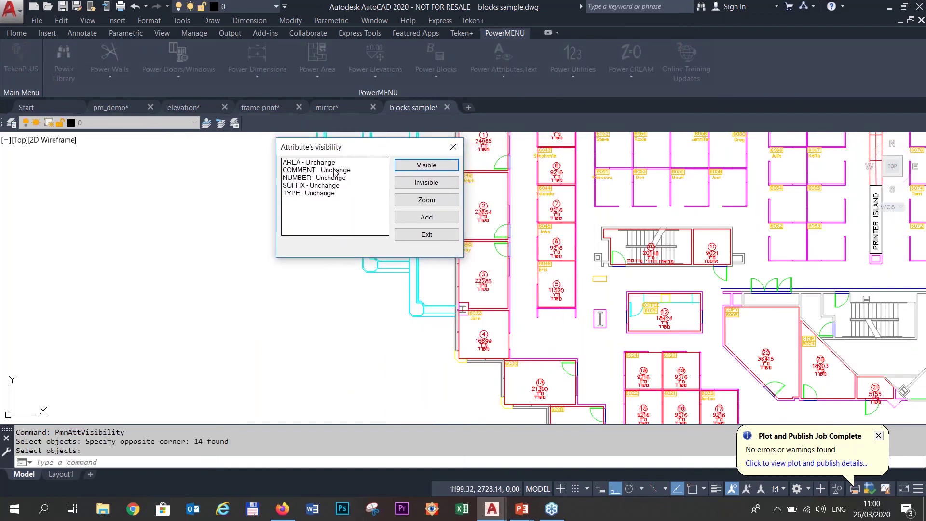
- Set the AREA, COMMENT and SUFFIX attributes to Invisible and exit
left_click(334, 165)
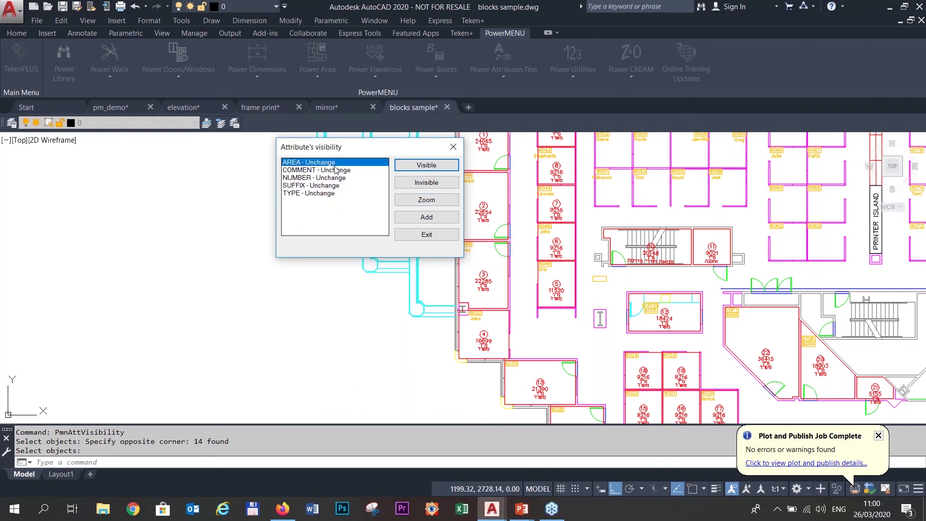
left_click(423, 182)
left_click(327, 170)
left_click(424, 182)
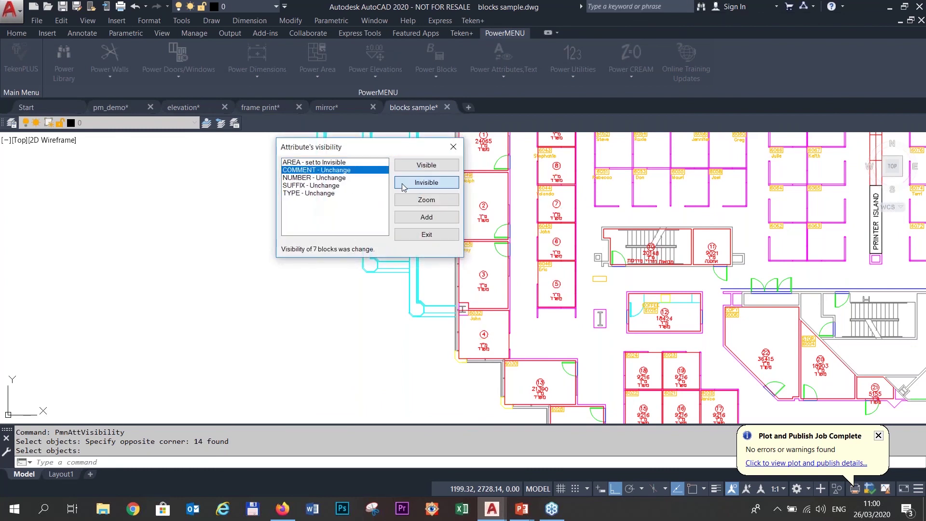
left_click(328, 186)
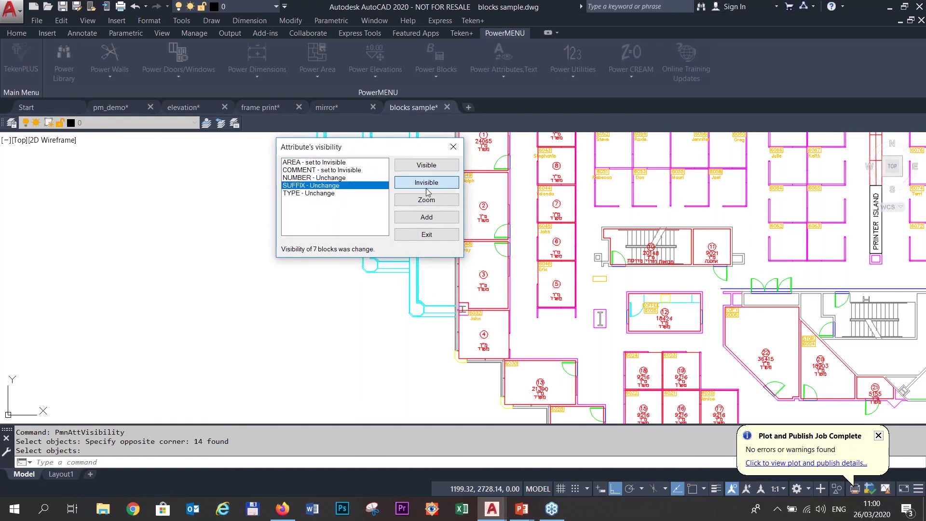
key("Escape")
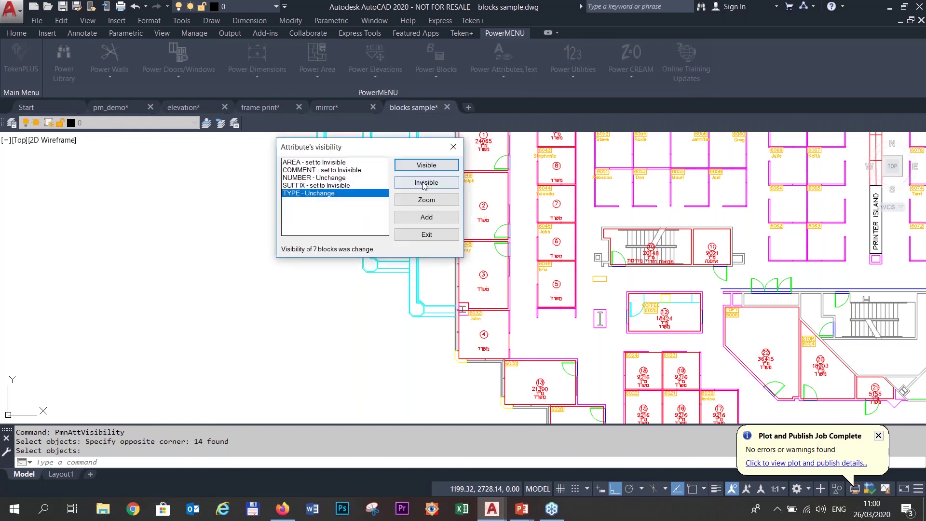
left_click(418, 237)
scroll(543, 217, "up", 2)
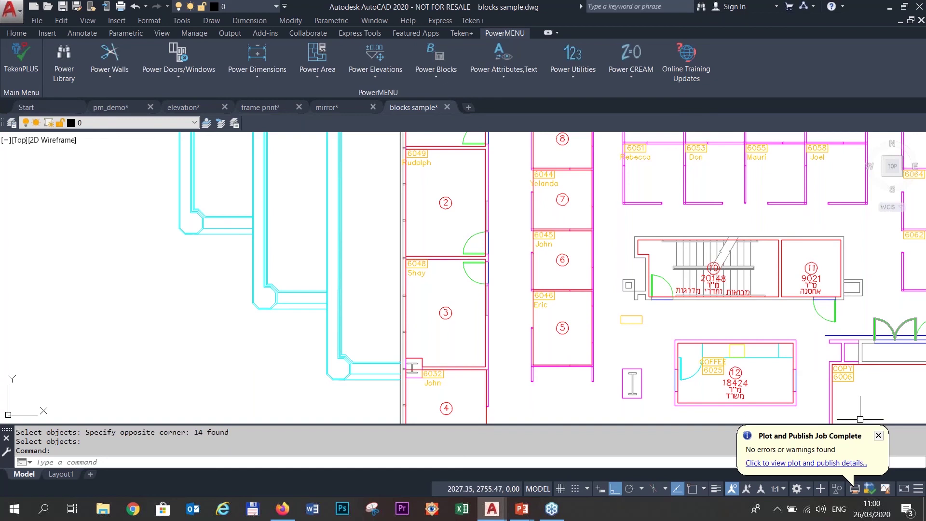
scroll(585, 295, "down", 2)
middle_click_drag(630, 277, 501, 135)
scroll(530, 260, "up", 2)
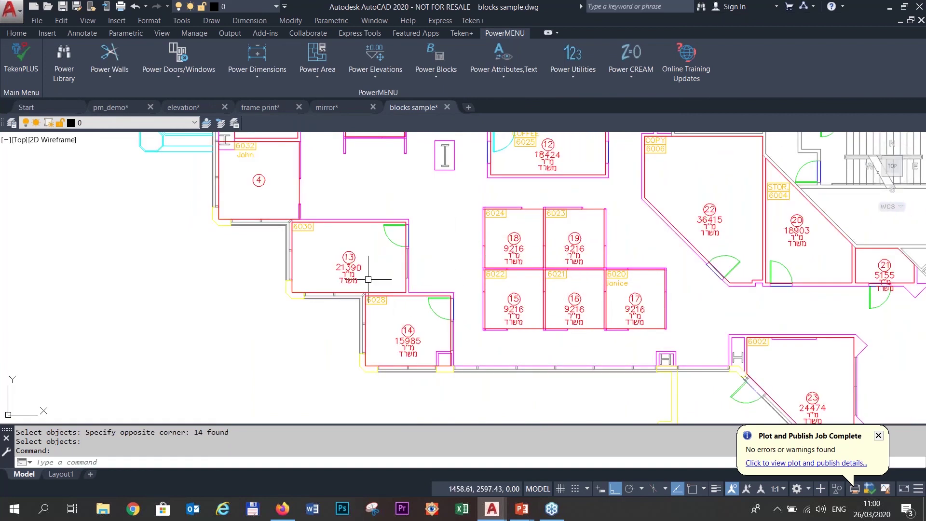
scroll(368, 279, "up", 2)
left_click(336, 262)
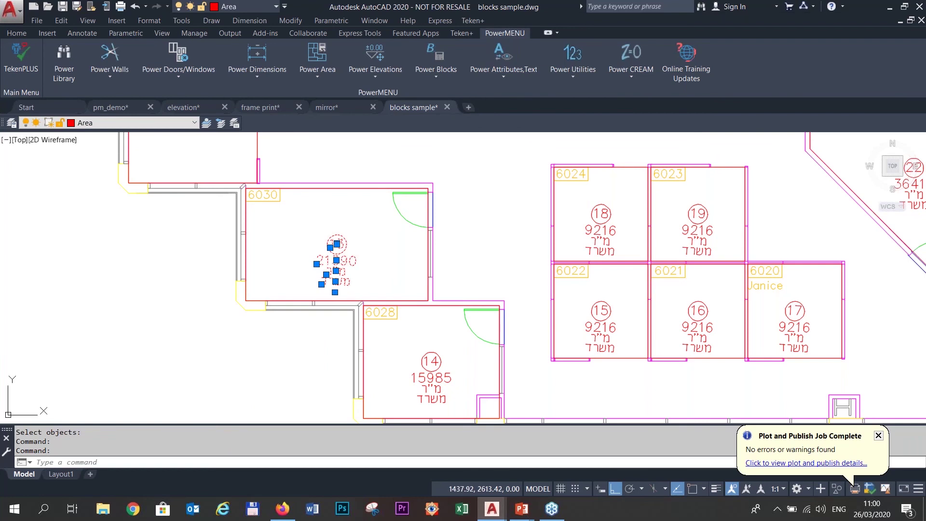
left_click(336, 259)
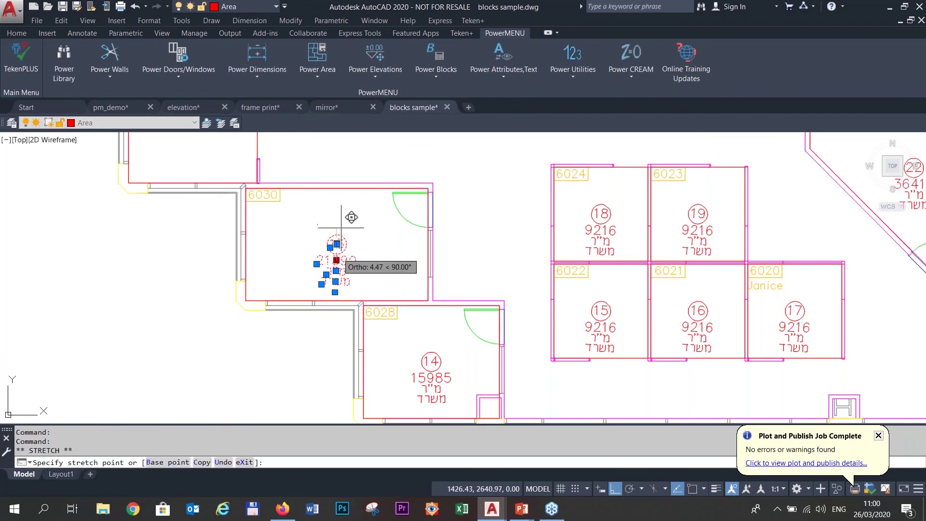
left_click(336, 213)
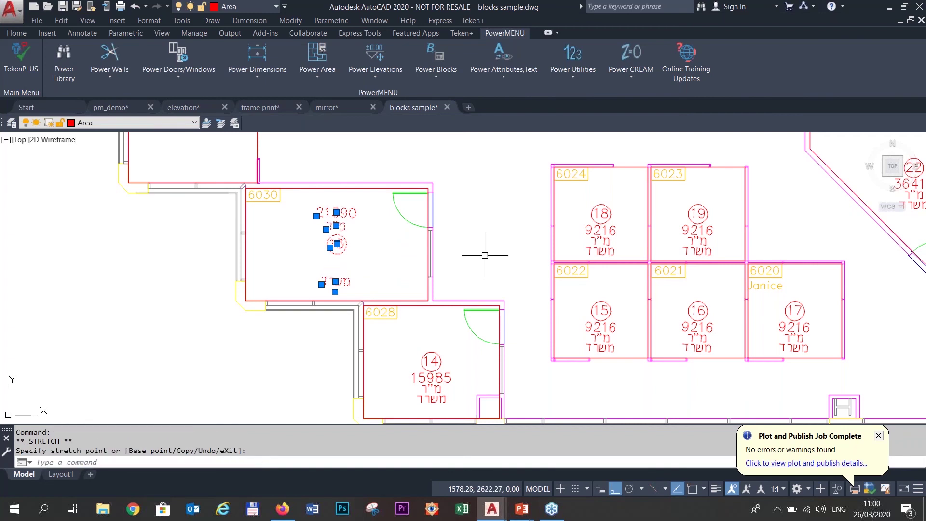
key("ctrl+z")
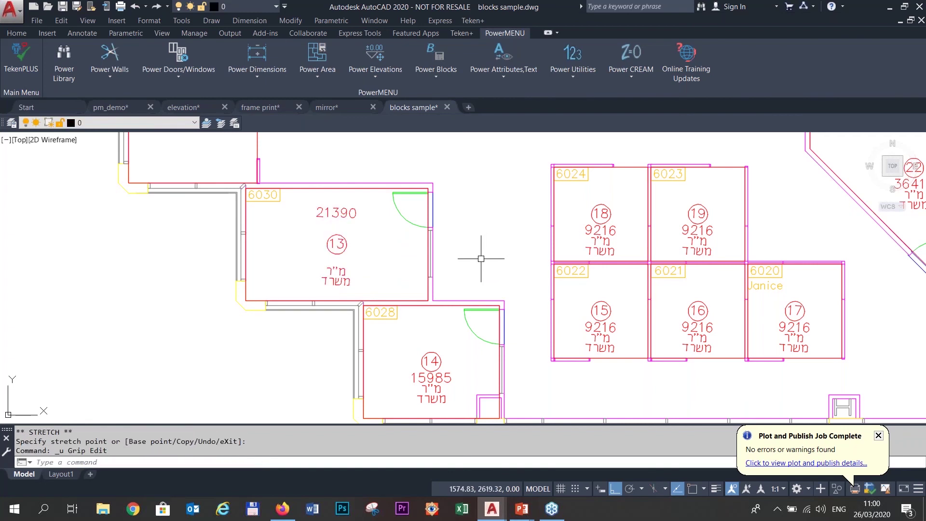
key("ctrl+z")
scroll(547, 299, "down", 2)
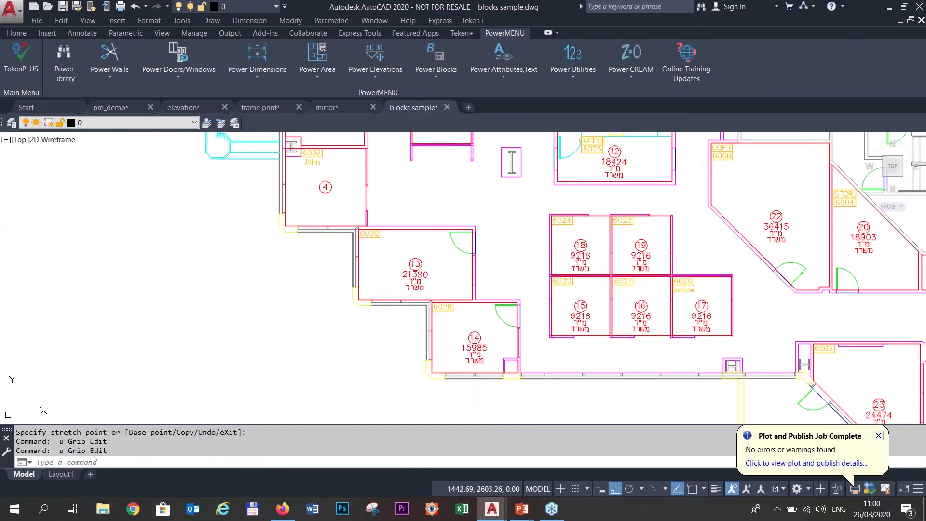
scroll(419, 280, "up", 1)
scroll(414, 250, "down", 1)
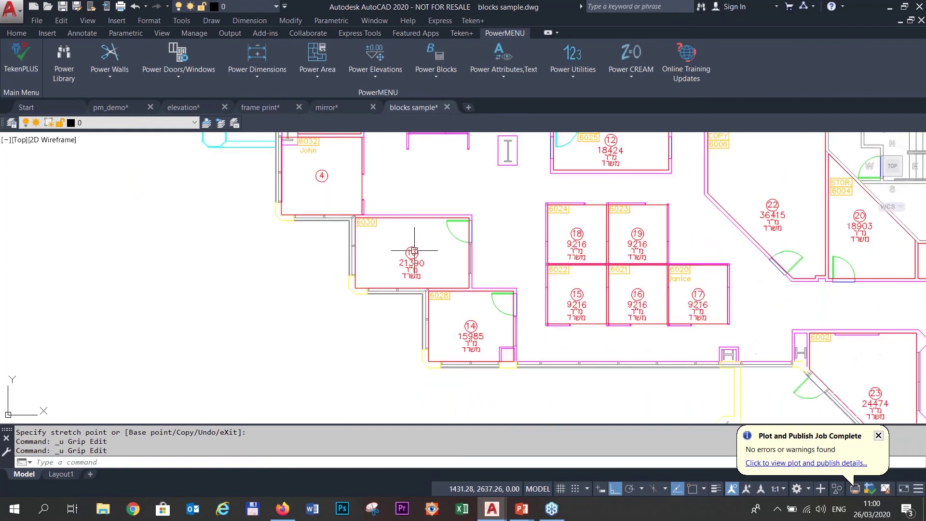
- Hide NUMBER on the PM_AREA labels of rooms 13–19 and move area text above the circles
left_click(508, 80)
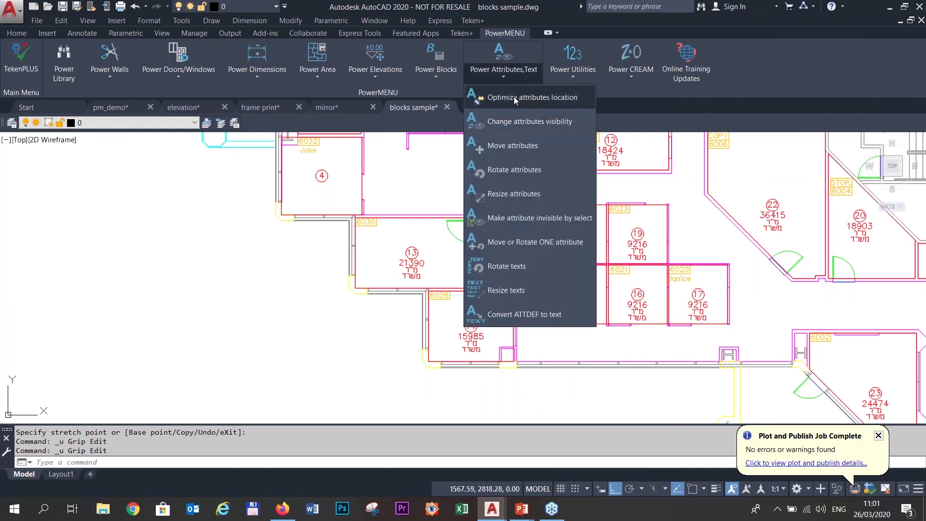
left_click(519, 126)
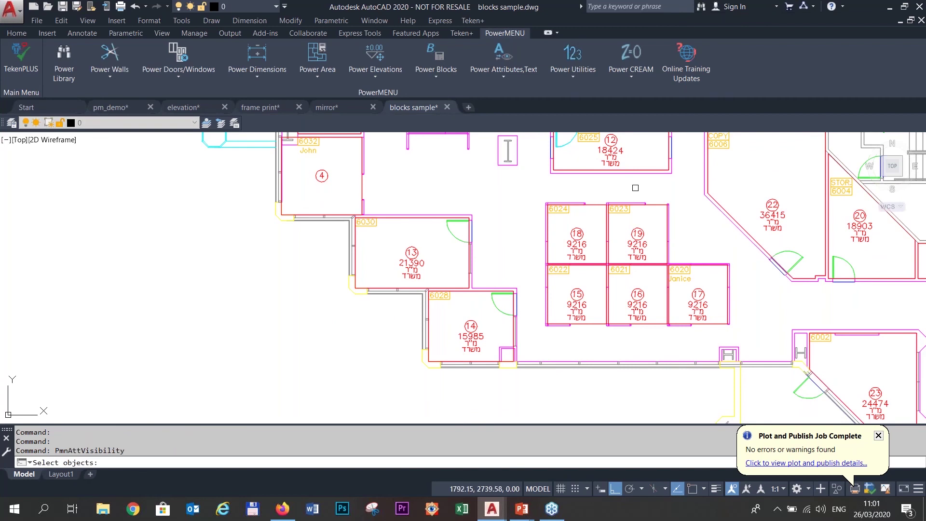
left_click(306, 196)
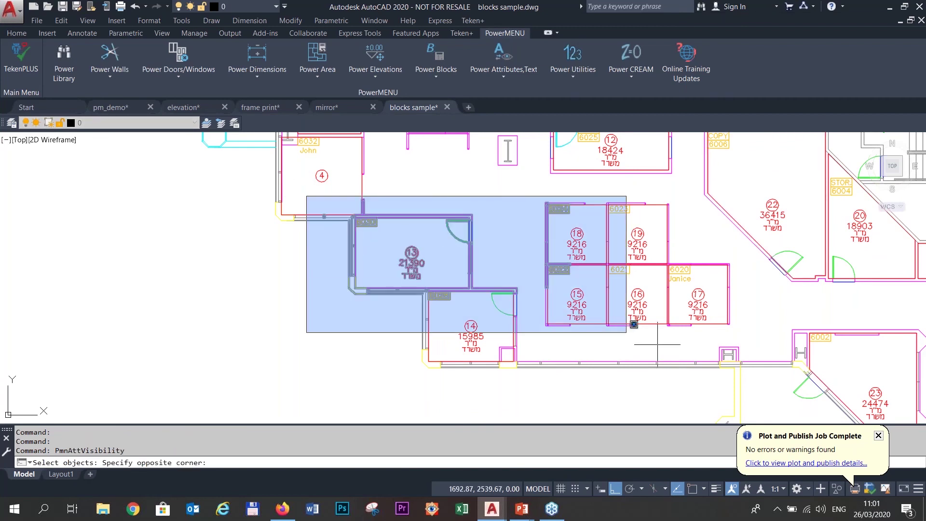
left_click(750, 386)
key("Return")
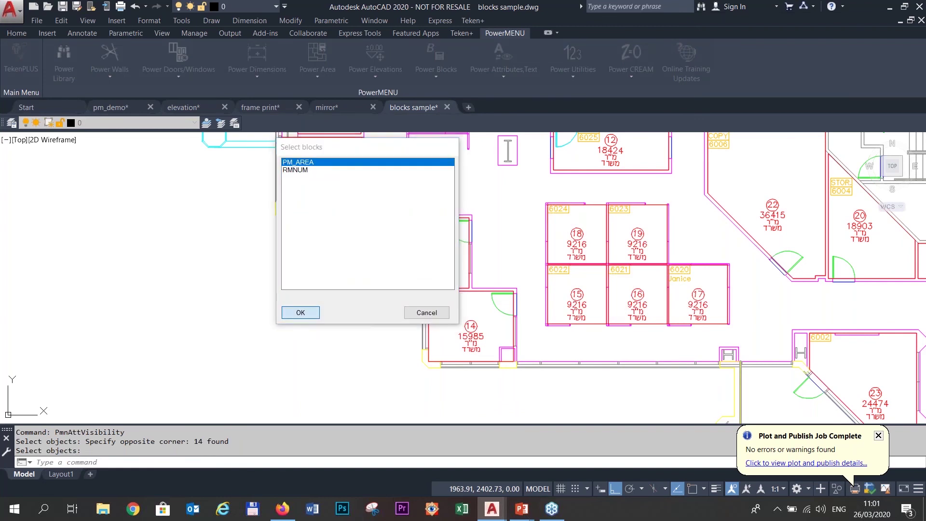
key("Return")
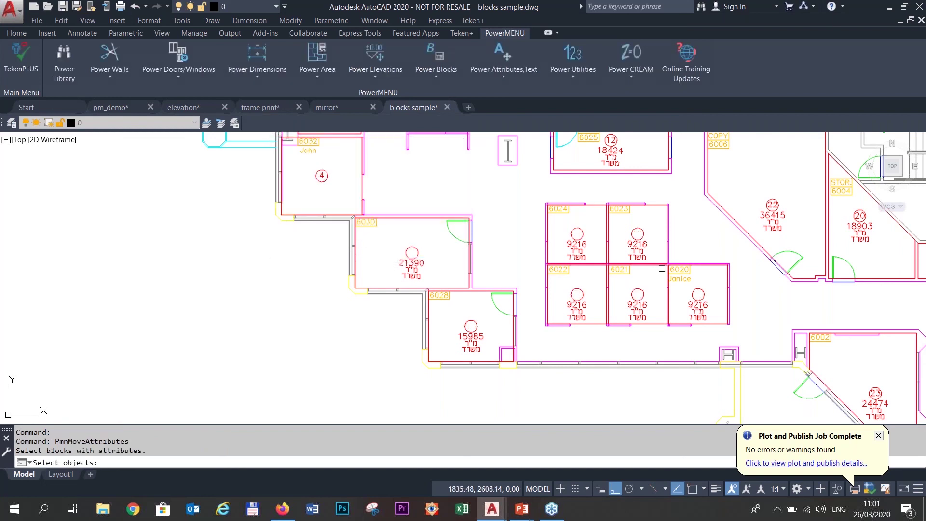
key("Return")
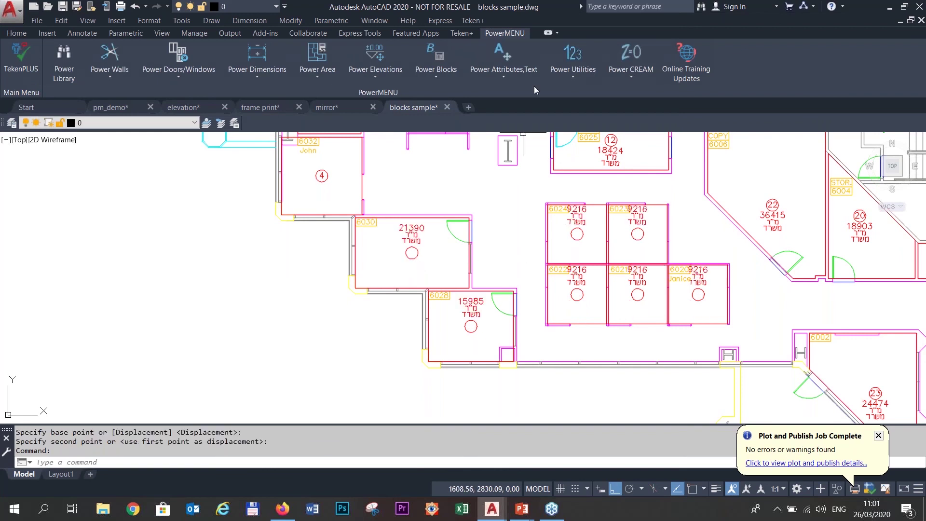
- Set the NUMBER attribute back to Visible on the labels of rooms 13–19
left_click(503, 73)
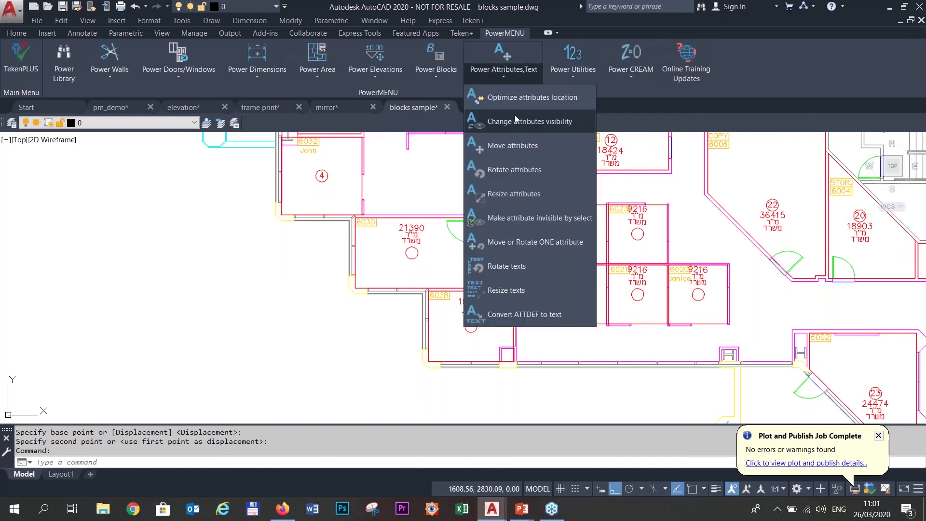
left_click(514, 116)
left_click(753, 335)
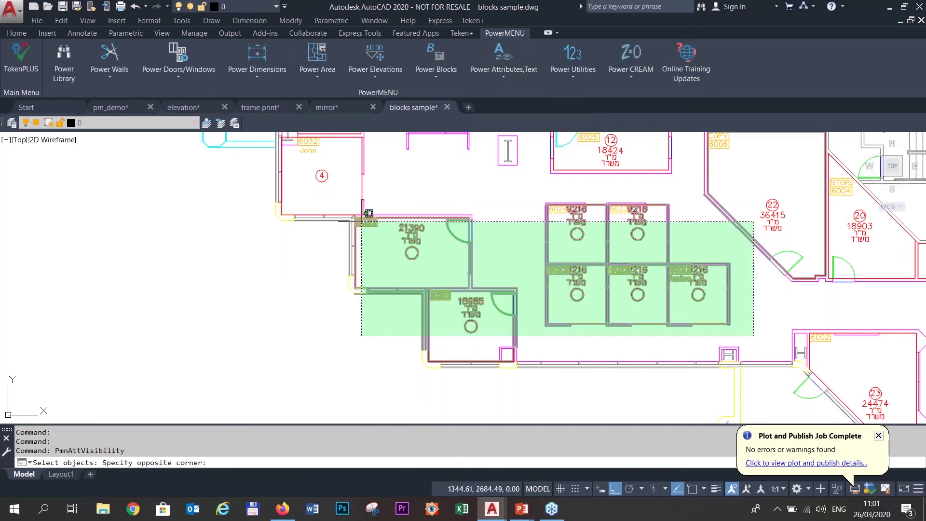
left_click(361, 221)
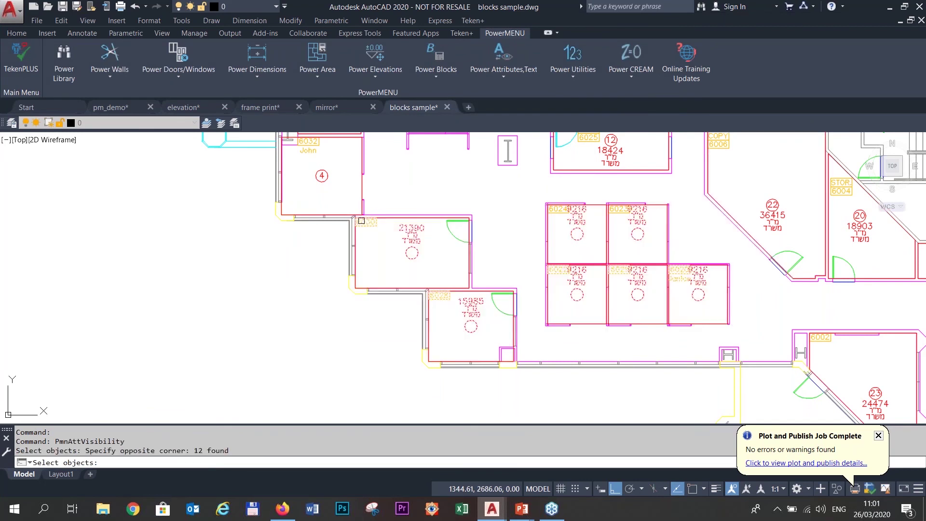
key("Return")
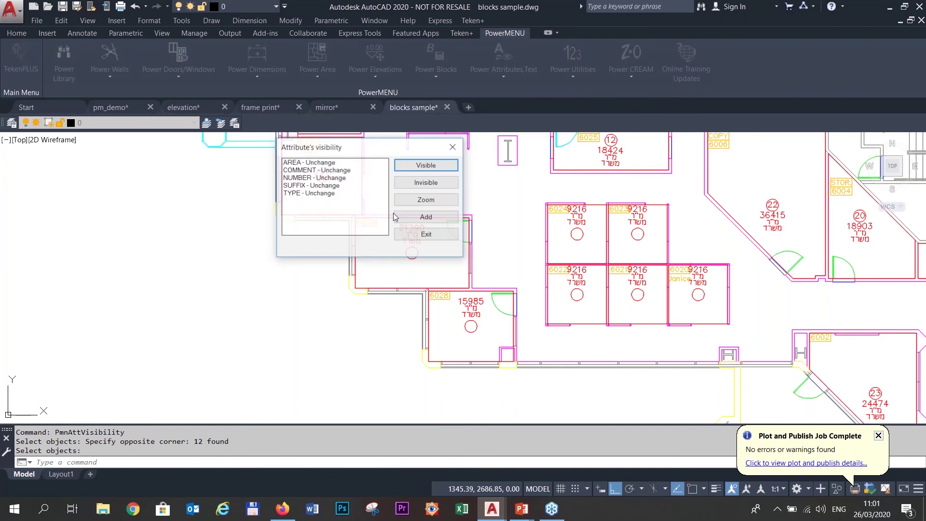
key("Return")
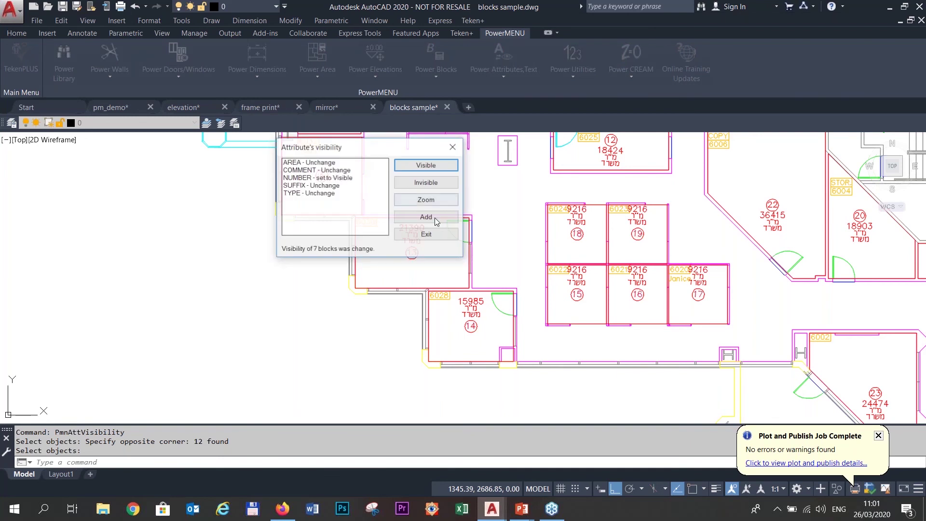
left_click(426, 233)
left_click(503, 60)
- Select 13 room labels for attribute resizing, limited to PM_AREA blocks
left_click(521, 190)
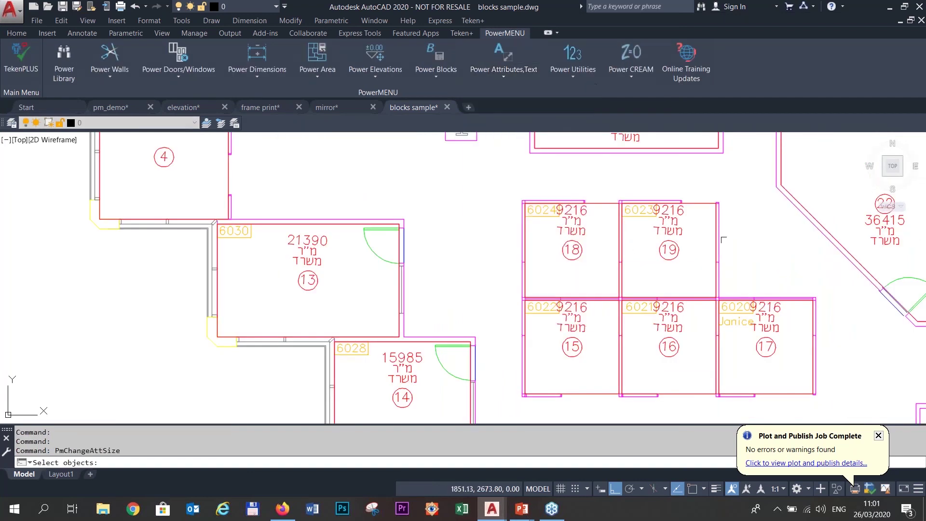
left_click(776, 220)
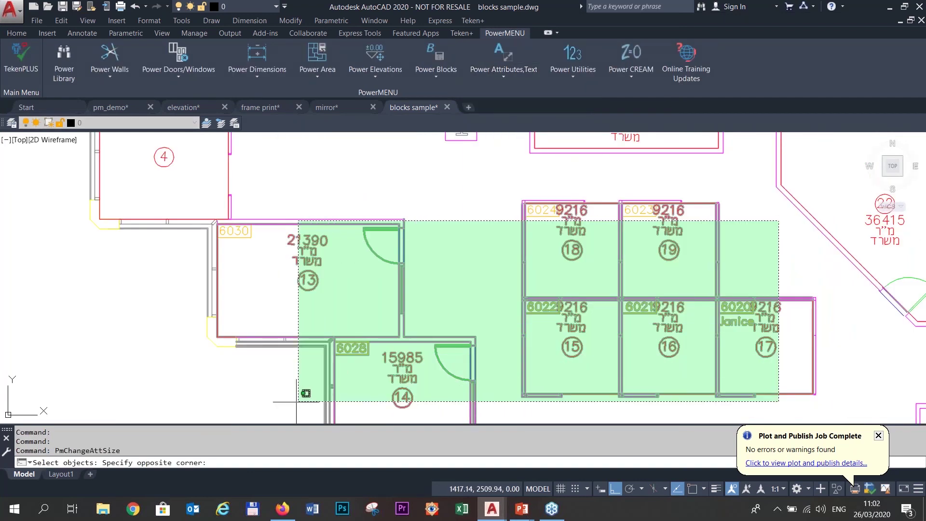
left_click(296, 401)
key("Return")
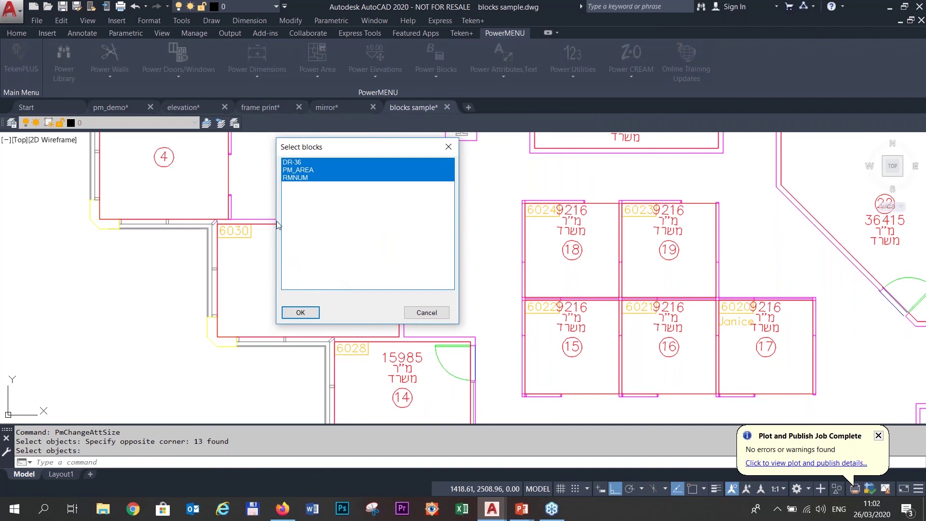
left_click(300, 170)
left_click(304, 313)
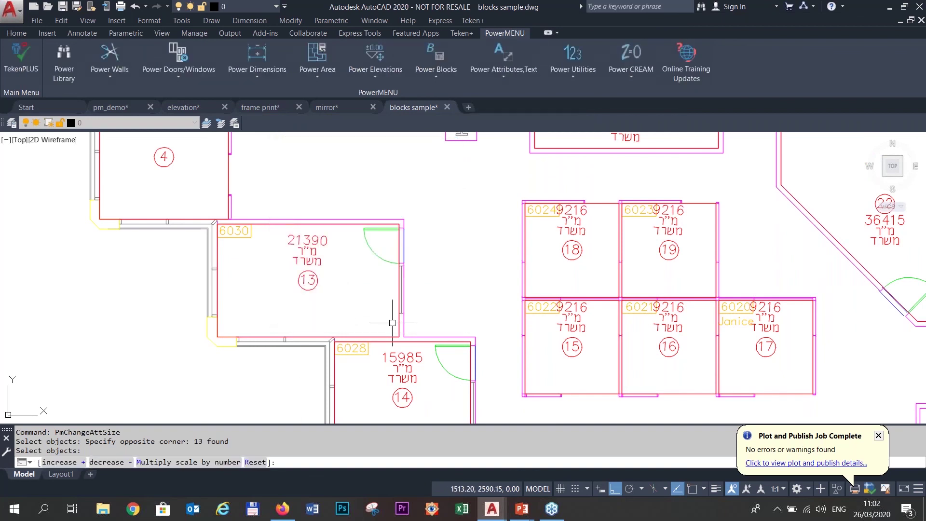
- Shrink and re-enlarge the PM_AREA area text with minus and plus, then end
key("minus")
key("minus")
key("plus")
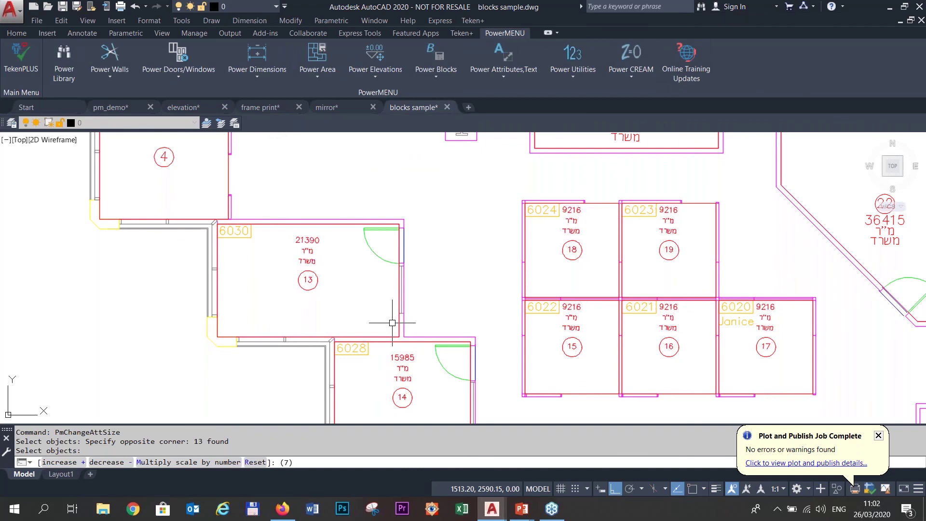
key("plus")
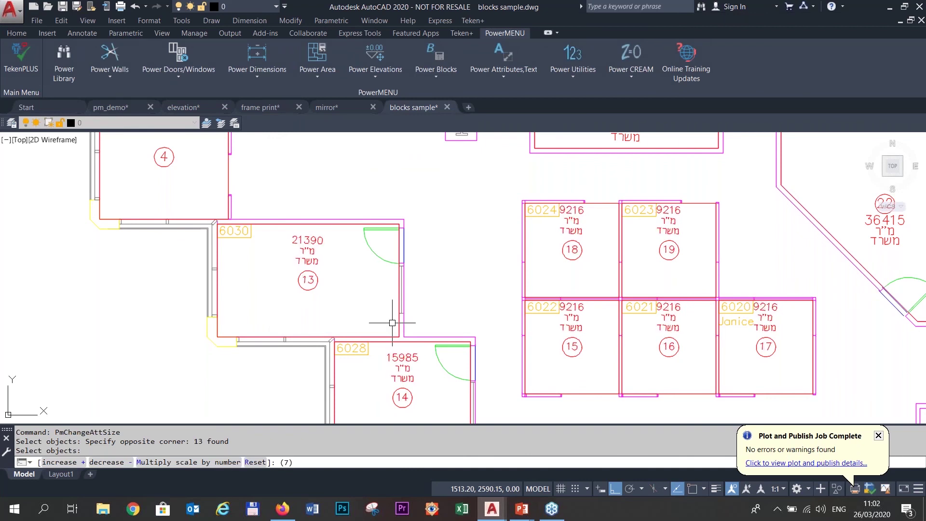
key("minus")
key("minus")
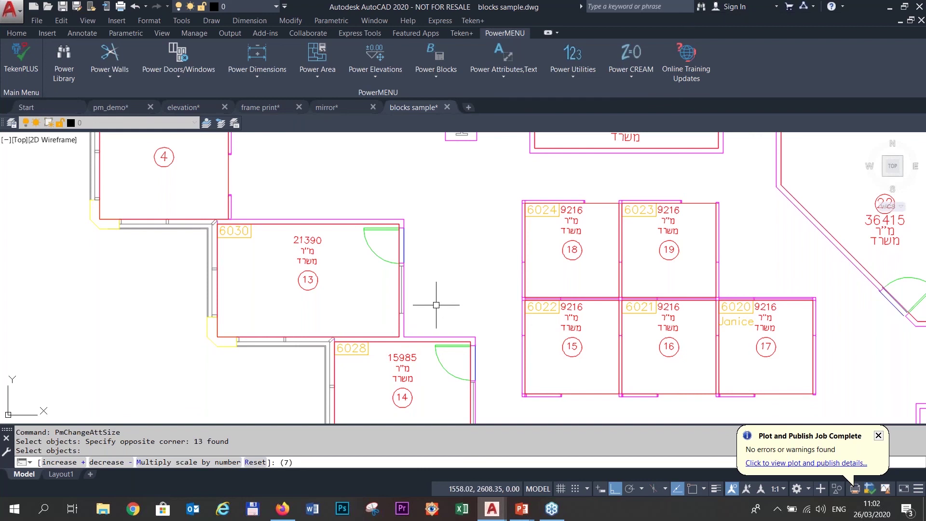
key("Escape")
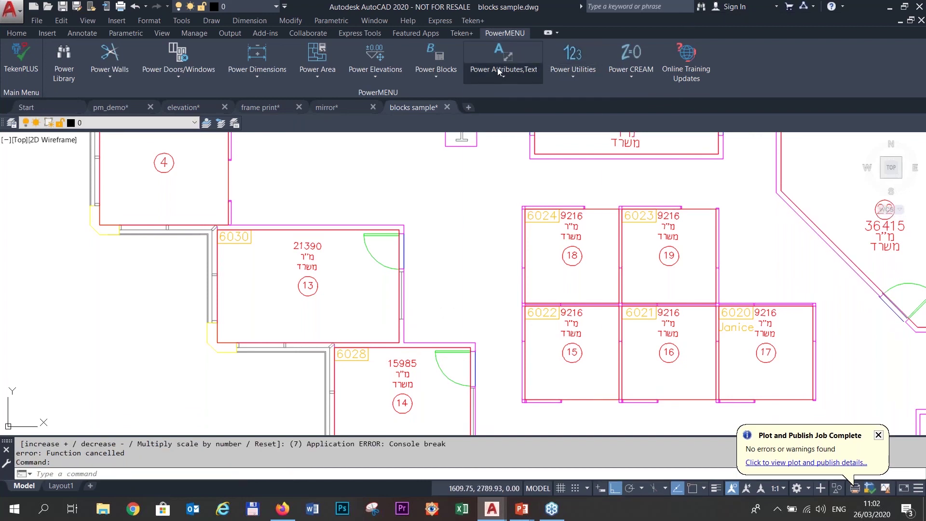
left_click(498, 71)
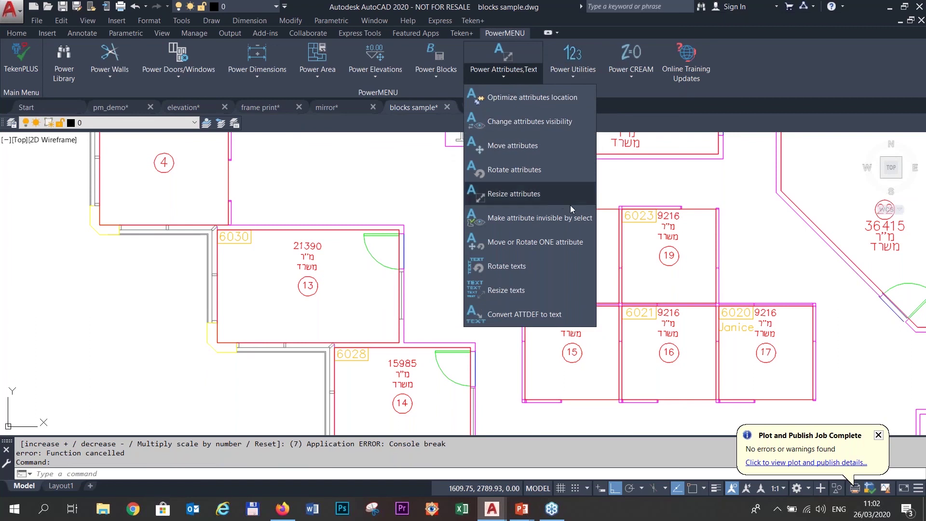
- Draw a small rectangle of lines (L) around room 13's area label text
left_click(540, 122)
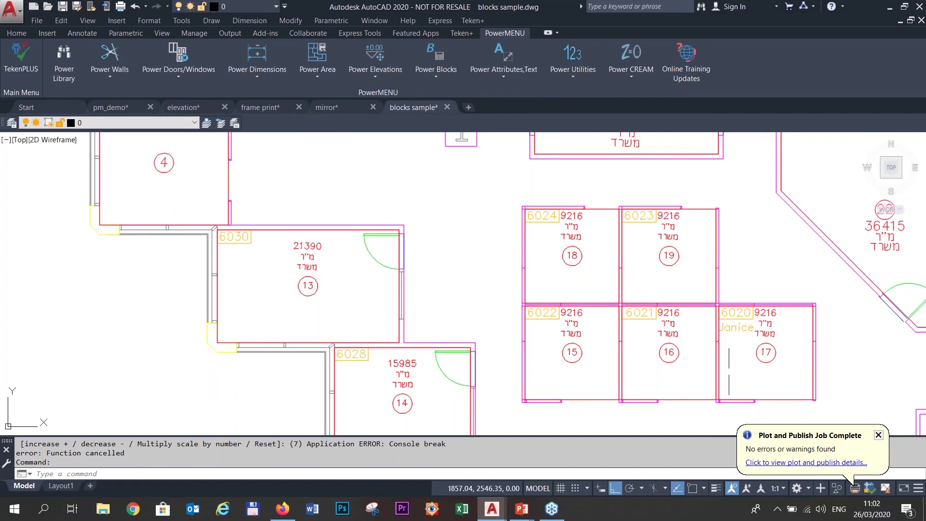
type("l")
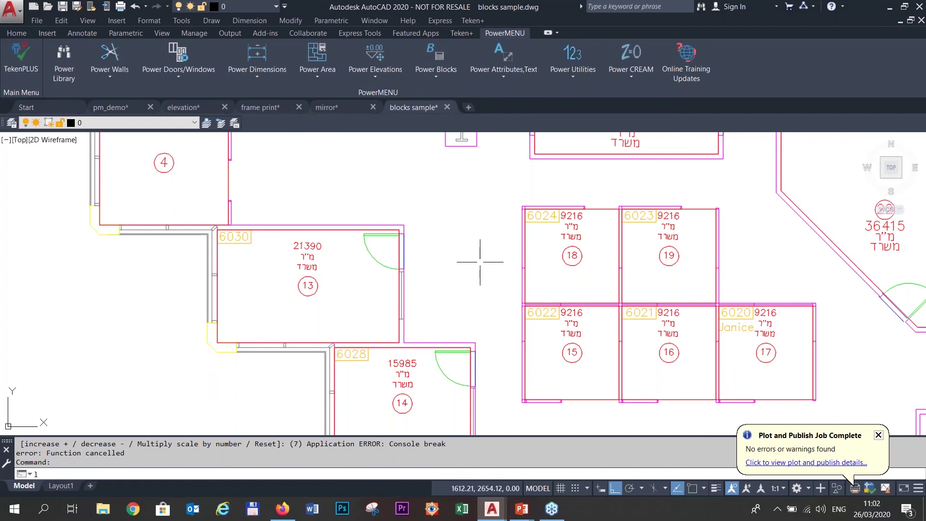
key("Return")
left_click(275, 243)
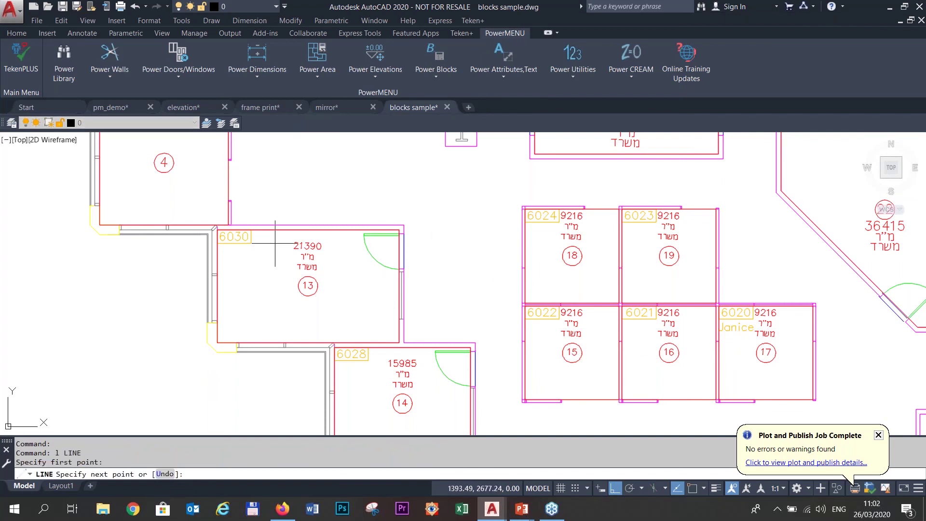
left_click(326, 270)
left_click(326, 270)
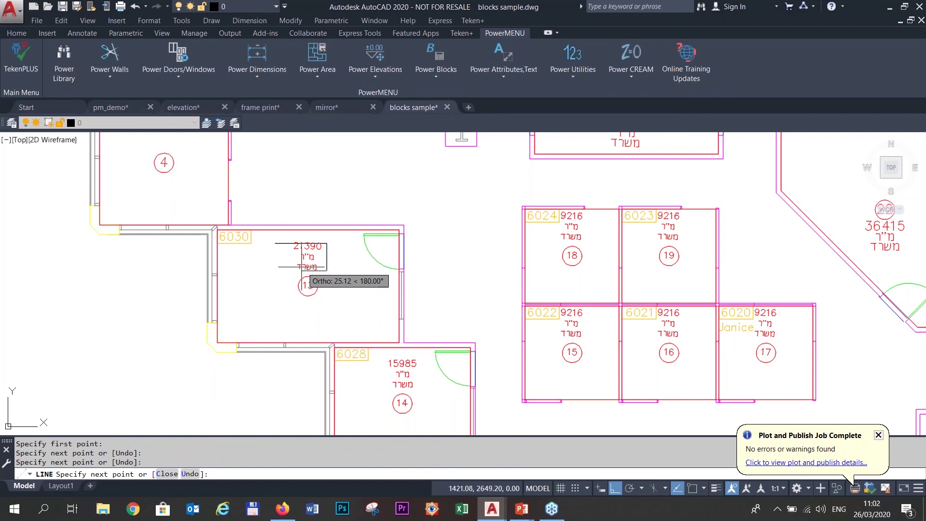
left_click(316, 243)
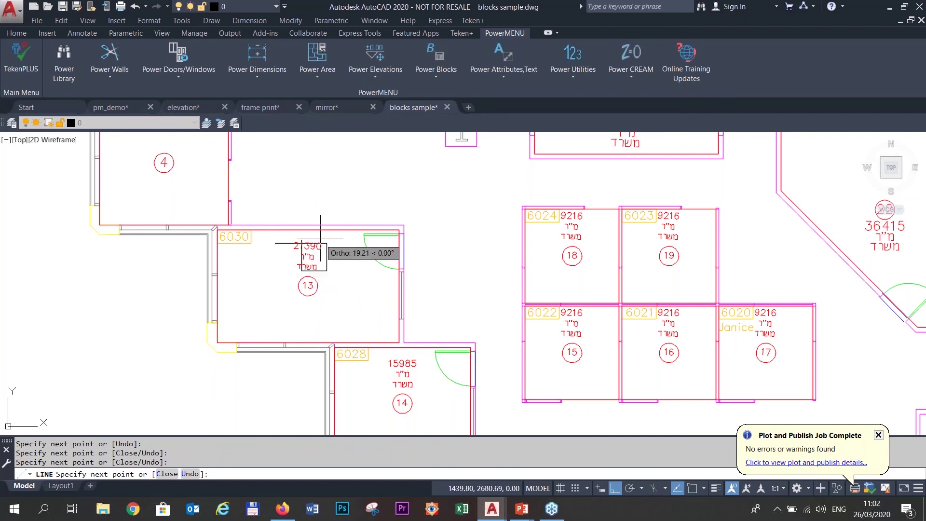
key("Return")
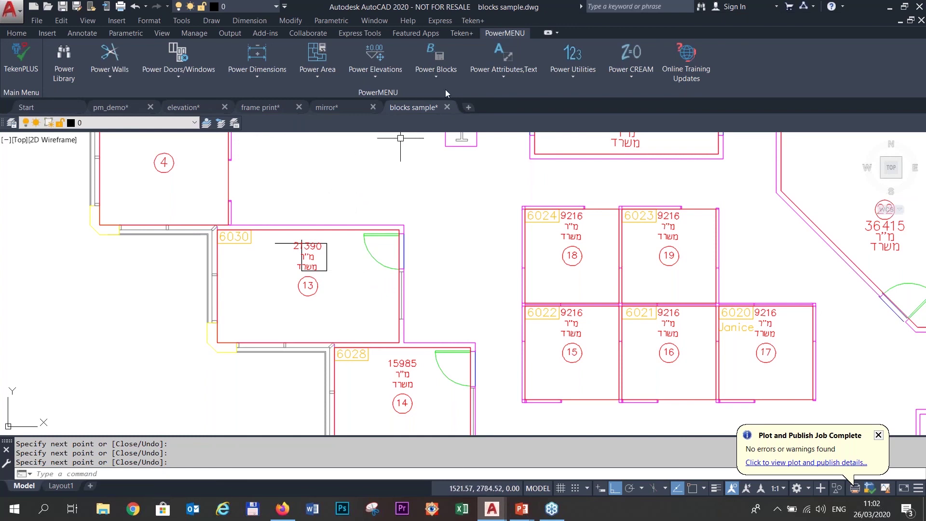
left_click(502, 78)
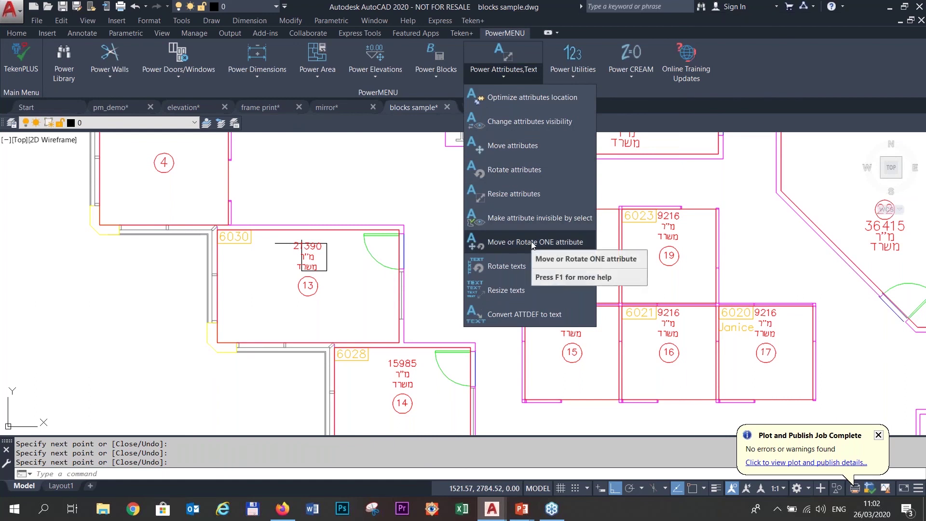
left_click(526, 98)
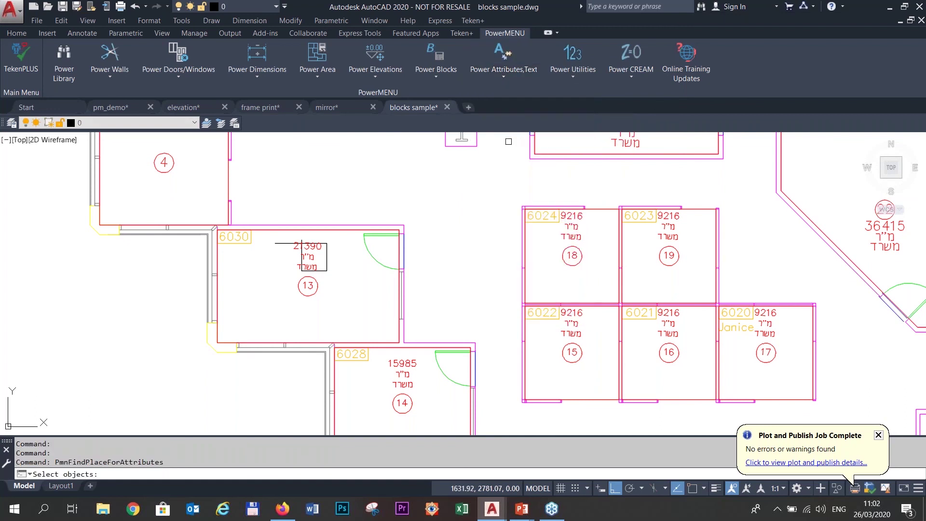
left_click(353, 247)
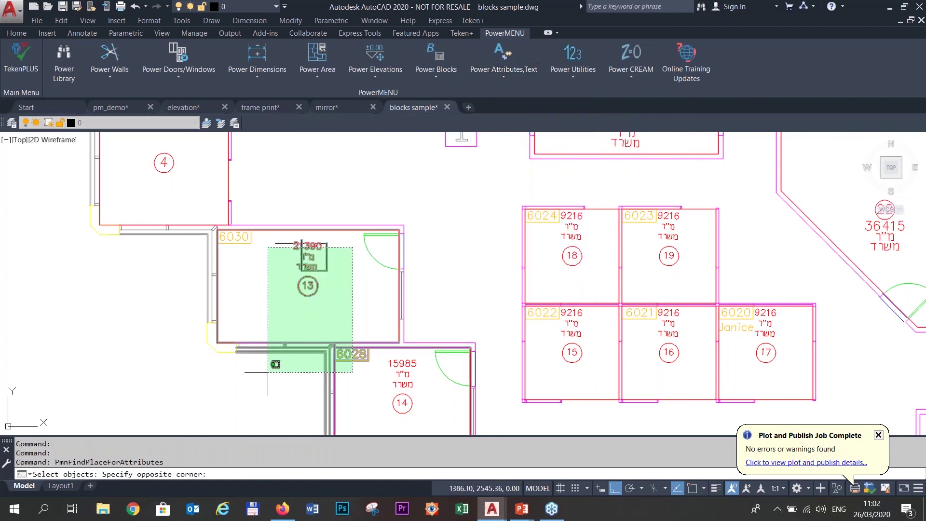
left_click(264, 335)
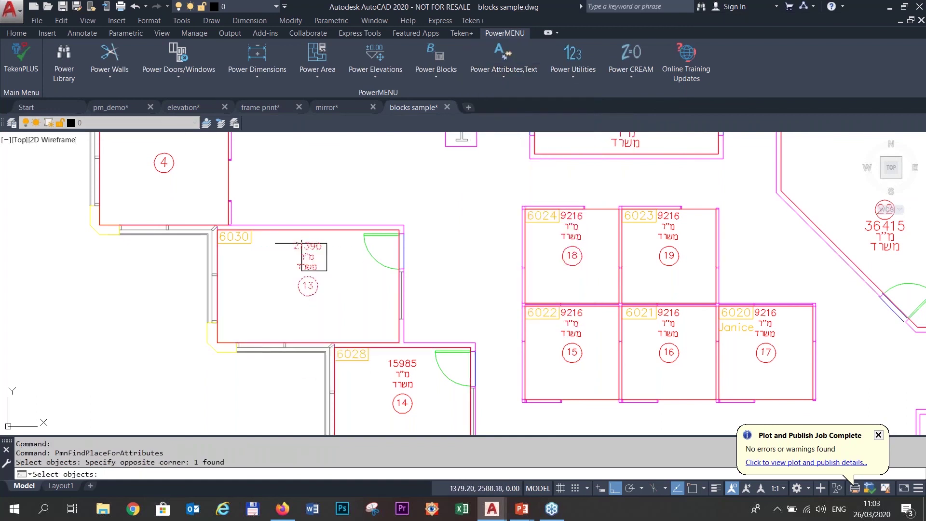
left_click(383, 426)
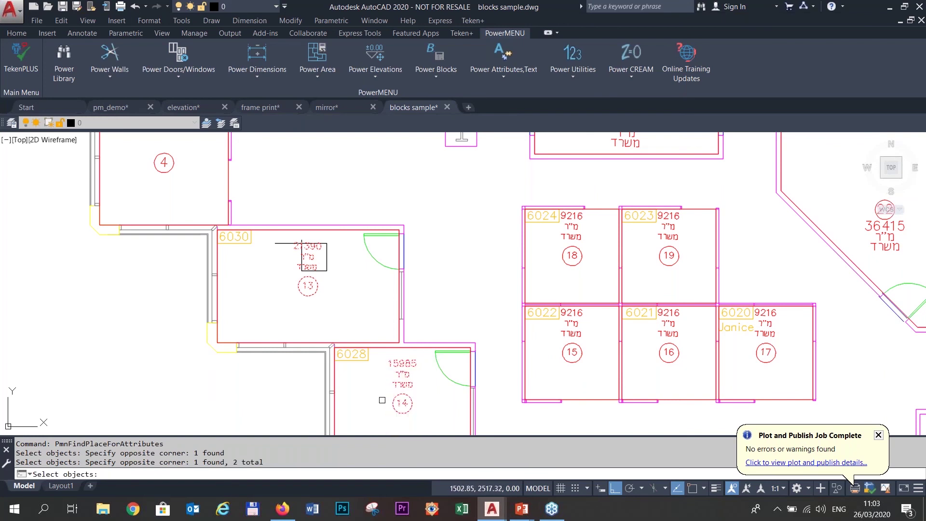
key("Return")
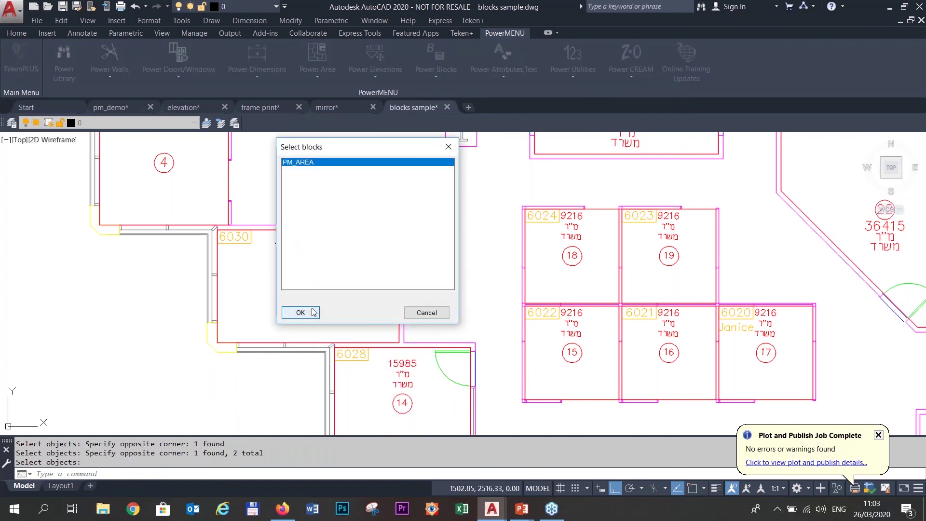
left_click(312, 314)
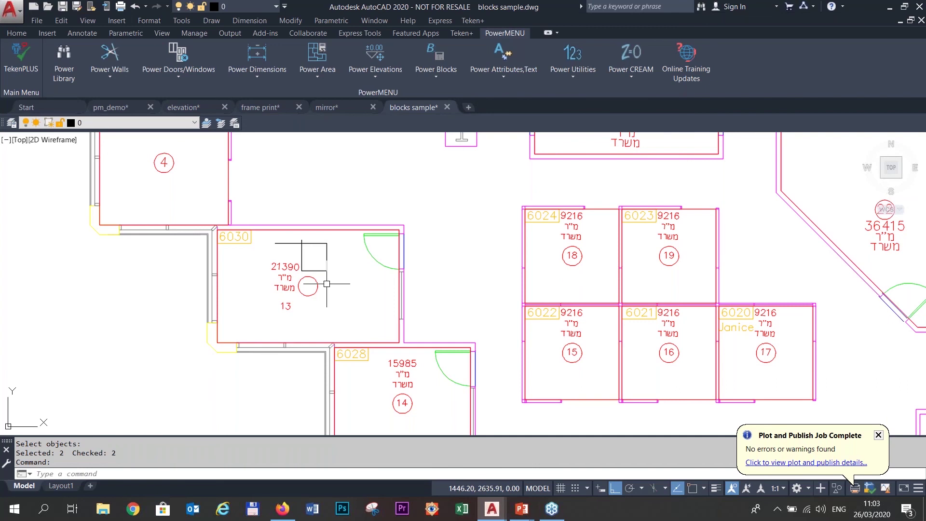
key("ctrl+z")
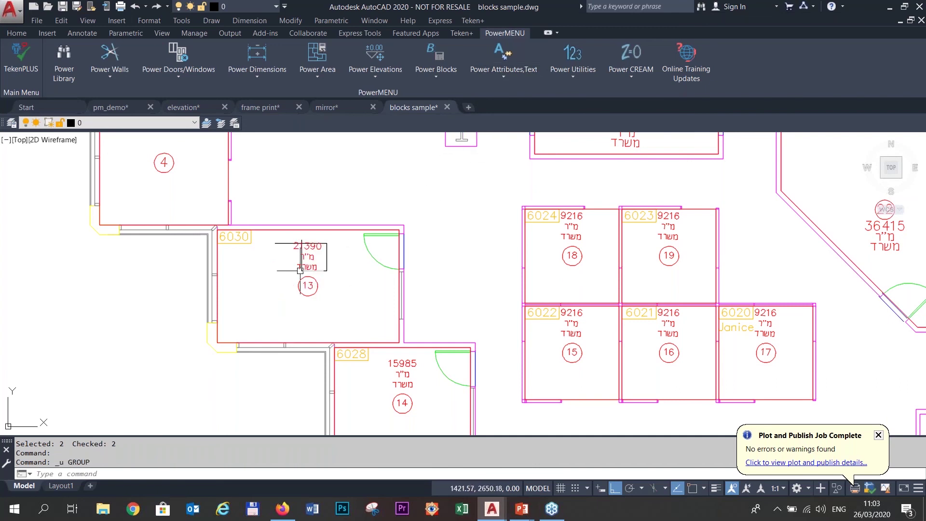
key("Escape")
- Make room 13's circled number and room 18's area value, unit and name texts invisible
left_click(502, 78)
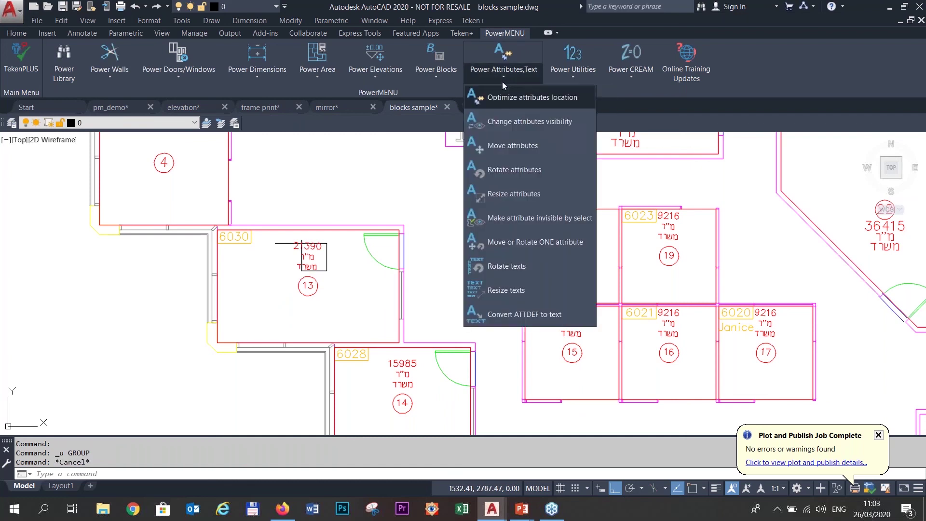
left_click(514, 221)
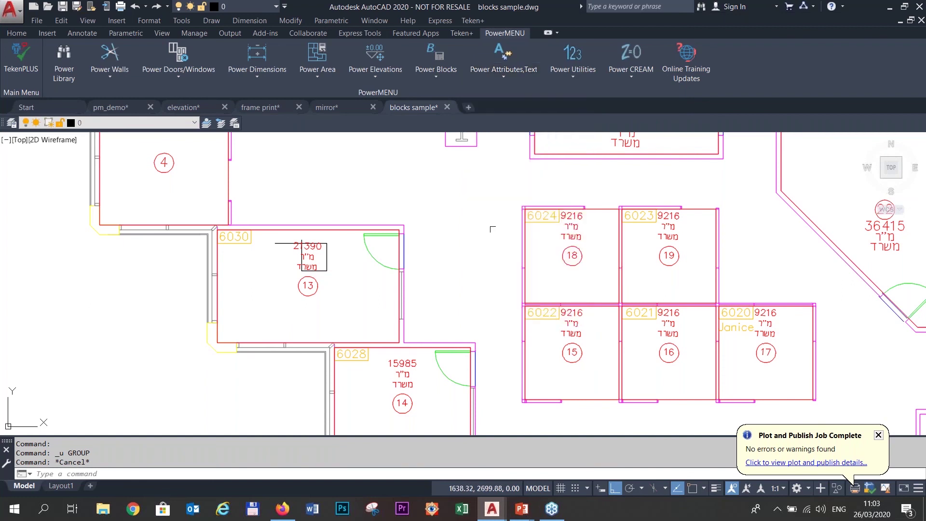
left_click(308, 286)
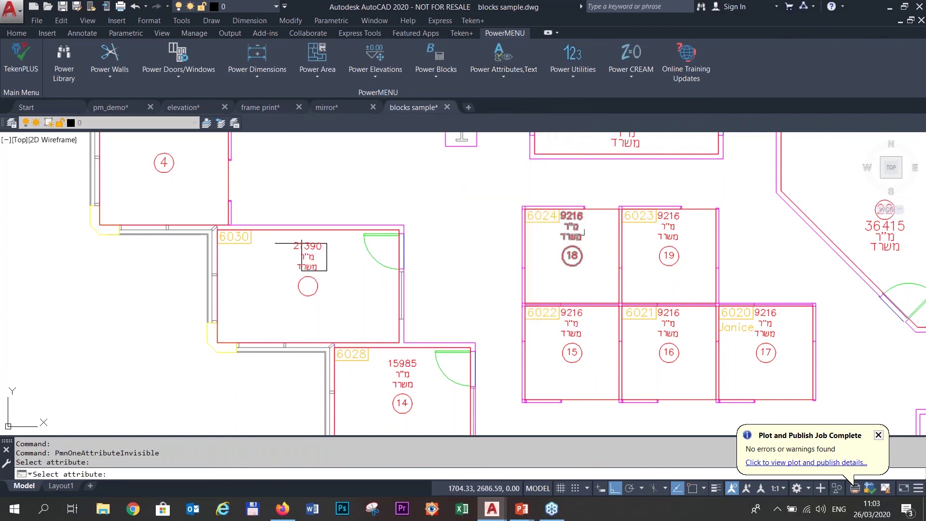
left_click(573, 218)
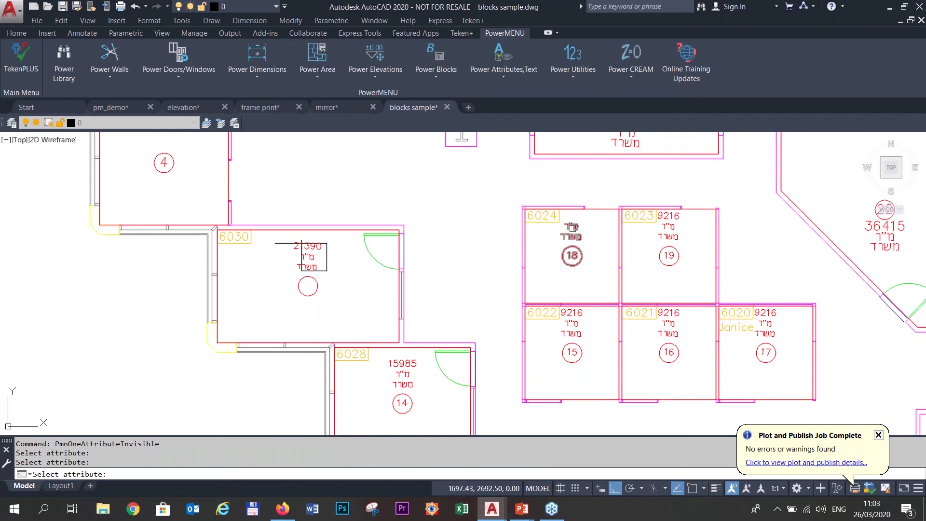
left_click(572, 228)
left_click(576, 237)
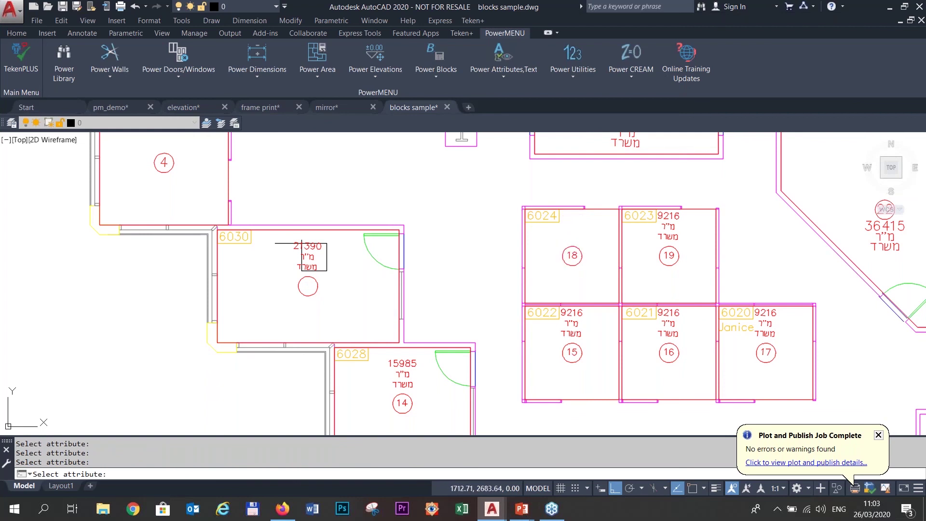
key("Return")
left_click(512, 77)
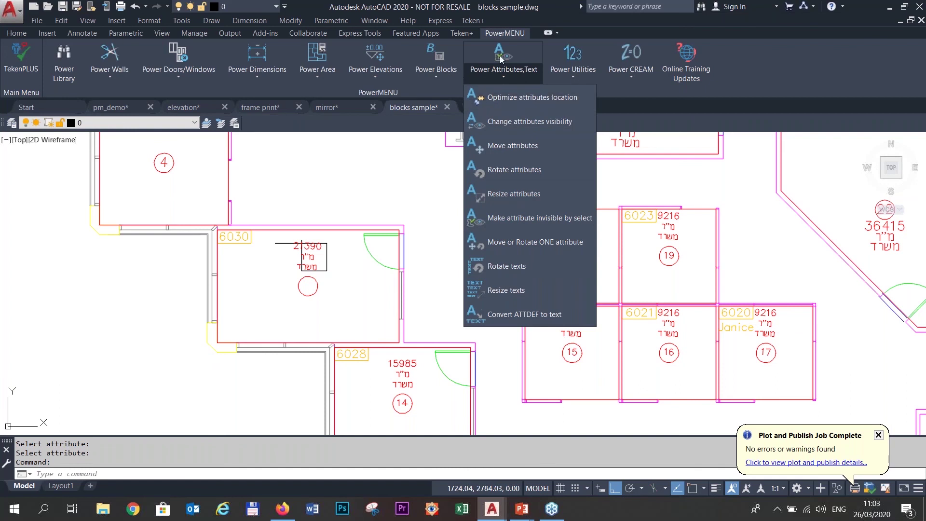
- Start Free numbering with a numbering step of 2
left_click(577, 79)
left_click(577, 78)
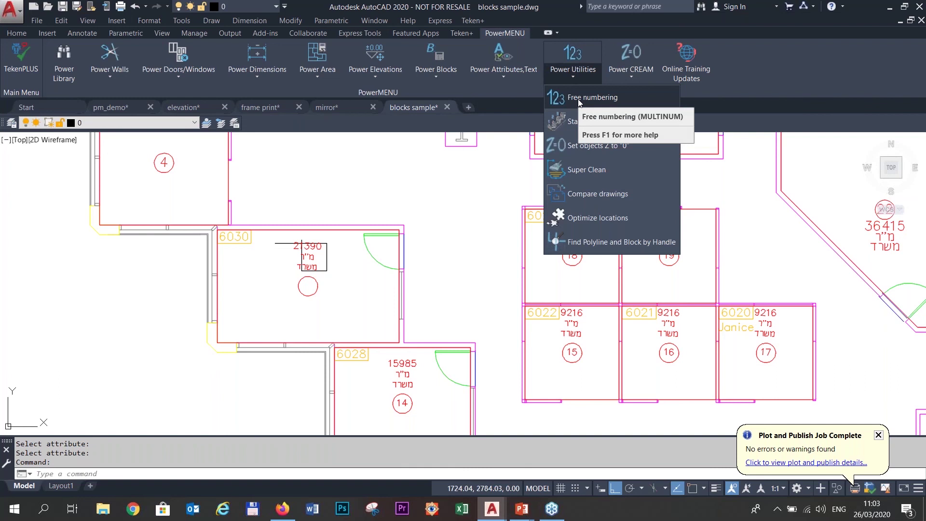
left_click(579, 99)
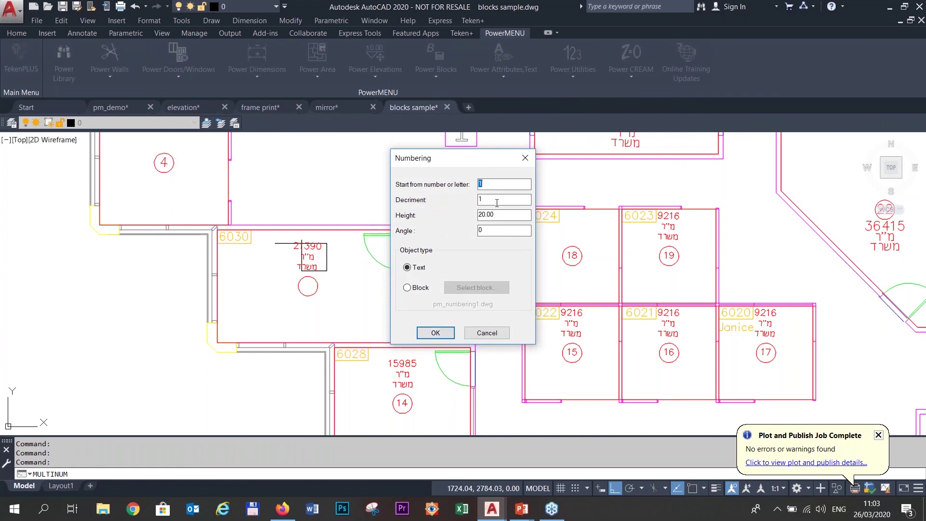
key("Tab")
type("2")
left_click(443, 338)
scroll(346, 307, "down", 5)
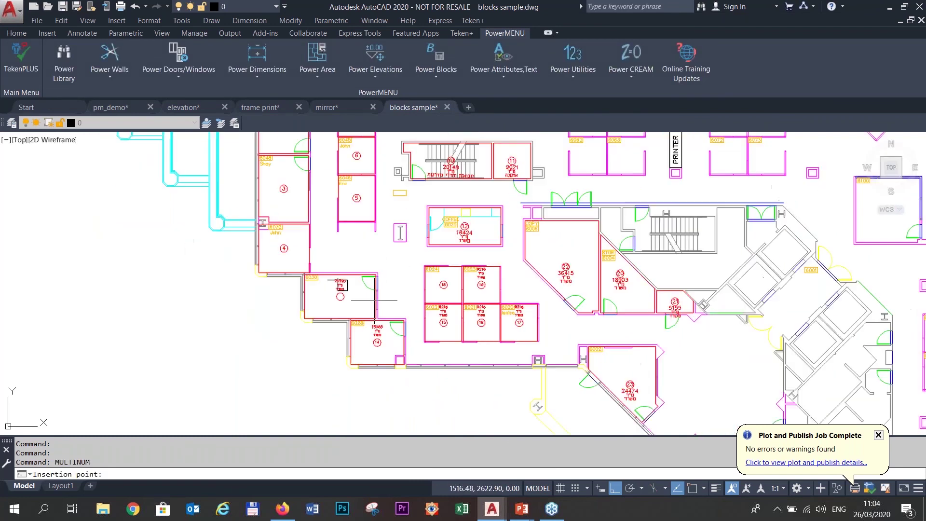
scroll(241, 328, "up", 2)
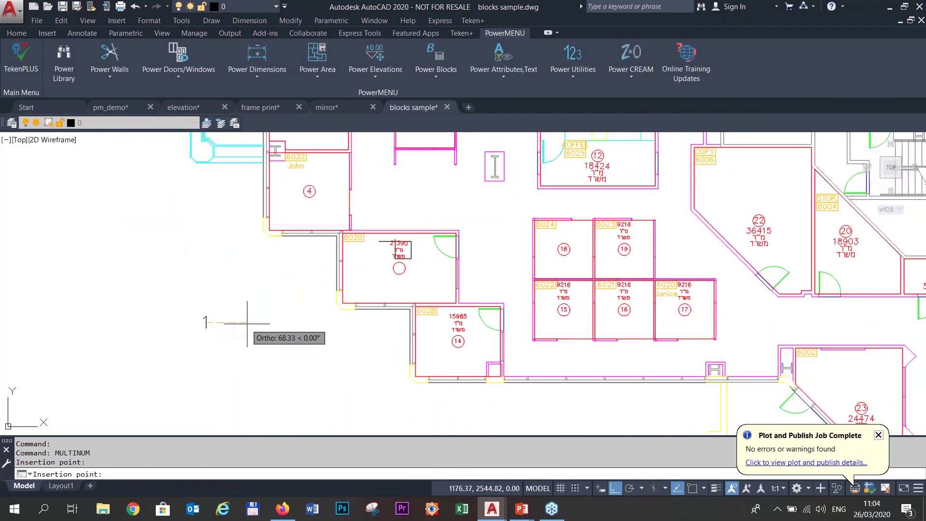
- Place the remaining numbers 11 and 13 below 9, then end the numbering
key("F8")
key("F8")
left_click(349, 328)
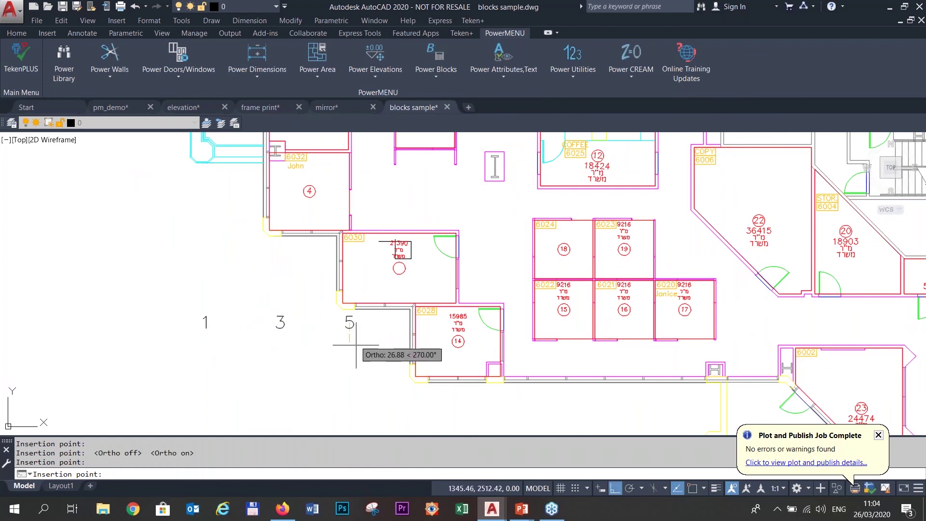
left_click(349, 385)
left_click(397, 385)
left_click(398, 419)
left_click(463, 419)
key("Escape")
scroll(435, 349, "down", 2)
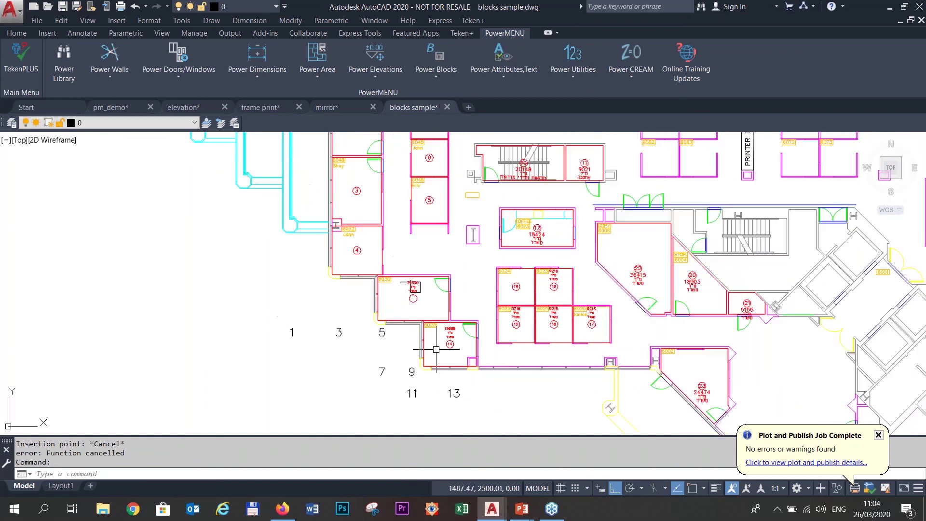
scroll(435, 349, "down", 2)
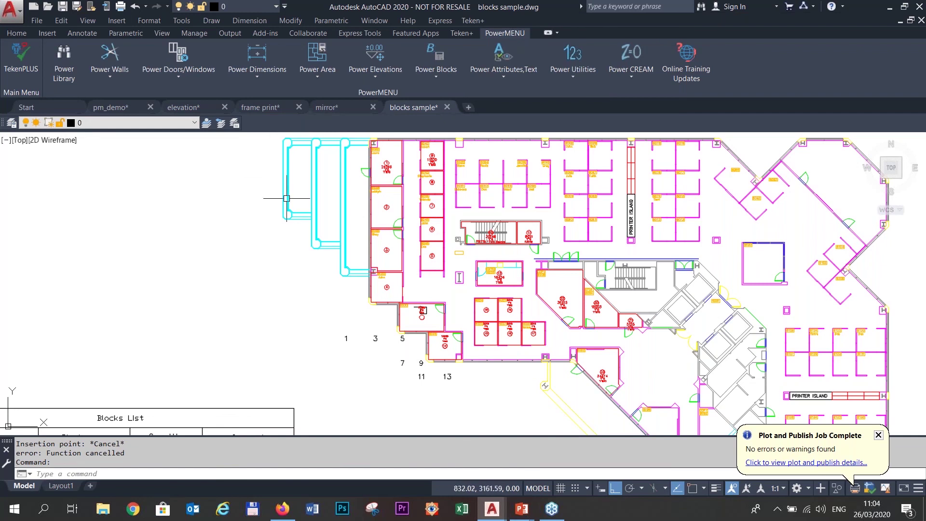
scroll(269, 177, "up", 4)
- Pan to the empty area beside the cyan walls and abandon a trial rectangle
middle_click_drag(283, 221, 558, 223)
key("Escape")
key("Escape")
key("Escape")
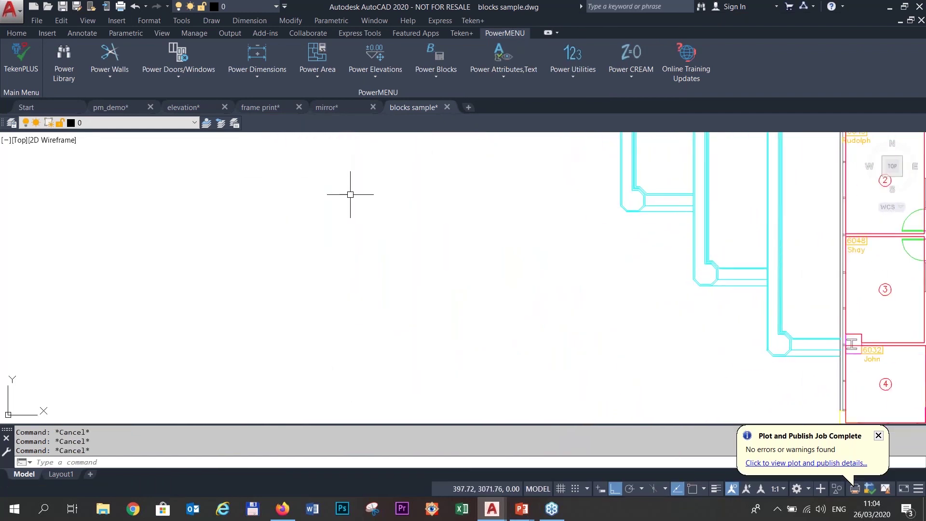
type("re")
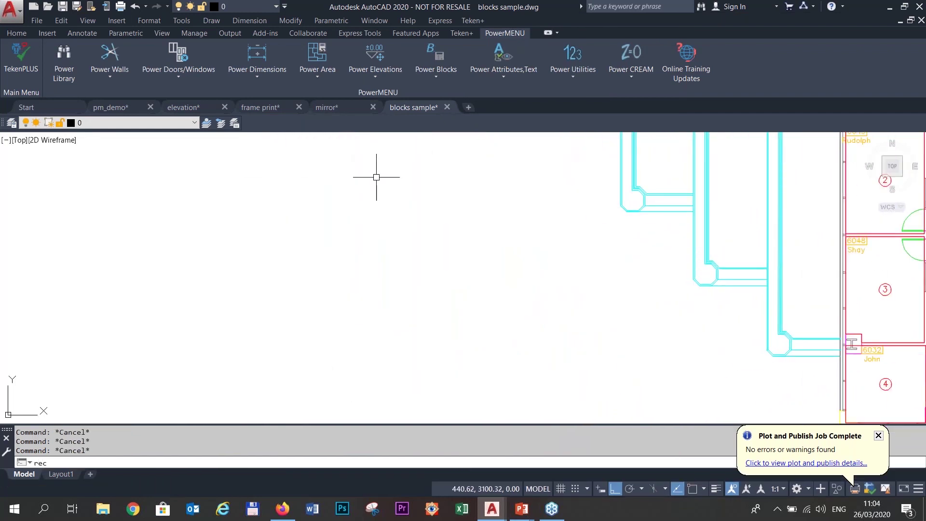
type("c")
key("Return")
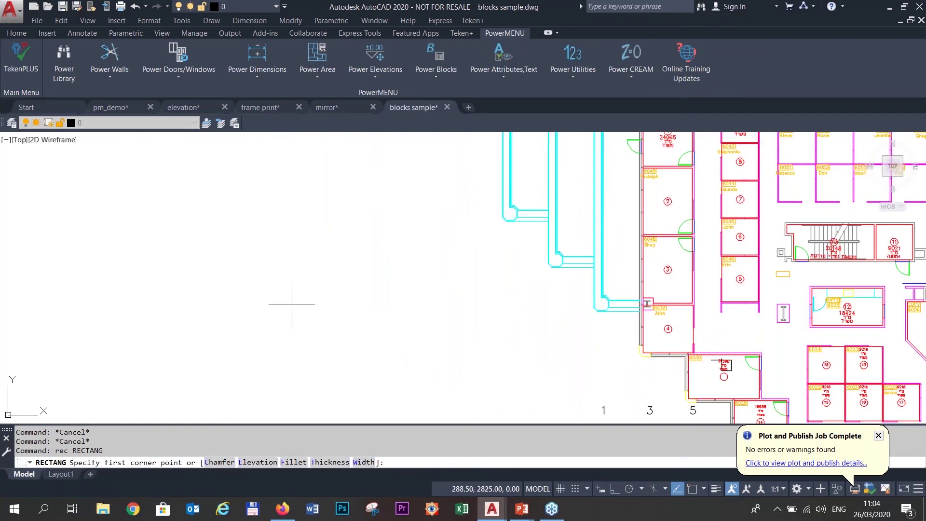
scroll(295, 270, "down", 2)
left_click(294, 305)
key("Escape")
key("Escape")
key("Escape")
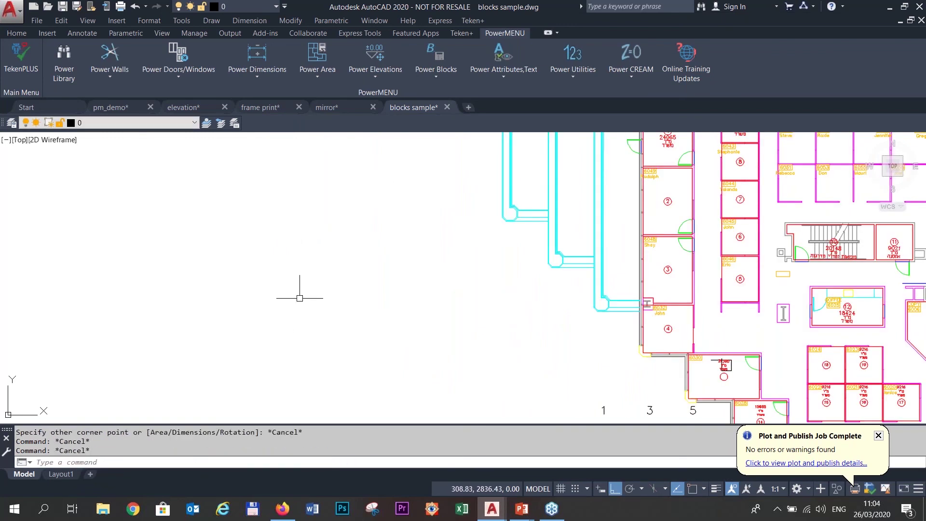
- Draw a three-point polyline step outline left of the cyan walls
type("pl")
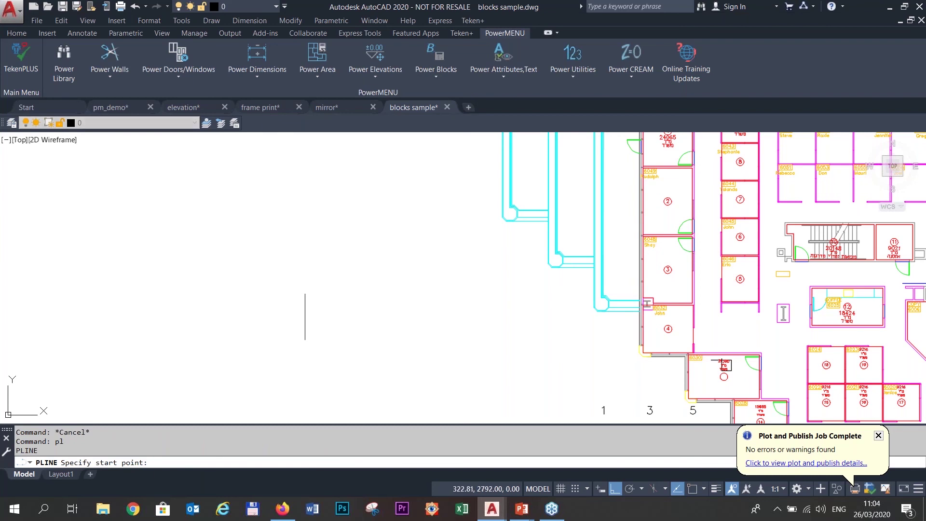
left_click(313, 319)
scroll(313, 318, "up", 2)
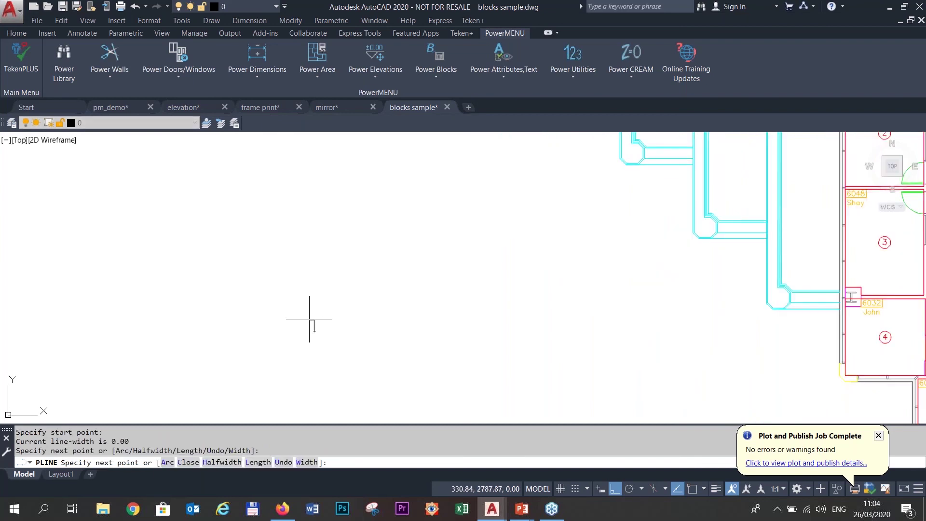
left_click(313, 318)
left_click(309, 314)
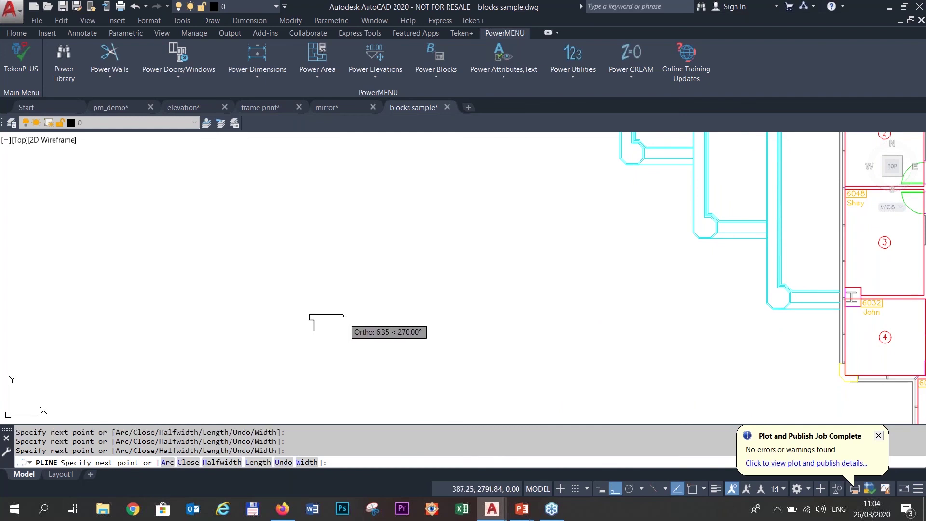
key("Escape")
scroll(703, 331, "down", 4)
scroll(703, 331, "up", 4)
key("Escape")
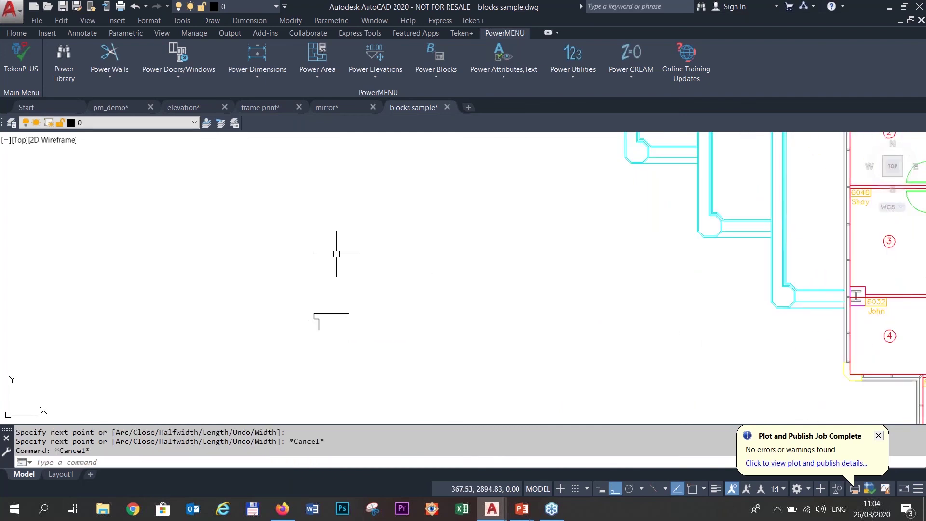
- Try a two-step Staircase numbering from the step outline, then undo it
left_click(579, 80)
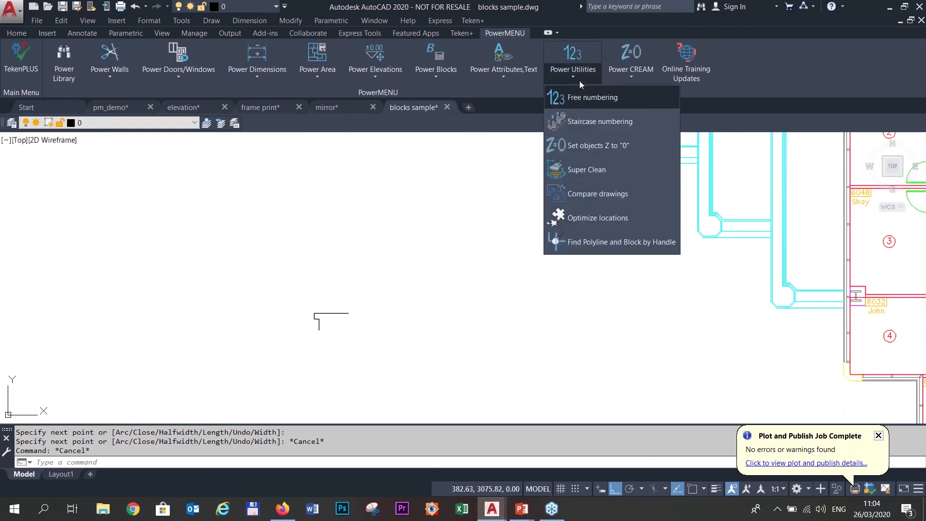
left_click(586, 124)
left_click(437, 303)
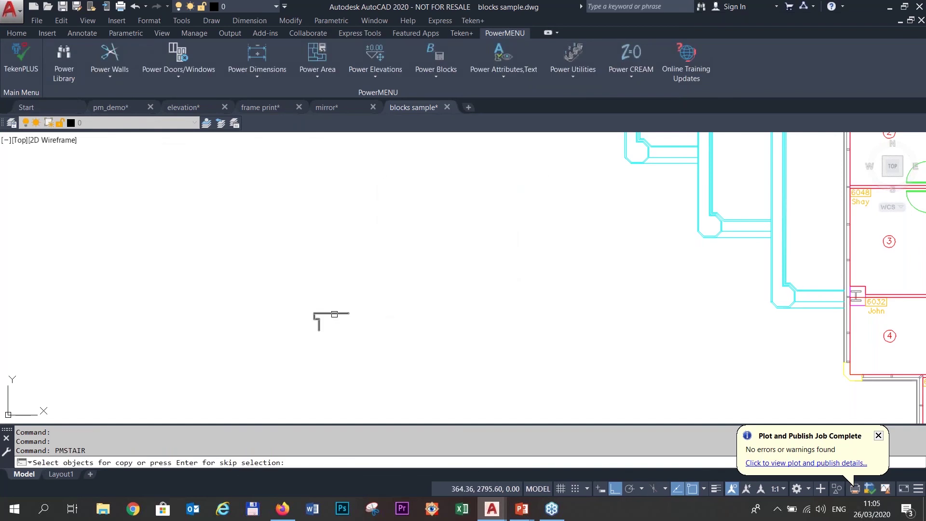
left_click(335, 314)
left_click(318, 329)
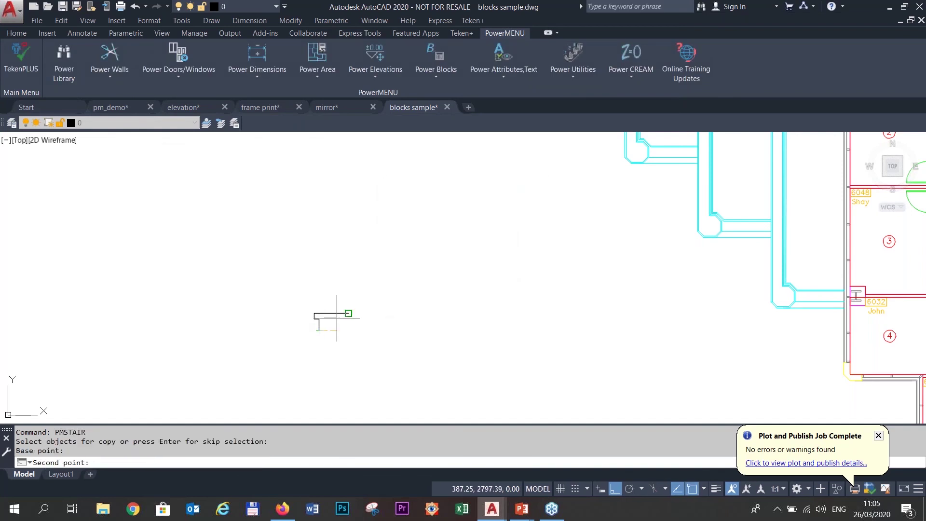
left_click(344, 313)
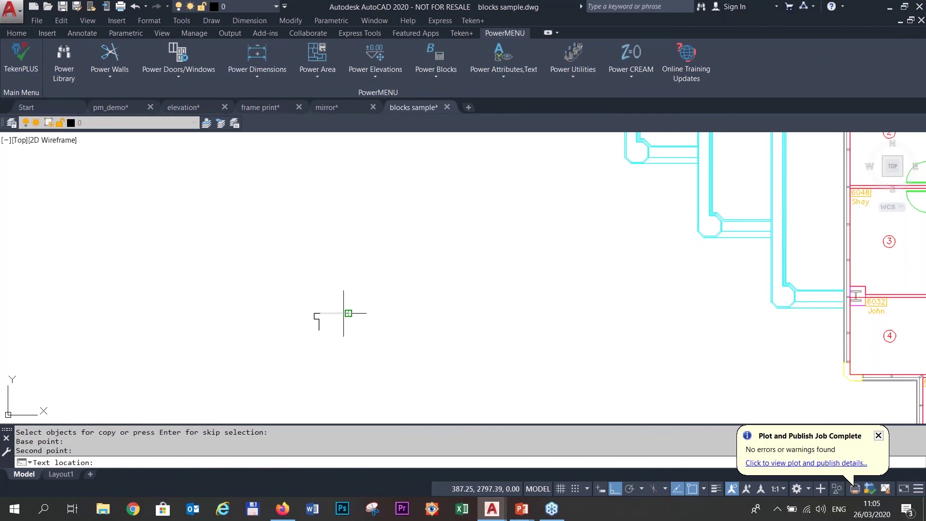
left_click(326, 295)
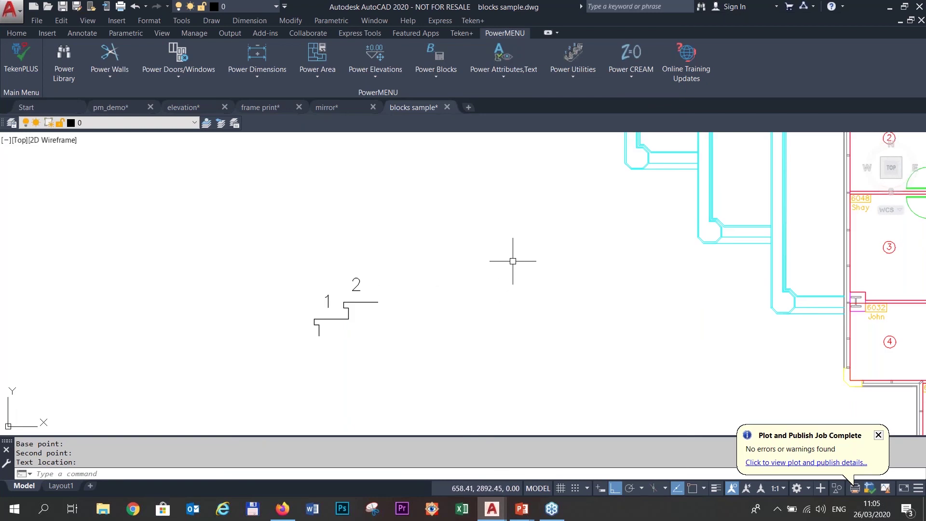
key("ctrl+z")
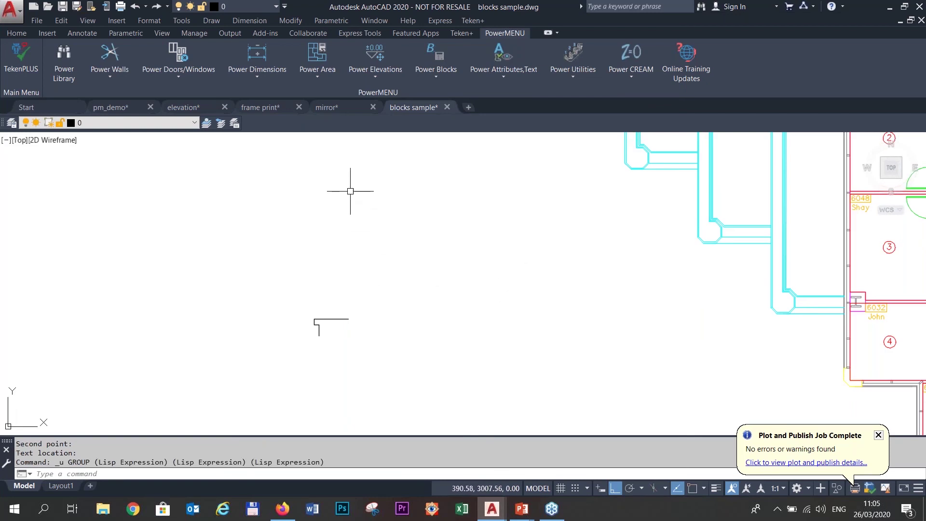
- Rerun Staircase numbering with 15 steps, numbered 23 through 37 rising diagonally
left_click(574, 79)
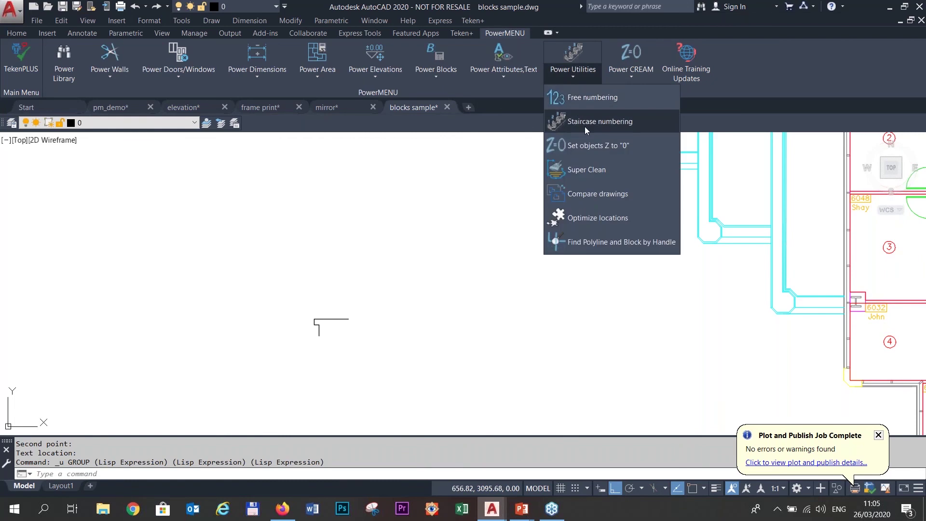
left_click(585, 128)
left_click(515, 218)
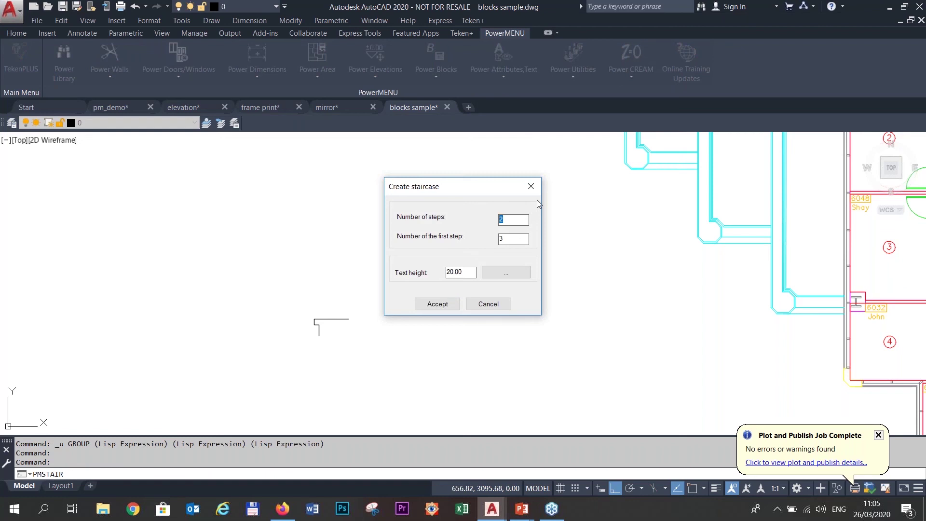
type("15")
left_click(445, 298)
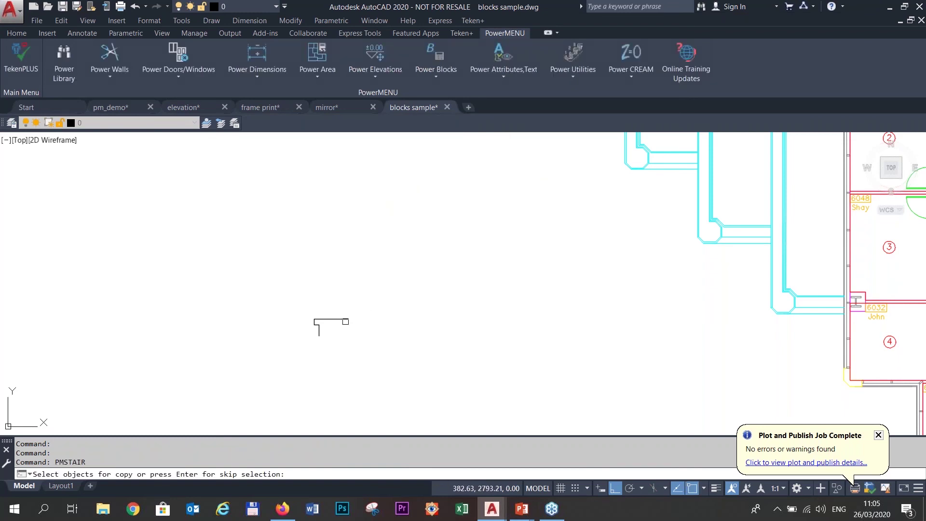
key("Return")
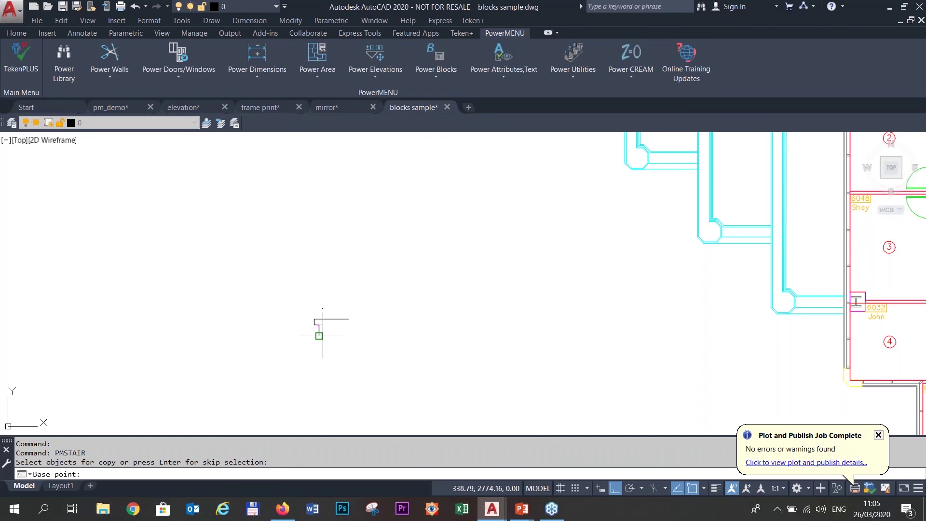
left_click(320, 334)
left_click(343, 320)
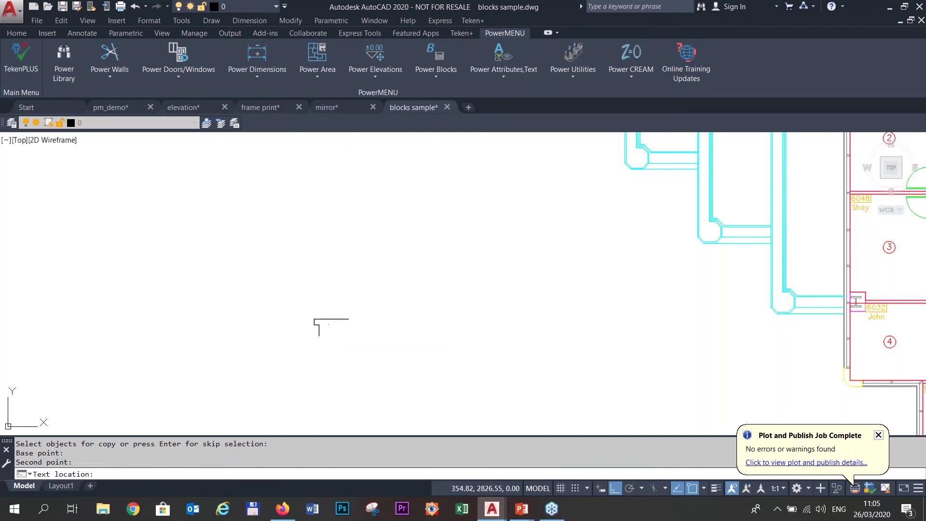
left_click(328, 303)
scroll(397, 308, "down", 3)
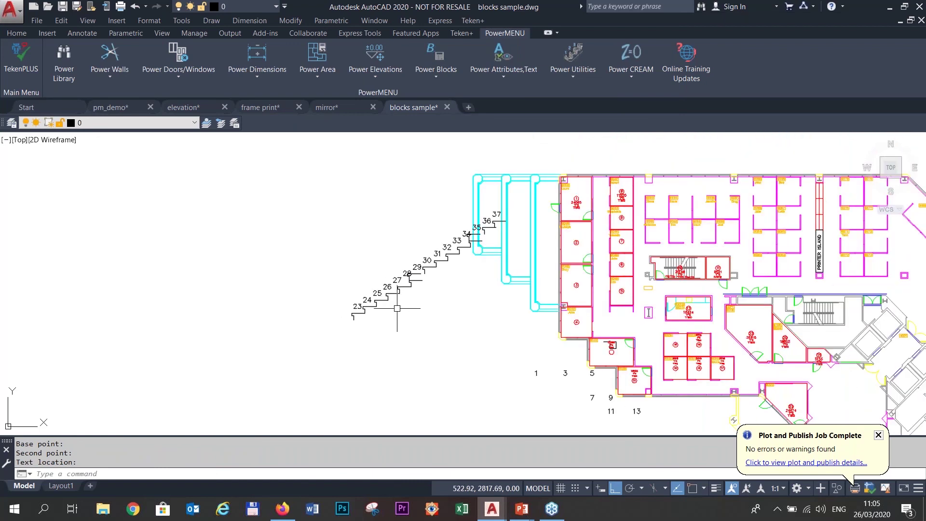
scroll(397, 308, "up", 1)
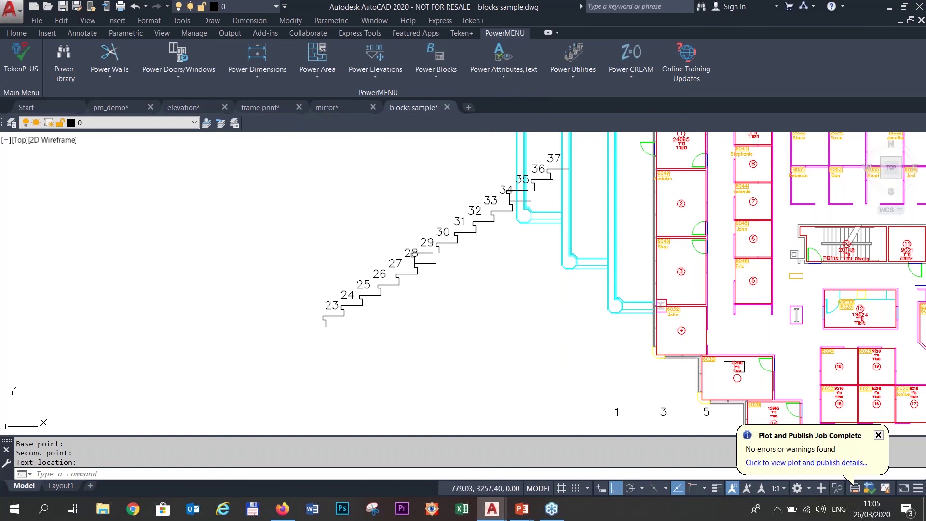
- Add diagonal stair number labels 38 to 51 left of the staircase, without step outlines
left_click(574, 83)
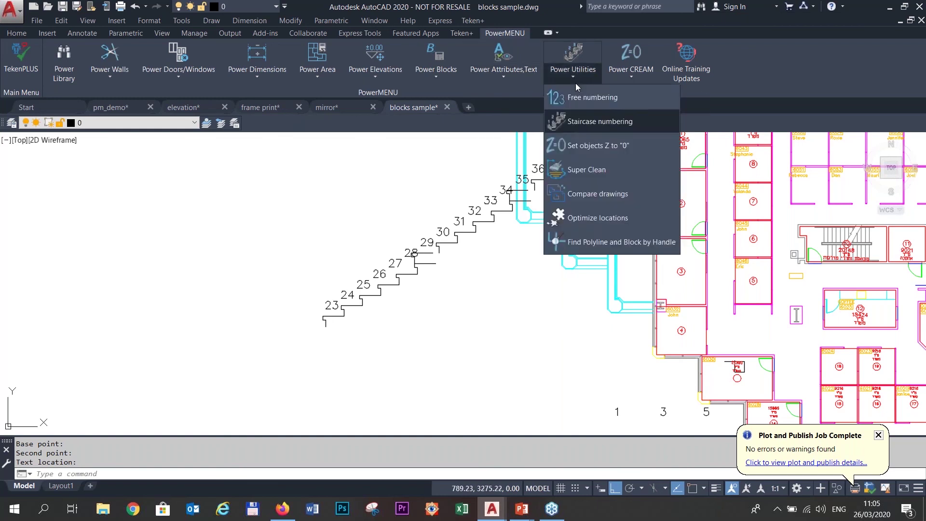
left_click(577, 121)
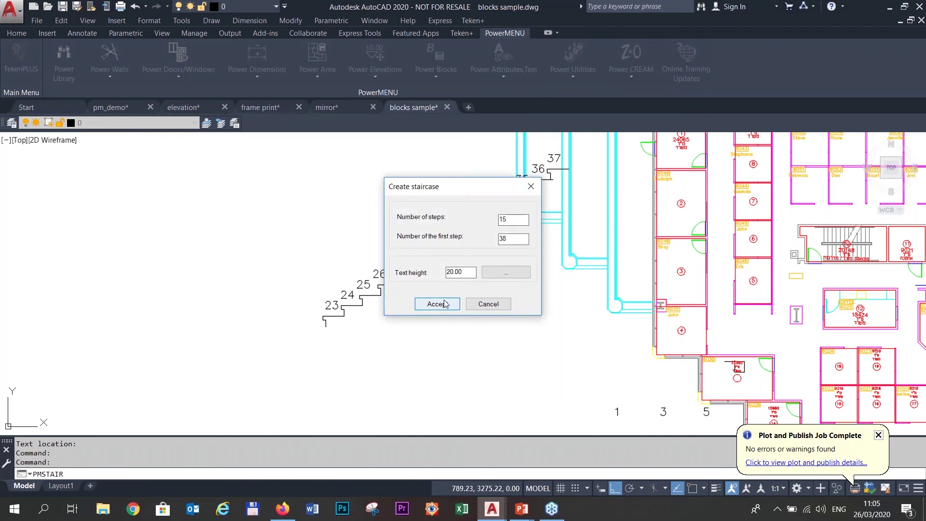
left_click(444, 307)
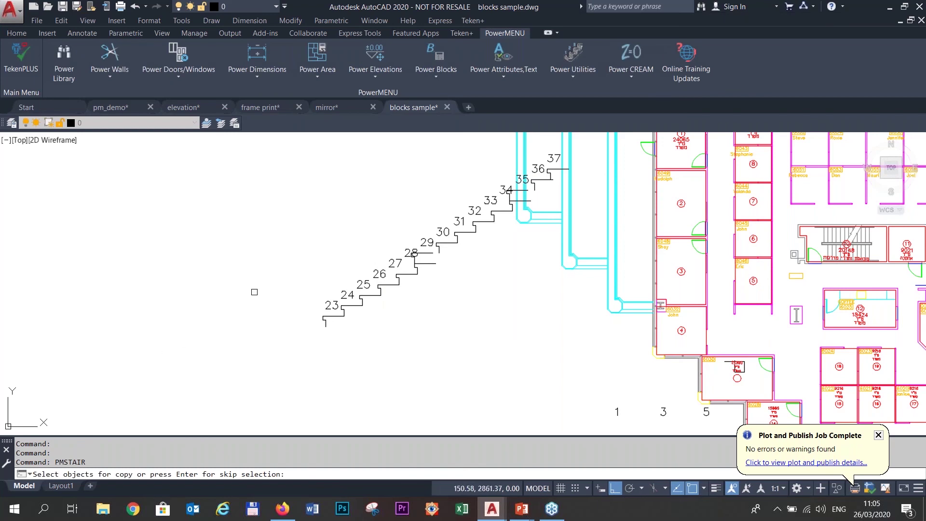
key("Return")
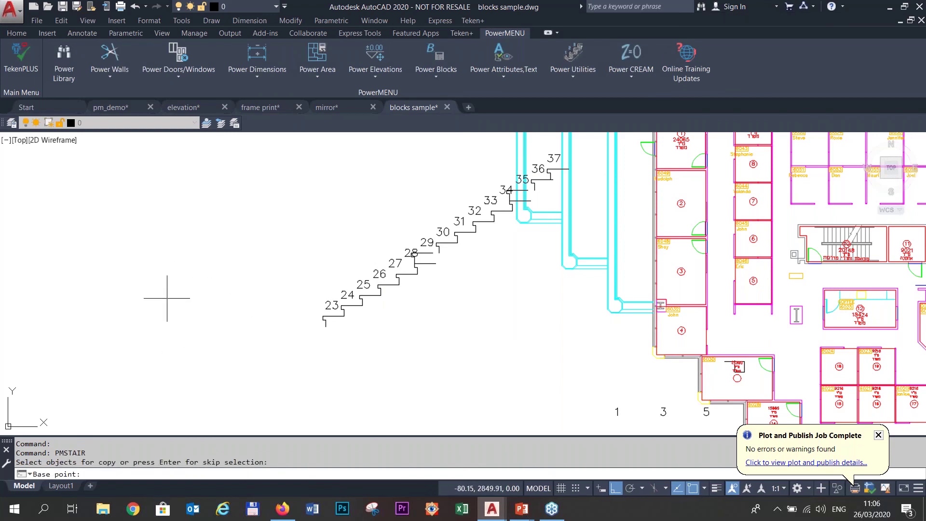
left_click(166, 298)
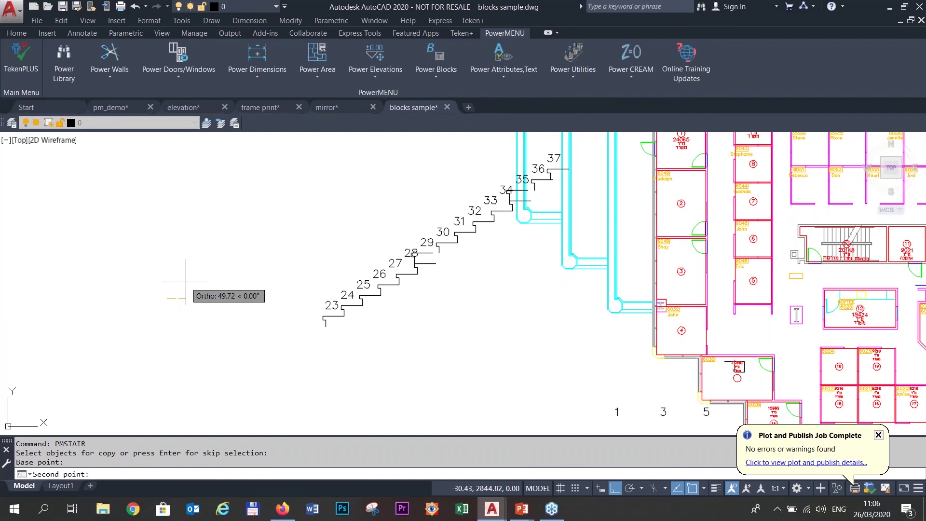
key("F8")
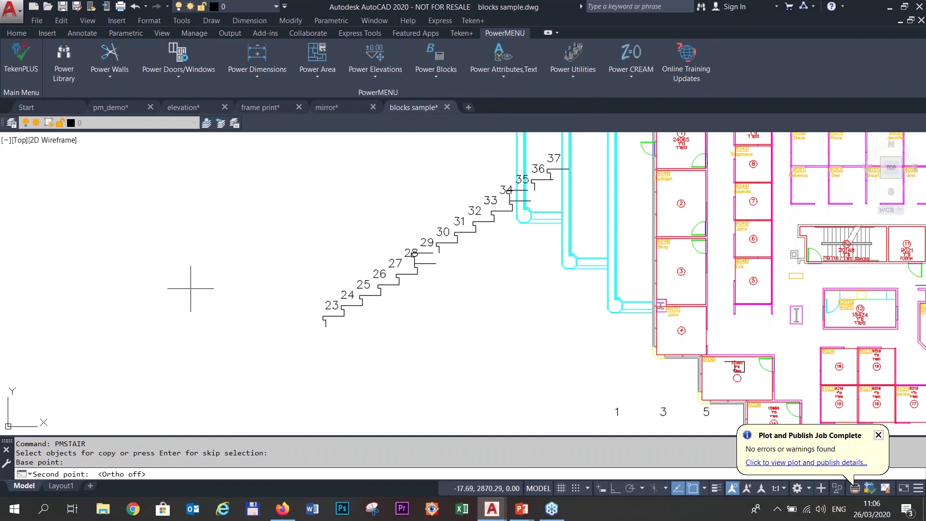
left_click(191, 289)
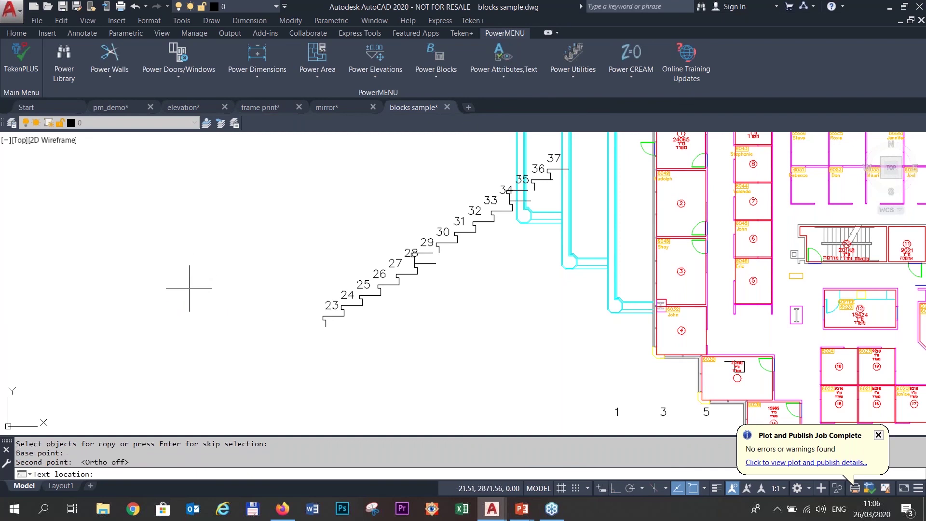
left_click(190, 289)
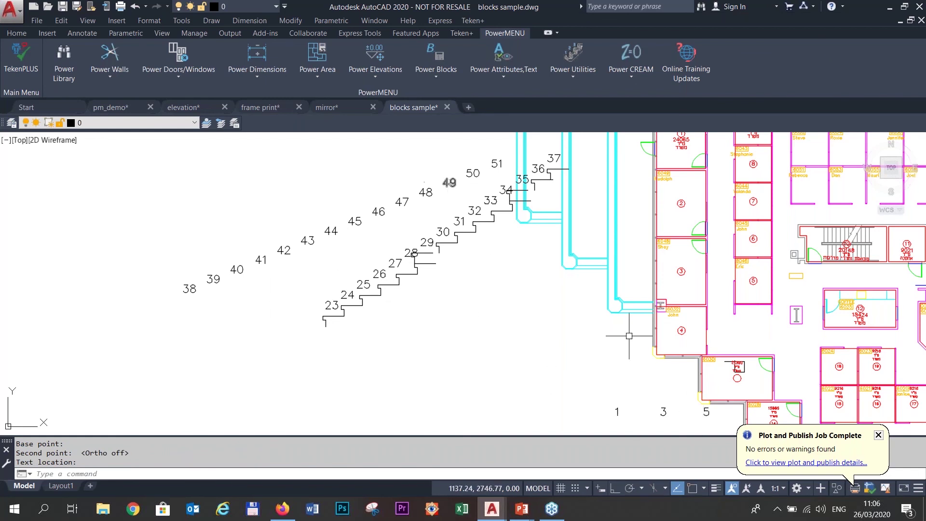
left_click(582, 80)
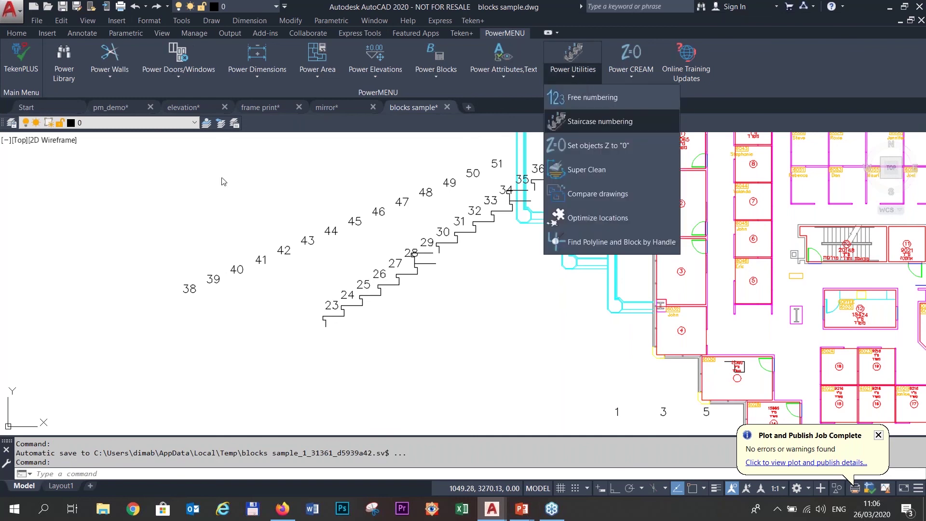
key("Escape")
key("Escape")
key("Escape")
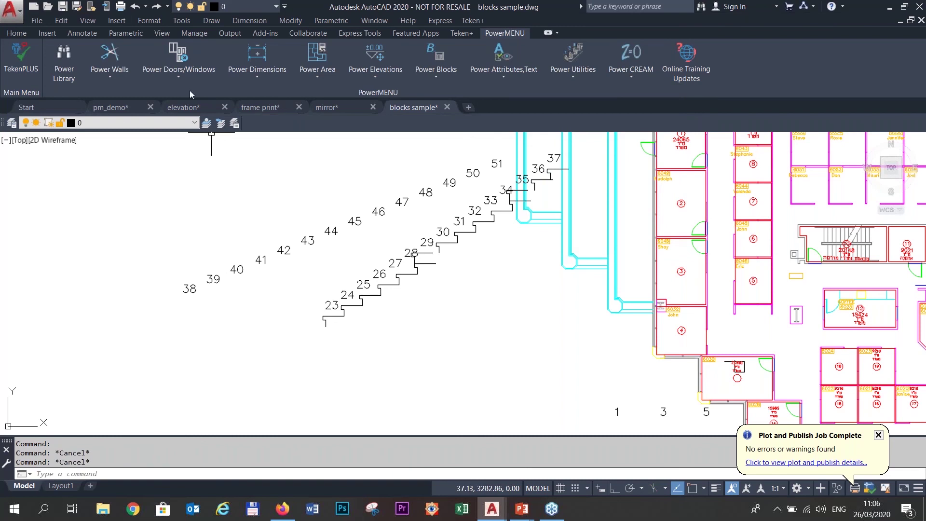
- Open smaker_demo.dwg from the sample folder in a new tab
left_click(47, 22)
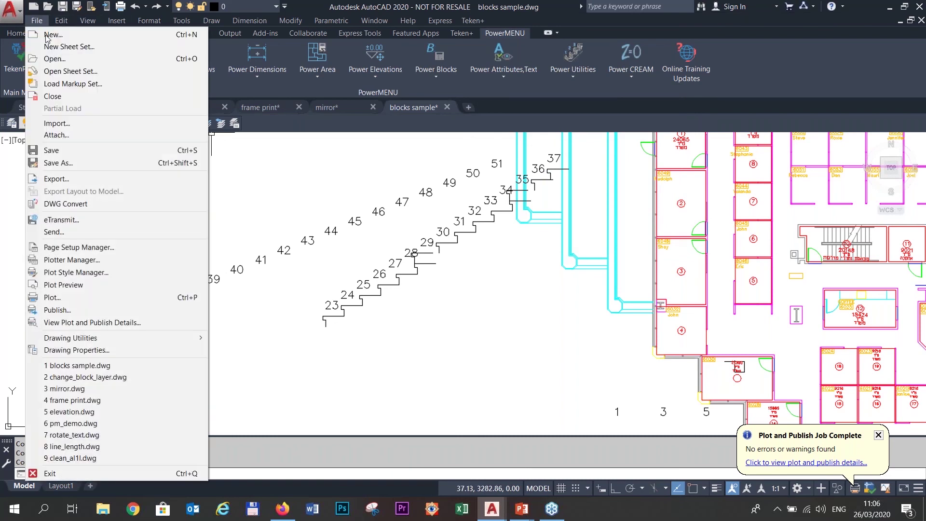
key("Escape")
left_click(63, 60)
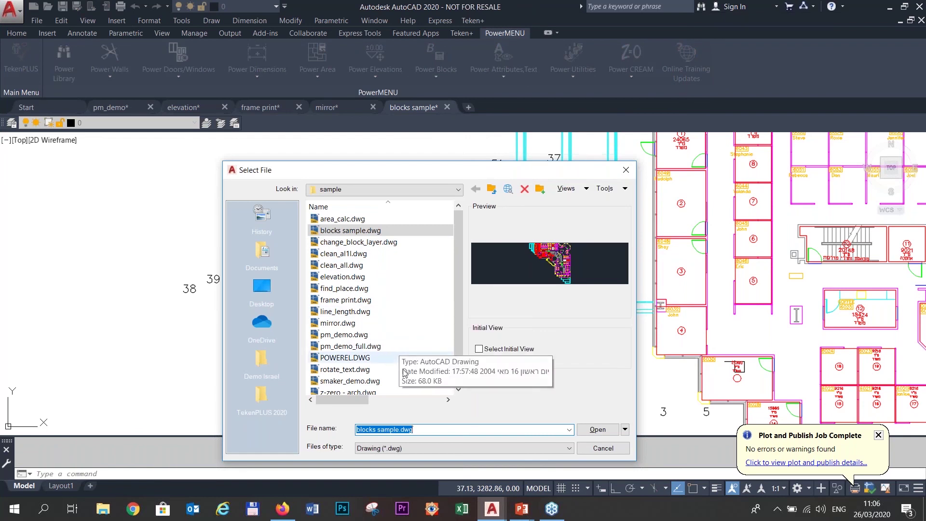
left_click(377, 381)
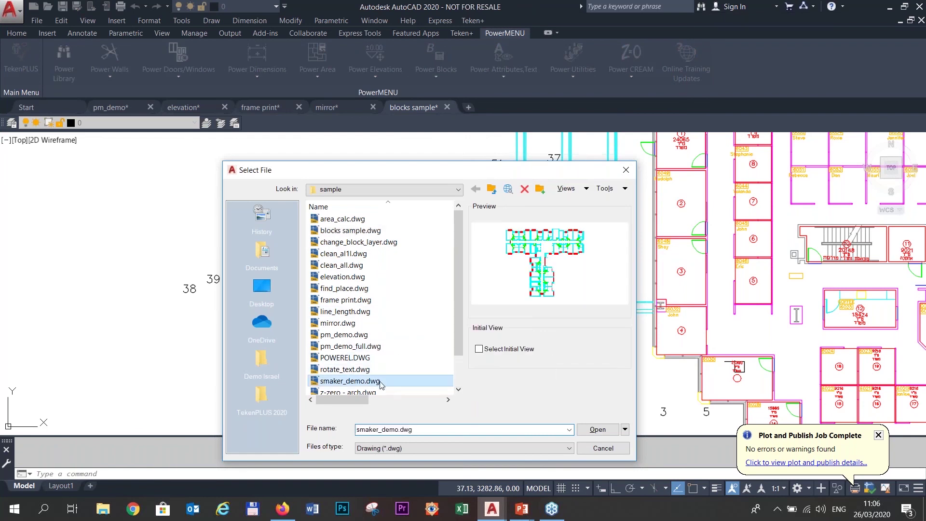
left_click(611, 434)
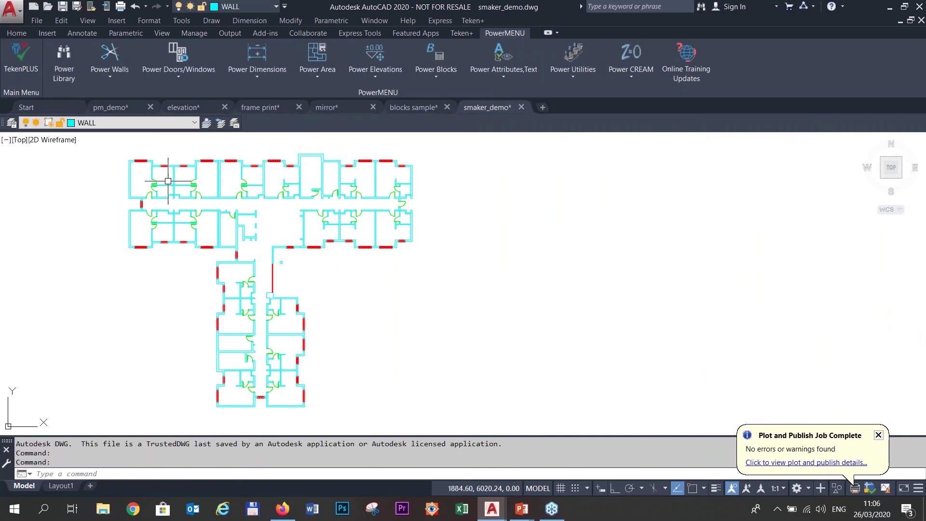
scroll(169, 182, "up", 5)
scroll(166, 222, "down", 1)
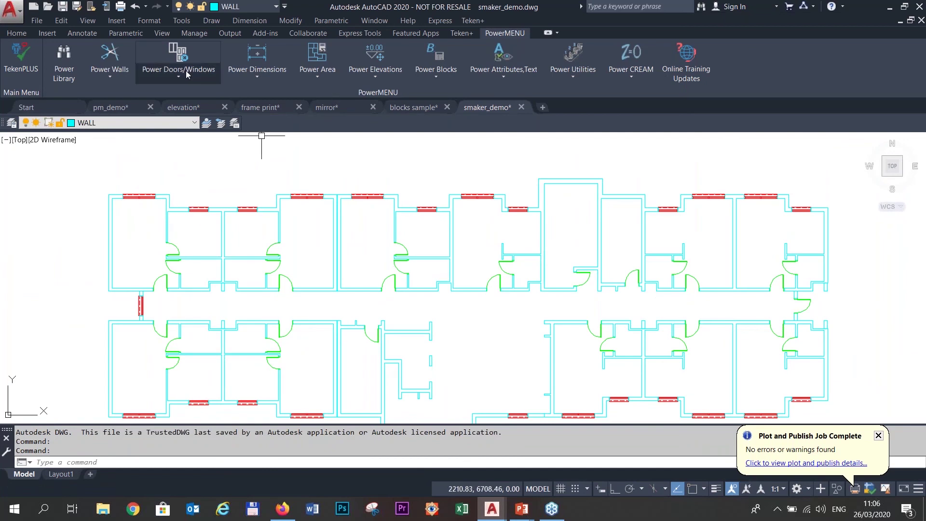
left_click(113, 82)
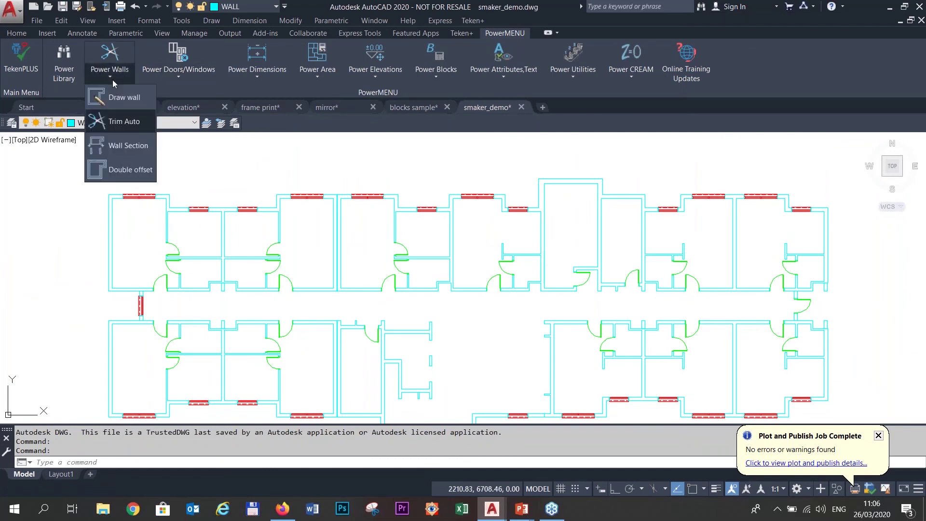
left_click(135, 148)
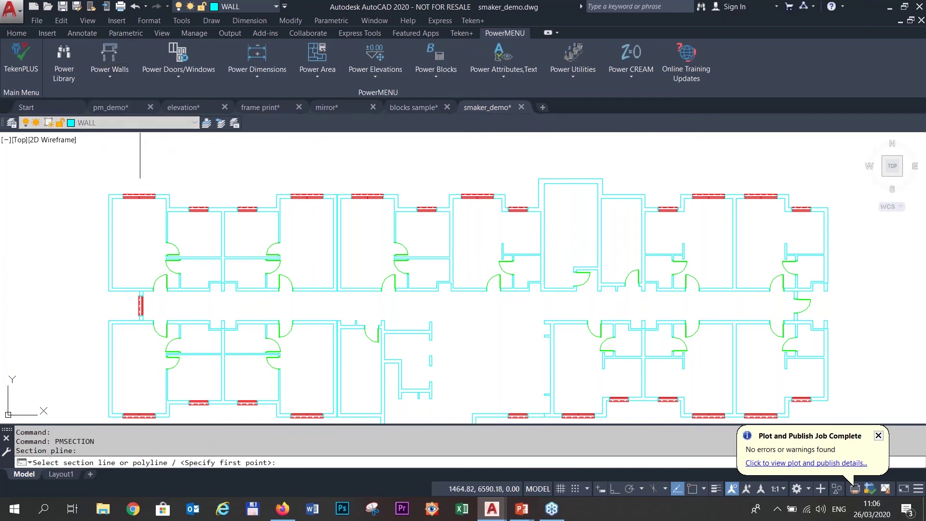
left_click(89, 223)
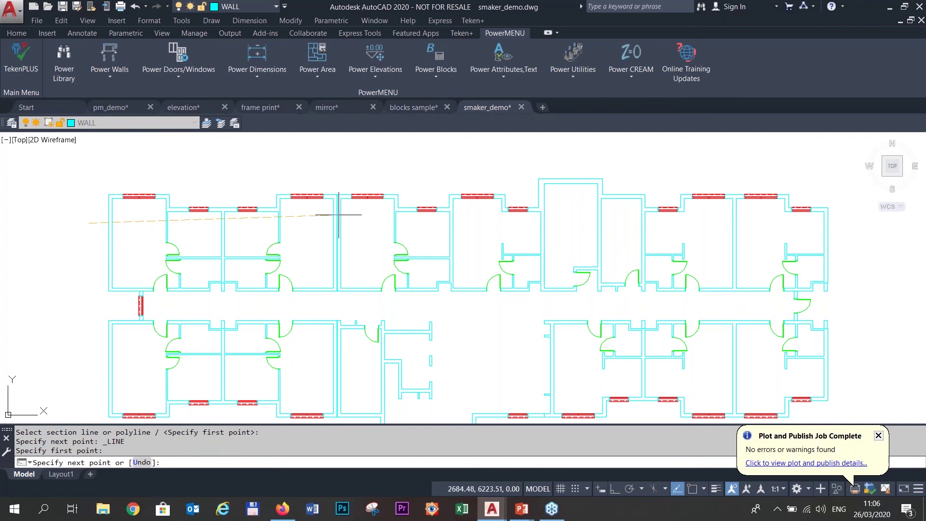
key("F8")
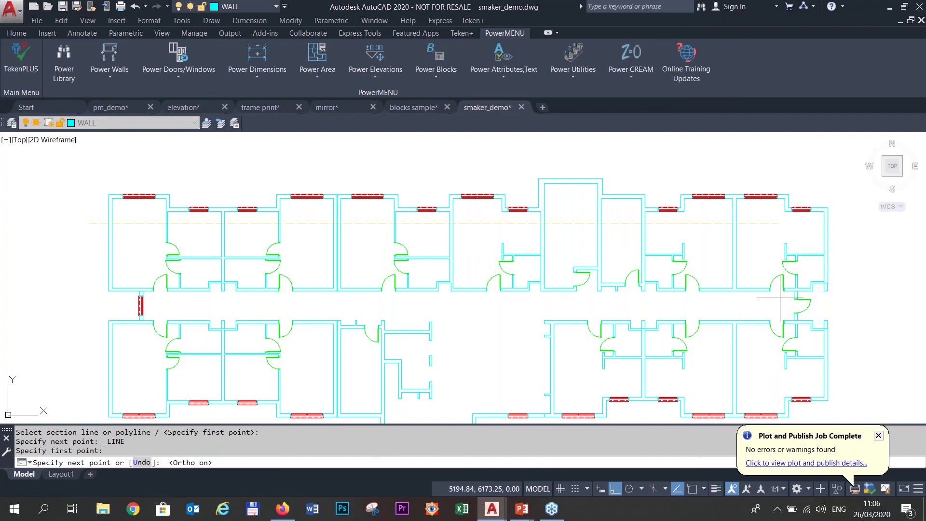
left_click(851, 237)
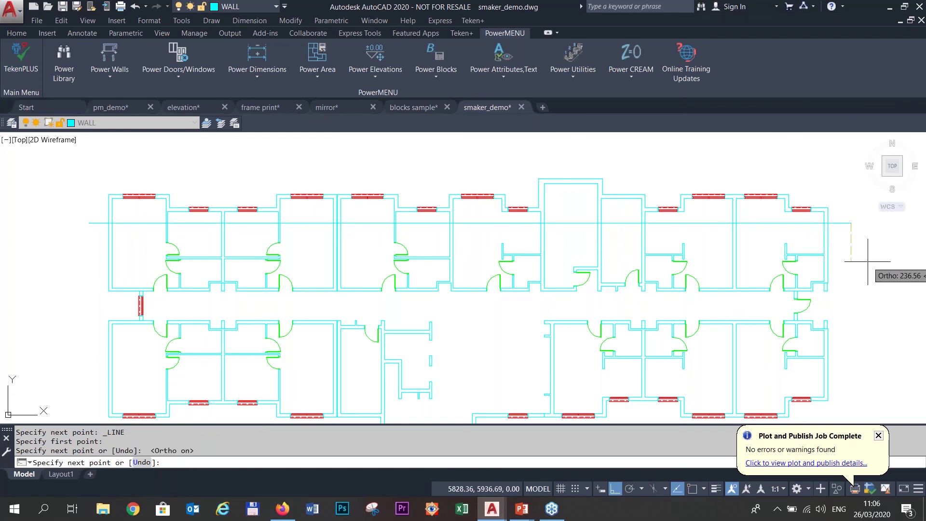
right_click(828, 261)
left_click(841, 268)
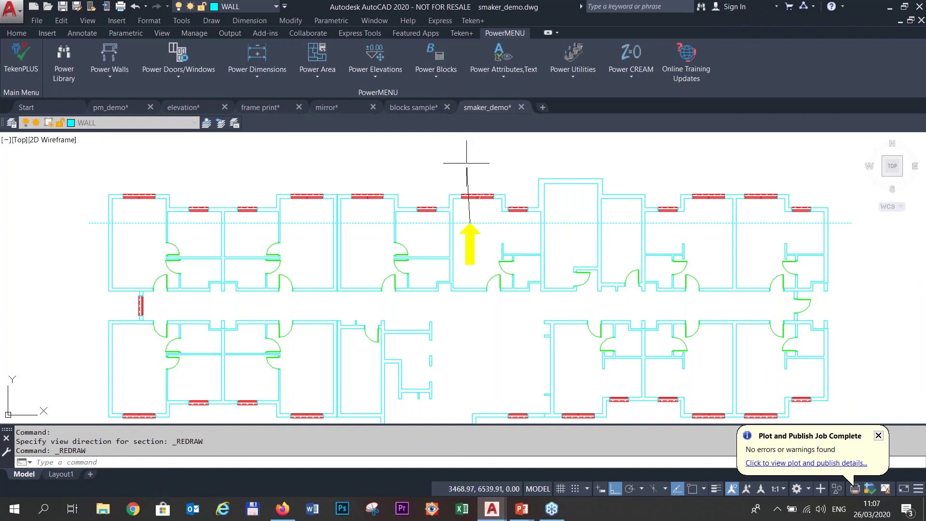
left_click(466, 164)
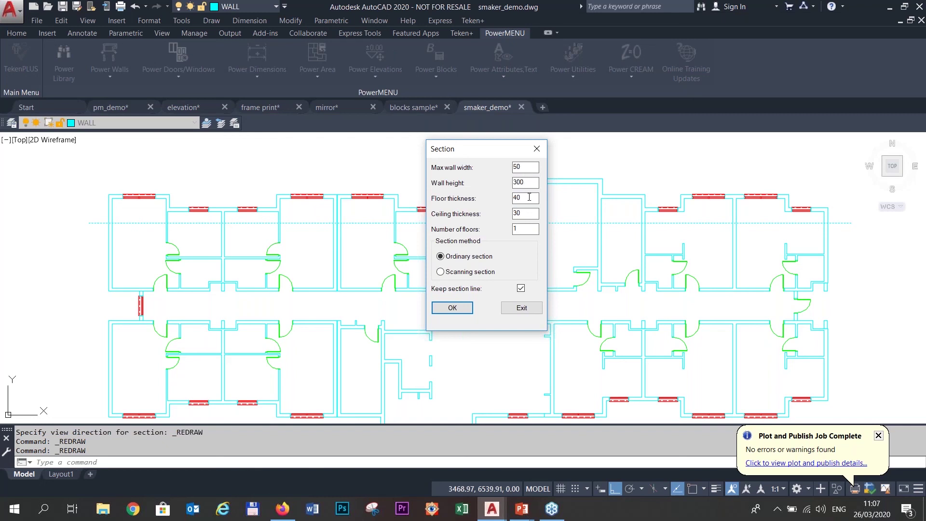
left_click(529, 231)
left_click(465, 309)
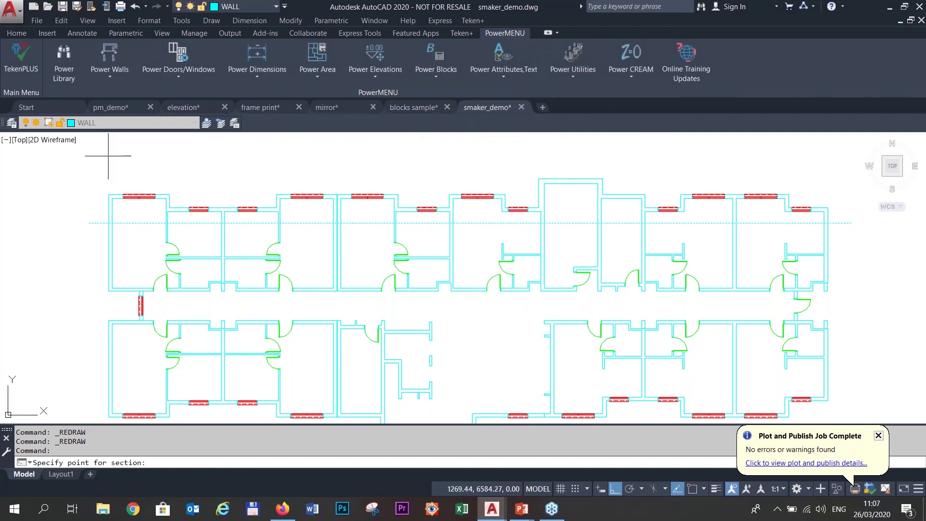
key("Escape")
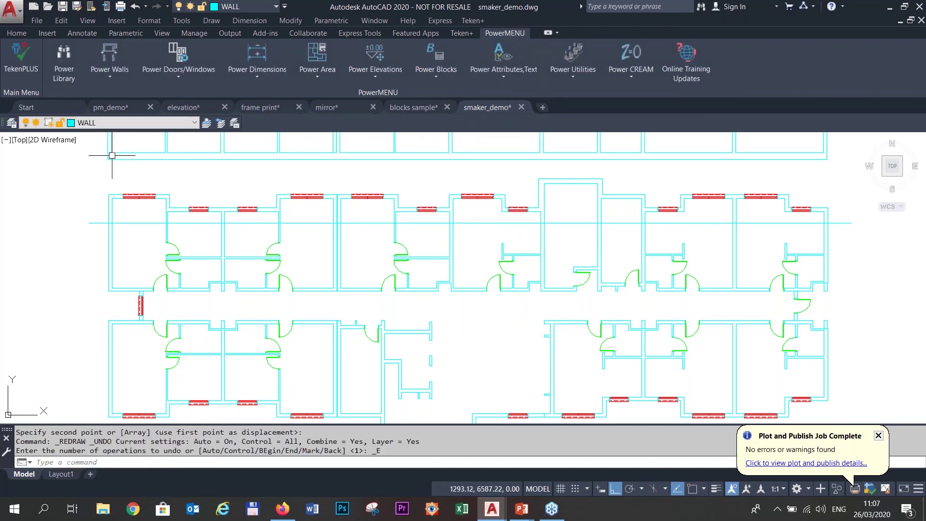
scroll(299, 309, "up", 3)
scroll(301, 303, "up", 3)
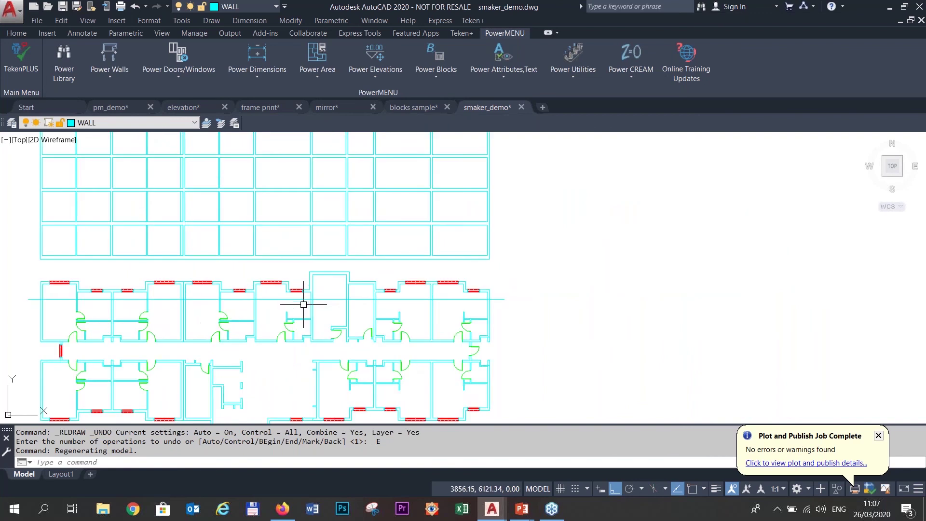
scroll(302, 303, "up", 3)
scroll(353, 256, "down", 1)
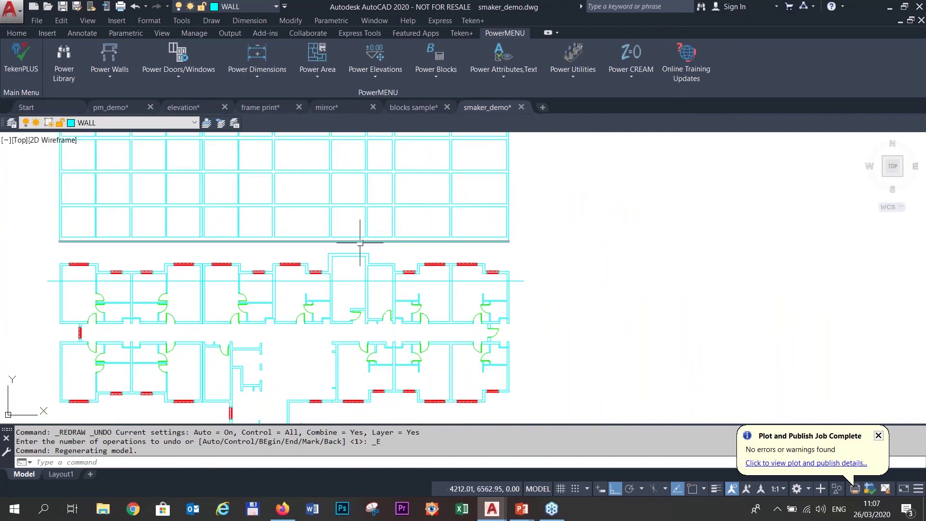
scroll(374, 247, "up", 1)
mouse_move(376, 246)
middle_mouse_down()
mouse_move(544, 195)
mouse_move(521, 225)
middle_mouse_up()
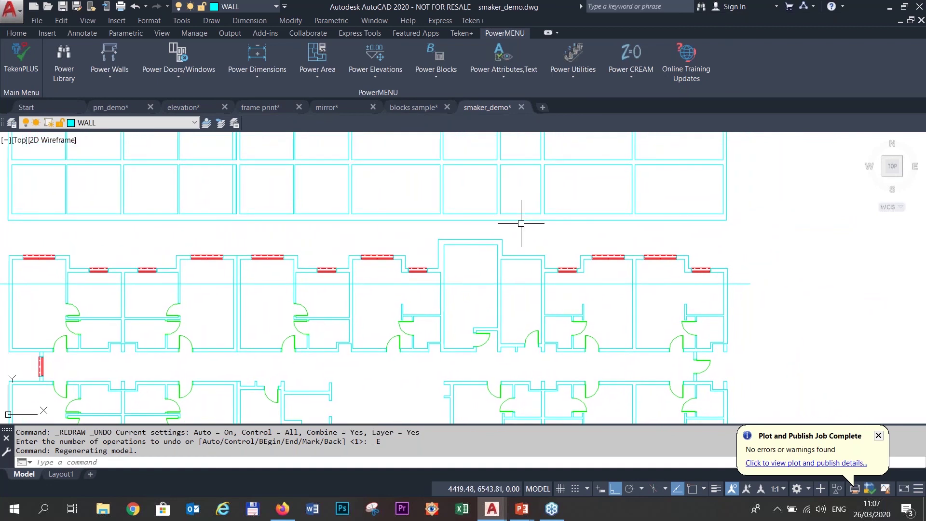
key("ctrl+z")
key("ctrl+z")
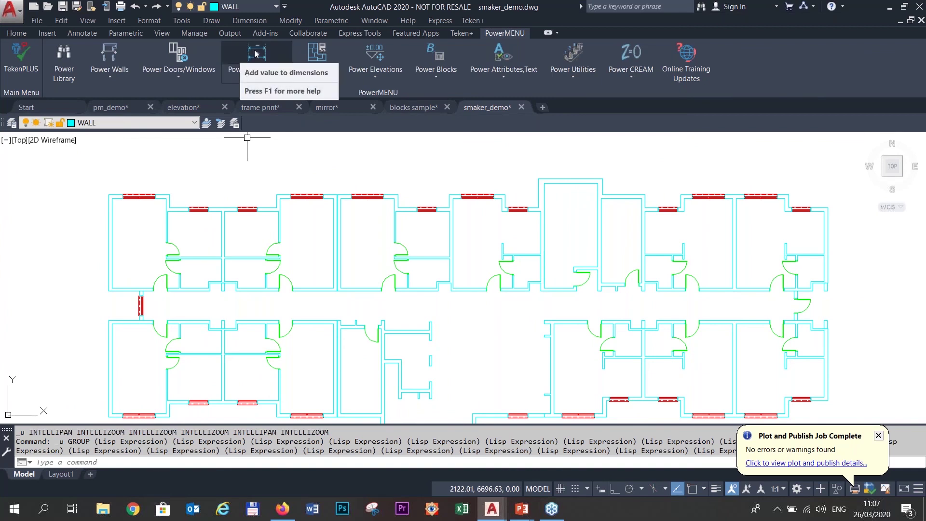
- Draw a horizontal Wall Section line across the upper wing with Ortho on
left_click(116, 68)
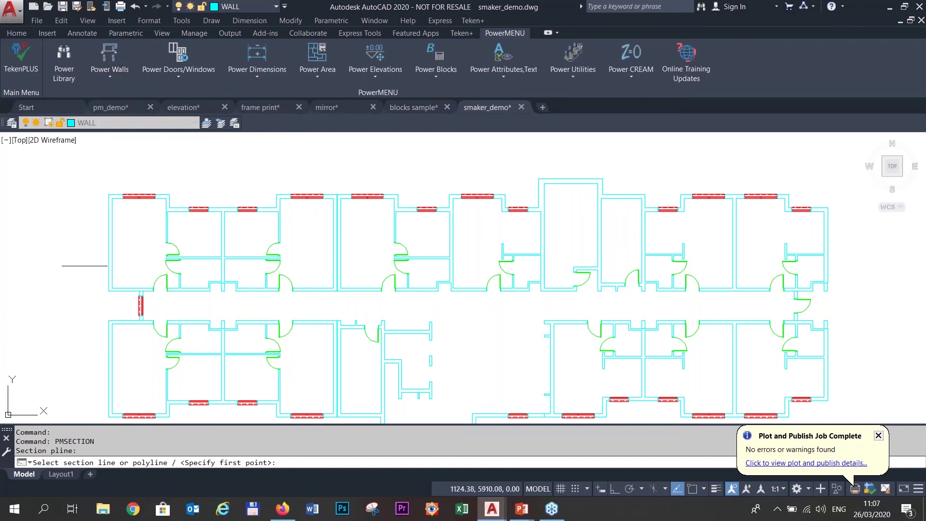
left_click(84, 265)
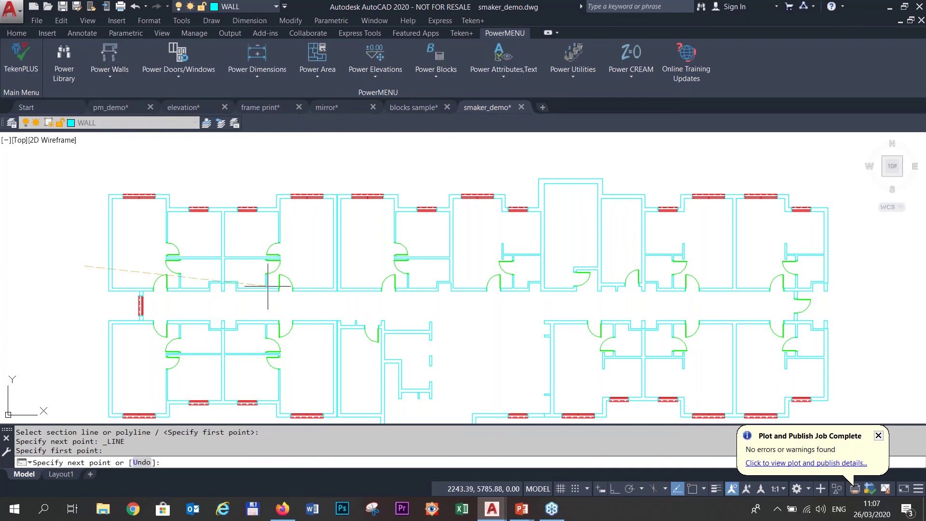
key("F8")
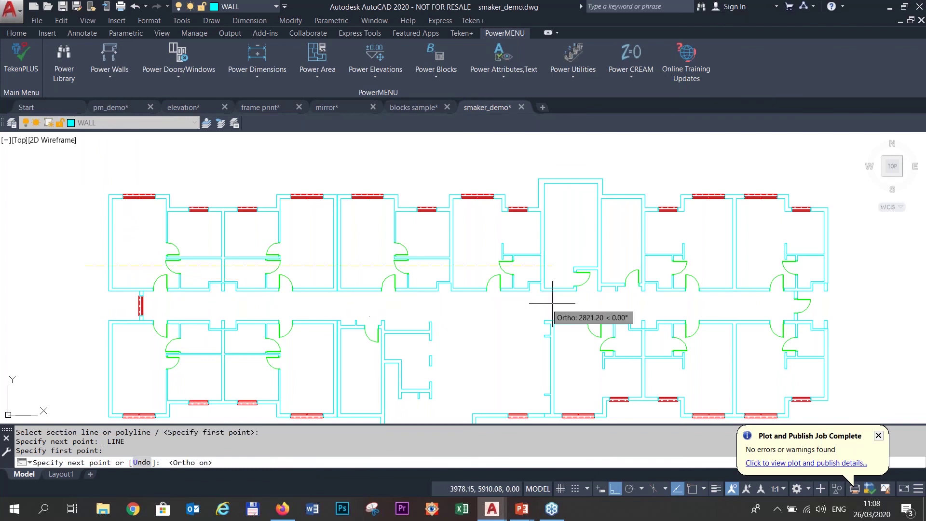
left_click(862, 265)
right_click(861, 284)
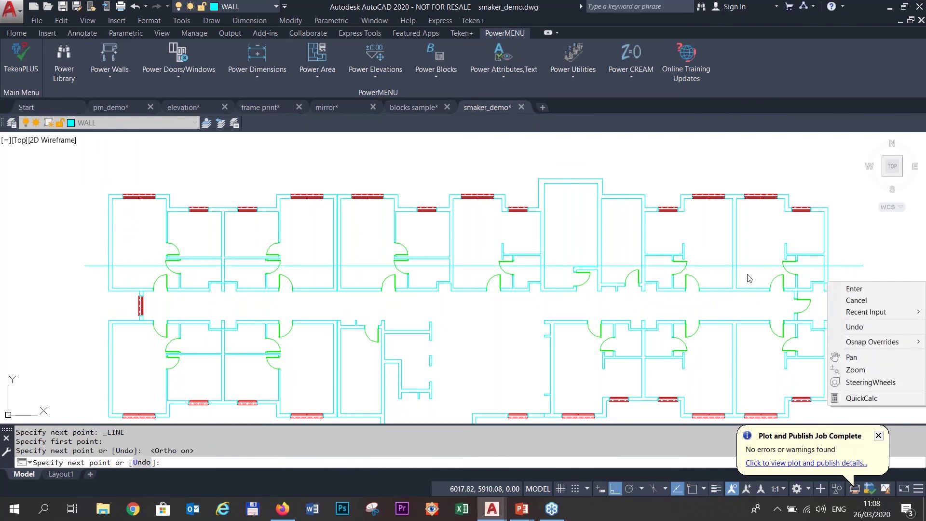
left_click(854, 288)
- Set the section direction upward with 15 floors and place it above the plan
left_click(451, 208)
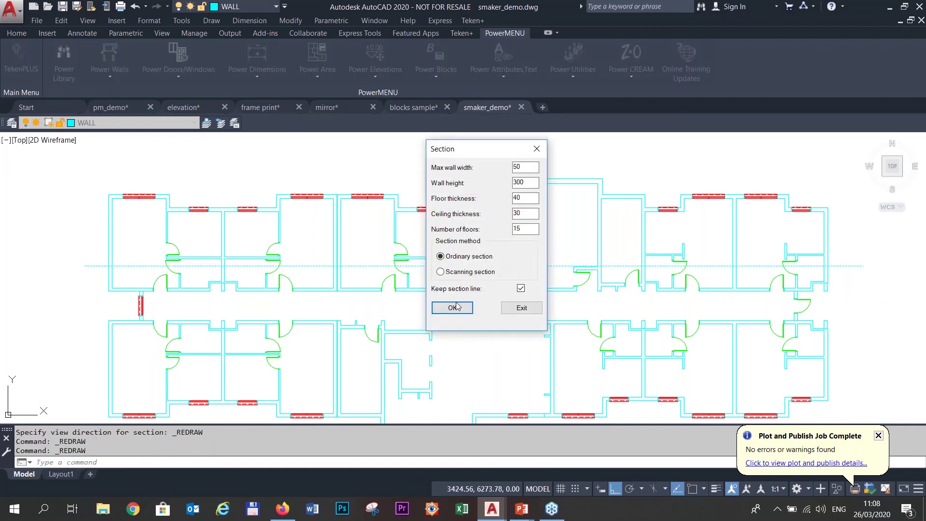
left_click(440, 306)
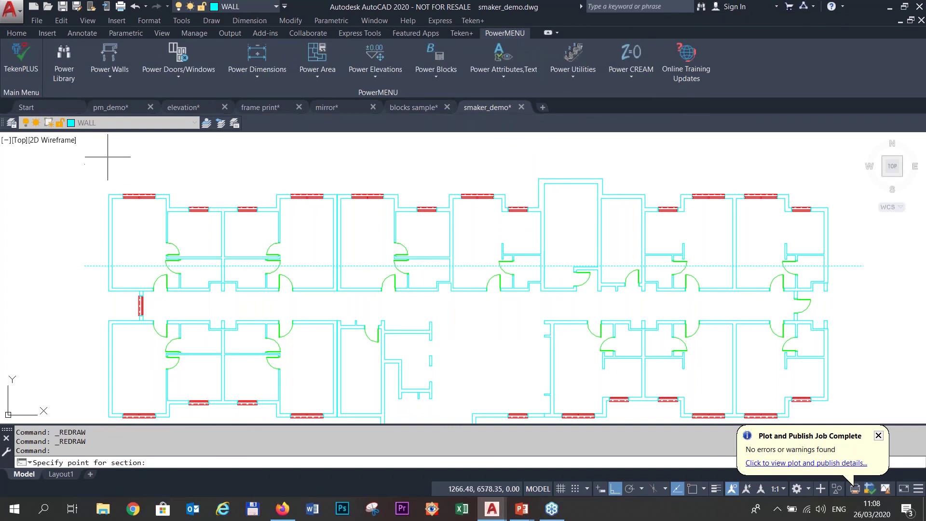
left_click(182, 182)
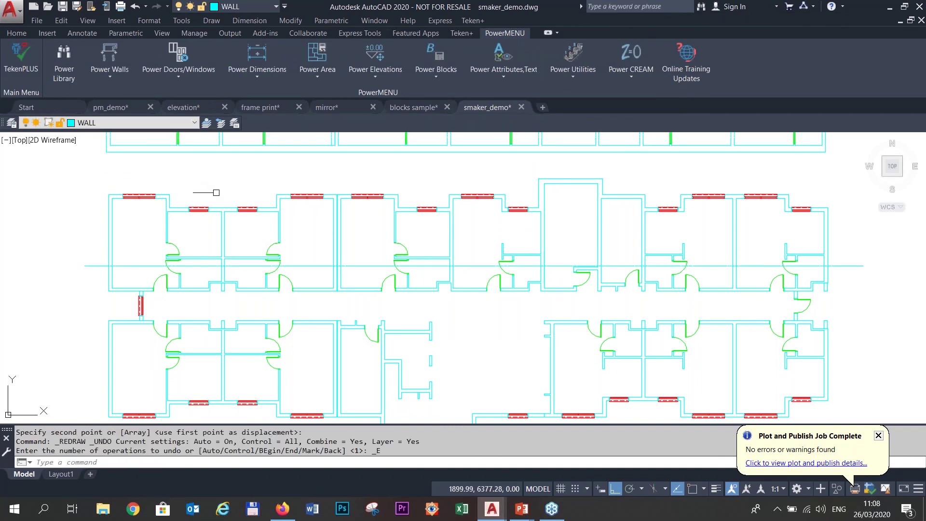
scroll(286, 216, "down", 3)
scroll(413, 264, "up", 2)
scroll(458, 220, "up", 3)
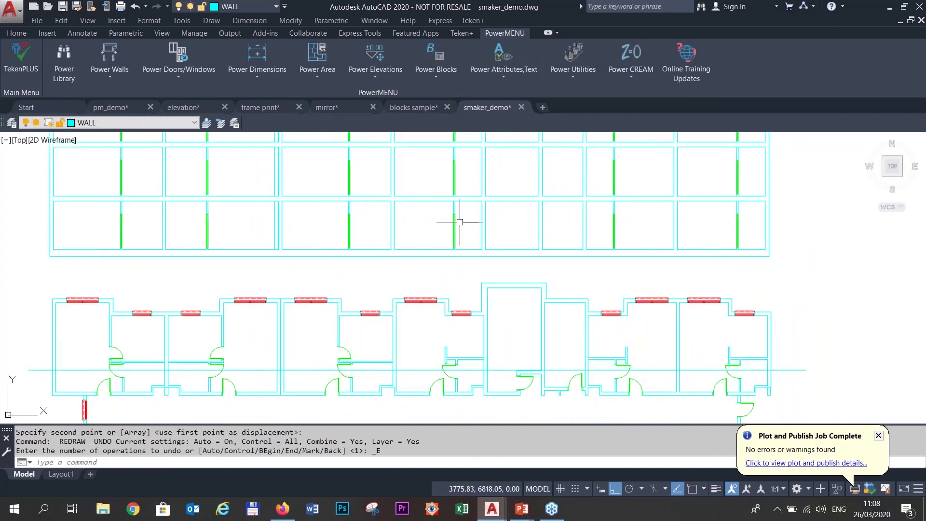
scroll(459, 222, "up", 3)
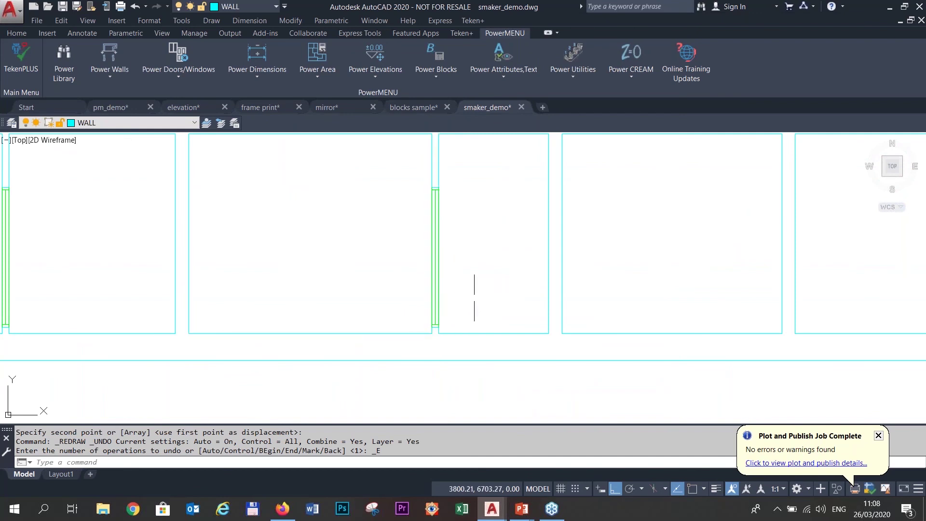
scroll(489, 277, "down", 4)
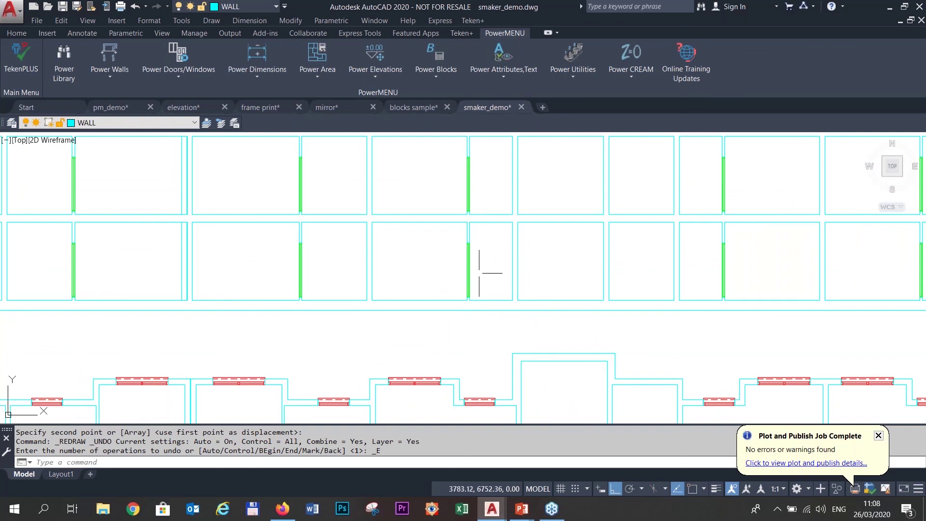
scroll(471, 281, "up", 4)
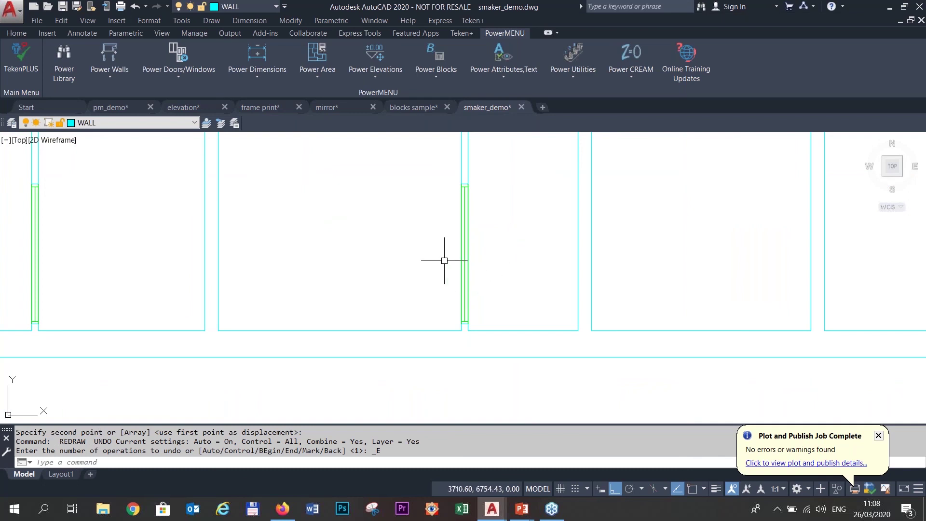
- Open z-zero - arch.dwg from the sample folder
left_click(644, 82)
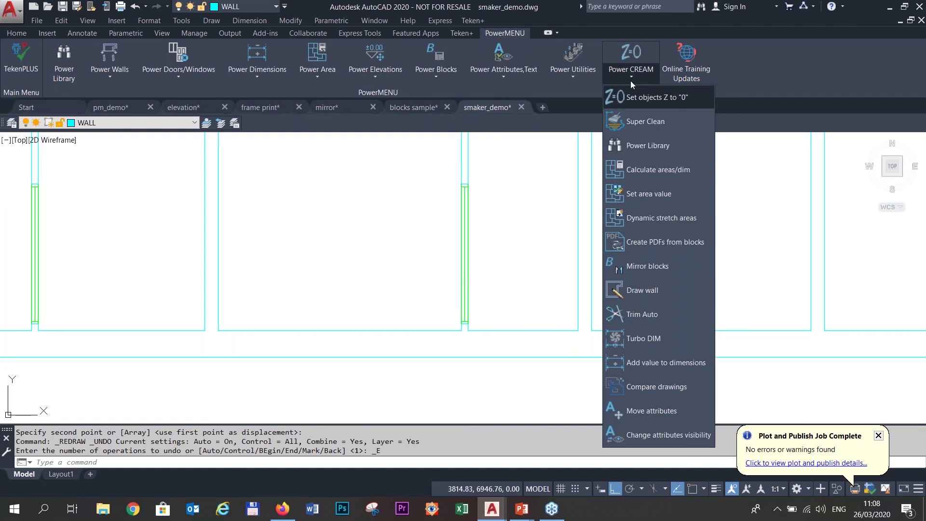
left_click(573, 78)
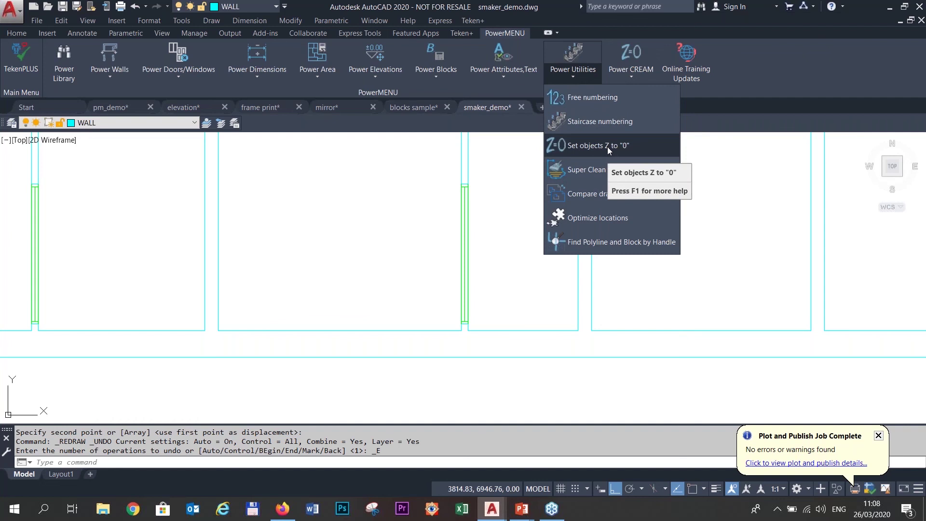
left_click(41, 18)
left_click(67, 59)
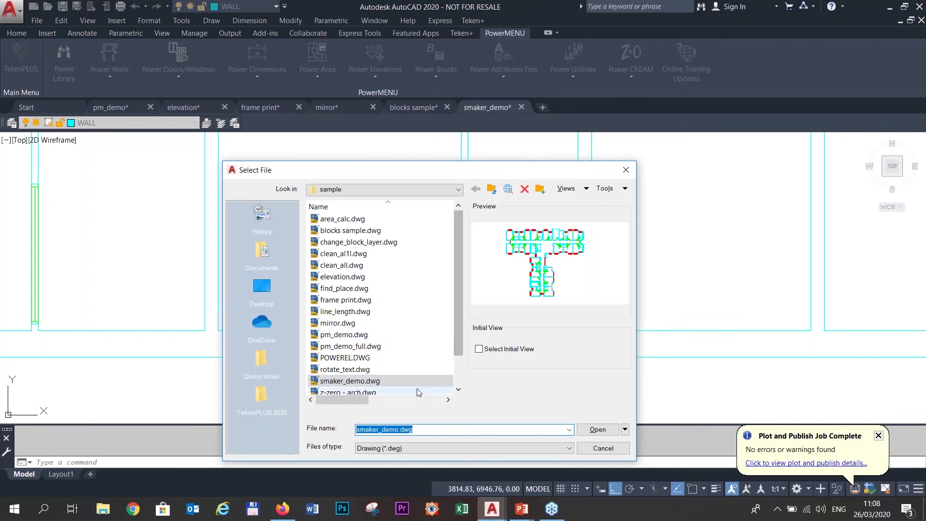
left_click_drag(456, 338, 465, 362)
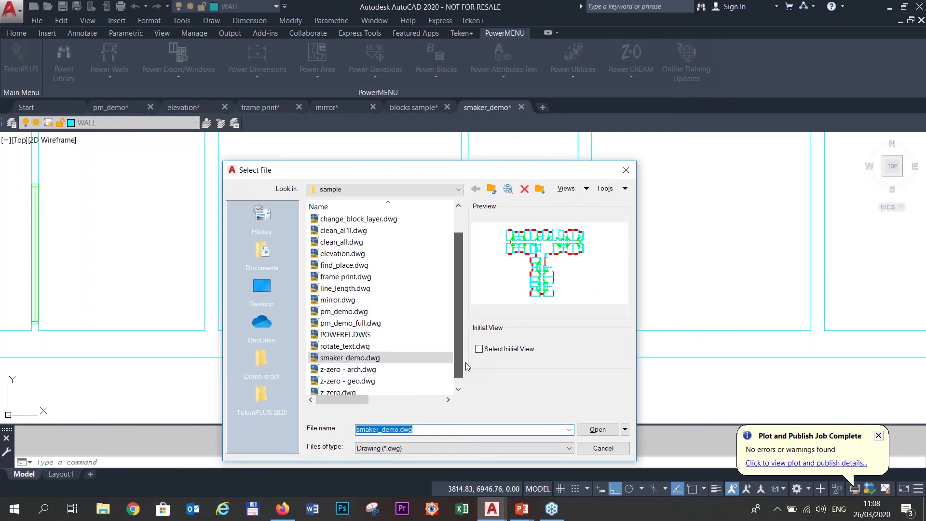
left_click(419, 372)
double_click(419, 371)
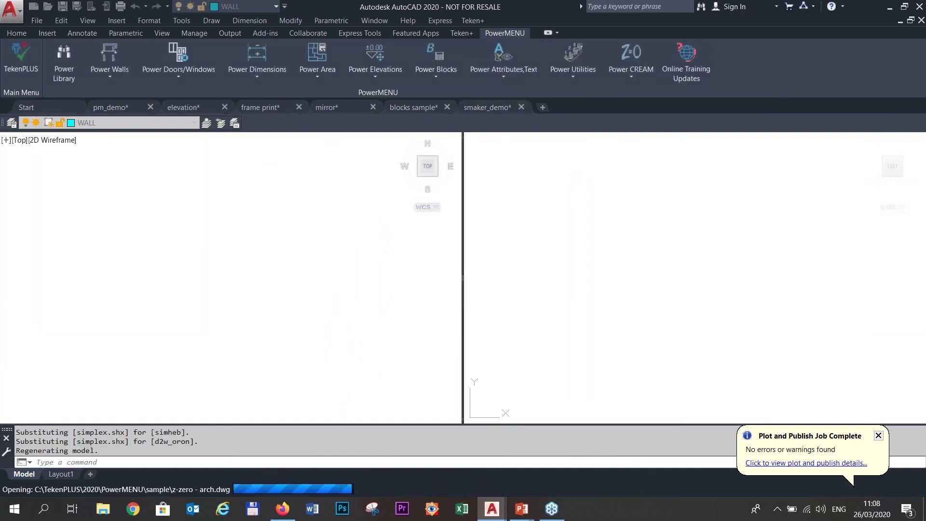
- Dismiss the AEC warning and orbit the right viewport to reveal scattered elevations
left_click(544, 281)
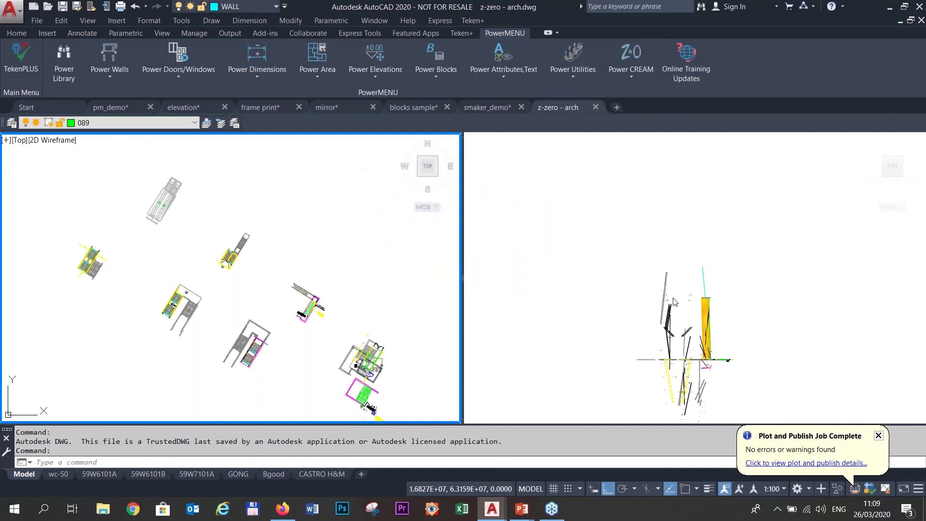
left_click(770, 244)
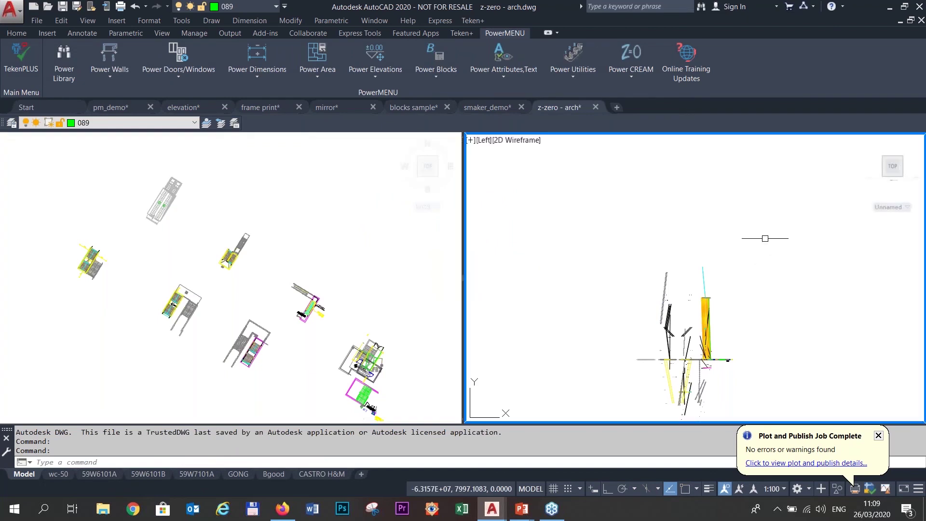
middle_click_drag(800, 217, 729, 315, "shift")
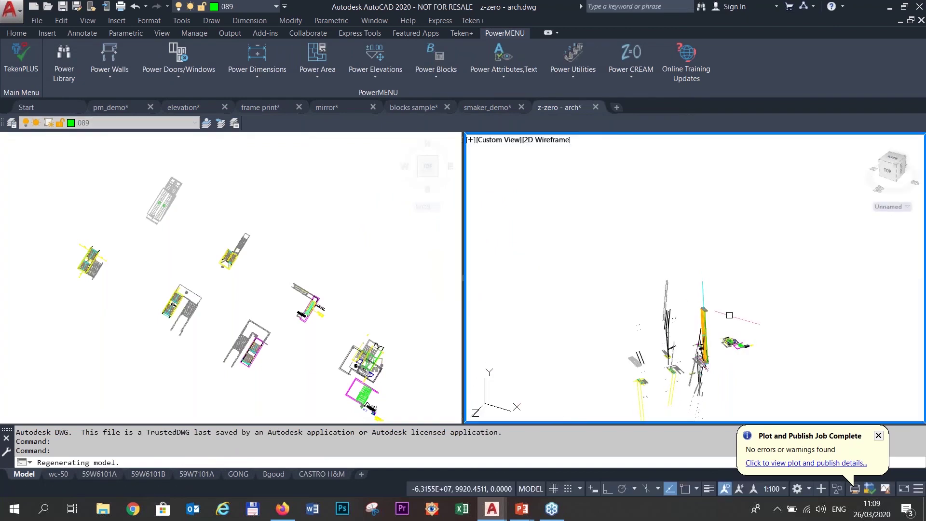
scroll(729, 314, "up", 2)
scroll(737, 289, "up", 2)
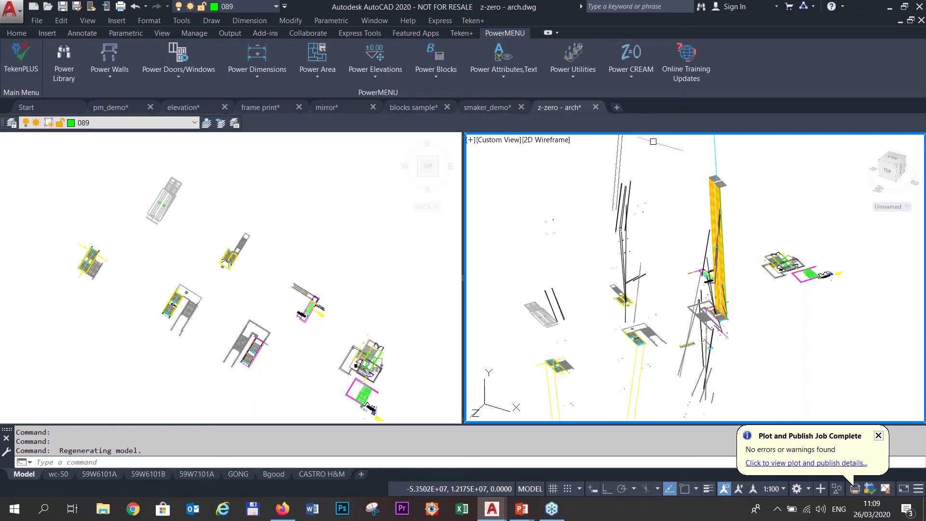
left_click(577, 73)
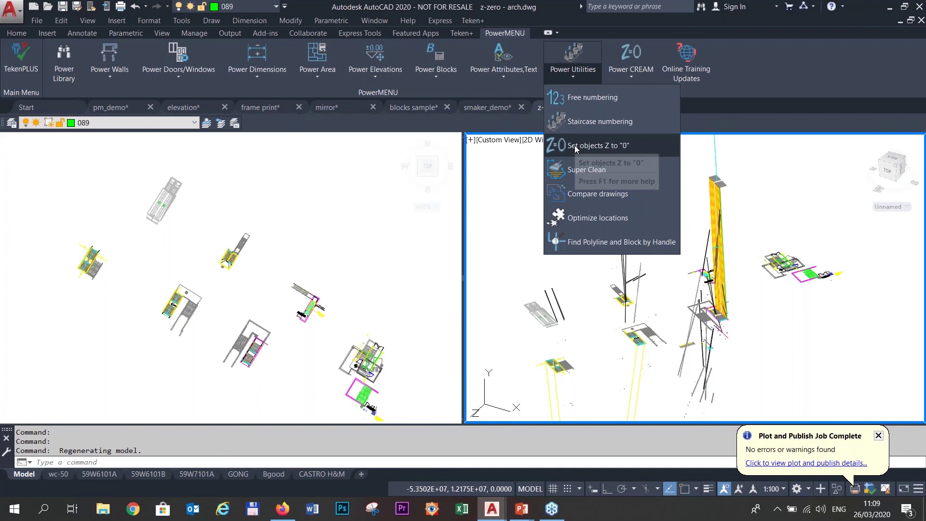
- Set all objects' elevation to zero, then bring up the Select File dialog on the sample folder
left_click(575, 145)
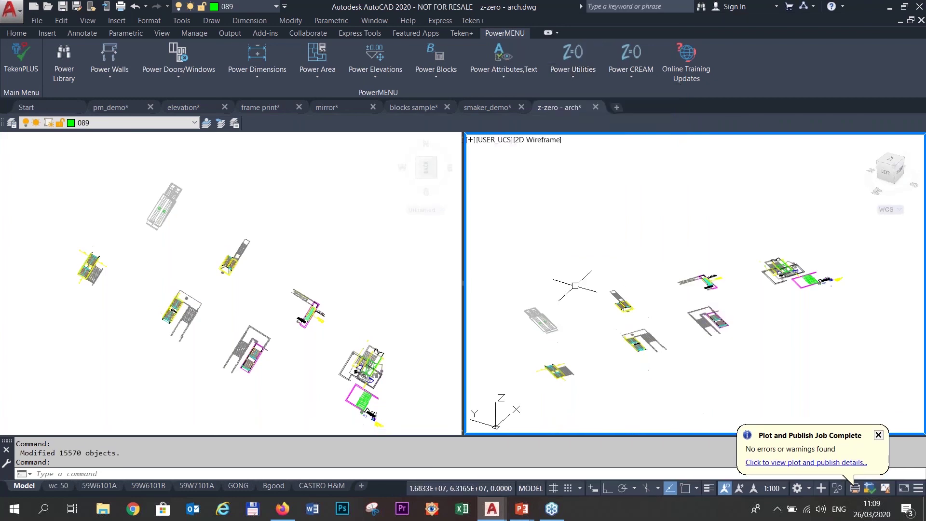
left_click(589, 77)
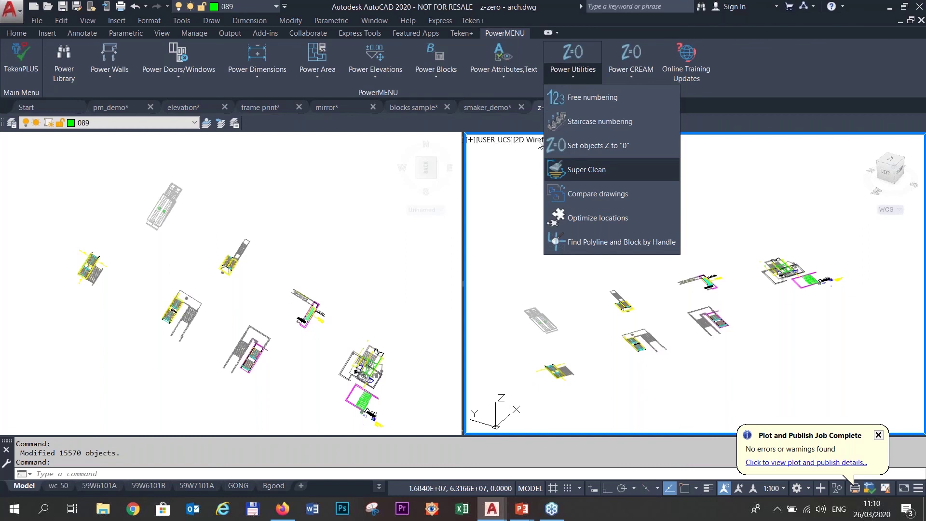
left_click(41, 21)
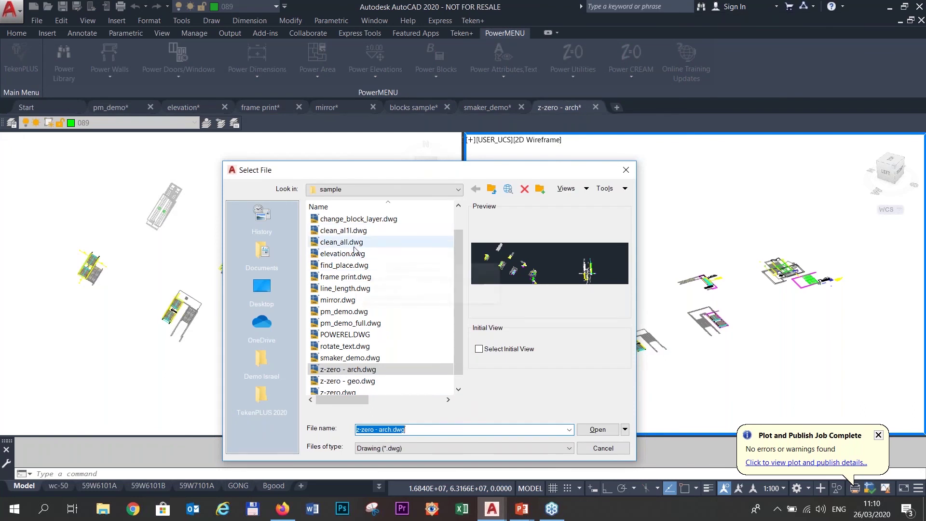
mouse_move(341, 241)
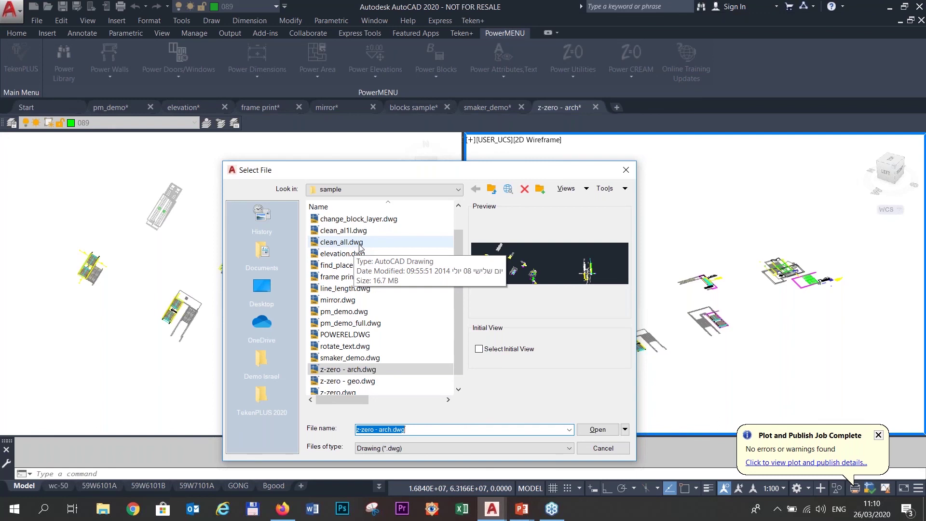
- Open clean_all.dwg, dismiss the AEC objects warning, and run PowerMENU Super Clean on it
left_click(359, 247)
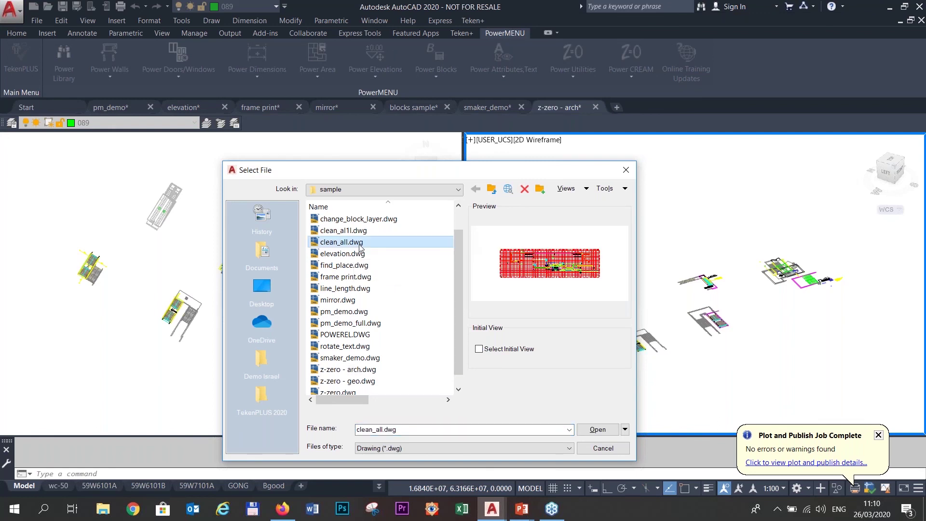
double_click(359, 244)
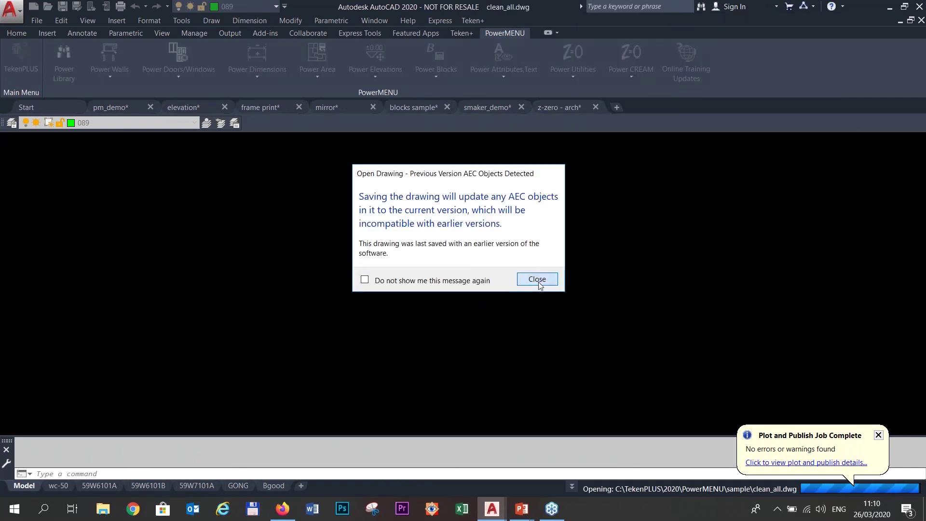
left_click(537, 280)
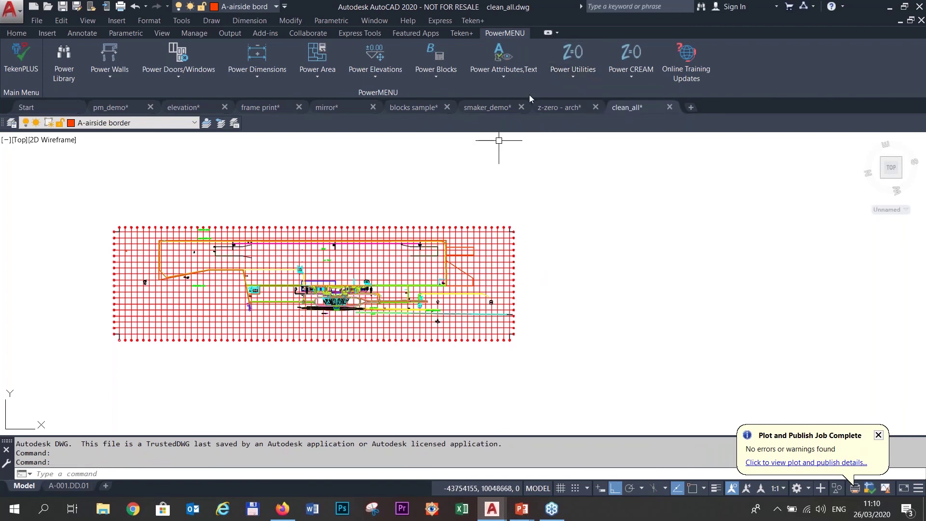
left_click(575, 79)
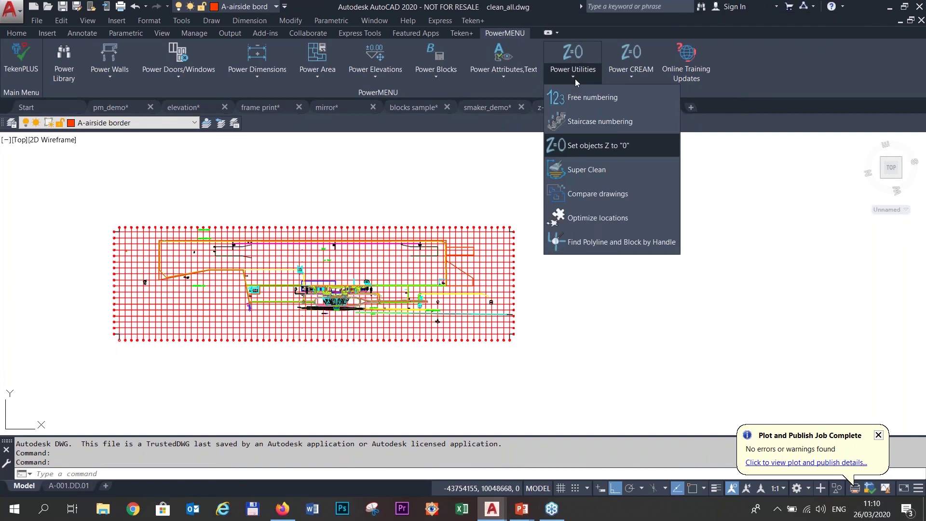
left_click(597, 170)
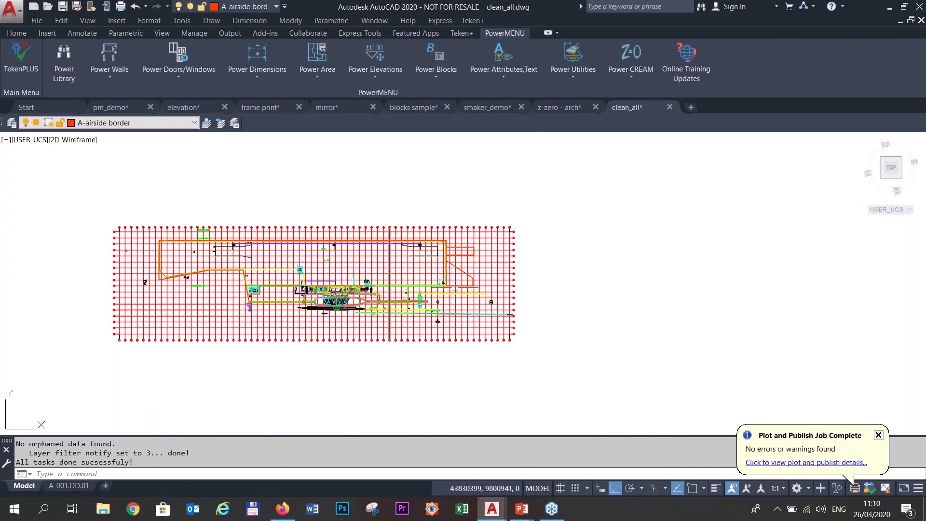
- Save the drawing as clean_all2.dwg and dismiss the version conflict notice
type("save")
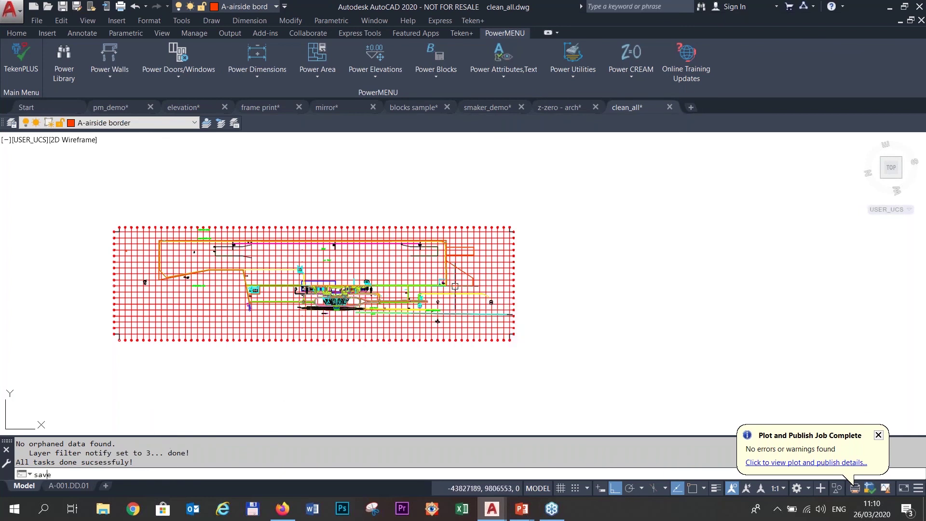
type("as")
key("Return")
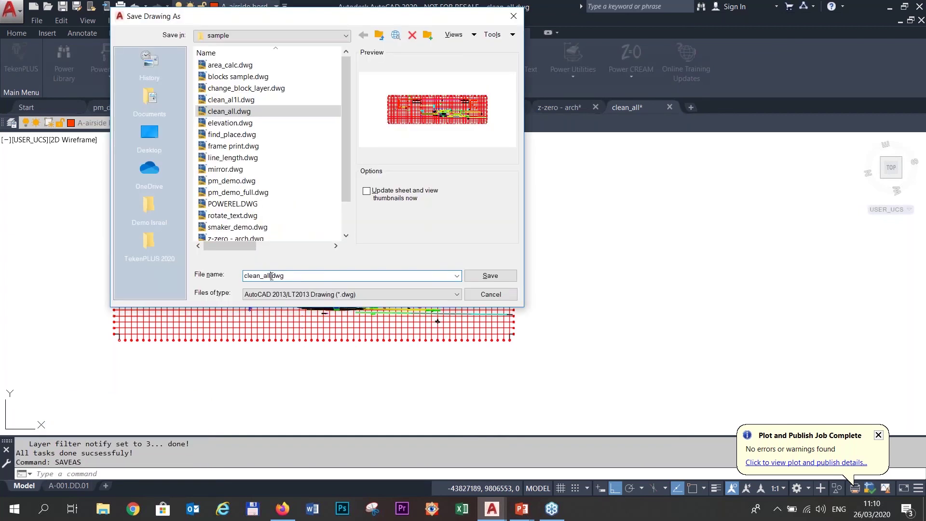
scroll(286, 295, "down", 1)
type("2")
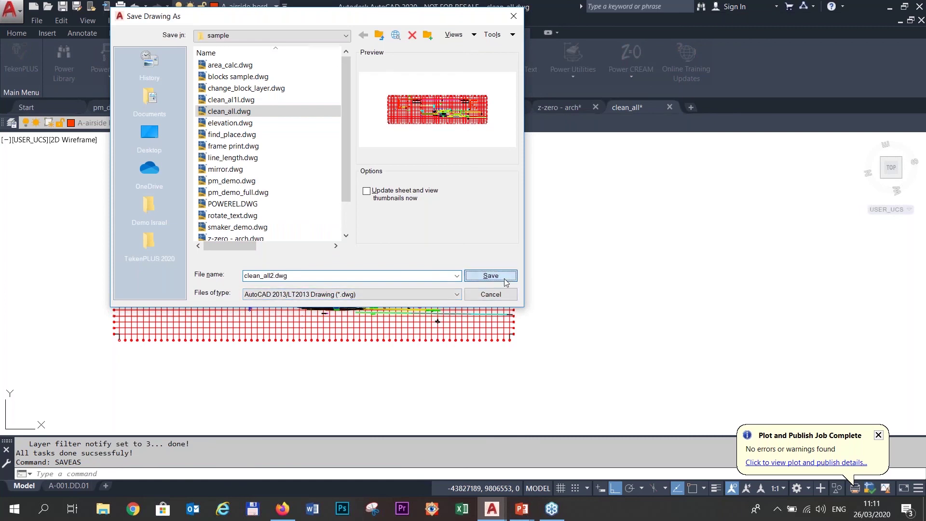
left_click(505, 280)
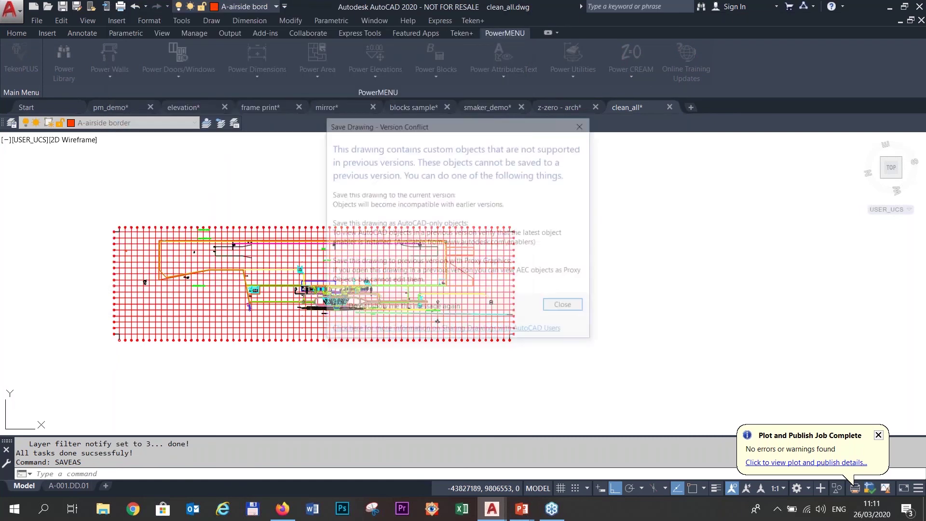
left_click(570, 308)
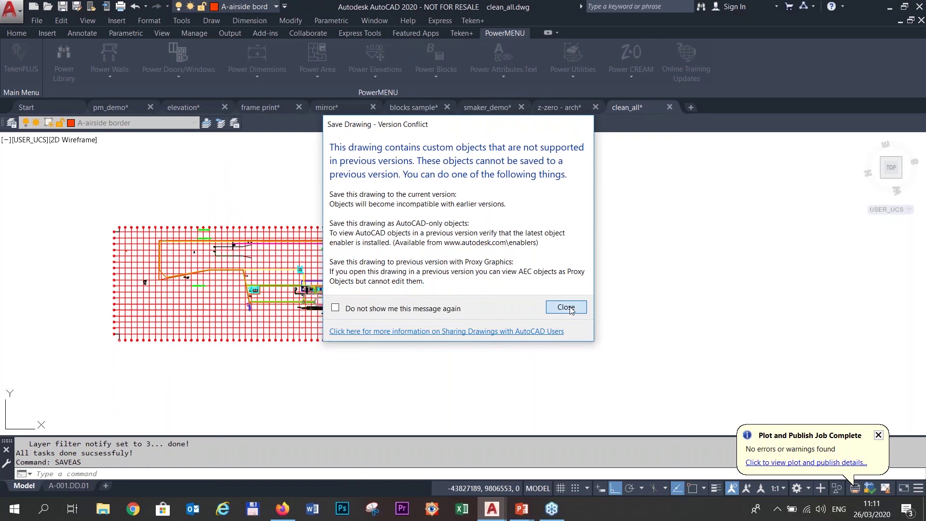
left_click(570, 309)
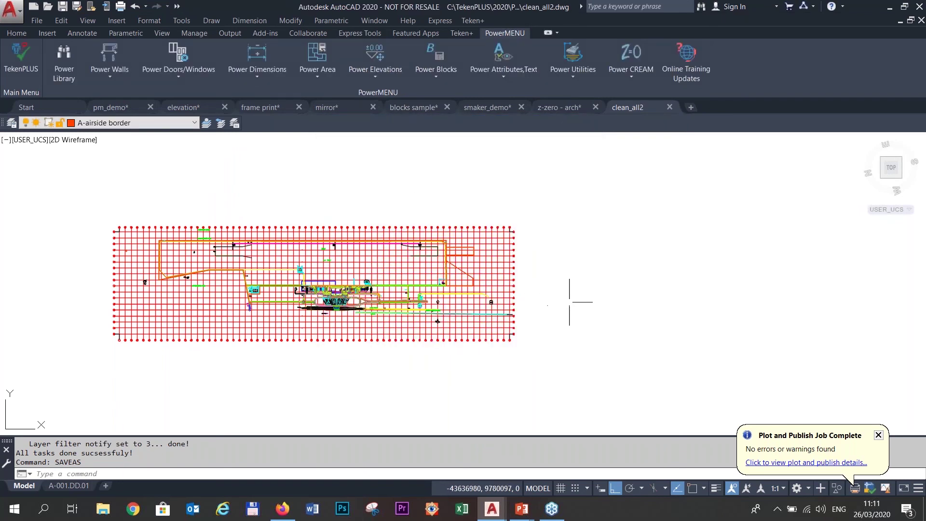
type("o")
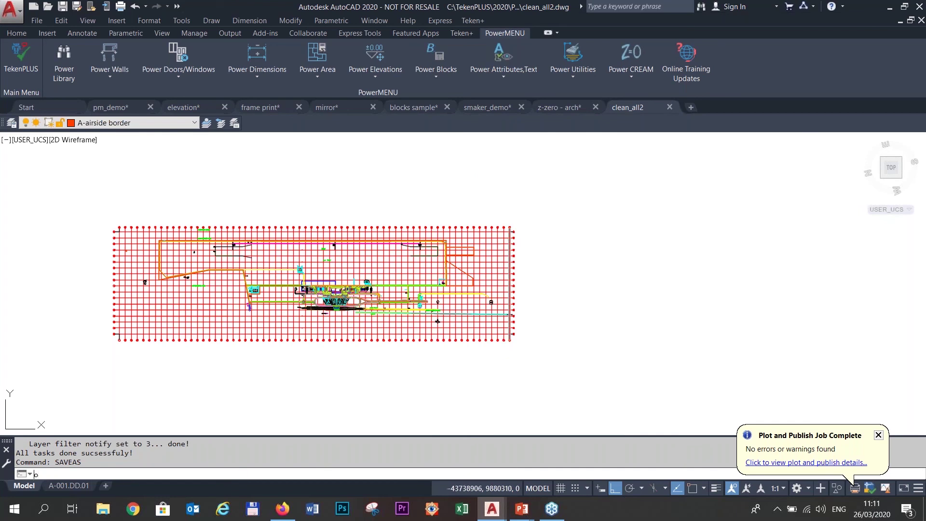
type("pen")
key("Return")
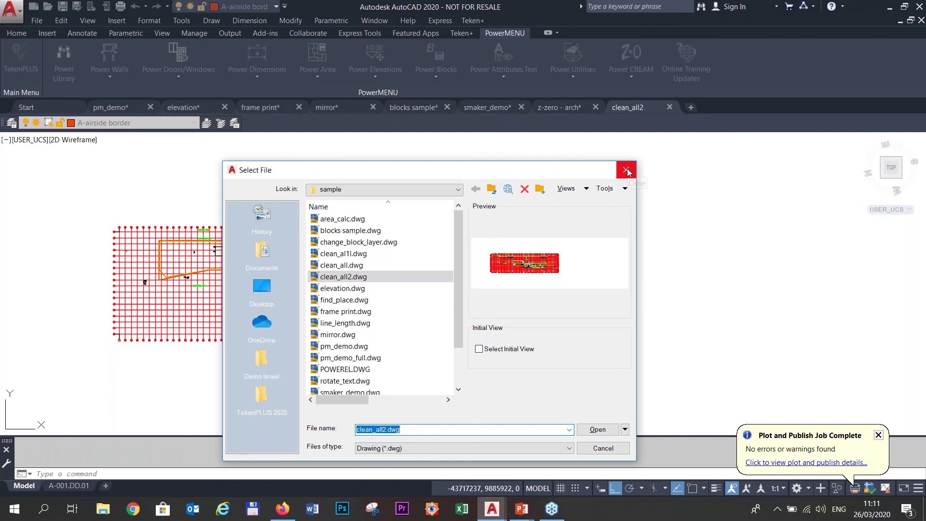
left_click(627, 173)
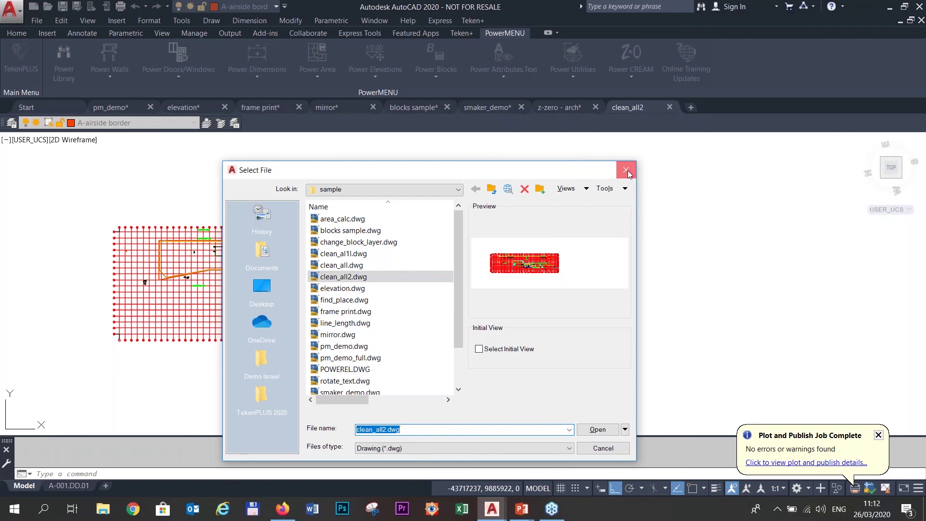